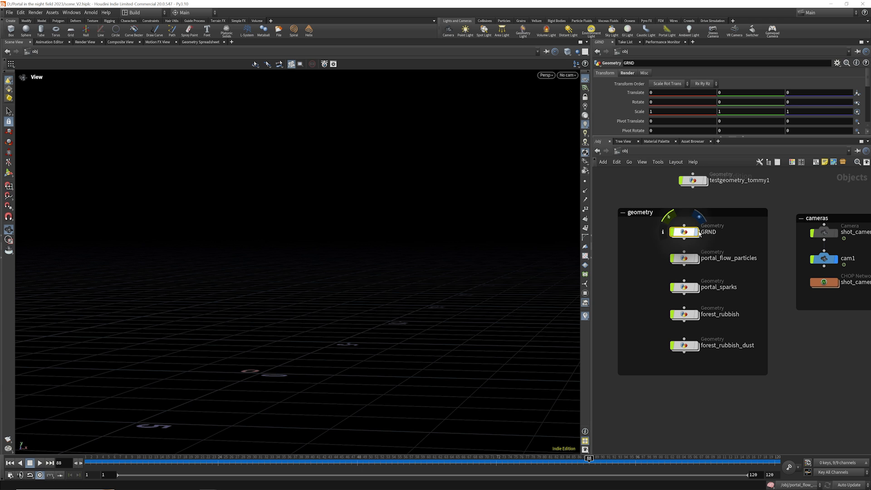
Display the GRND, portal_flow_particles, portal_sparks and forest_rubbish objects, and scrub through the animation's early frames to preview them
left_click(697, 232)
left_click(696, 263)
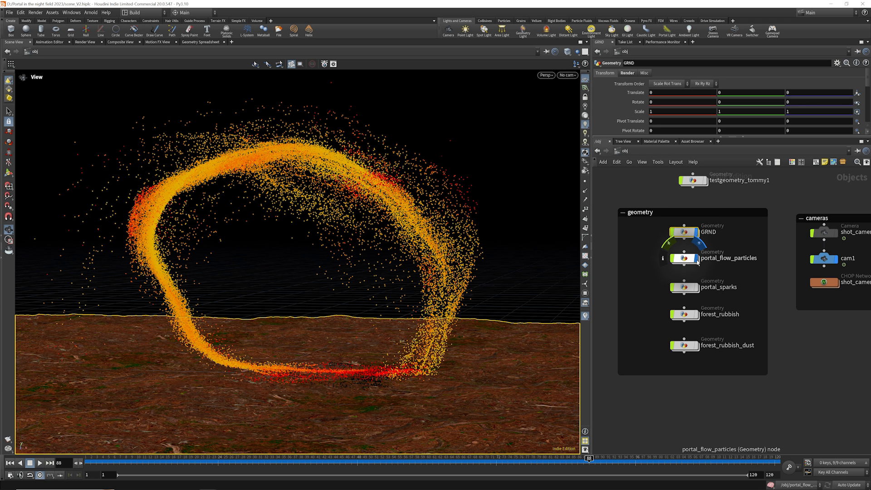
left_click(697, 291)
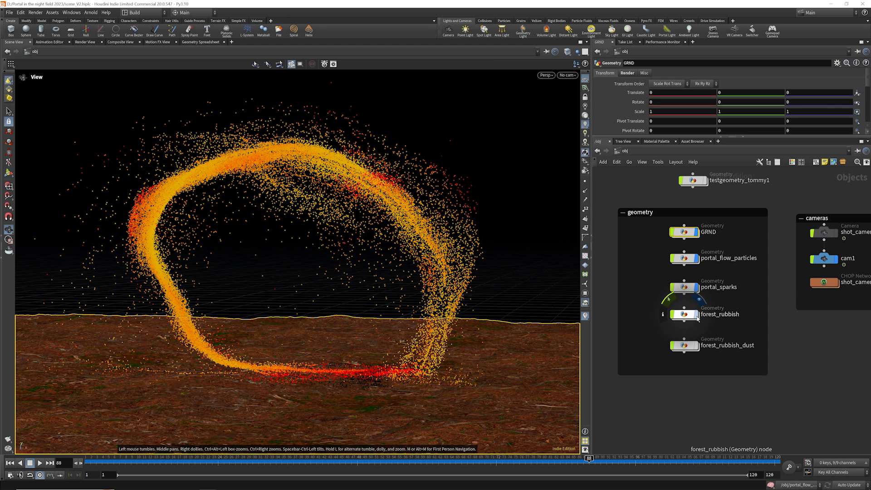
left_click(697, 317)
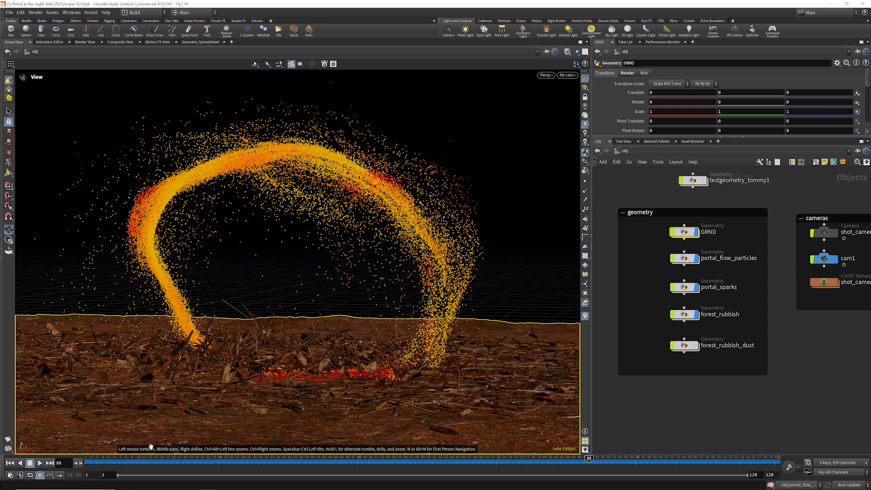
left_click(166, 462)
left_click_drag(167, 463, 236, 464)
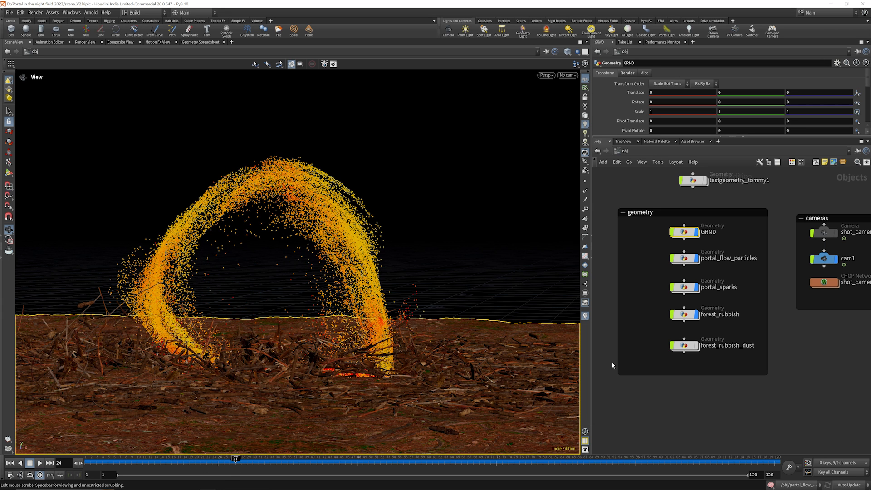
Display the forest_rubbish_dust and testgeometry_tommy1 objects to view the dust and the character inside the portal
left_click(697, 347)
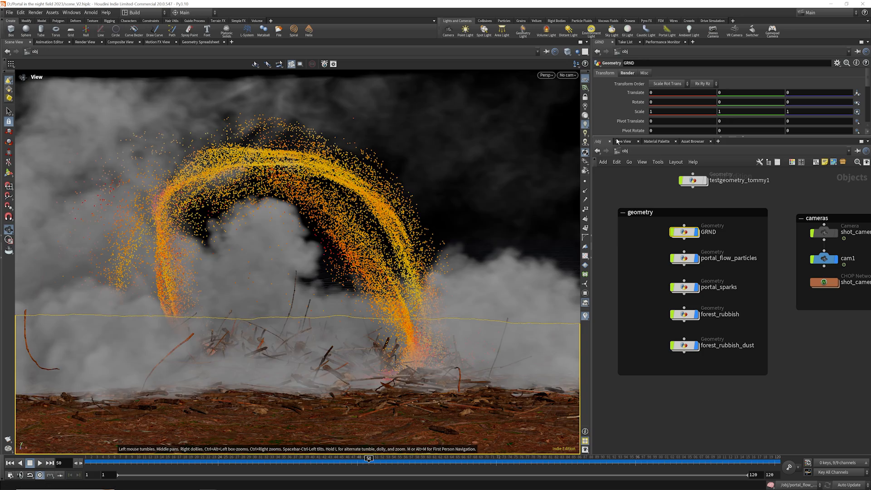
left_click(705, 180)
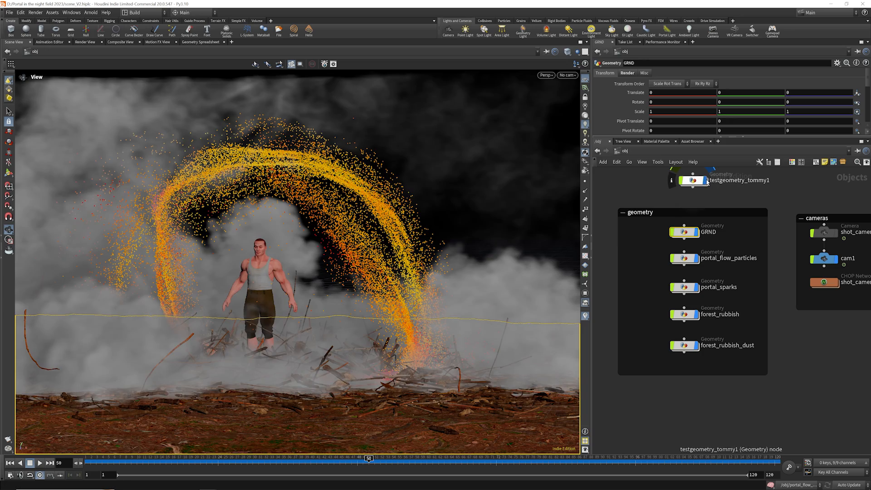
left_click_drag(258, 246, 277, 279)
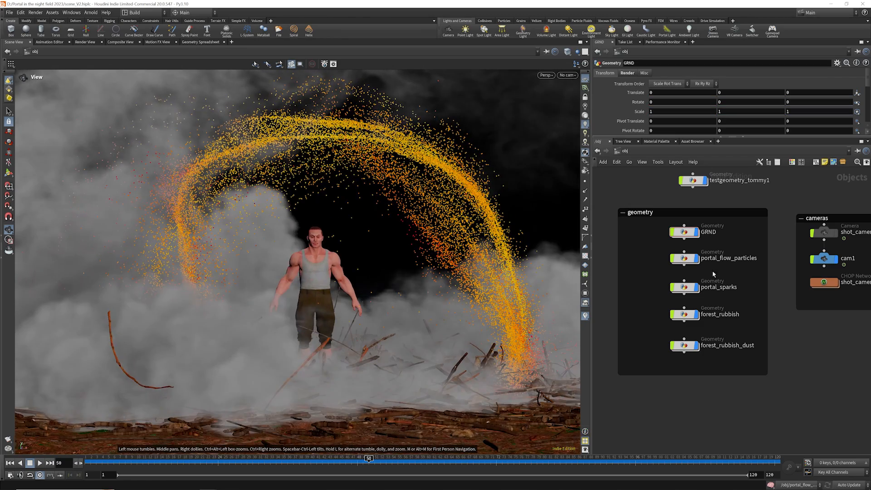
Isolate GRND and portal_flow_particles for viewing by hiding the sparks, forest rubbish, dust and character objects
left_click(697, 232)
left_click(697, 314)
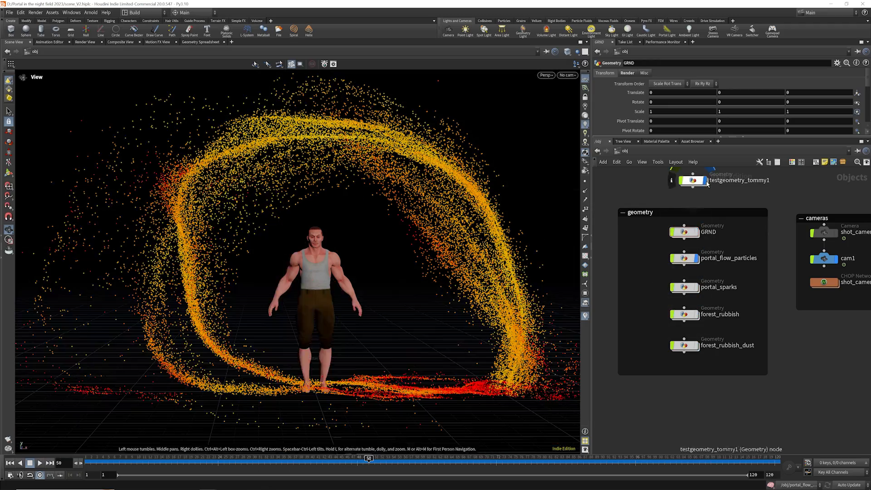
left_click(702, 180)
left_click_drag(354, 237, 305, 263)
left_click(699, 232)
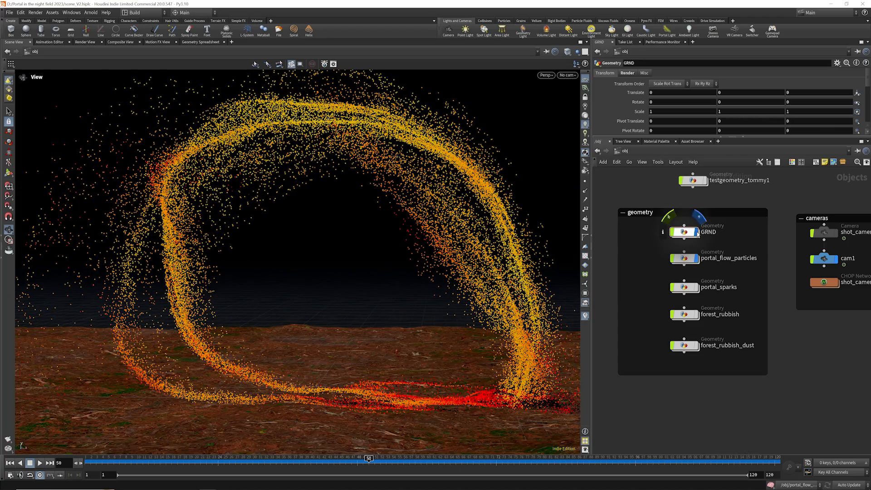
left_click_drag(349, 246, 336, 226)
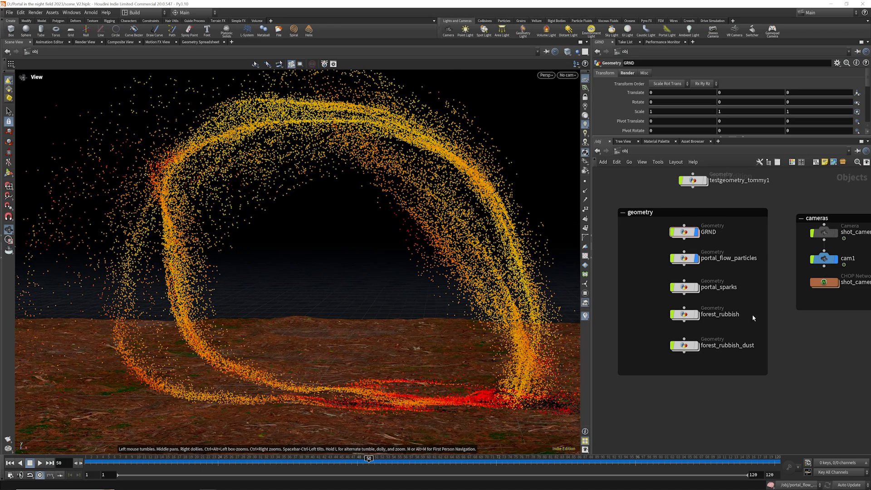
Redisplay the dust, forest rubbish and portal sparks, and scrub the animation to frame 40 to examine the combined effect
left_click(696, 346)
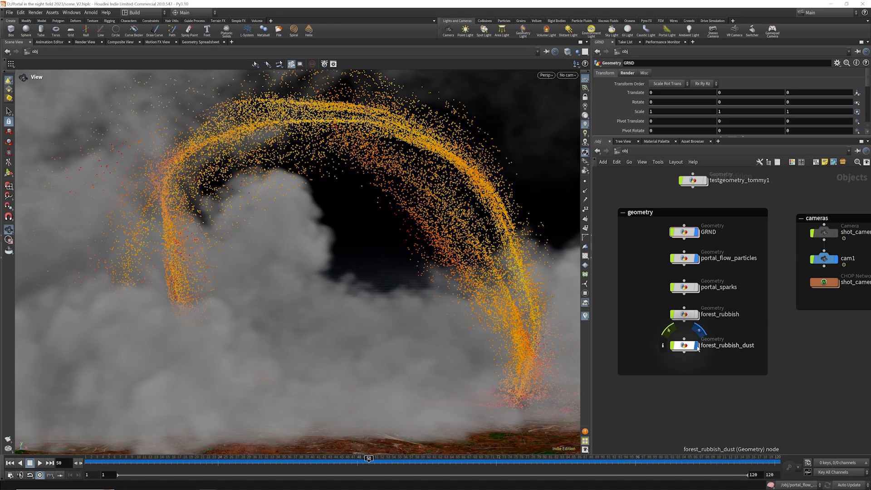
left_click(696, 314)
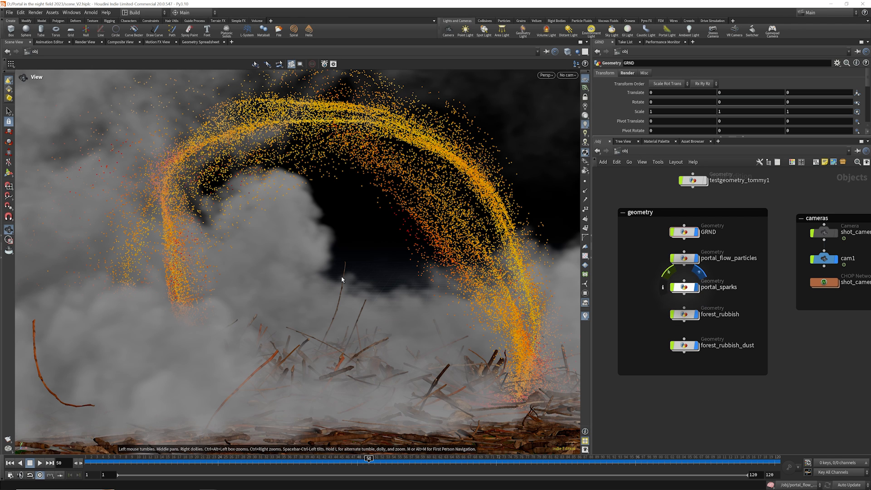
left_click_drag(270, 271, 262, 275)
left_click(235, 461)
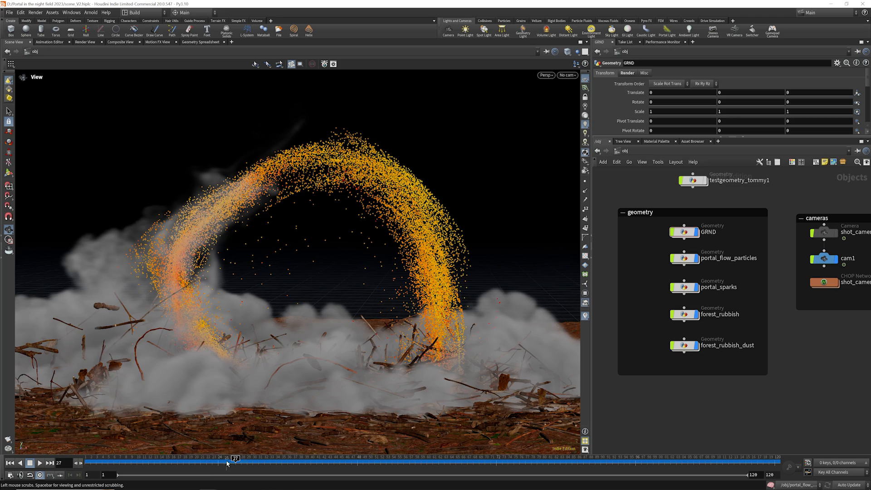
left_click_drag(227, 463, 311, 469)
left_click_drag(393, 200, 422, 185)
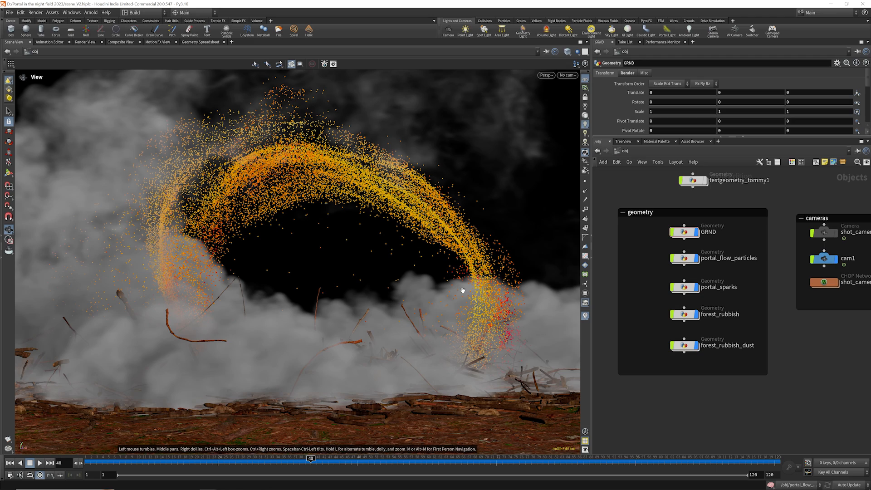
left_click_drag(418, 268, 373, 269)
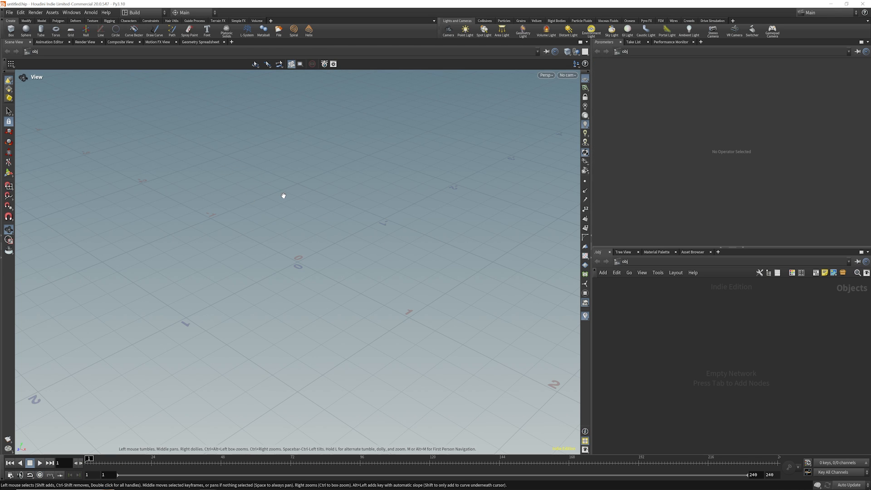
Set the viewport background's color scheme to Dark in the display options
key("d")
left_click(325, 120)
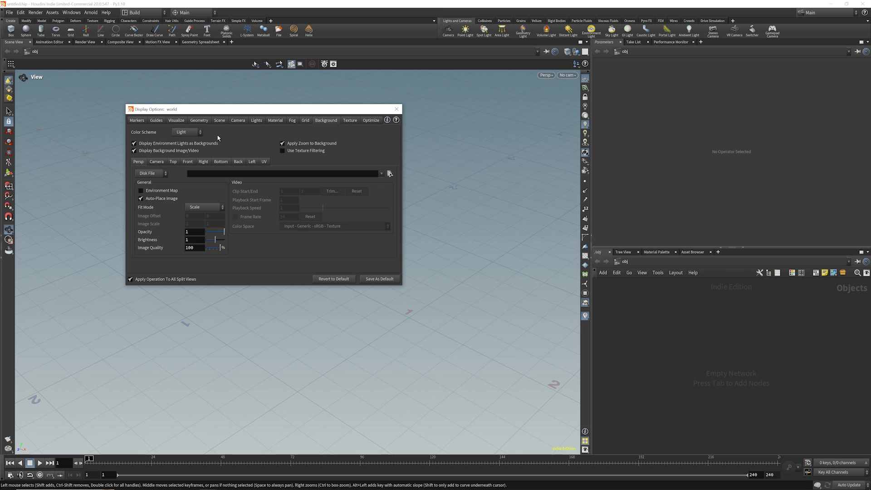
left_click(184, 132)
left_click(182, 141)
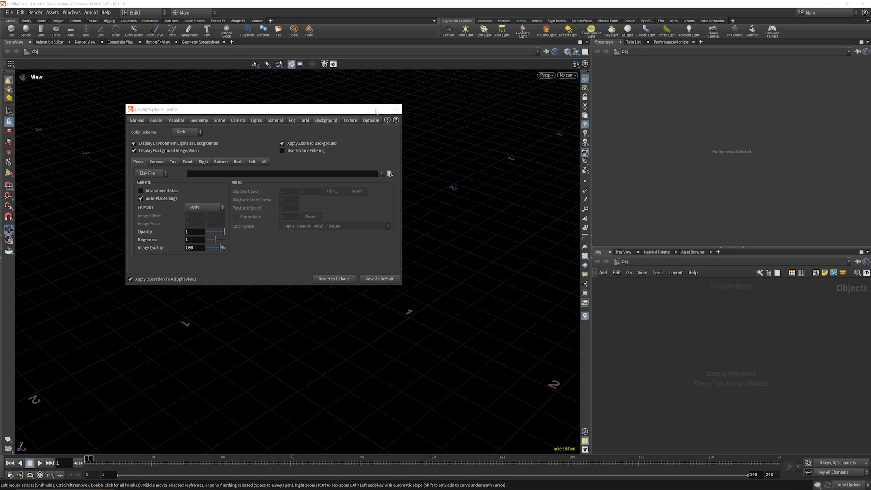
left_click(396, 109)
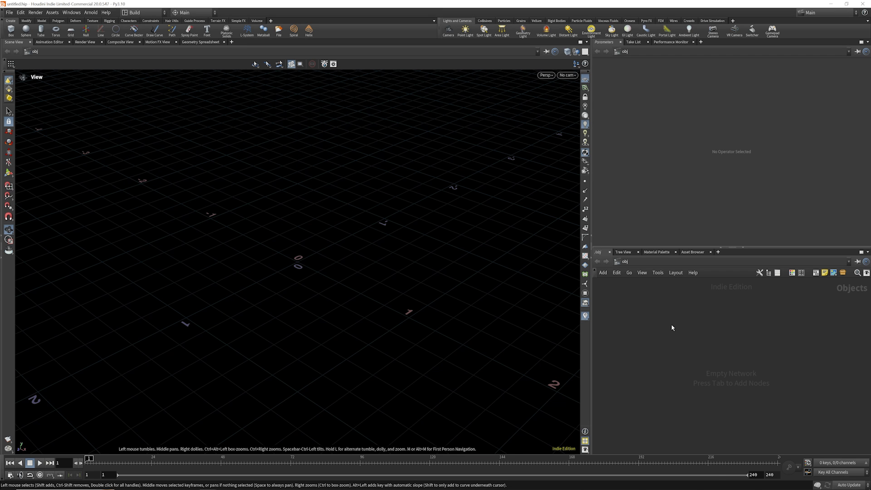
Add a Test Geometry: Tommy character to the empty object network and view it from the front
key("Tab")
type("tom")
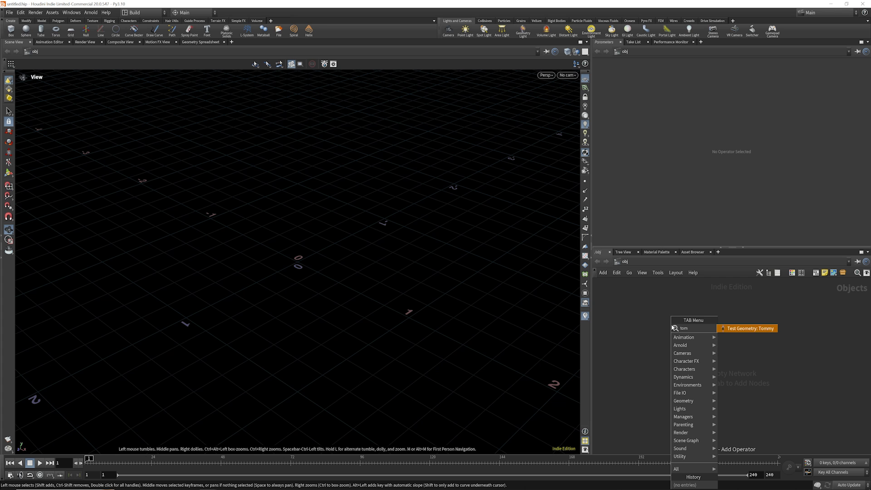
left_click(727, 329)
left_click(702, 308)
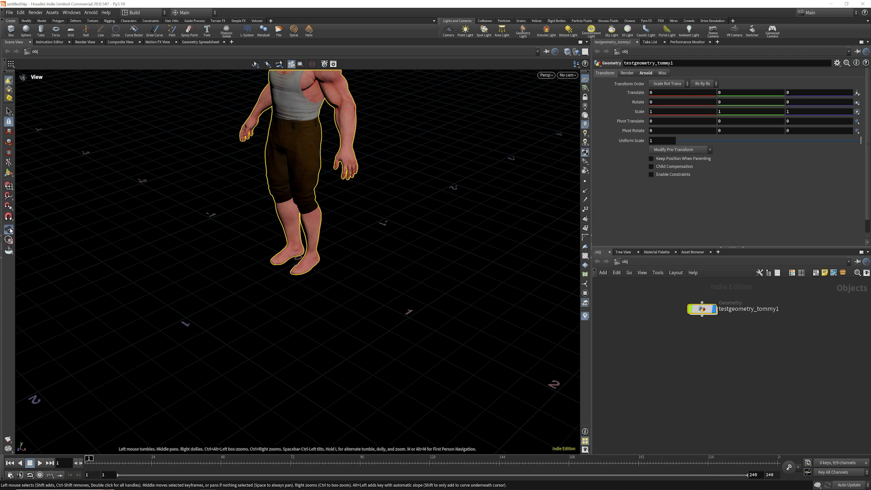
scroll(374, 300, "down", 8)
left_click_drag(325, 272, 387, 237)
scroll(477, 245, "up", 2)
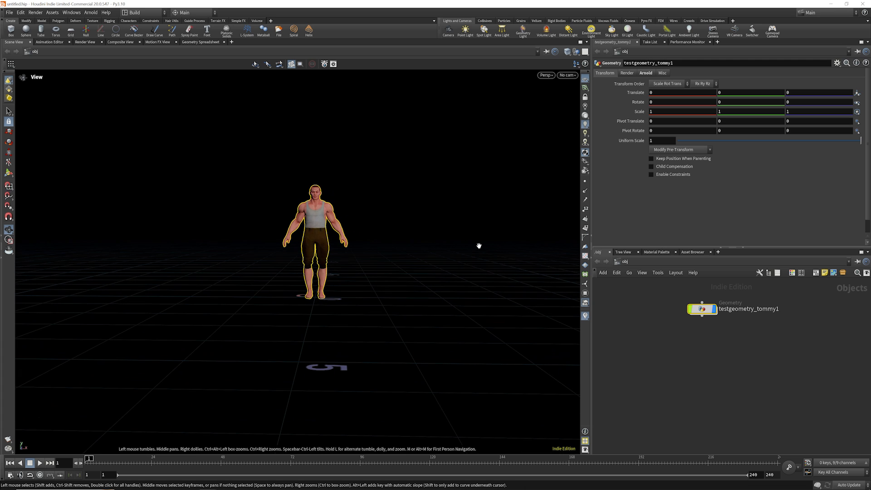
Create a camera from the current view, frame the full character through it, and place its node beside the character's node
left_click(448, 30, "ctrl")
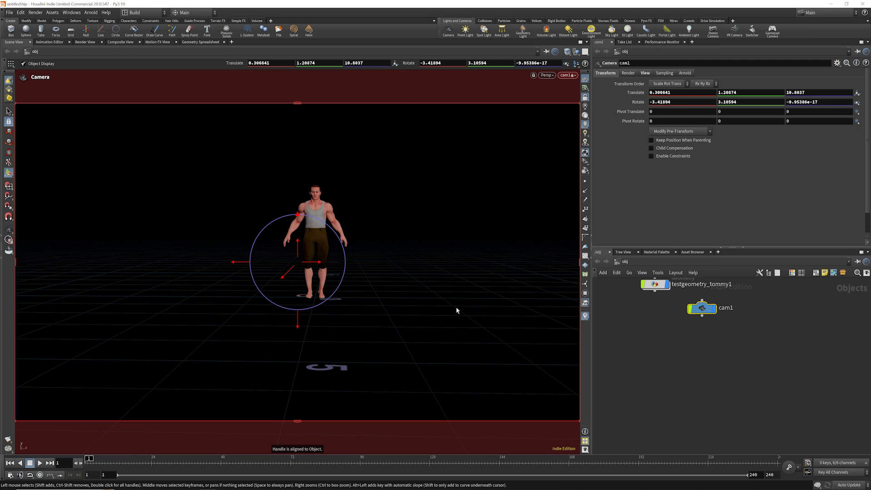
key("Escape")
scroll(241, 207, "up", 3)
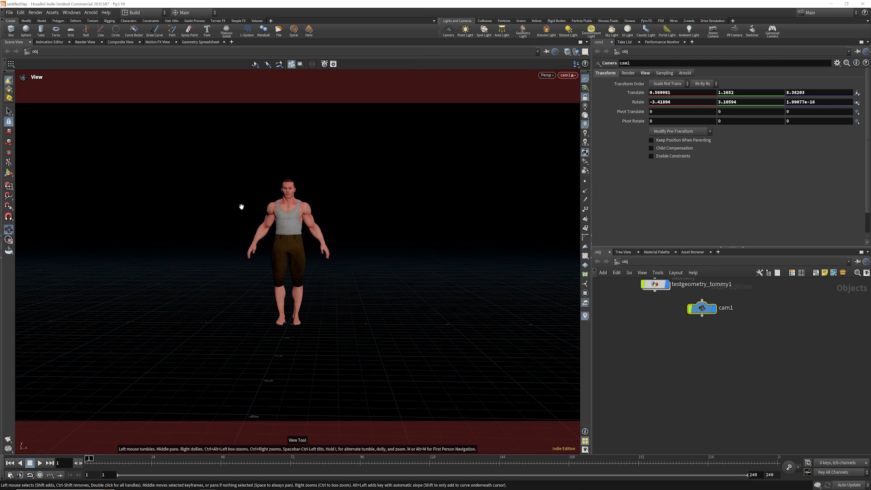
left_click_drag(701, 307, 742, 289)
Add an empty Geometry object to the network and rename it GOUND
left_click(679, 328)
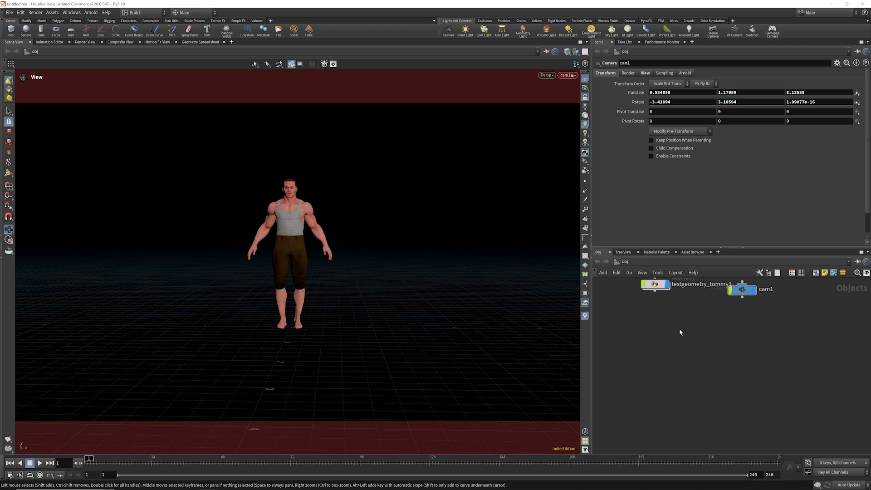
key("Tab")
type("geo")
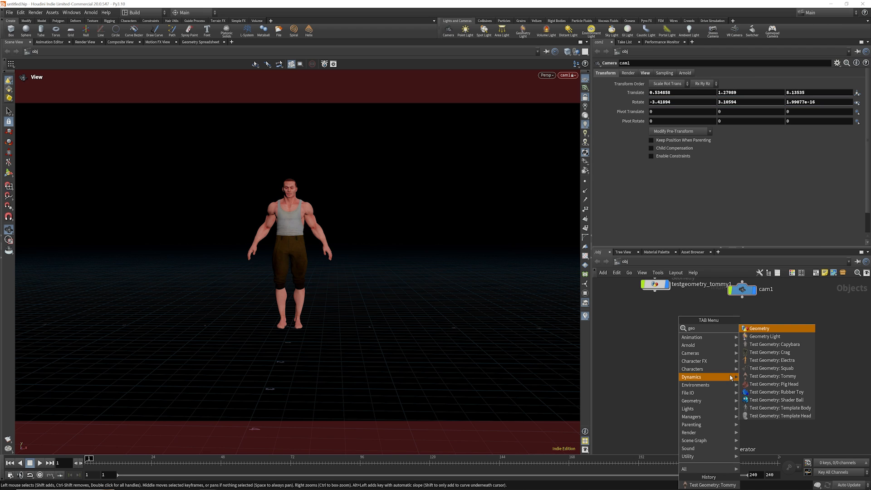
left_click(762, 330)
left_click(673, 346)
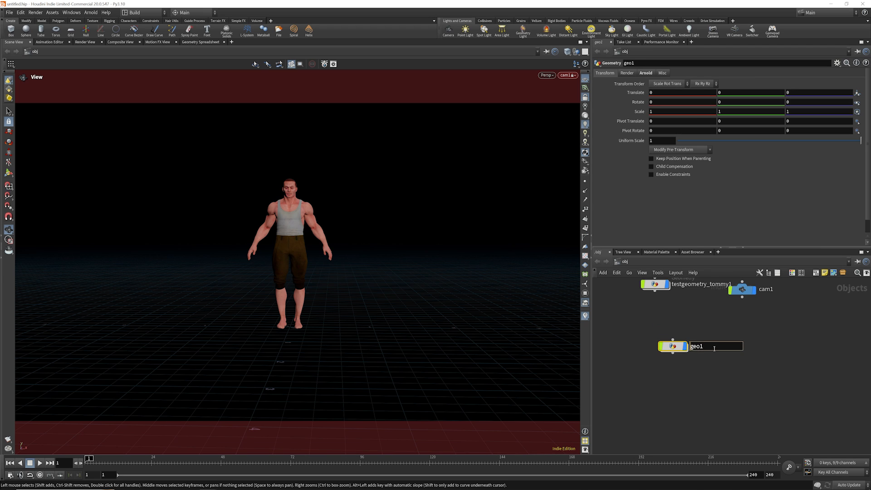
type("GOUND")
key("Return")
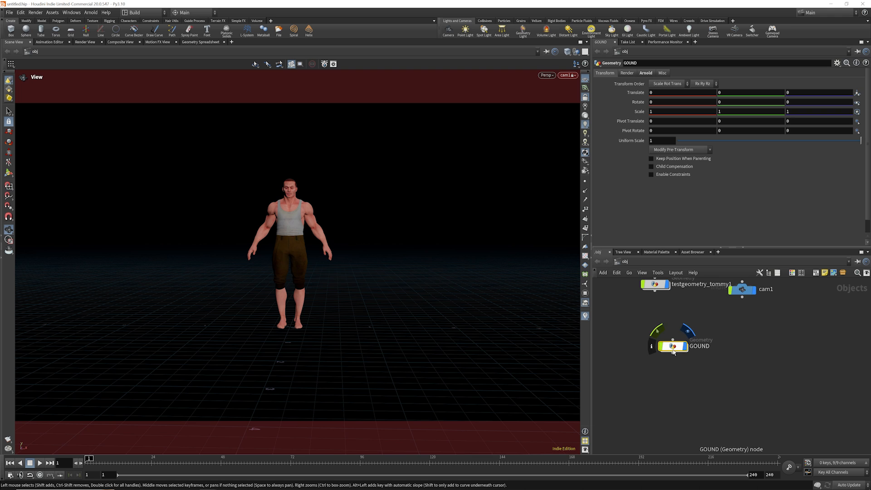
Add a Grid node inside the GOUND geometry object
double_click(672, 346)
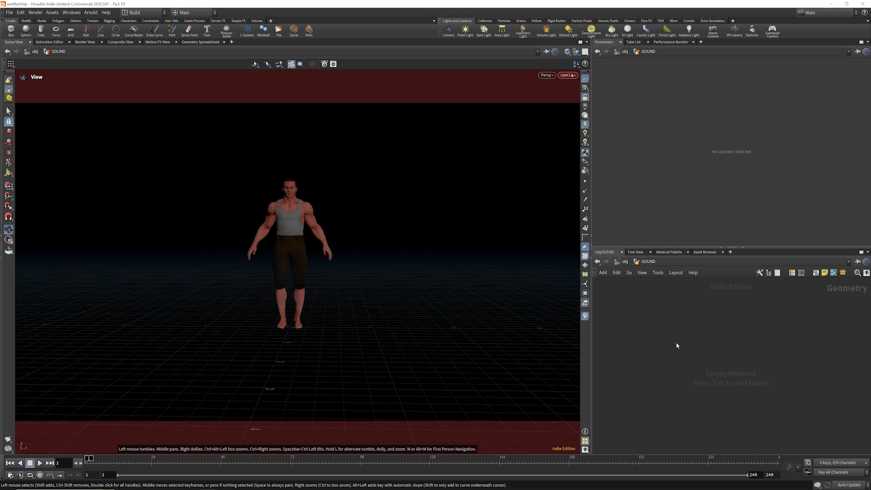
key("Tab")
type("grid")
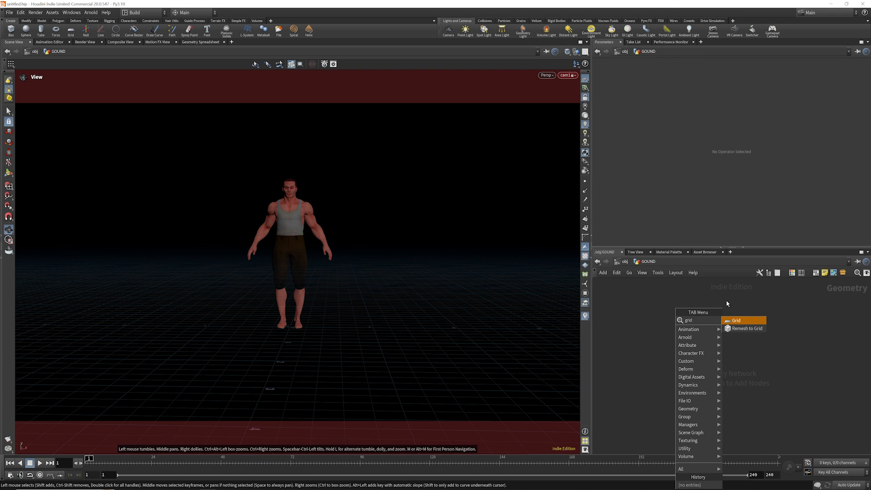
key("Return")
Set the grid's size to 20 by 20
left_click(662, 103)
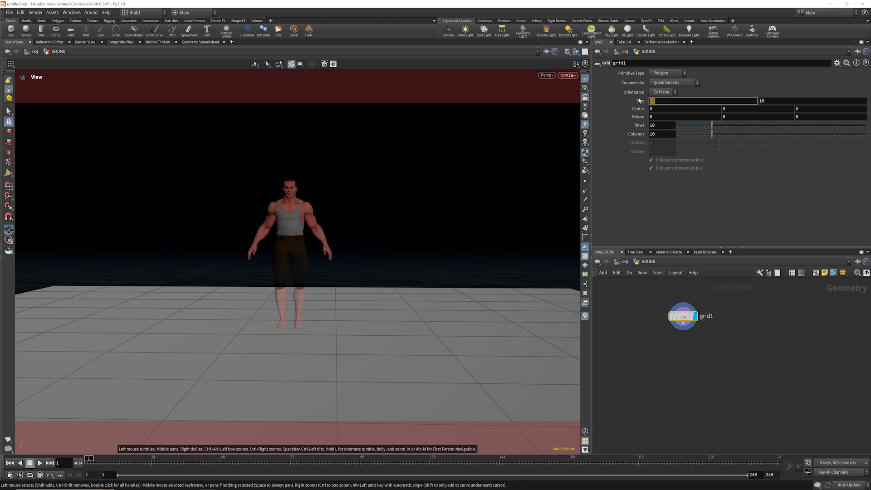
type("20")
key("Return")
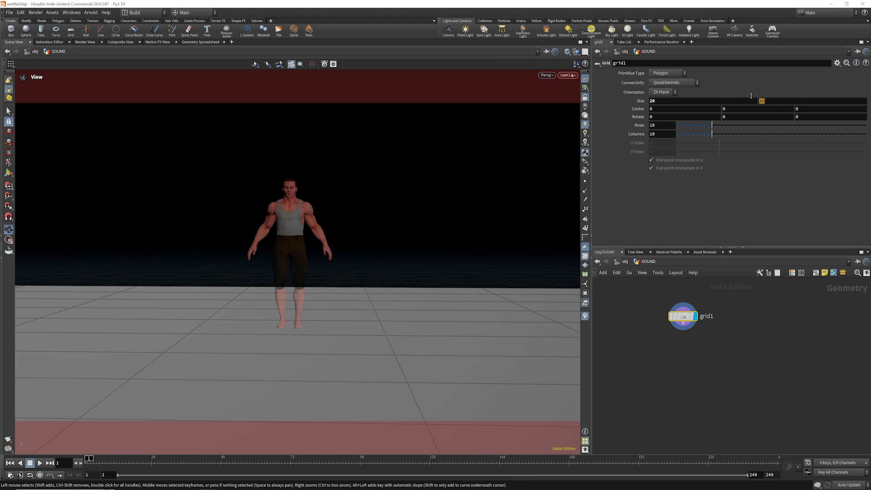
type("20")
key("Return")
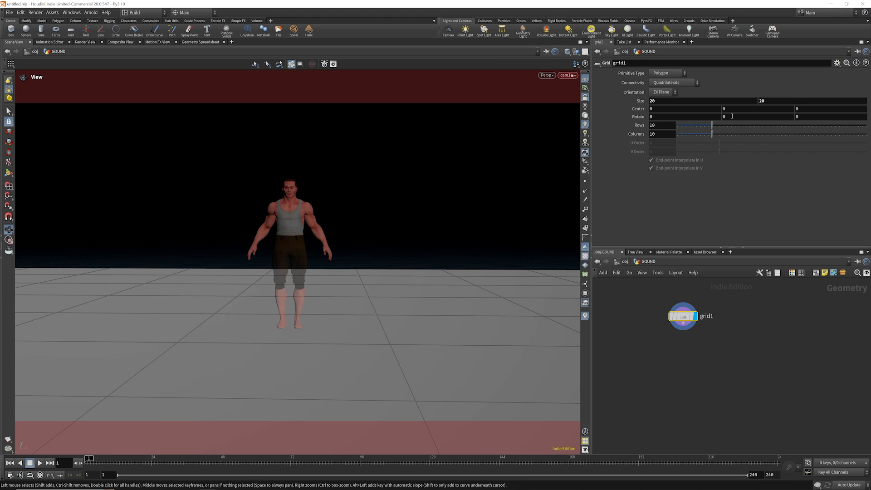
Set the grid's rows and columns to 256 each
left_click(672, 126)
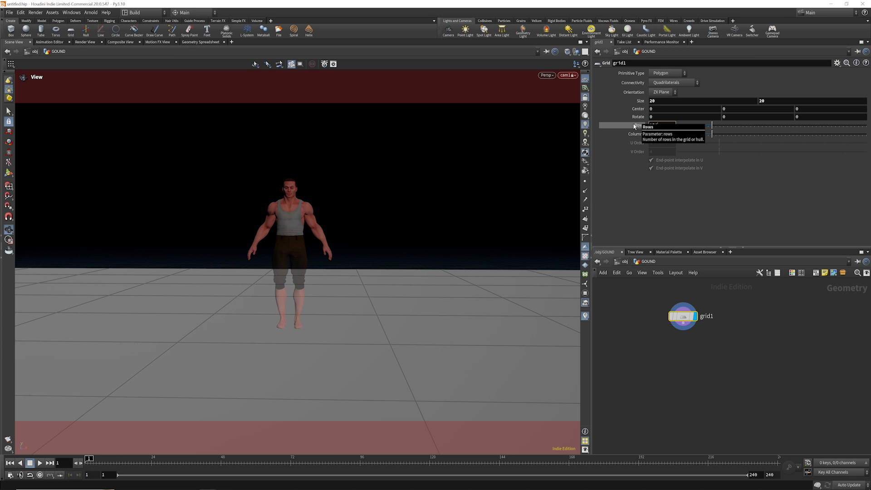
type("256")
key("Return")
left_click(661, 136)
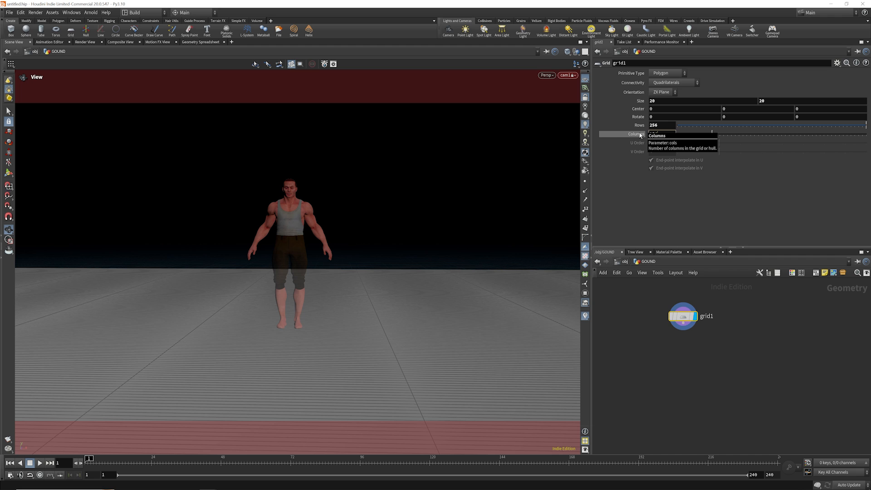
type("256")
key("Return")
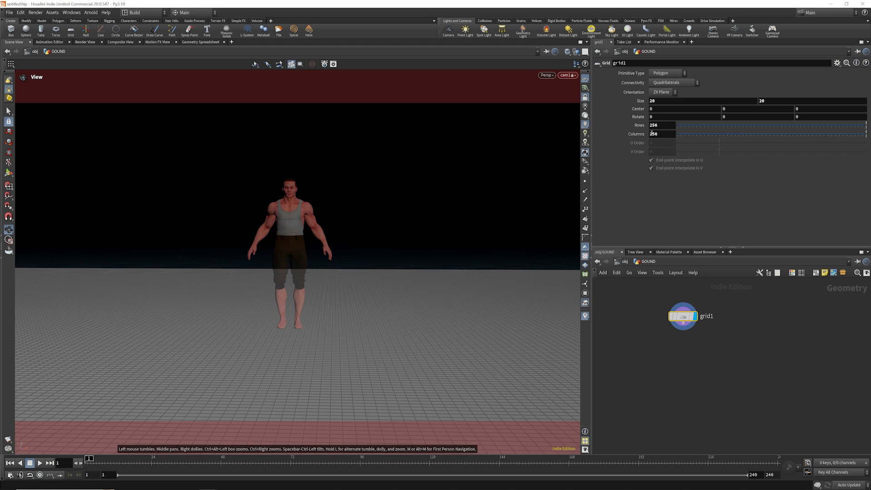
Add an Attribute Noise node below the grid in the GOUND network, connected to and displayed after it
key("Tab")
type("at")
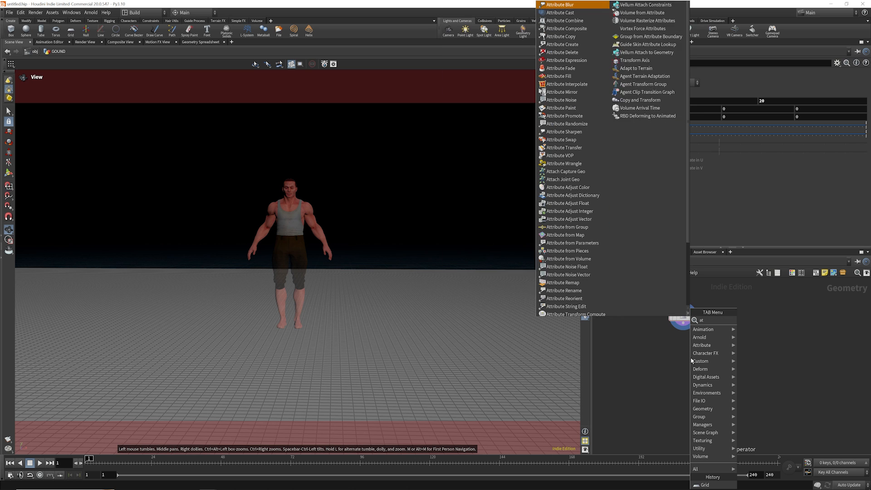
type("t noi")
key("Return")
left_click(690, 358)
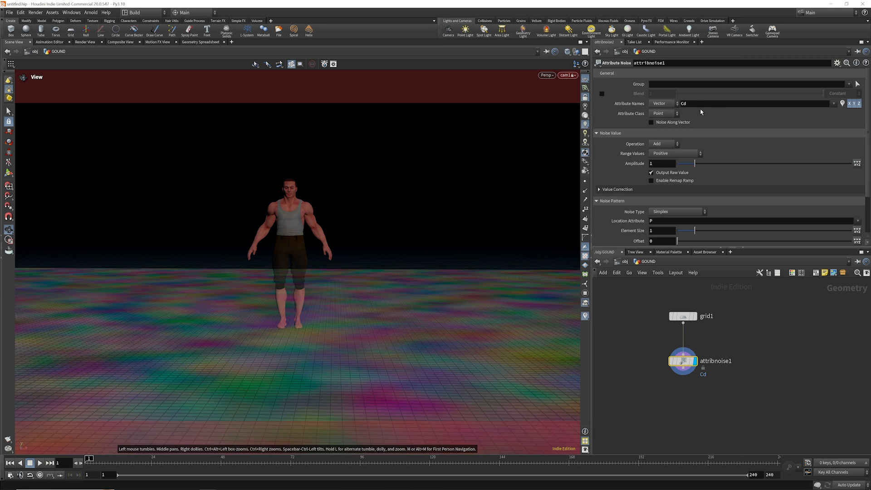
Apply the noise to the P attribute and set its amplitude to 0.1
left_click_drag(669, 102, 669, 103)
type("P")
key("Return")
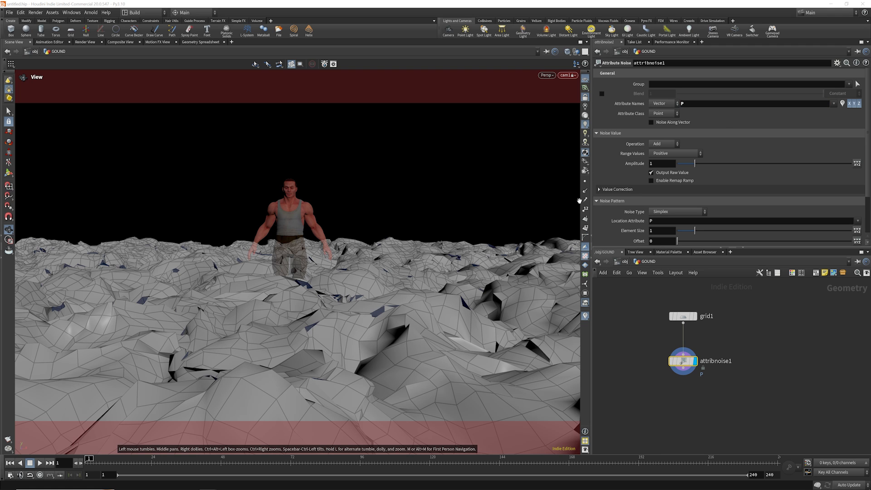
left_click(653, 164)
type(".")
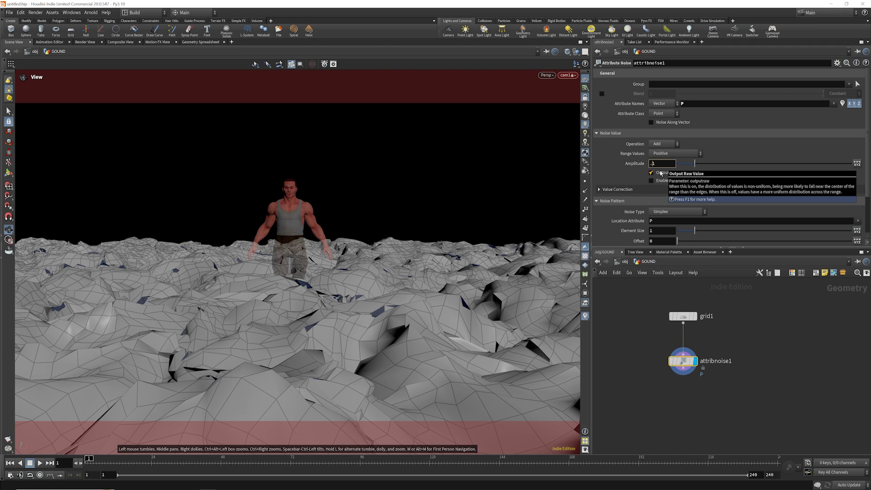
key("Return")
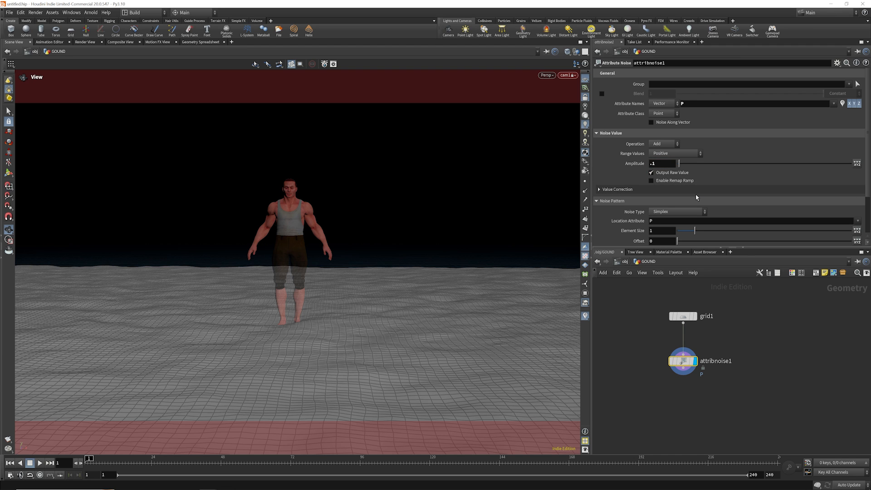
Set the element size of the noise pattern to 2.5
scroll(695, 194, "down", 1)
left_click_drag(694, 212, 709, 222)
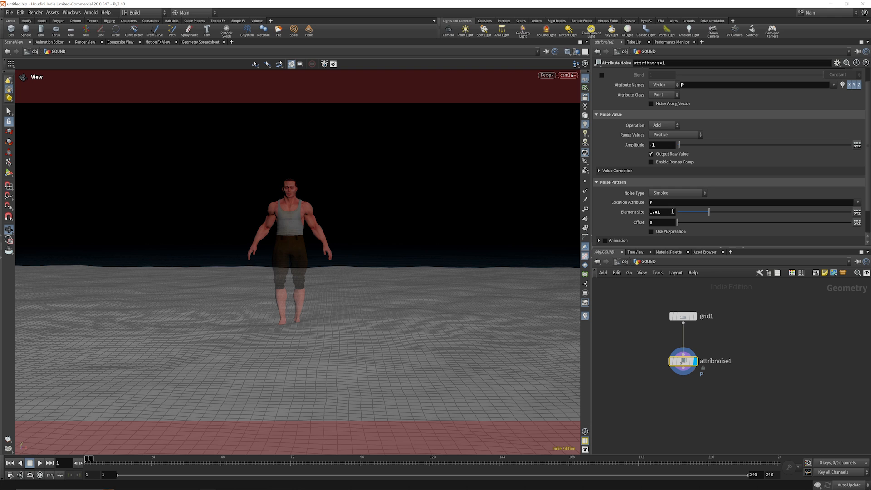
double_click(669, 212)
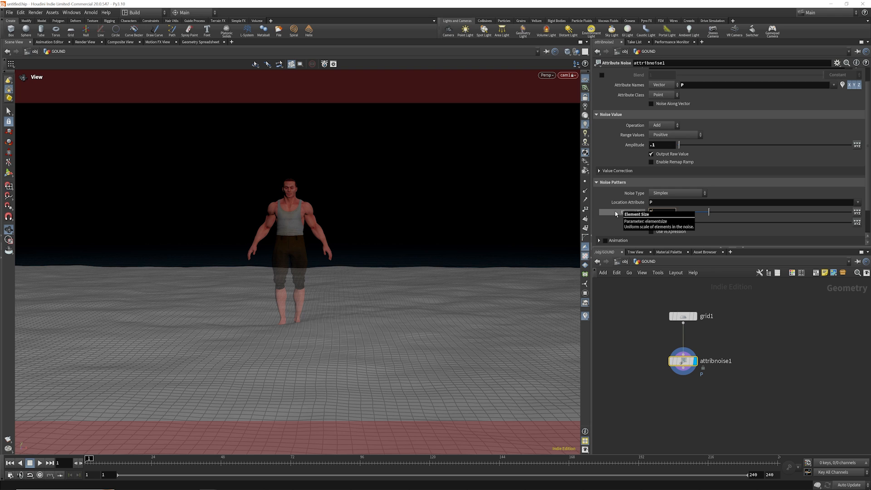
type("2.5")
key("Return")
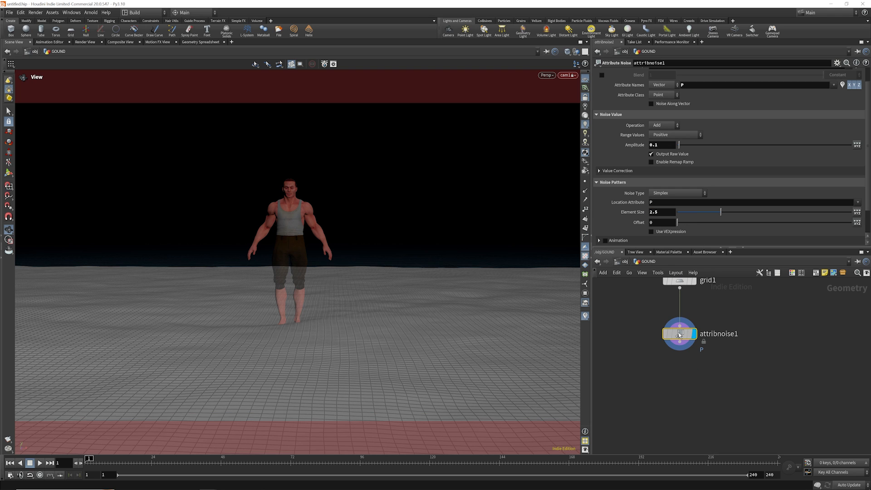
Set the noise's range values to Zero Centered and check the ground around the character's feet
left_click(668, 134)
left_click(666, 150)
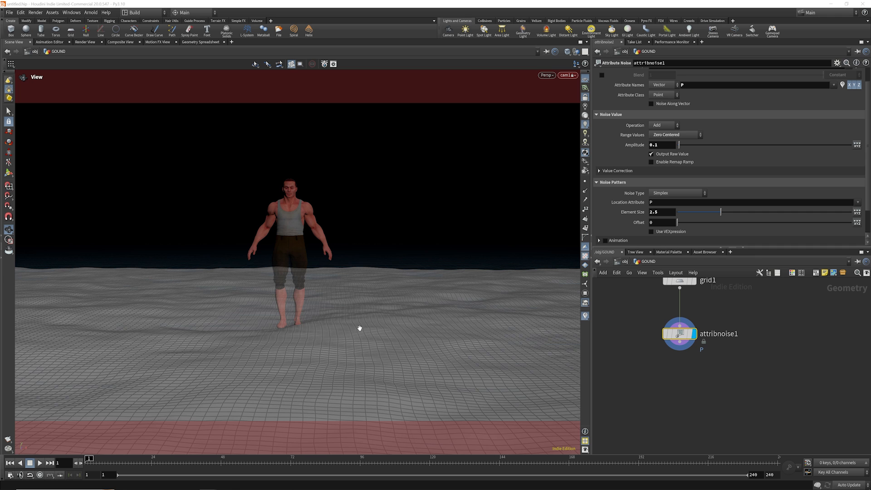
left_click_drag(360, 327, 324, 326)
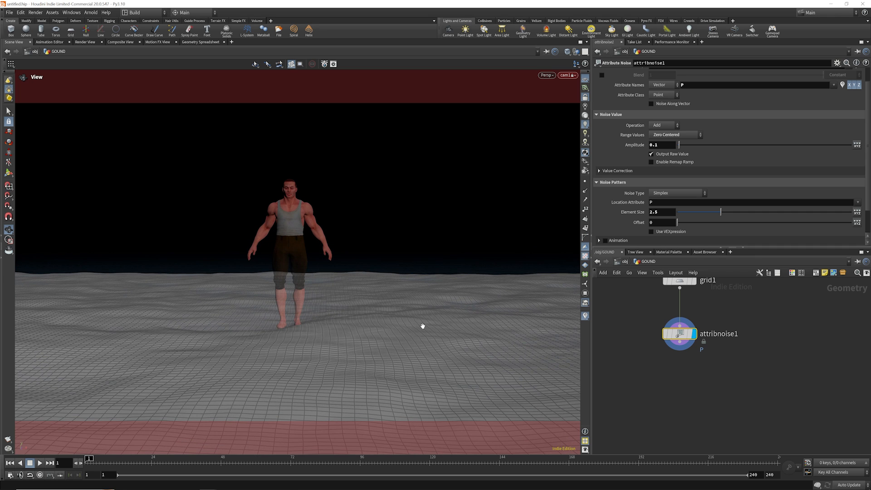
left_click(665, 135)
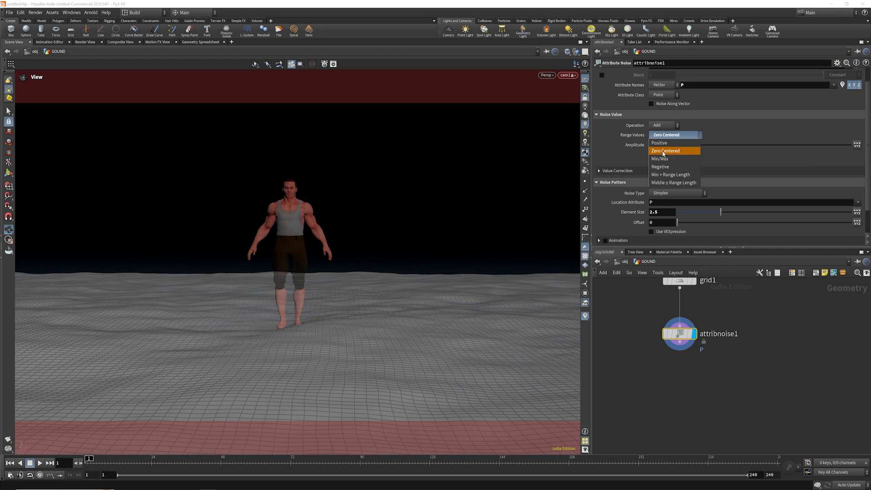
left_click(662, 153)
Duplicate the Attribute Noise node below the original and set the copy's amplitude to 0.025 and element size to 0.5
left_click_drag(680, 332, 685, 389, "alt")
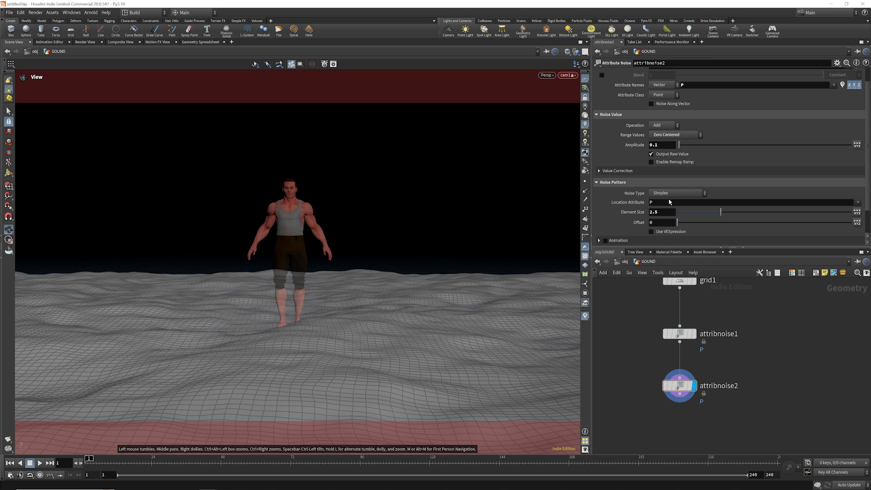
left_click(655, 145)
key("Return")
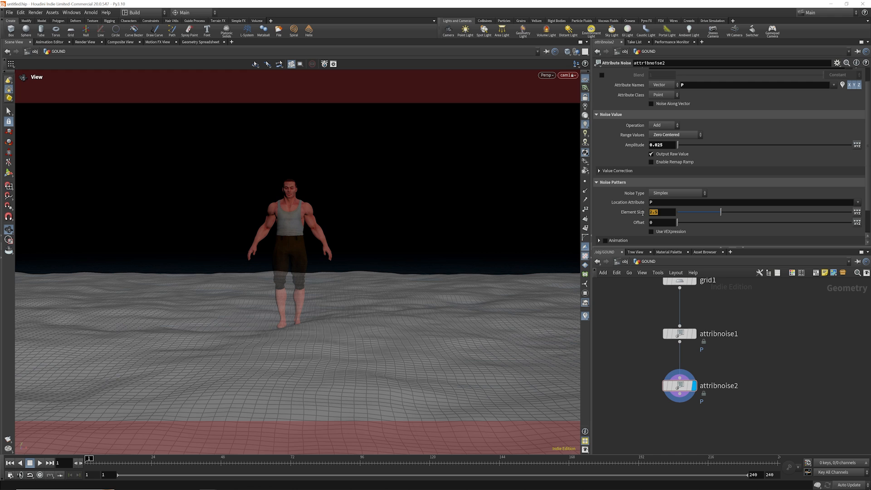
mouse_move(642, 205)
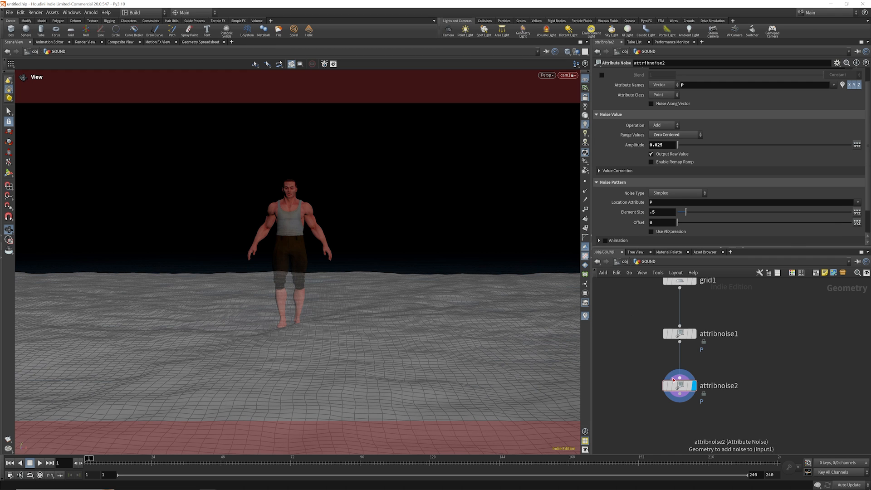
mouse_move(666, 370)
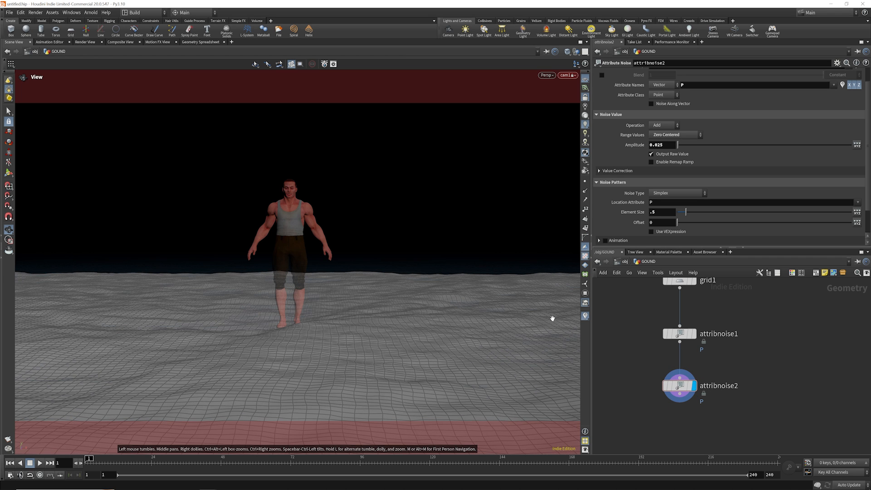
Set the second noise's fractal type to Hybrid Terrain with 8 max octaves
scroll(660, 209, "down", 3)
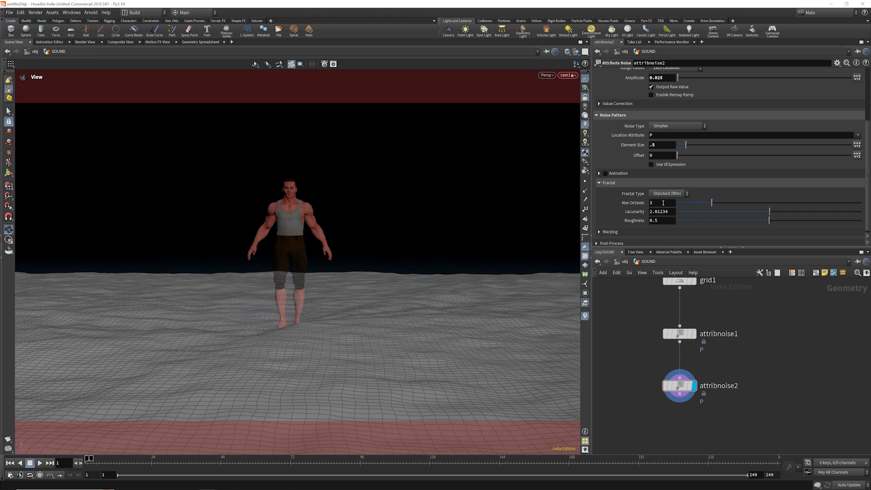
left_click(666, 194)
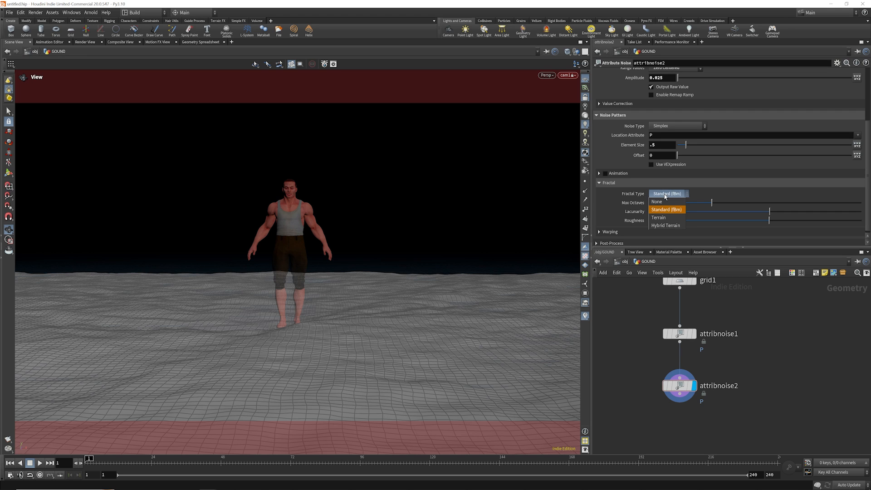
left_click(666, 227)
double_click(658, 202)
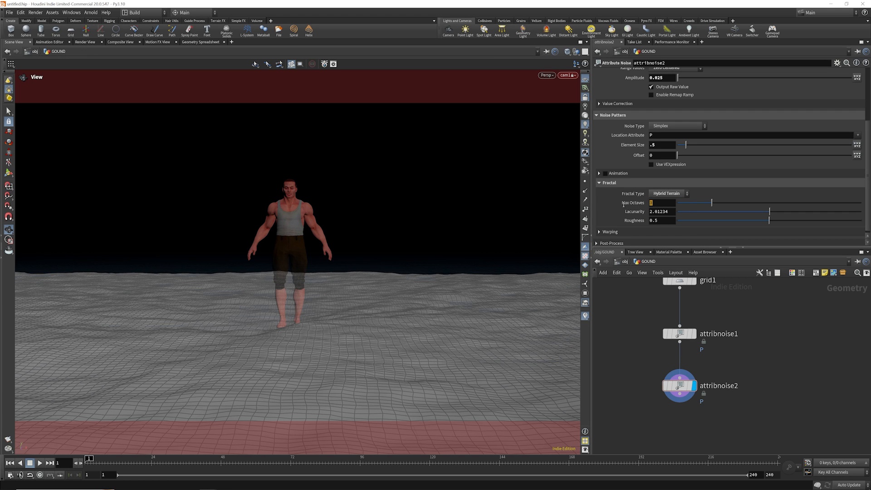
type("8")
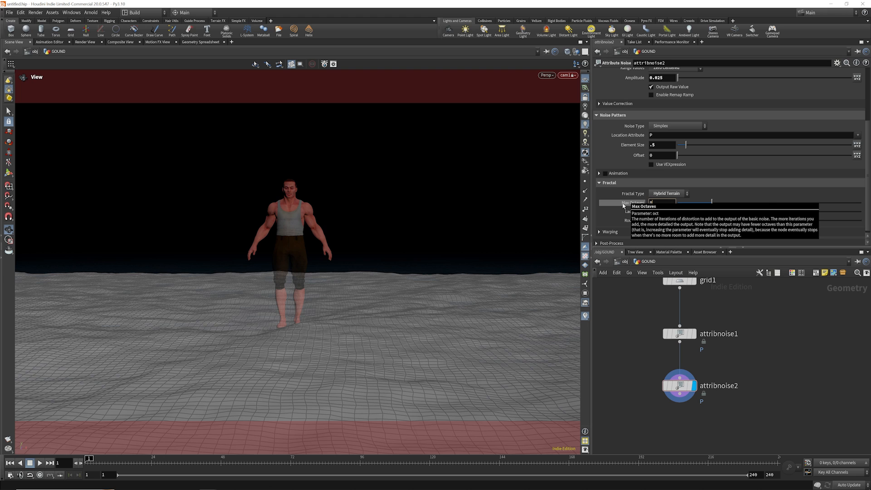
key("Return")
Set the second noise's lacunarity to 2 and open its roughness for editing
left_click(671, 212)
left_click_drag(673, 212, 633, 218)
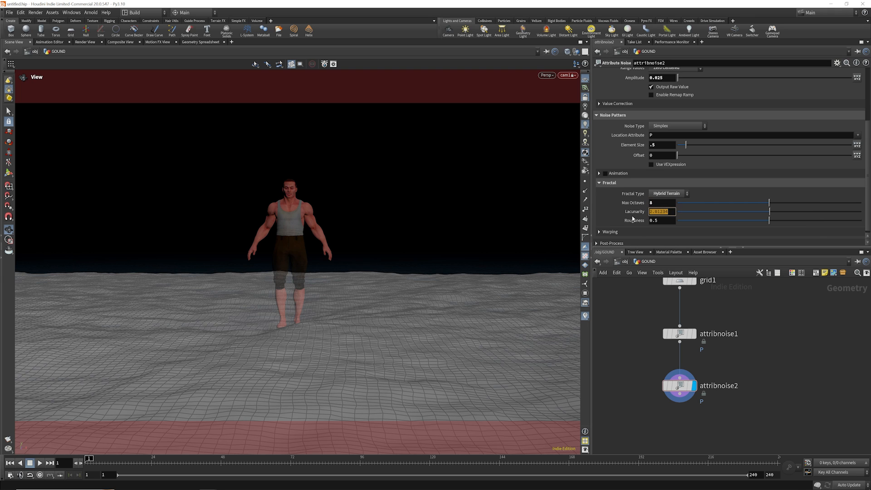
type("2")
key("Return")
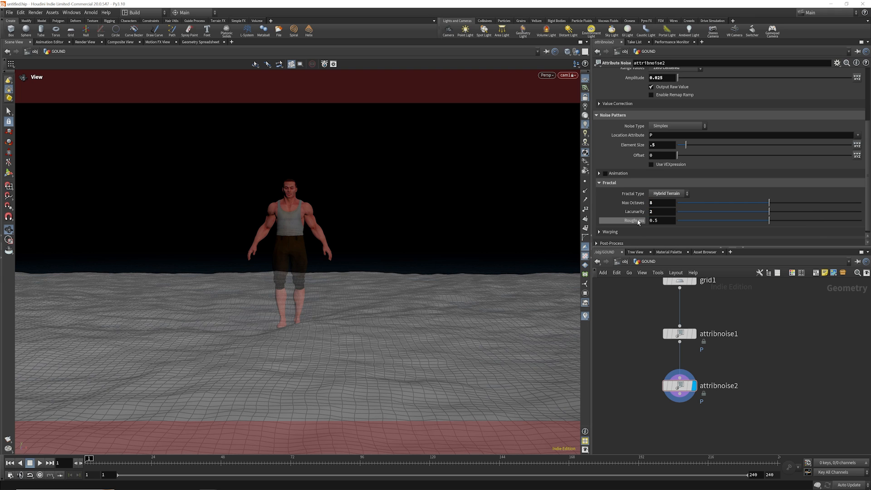
left_click(658, 221)
key("BackSpace")
Change the fractal type of the first noise node, attribnoise1, to Hybrid Terrain
left_click(679, 334)
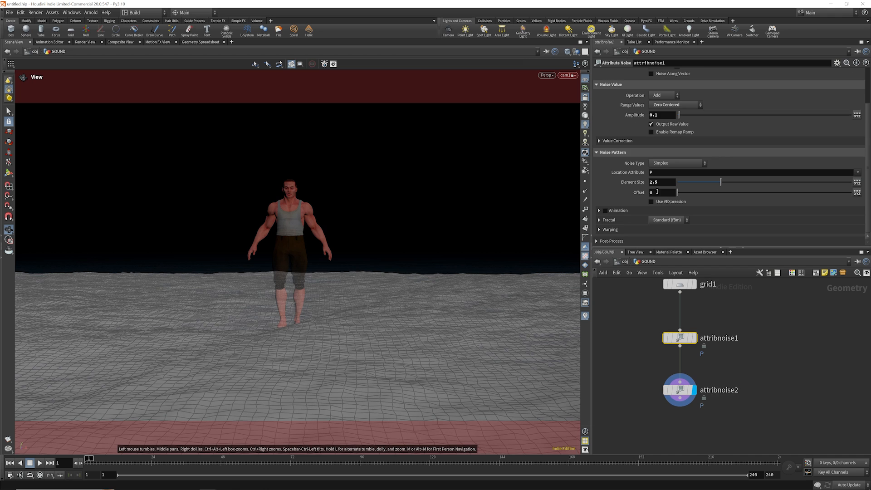
left_click(675, 163)
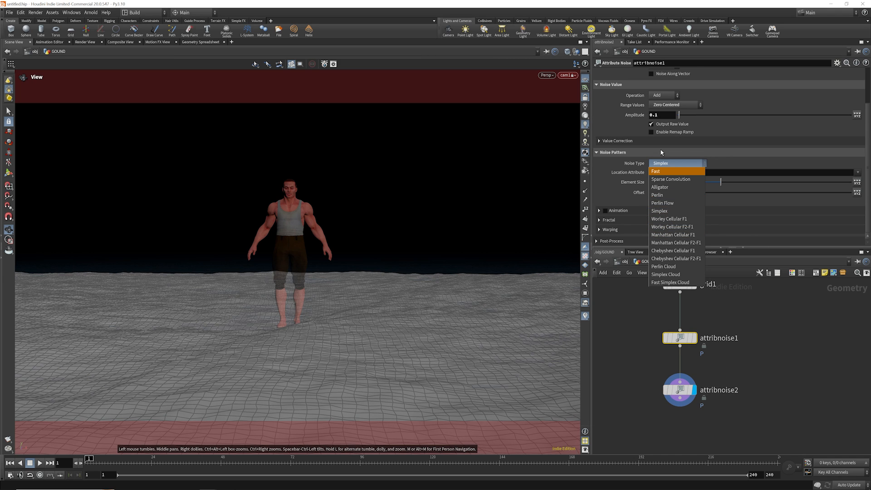
left_click(661, 157)
left_click(599, 220)
scroll(662, 214, "down", 1)
left_click(666, 212)
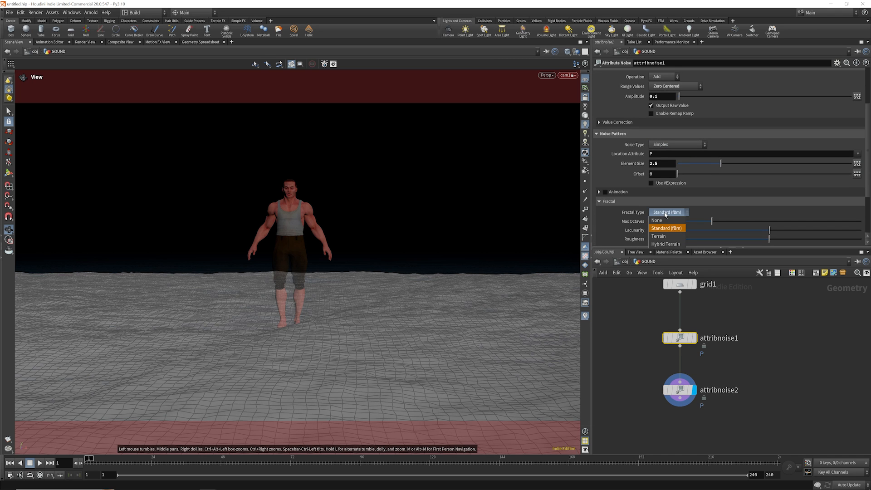
left_click(666, 244)
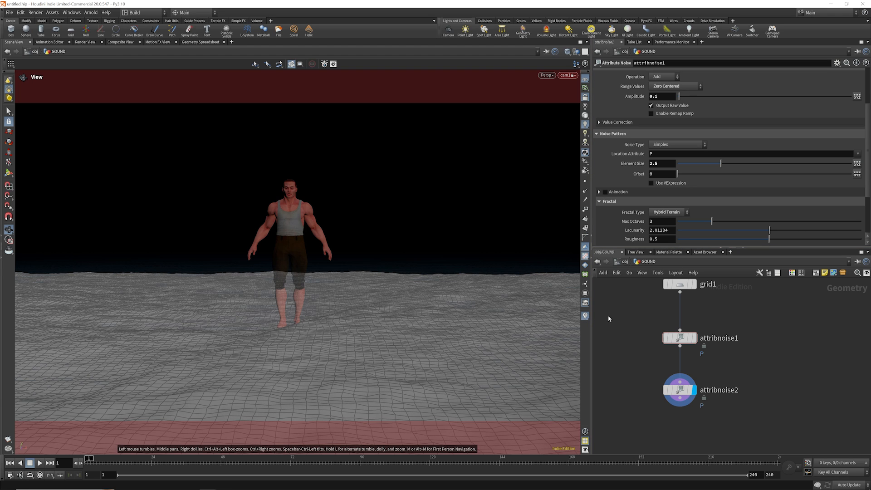
Unlock the camera from the view and inspect the noisy ground around the character
left_click(584, 97)
left_click_drag(305, 261, 333, 328)
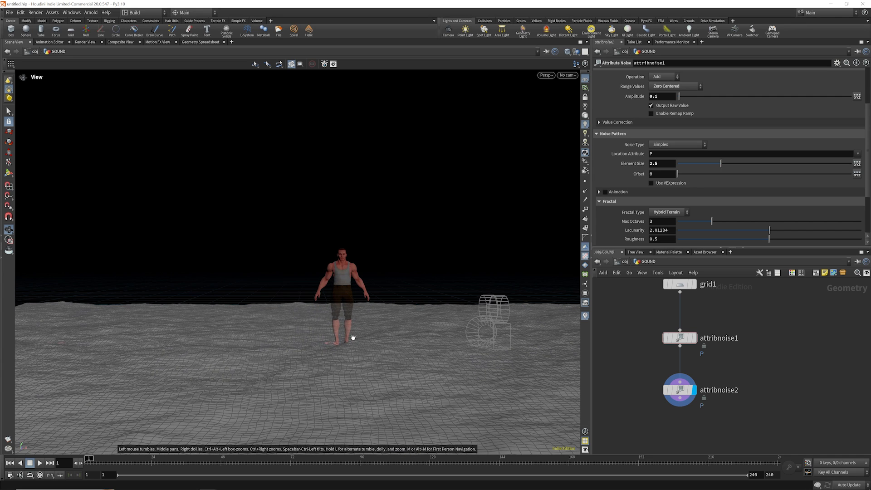
left_click_drag(354, 300, 344, 296)
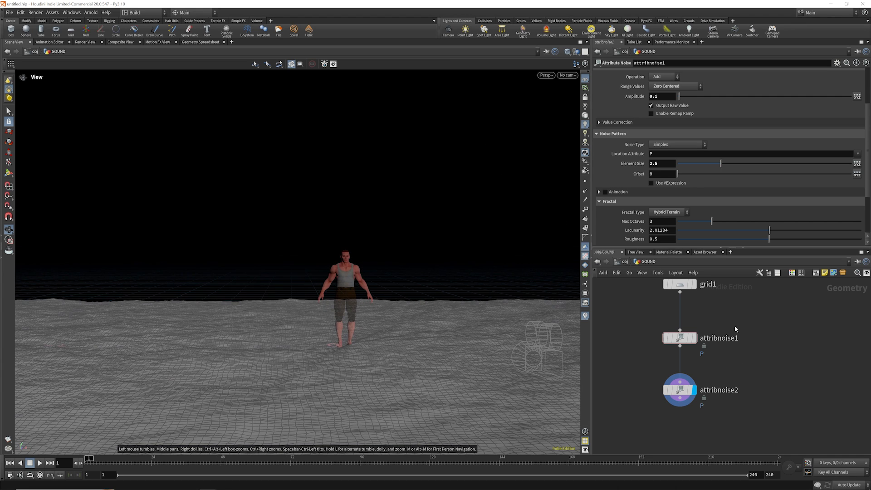
Add a UV Texture node after attribnoise2 and display its result
scroll(696, 330, "down", 4)
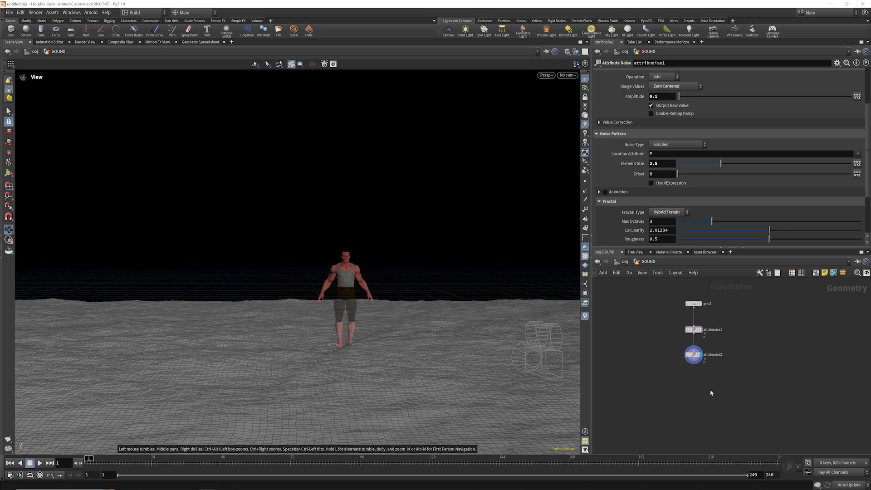
key("Tab")
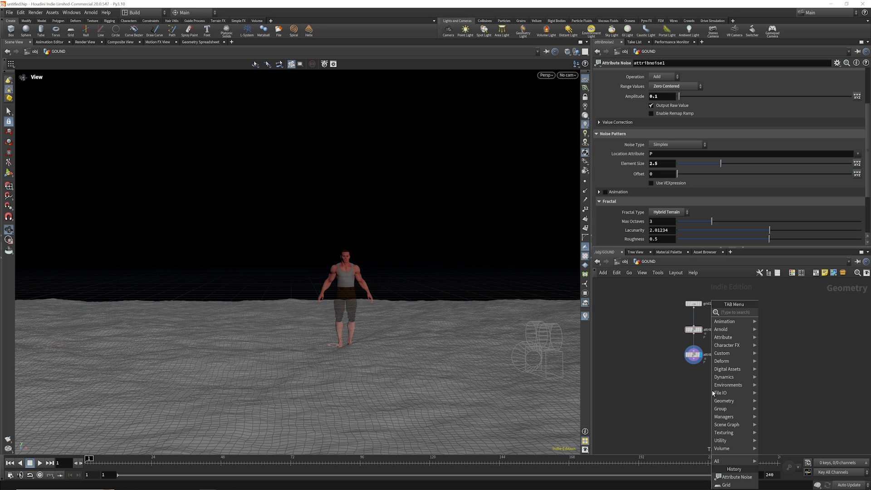
type("uvte")
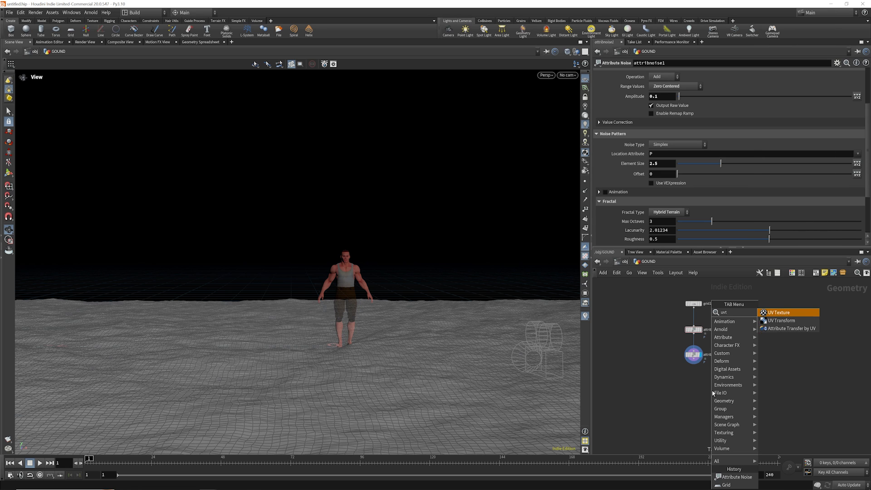
left_click(776, 312)
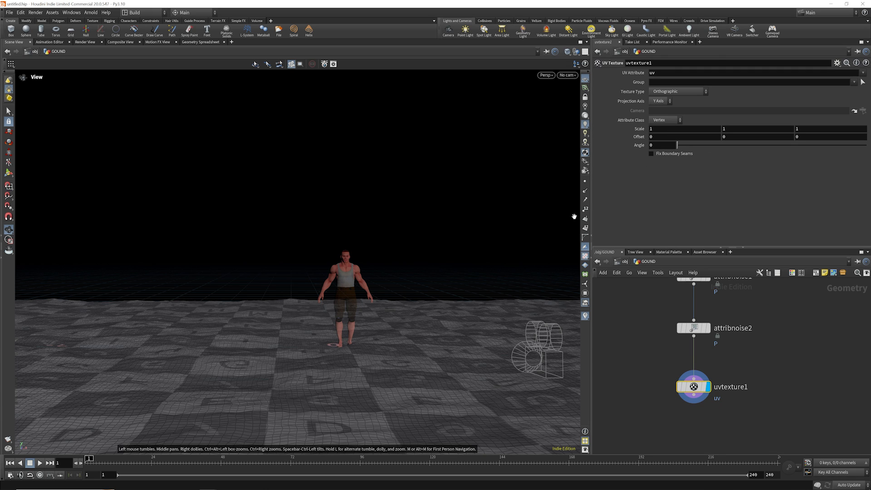
Set the UV Texture's scale to 5, 5, 5 and check the texture pattern on the ground
left_click(655, 129)
type("5")
key("Tab")
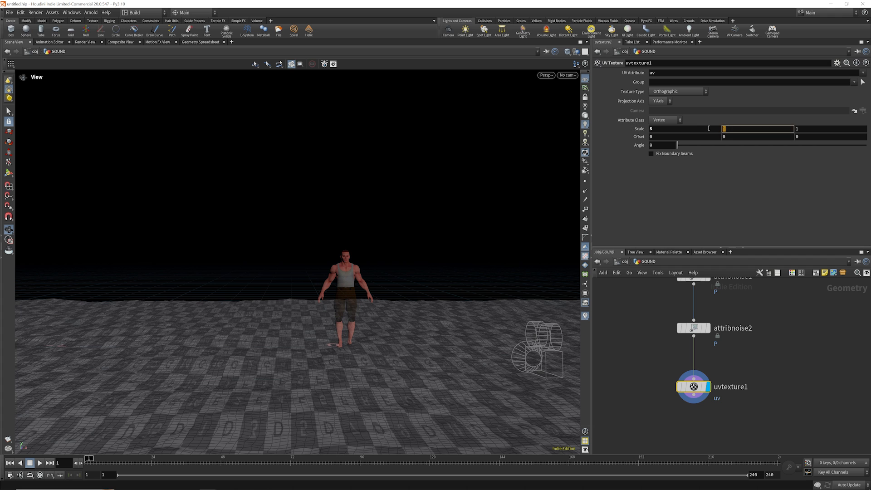
type("5")
left_click(798, 130)
type("5")
key("Return")
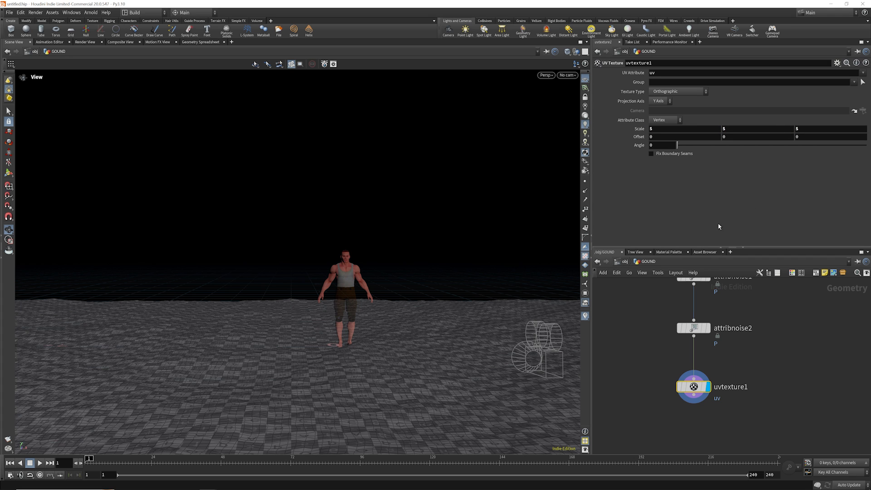
left_click(665, 131)
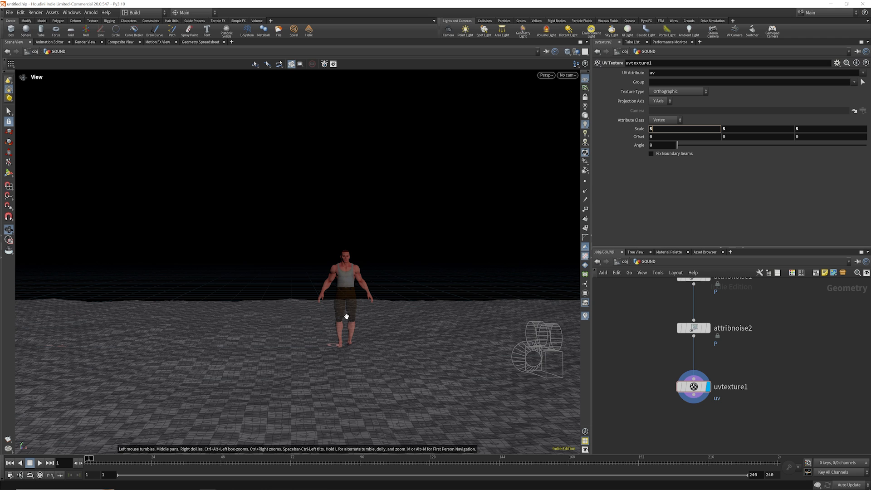
left_click_drag(313, 355, 326, 359)
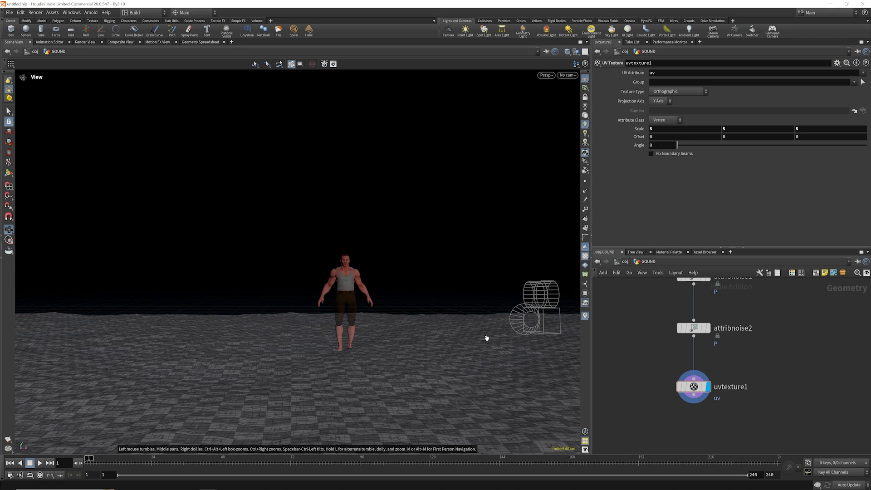
Add a UV Quick Shade node after uvtexture1 and load GRND_4k_albedo.exr as its texture map
scroll(657, 343, "down", 3)
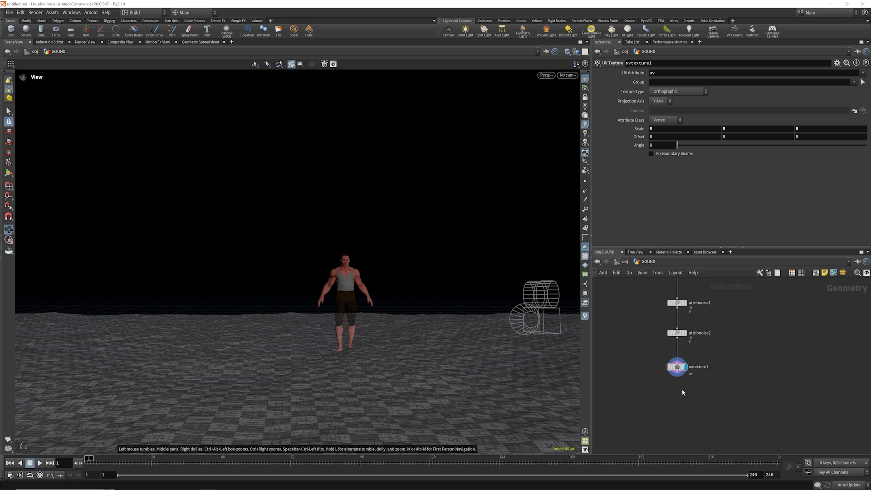
scroll(684, 393, "up", 3)
key("Tab")
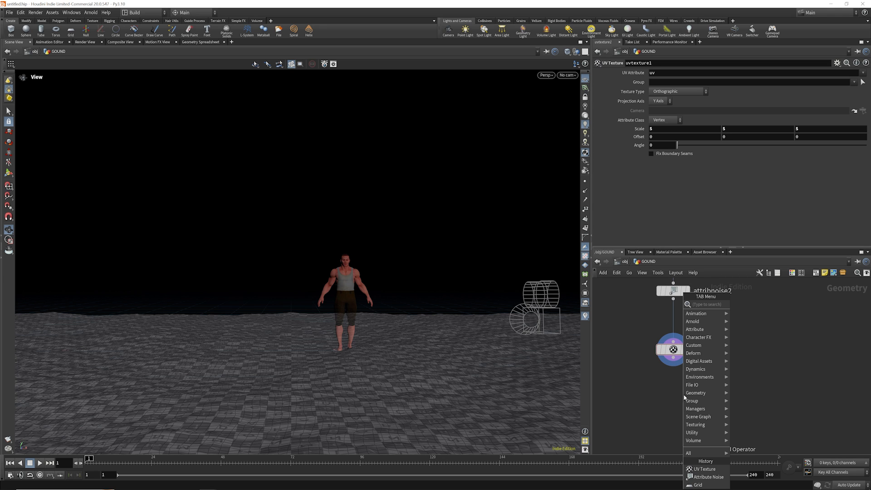
type("uvqu")
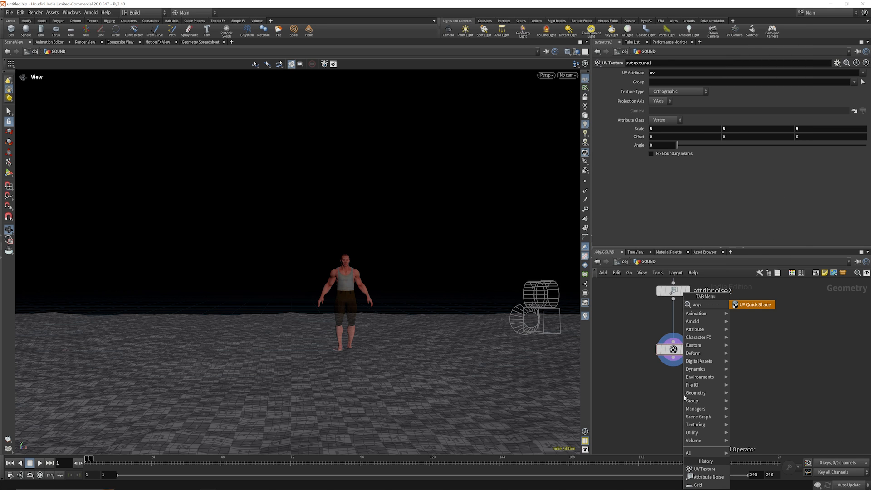
key("Return")
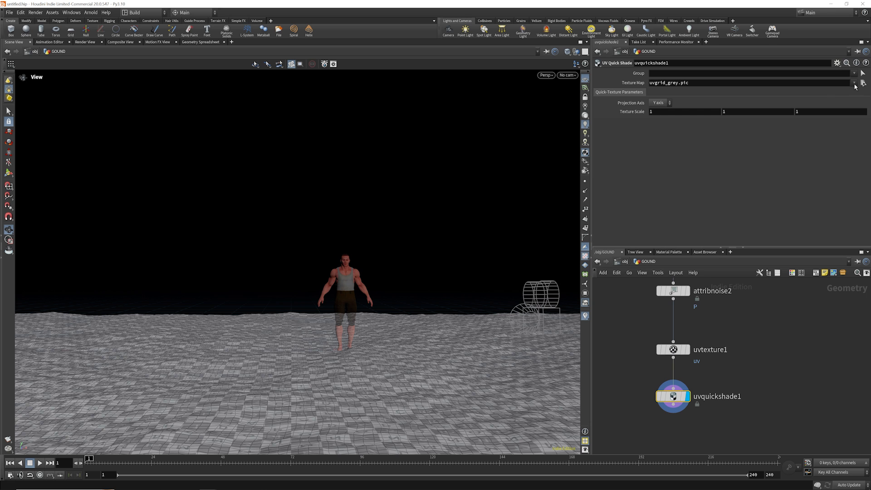
left_click(863, 83)
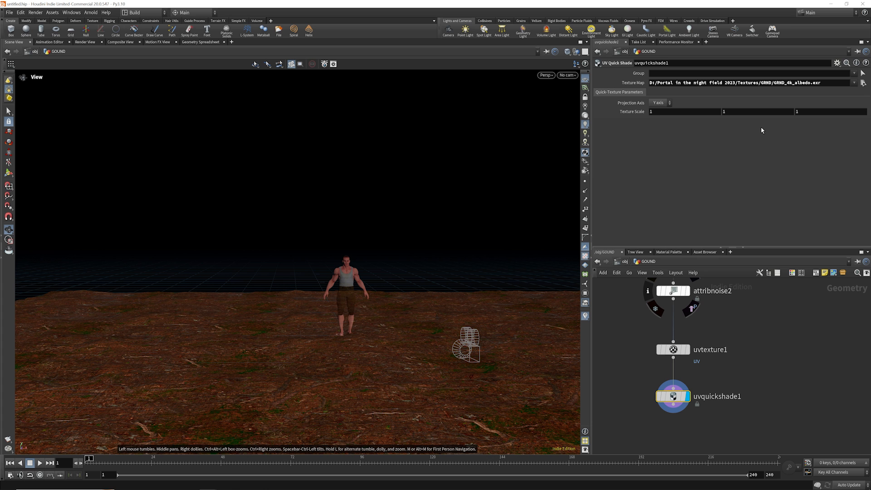
mouse_move(346, 349)
left_mouse_down()
mouse_move(315, 307)
mouse_move(375, 383)
mouse_move(343, 348)
left_mouse_up()
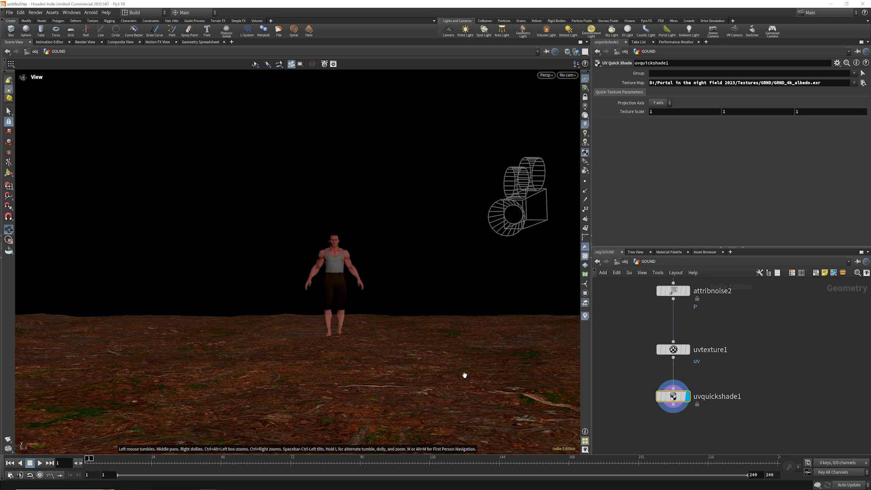
Look through cam1 and set the noise offset to 3.78 on attribnoise1 and 9.65 on attribnoise2
left_click(567, 75)
left_click(579, 111)
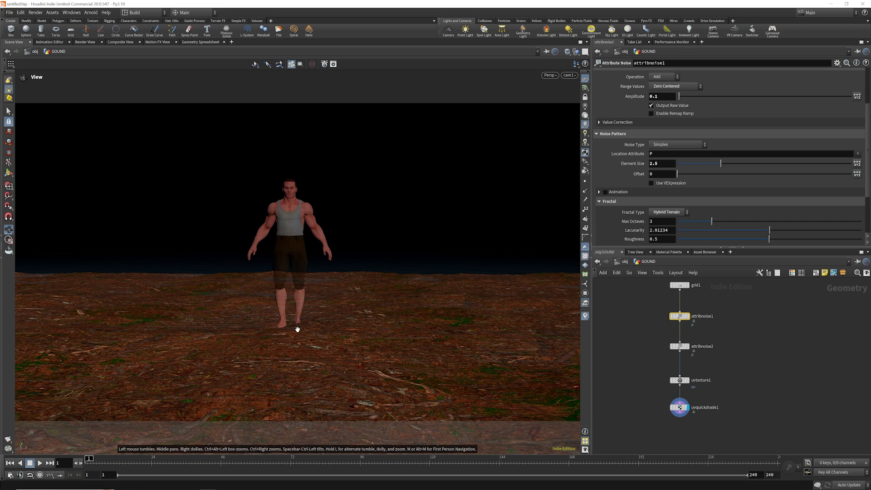
left_click_drag(677, 174, 690, 176)
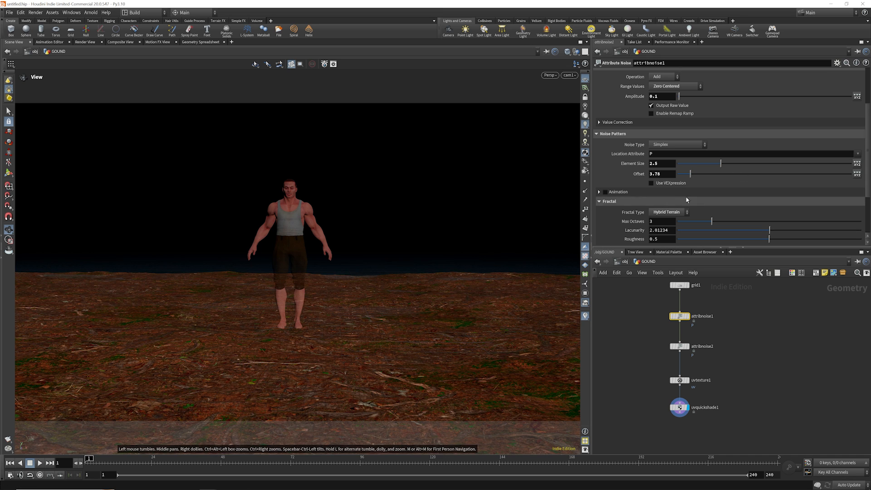
left_click(678, 346)
left_click_drag(688, 174, 712, 182)
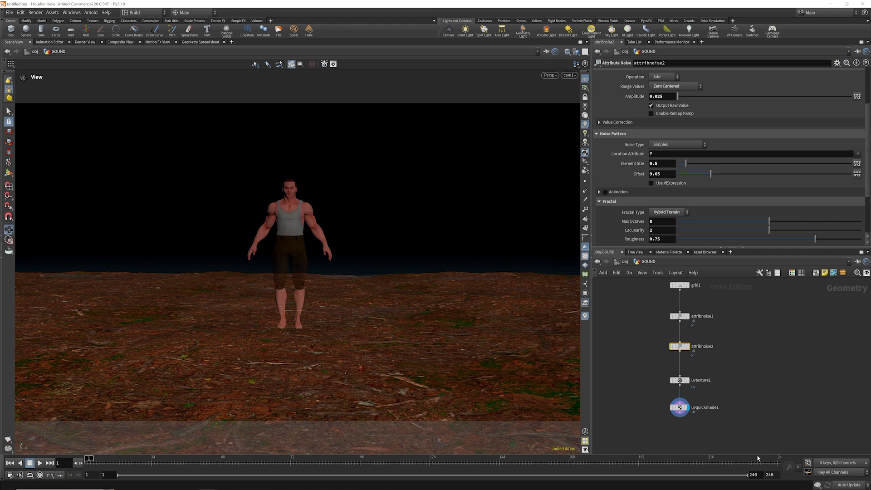
Add a Null node beside the ground network and wire attribnoise2's output into it
scroll(716, 376, "down", 3)
scroll(718, 385, "up", 2)
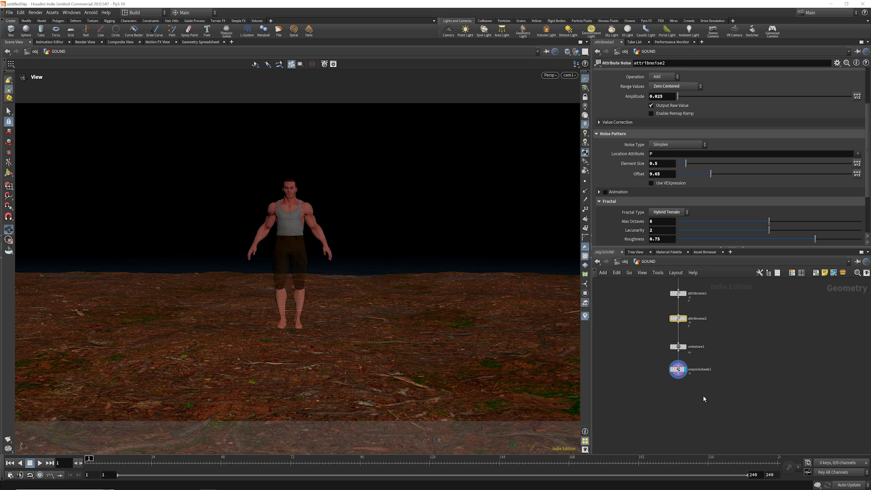
left_click(734, 347)
key("Tab")
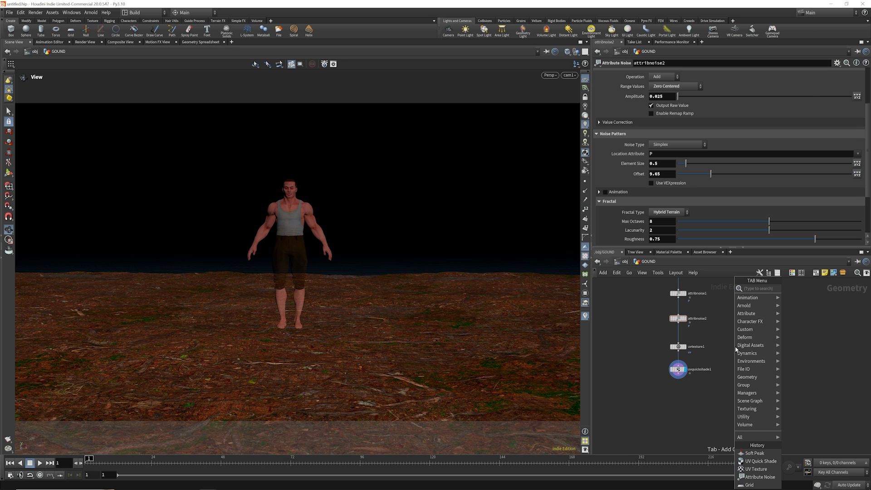
type("nul")
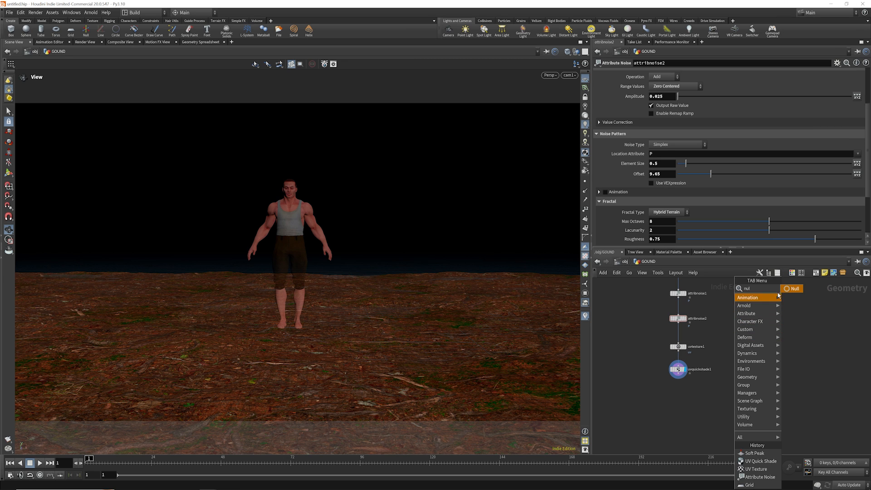
key("Return")
left_click(765, 354)
left_click_drag(765, 347, 690, 326)
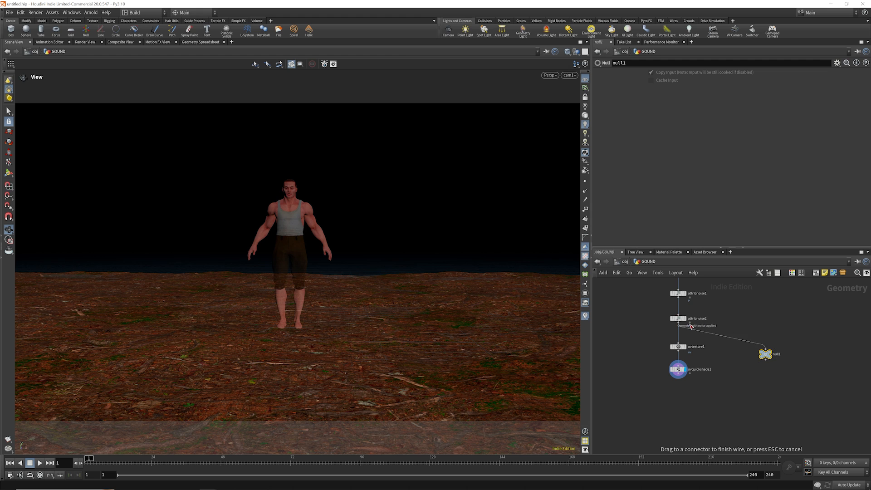
left_click(690, 326)
Rename the null as OUT_GROUND and move it slightly away from the main node chain
double_click(765, 354)
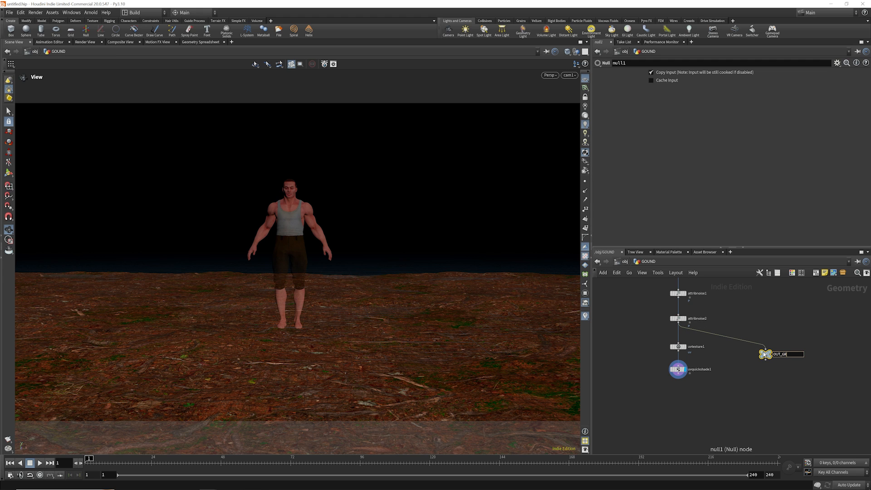
key("Return")
left_click_drag(765, 354, 790, 351)
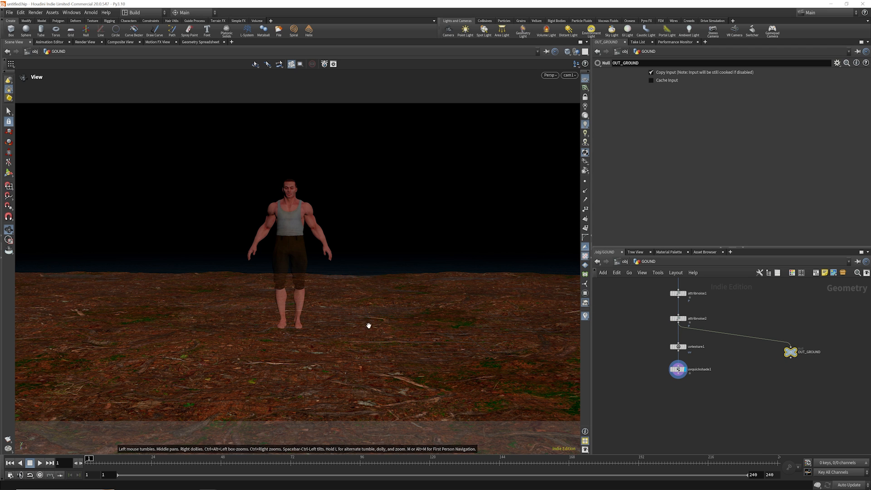
Add an Extrude Volume node fed by attribnoise2 and display its result
scroll(308, 331, "down", 2)
scroll(299, 309, "down", 3)
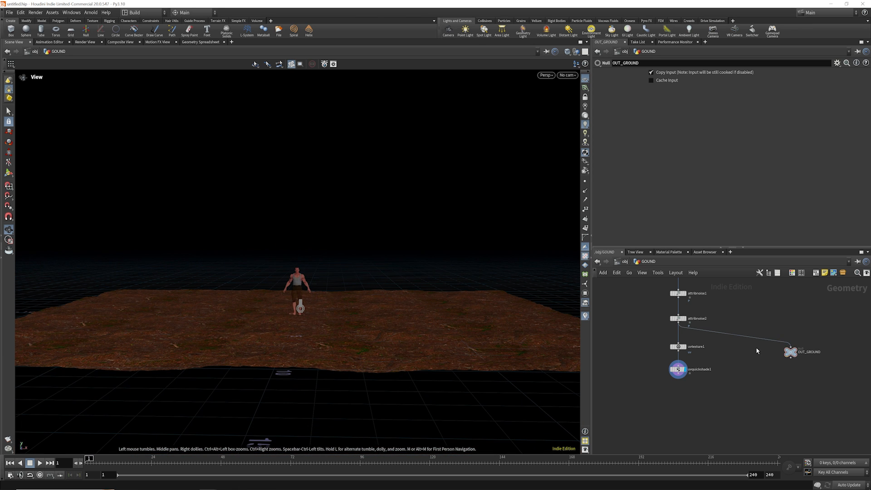
key("Tab")
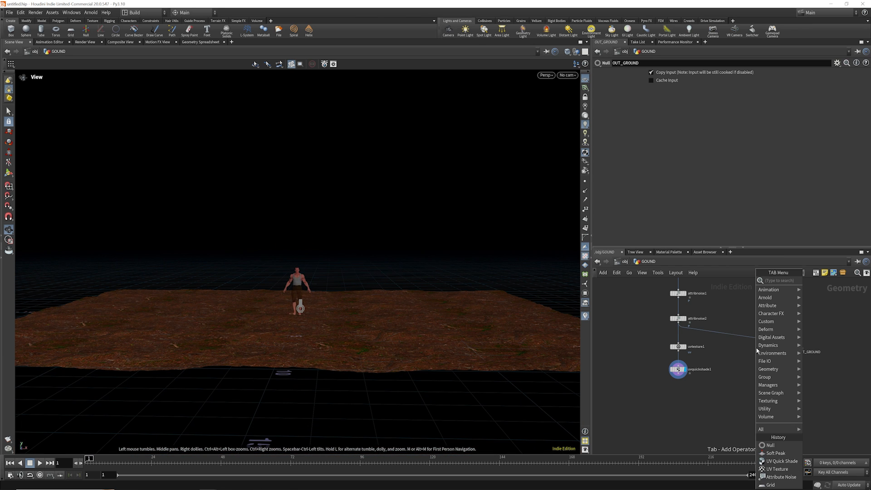
type("extru")
key("Return")
left_click(760, 361)
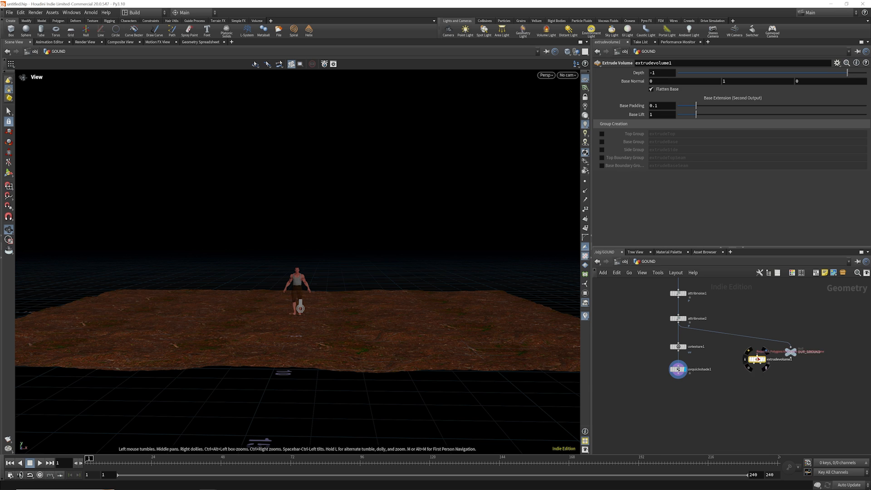
left_click(763, 359)
scroll(765, 359, "up", 4)
left_click_drag(752, 359, 731, 350)
scroll(724, 360, "up", 3)
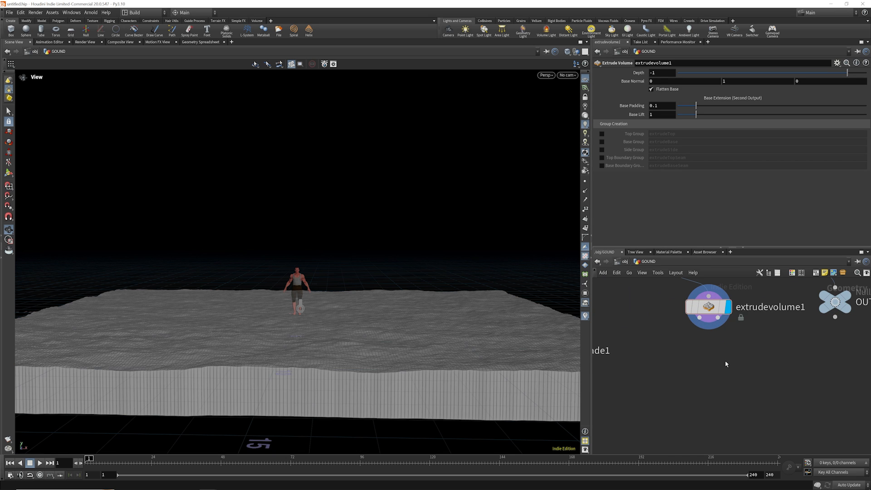
Add a VDB from Polygons node after extrudevolume1, set its voxel size to 0.025 and display it
key("Tab")
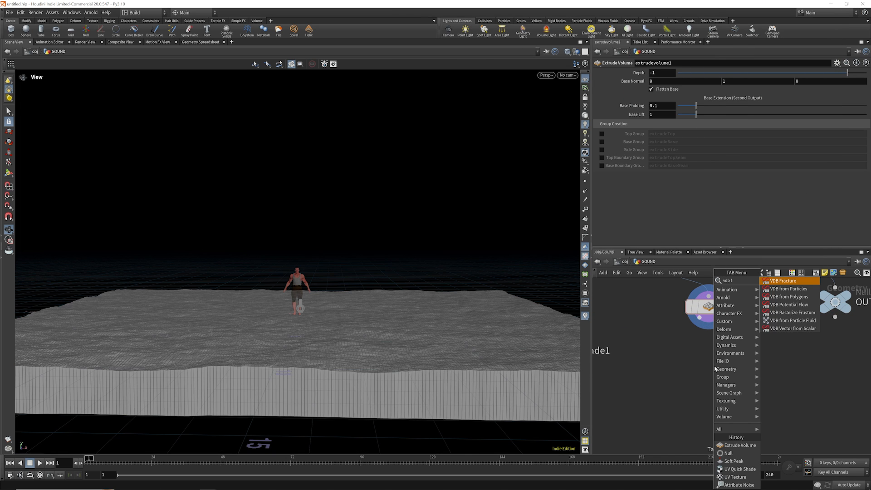
left_click(789, 280)
left_click(712, 366)
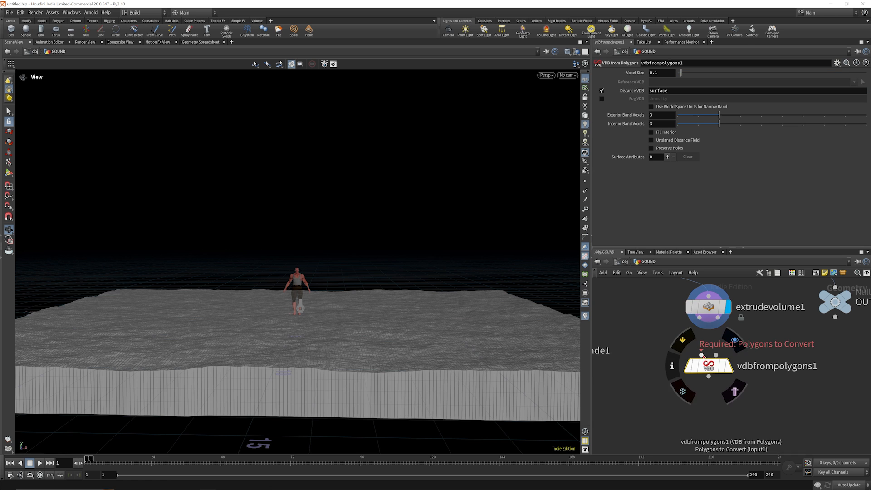
left_click(655, 73)
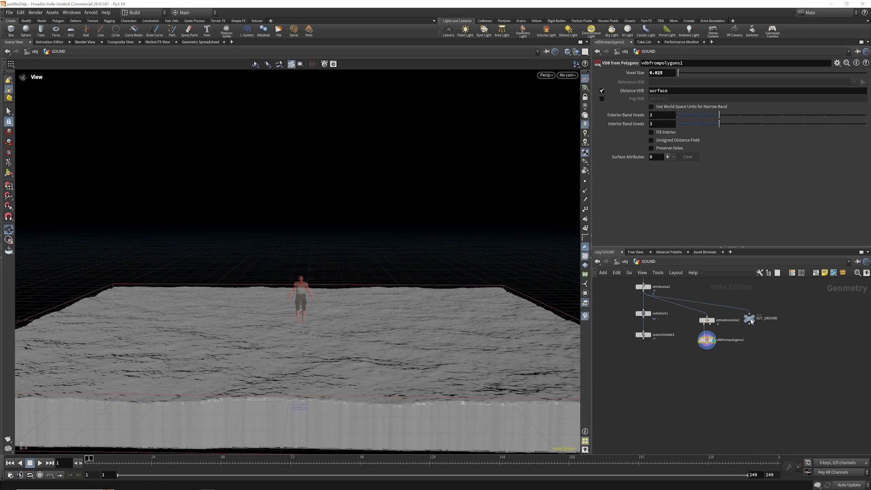
Duplicate the OUT_GROUND null, wire it after vdbfrompolygons1 and rename it OUT_GROUND_VDB
left_click_drag(748, 318, 711, 371, "alt")
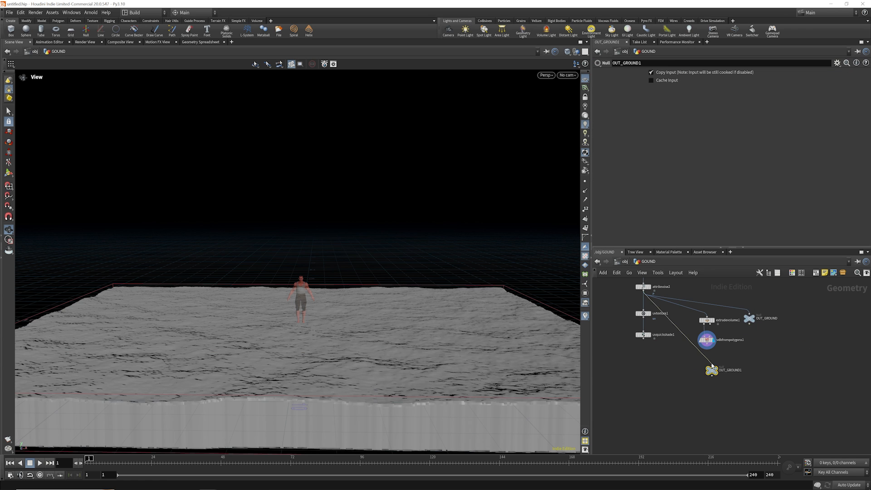
scroll(702, 354, "up", 5)
left_click_drag(706, 336, 718, 380)
double_click(786, 393)
key("BackSpace")
type("_VDB")
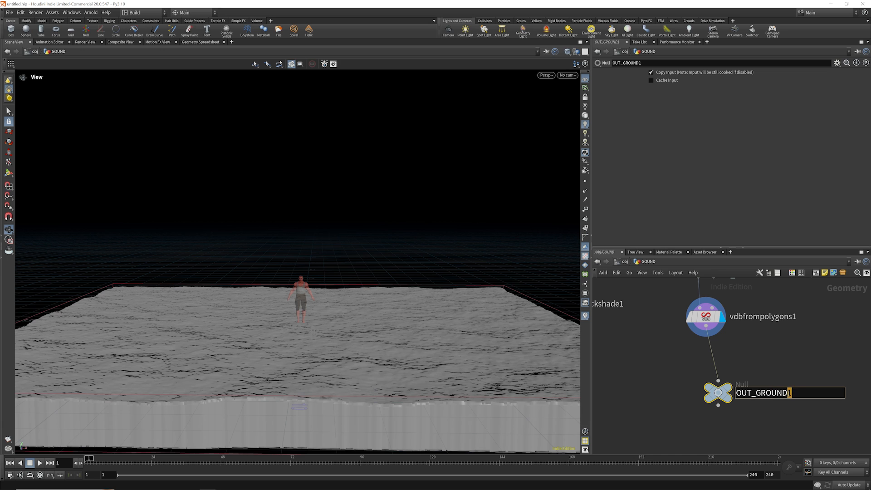
key("Return")
Add an Output node below uvquickshade1 in the ground network
scroll(754, 358, "down", 5)
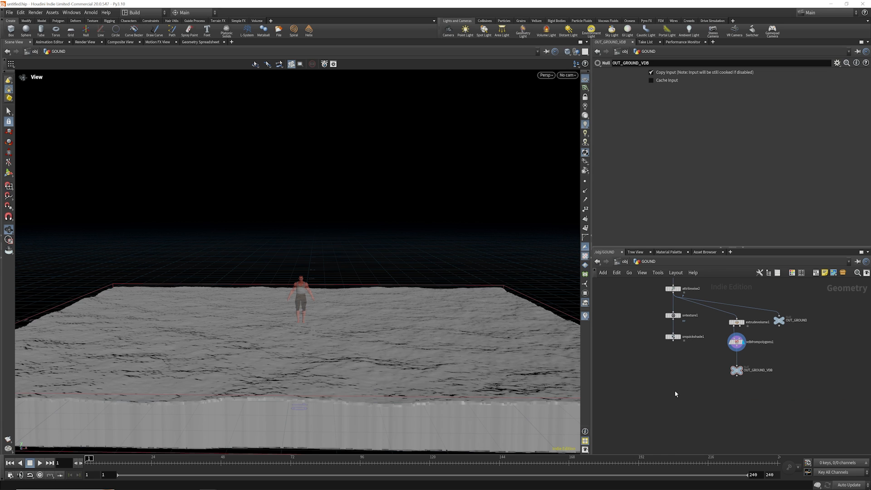
key("Tab")
type("ou")
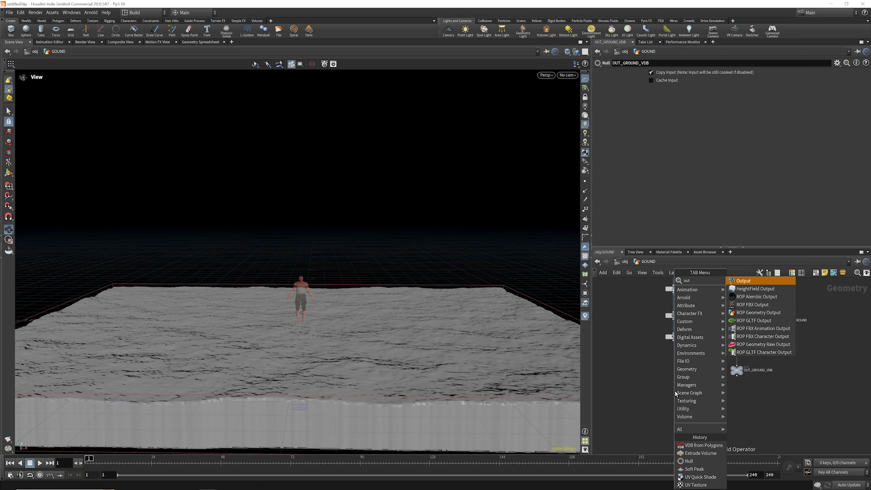
type("t")
key("Return")
left_click(669, 370)
scroll(670, 371, "up", 3)
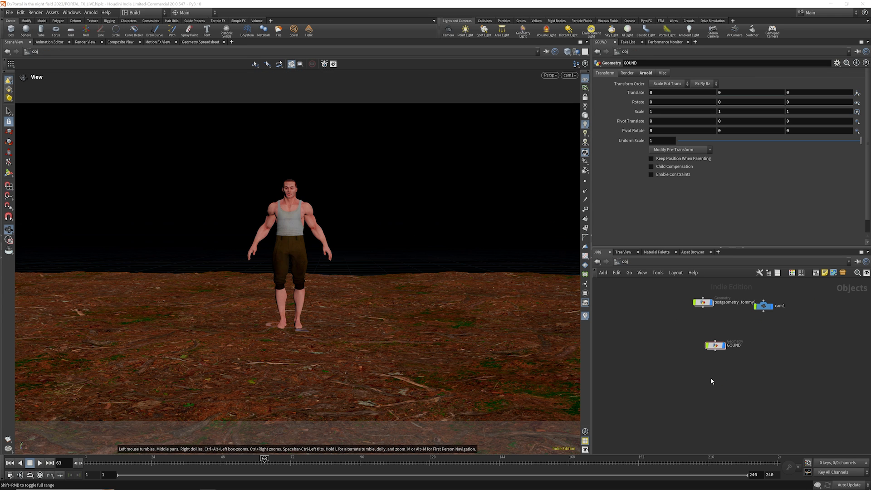
Create a Geometry object named PORTAL at the object level and go inside it
key("Tab")
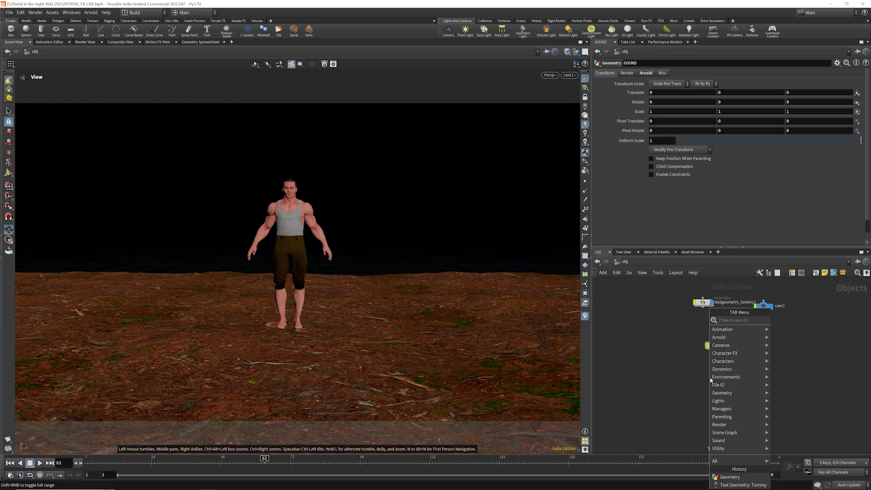
type("geo")
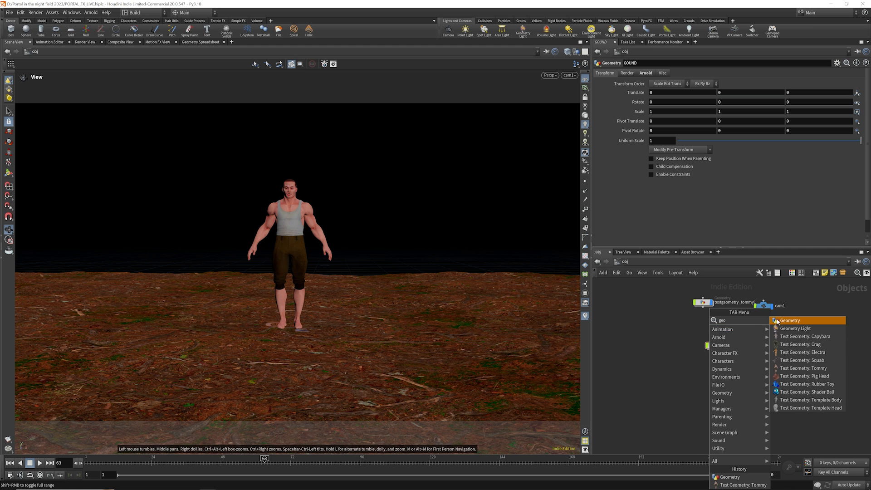
left_click(777, 321)
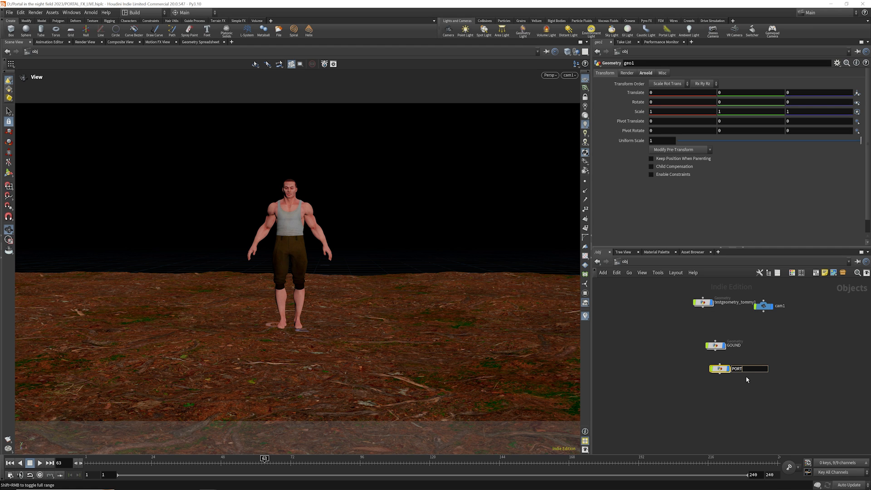
type("PORTAL")
key("Return")
key("Return")
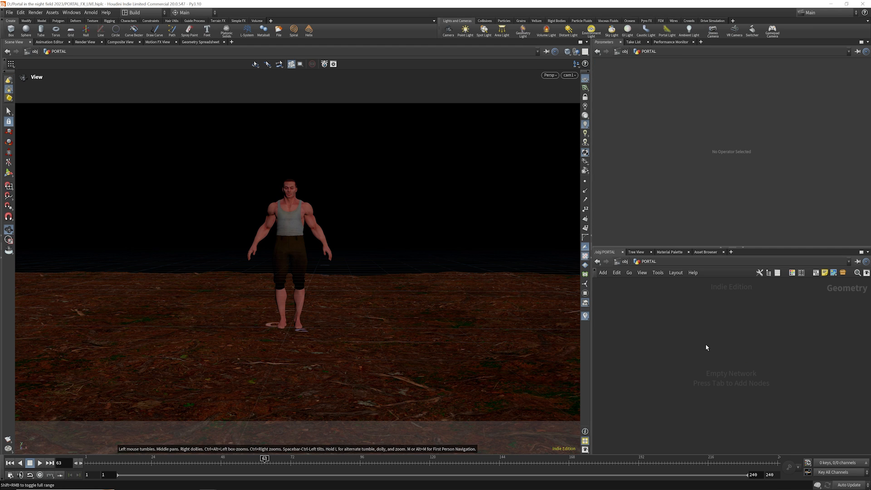
Add a polygon Circle node to the empty PORTAL network
key("Tab")
type("cir")
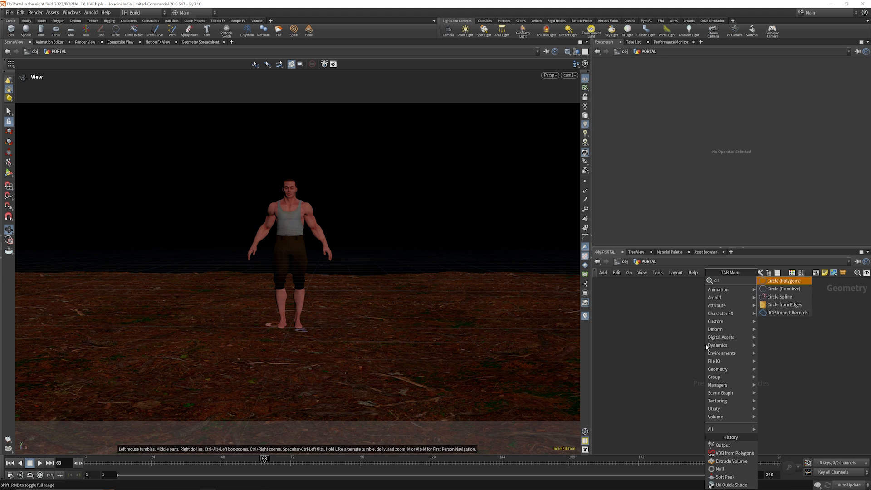
key("Return")
left_click(701, 320)
Make the circle an Open Arc with 128 divisions and display its points in the viewport
left_click(670, 143)
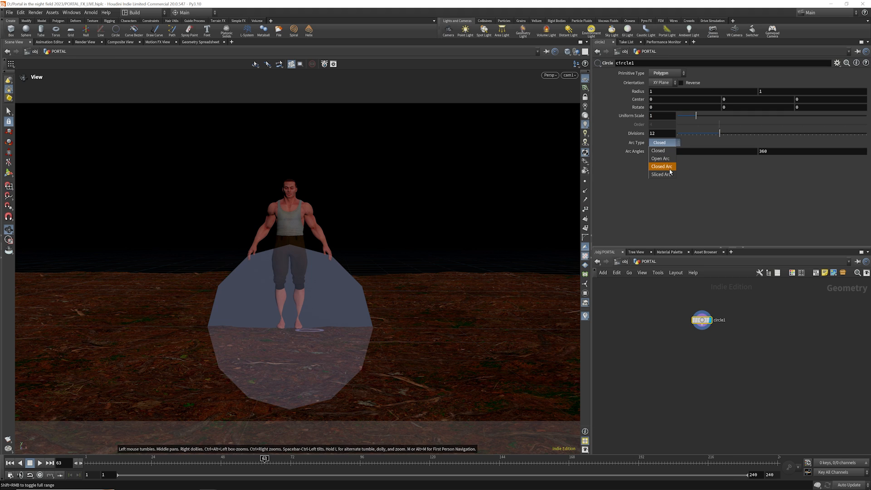
left_click(669, 159)
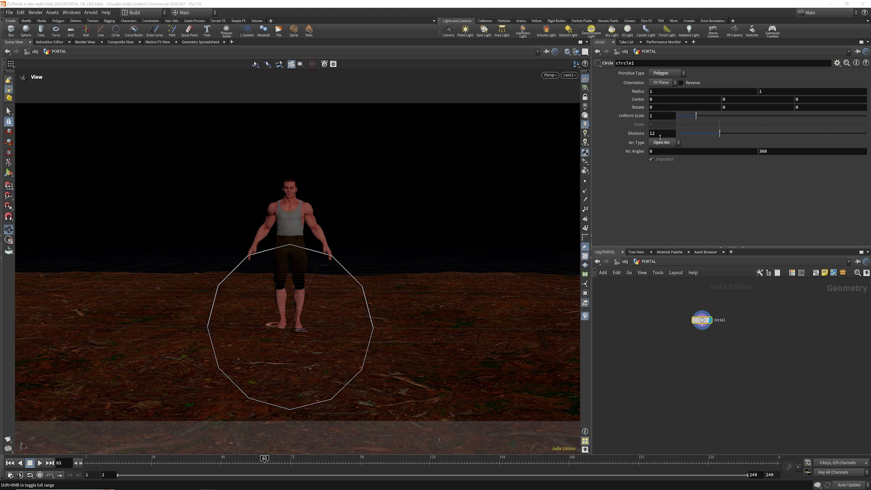
left_click_drag(720, 133, 866, 133)
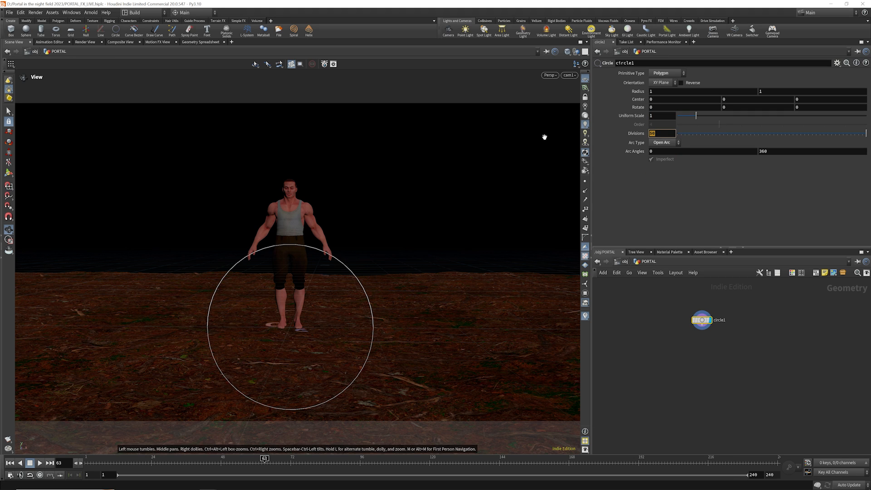
key("Return")
left_click(585, 181)
Add a Transform node after circle1 and set its Y translation to 0.9
key("Tab")
type("tra")
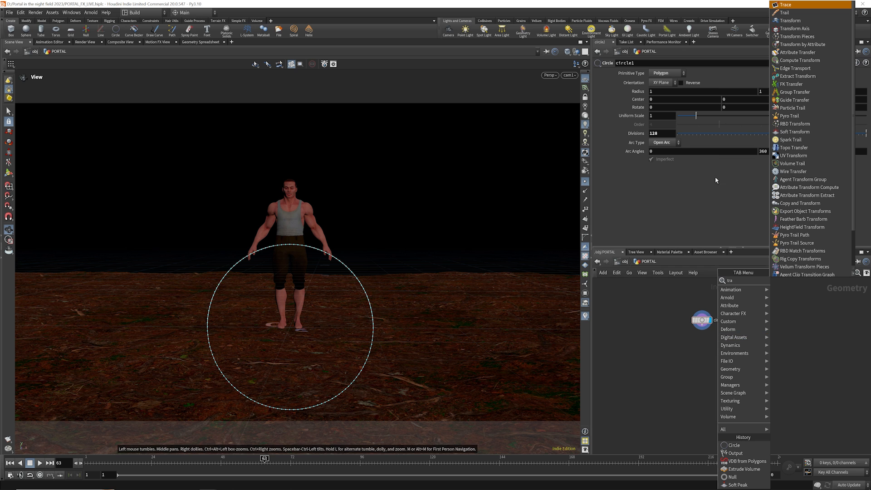
left_click(790, 21)
key("Return")
left_click(728, 103)
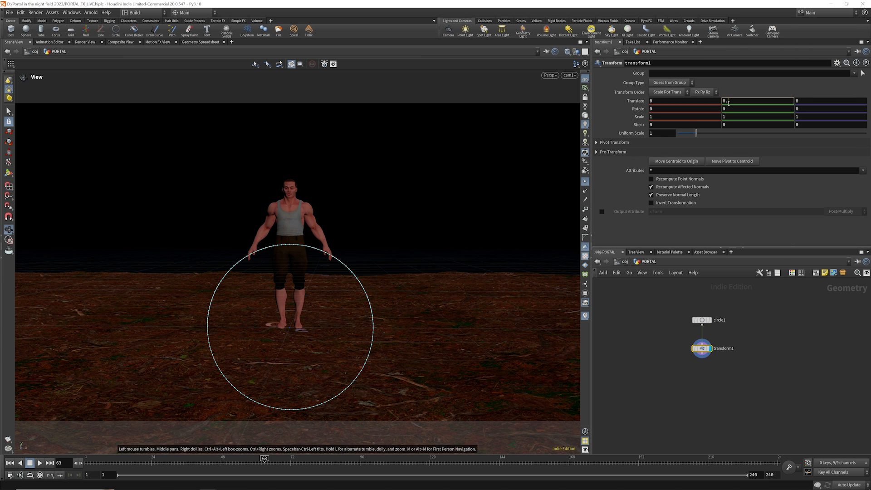
type("0.9")
key("Return")
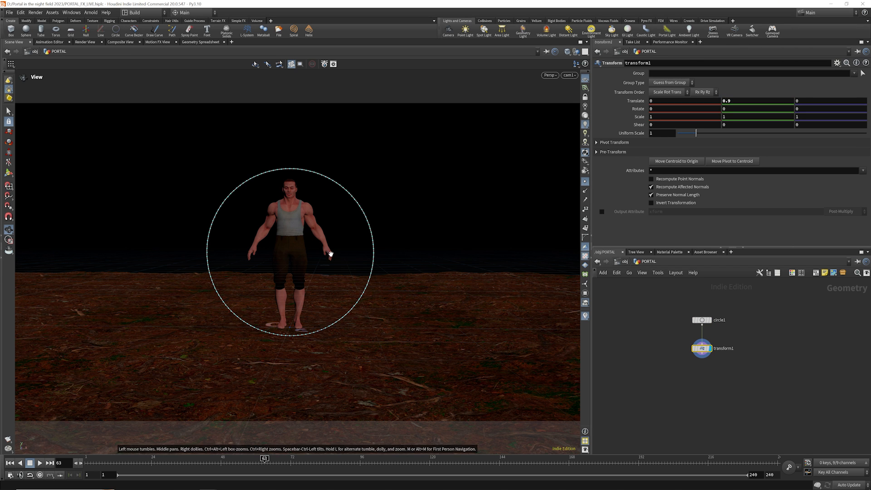
Compare ghosted and full display of the other scene objects around the portal circle
mouse_move(296, 250)
left_mouse_down()
mouse_move(293, 239)
mouse_move(305, 257)
mouse_move(285, 260)
mouse_move(301, 235)
left_mouse_up()
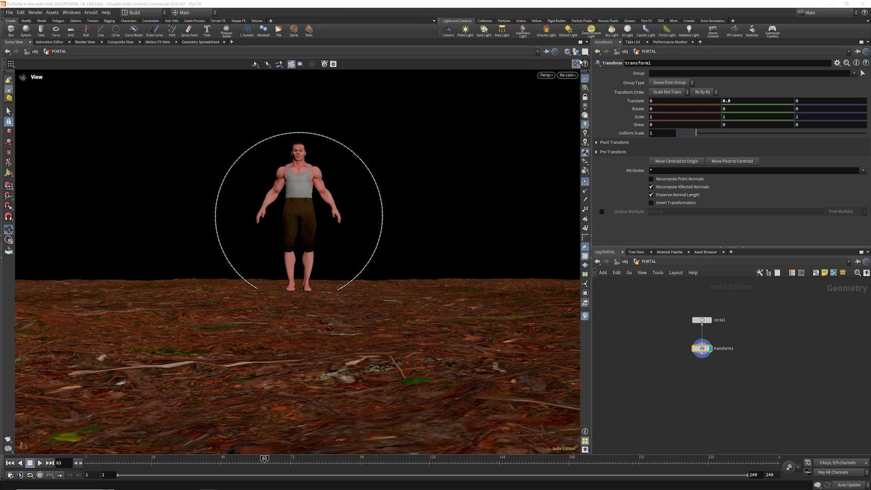
left_click(576, 52)
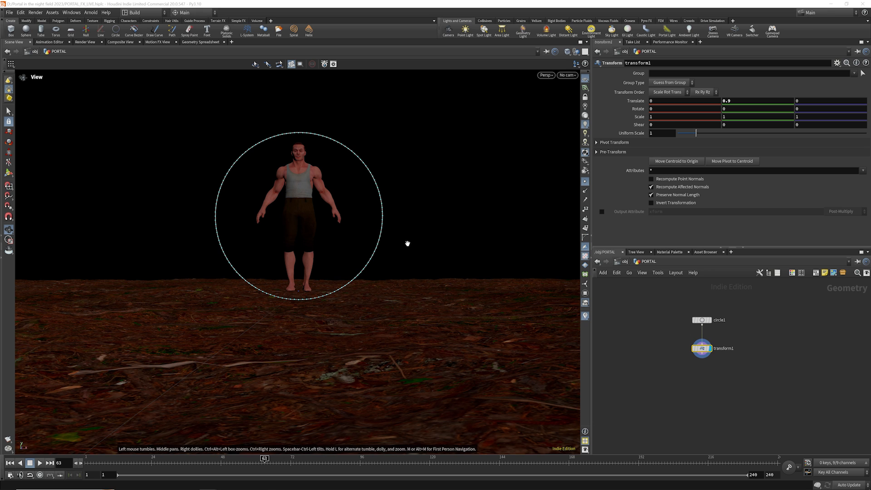
left_click(576, 51)
left_click(579, 61)
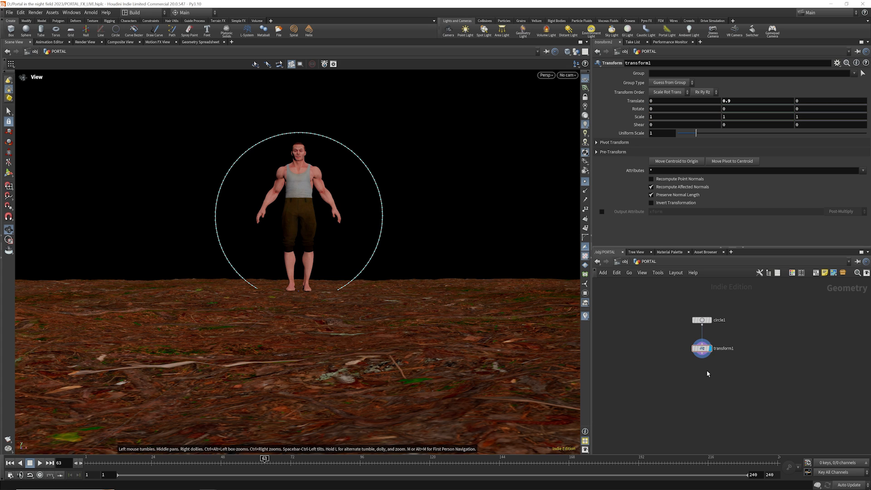
Add a PolyFrame node, wire it after transform1 and make it the displayed node
key("Tab")
type("poly")
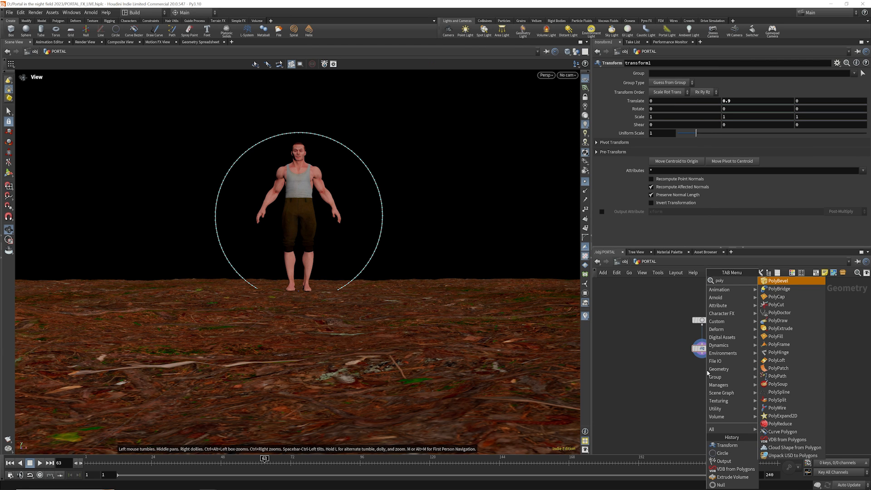
type("fr")
key("Return")
left_click(699, 372)
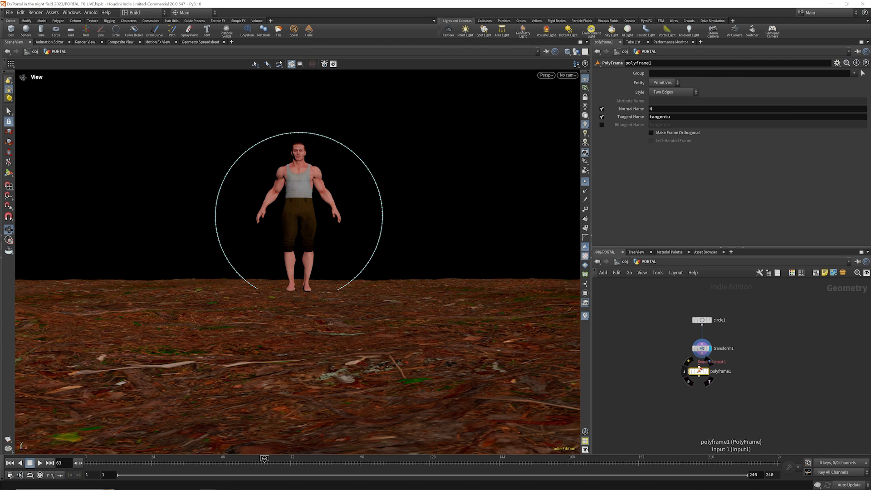
mouse_move(699, 366)
left_mouse_down()
mouse_move(704, 361)
mouse_move(706, 377)
left_mouse_up()
left_click(703, 354)
left_click(713, 373)
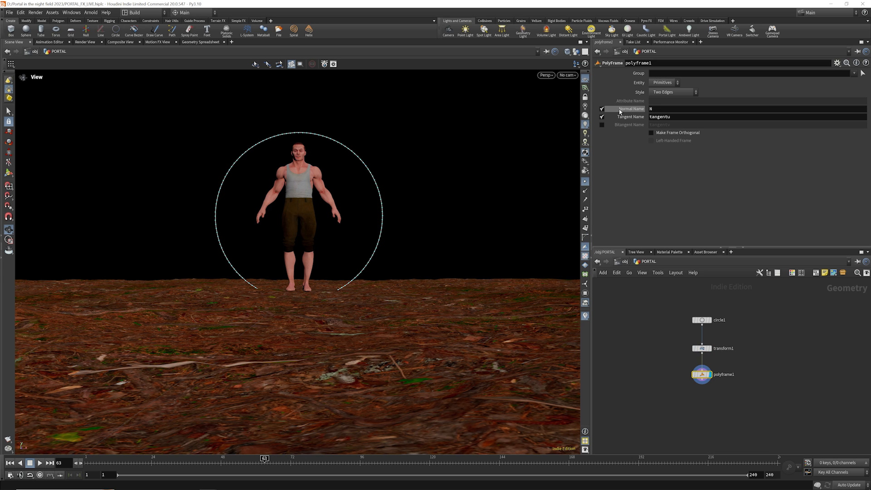
Disable the Normal Name output on polyframe1 and set its Tangent Name to N
left_click(602, 110)
left_click_drag(671, 116, 569, 125)
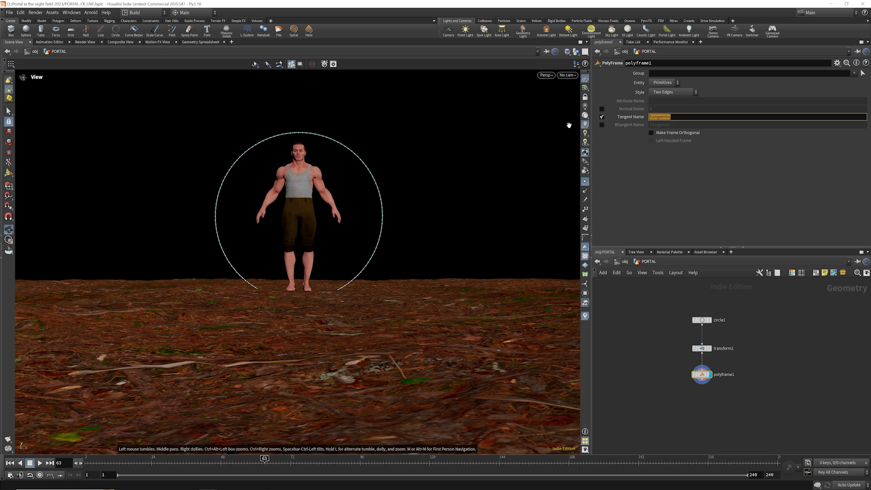
type("N")
left_click(609, 339)
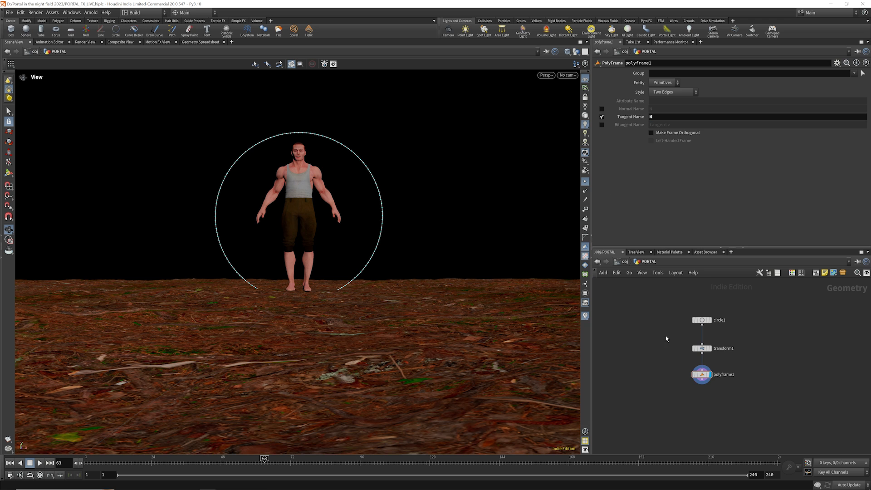
Examine the direction of the N attribute on polyframe1 with a temporary viewport visualization from its node info
left_click(687, 377)
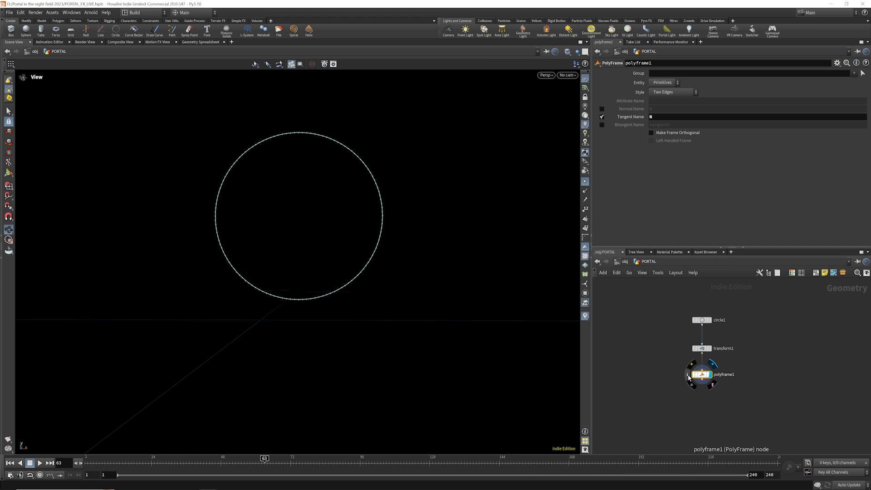
left_click(687, 375)
left_click(534, 357)
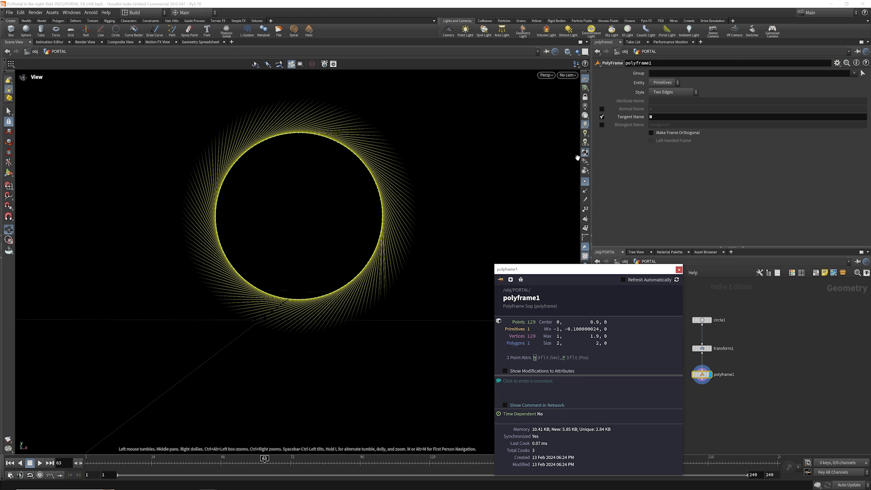
left_click(535, 359)
left_click(678, 270)
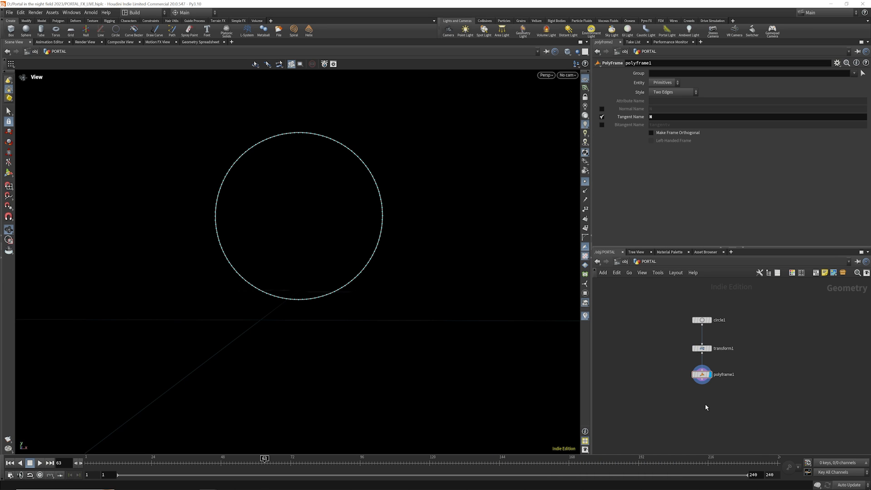
Add an Attribute VOP node below polyframe1 and go inside it
key("Tab")
type("att")
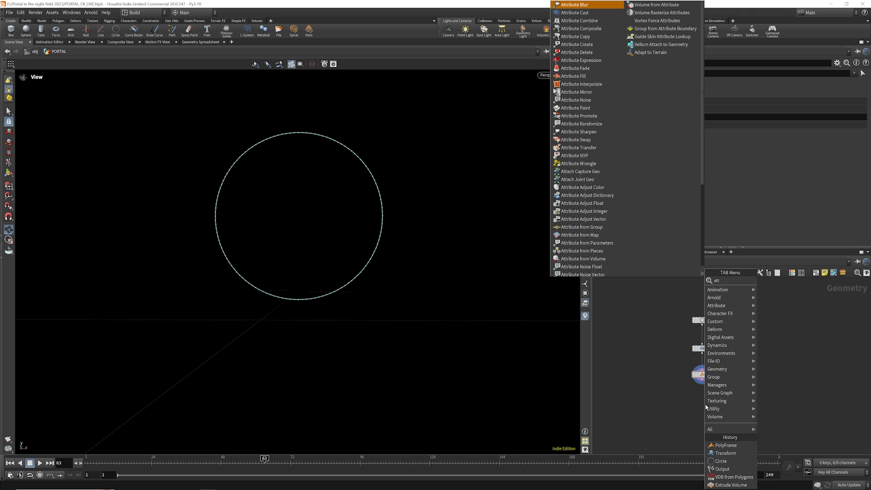
type(" vo")
key("Return")
key("Return")
left_click(709, 406)
double_click(702, 407)
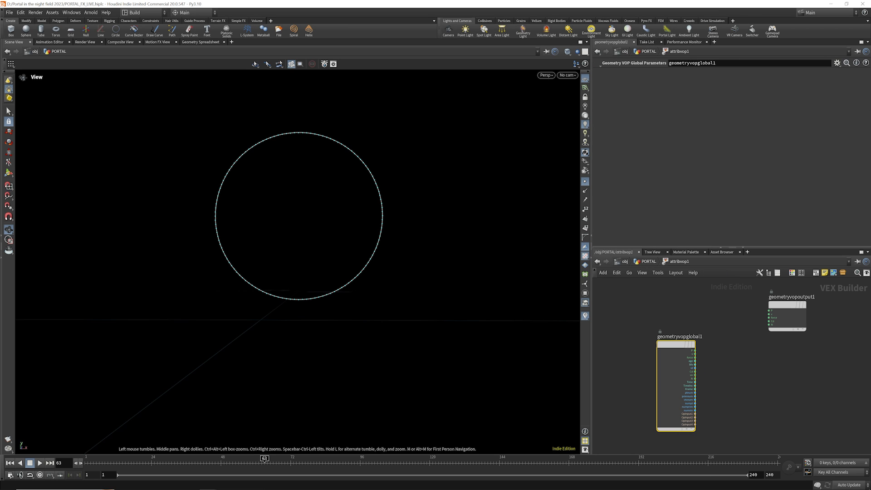
Add an Anti-Aliased Noise node and feed the global P into its pos input
key("Tab")
mouse_move(724, 371)
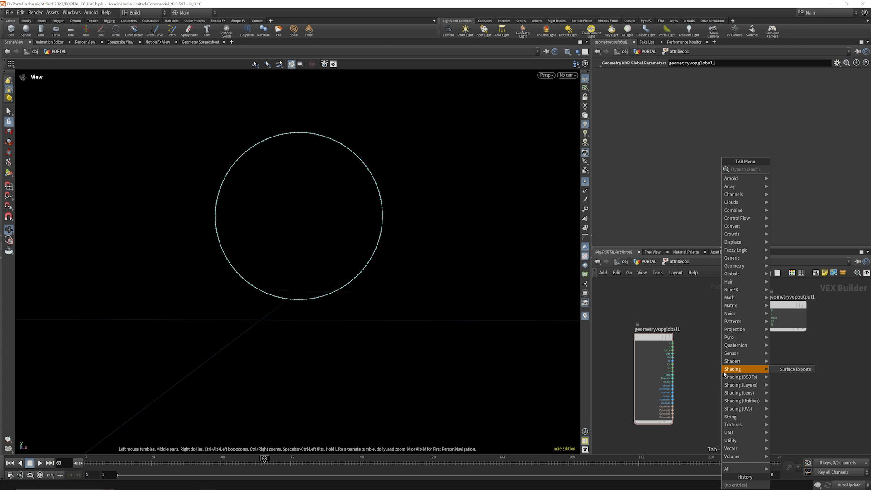
type("aa")
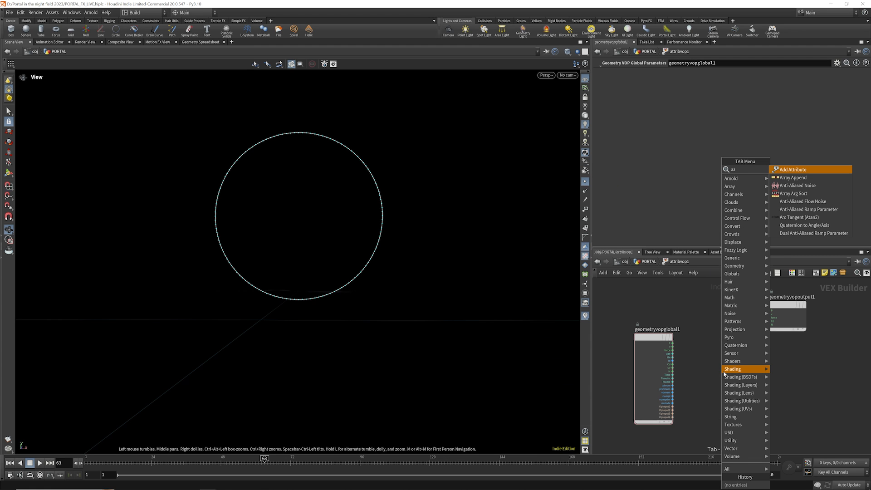
key("Down")
key("Down")
key("Return")
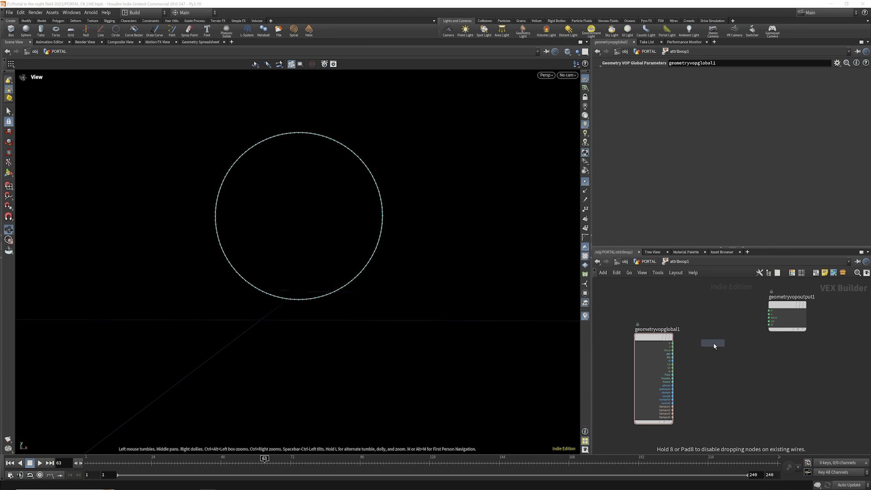
left_click(714, 346)
left_click(696, 348)
scroll(673, 347, "down", 2)
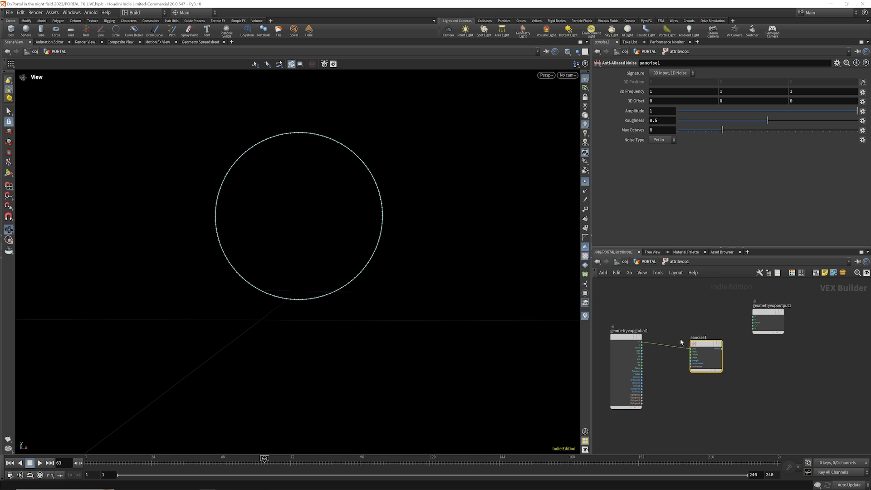
Insert an Add node that sums the global P and the noise into the geometry output's P
key("Tab")
type("add")
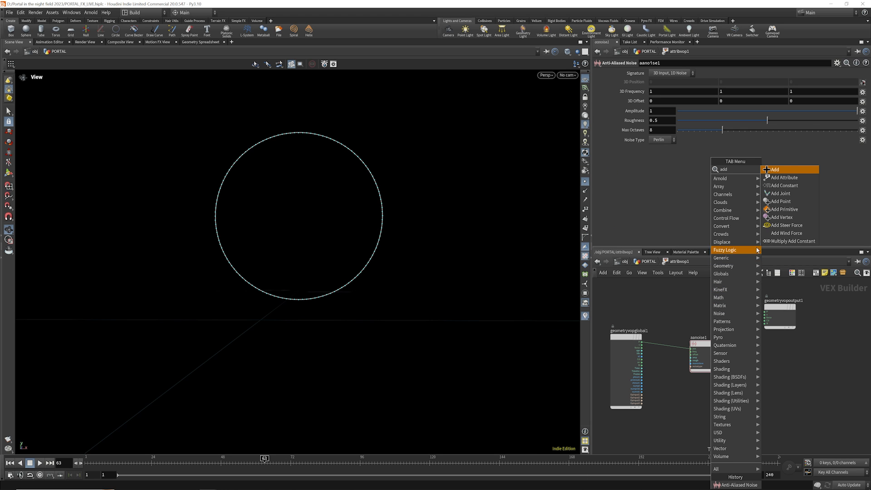
left_click(780, 171)
left_click(712, 313)
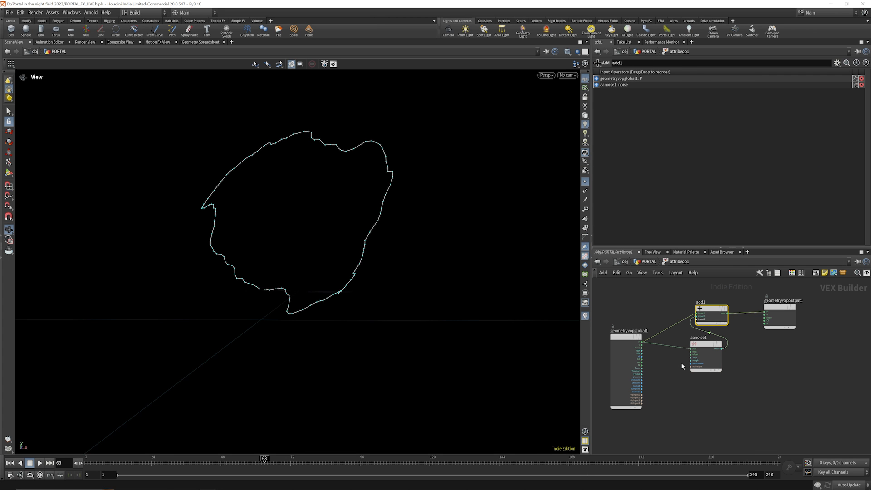
Set the noise signature to 3D Input, 3D Noise and try a 3D frequency of 10 on all axes
left_click(698, 349)
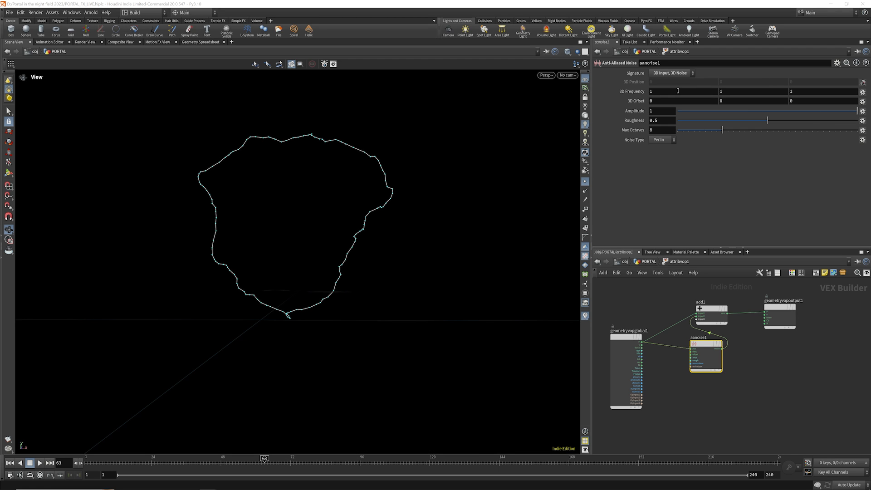
left_click(672, 91)
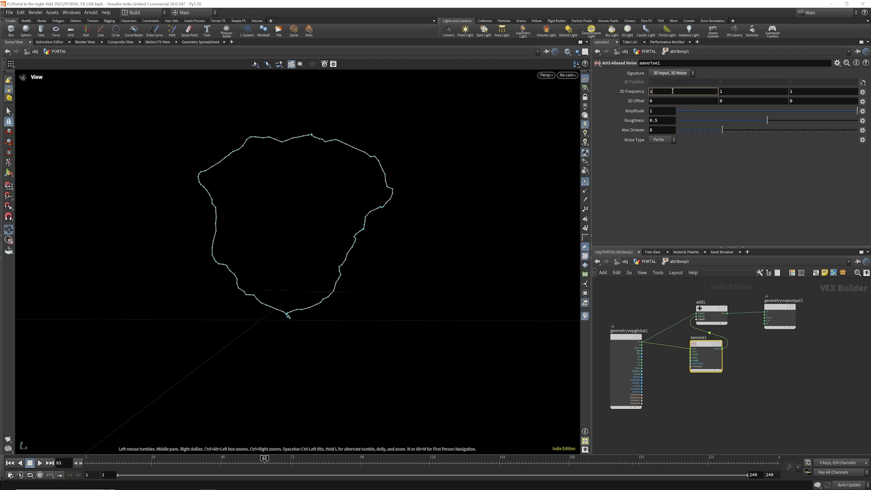
left_click(728, 90)
type("0")
left_click(801, 91)
type("0")
left_click(712, 146)
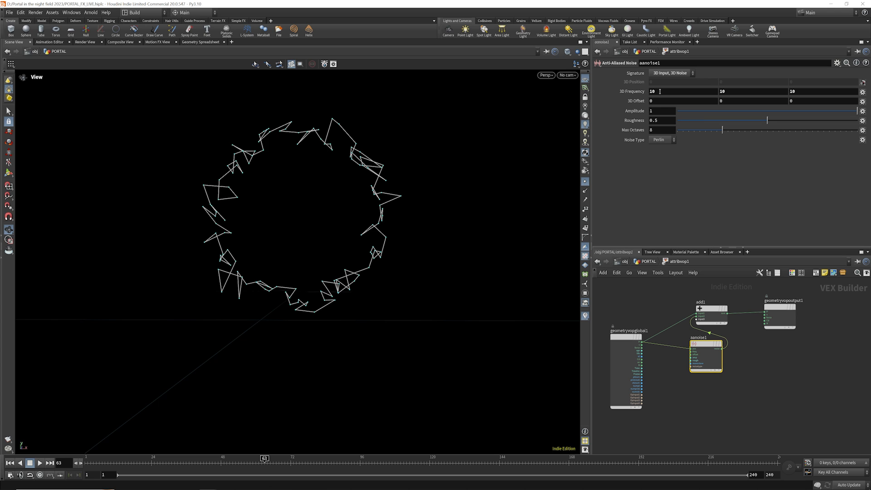
Set the noise's 3D frequency to .1 on all three axes
left_click_drag(660, 92, 615, 93)
type(".1")
key("shift+Return")
left_click(701, 374)
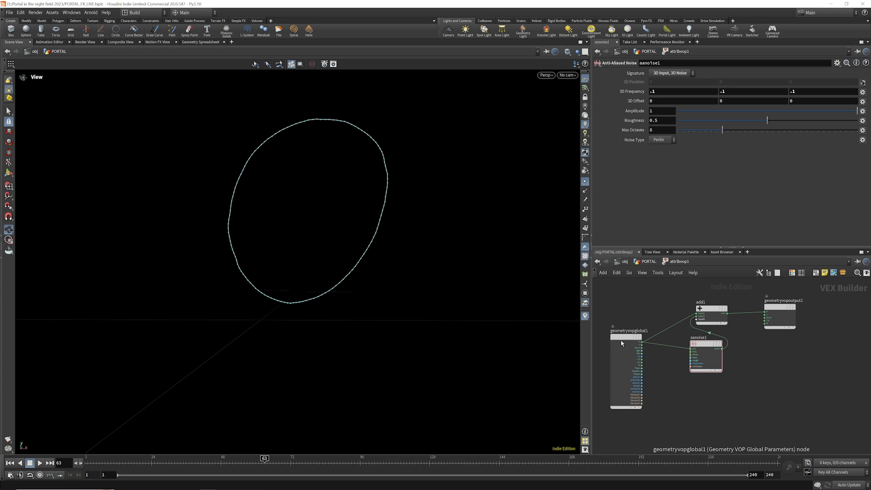
Promote the 3D Offset parameter of aanoise1 to the Attribute VOP node
left_click_drag(622, 343, 615, 338)
scroll(662, 354, "up", 5)
left_click(727, 356)
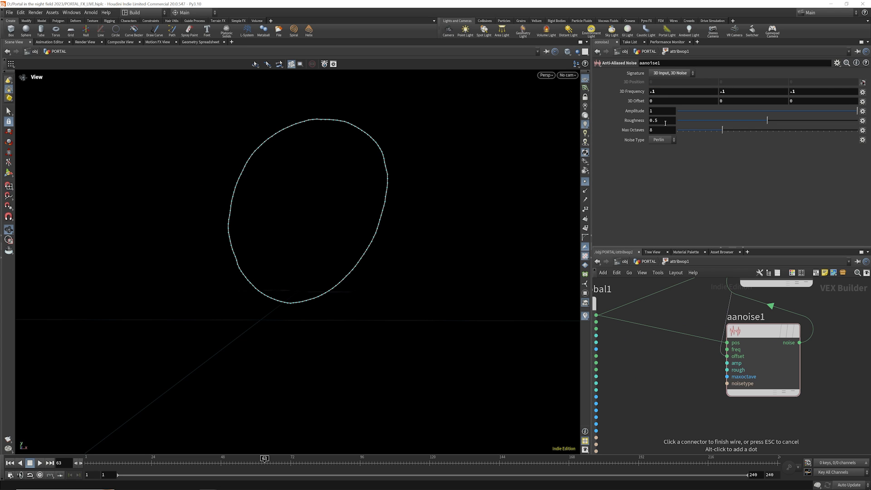
left_click(862, 102)
left_click(838, 107)
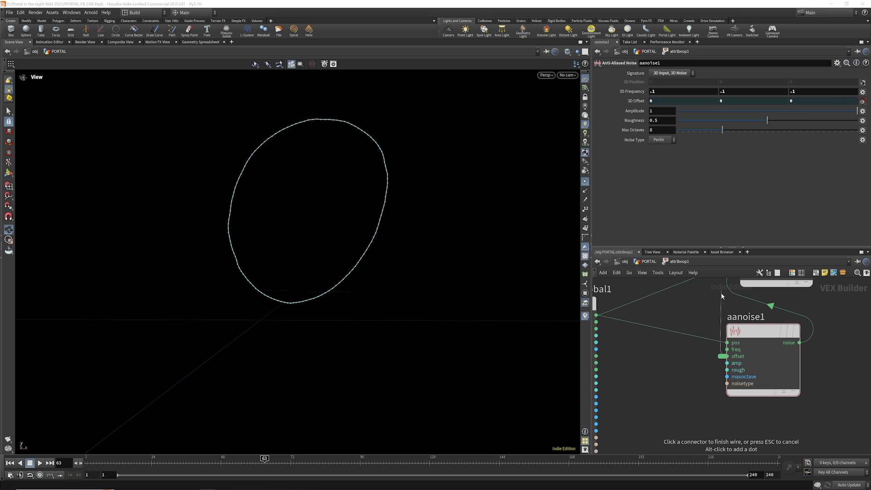
key("Escape")
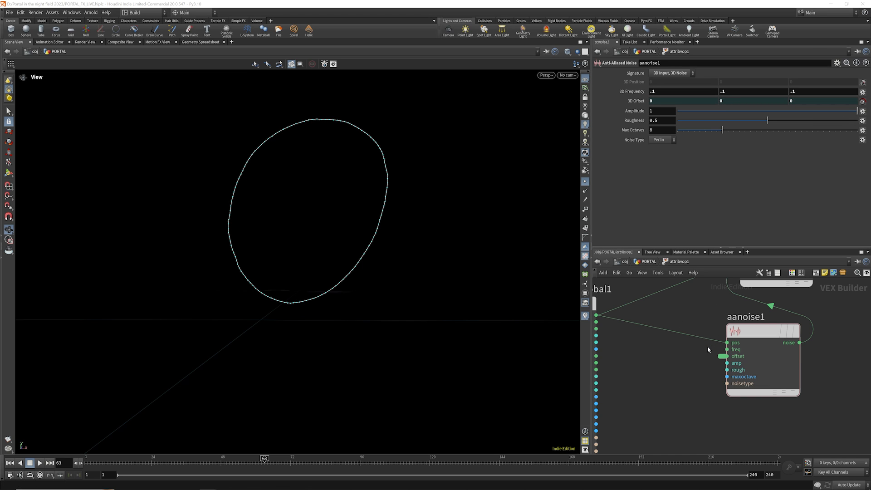
Set the first Offset component of the Attribute VOP to the expression $F*0.1 and play the animation
left_click(649, 262)
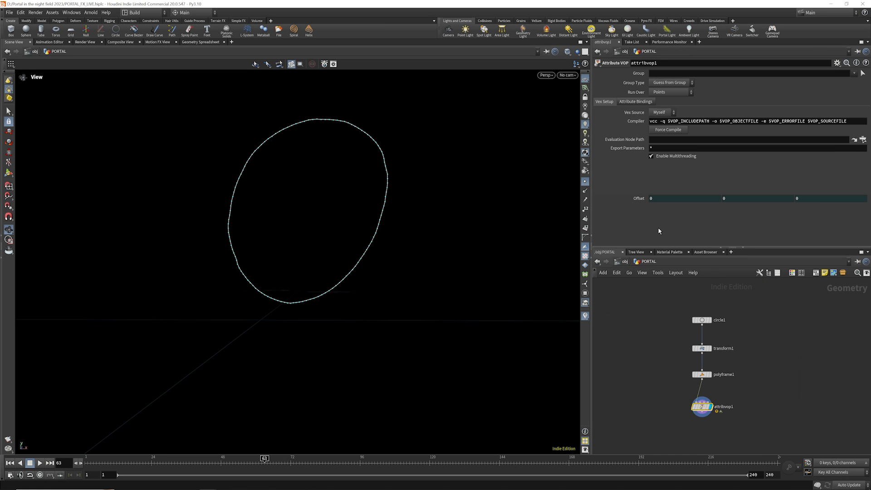
left_click(661, 199)
type("$F")
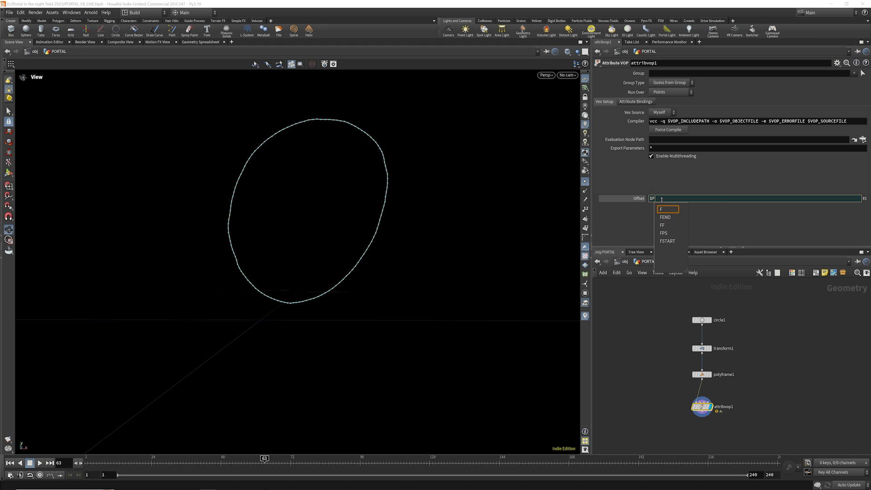
type("*")
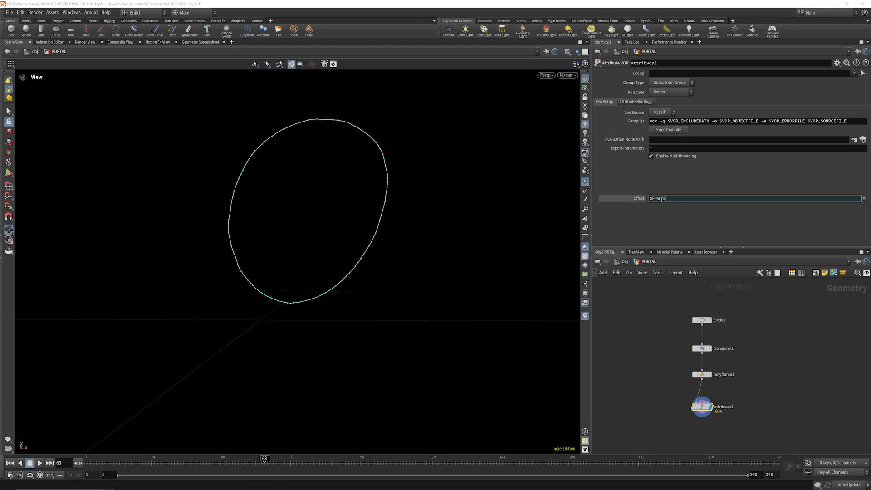
type("0.1")
key("Return")
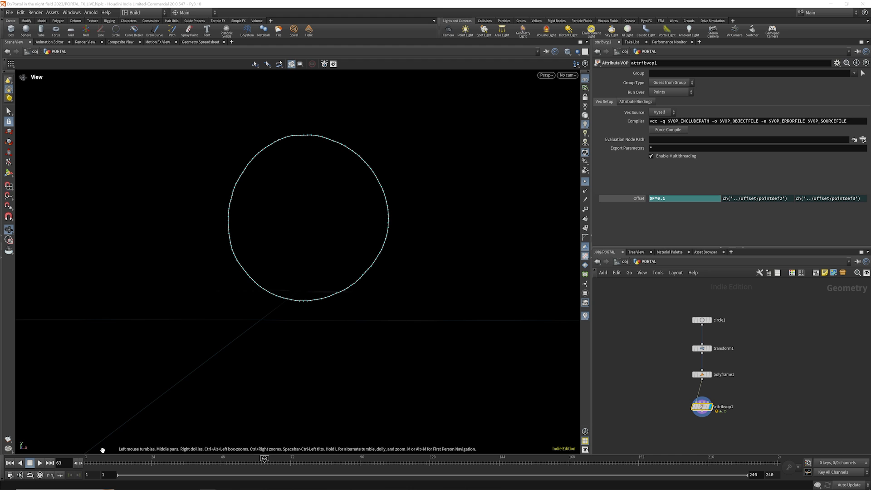
left_click(40, 463)
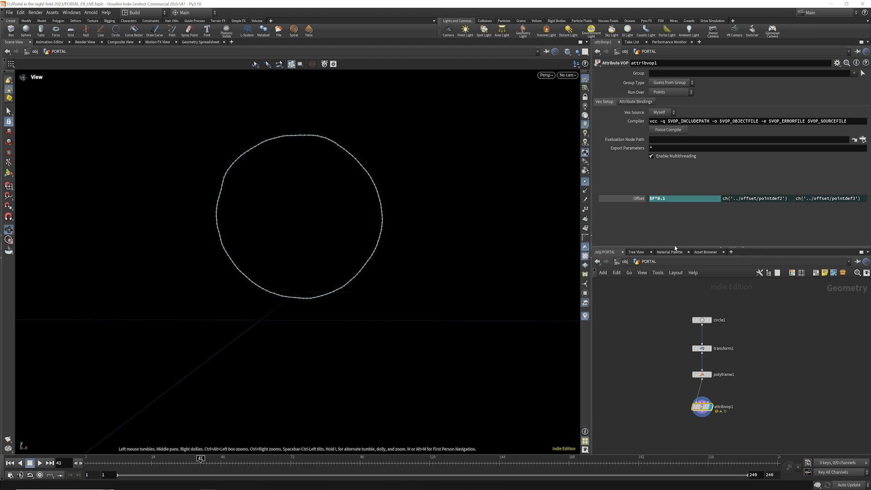
Slow the noise by setting the first Offset component to $F*0.01 and replay the animation
left_click(40, 463)
type("1")
key("Return")
type("0")
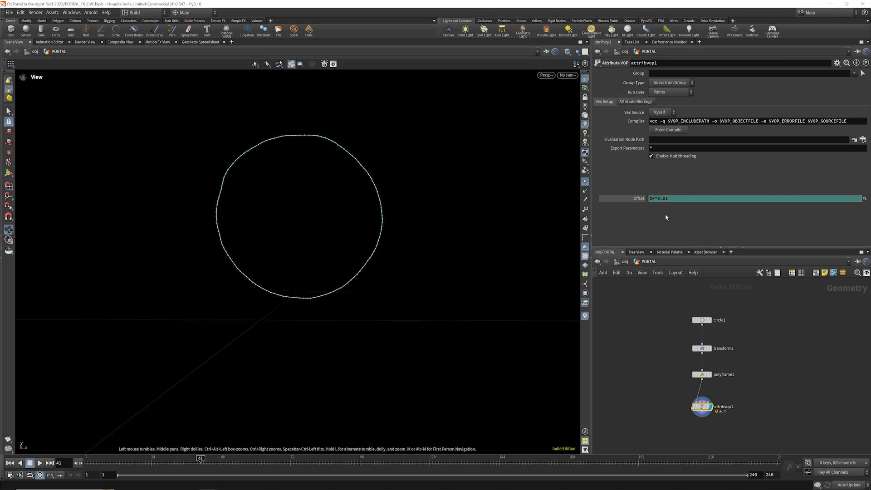
key("Return")
left_click(40, 462)
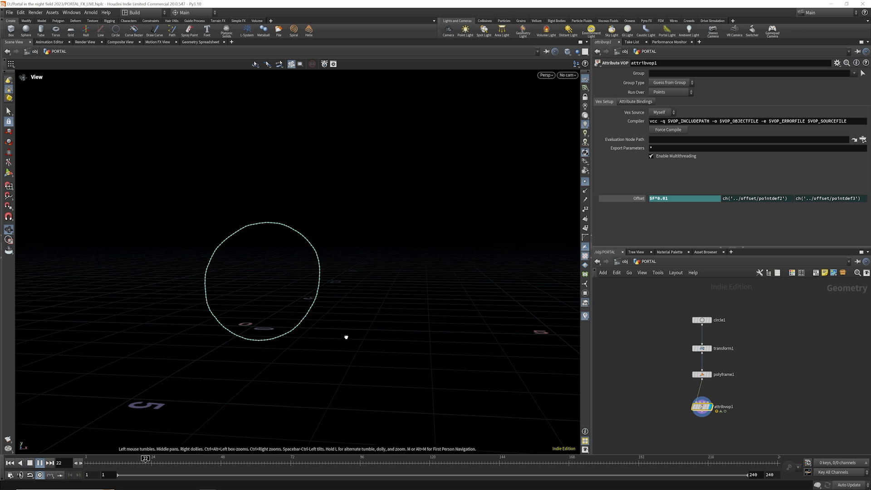
Copy the $F*0.01 expression into the second and third Offset components
left_click(637, 199)
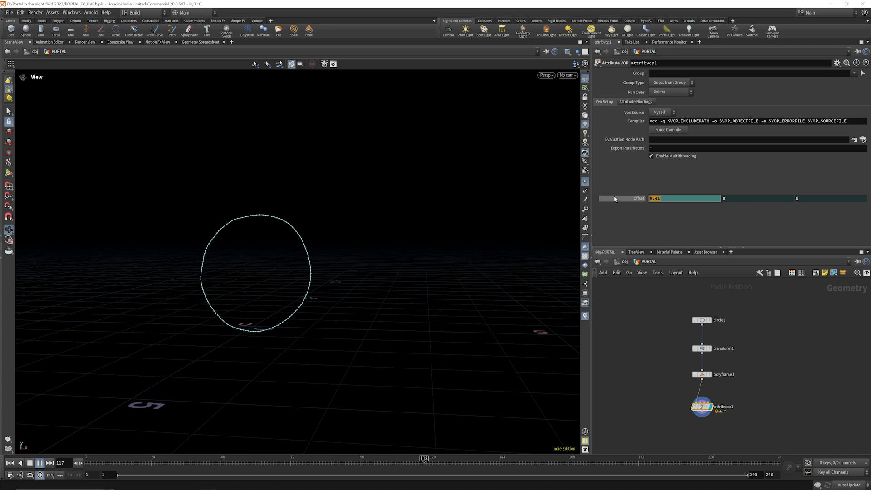
left_click(651, 203)
left_click(637, 198)
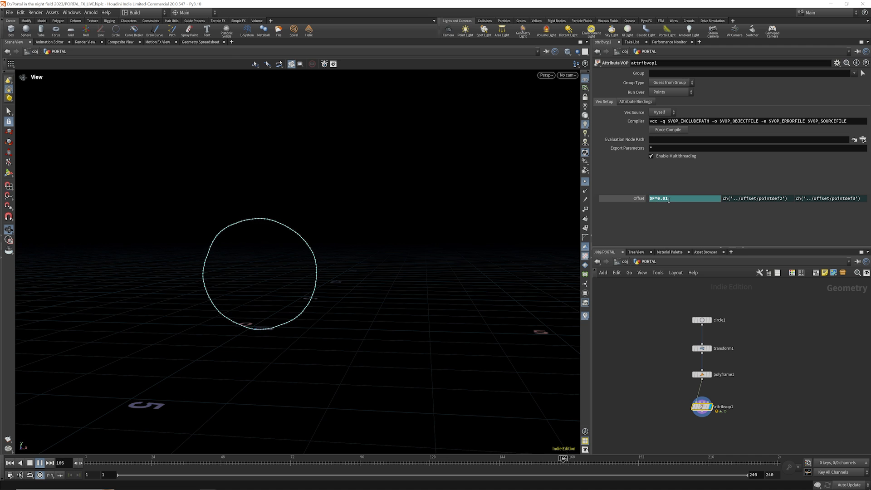
double_click(657, 199)
left_click(615, 200)
left_click(730, 217)
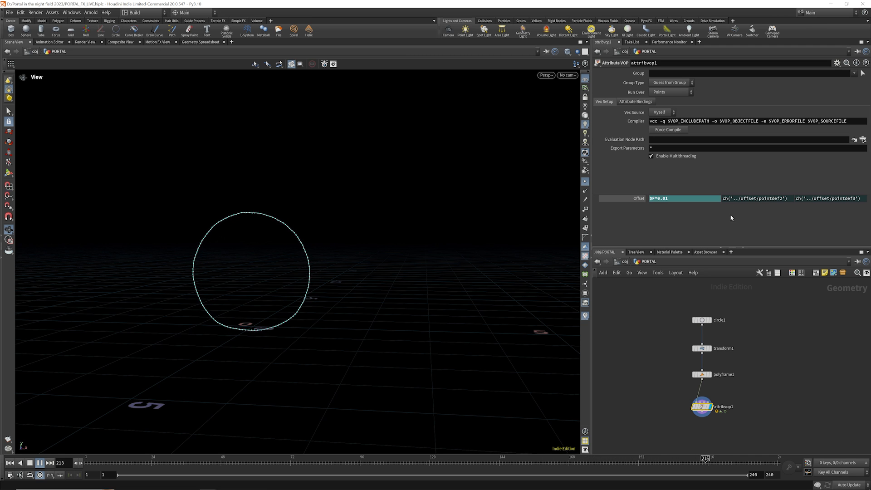
double_click(771, 199)
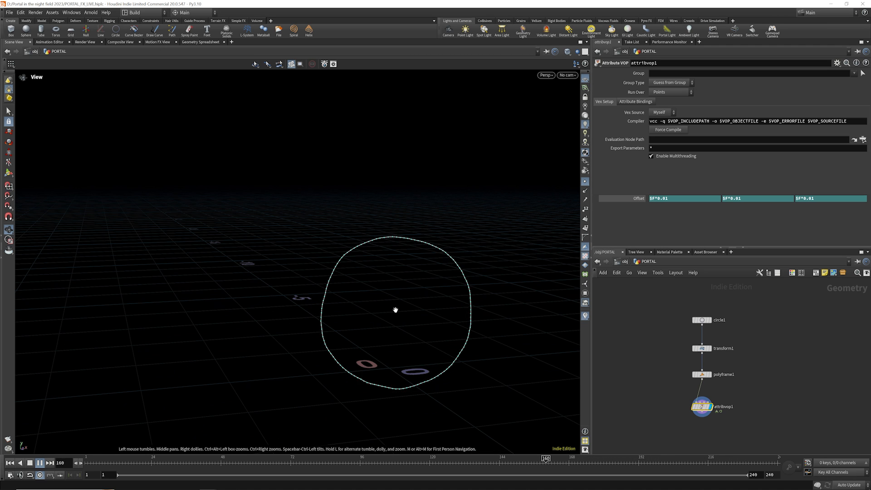
Set the Offset expressions to $F*0.001, $F*0.001 and $F*0.005 for the three components
left_click(666, 198)
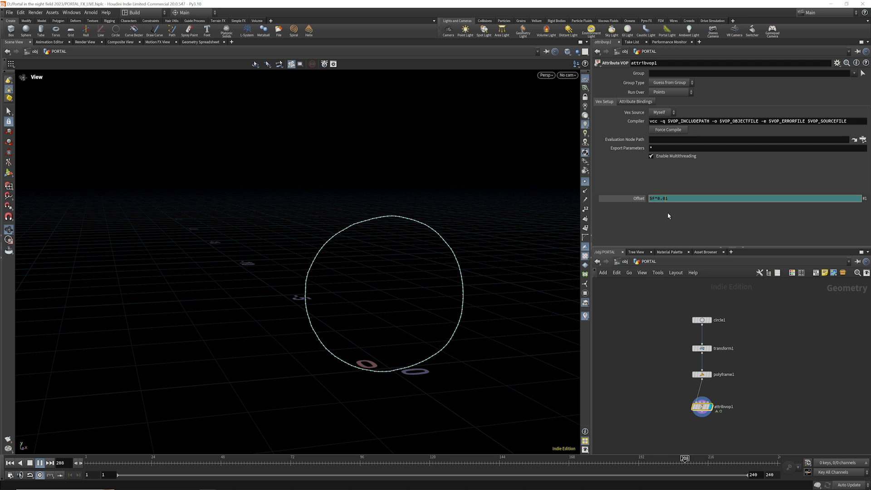
type("0")
left_click(718, 218)
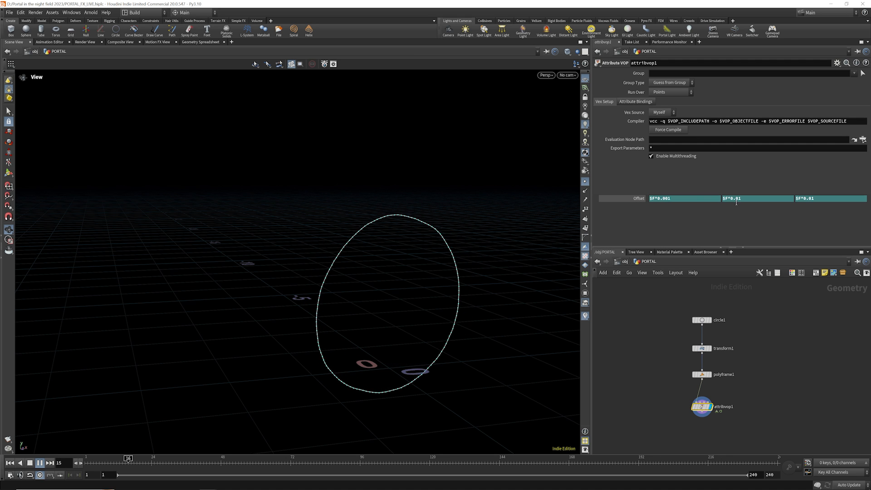
left_click(756, 198)
type("0")
left_click(766, 227)
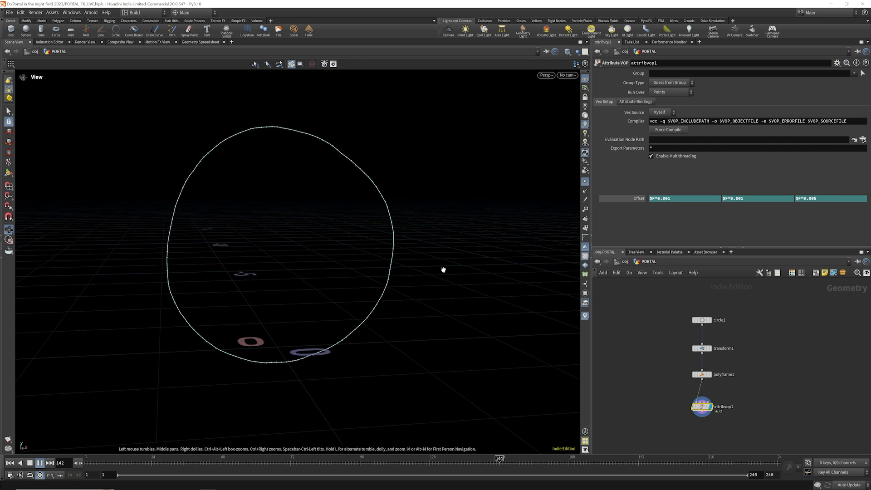
Set a keyframe on circle1's Uniform Scale of 1 at frame 12
mouse_move(701, 323)
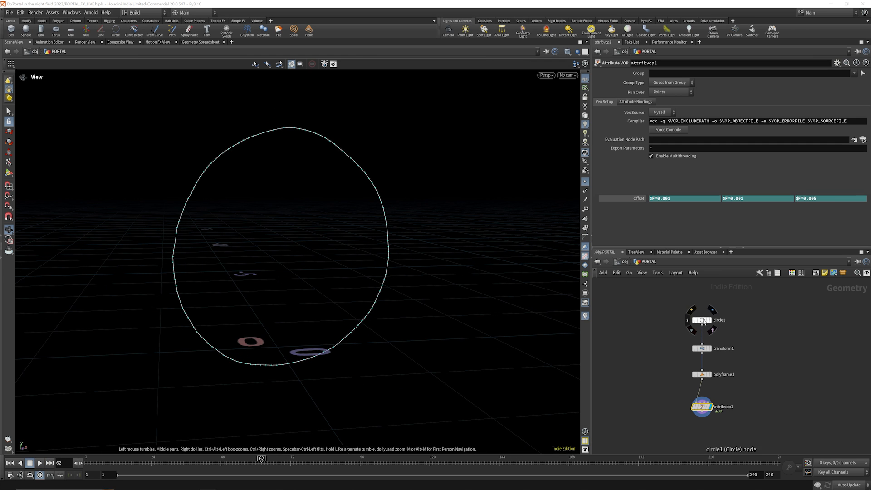
left_click(702, 320)
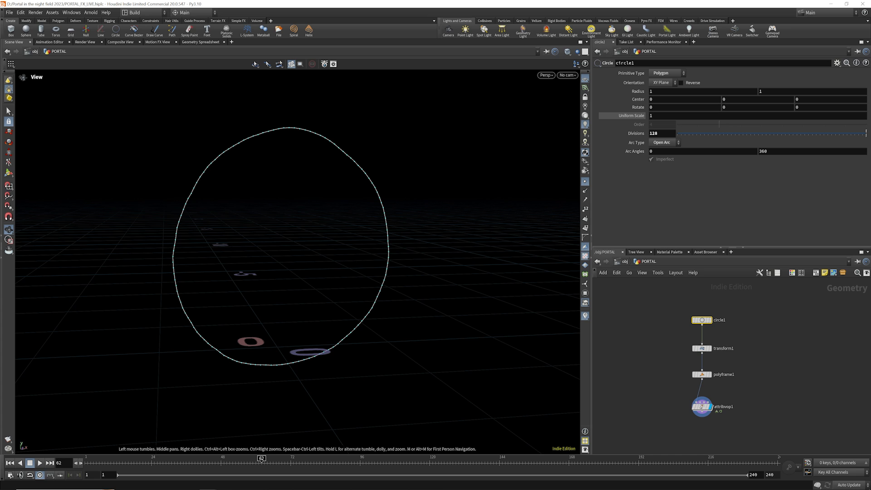
left_click(120, 463)
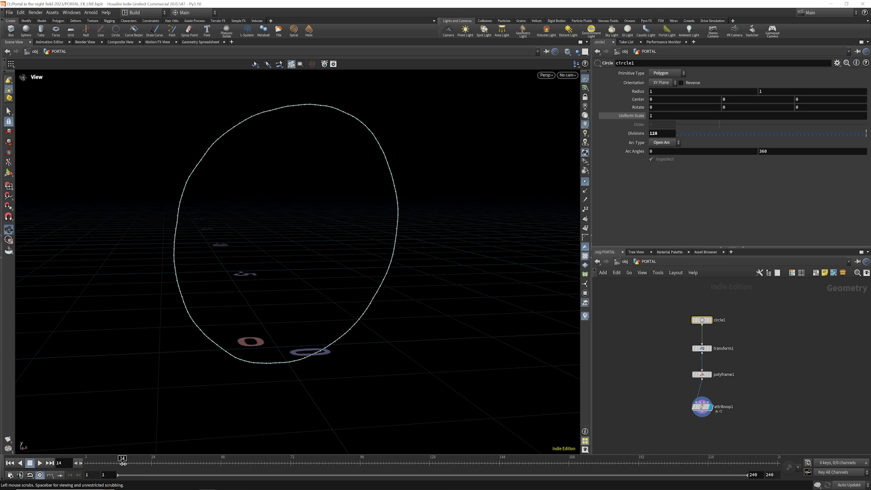
left_click_drag(120, 463, 117, 463)
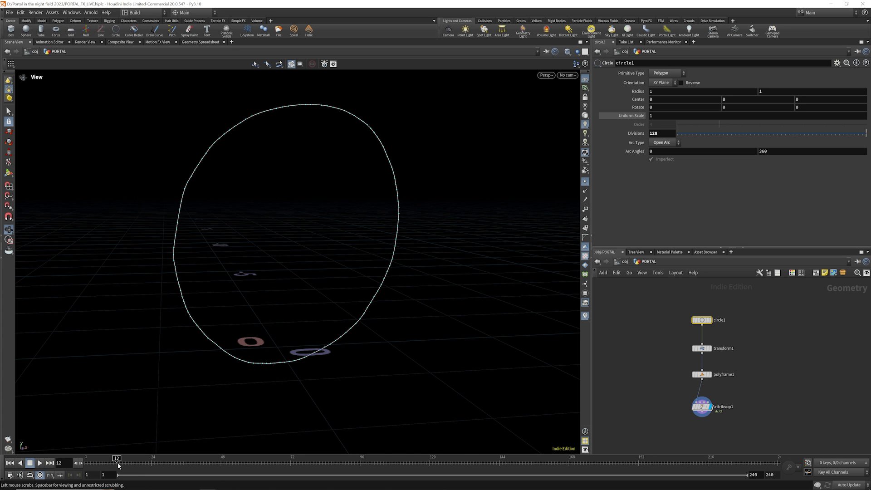
right_click(640, 117)
mouse_move(654, 138)
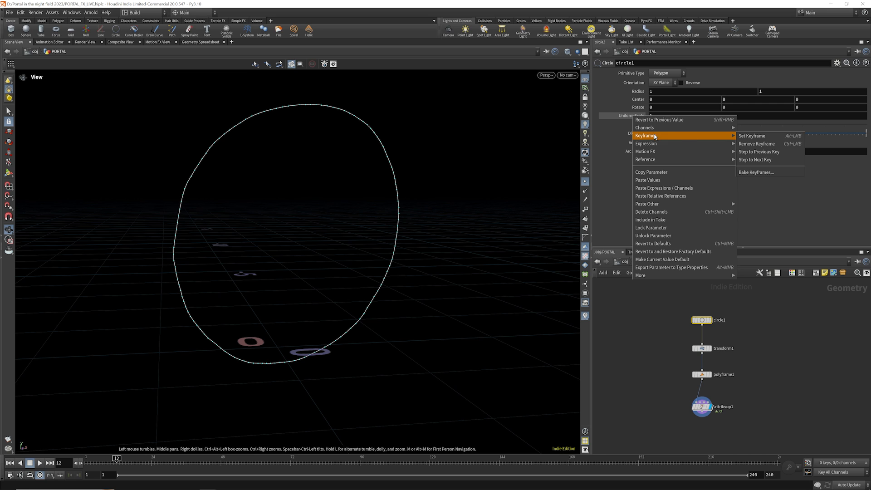
left_click(752, 135)
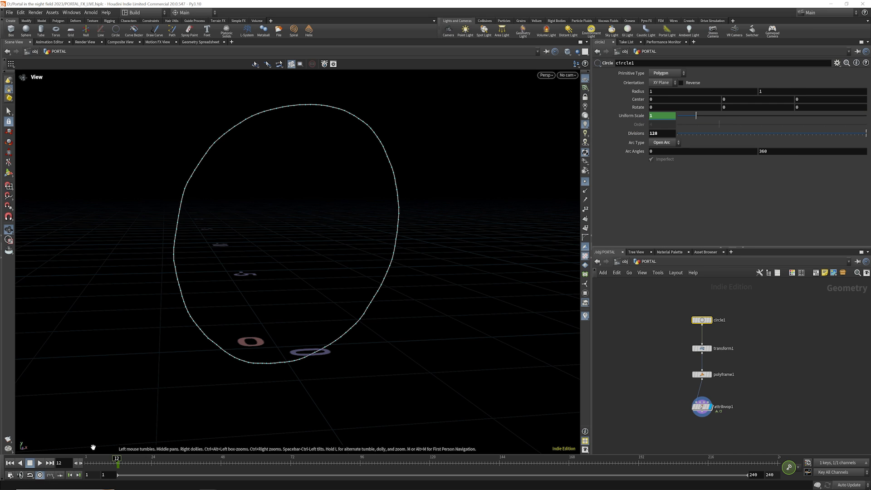
Keyframe circle1's Uniform Scale at 0 on frame 1 and play the growth animation
left_click(90, 462)
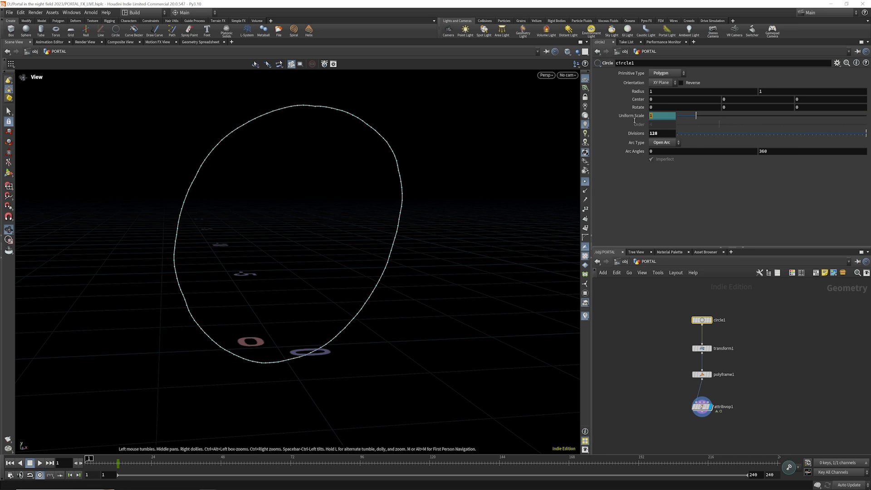
type("0")
key("Return")
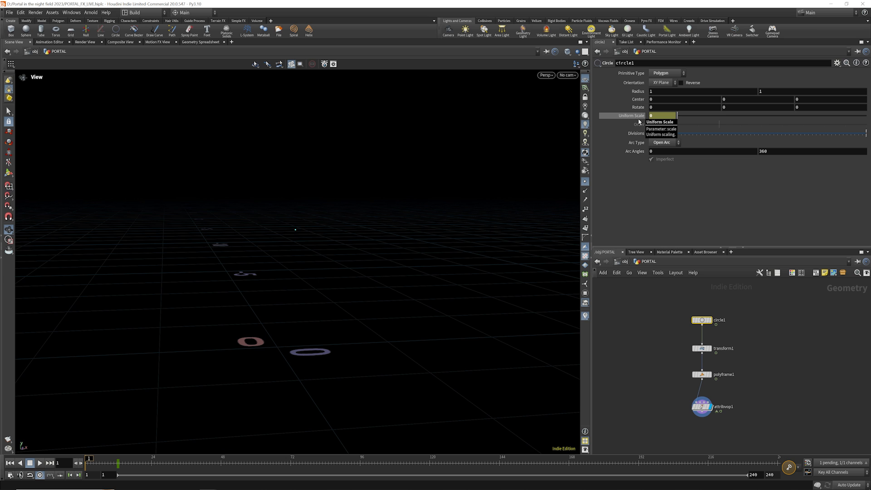
right_click(637, 117)
left_click(752, 136)
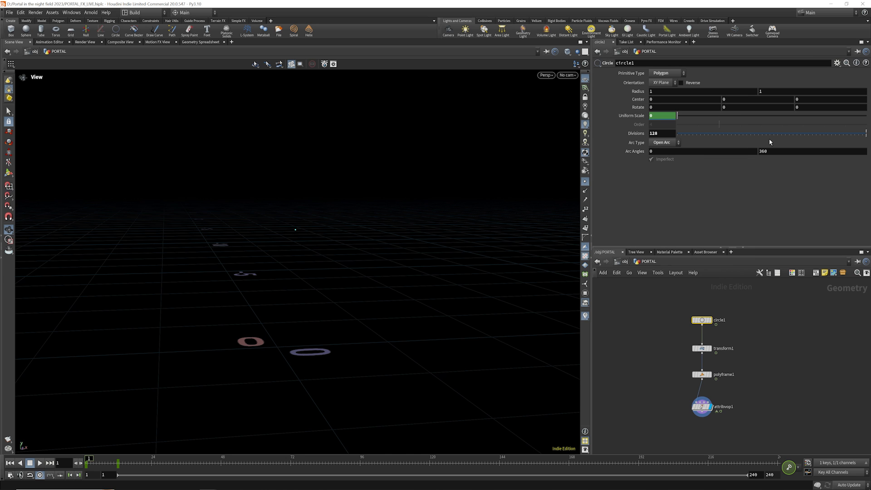
left_click(40, 462)
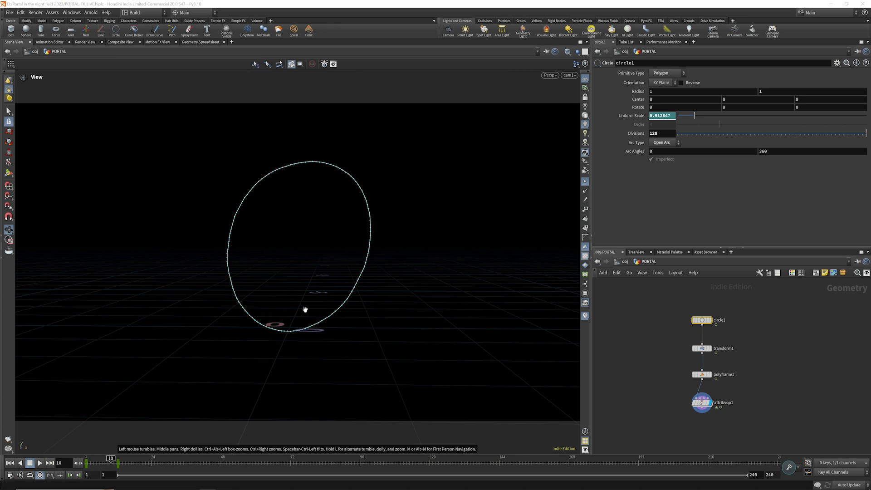
Add an Object Merge node beside attribvop1 in the PORTAL network
left_click_drag(306, 310, 313, 298)
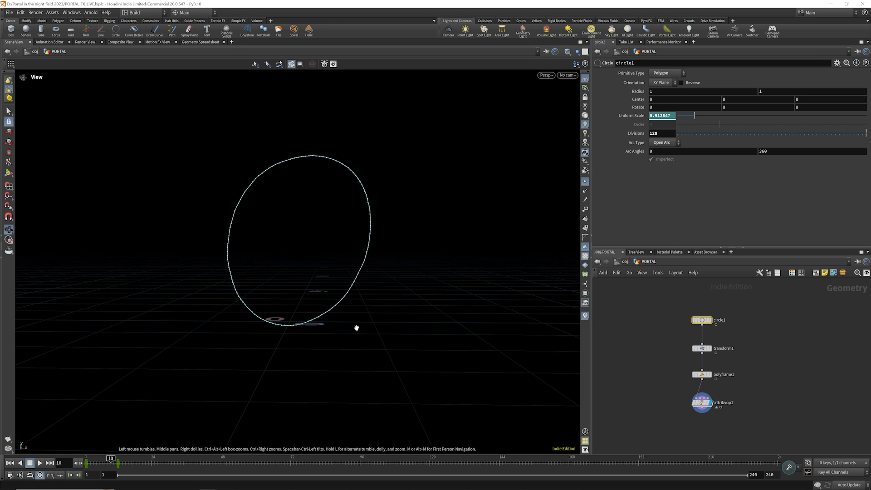
left_click_drag(252, 308, 293, 306)
scroll(701, 316, "down", 2)
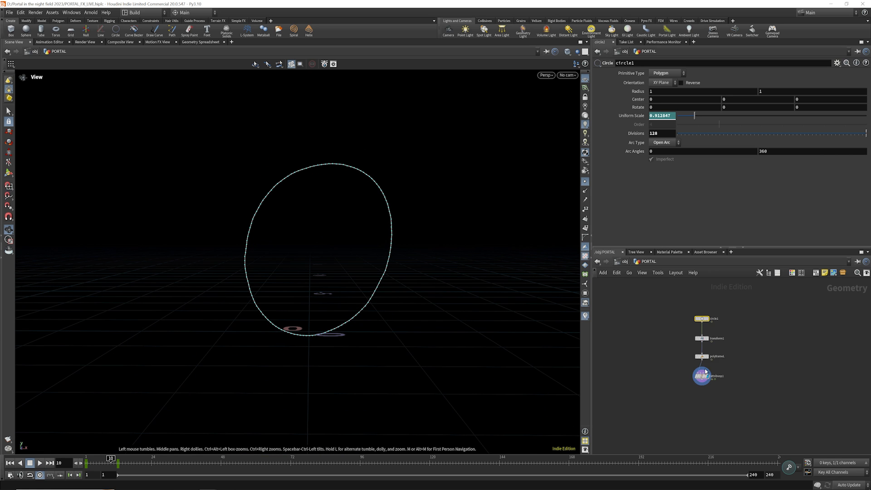
scroll(706, 376, "up", 3)
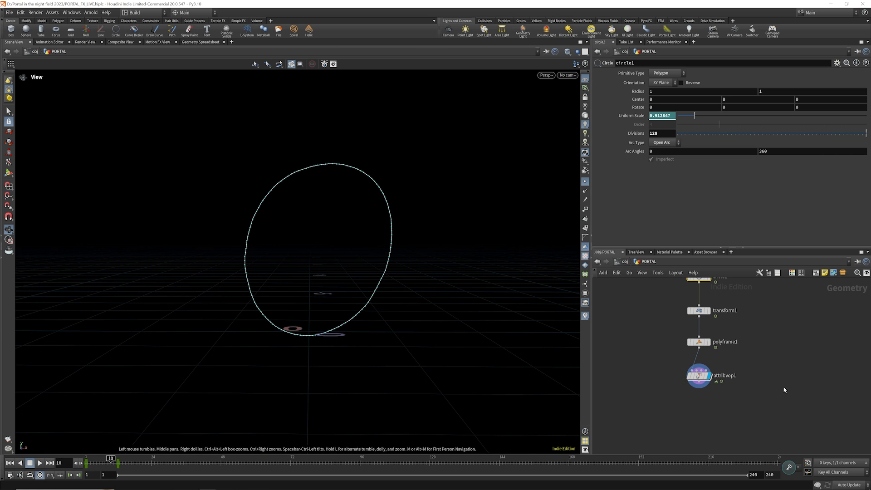
key("Tab")
type("obj")
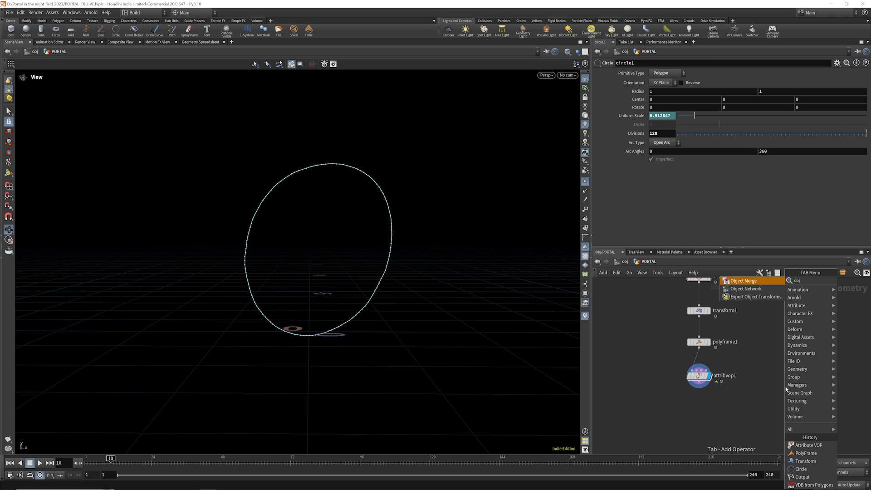
left_click(743, 280)
left_click(775, 373)
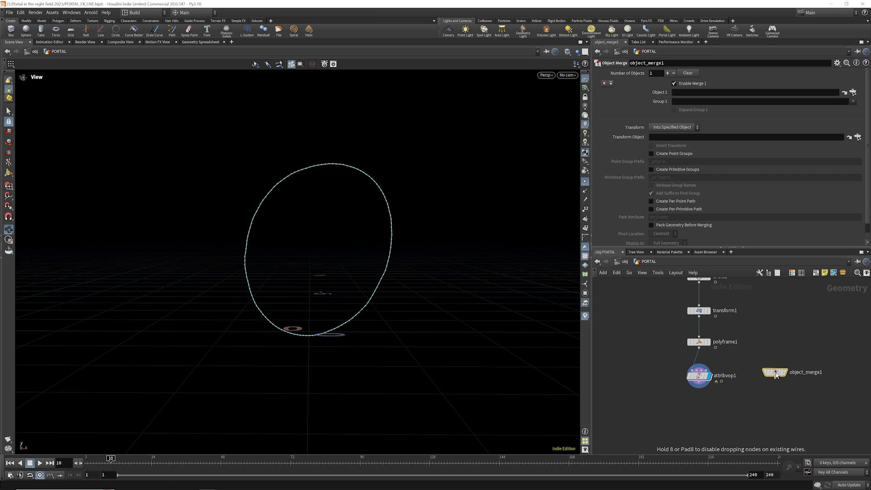
Copy the OUT_GROUND null from the GOUND geometry and reference it as Object 1 of object_merge1 in PORTAL
key("u")
left_click(715, 346)
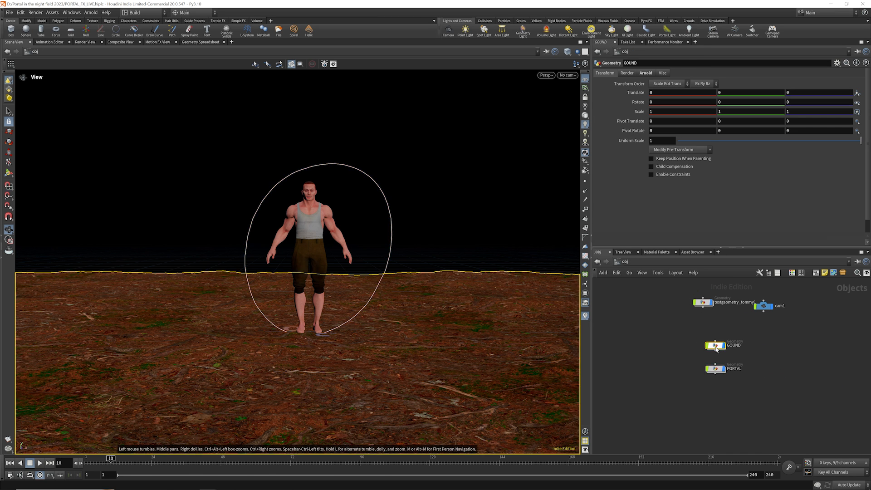
double_click(715, 346)
scroll(767, 328, "up", 5)
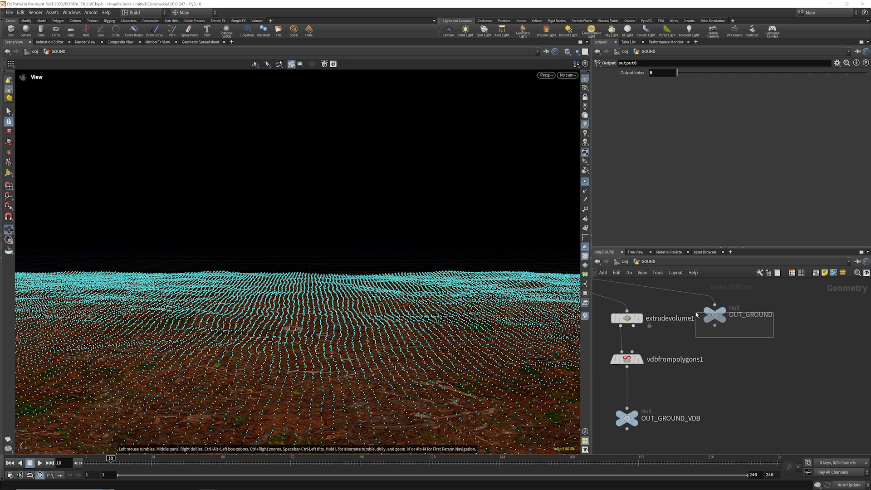
left_click_drag(697, 315, 693, 302)
key("ctrl+c")
key("u")
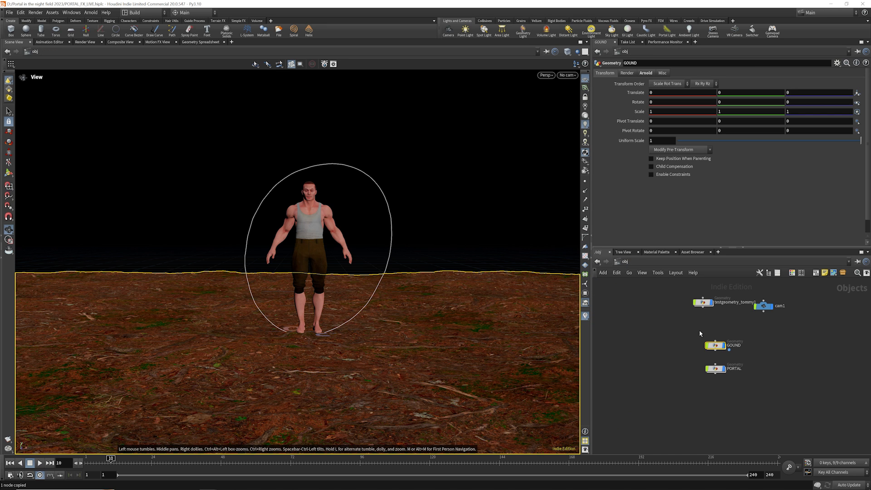
double_click(718, 366)
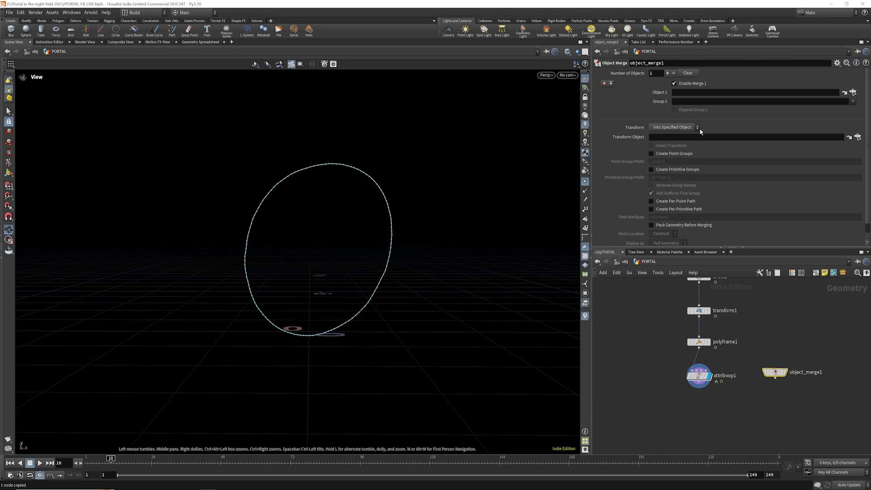
left_click(682, 93)
key("ctrl+v")
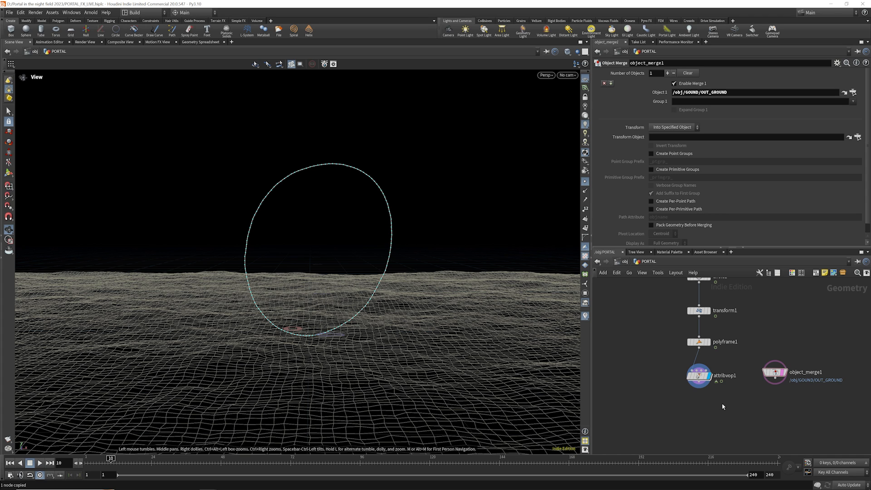
Add an Attribute Transfer node fed by attribvop1 and object_merge1, and display its result
key("Tab")
type("at t")
left_click(797, 281)
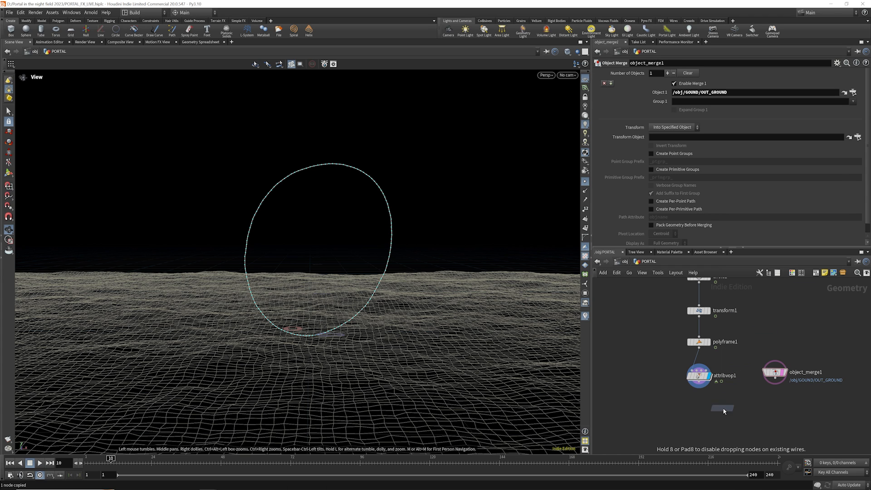
left_click(722, 407)
left_click_drag(717, 403, 774, 378)
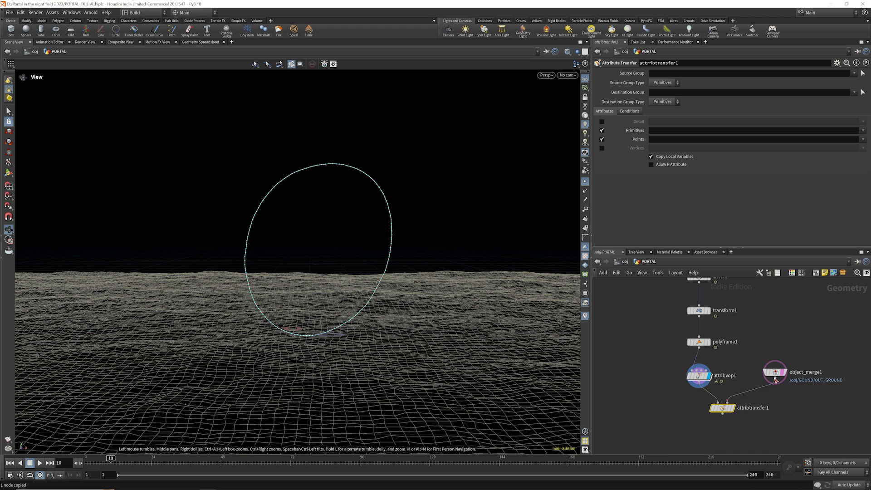
left_click(732, 408)
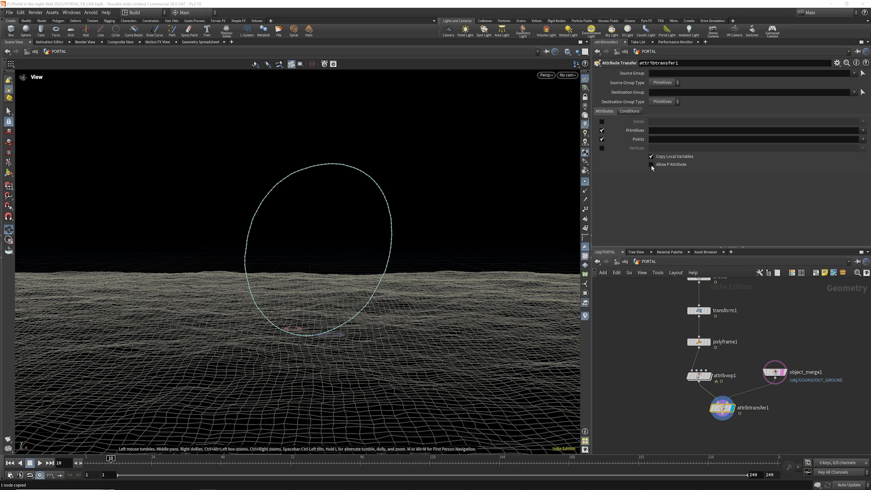
Allow the P attribute on attribtransfer1 and set its Distance Threshold to 0.25 and Blend Width to 0.4
left_click(651, 164)
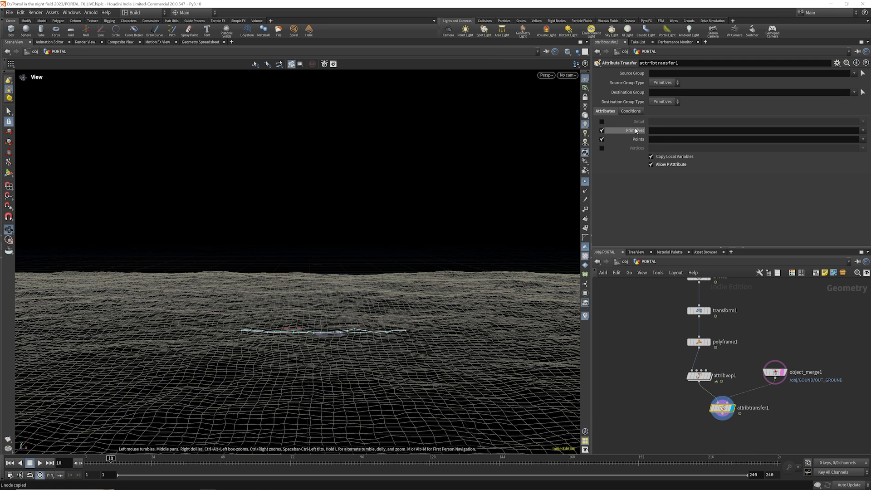
left_click(631, 111)
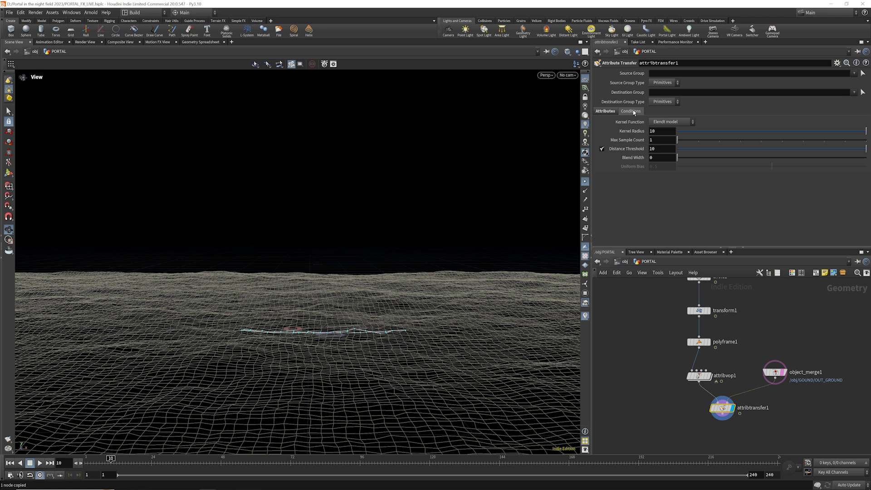
left_click(851, 148)
left_click_drag(852, 151, 825, 153)
left_click_drag(740, 162, 679, 171)
double_click(657, 148)
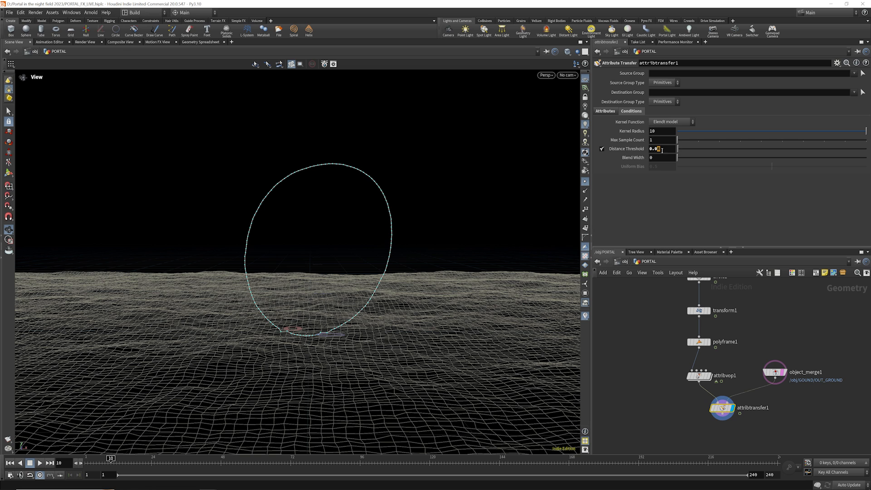
type("0.25")
key("Return")
left_click(657, 157)
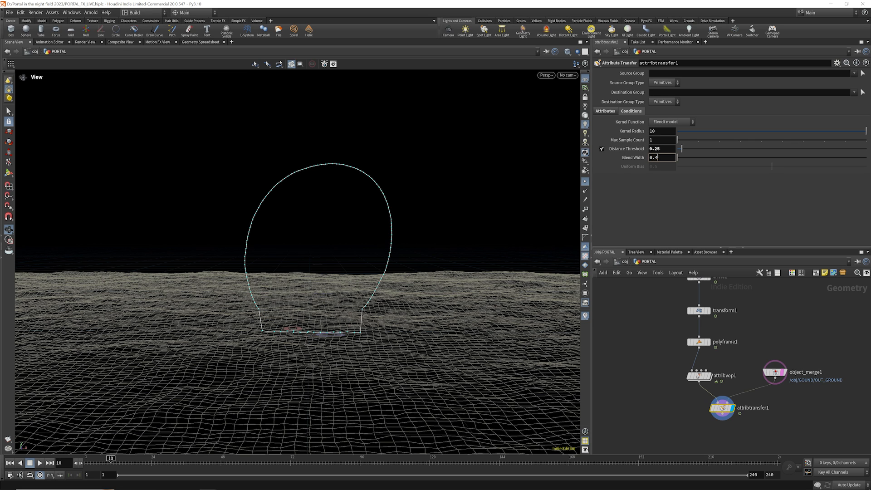
type("0.4")
key("Return")
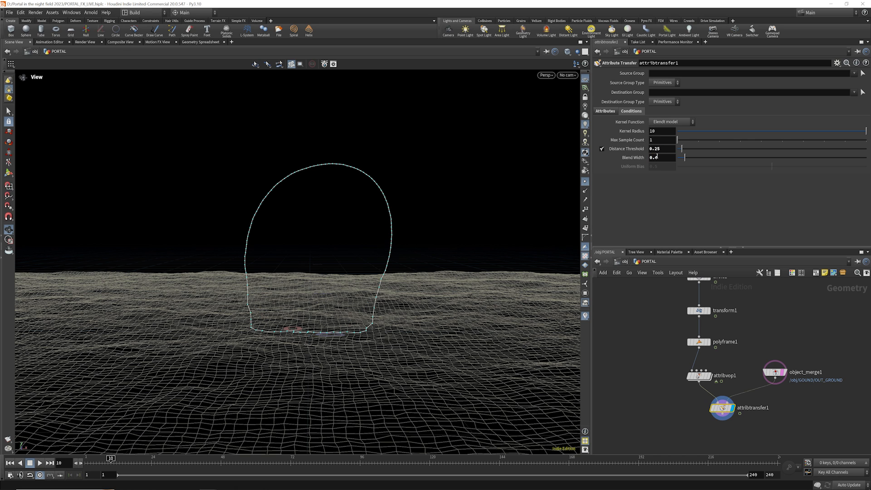
Play the portal animation with the ground transfer applied, stop it, and save the scene
mouse_move(100, 461)
left_mouse_down()
mouse_move(93, 461)
mouse_move(104, 461)
left_mouse_up()
left_click(38, 462)
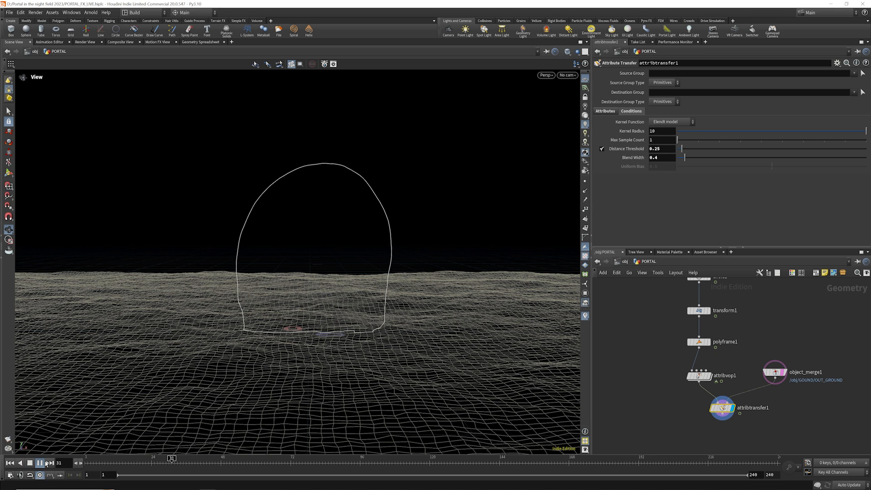
left_click(32, 461)
key("ctrl+s")
Add a Smooth node after attribtransfer1 and display it
key("Tab")
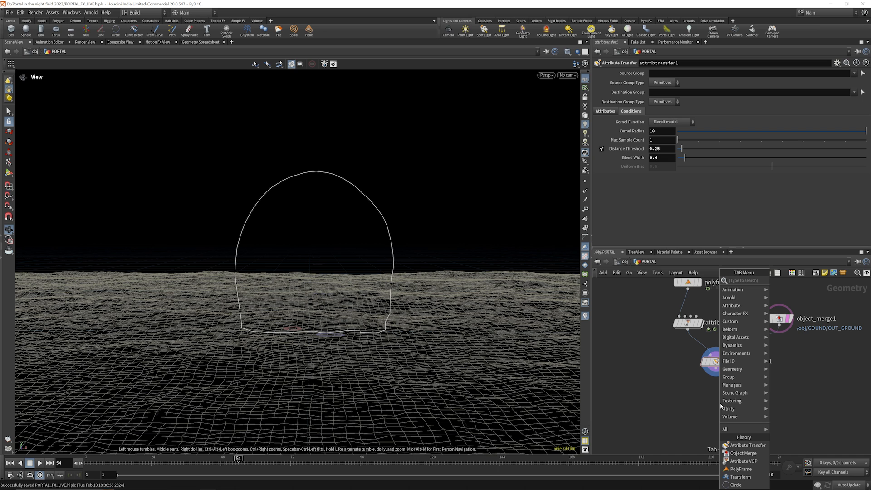
type("smoot")
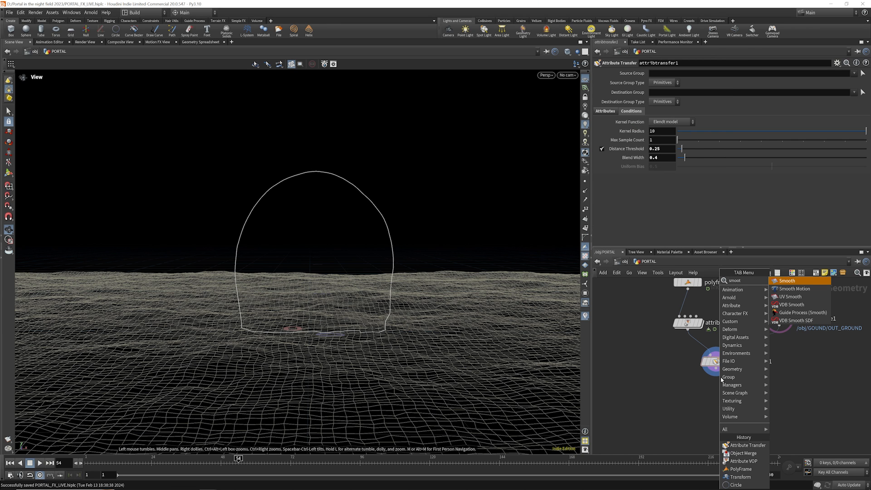
key("Return")
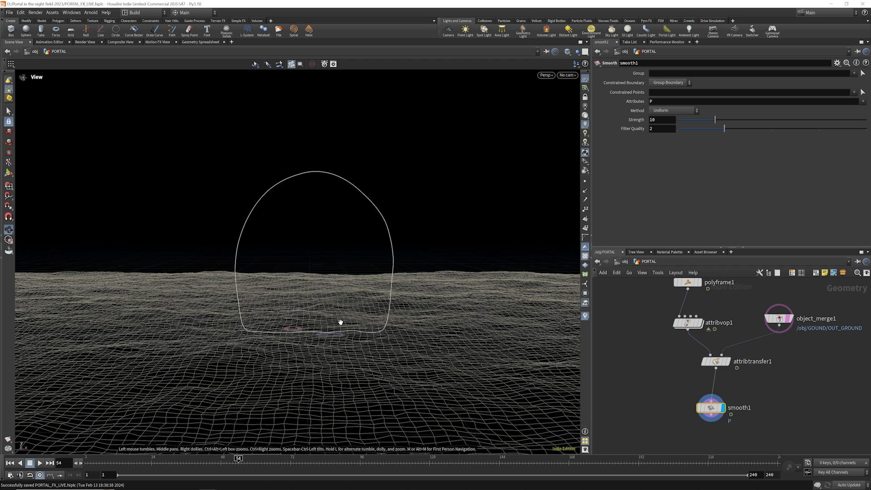
Add a DOP Network after smooth1 in PORTAL and go inside it
scroll(716, 410, "down", 2)
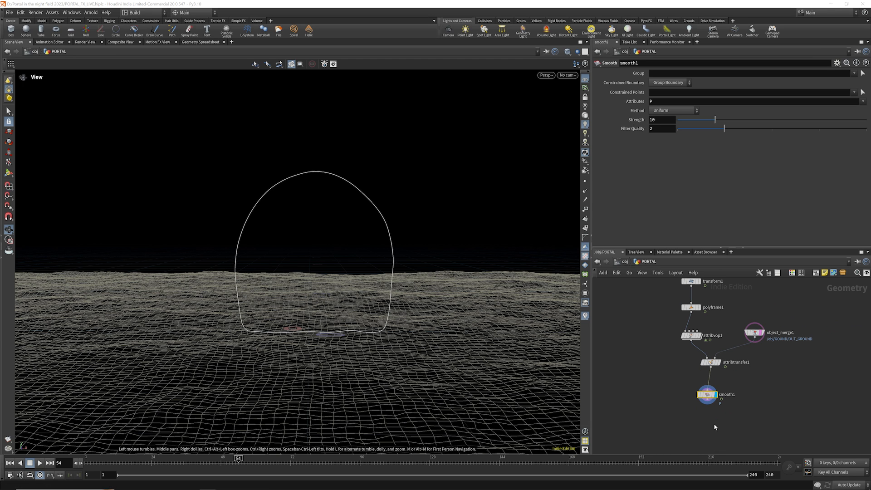
key("Tab")
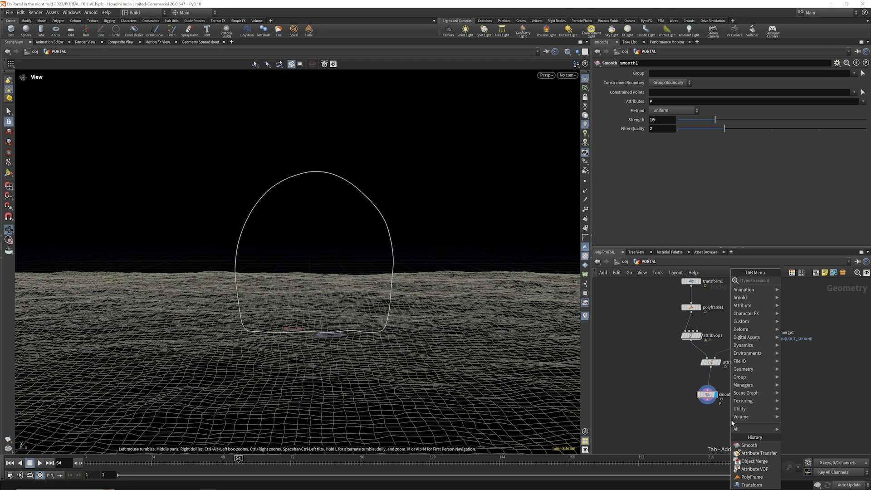
type("dop")
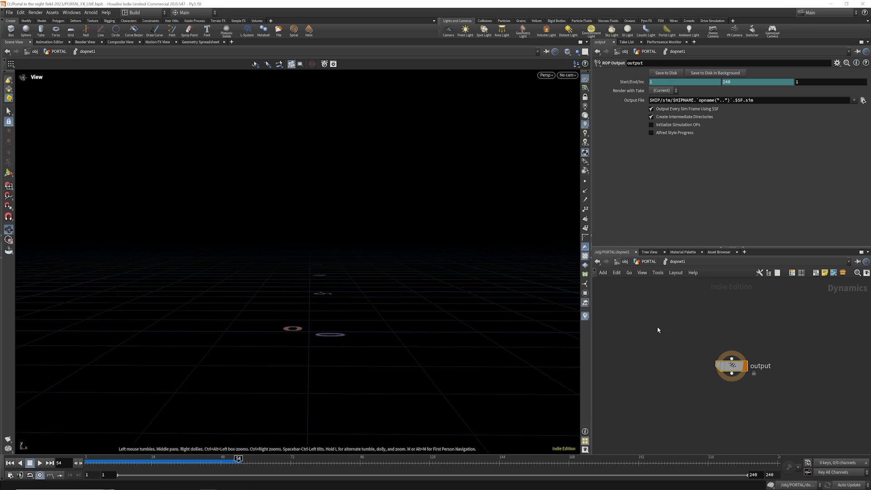
Add a POP Solver and a POP Object node above the output inside dopnet1
scroll(649, 377, "down", 3)
key("Tab")
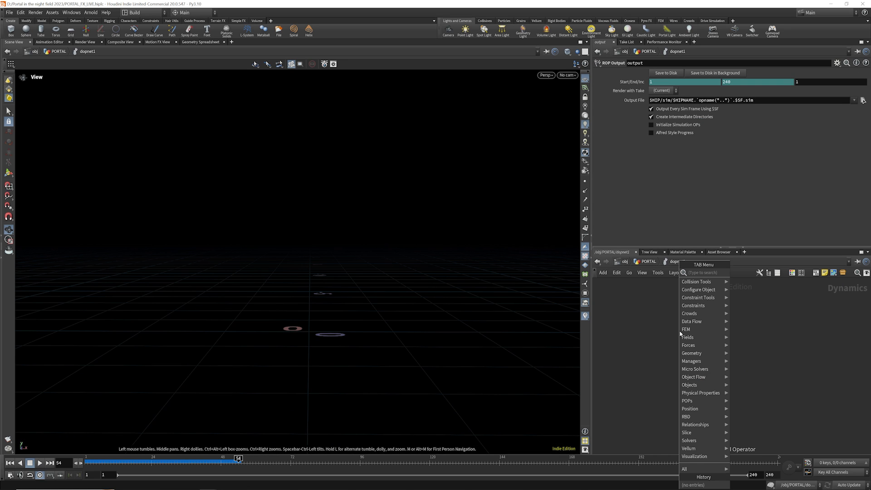
type("pop")
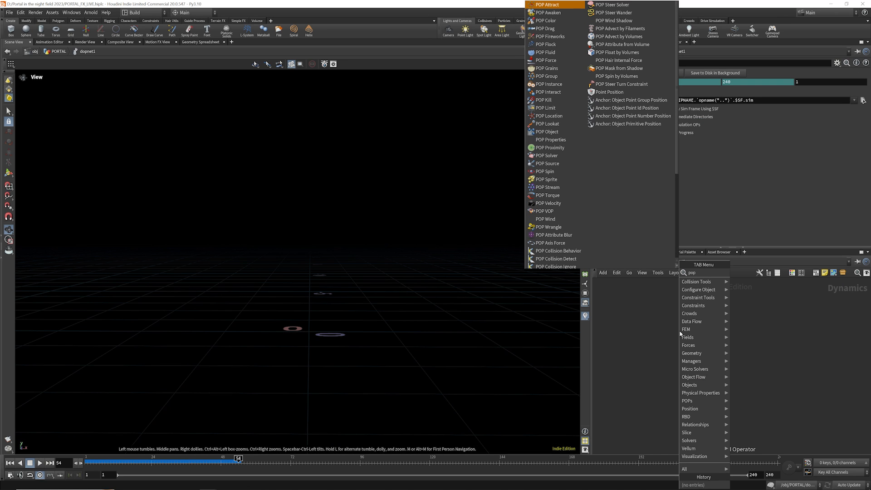
key("Tab")
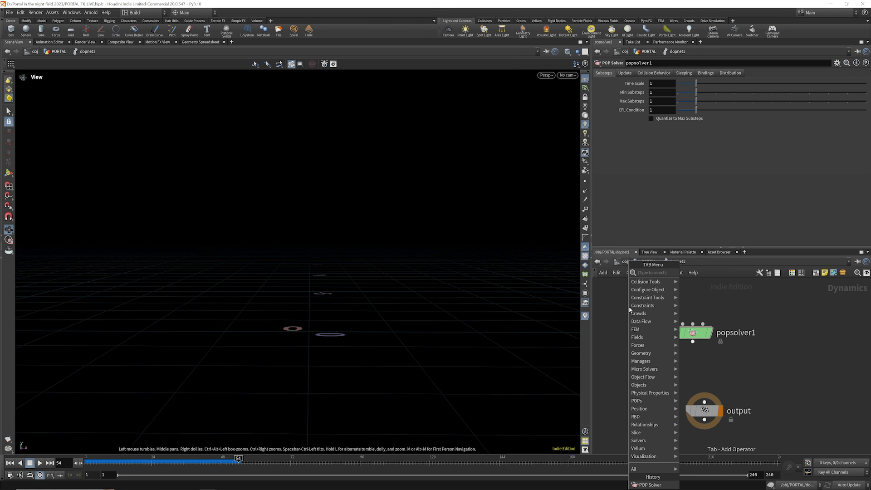
type("pop")
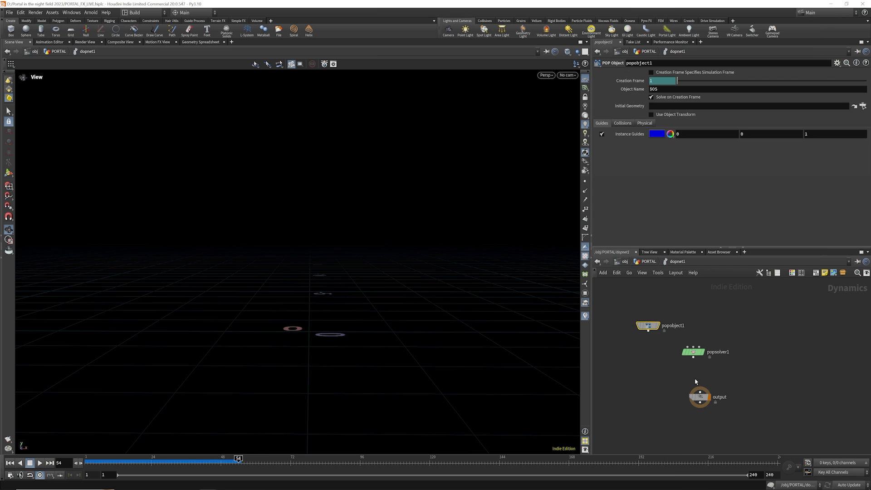
Add a POP Source node and wire popobject1 and popsource1 into popsolver1, with the solver feeding output
left_click(696, 382)
key("Tab")
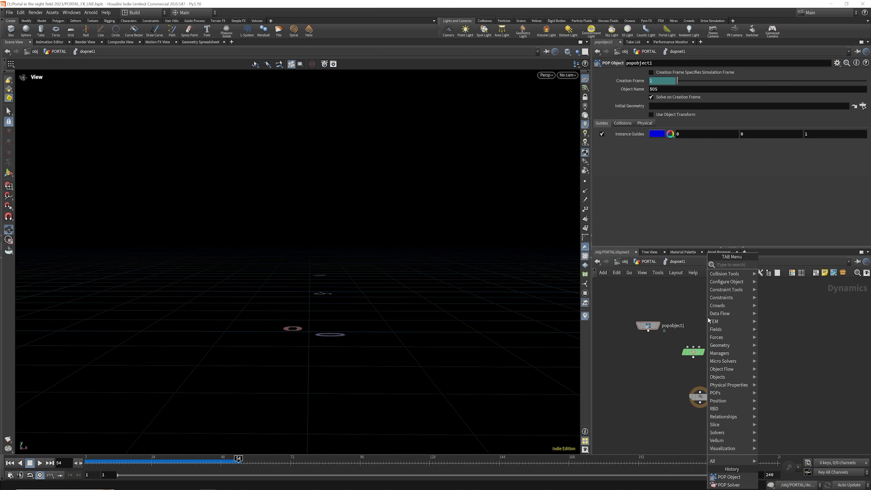
type("pop s")
left_click(770, 273)
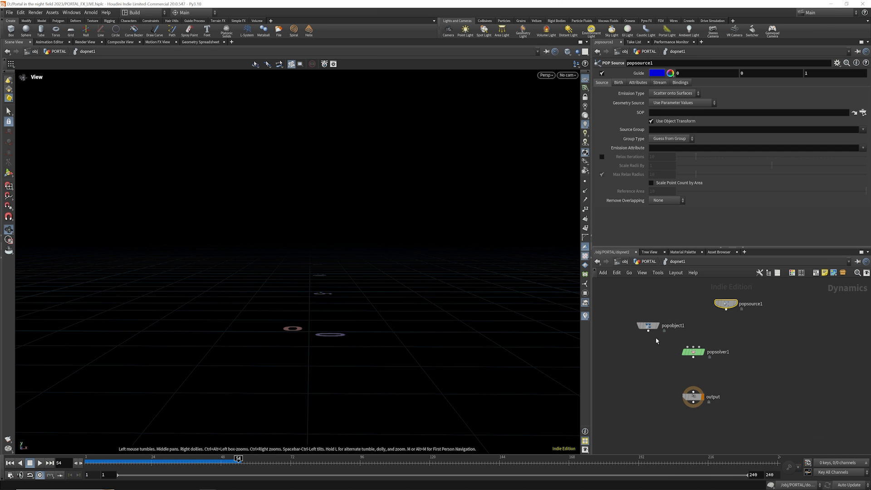
left_click_drag(648, 330, 687, 347)
left_click_drag(726, 308, 699, 348)
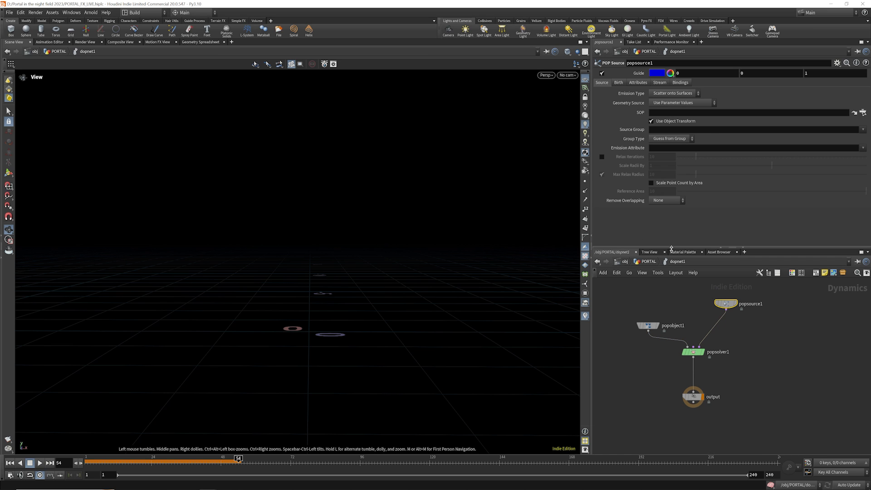
Set popsource1's Geometry Source to Use First Context Geometry and its Const. Activation to the expression $SF<=12
left_click(683, 103)
left_click(675, 128)
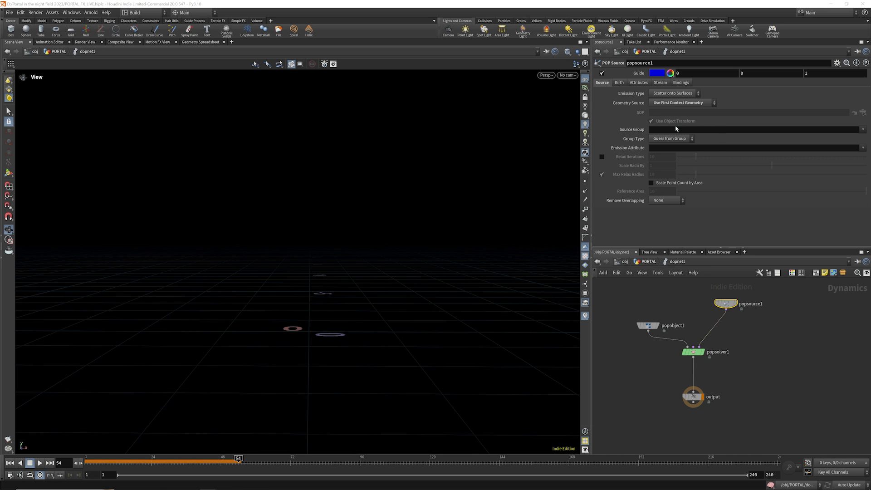
left_click(620, 82)
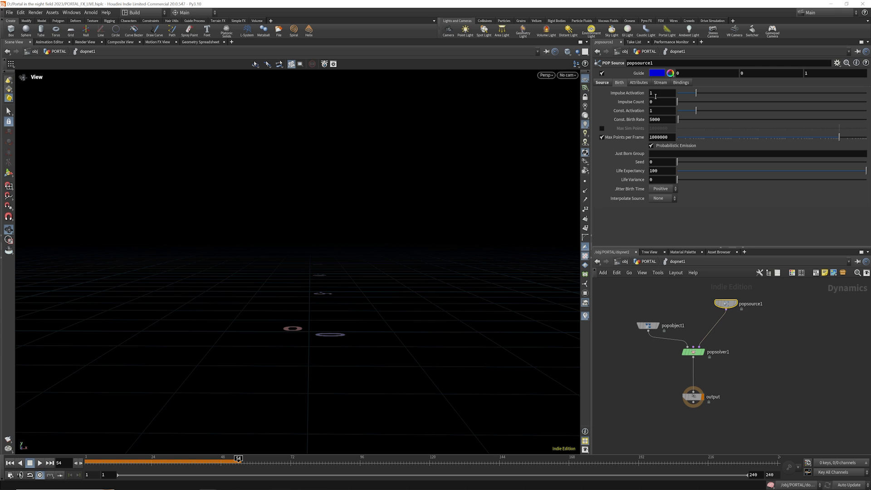
left_click(656, 109)
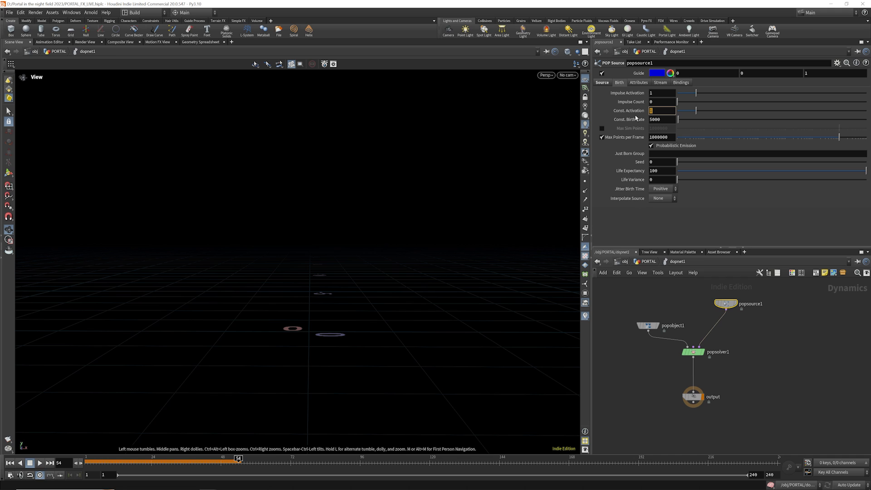
type("$")
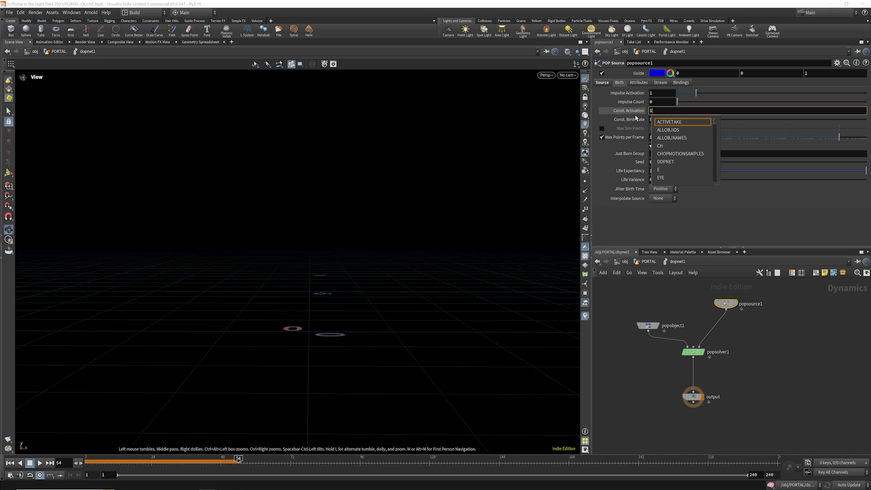
type("SF")
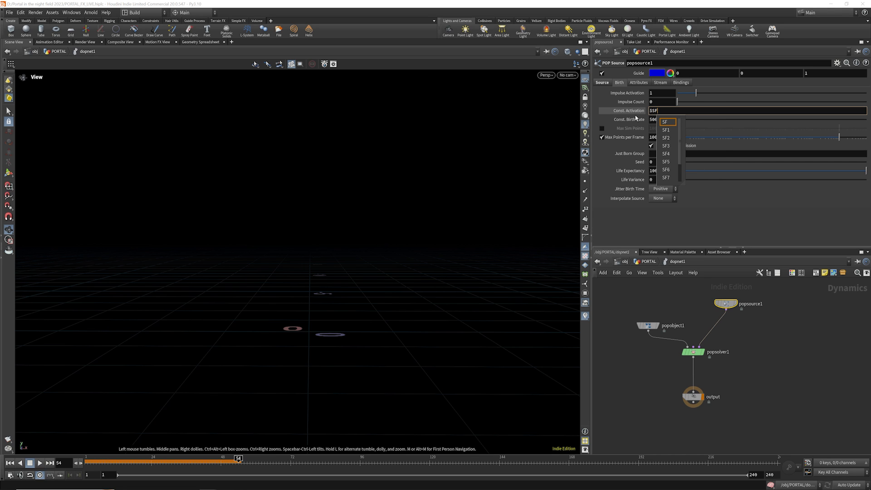
type("<=12")
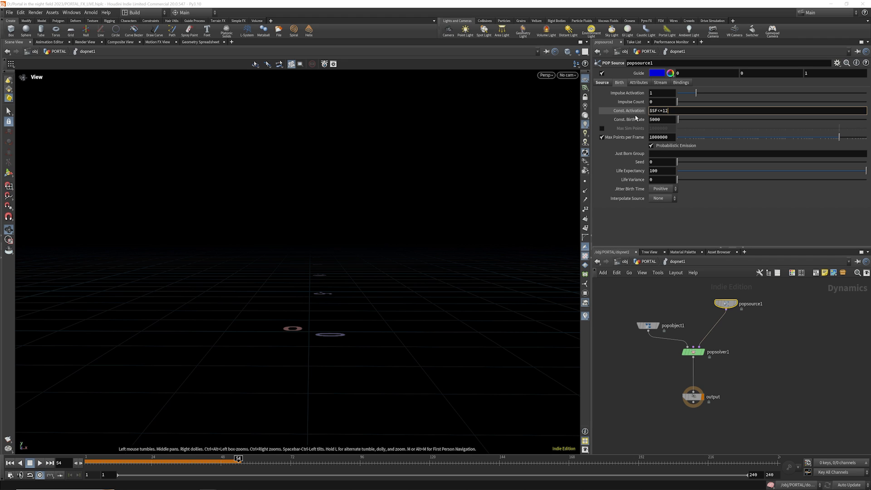
key("Return")
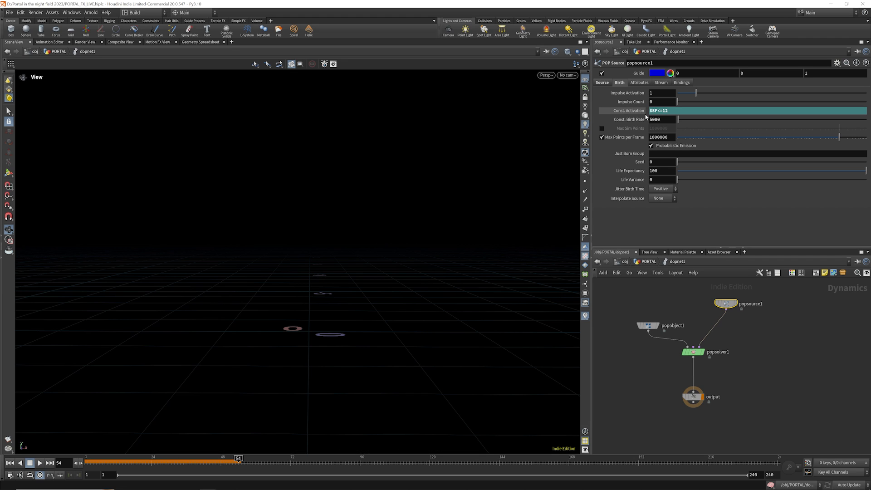
Show Const. Activation as a value and scrub from the first frame to frame 17 to check the particle emission
left_click(106, 462)
left_click_drag(106, 464, 121, 463)
left_click(629, 111)
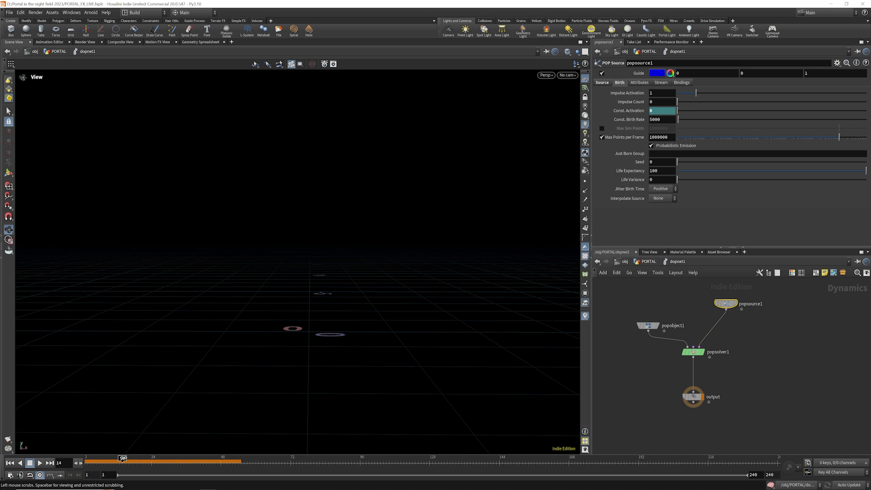
left_click(87, 462)
left_click_drag(87, 462, 131, 463)
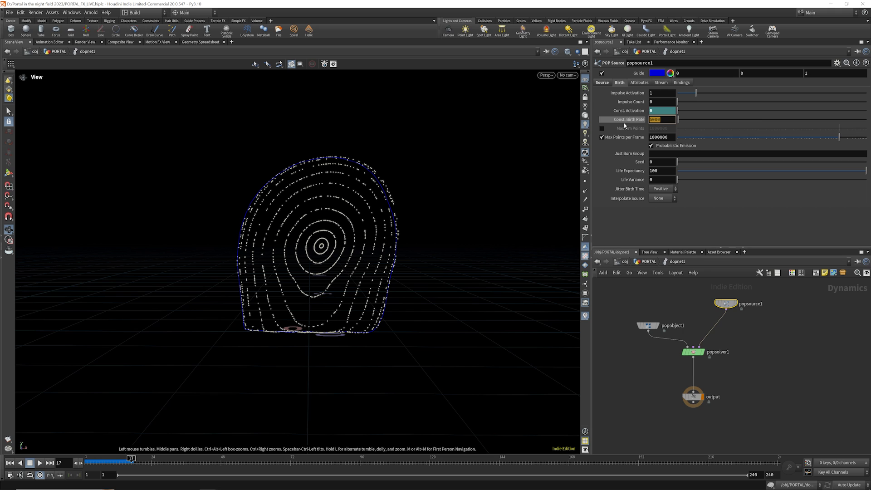
Set popsource1's Const. Birth Rate to 10000, Life Expectancy to 10 and Jitter Birth Time to Negative, and replay the simulation
type("100")
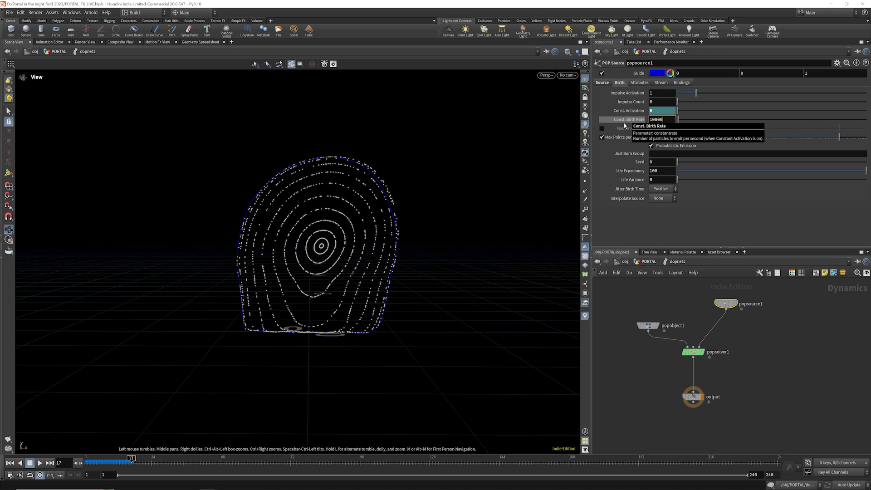
key("Return")
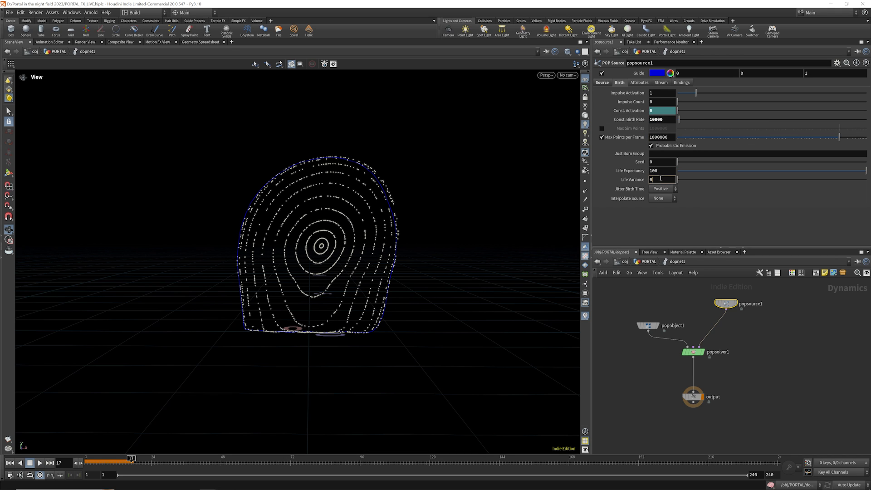
left_click(656, 171)
key("Return")
left_click(660, 189)
left_click(659, 204)
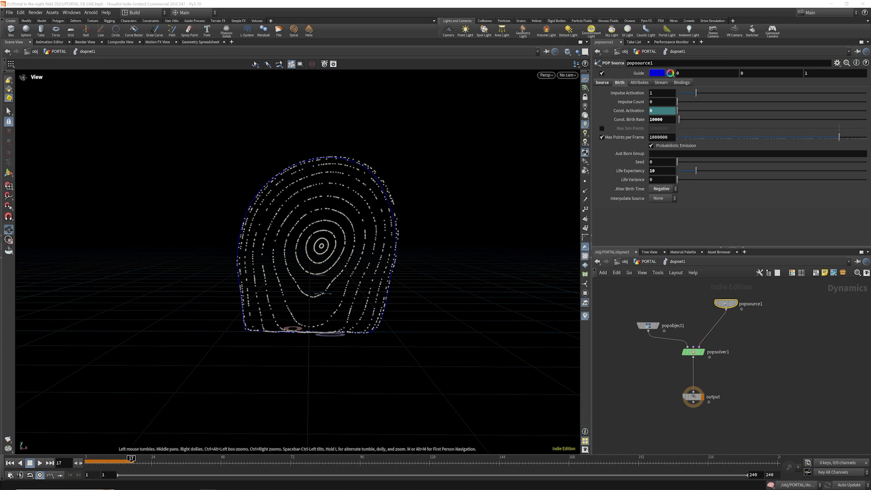
left_click(10, 462)
left_click(40, 463)
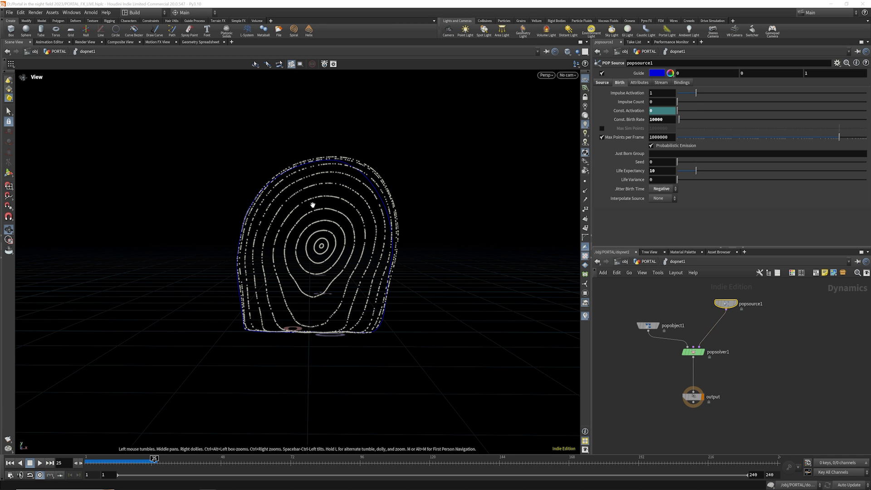
Set popsolver1's Min Substeps and Max Substeps to 8 and replay the simulation from the first frame
left_click(688, 352)
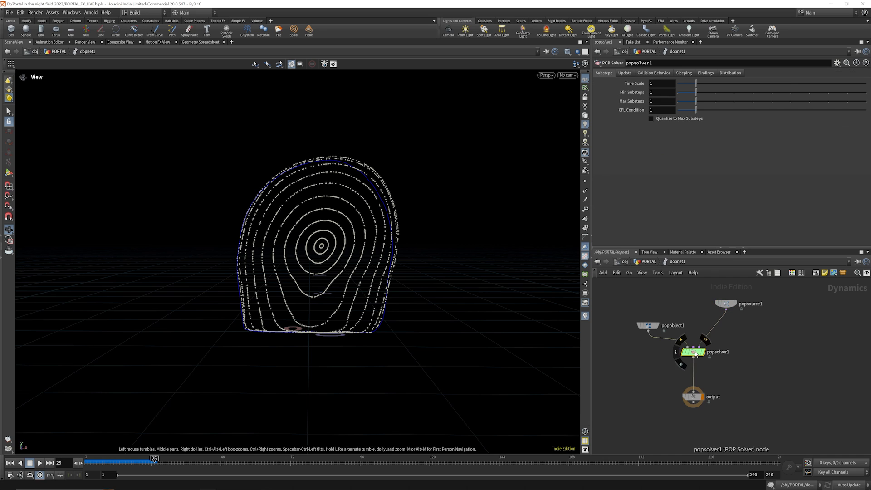
double_click(658, 92)
type("8")
key("Tab")
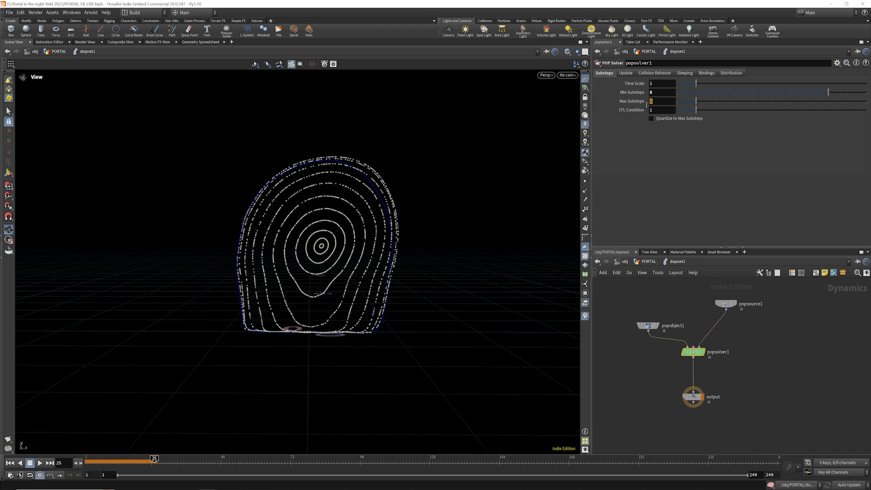
type("8")
key("Return")
left_click(10, 462)
left_click(39, 463)
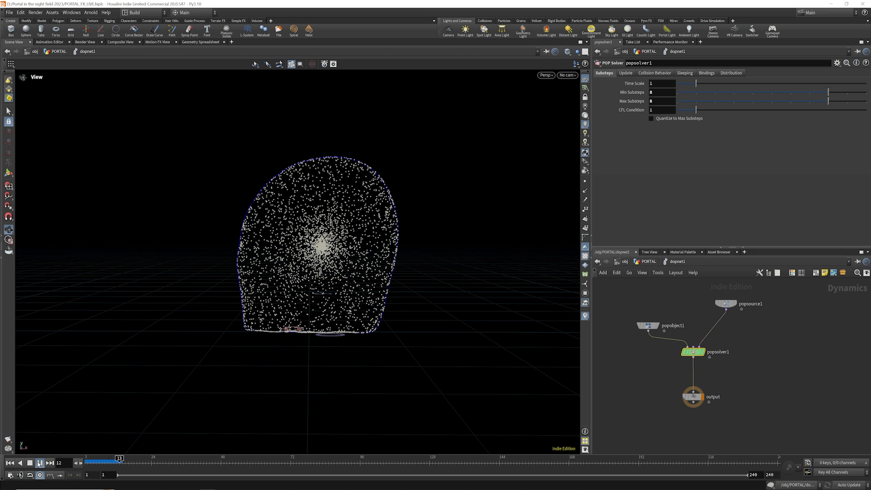
left_click(39, 463)
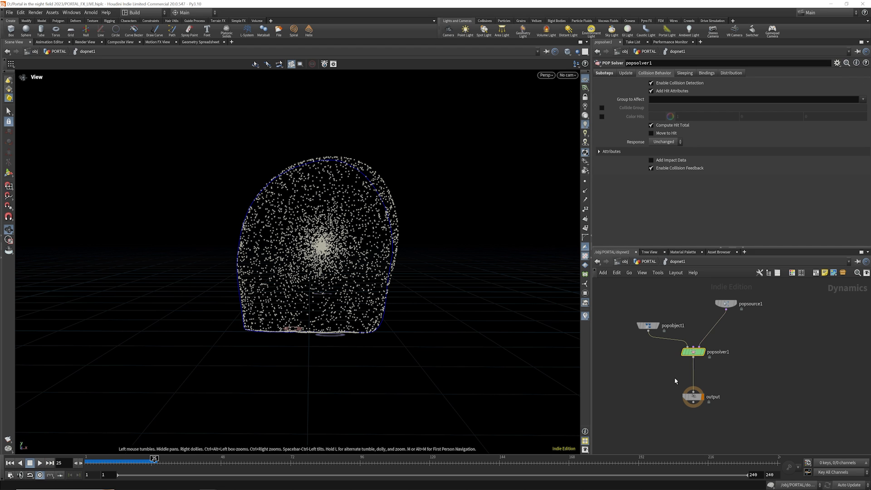
Add a Static Object node to the DOP network near popsolver1
key("Tab")
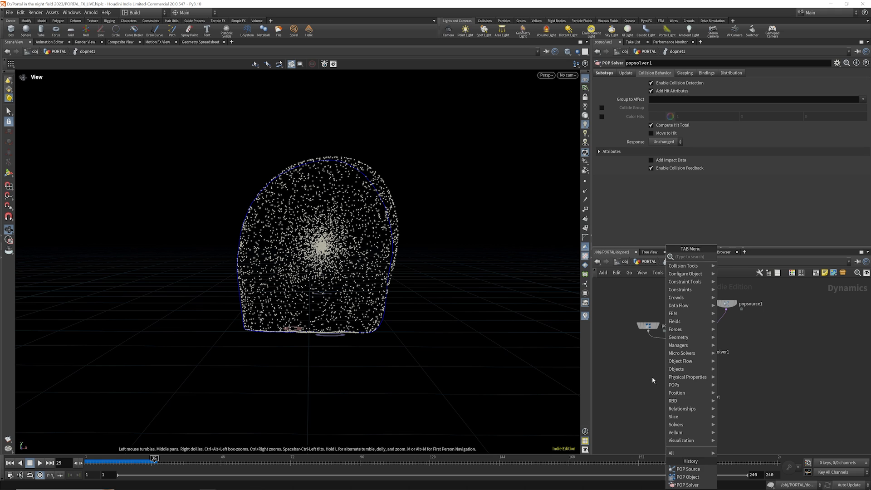
key("Escape")
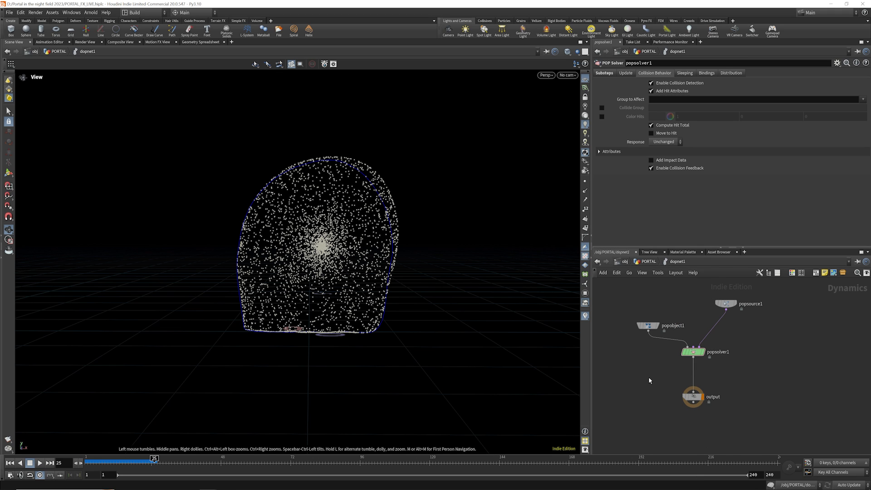
key("Tab")
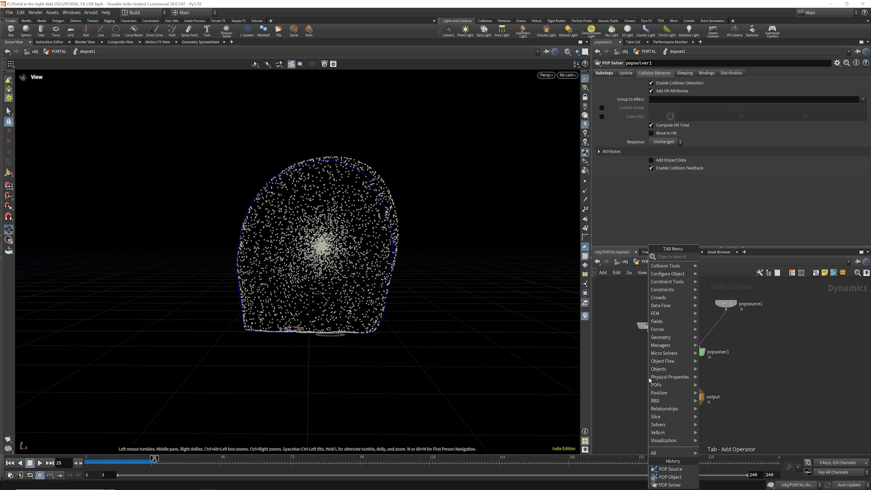
type("sta")
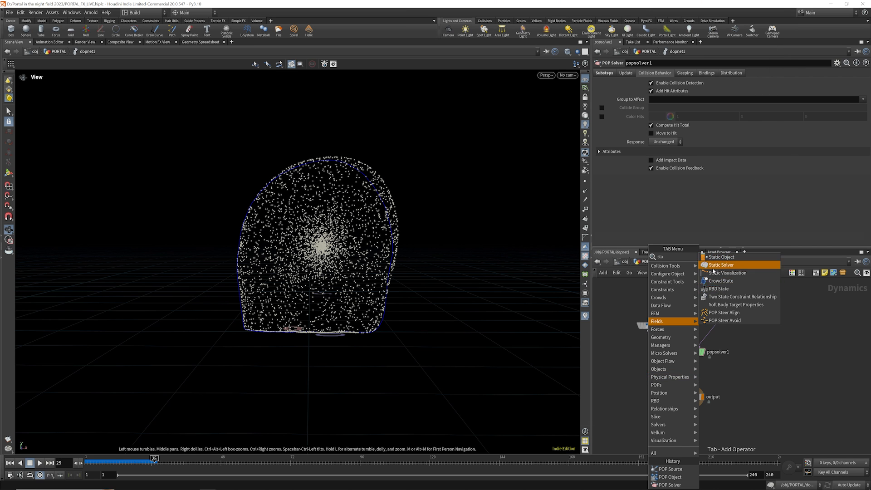
key("Return")
Merge staticobject1 and popsolver1 before output, ordering staticobject1 first among the merge inputs
key("Tab")
type("mer")
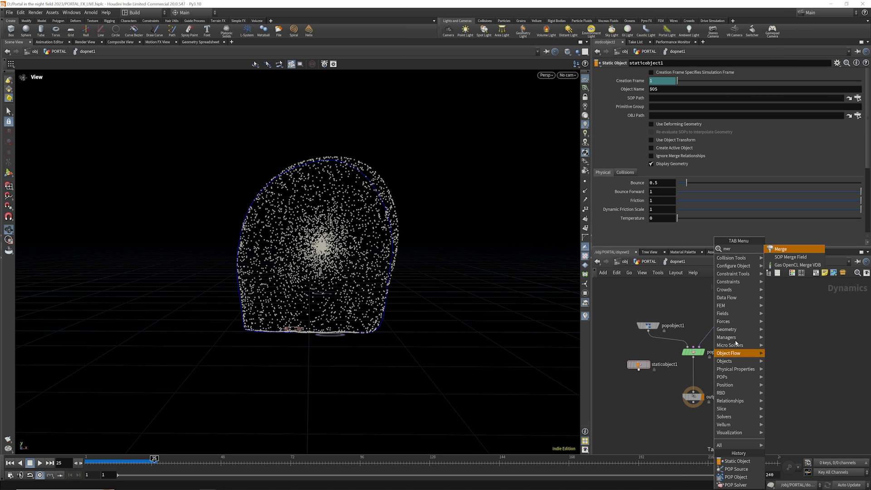
left_click(777, 249)
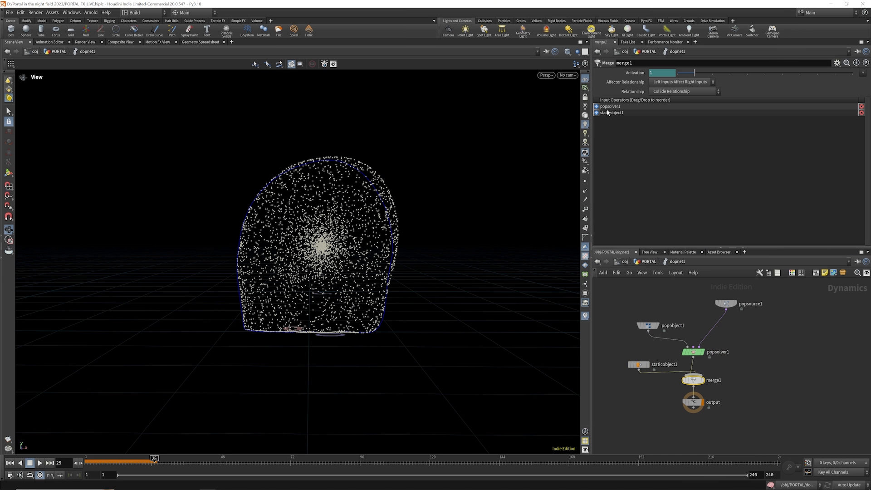
left_click(595, 114)
left_click_drag(596, 116, 603, 105)
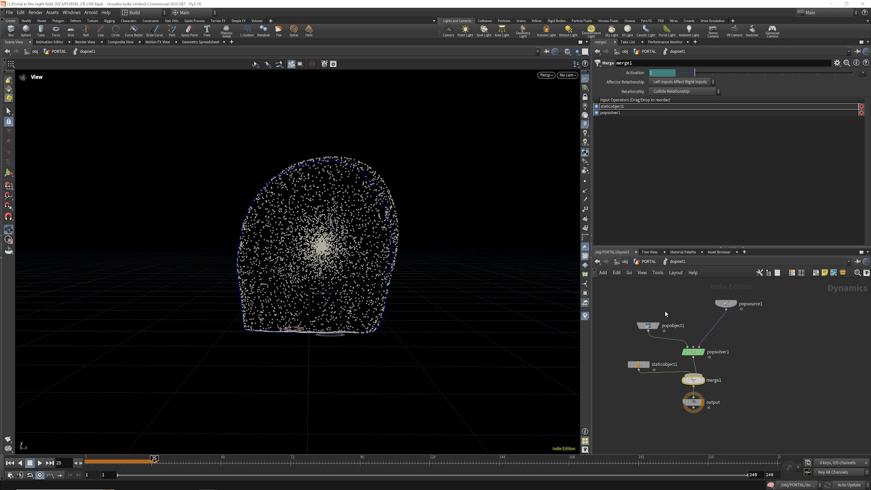
Copy OUT_GROUND from the GOUND object into staticobject1's SOP Path and replay the simulation from the first frame
left_click(638, 364)
left_click(644, 262)
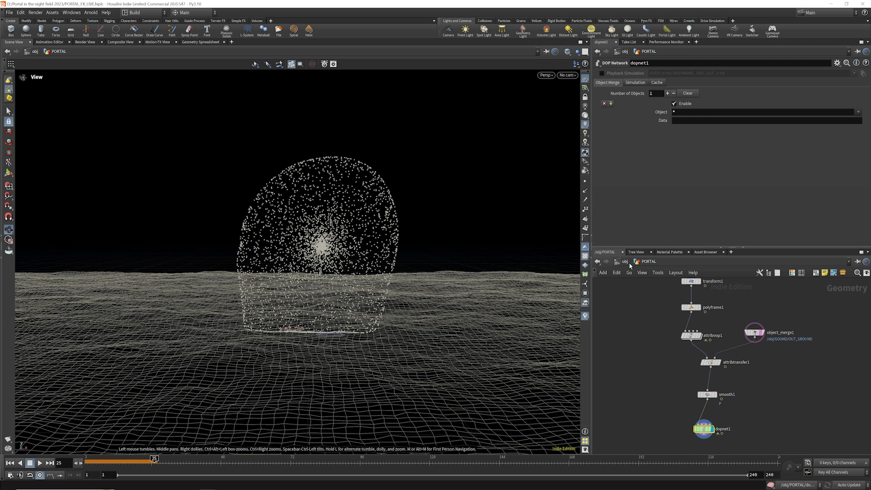
left_click(624, 262)
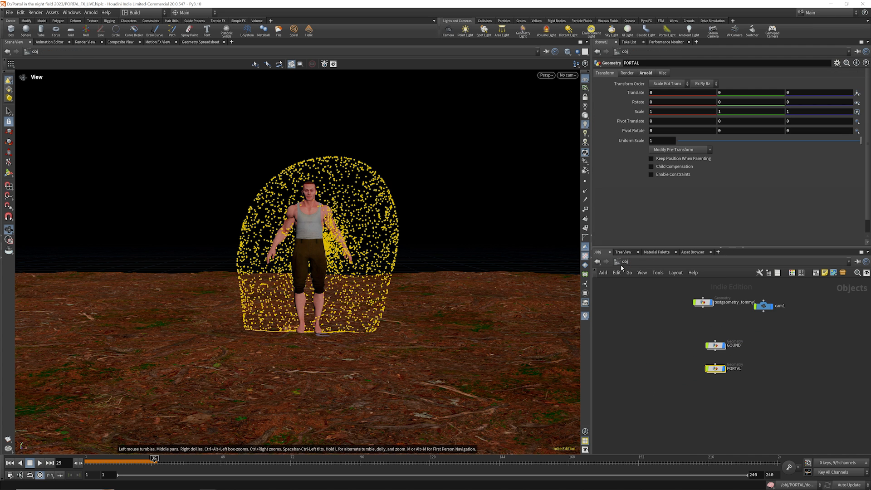
double_click(716, 346)
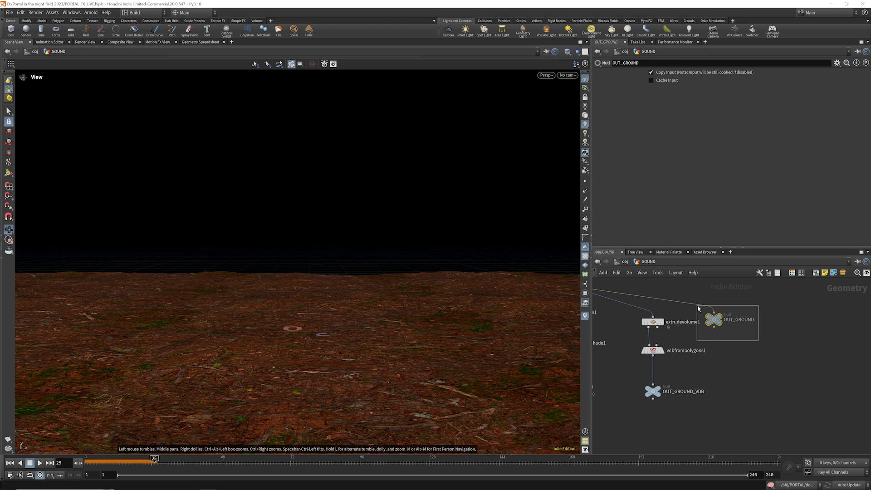
key("ctrl+c")
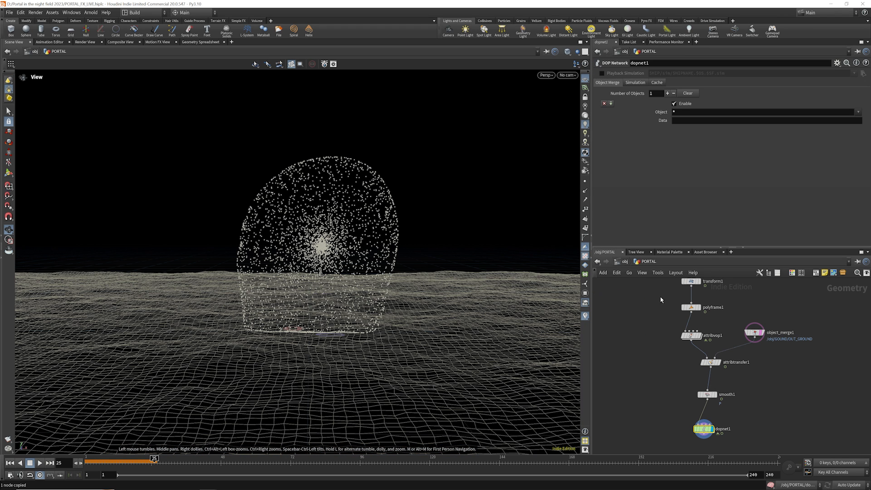
double_click(713, 437)
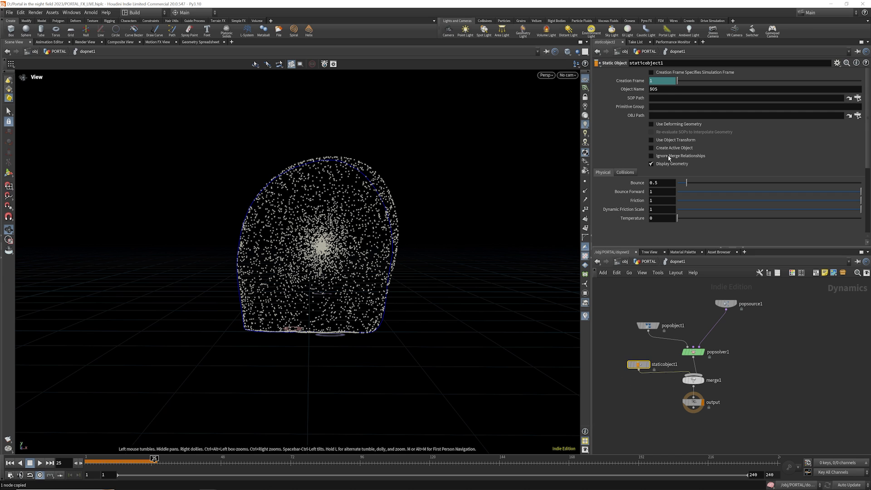
left_click(656, 99)
key("ctrl+v")
left_click(10, 463)
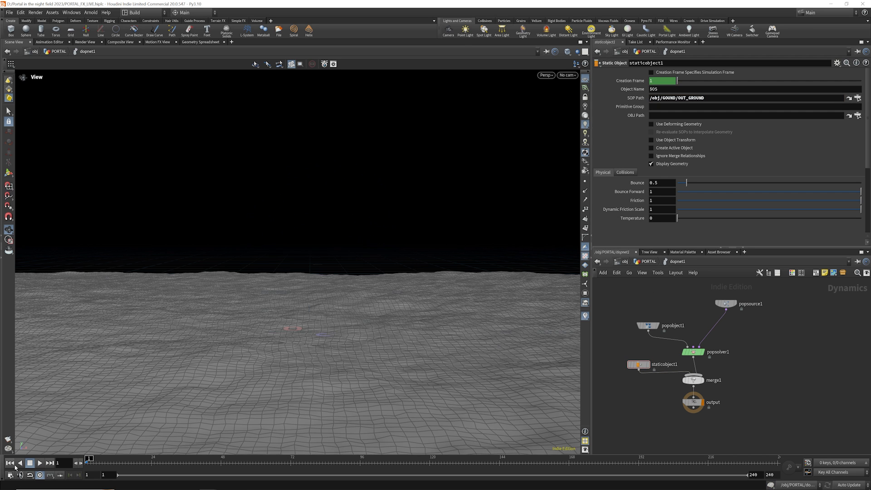
left_click(40, 463)
left_click(40, 462)
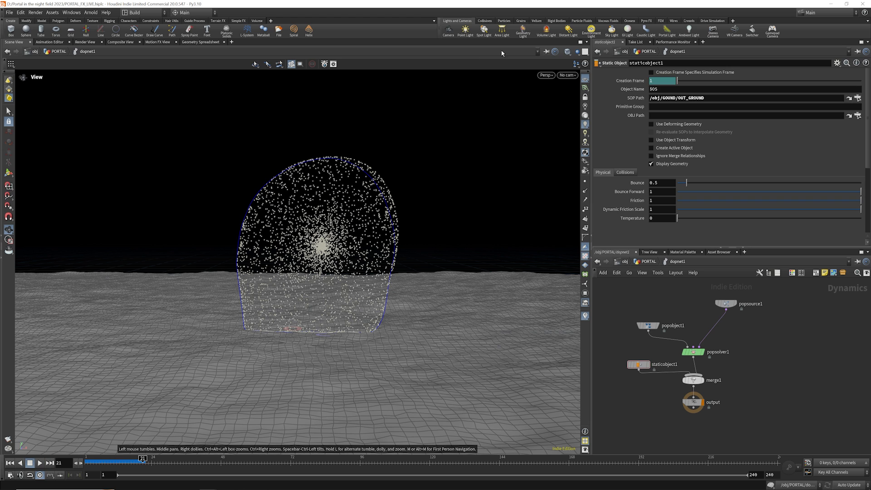
Align popsource1 above popsolver1 and insert a POP Drag node between them with Air Resistance 2
left_click(693, 402)
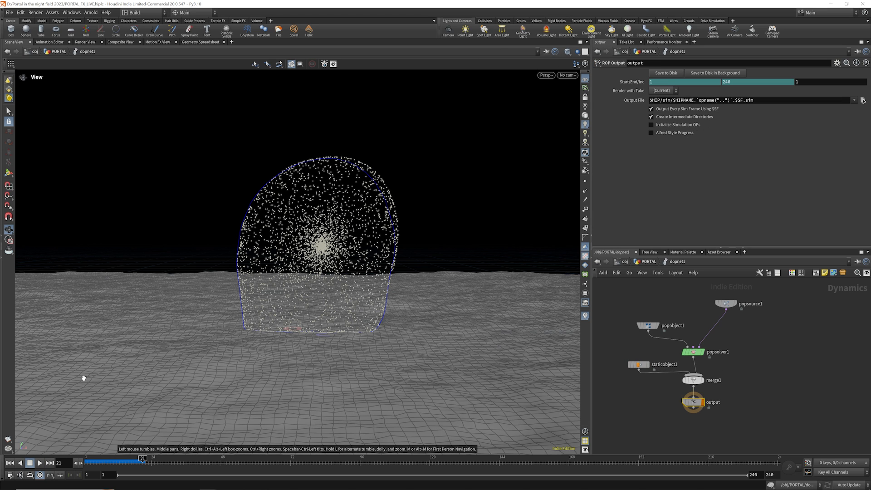
scroll(702, 317, "up", 3)
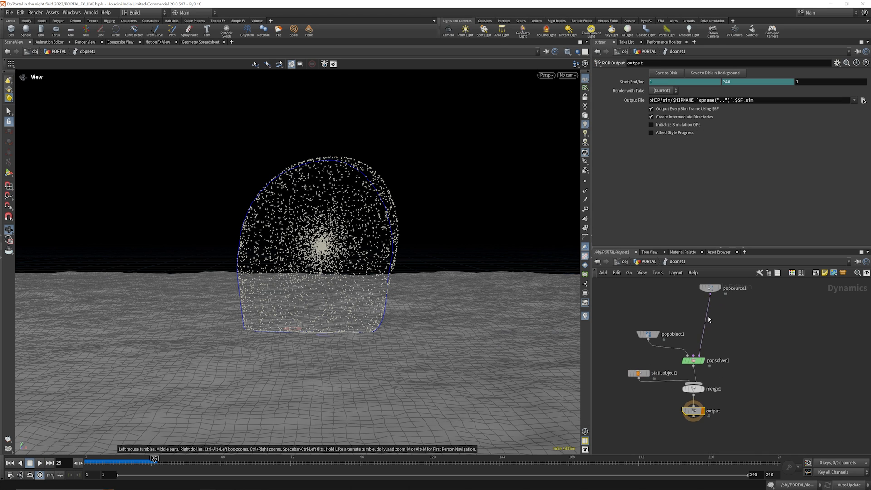
left_click_drag(705, 307, 692, 294)
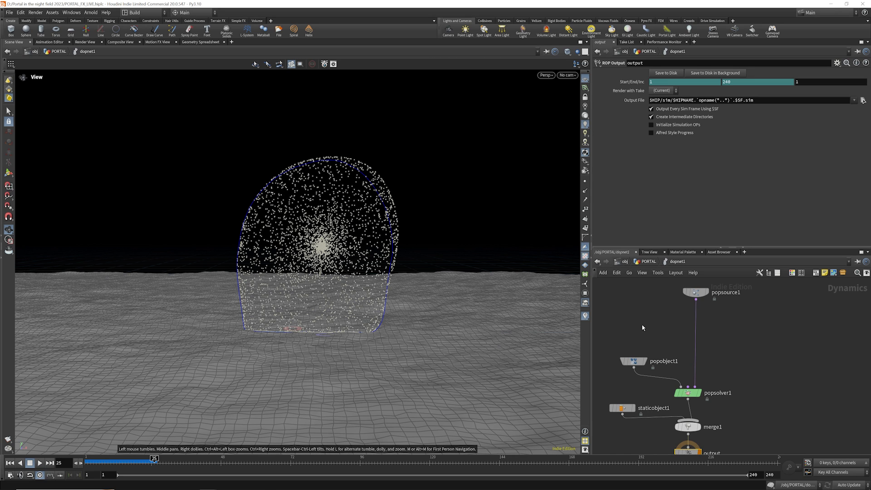
key("Tab")
type("drag")
key("Return")
left_click(694, 362)
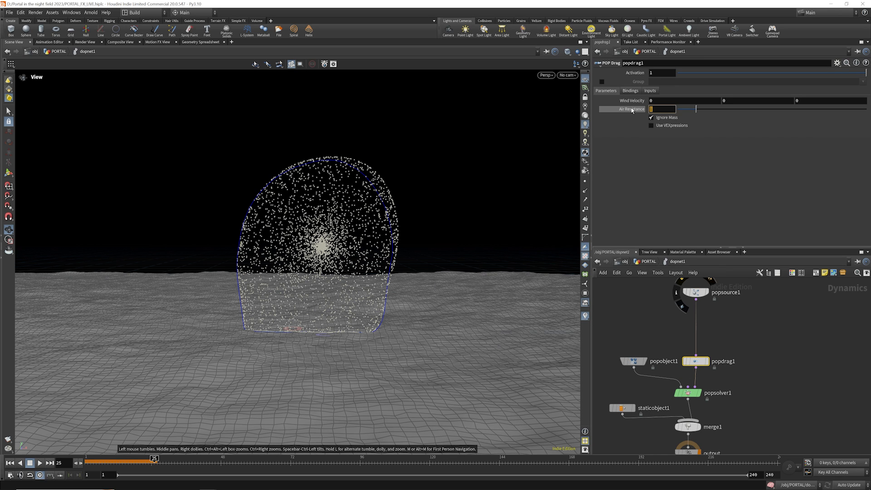
mouse_move(632, 110)
key("Return")
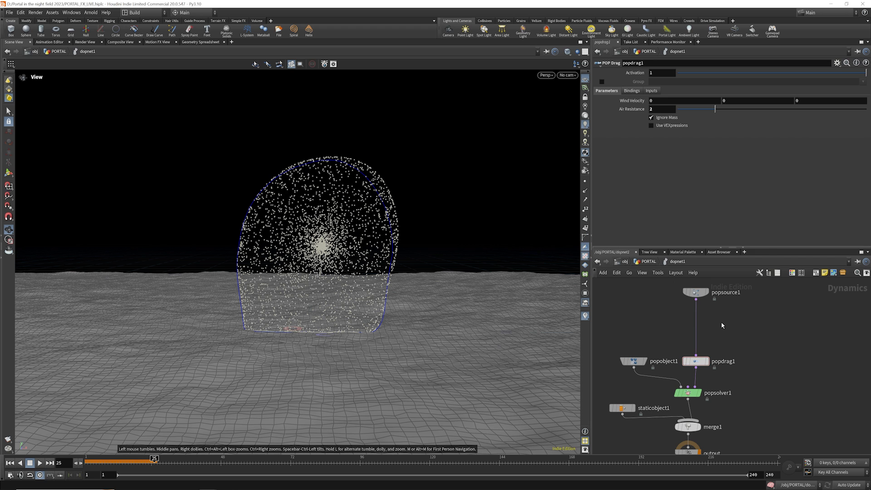
Insert a POP Force node between popsource1 and popdrag1 and replay the simulation from the first frame
key("Tab")
type("popfo")
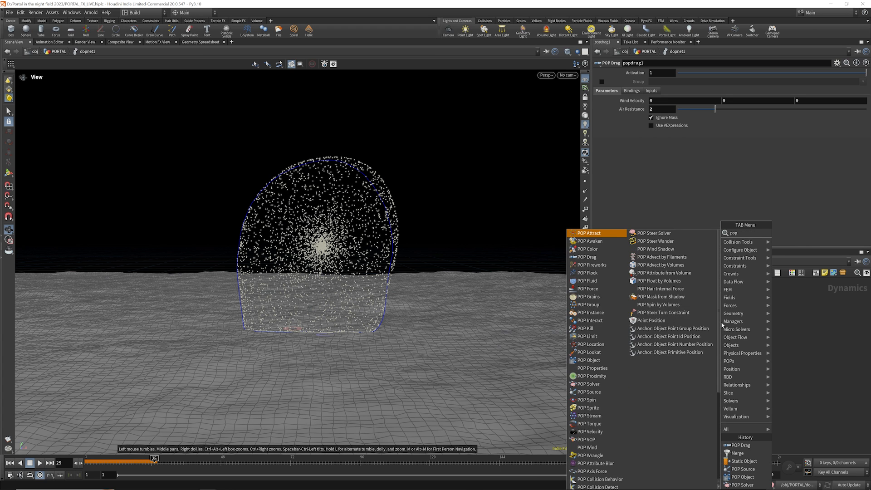
key("Return")
left_click(698, 328)
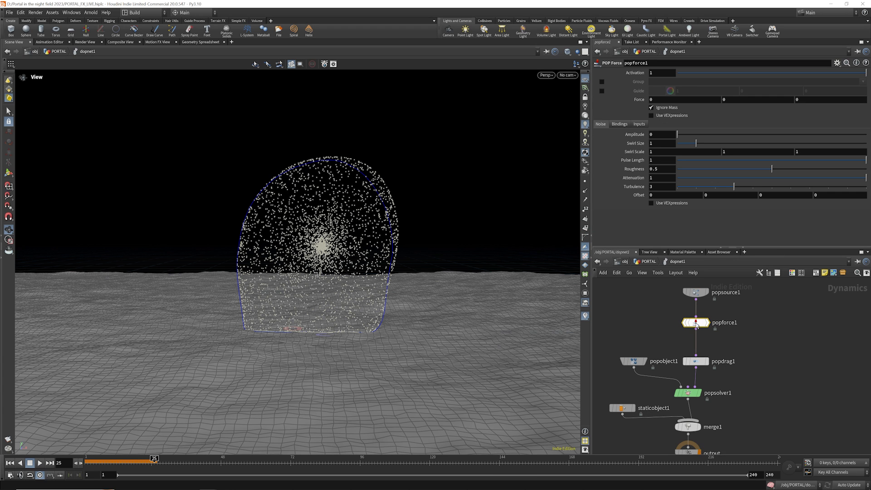
left_click(10, 463)
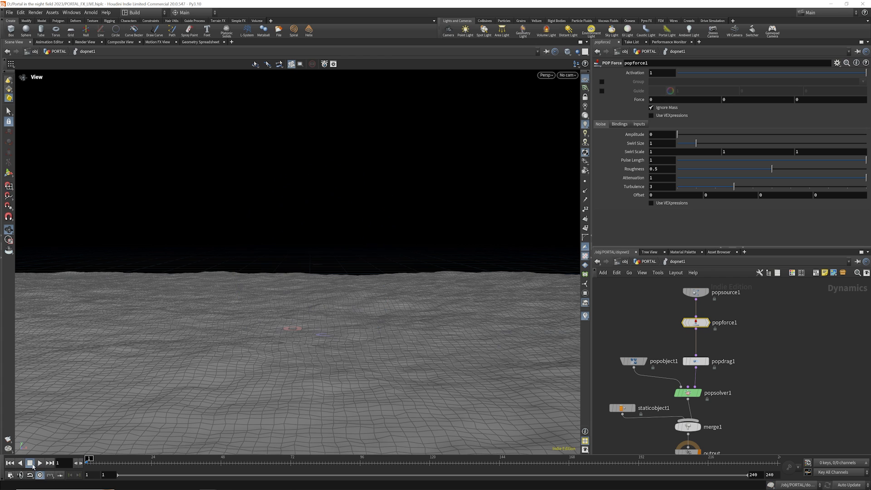
left_click(39, 462)
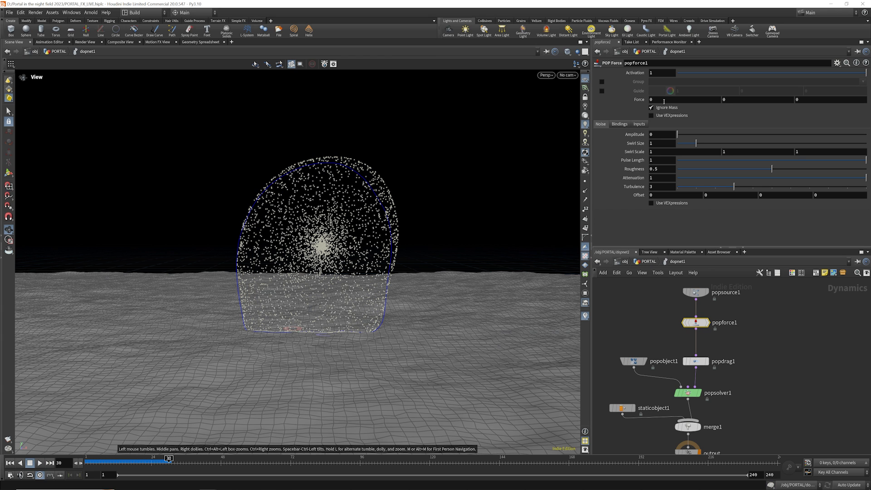
Set popforce1's noise Amplitude to 15 and replay the simulation from the first frame
left_click_drag(668, 135, 625, 136)
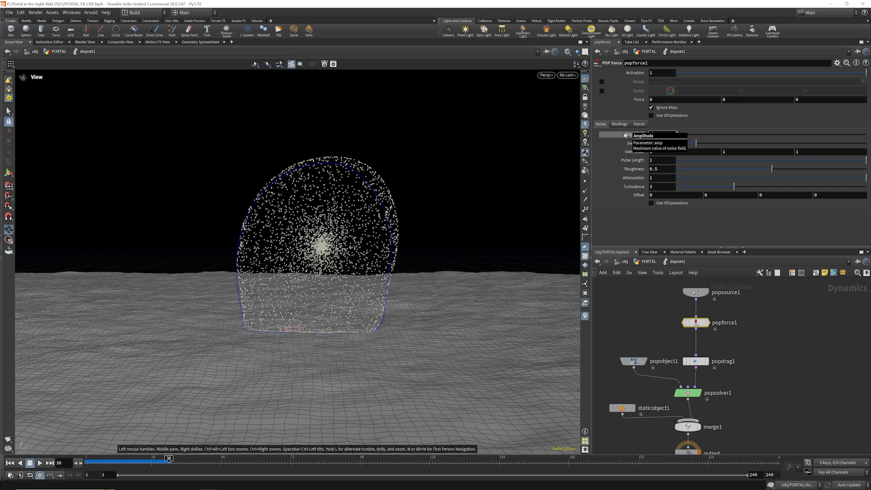
type("15")
key("Return")
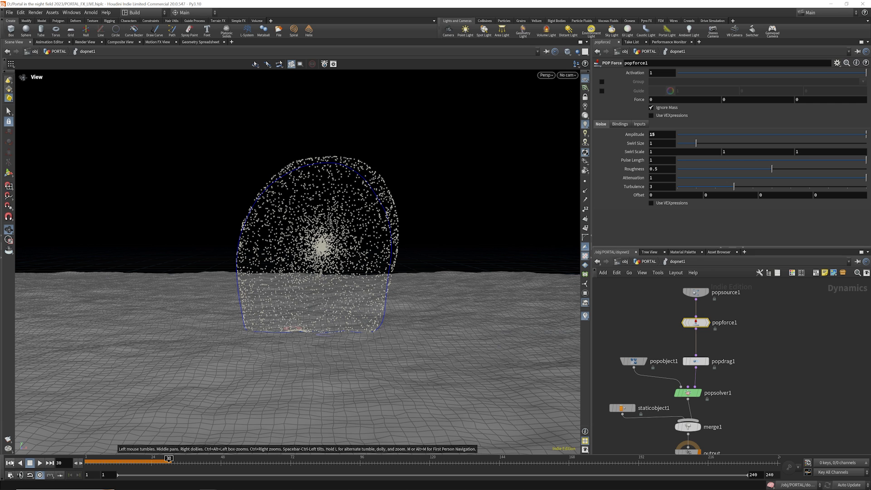
left_click(11, 462)
left_click(39, 462)
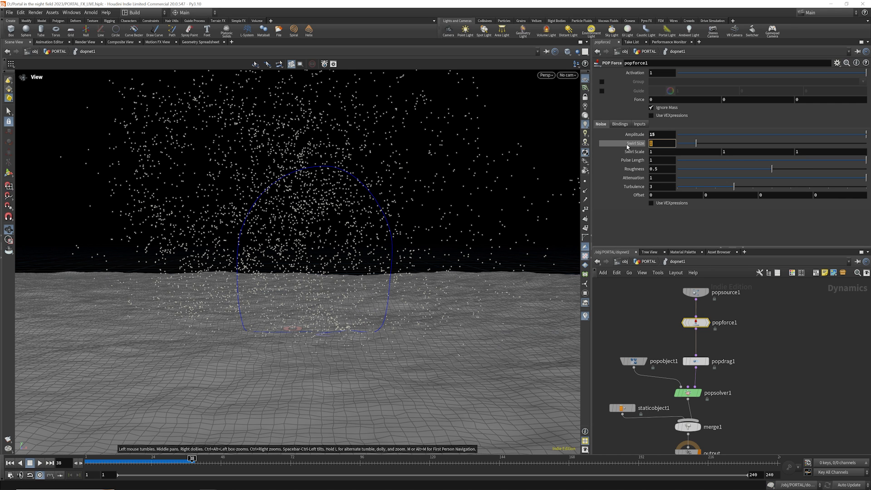
Set popforce1's Swirl Size to .4, Pulse Length to 2 and Roughness to 0.4, and replay the simulation
type(".4")
key("Return")
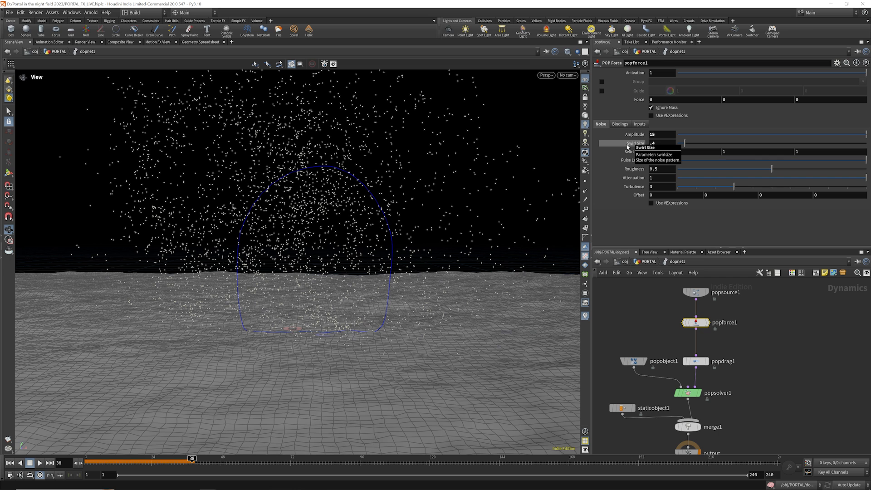
type("2")
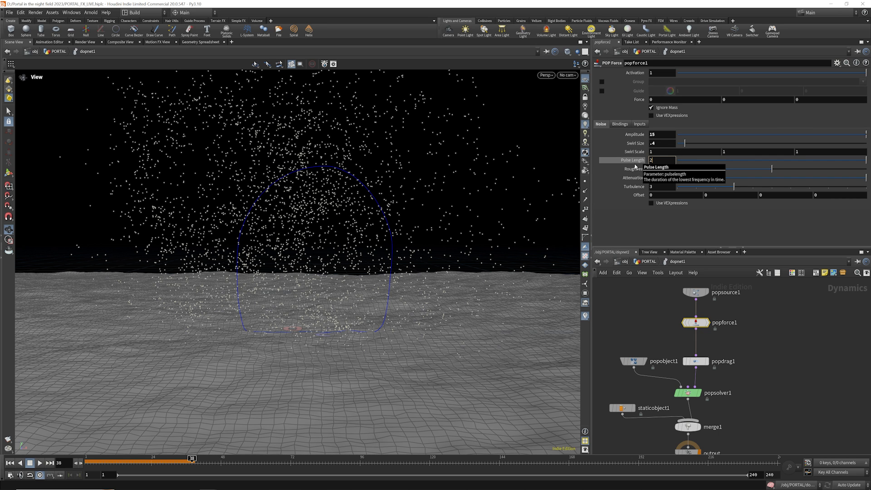
left_click(662, 168)
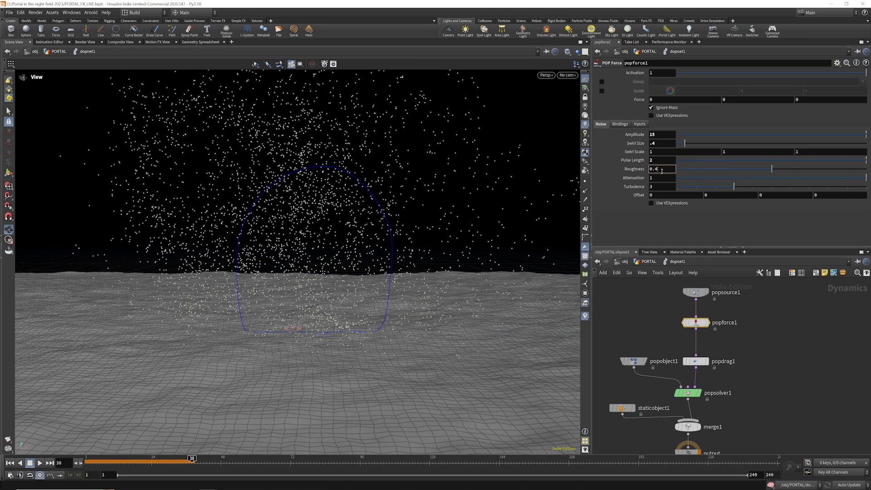
type("0.4")
key("Return")
left_click(10, 463)
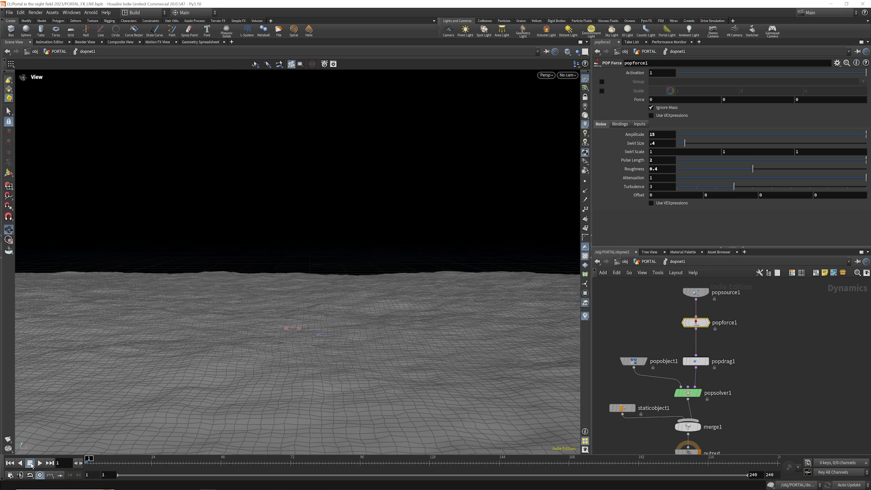
left_click(39, 463)
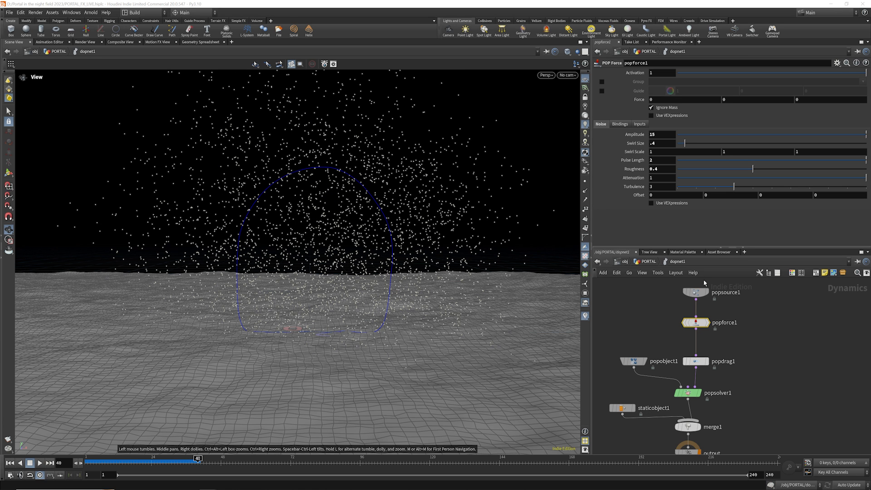
Duplicate popforce1 below itself in the chain, and rename the original SMALL_TURB and the copy BIG_TURB
left_click_drag(699, 324, 699, 343, "alt")
double_click(724, 322)
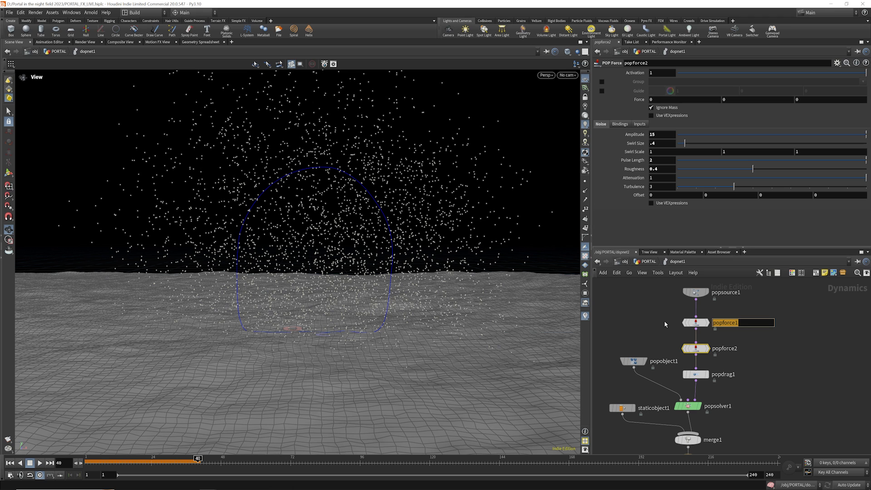
type("SMA")
type("LL_TURB")
double_click(733, 349)
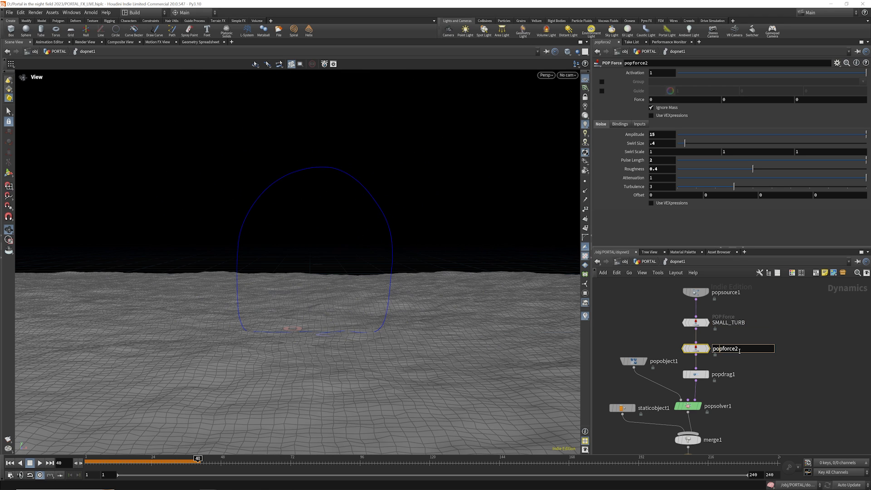
type("BIG_TURB")
key("Return")
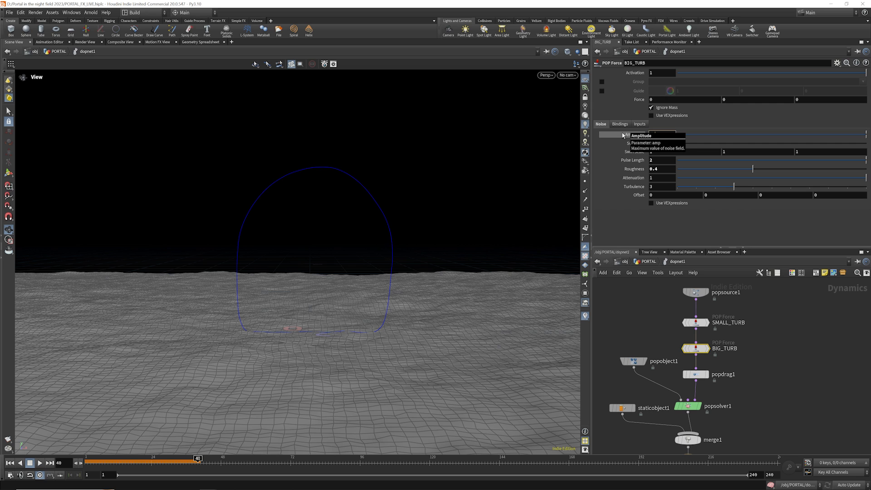
Set BIG_TURB's Amplitude to 30, Swirl Size to 1 and Roughness to 0.1, and replay the simulation from the first frame
key("Tab")
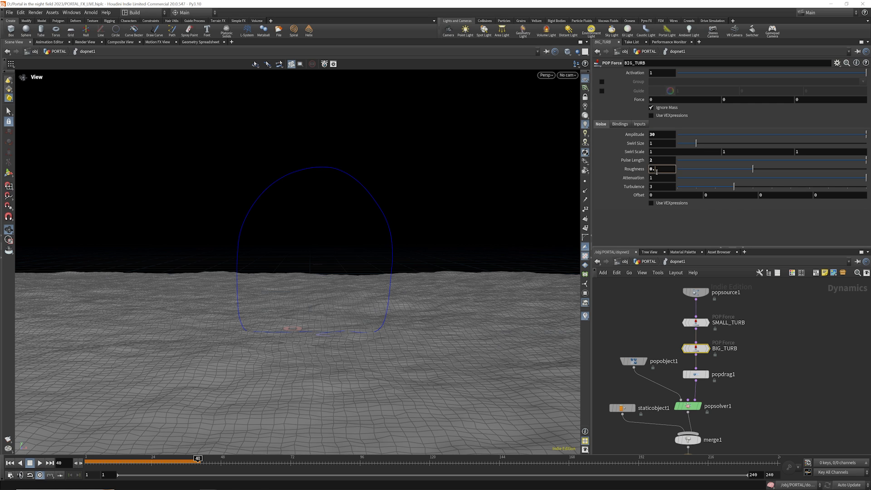
left_click(10, 463)
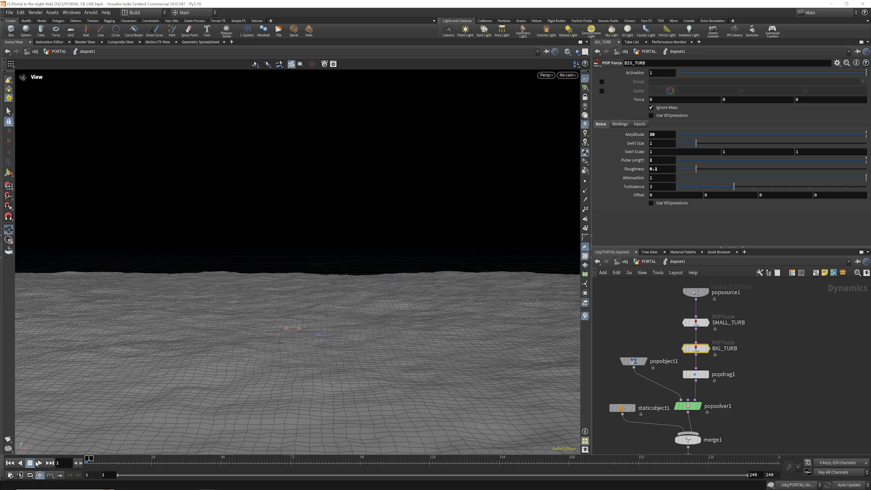
left_click(40, 463)
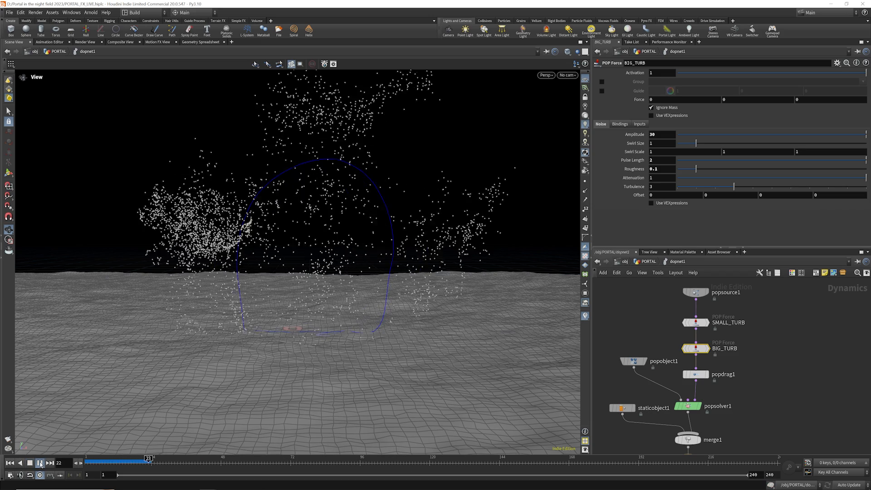
left_click(40, 462)
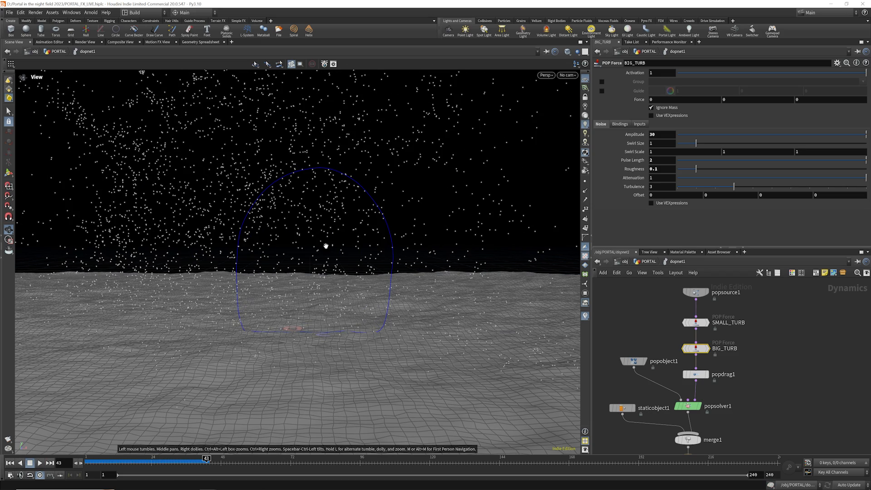
left_click_drag(86, 459, 194, 460)
Move the source and turbulence nodes up, insert a POP VOP node between BIG_TURB and popdrag1, and enter its network
scroll(707, 363, "down", 2)
left_click_drag(677, 287, 703, 308)
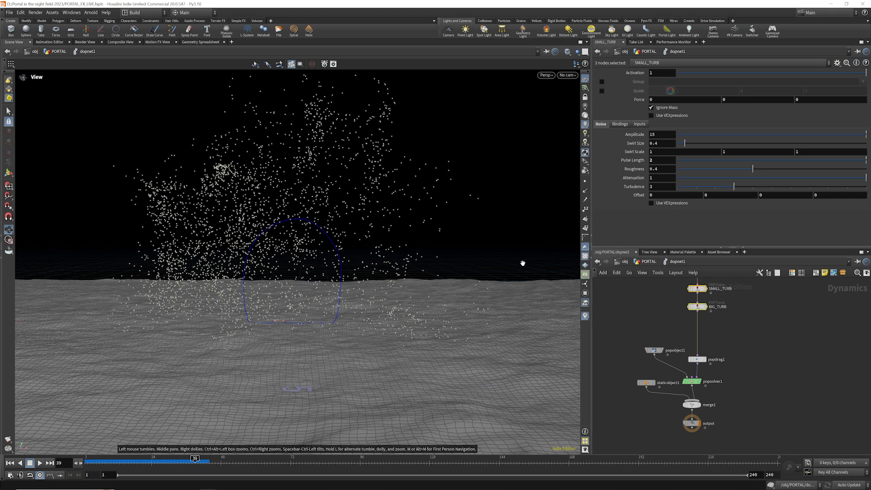
left_click(717, 331)
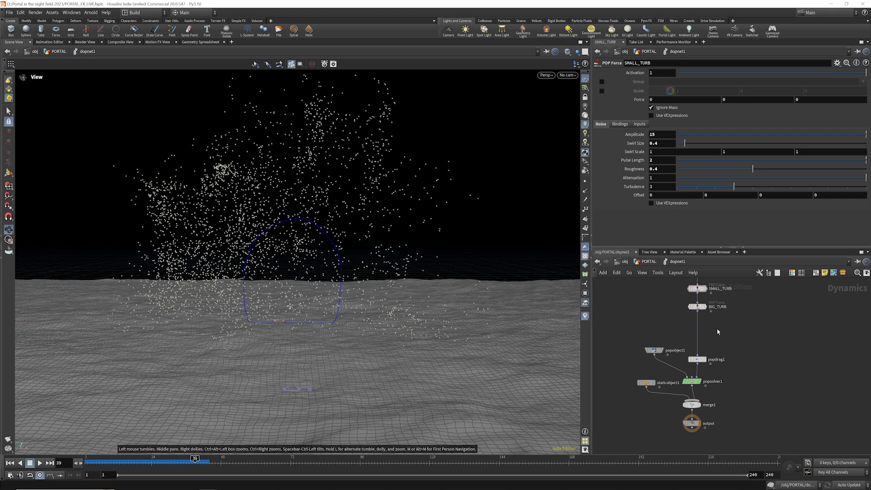
key("Tab")
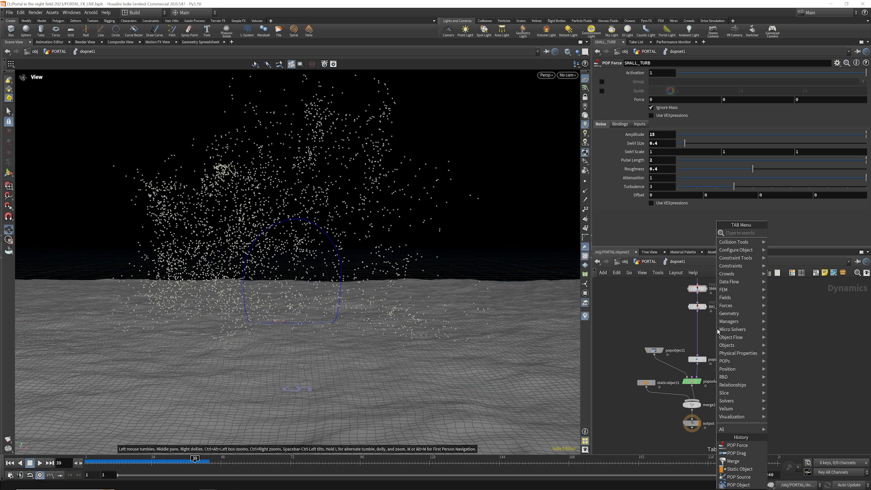
type("popvop")
key("Return")
left_click(699, 335)
double_click(701, 336)
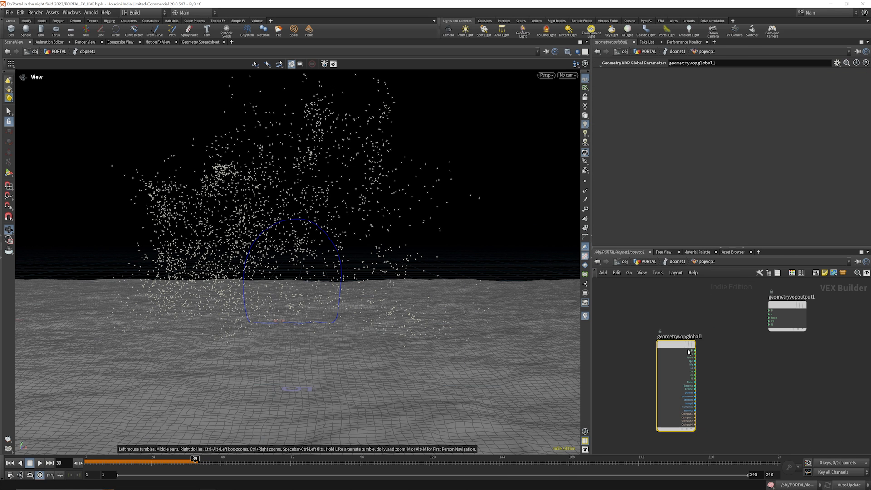
Try wiring geometryvopglobal1's P output into geometryvopoutput1's v input, replaying the simulation from the first frame
left_click_drag(676, 336, 645, 330)
scroll(664, 344, "up", 3)
left_click(657, 330)
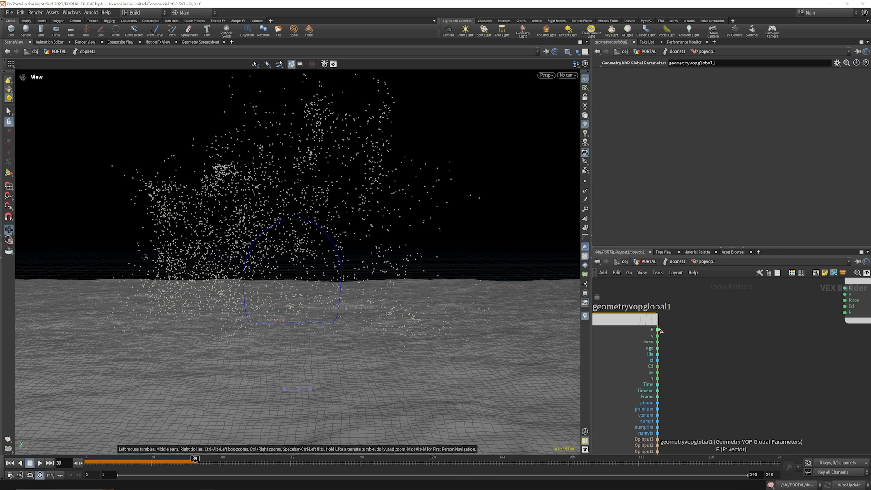
left_click(845, 295)
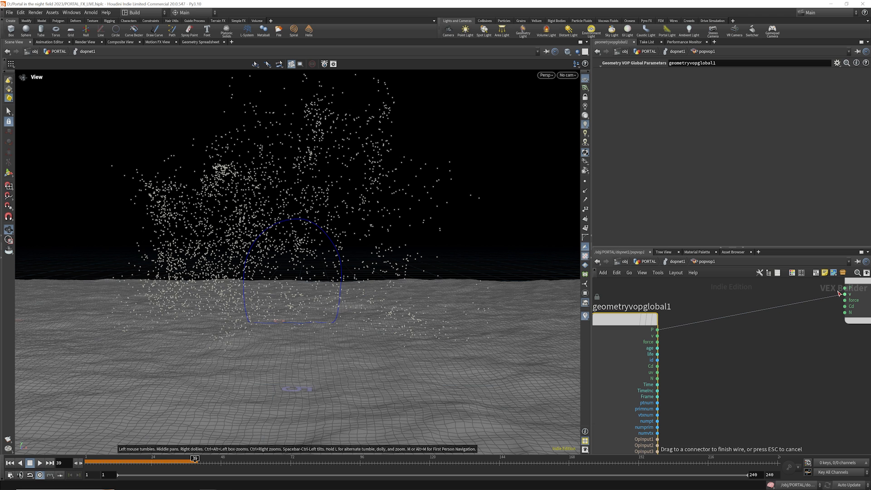
left_click(10, 462)
left_click(40, 463)
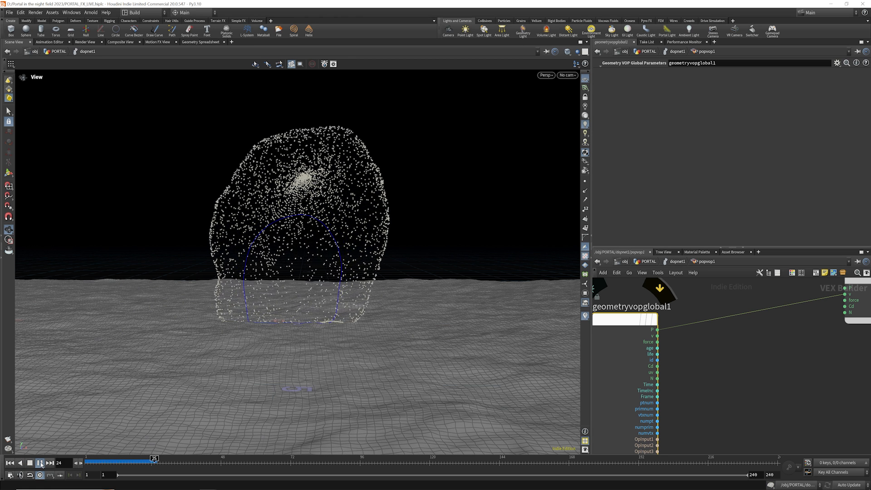
scroll(689, 308, "down", 3)
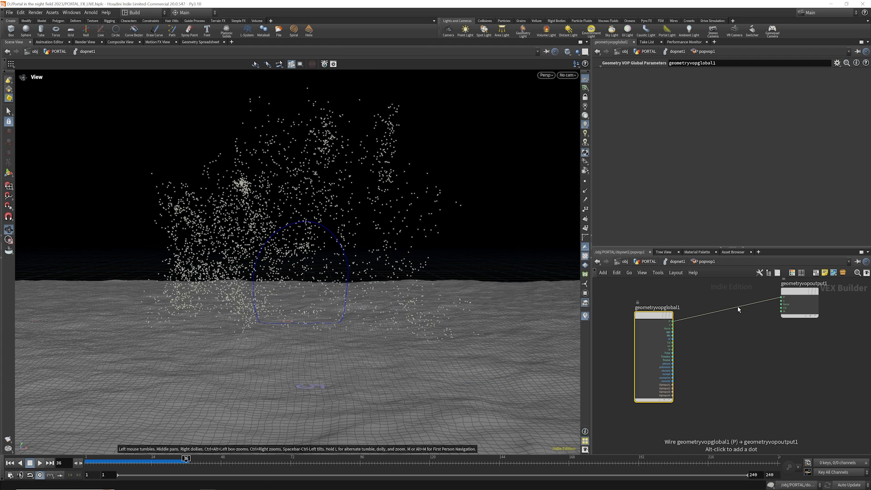
left_click_drag(773, 300, 781, 301)
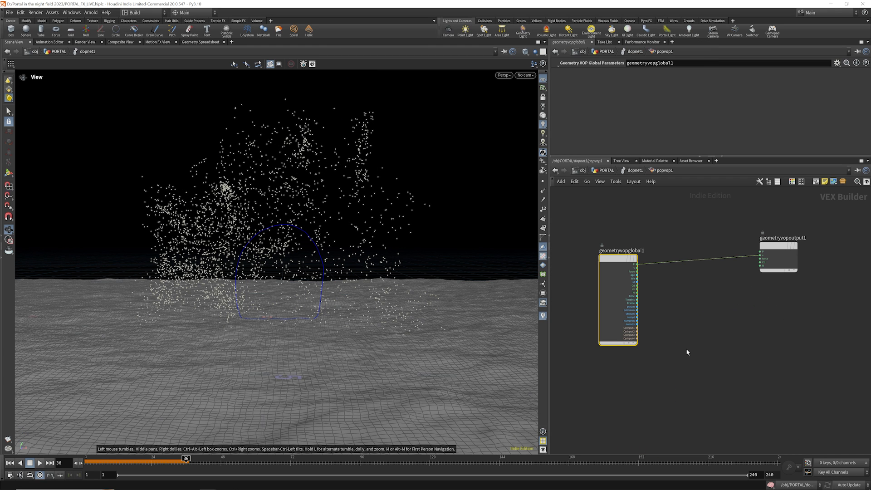
Add an XYZ Distance node and wire geometryvopglobal1's OpInput1 into its input and P into its pos
left_click(679, 341)
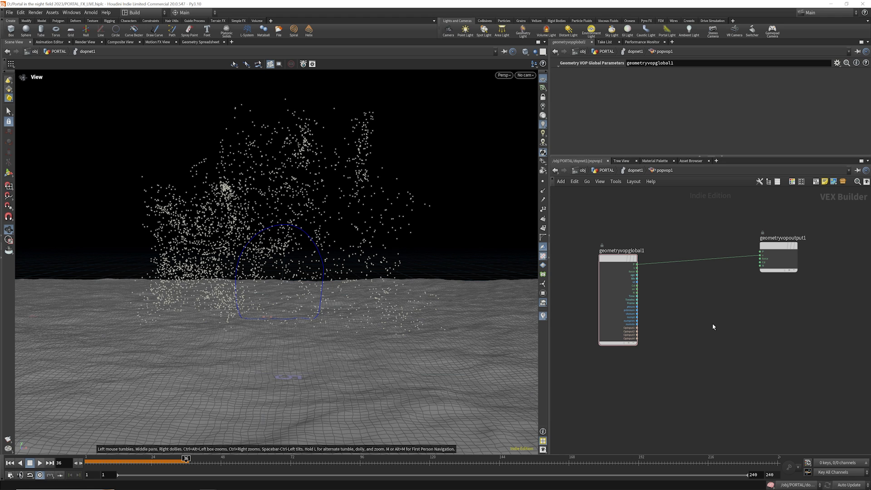
key("Tab")
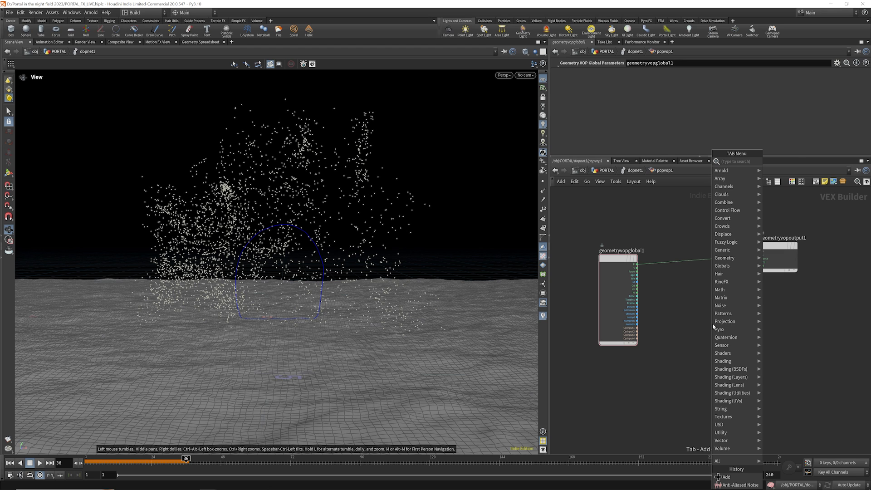
type("xyz")
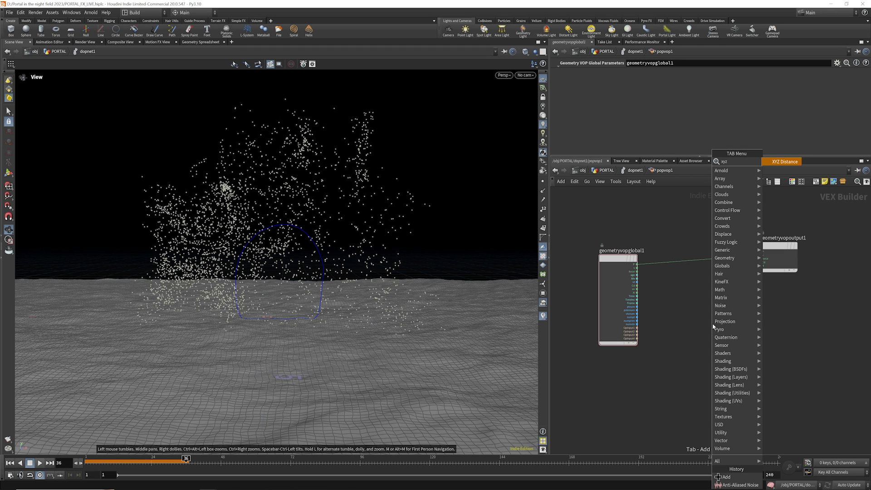
left_click(786, 164)
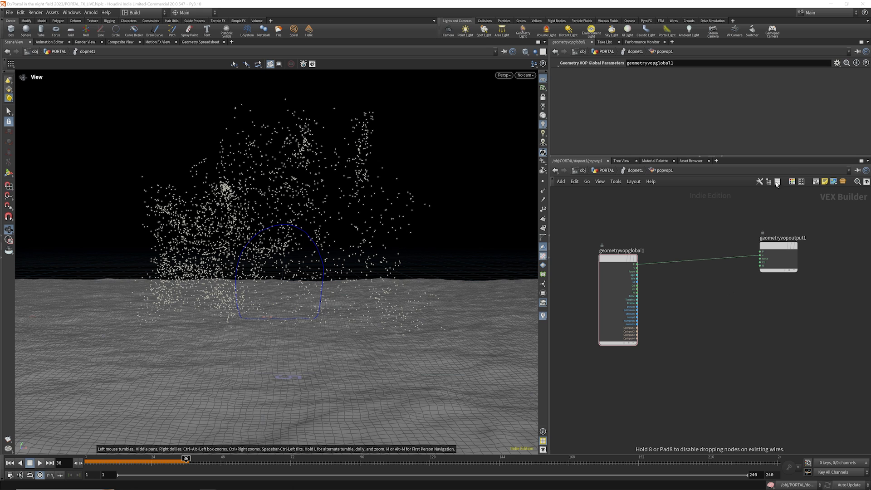
left_click(694, 363)
left_click_drag(637, 327, 637, 263)
middle_click_drag(727, 320, 662, 285)
Add a Primitive Attribute node beside xyzdist1 with its Attribute set to N
key("Tab")
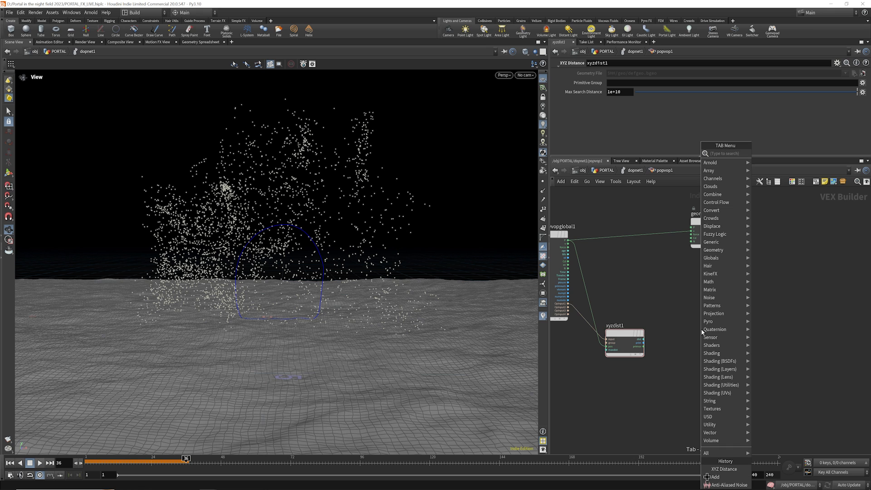
type("pri")
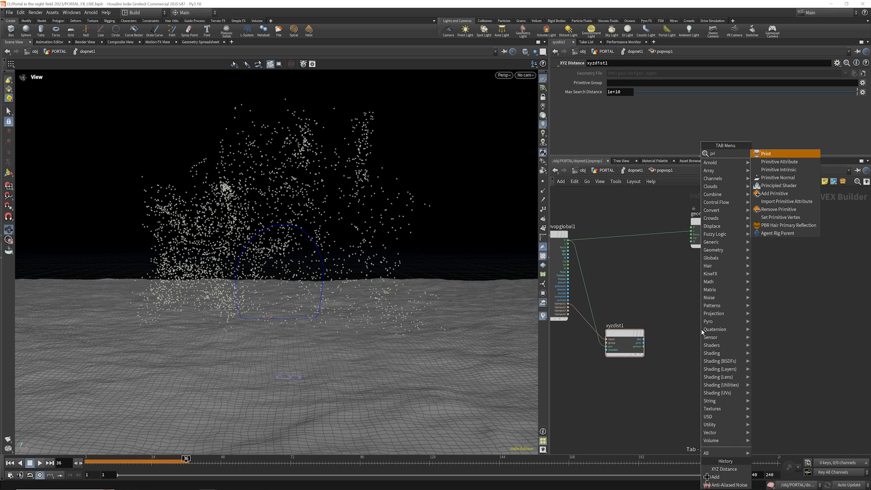
type("m")
left_click(774, 154)
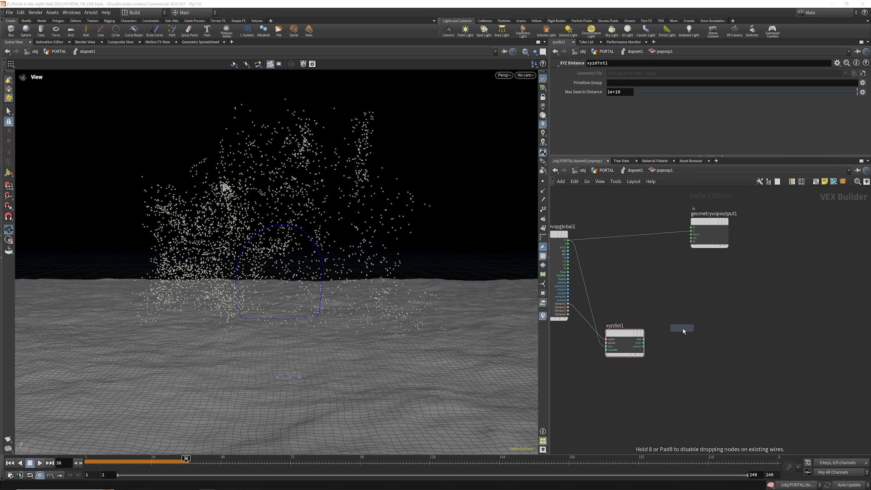
left_click(684, 331)
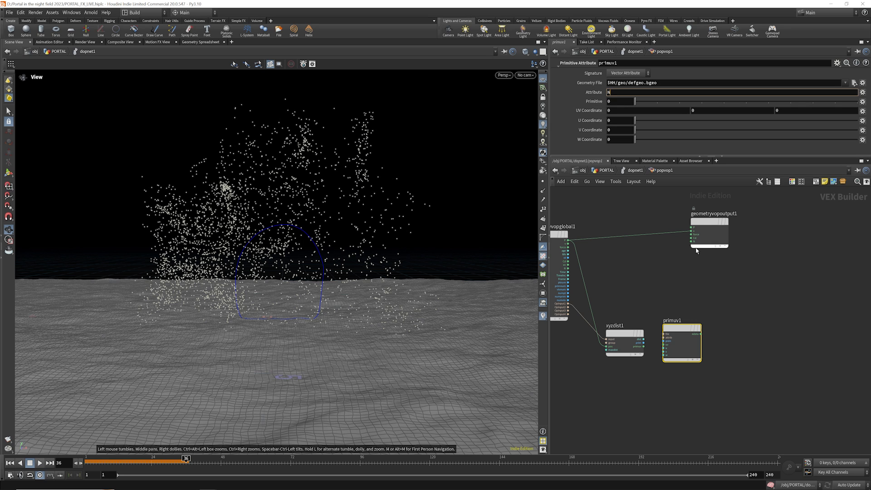
left_click_drag(685, 336, 694, 337)
Wire OpInput1 into primuv1's file input, and xyzdist1's prim and primuv outputs into its prim and uv inputs
left_click(568, 303)
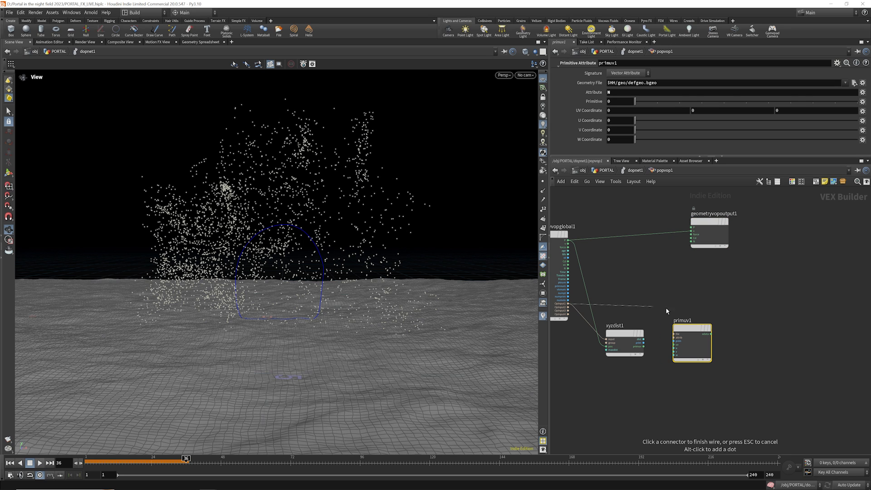
left_click(683, 335)
scroll(653, 343, "up", 3)
left_click(629, 343)
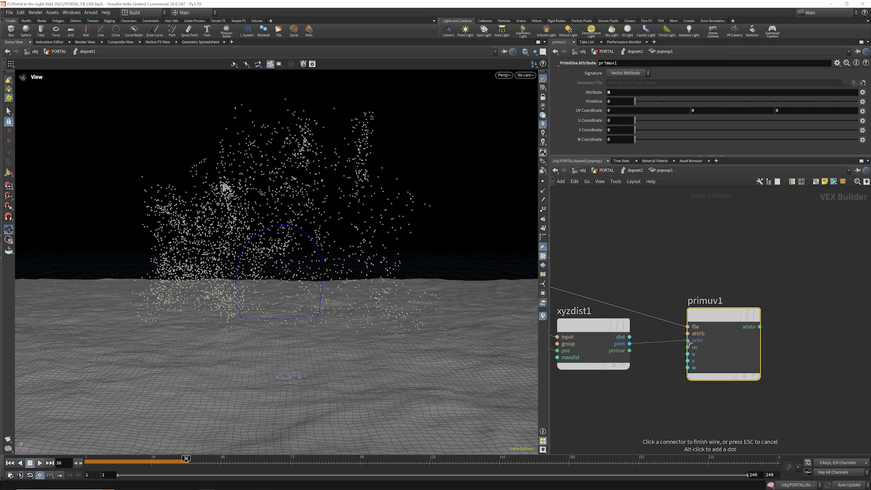
left_click(688, 340)
left_click(629, 350)
left_click(687, 347)
Place an Add node after primuv1 and feed it primuv1's adata and geometryvopglobal1's v
scroll(654, 323, "down", 5)
key("Tab")
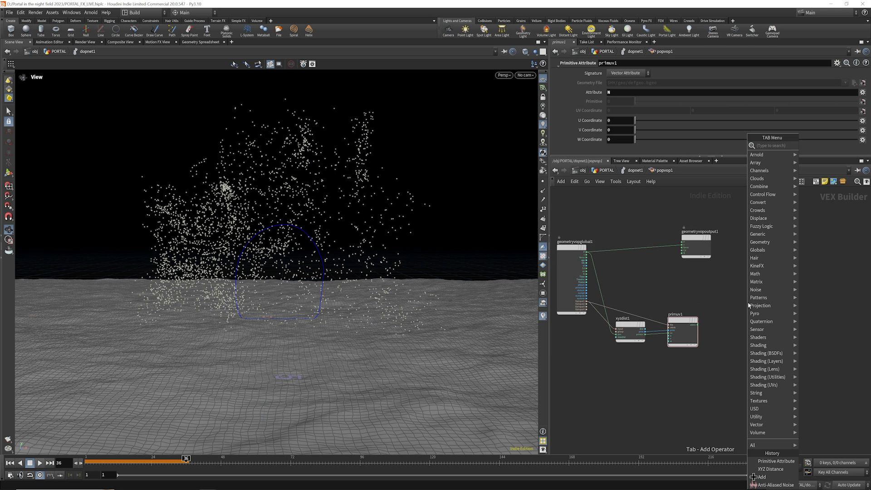
type("add")
left_click(811, 146)
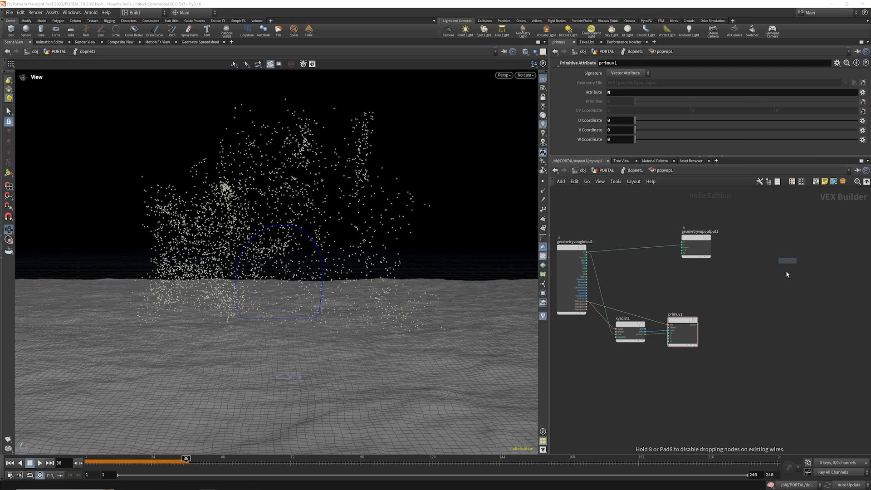
left_click(753, 320)
scroll(697, 325, "up", 4)
left_click(698, 325)
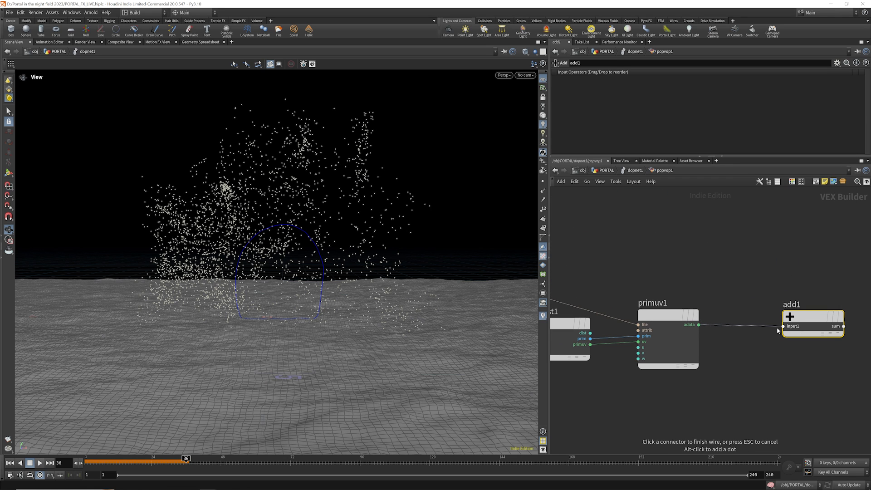
left_click(780, 327)
left_click(783, 332)
scroll(763, 311, "down", 4)
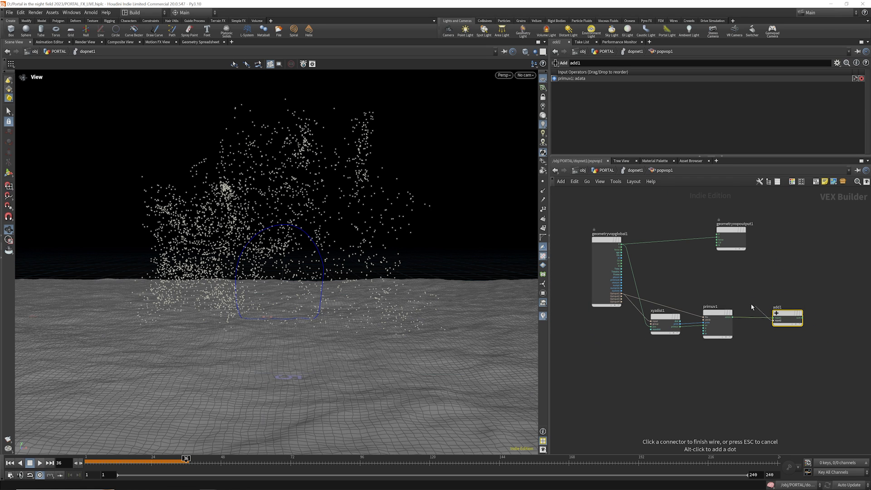
left_click(623, 246)
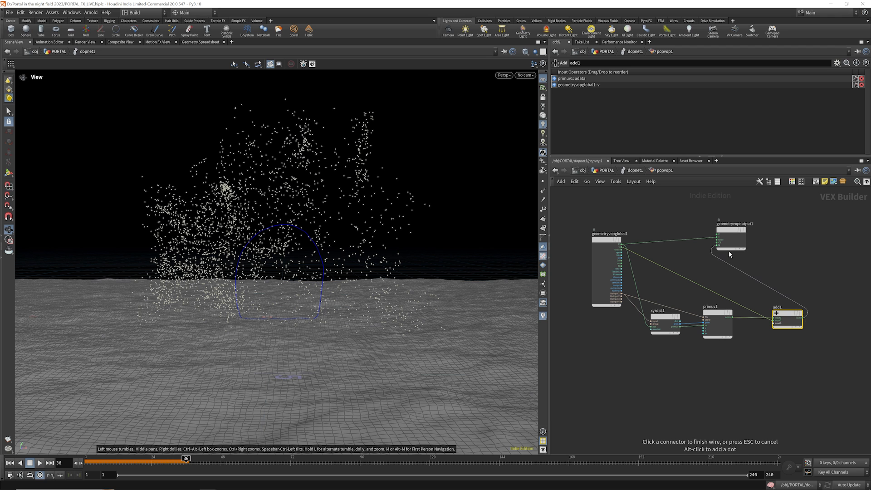
Wire add1's sum into geometryvopoutput1's v and replay the simulation from the first frame
left_click(715, 238)
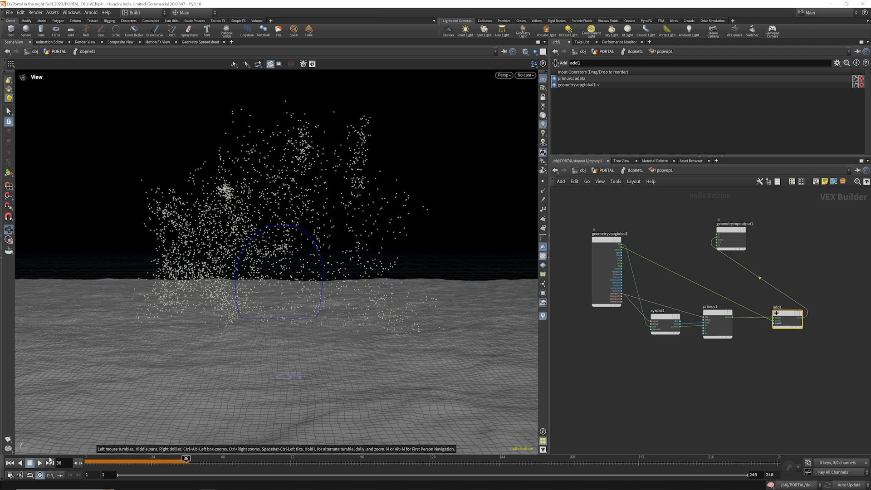
left_click(10, 463)
left_click(40, 462)
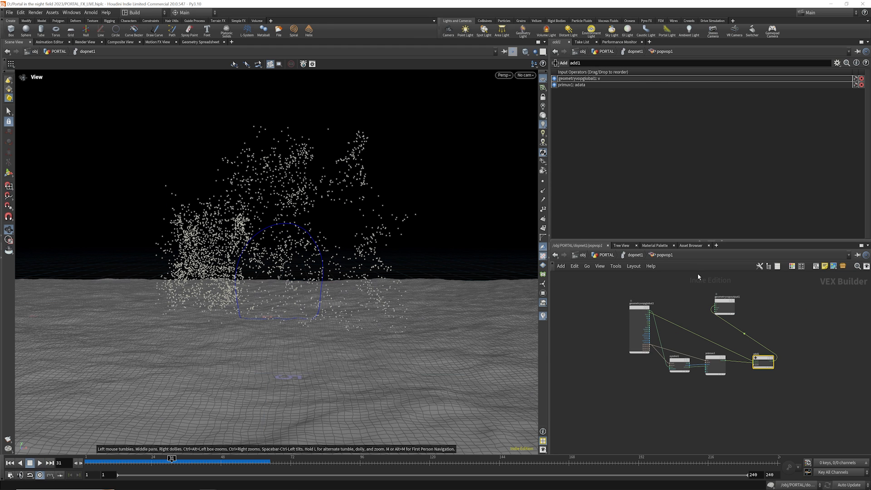
Return to the DOP network and set popvop1's Input 1 to First Context Geometry
left_click(635, 255)
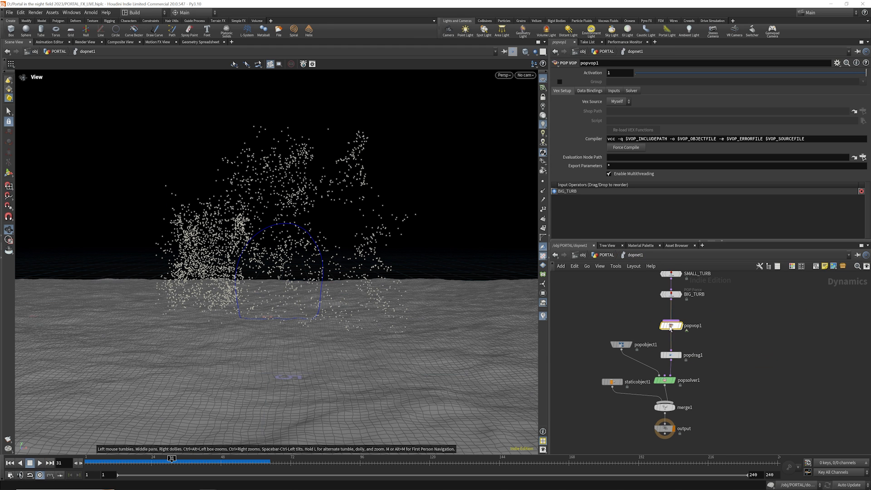
left_click(614, 91)
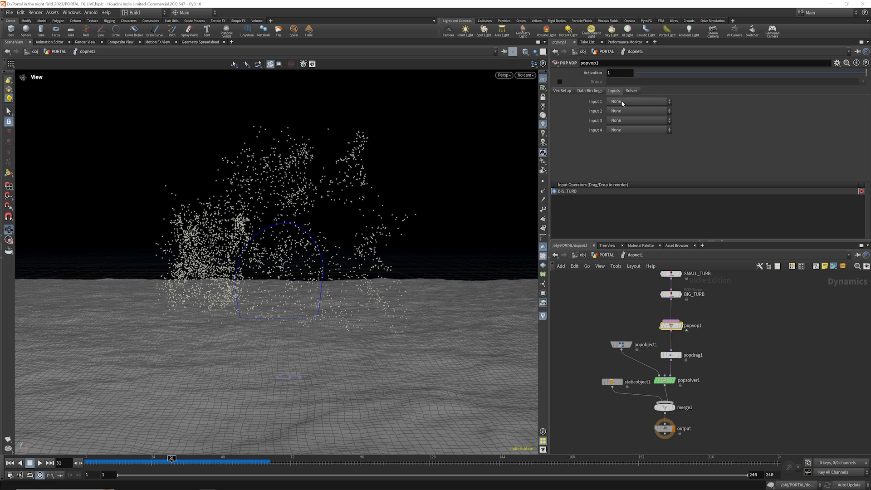
left_click(622, 102)
left_click(632, 141)
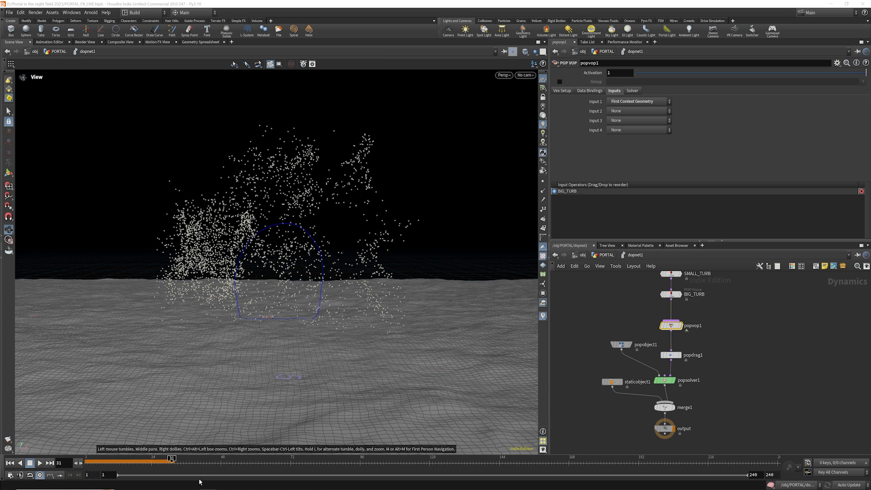
Replay the particle simulation from the first frame to check how the N-based velocity moves the particles
left_click(10, 463)
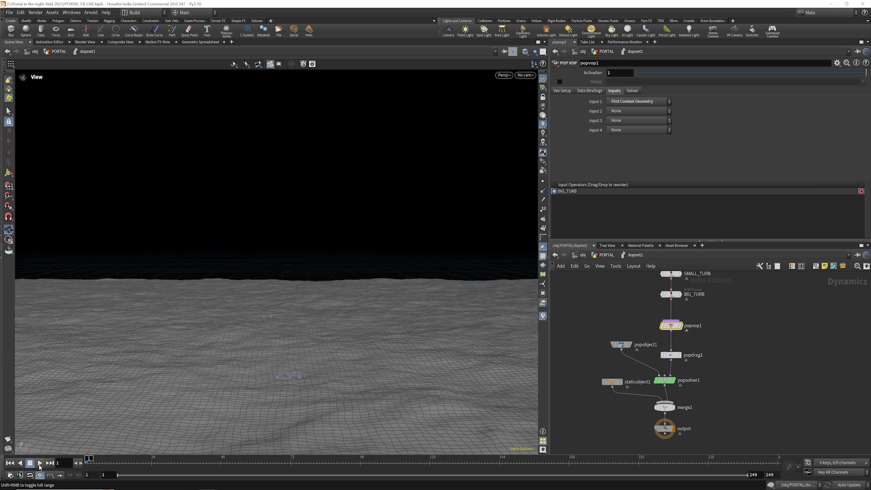
left_click(39, 465)
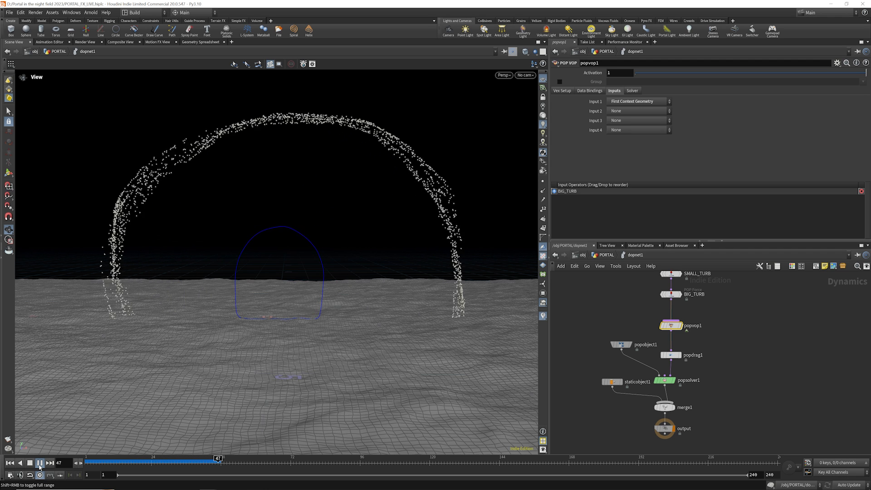
left_click(39, 463)
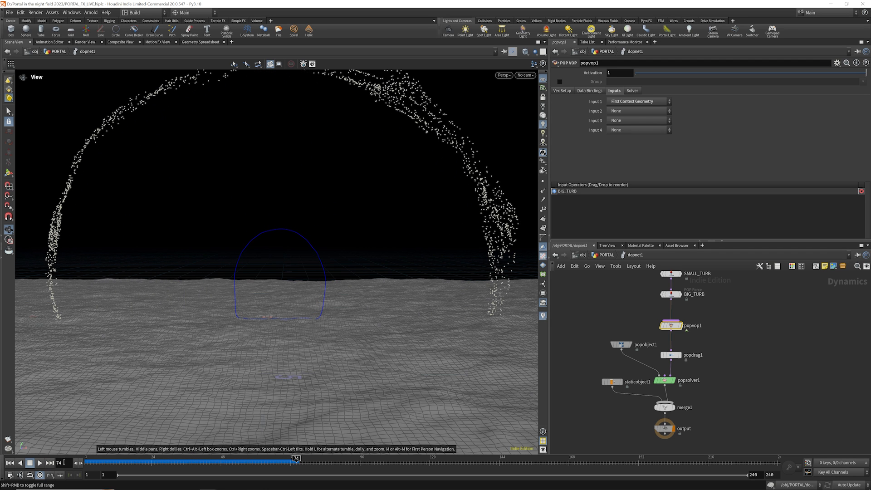
left_click(10, 462)
left_click(39, 462)
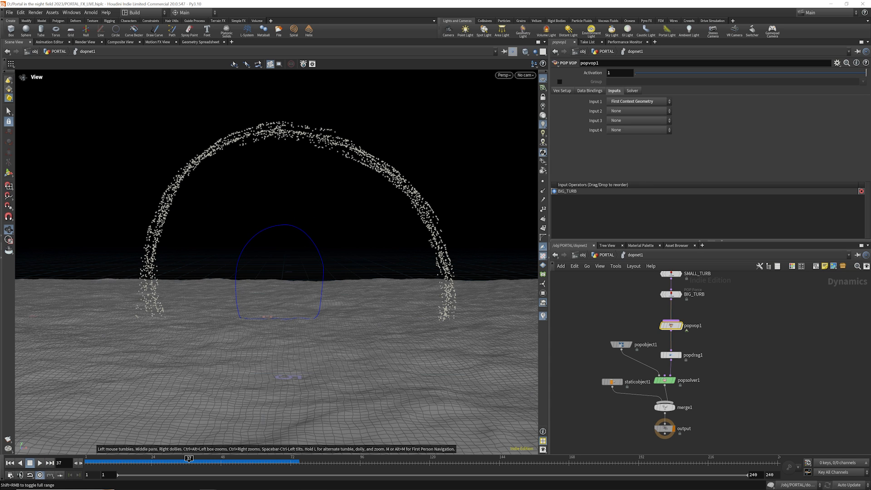
Go inside popvop1 and add a Random node to the VOP network
double_click(670, 325)
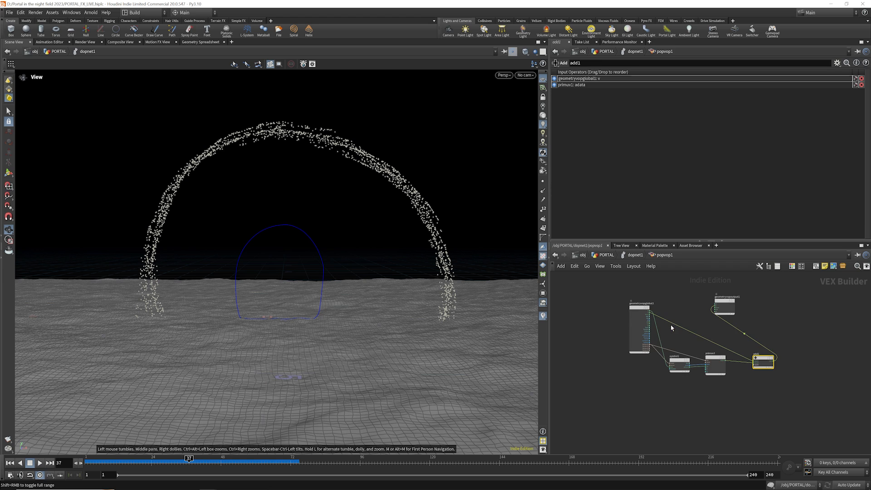
scroll(715, 321, "up", 5)
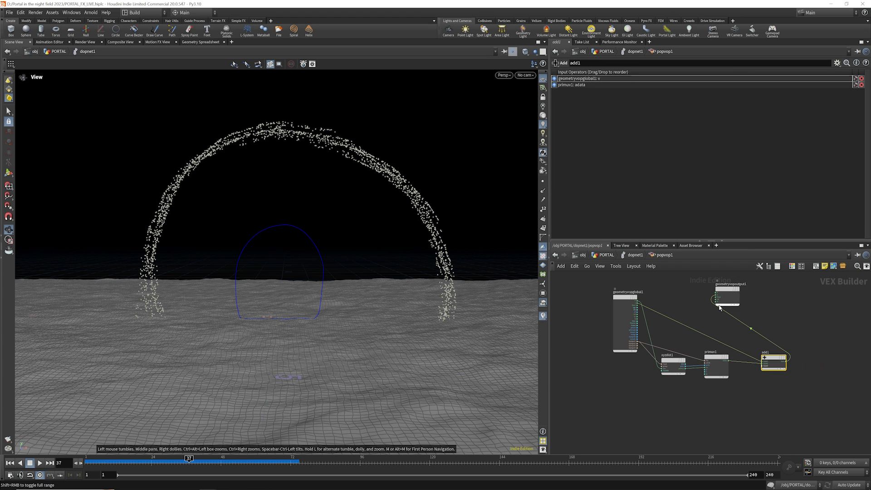
scroll(697, 369, "down", 8)
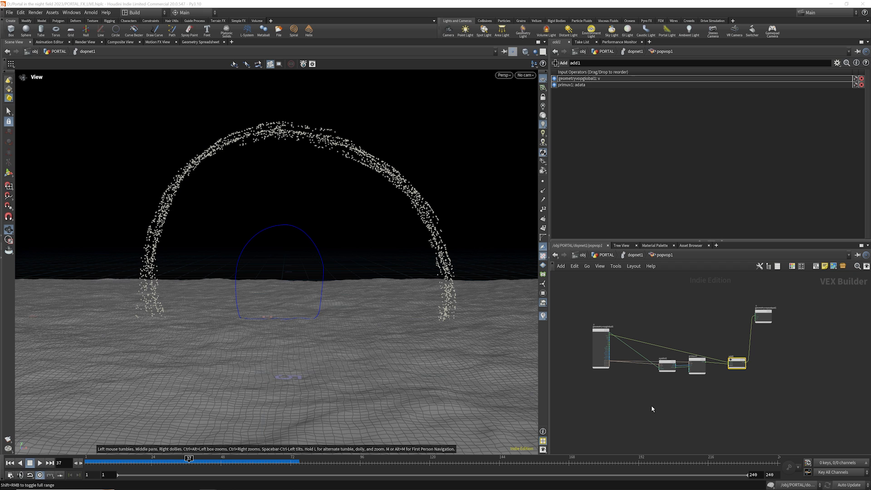
key("Tab")
type("ran")
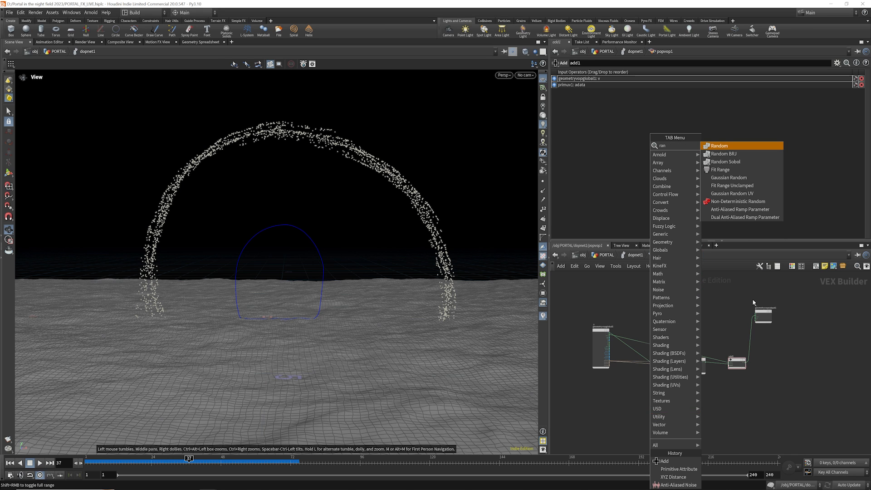
key("Return")
Wire geometryvopglobal1's ptnum into random1's pos input and position random1 below xyzdist1
scroll(607, 339, "up", 6)
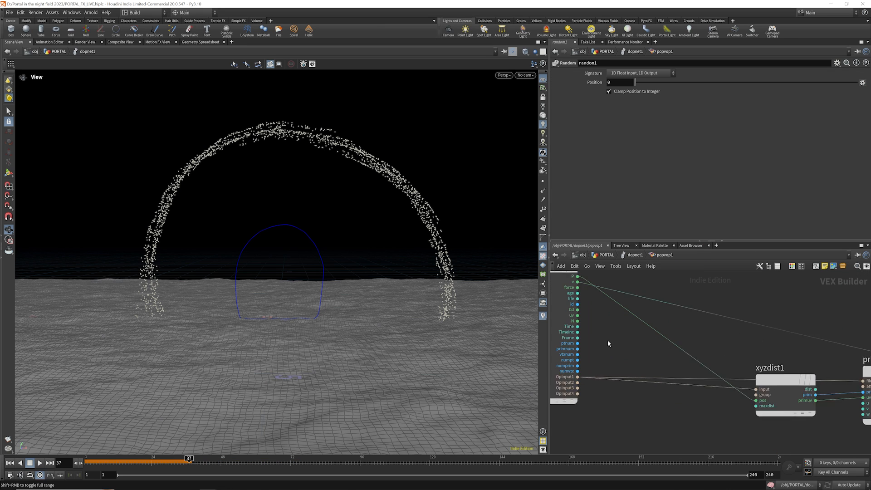
left_click(575, 342)
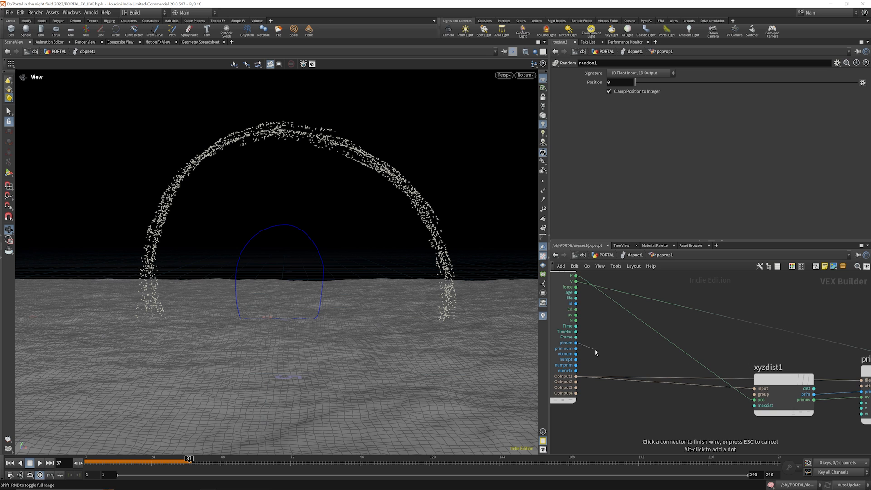
scroll(595, 349, "down", 5)
scroll(671, 403, "up", 5)
left_click(694, 403)
left_click_drag(693, 404, 669, 403)
Place a Fit Range node after random1 and connect random1's rand output to its val input
left_click(754, 405)
key("Tab")
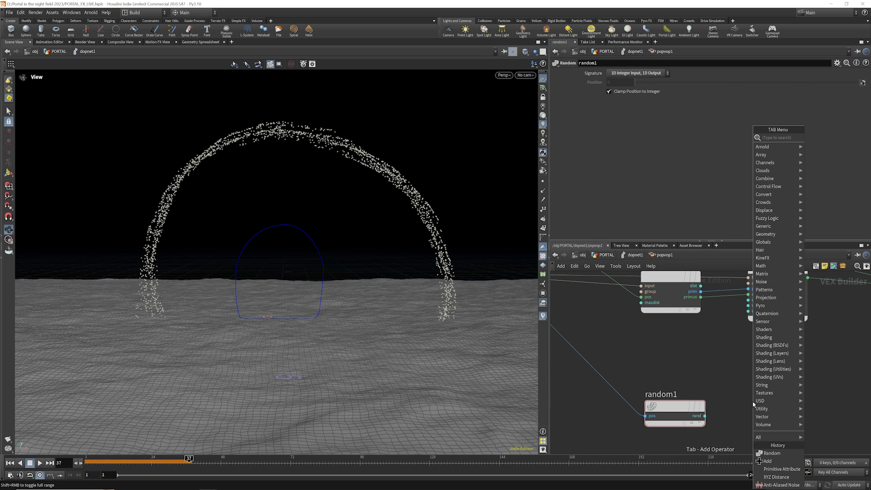
type("fit")
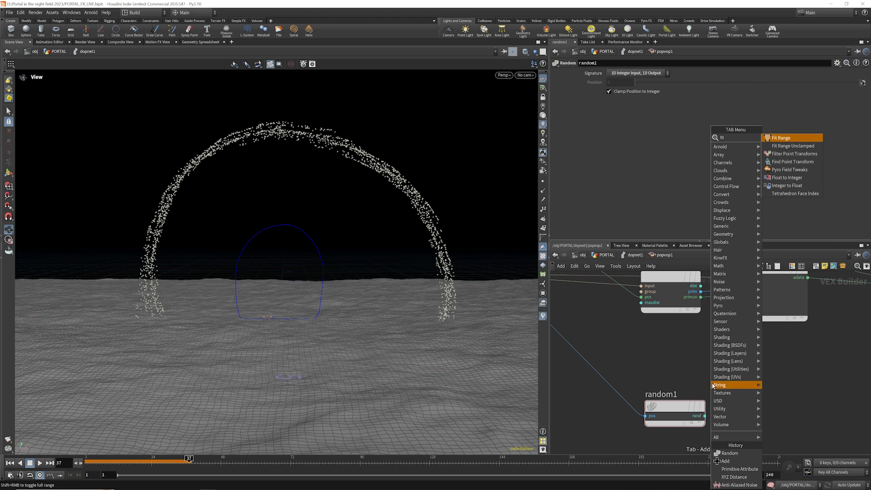
left_click(787, 138)
left_click(761, 404)
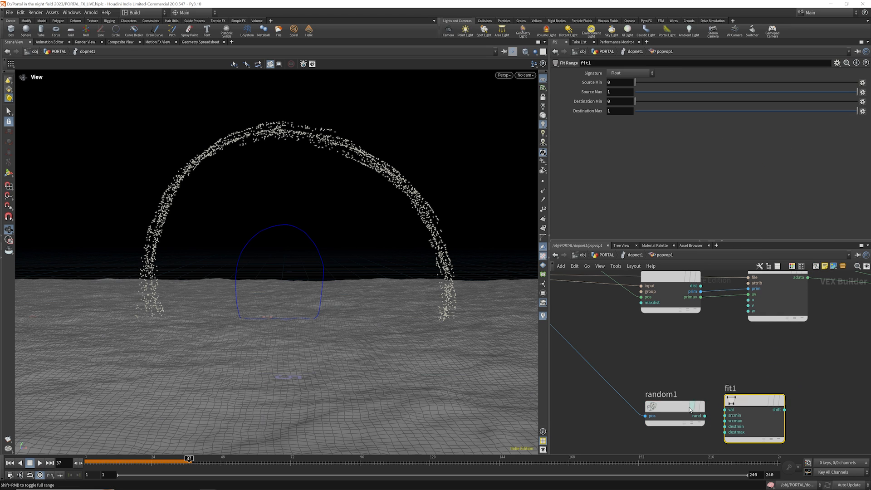
left_click(674, 410)
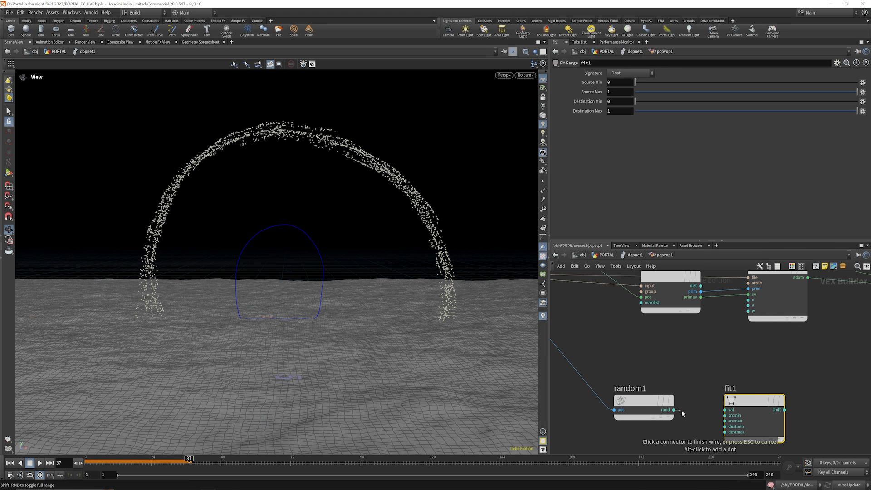
left_click(724, 410)
Connect fit1's shift output to geometryvopoutput1
scroll(688, 380, "down", 3)
scroll(728, 389, "down", 3)
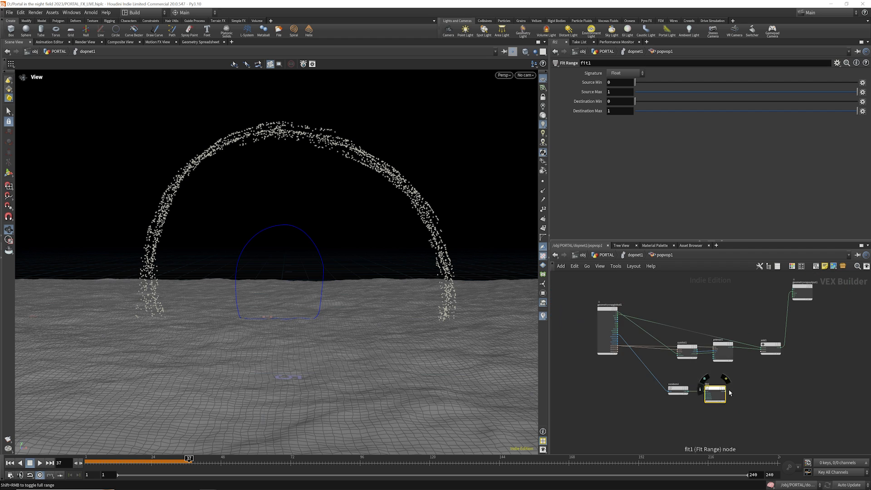
scroll(730, 390, "up", 3)
left_click(722, 392)
scroll(733, 402, "down", 3)
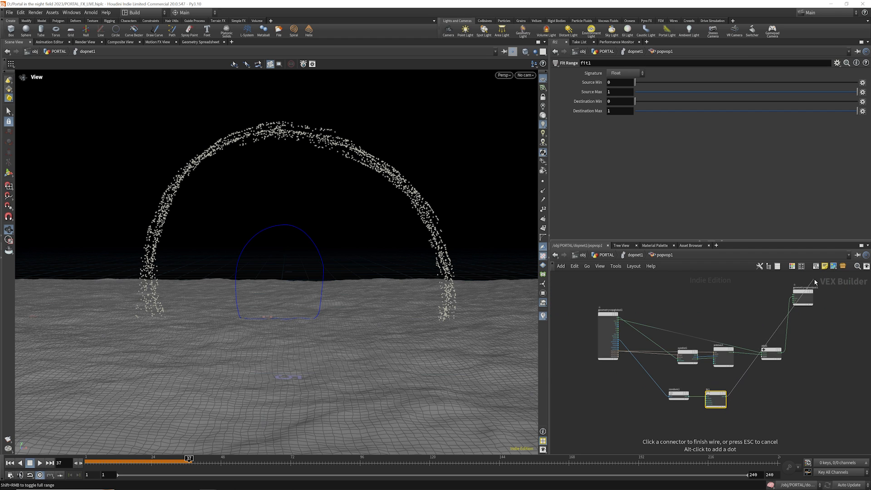
scroll(777, 309, "up", 5)
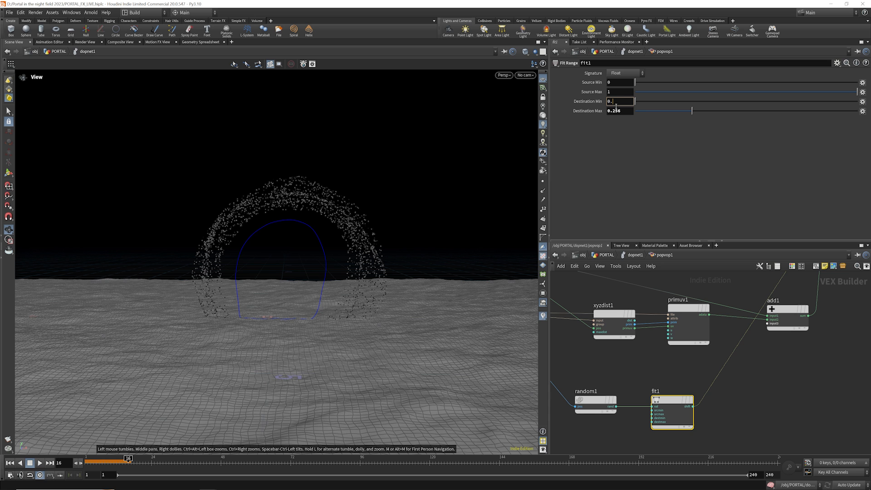
Set fit1's Destination Min to 0.2 and Destination Max to 0.4
key("Return")
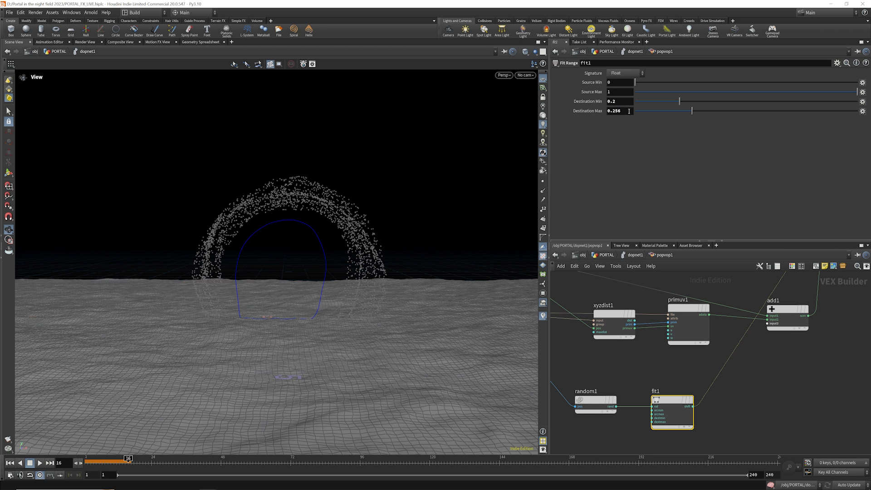
type("4")
key("Return")
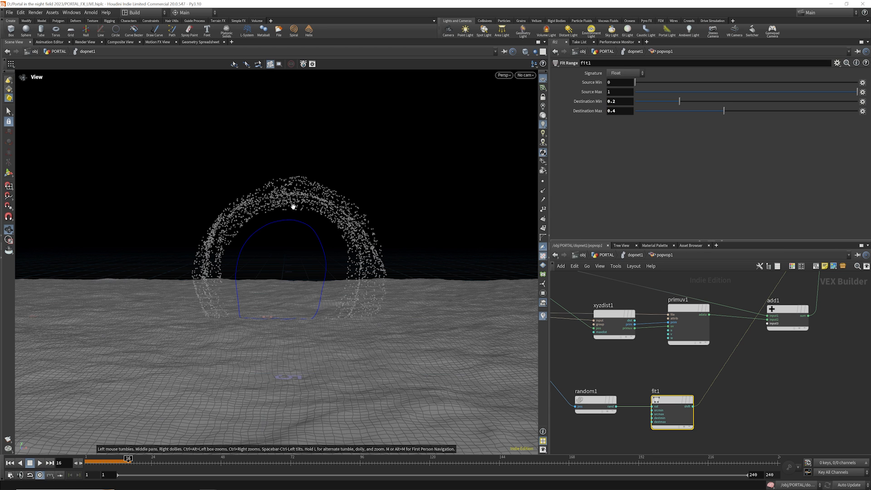
Insert a Multiply node between add1 and geometryvopoutput1, feed it fit1's shift, and replay the simulation from the first frame
scroll(290, 200, "up", 5)
scroll(288, 199, "down", 5)
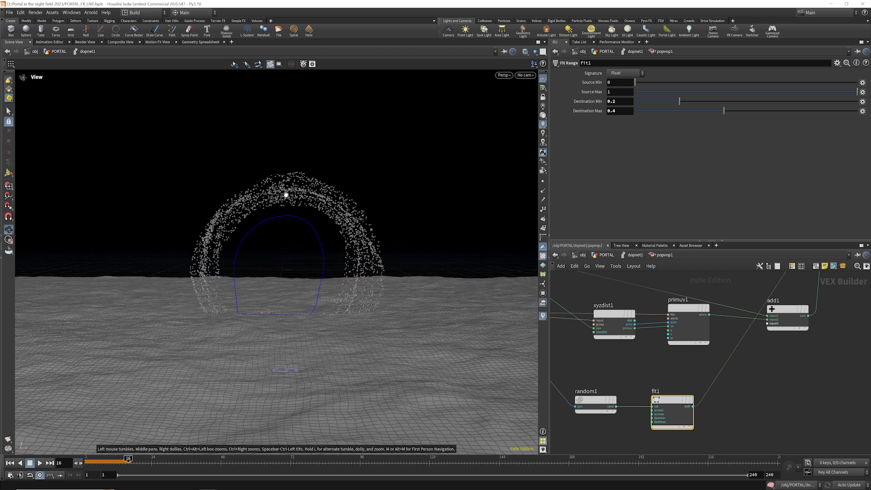
scroll(646, 373, "down", 3)
key("Tab")
type("mu")
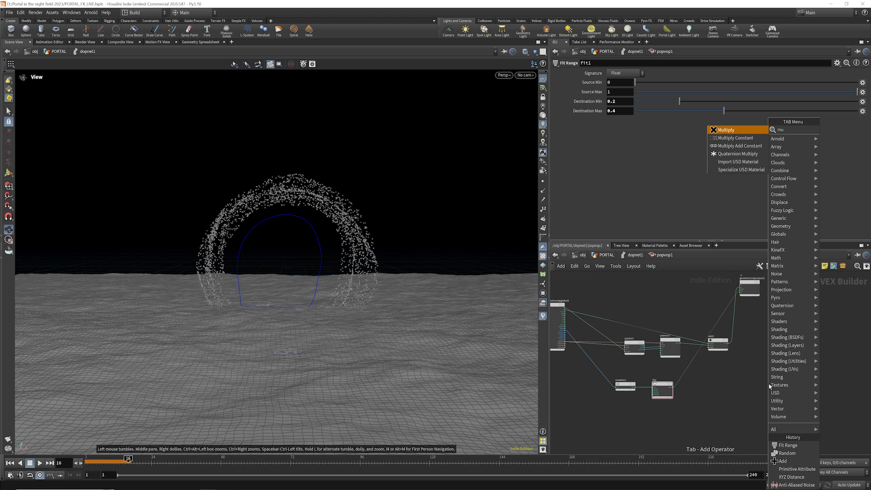
key("Return")
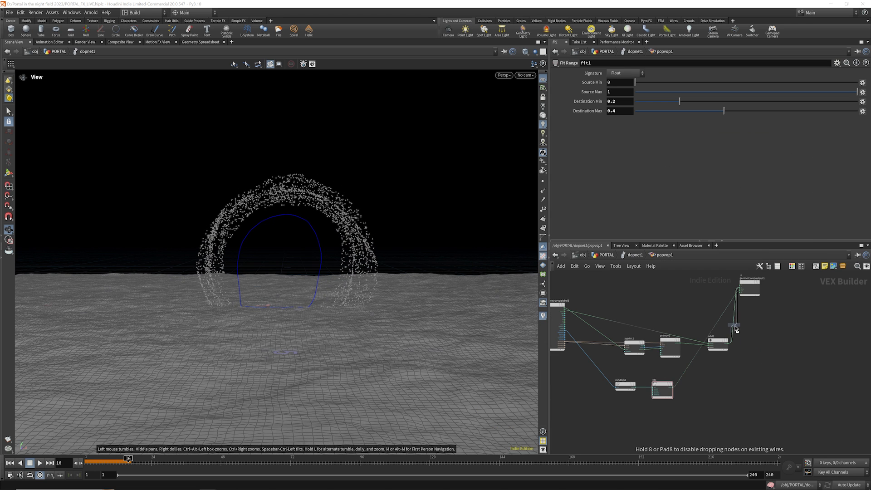
left_click(734, 325)
left_click_drag(734, 327, 758, 336)
left_click_drag(673, 386, 714, 334)
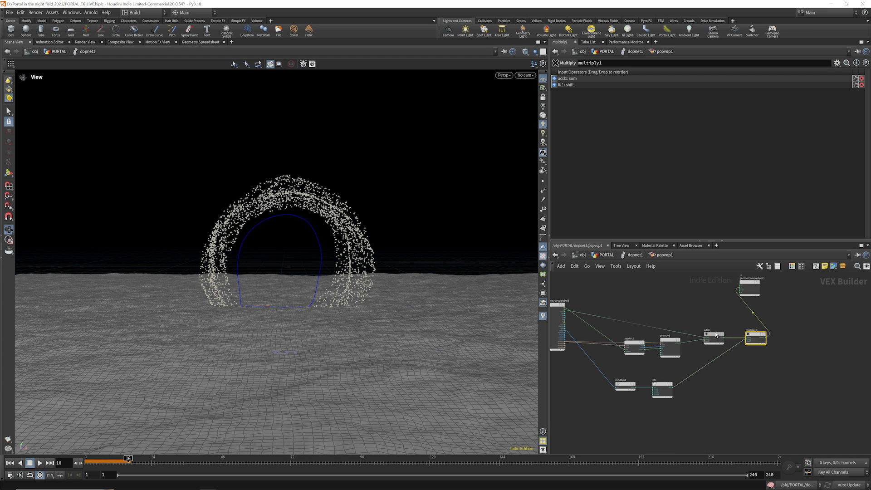
left_click(12, 463)
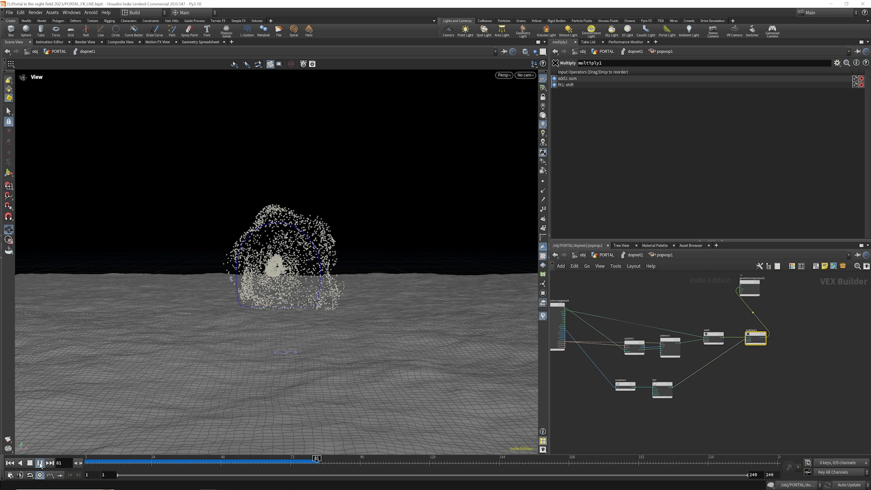
left_click(40, 463)
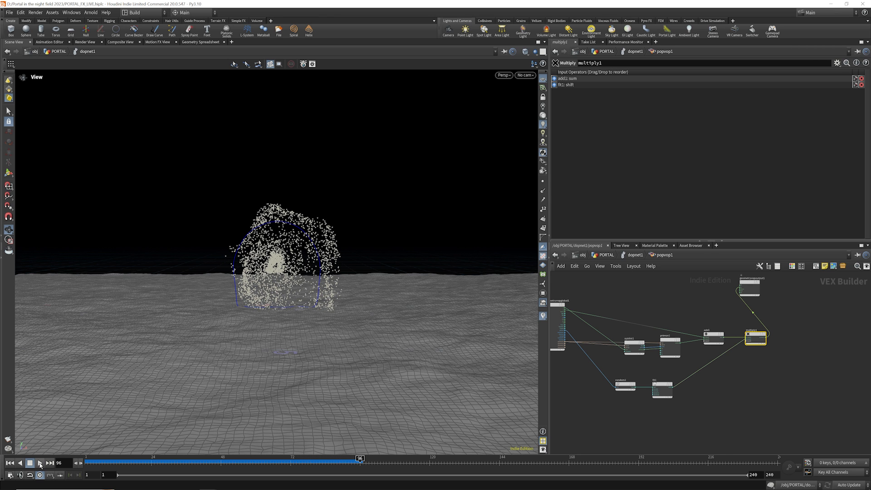
Move multiply1 between primuv1 and add1, with primuv1's adata and fit1's shift as its inputs
mouse_move(714, 337)
left_mouse_down()
mouse_move(755, 335)
mouse_move(772, 385)
mouse_move(726, 342)
mouse_move(698, 342)
mouse_move(708, 340)
left_mouse_up()
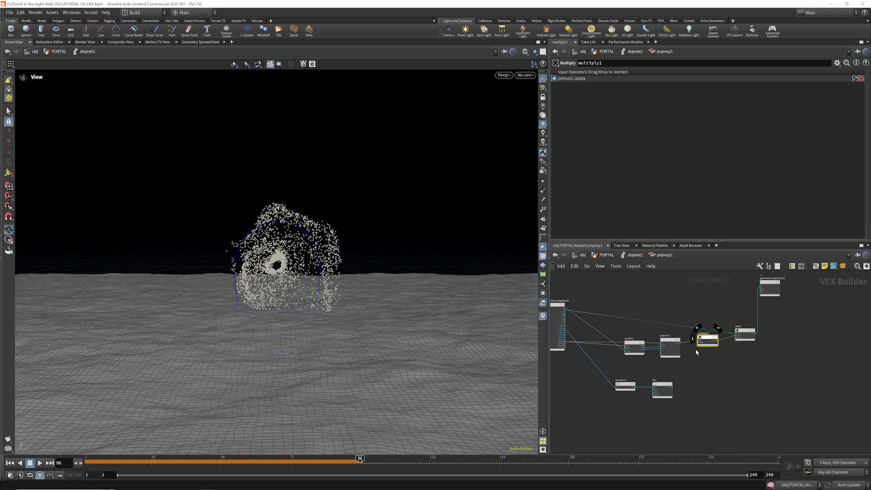
scroll(697, 352, "up", 3)
left_click(700, 337)
left_click(700, 335)
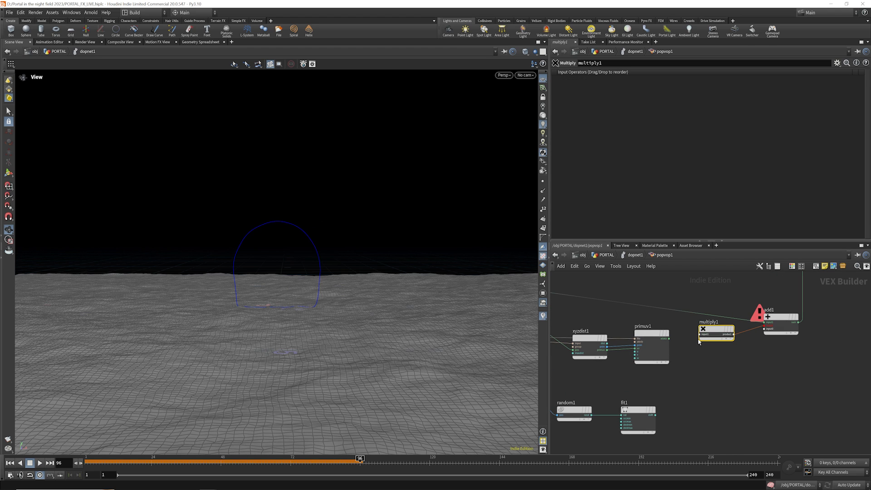
left_click(699, 334)
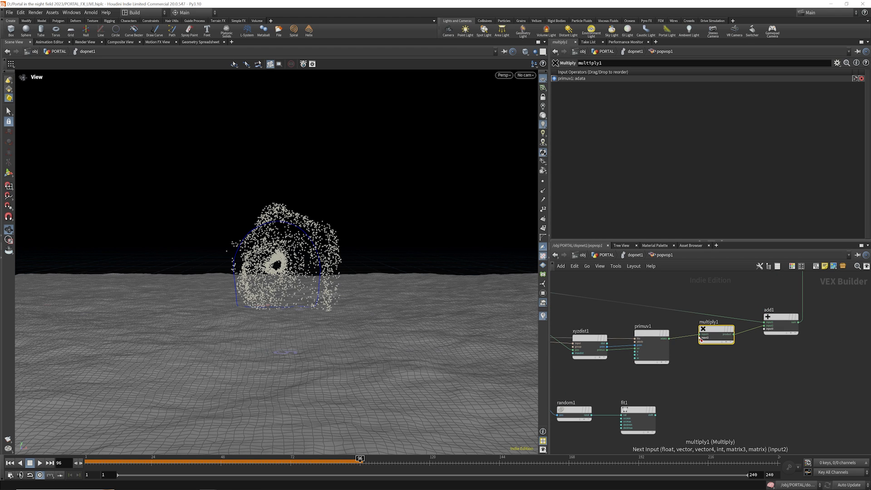
left_click(700, 338)
left_click(671, 412)
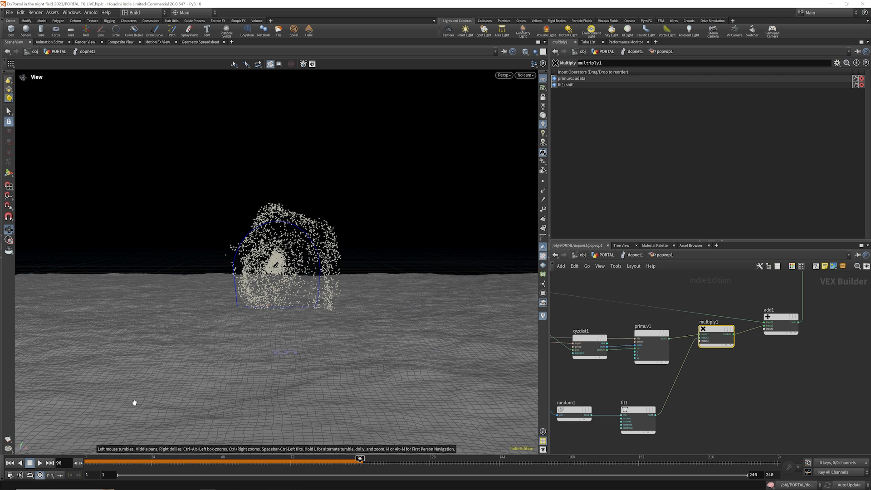
Replay the simulation from the first frame and scrub the timeline to examine the randomized particle spread
left_click(11, 463)
left_click(40, 463)
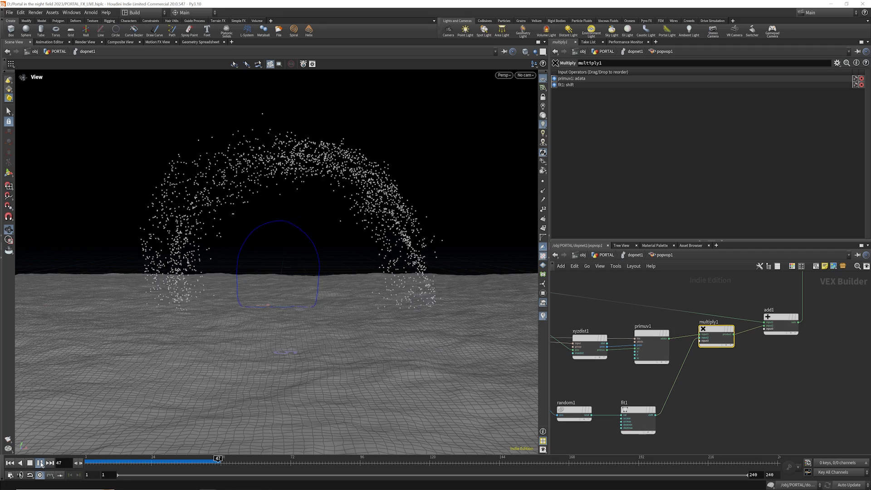
left_click_drag(98, 466, 272, 482)
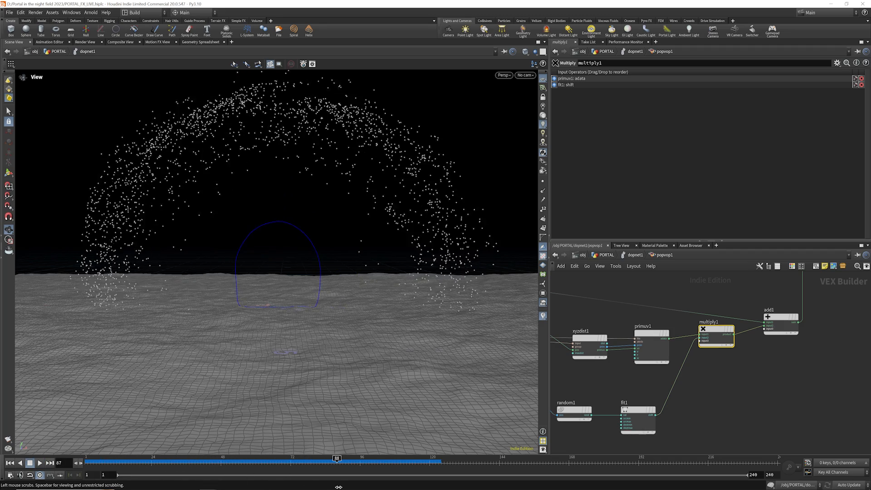
left_click_drag(338, 487, 141, 460)
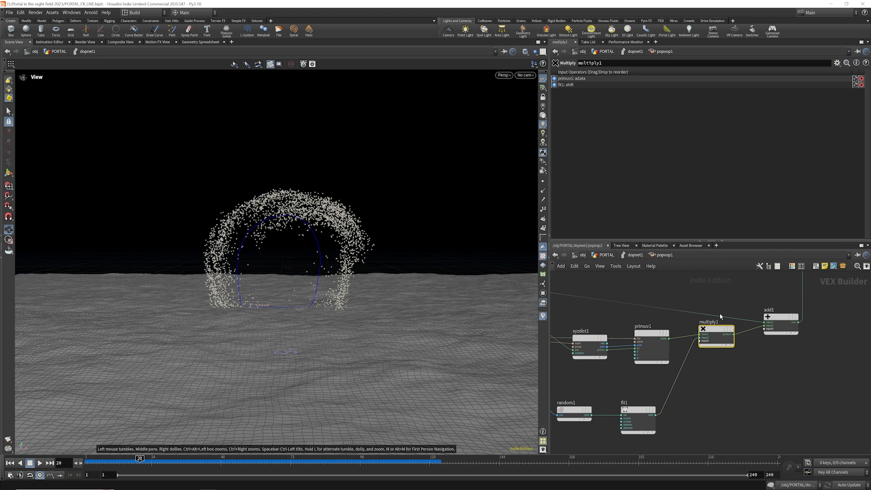
Add a Mix node to the VOP network and connect geometryvopglobal1's P to its input1
scroll(720, 316, "down", 5)
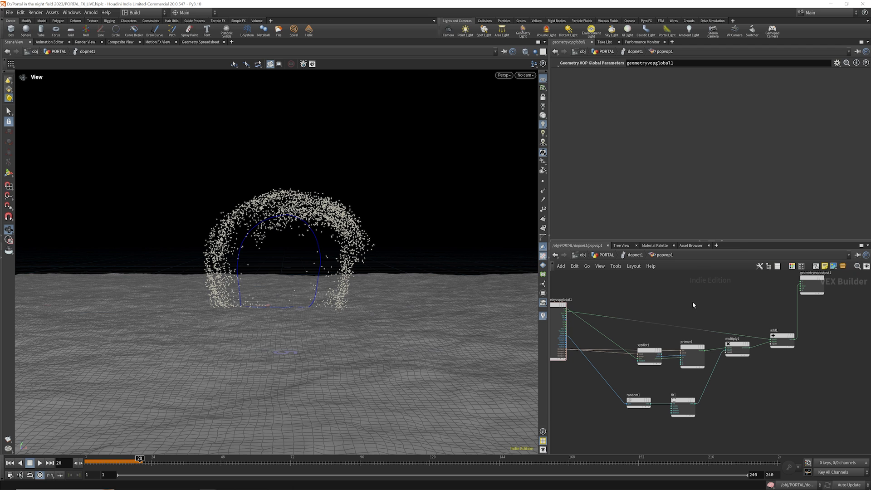
key("Tab")
type("mix")
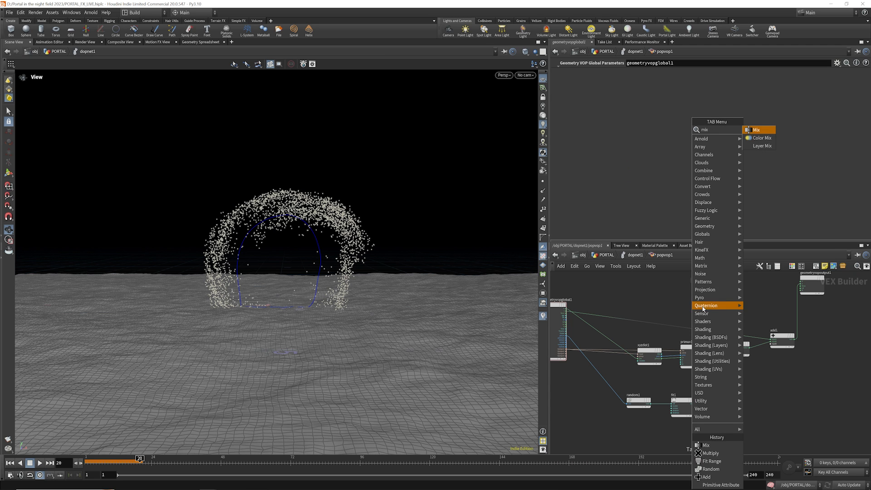
key("Return")
left_click_drag(558, 308, 833, 284)
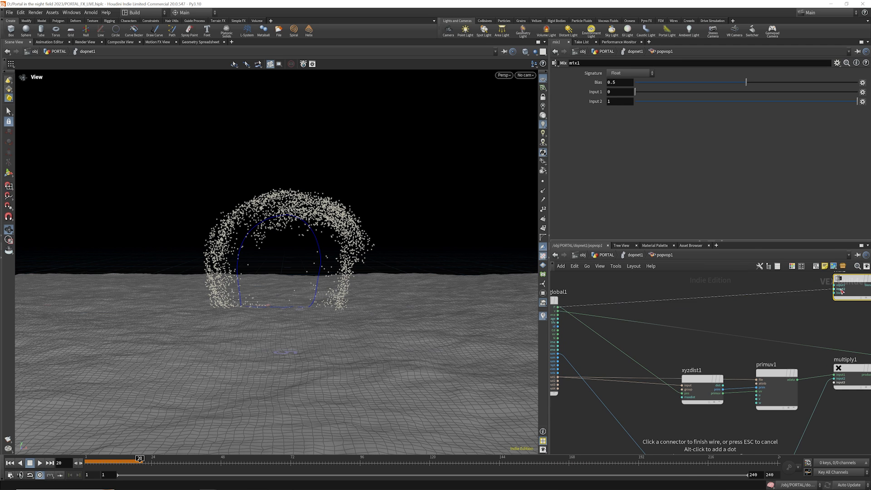
scroll(833, 284, "down", 1)
mouse_move(607, 364)
middle_mouse_down()
mouse_move(663, 349)
mouse_move(549, 367)
middle_mouse_up()
scroll(752, 311, "down", 1)
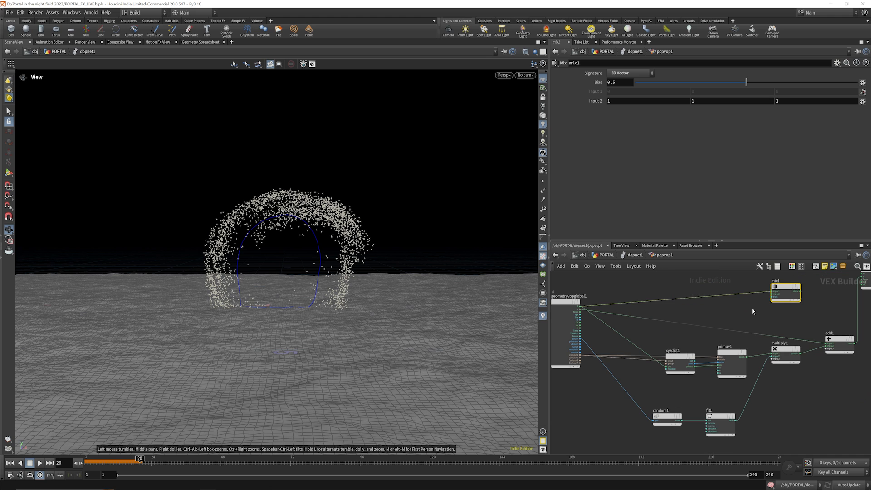
Add a Minimum Position node between geometryvopglobal1 and mix1
key("Tab")
type("mi")
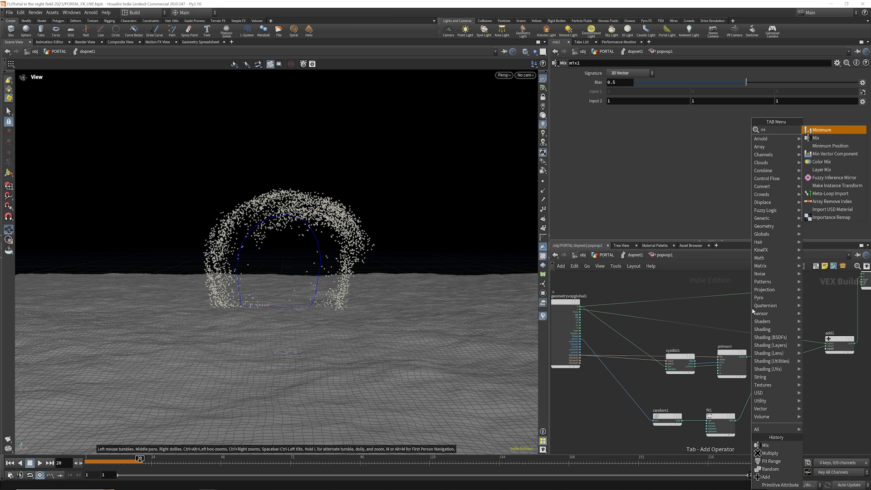
type("m")
key("BackSpace")
type("n")
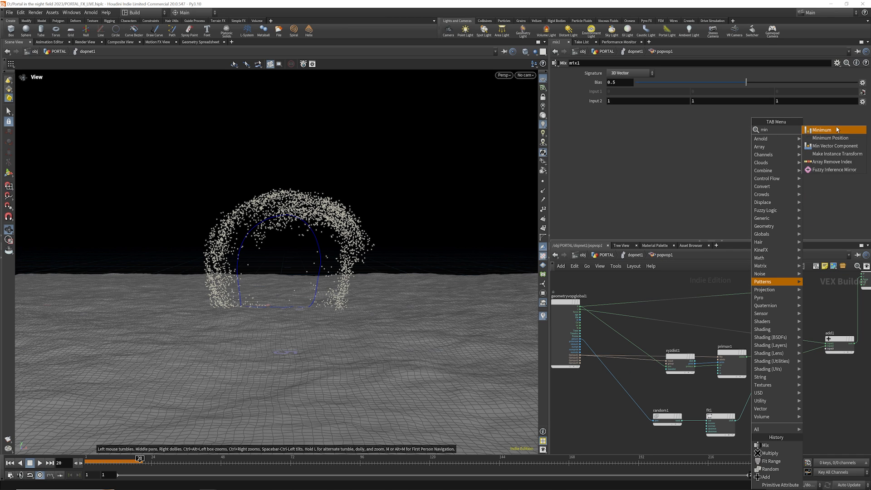
left_click(828, 138)
left_click(742, 315)
scroll(753, 324, "up", 5)
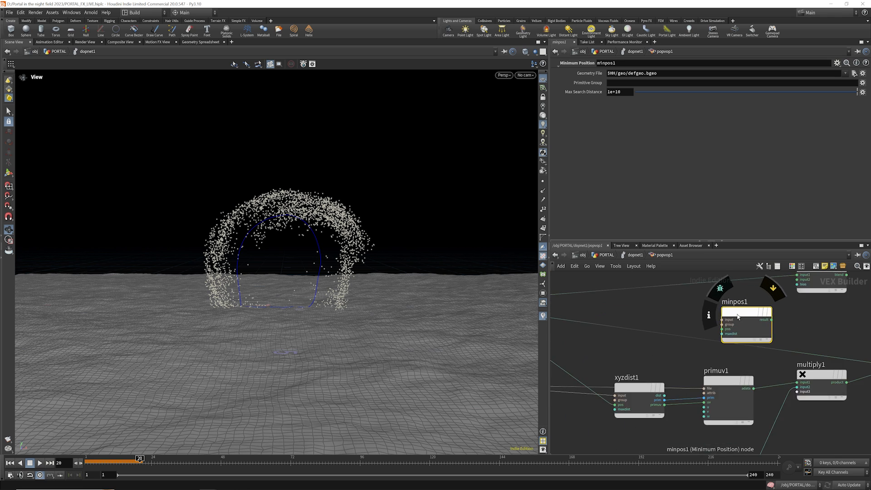
scroll(764, 337, "down", 3)
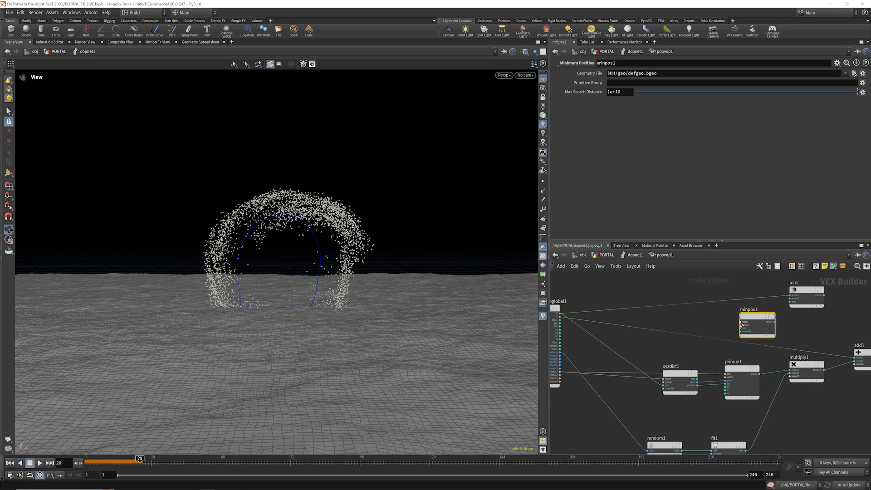
left_click_drag(559, 313, 740, 322)
scroll(753, 329, "up", 4)
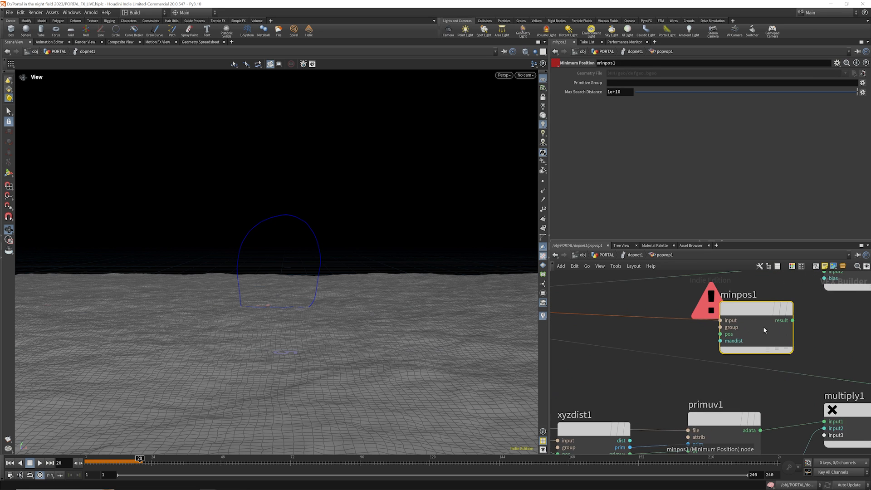
scroll(762, 328, "down", 5)
key("ctrl+z")
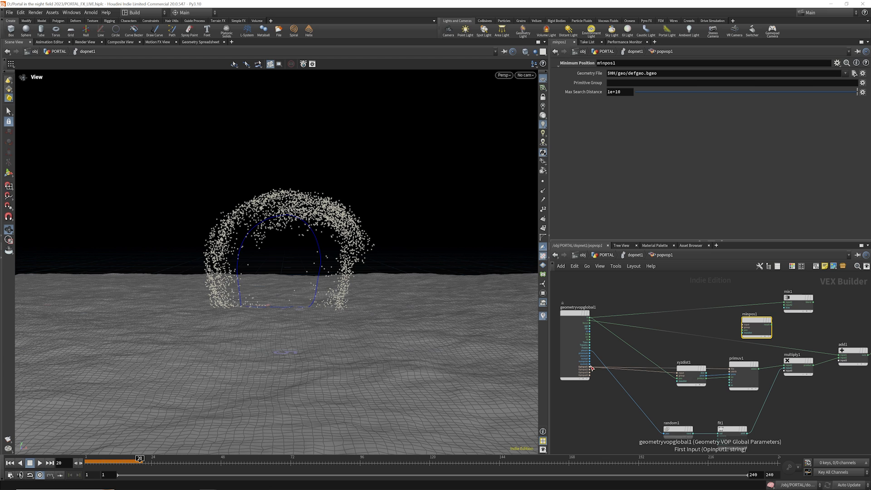
Connect geometryvopglobal1's OpInput1 to minpos1's input and its P to minpos1's pos
left_click_drag(591, 368, 742, 320)
scroll(744, 323, "up", 3)
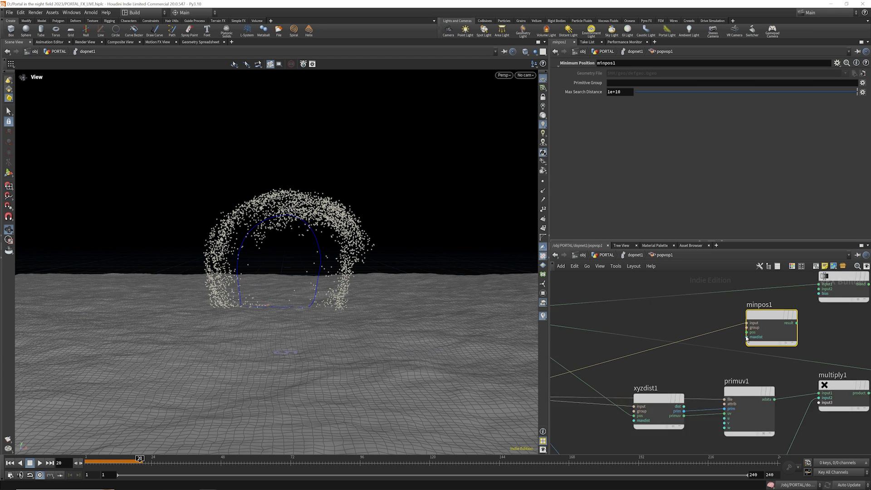
left_click(747, 333)
scroll(787, 358, "down", 3)
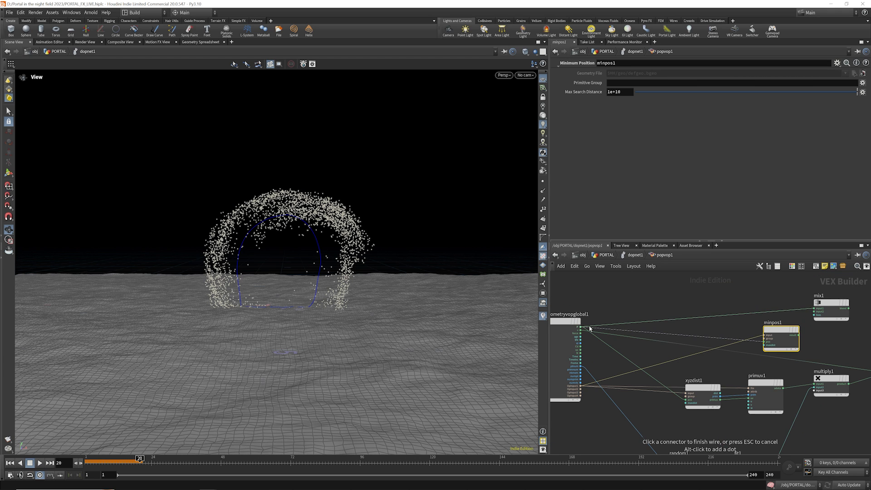
left_click(580, 325)
scroll(659, 308, "down", 1)
scroll(758, 323, "up", 3)
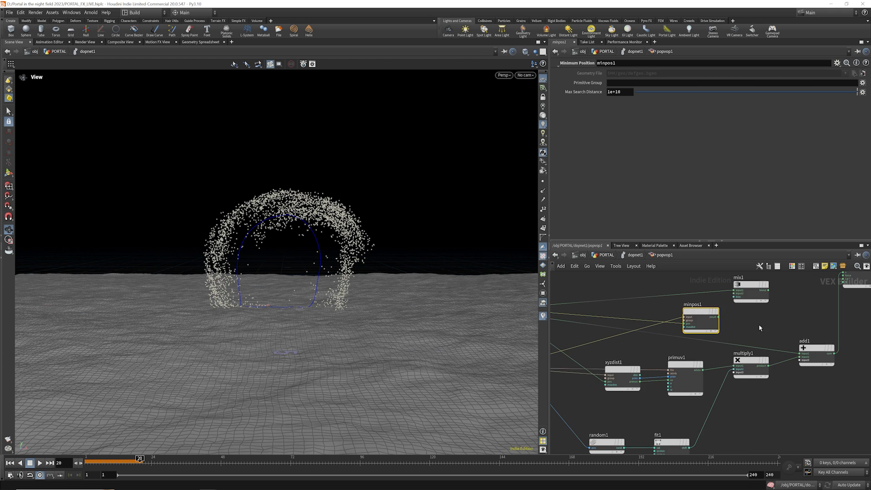
Feed minpos1's result into mix1's input2
left_click(711, 316)
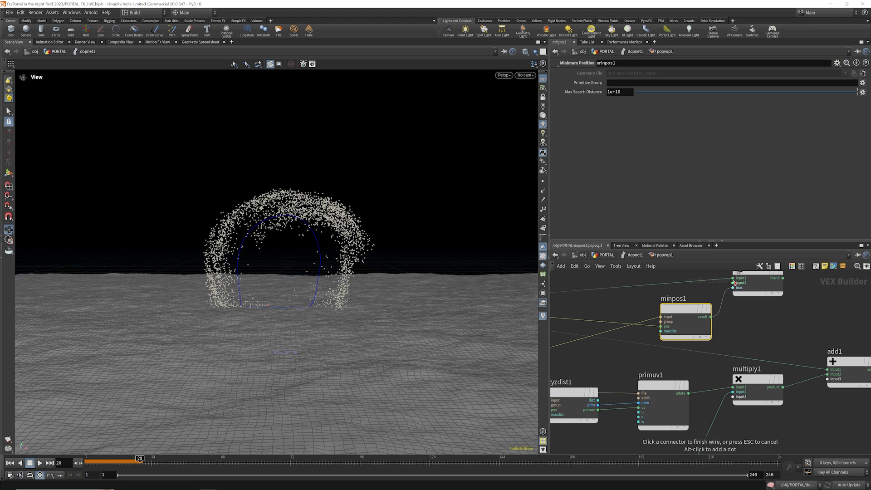
left_click(732, 282)
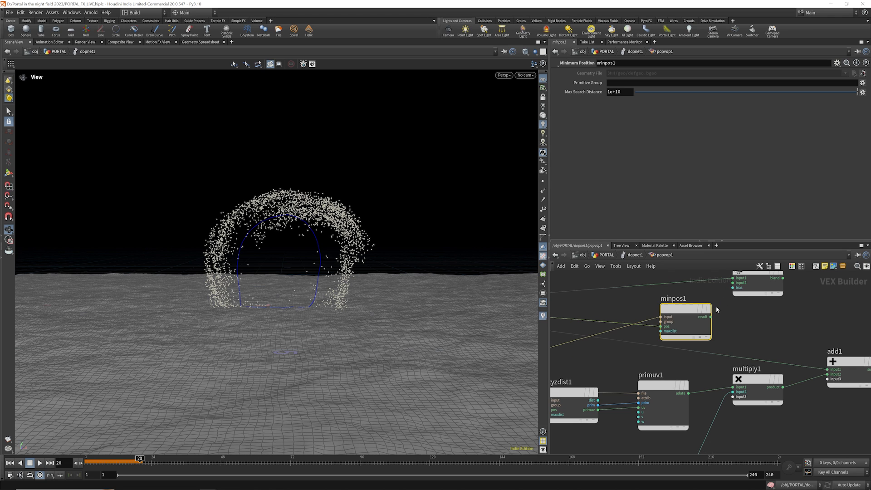
left_click(710, 317)
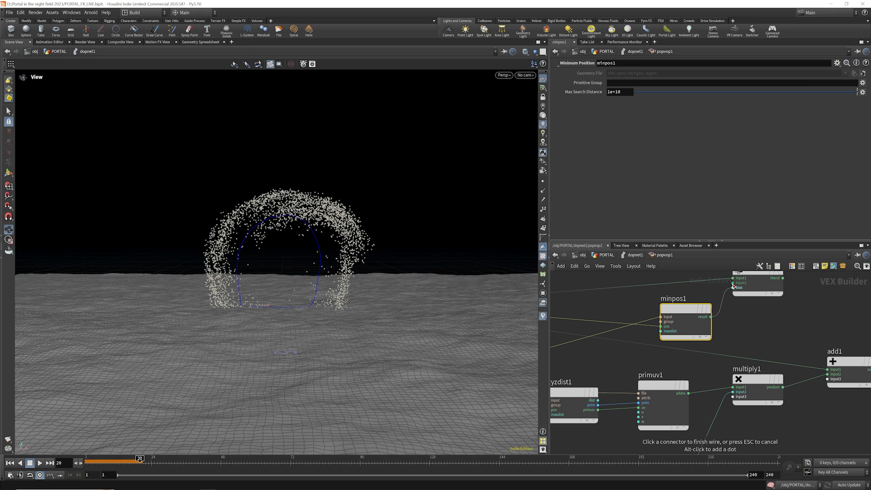
left_click(732, 287)
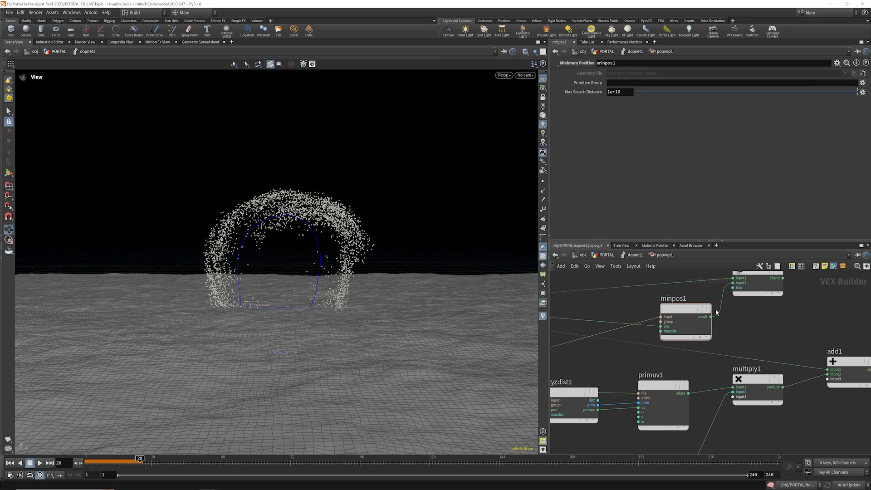
Connect mix1's blend to geometryvopoutput1's P and replay the simulation from the first frame
scroll(734, 333, "down", 3)
left_click(814, 353)
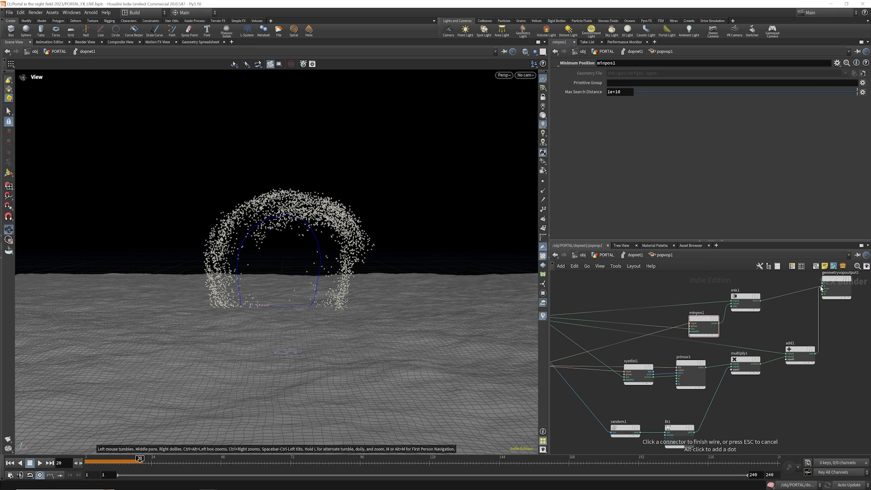
left_click(819, 284)
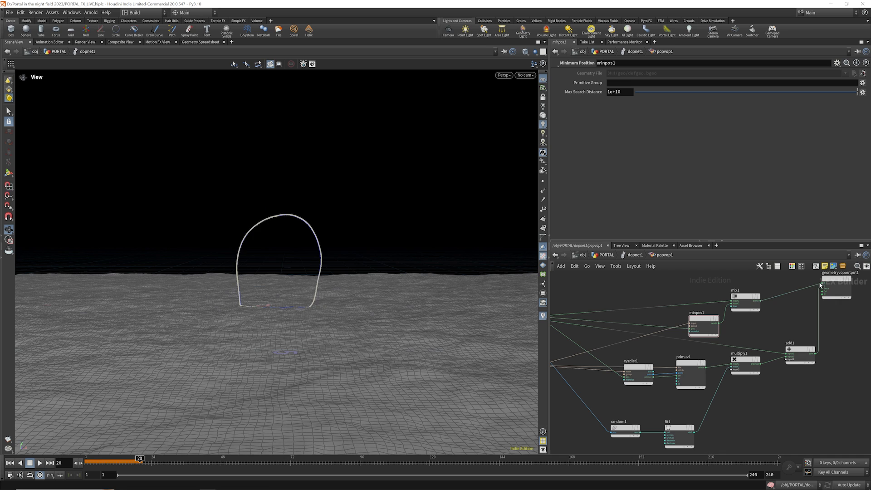
left_click(10, 463)
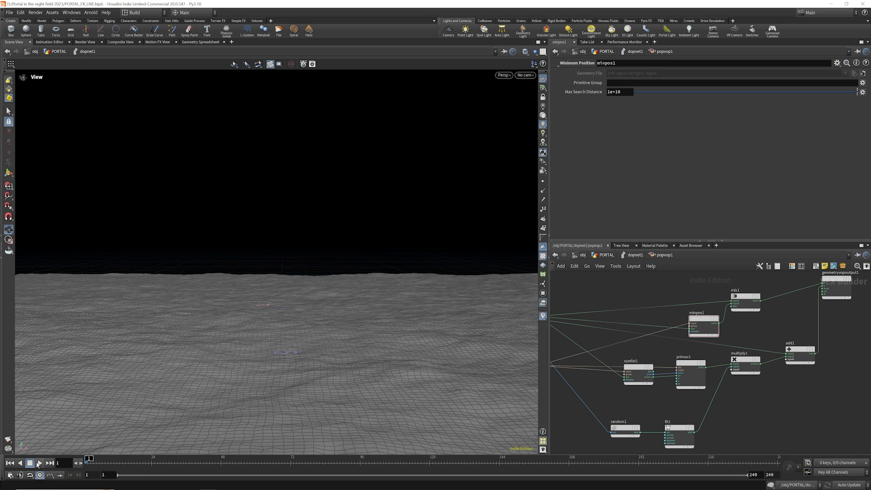
left_click(40, 463)
left_click(40, 463)
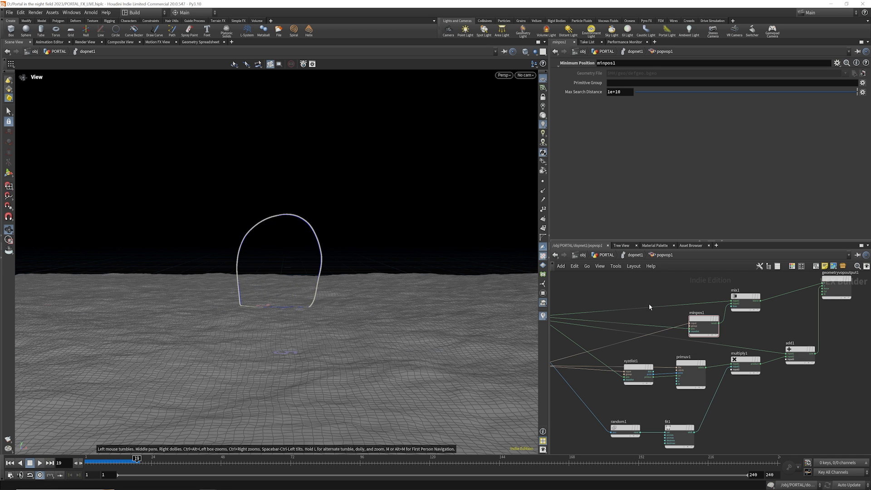
Lower mix1's Bias to 0.053 and play the simulation to see the effect
left_click(754, 296)
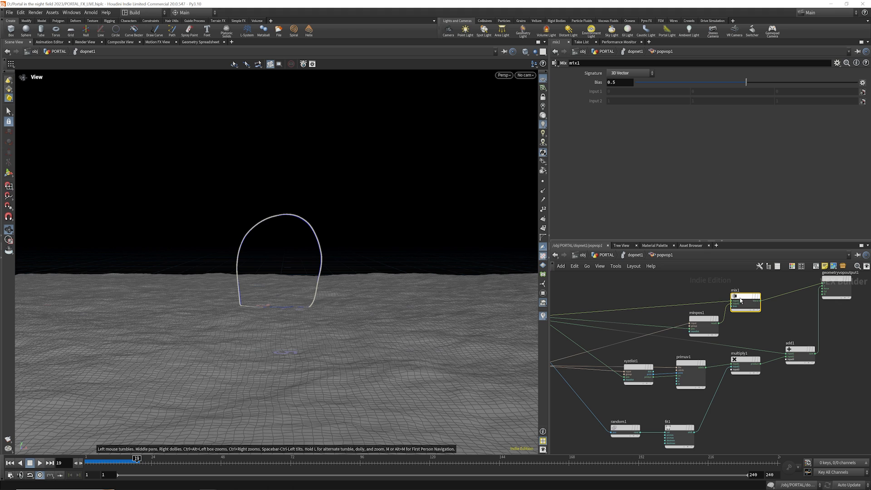
left_click_drag(679, 82, 647, 86)
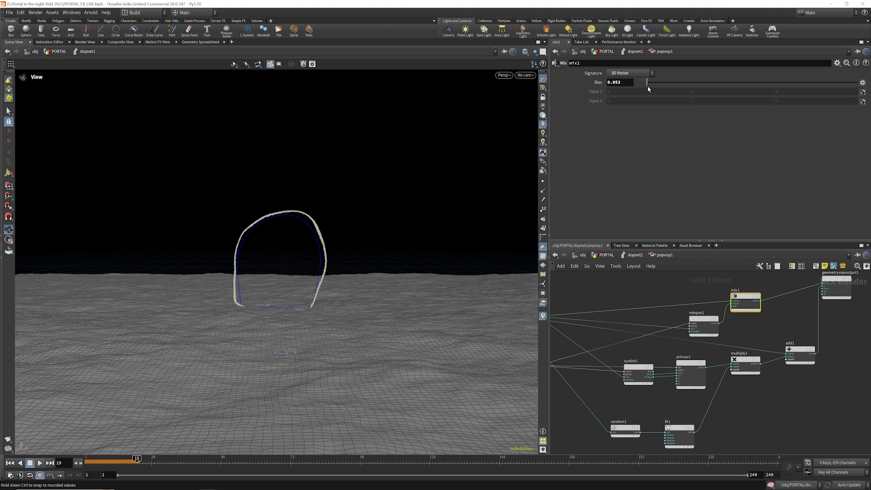
left_click(18, 464)
Set mix1's Bias to 0.001 and replay the simulation from the first frame
left_click_drag(616, 82, 635, 84)
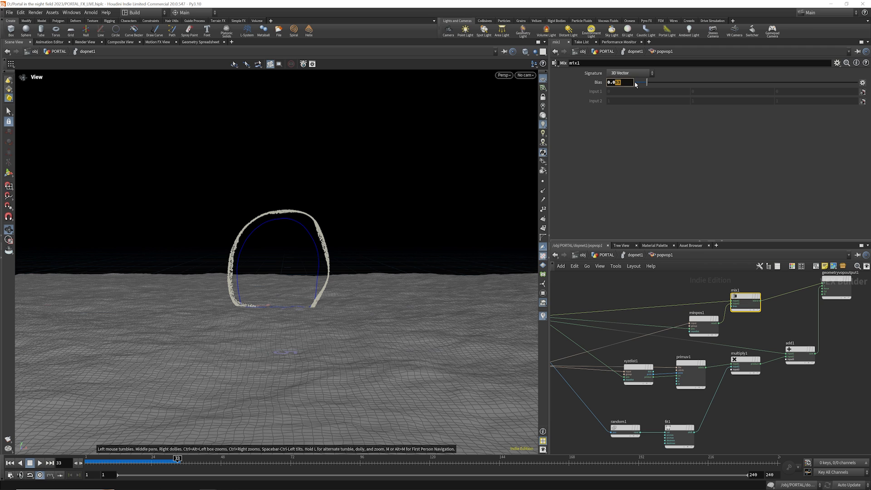
type("001")
key("Return")
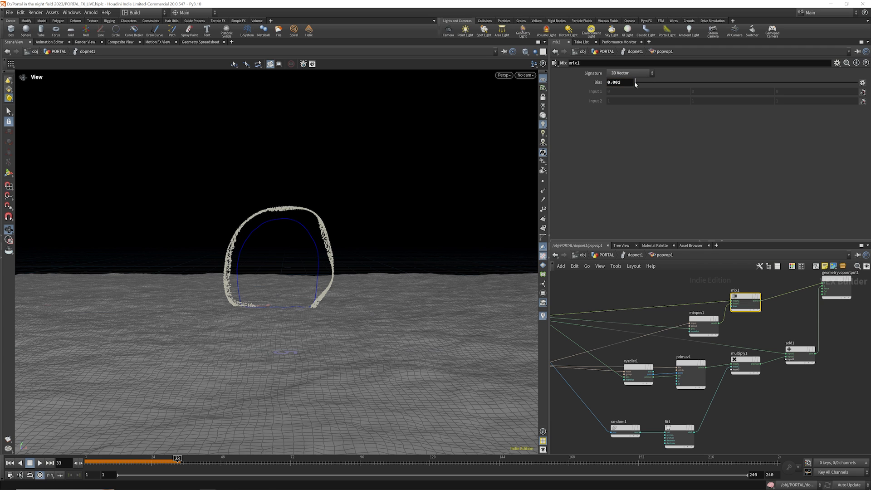
left_click(10, 462)
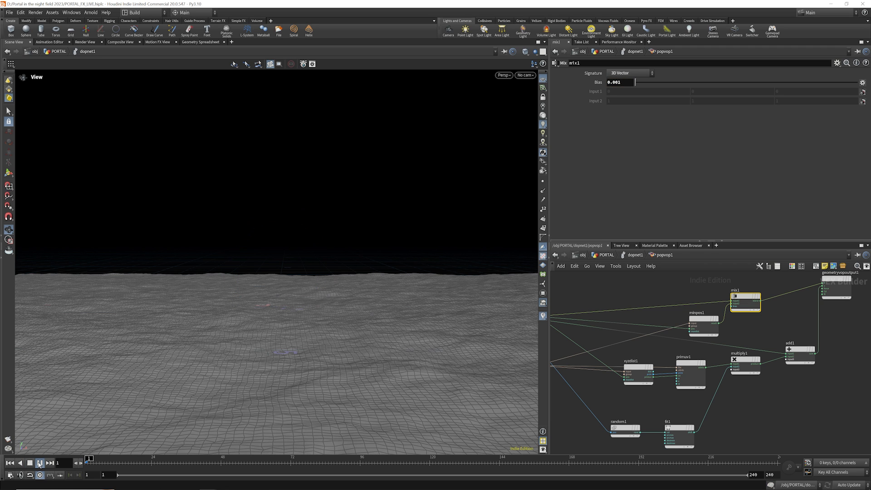
left_click(39, 463)
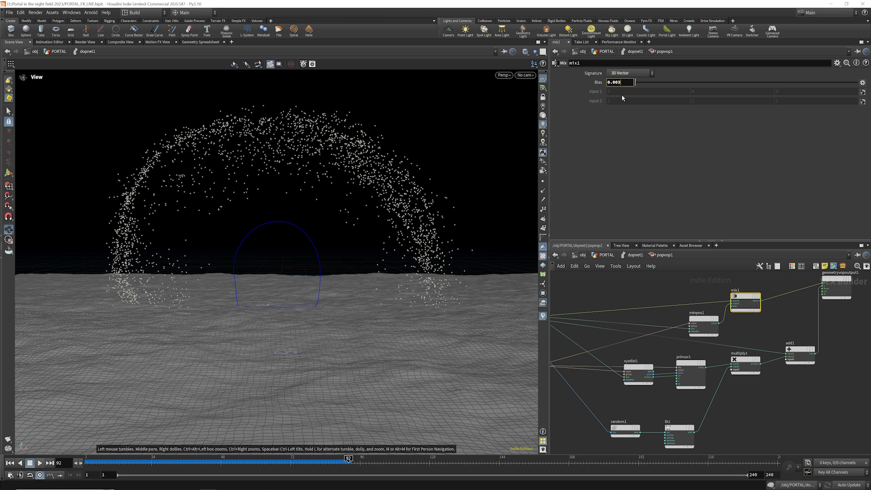
Set mix1's Bias to 0.003 and replay the simulation from the first frame
key("Return")
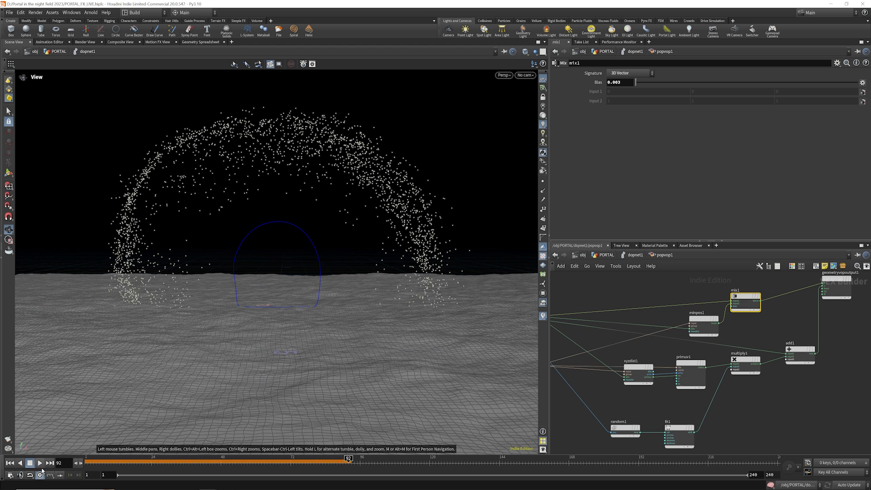
left_click(11, 462)
left_click(39, 463)
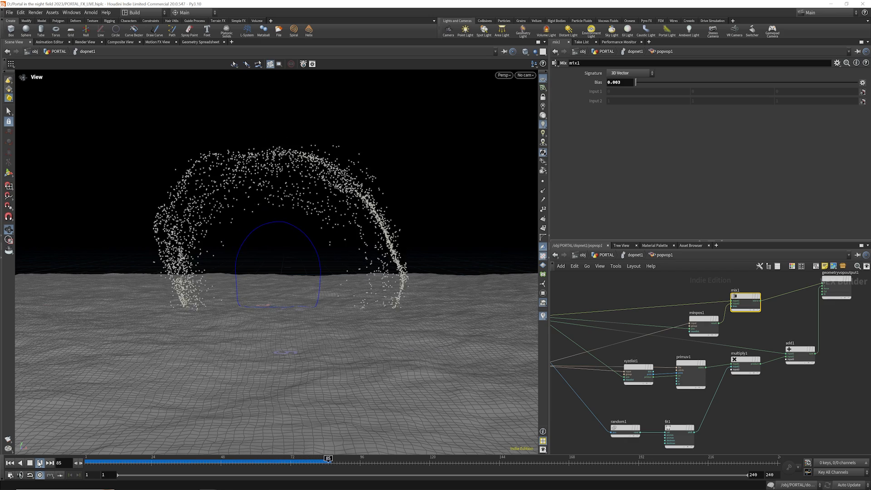
left_click(39, 462)
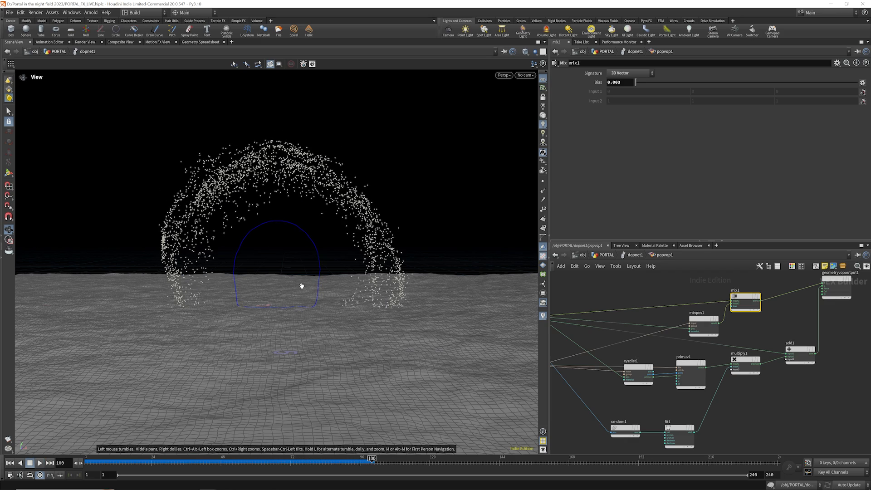
Examine the particles around the portal and ground from a low angle, replaying and scrubbing the simulation
mouse_move(302, 286)
left_mouse_down()
mouse_move(301, 276)
mouse_move(302, 285)
left_mouse_up()
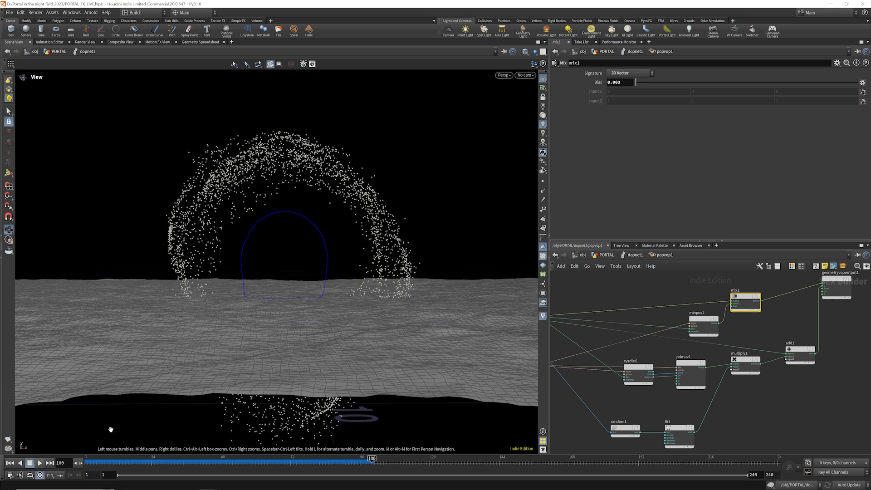
left_click(8, 463)
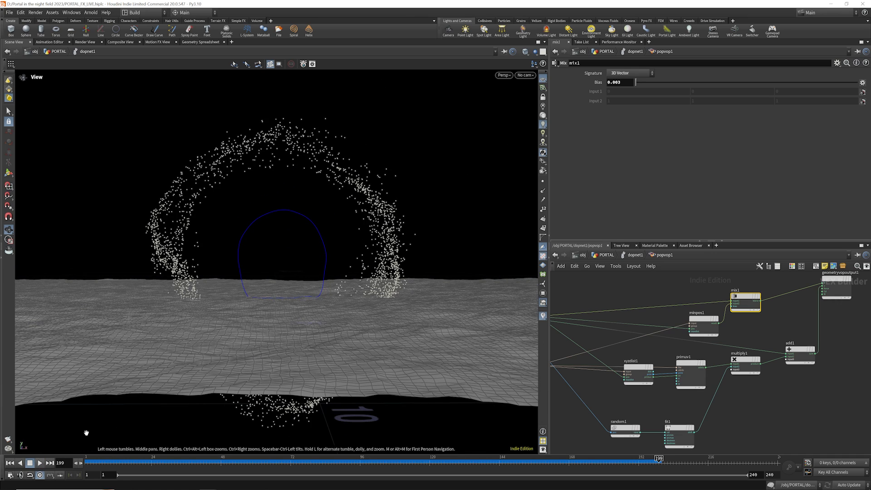
left_click(117, 459)
left_click_drag(121, 458, 195, 459)
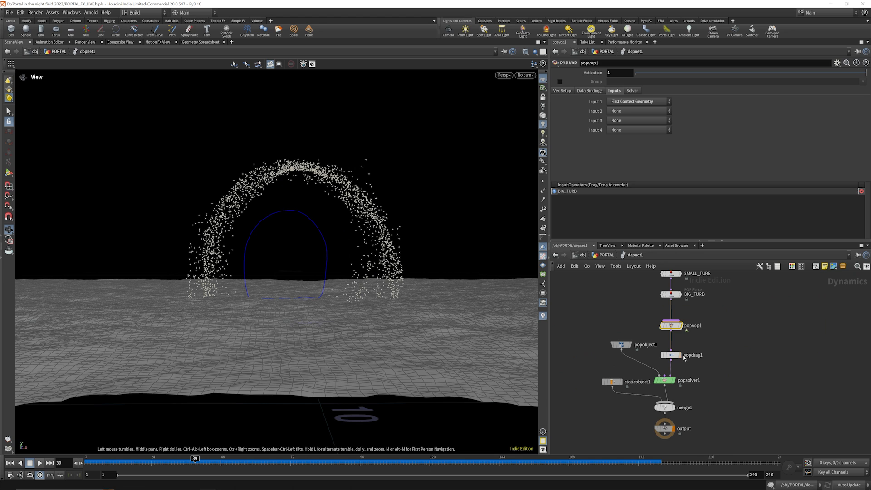
Set the collision volume mode of staticobject1's RBD Solver settings to Volume Sample
left_click(611, 382)
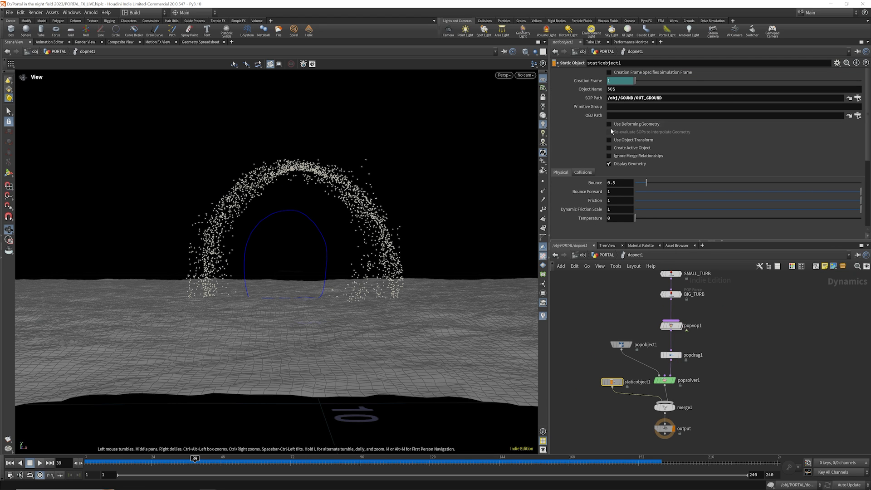
left_click(585, 174)
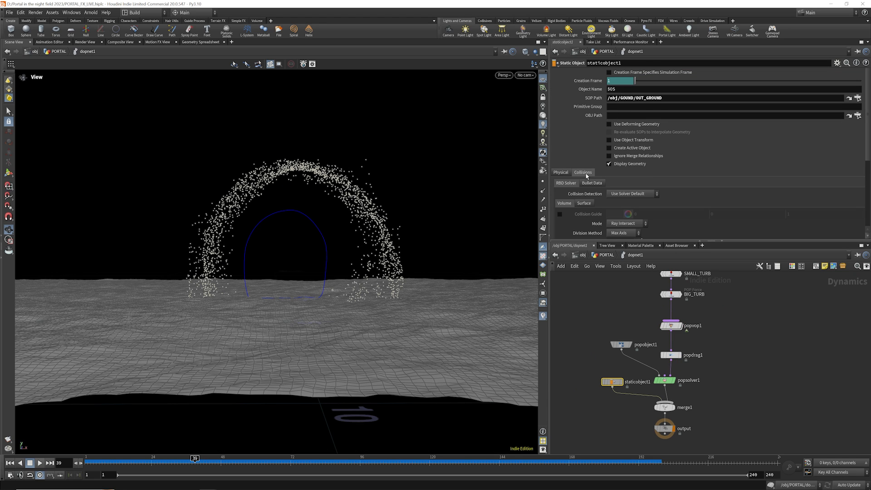
scroll(607, 182, "down", 3)
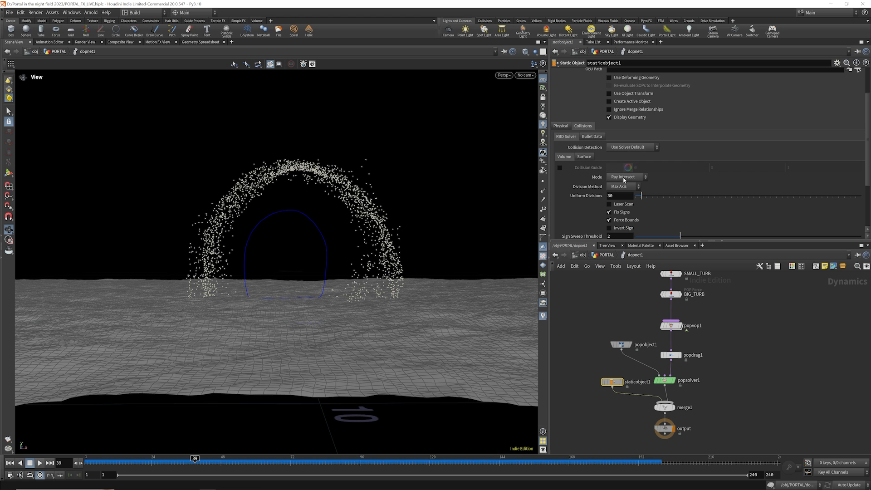
left_click(624, 178)
left_click(622, 227)
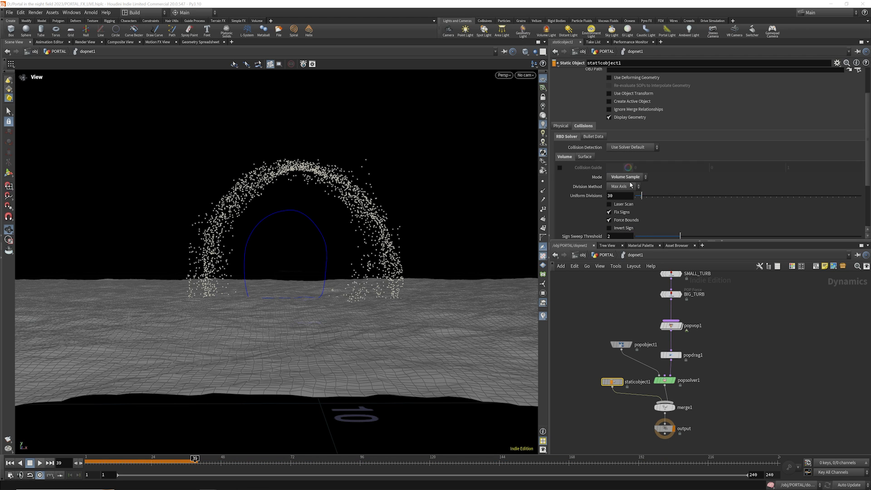
Copy the OUT_GROUND_VDB null from the GOUND geometry network
scroll(631, 185, "down", 3)
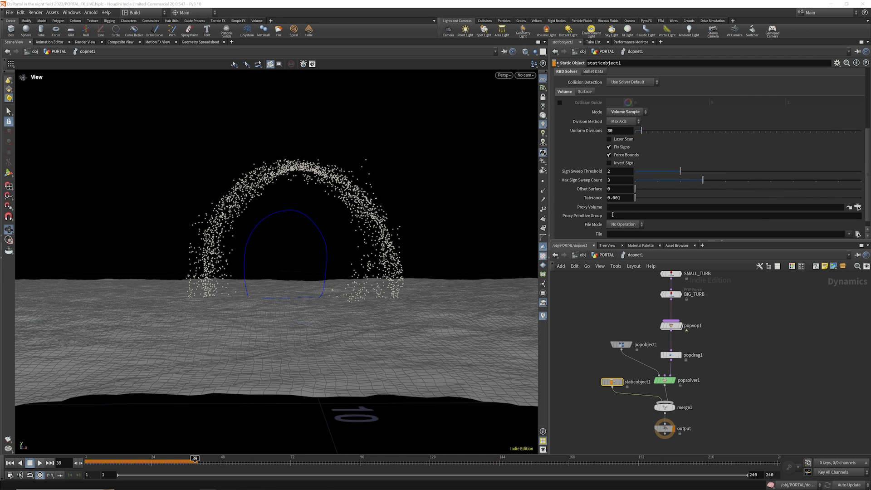
left_click(603, 255)
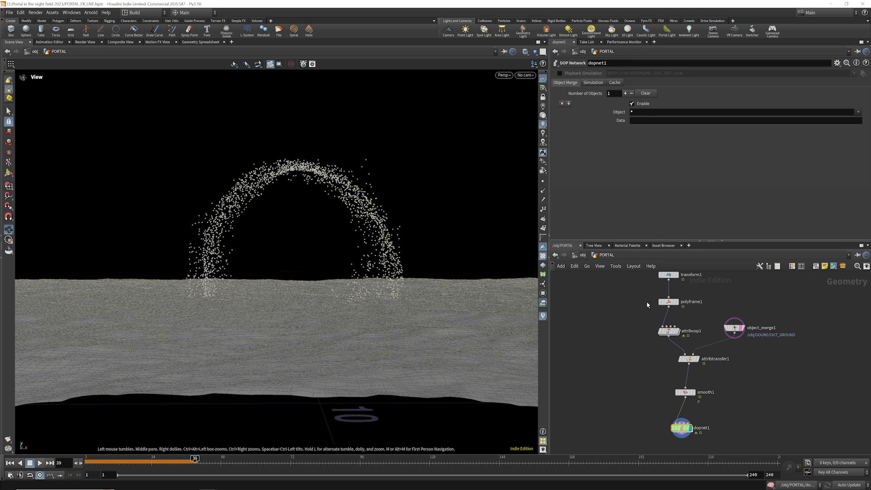
left_click(583, 255)
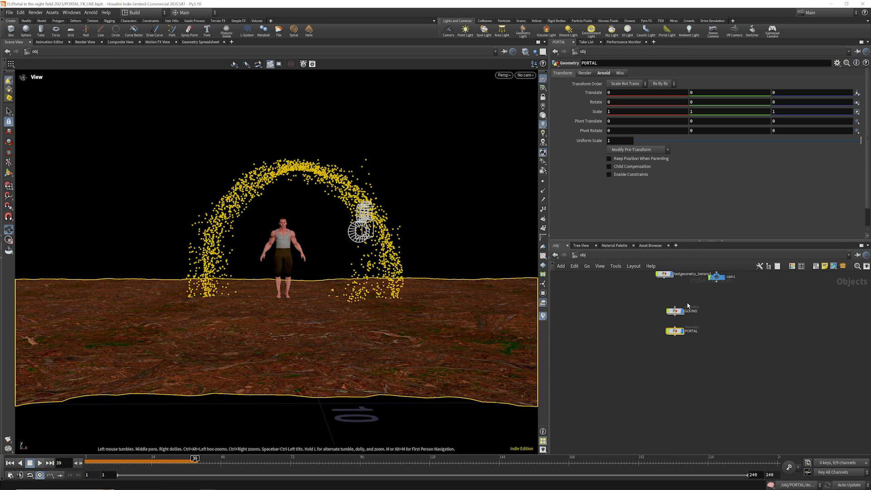
double_click(677, 312)
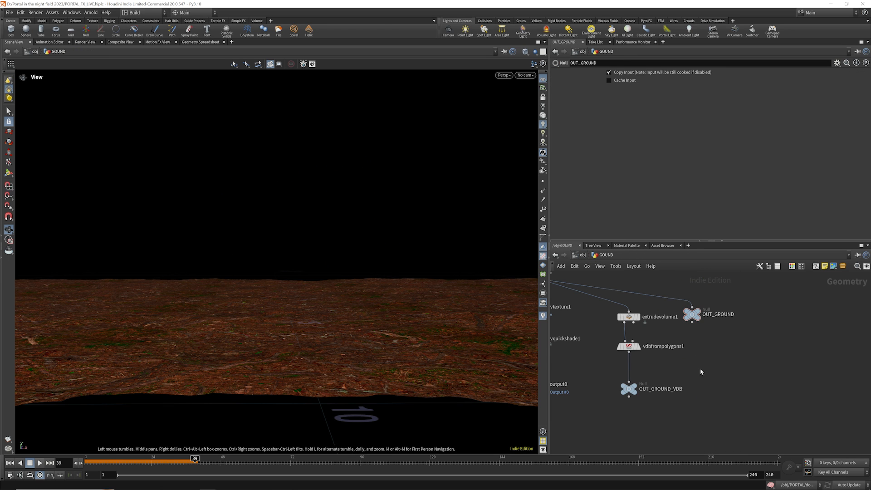
left_click_drag(700, 368, 590, 421)
key("ctrl+c")
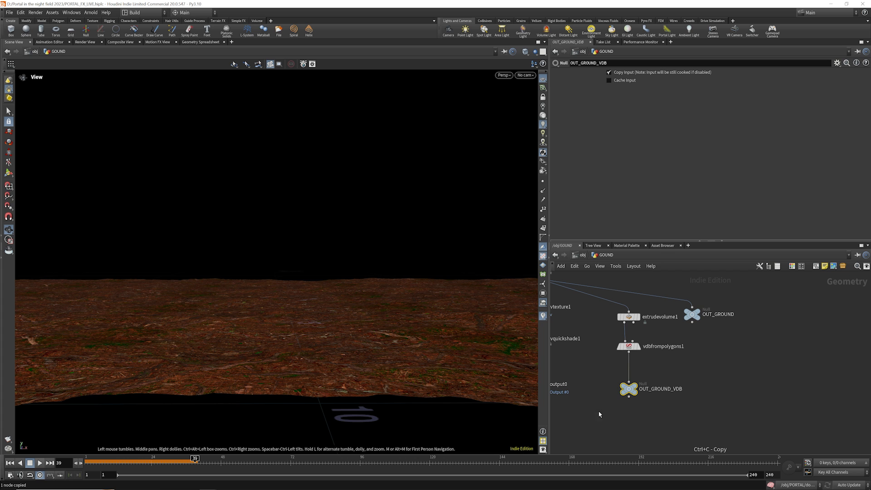
Return to dopnet1 in PORTAL and set staticobject1's Proxy Volume to /obj/GOUND/OUT_GROUND_VDB
key("u")
double_click(673, 350)
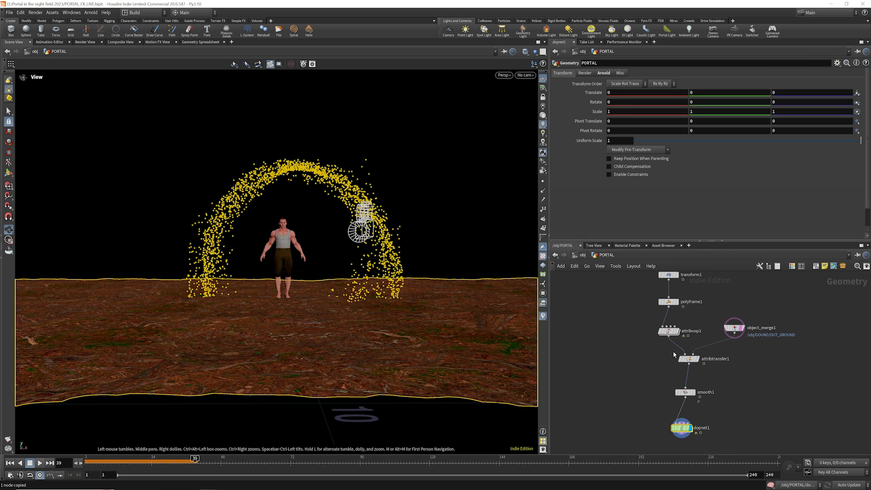
double_click(681, 427)
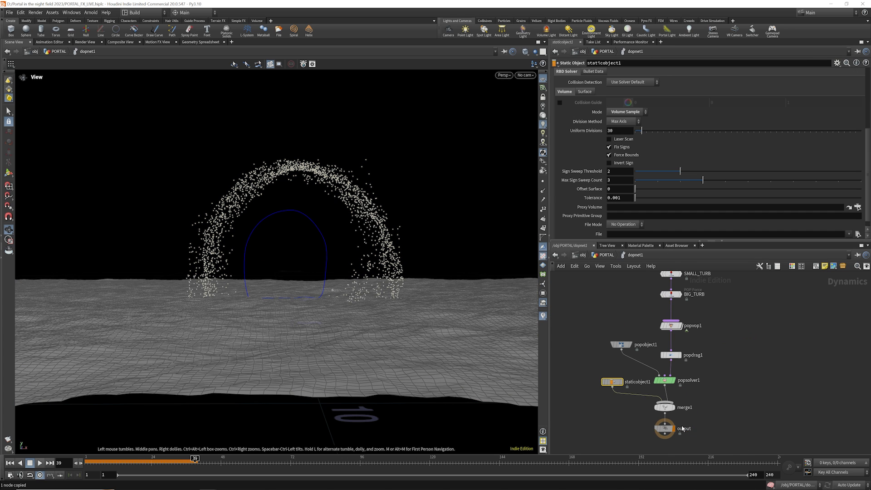
left_click(617, 207)
key("ctrl+v")
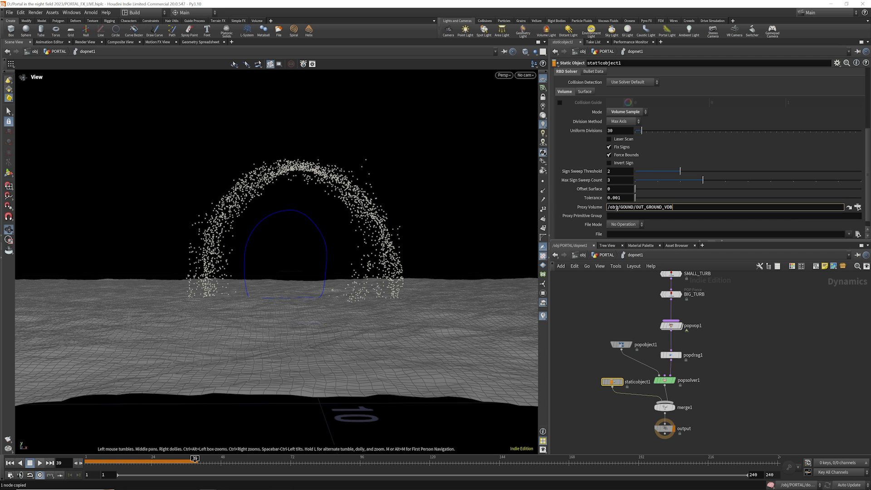
left_click(621, 280)
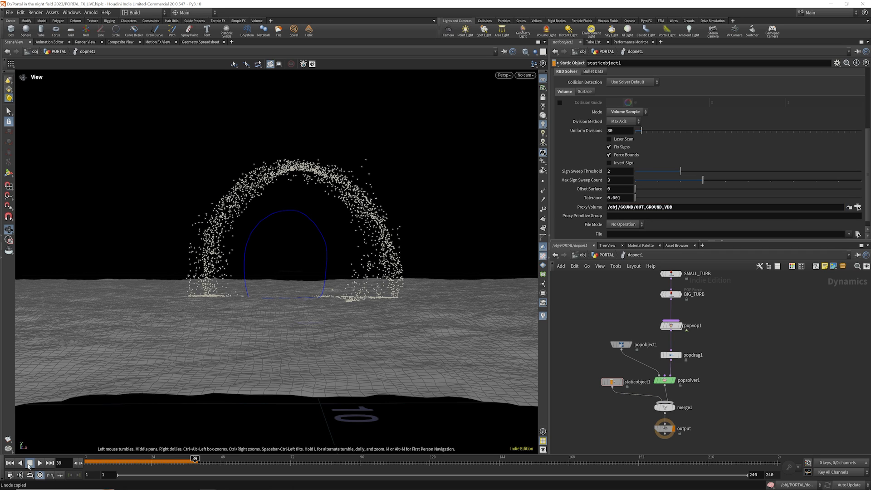
Replay the simulation from the first frame and inspect the particles' collision with the ground from different angles
left_click_drag(334, 273, 351, 284)
left_click(10, 463)
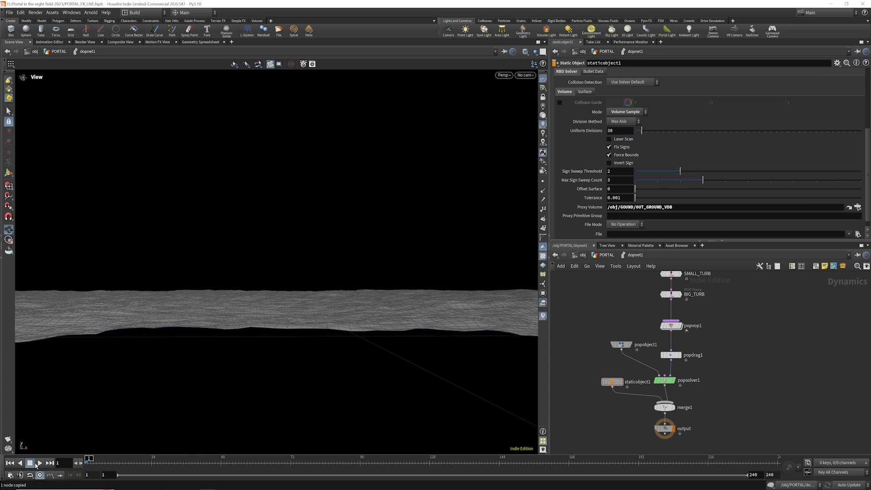
left_click(40, 462)
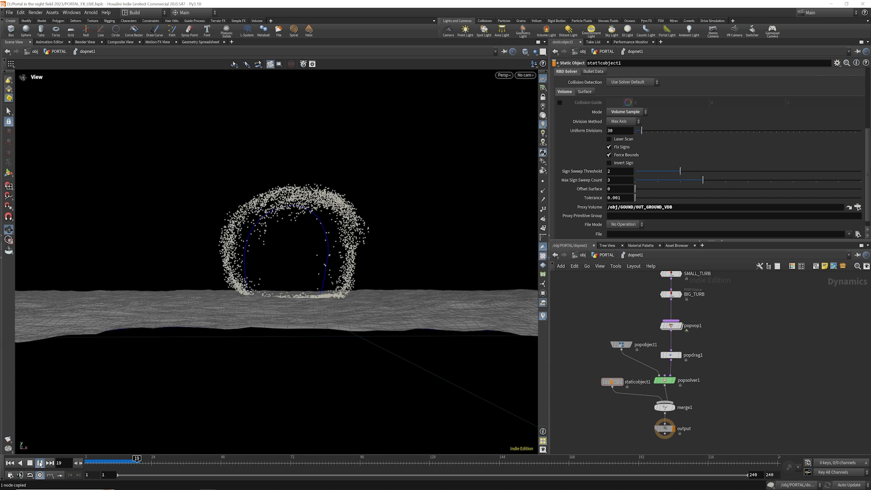
mouse_move(317, 293)
left_mouse_down()
mouse_move(321, 280)
mouse_move(321, 307)
left_mouse_up()
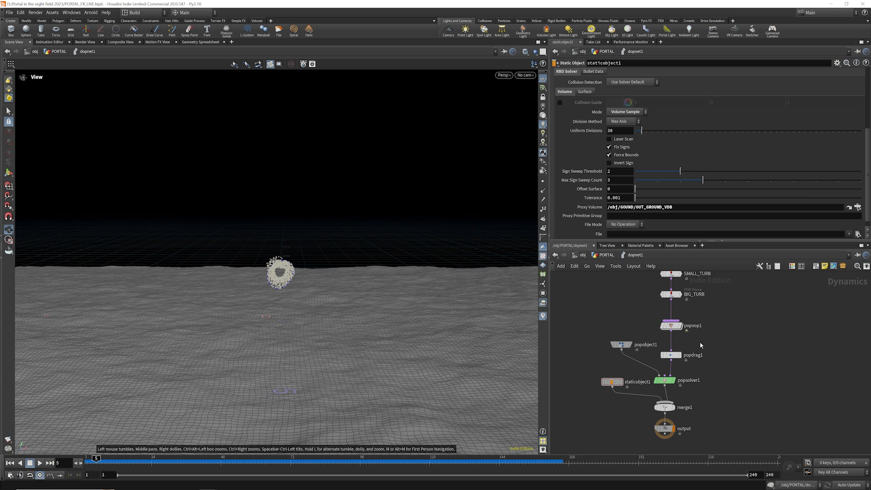
Set popsource1's Const. Birth Rate to 100000
scroll(676, 375, "down", 2)
scroll(674, 291, "up", 3)
left_click(673, 291)
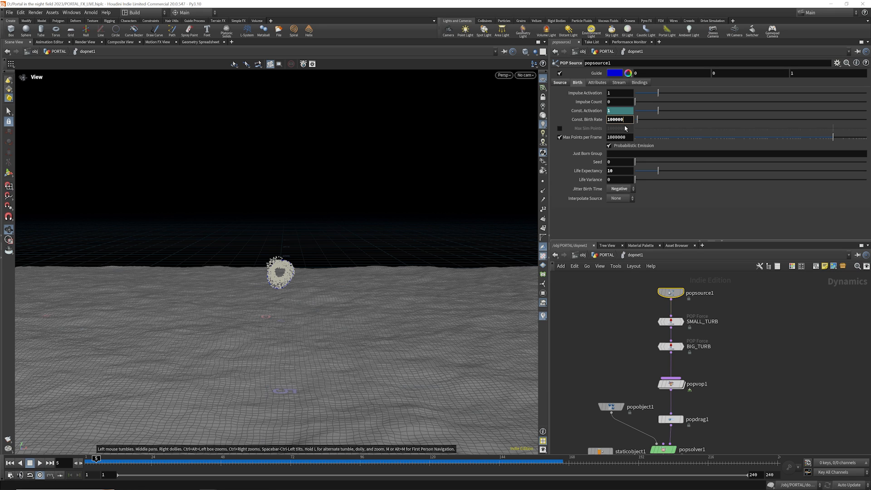
type("100000")
key("Return")
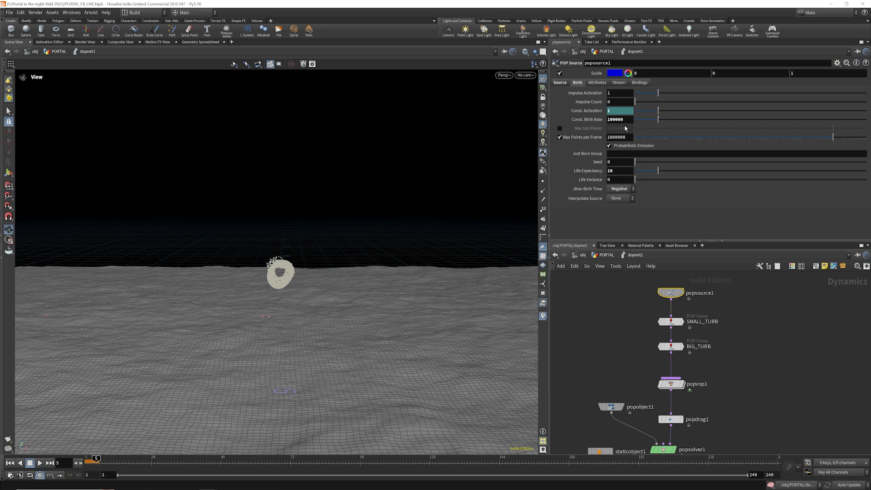
Replay the simulation from the first frame to check the particle motion, enlarging the network area
left_click(9, 463)
left_click(39, 462)
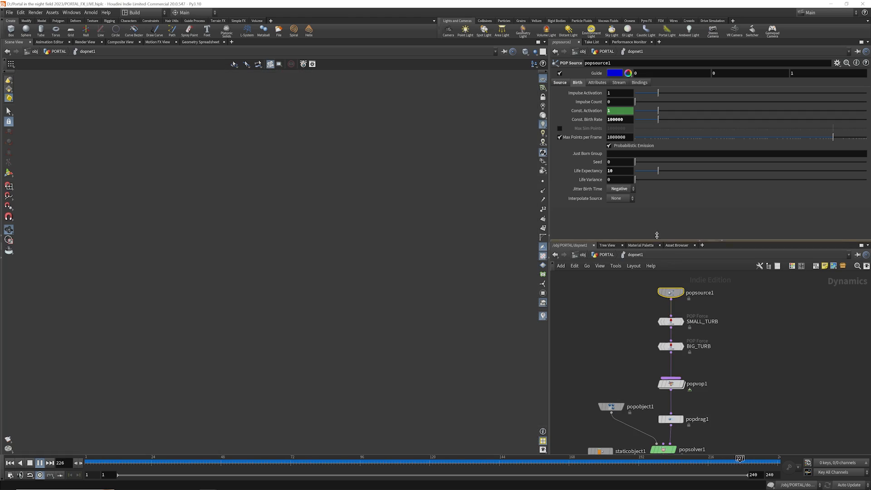
left_click_drag(657, 240, 657, 217)
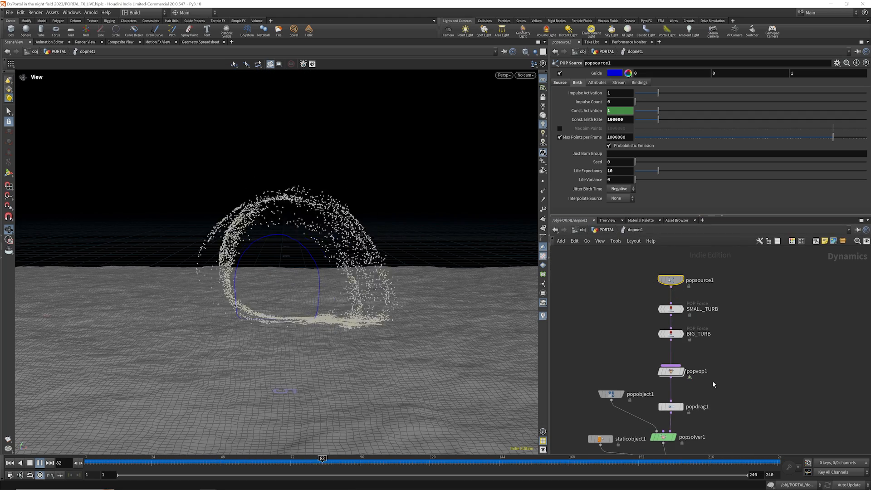
scroll(692, 266, "down", 2)
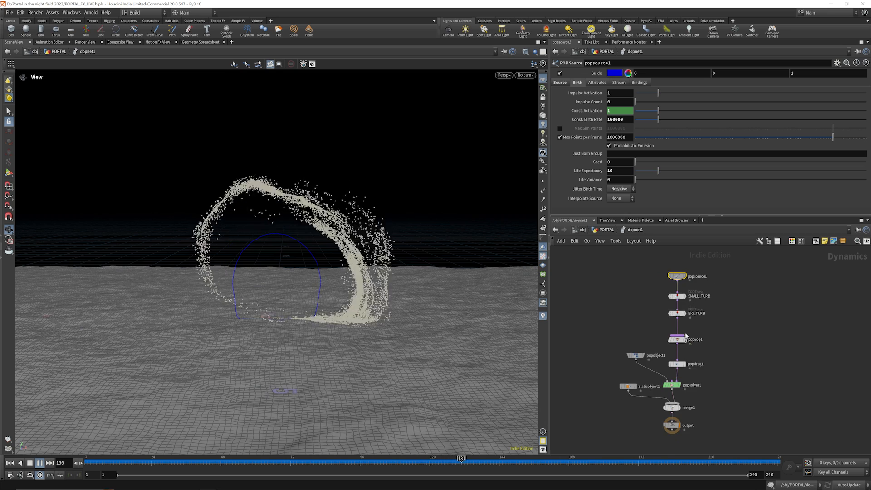
scroll(682, 349, "up", 3)
mouse_move(675, 330)
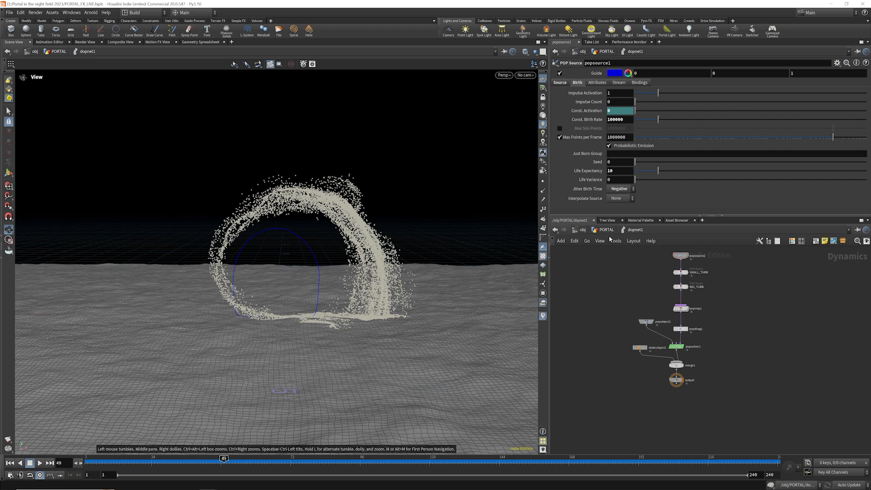
Go back up to the PORTAL geometry network at the dopnet1 node
key("u")
scroll(680, 376, "up", 4)
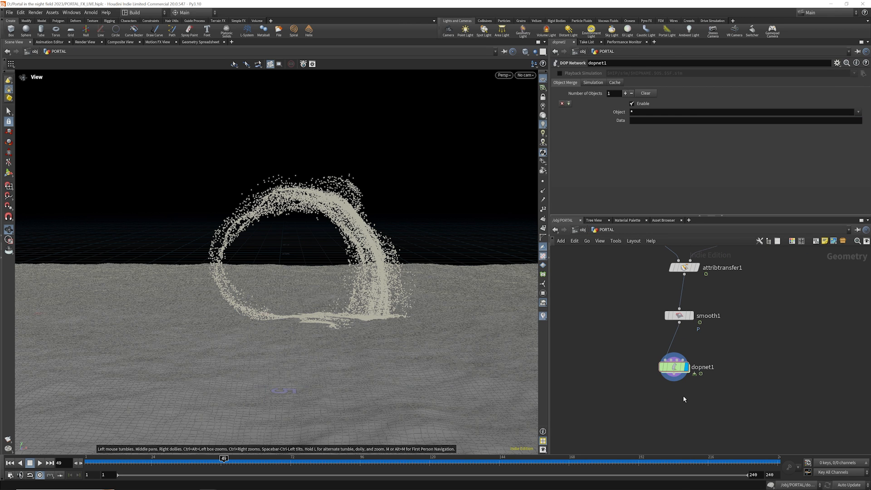
Add a DOP Import node to the PORTAL network below dopnet1
key("Tab")
type("dop im")
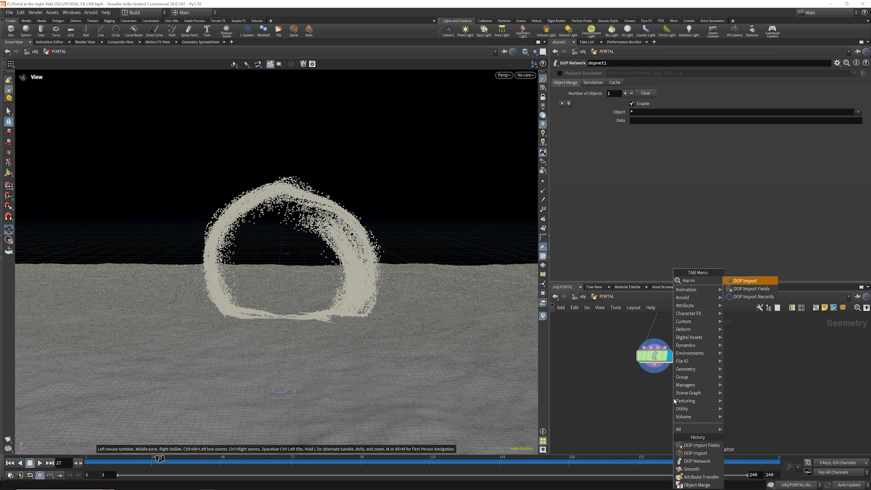
left_click(744, 281)
left_click(659, 411)
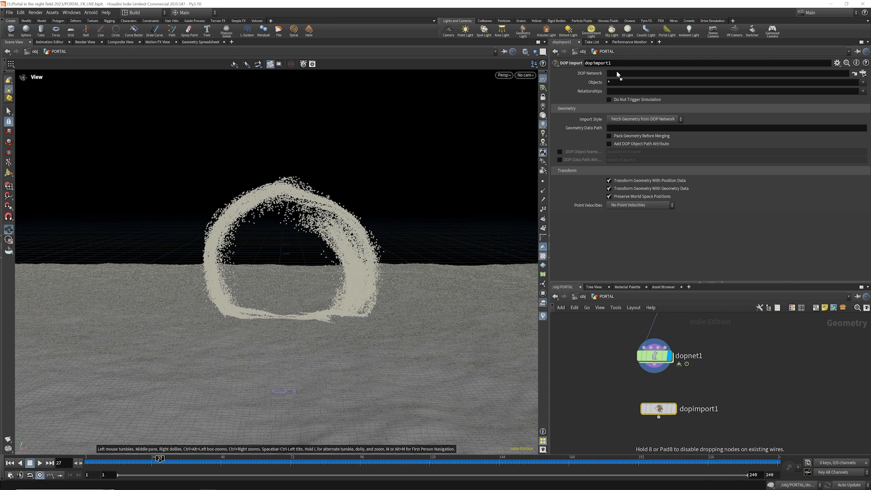
Set the DOP Import's network to ../dopnet1, add popobject1 to its objects, and use Fetch Geometry from DOP Network as import style
left_click_drag(617, 74, 618, 74)
left_click(863, 82)
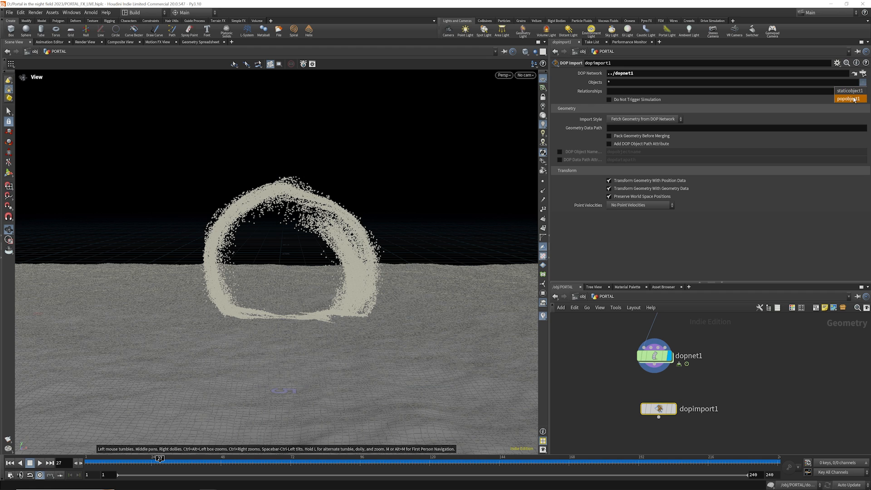
left_click(848, 91)
left_click(658, 119)
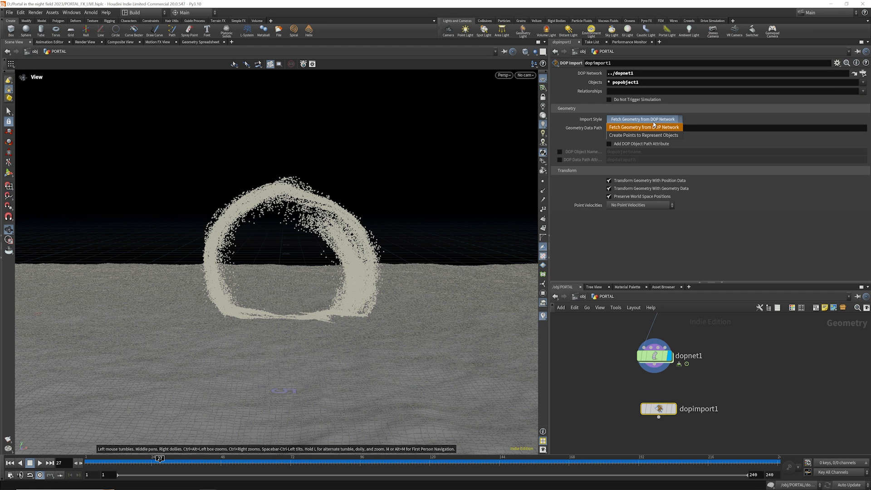
left_click(653, 127)
Display dopimport1 and remove the asterisk wildcard from its objects so that only popobject1 is imported
left_click(673, 408)
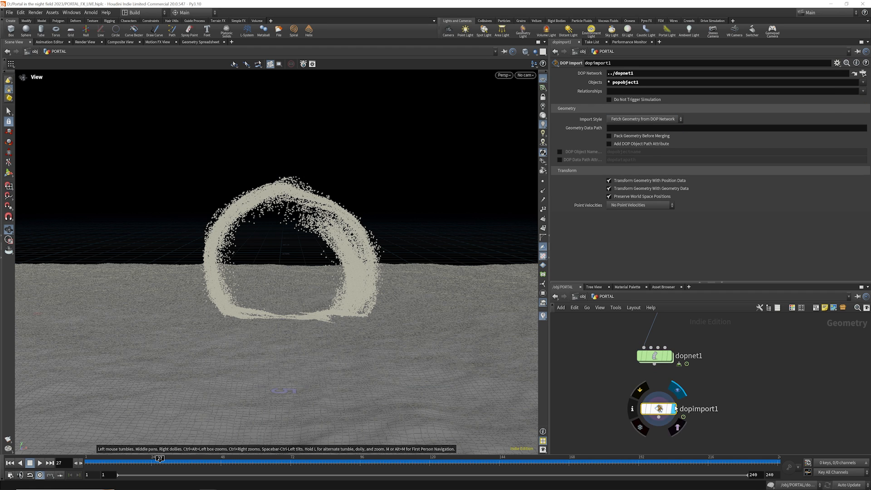
left_click_drag(123, 461, 255, 461)
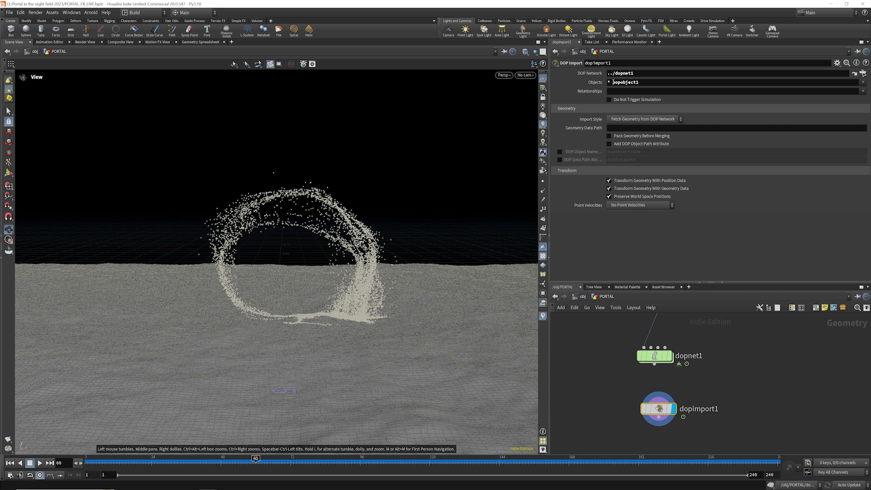
left_click_drag(612, 83, 596, 83)
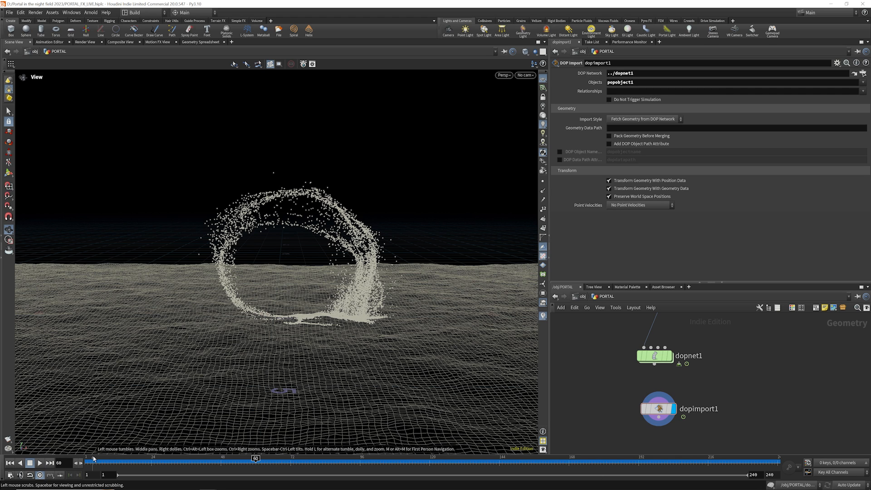
Scrub through the timeline to check the particles imported by dopimport1
left_click_drag(94, 460, 423, 468)
left_click(669, 408)
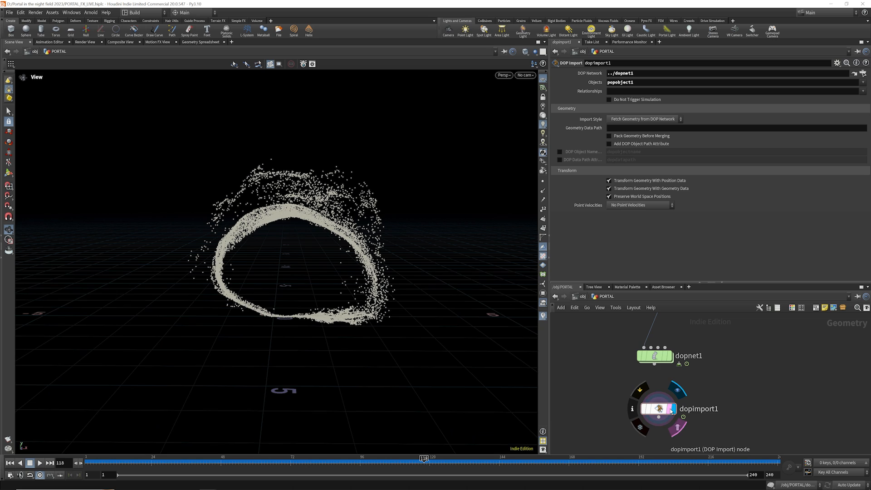
left_click_drag(113, 464, 444, 466)
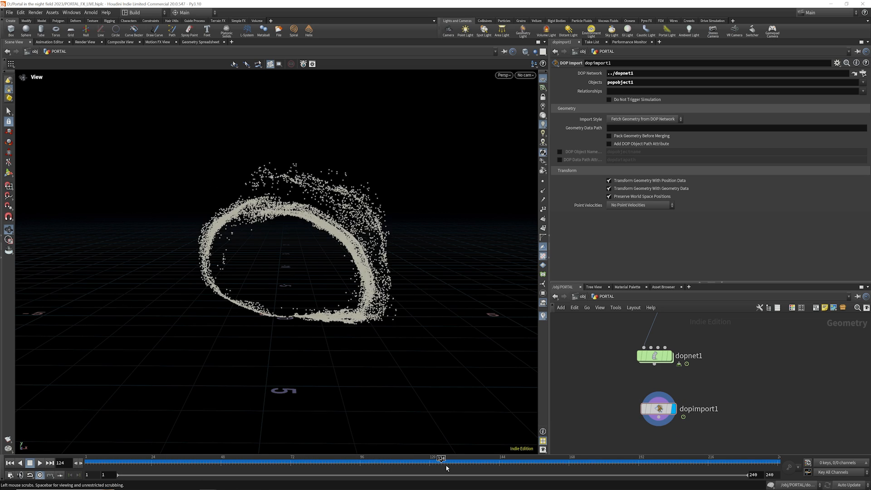
Add a File Cache node connected to the output of dopimport1
middle_click_drag(663, 434, 652, 410)
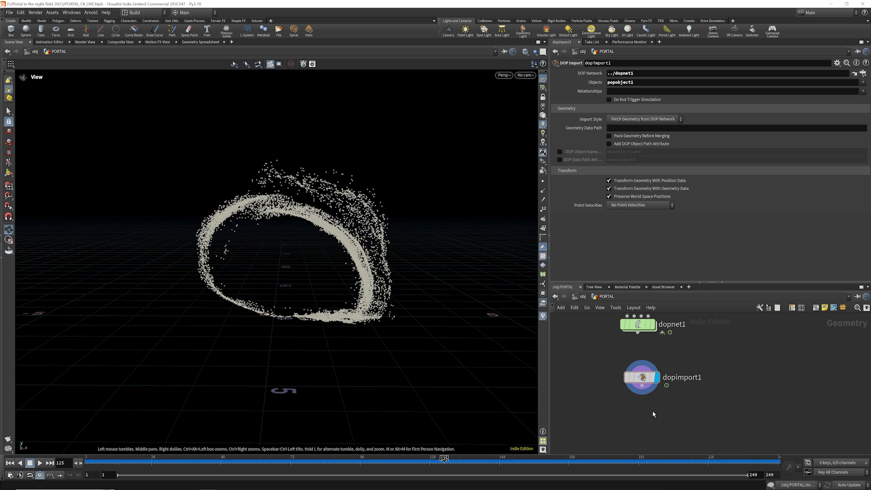
key("Tab")
type("file")
key("Down")
key("Return")
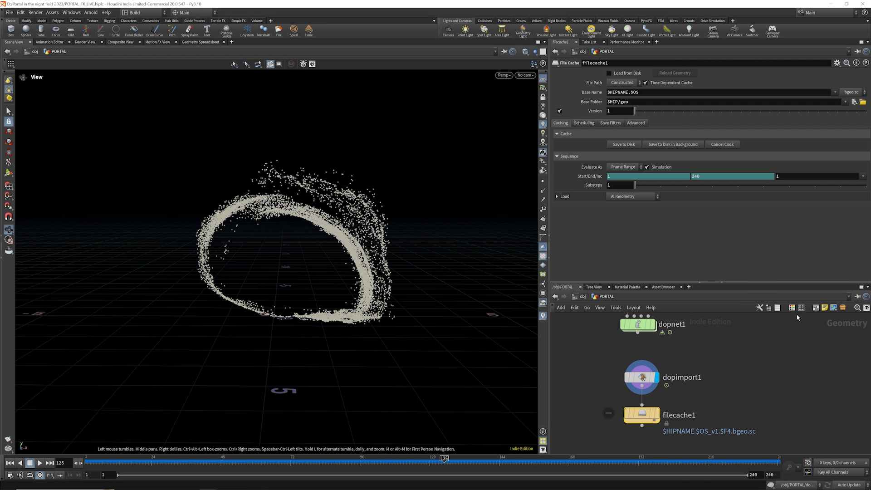
Colour the File Cache node red and switch its file path mode to Explicit
key("c")
left_click(845, 424)
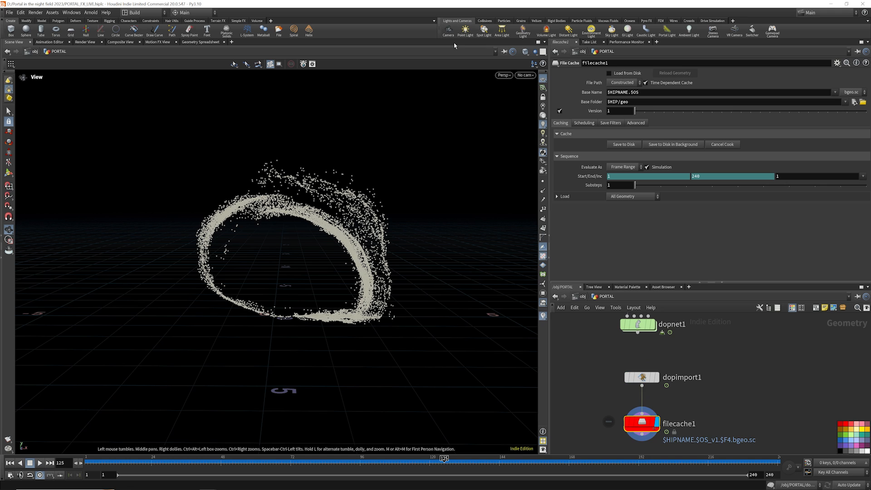
left_click(622, 83)
left_click(619, 93)
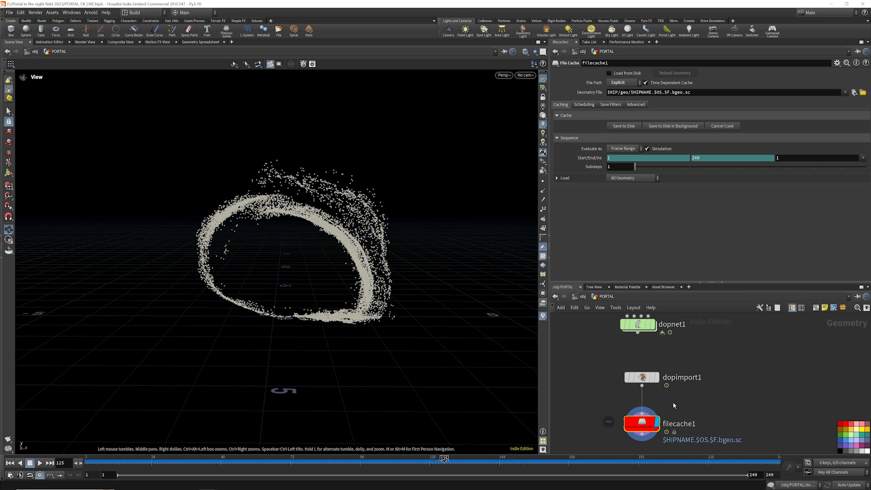
key("Tab")
type("clean")
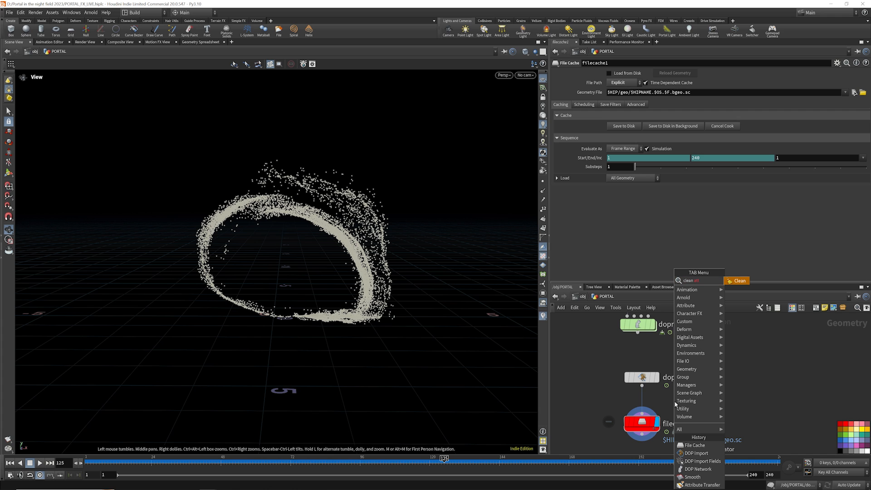
key("Escape")
Insert an Attribute Delete node between dopimport1 and filecache1
key("Tab")
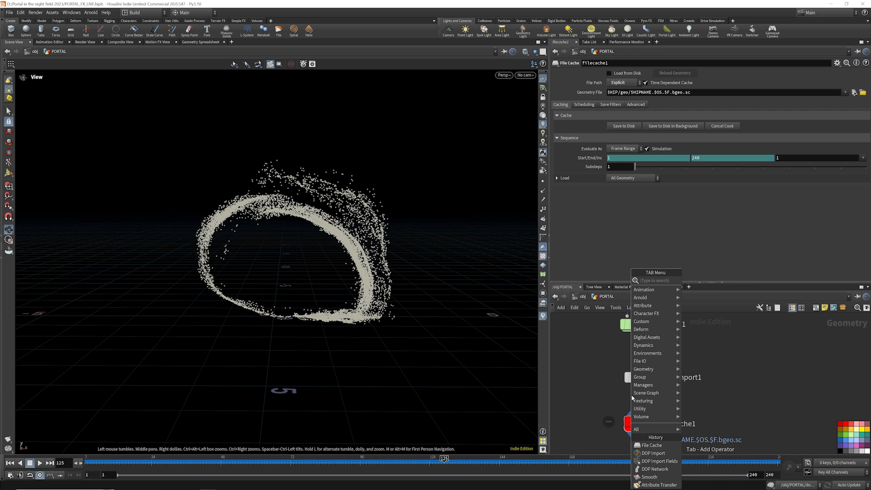
type("att dele")
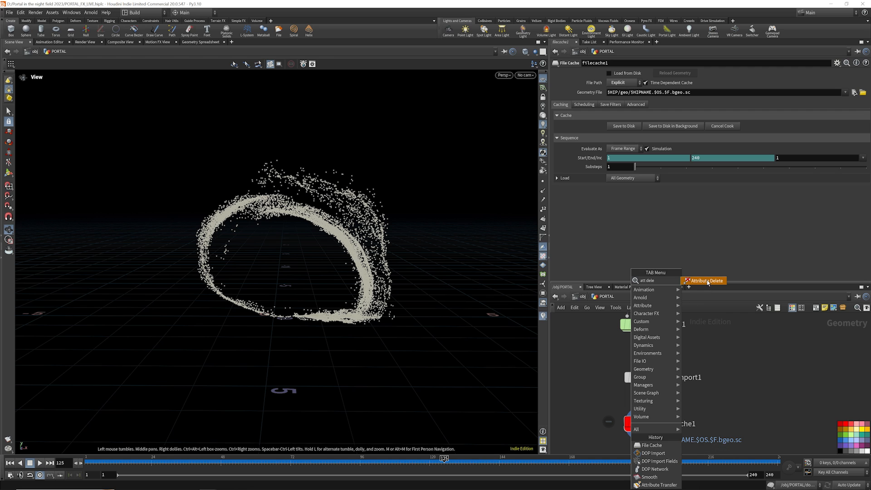
key("Return")
left_click(642, 401)
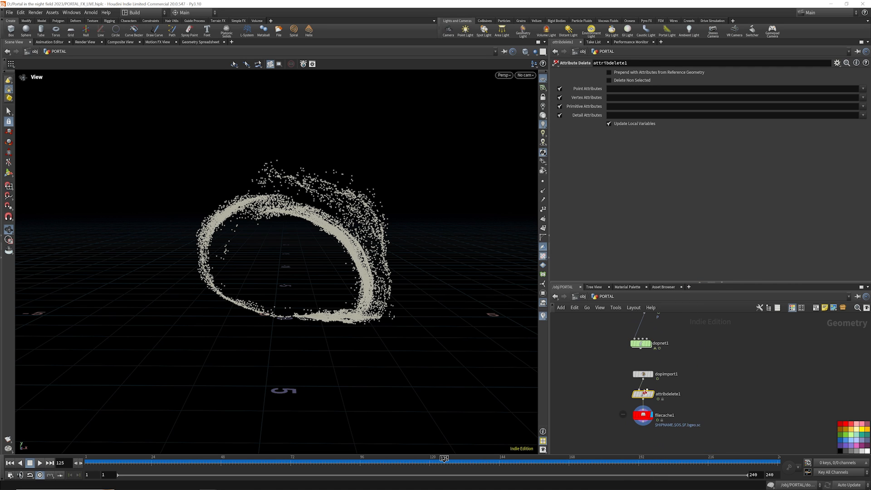
scroll(641, 399, "up", 2)
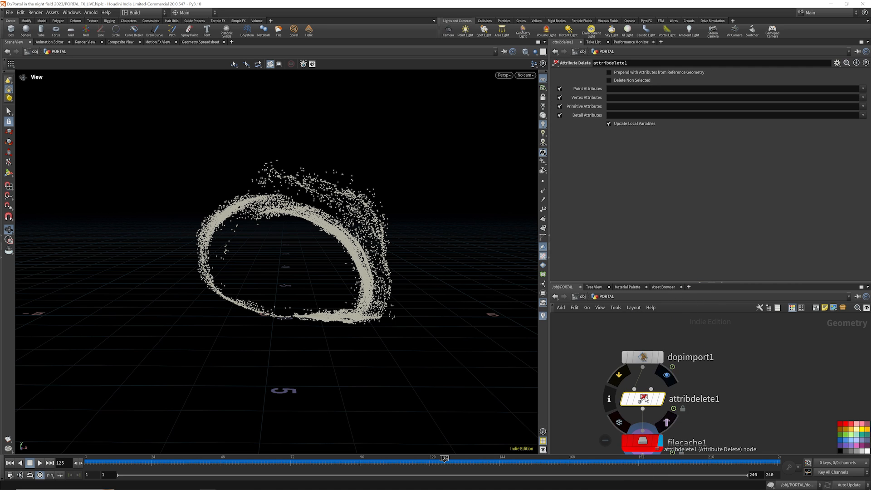
List v, age, id and life as the Attribute Delete's point attributes and enable Delete Non Selected
left_click(862, 89)
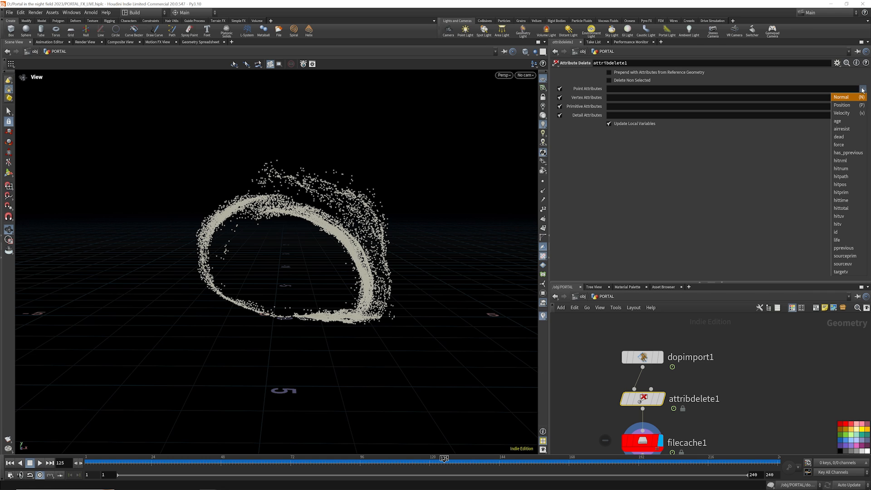
left_click(850, 113)
left_click(862, 88)
left_click(851, 121)
left_click(863, 89)
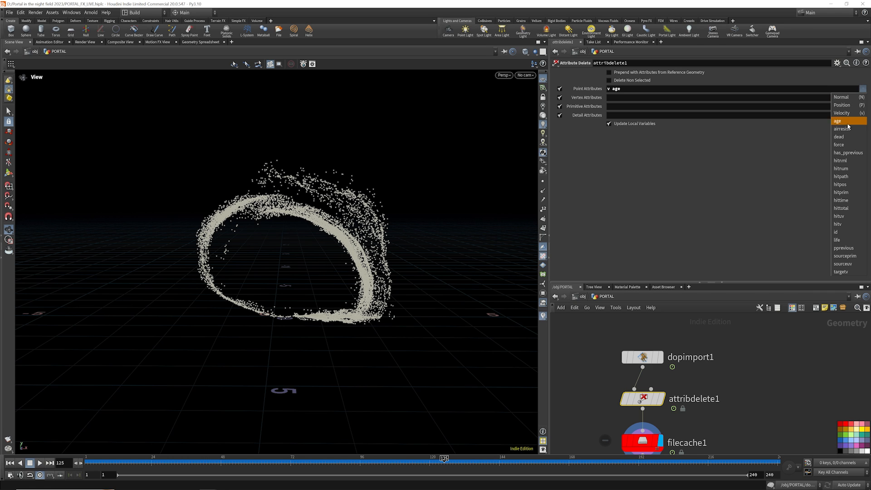
left_click(844, 231)
left_click(863, 88)
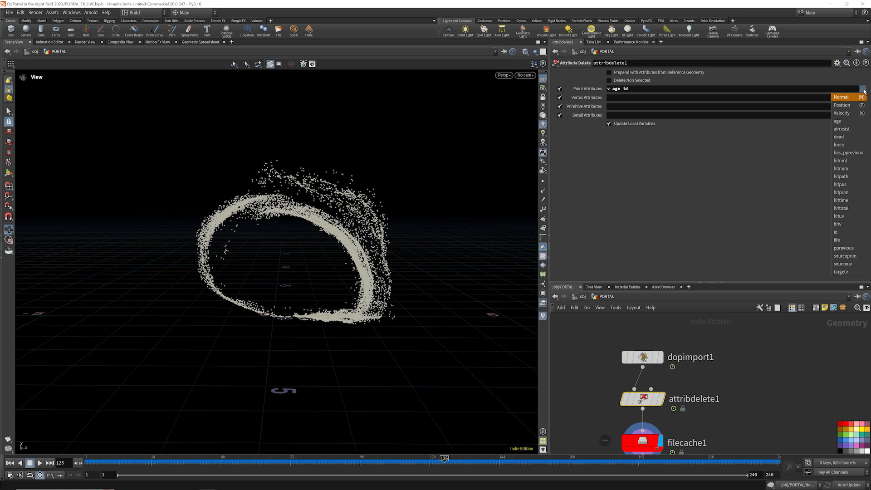
left_click(844, 240)
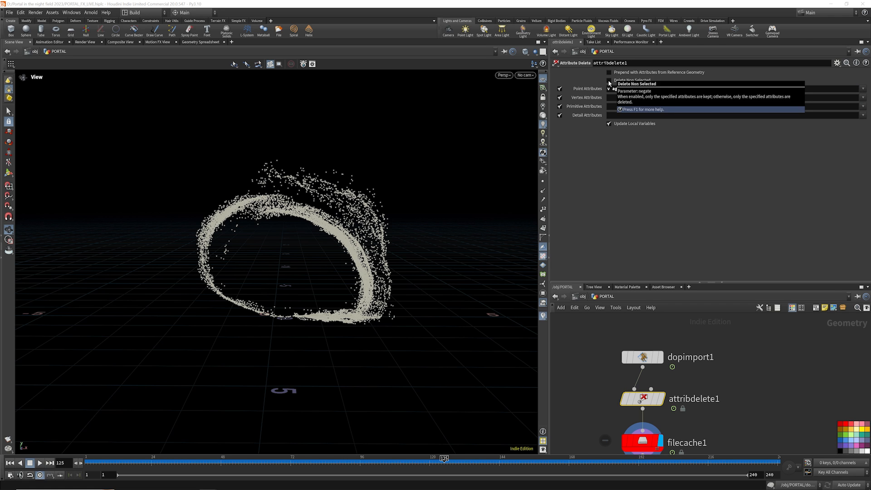
left_click(609, 81)
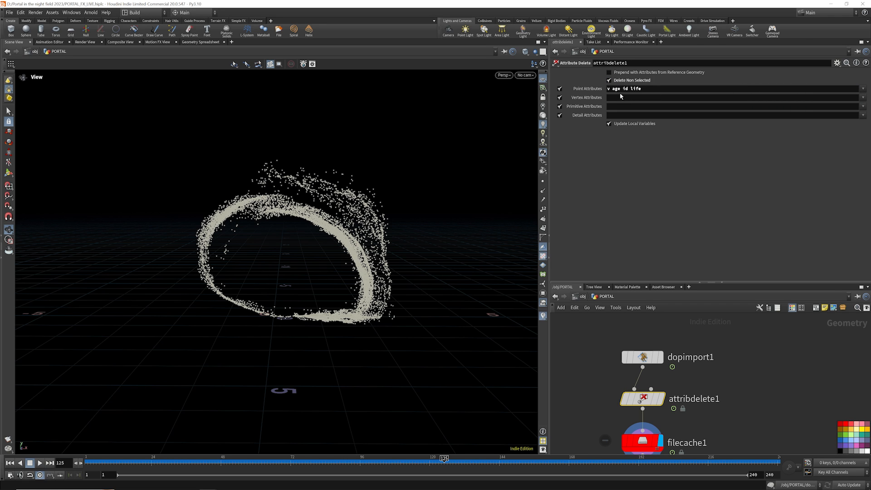
Examine the node info of attribdelete1 for its remaining point attributes and groups
middle_click_drag(614, 425, 611, 390)
left_click(611, 363)
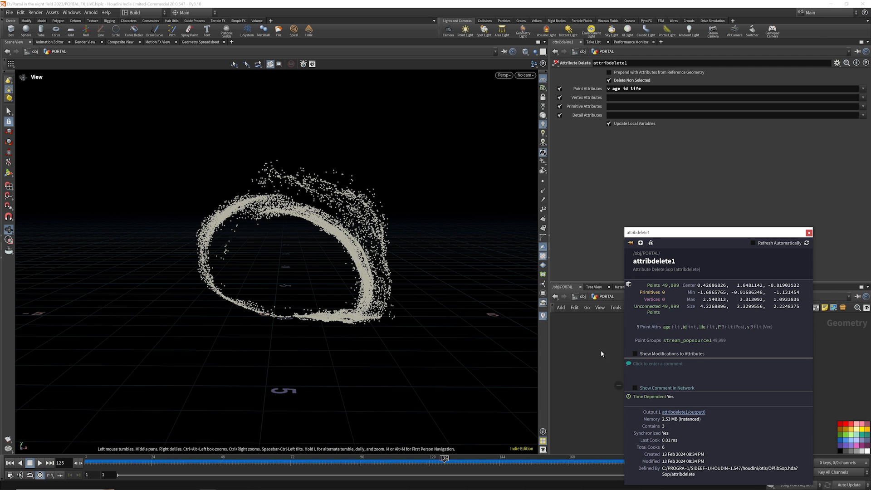
left_click(599, 353)
Insert a Group Delete node between attribdelete1 and filecache1 and display it
key("Tab")
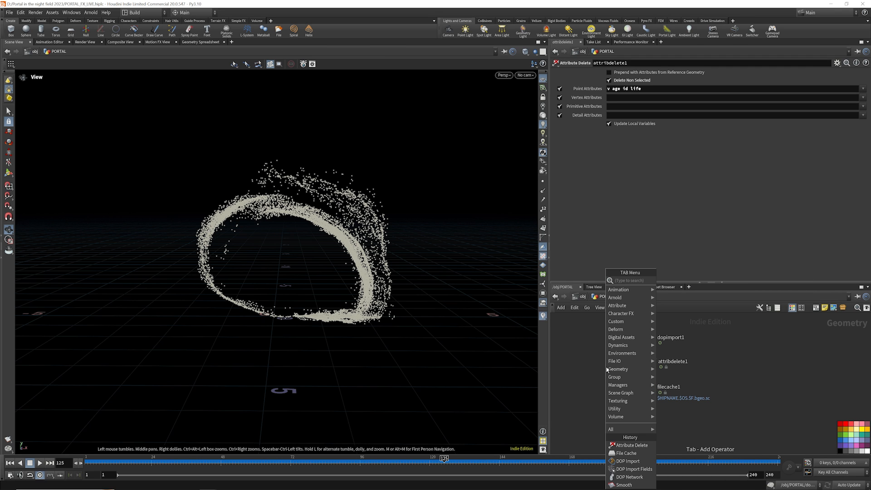
type("group de")
left_click(678, 281)
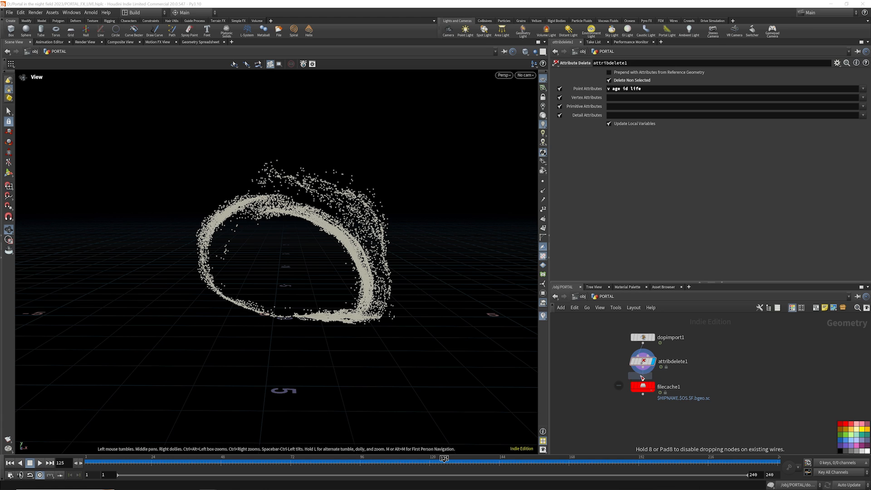
left_click(654, 388)
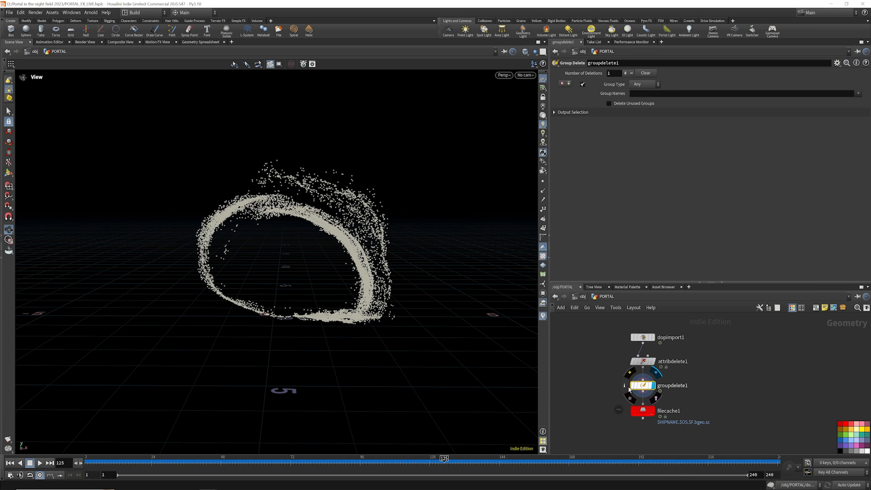
Enable Delete Unused Groups on the Group Delete node and set its group names to * to remove all groups
left_click(629, 388)
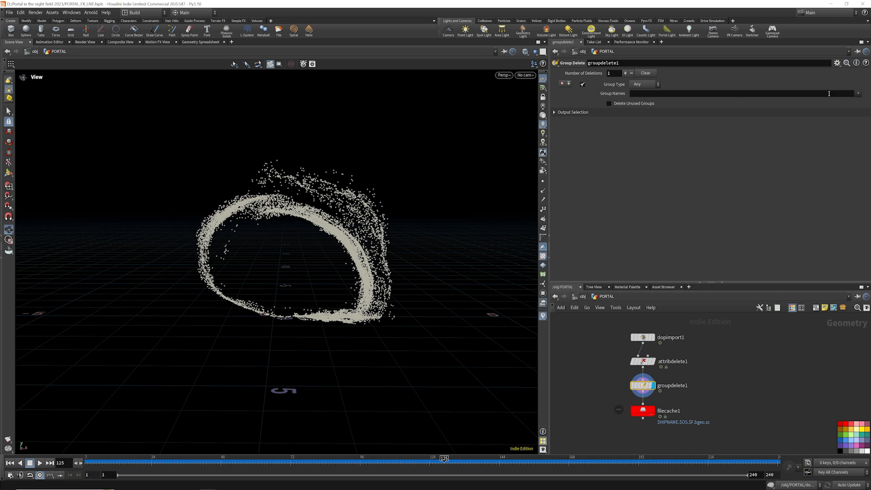
left_click(644, 88)
left_click(644, 87)
left_click(618, 105)
mouse_move(630, 387)
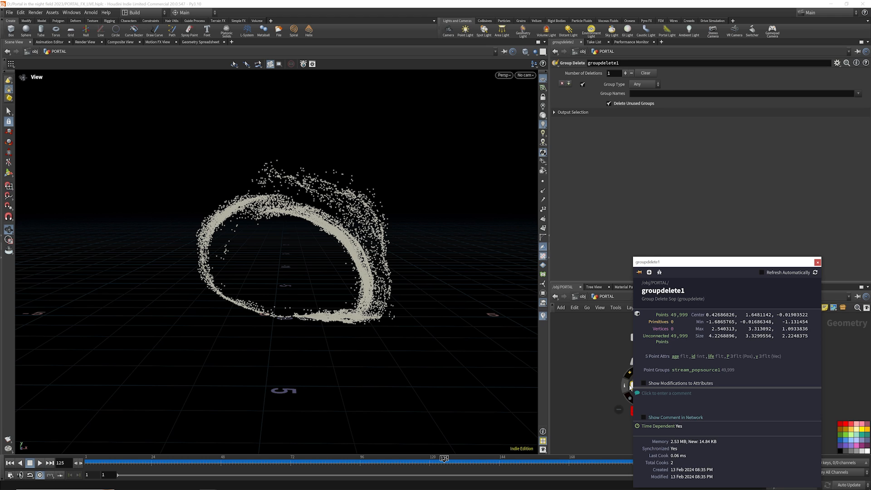
left_click(644, 94)
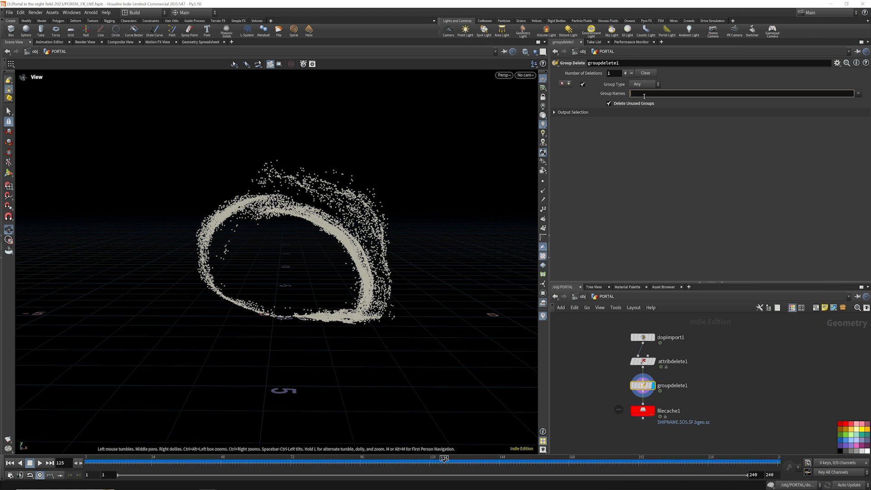
key("Return")
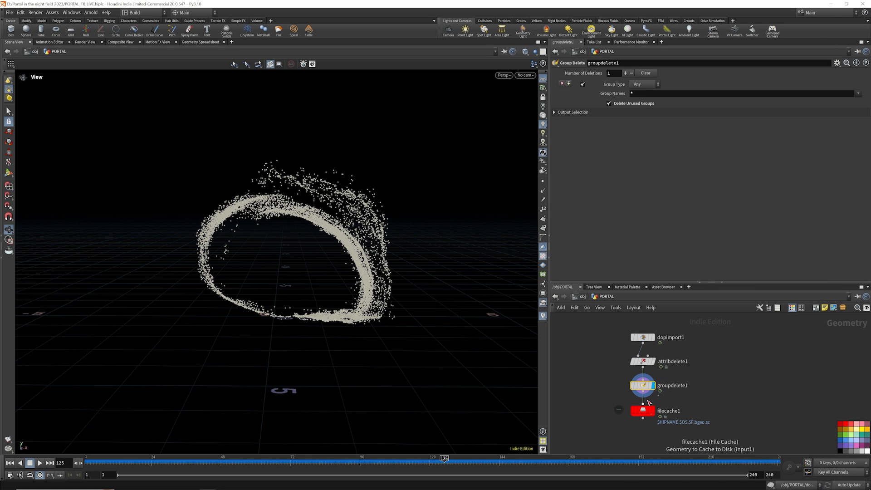
Move filecache1 down to make room and insert a Trail node between groupdelete1 and filecache1
middle_click_drag(669, 404, 675, 393)
left_click_drag(649, 399, 648, 423)
key("Tab")
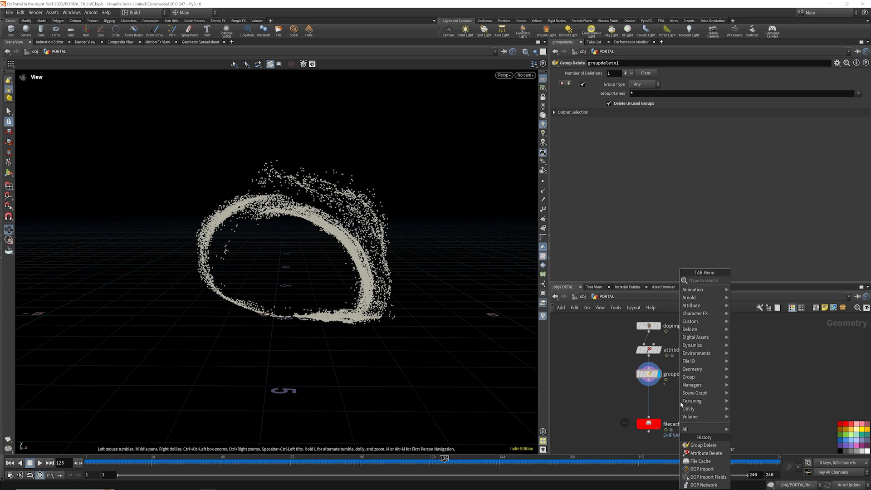
type("trail")
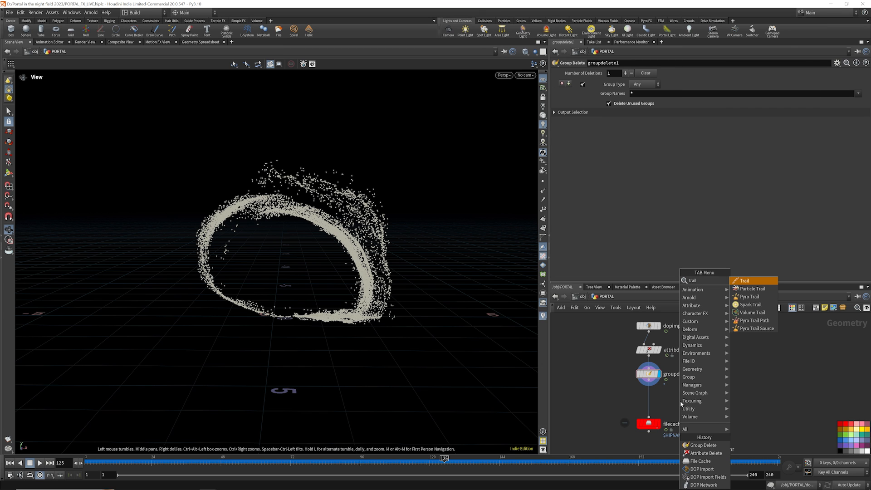
key("Return")
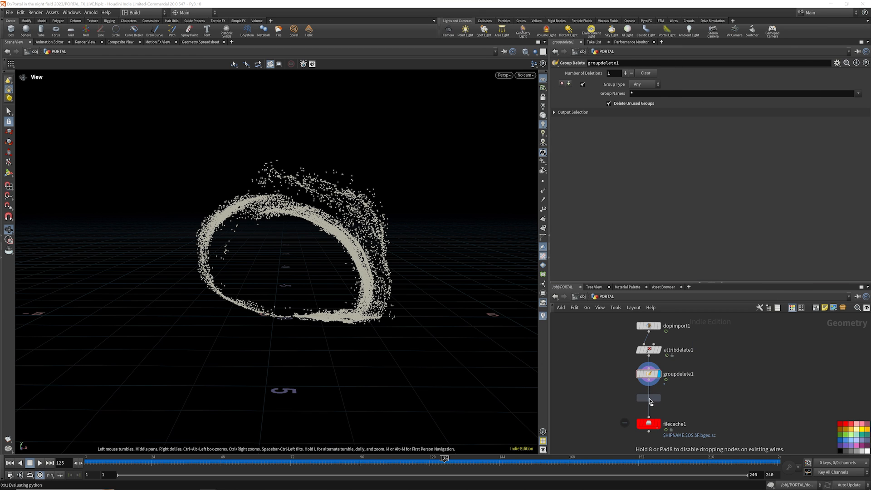
left_click(649, 398)
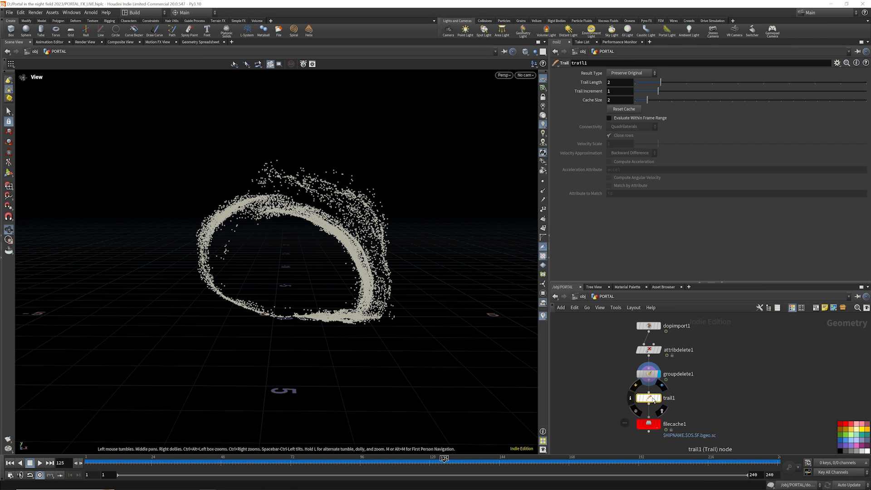
Set trail1's Result Type to Compute Velocity and insert a displayed Attribute VOP between trail1 and filecache1
left_click(620, 75)
left_click(629, 99)
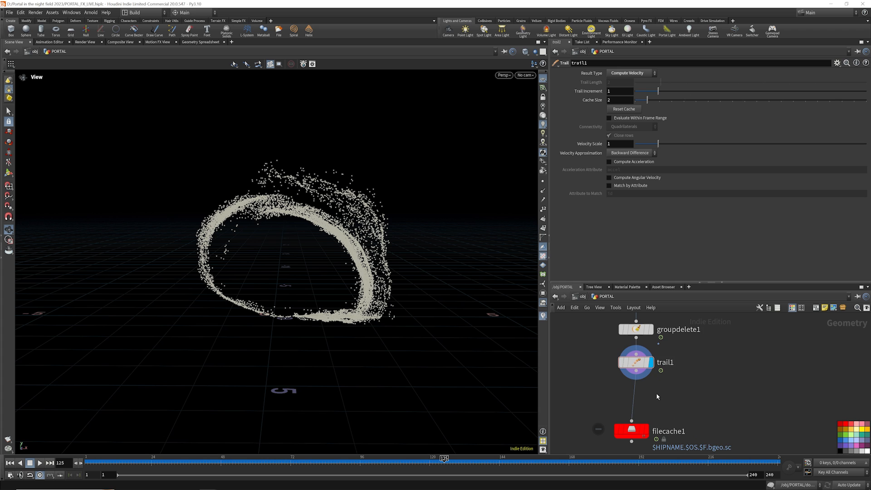
key("Tab")
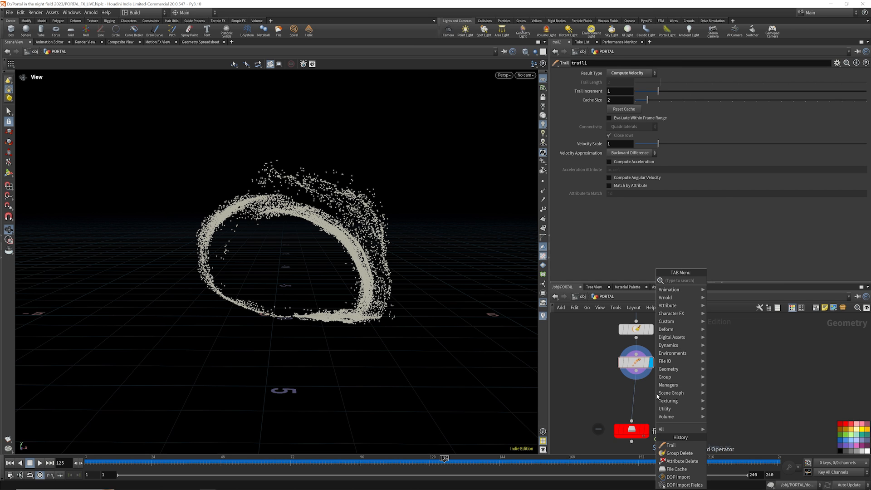
type("att vop")
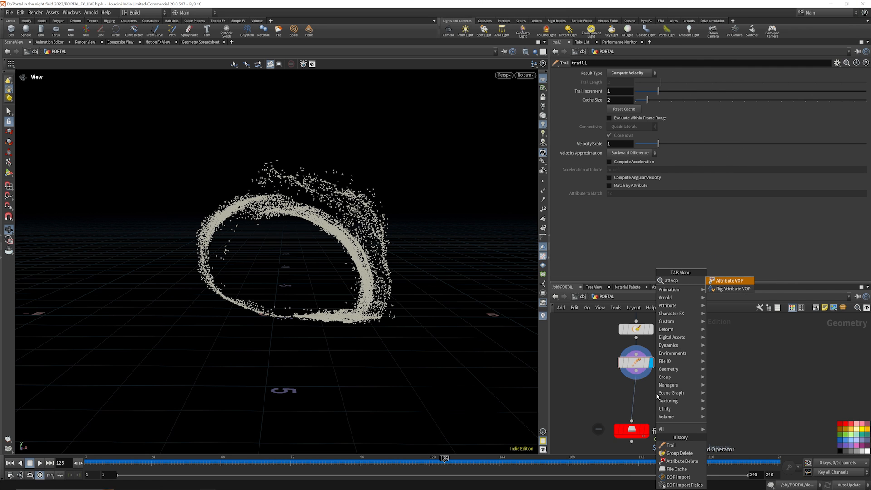
key("Return")
left_click(640, 398)
left_click(651, 397)
Inside the Attribute VOP, add a Length node fed by the global velocity v and connect its result to the Cd output
double_click(644, 398)
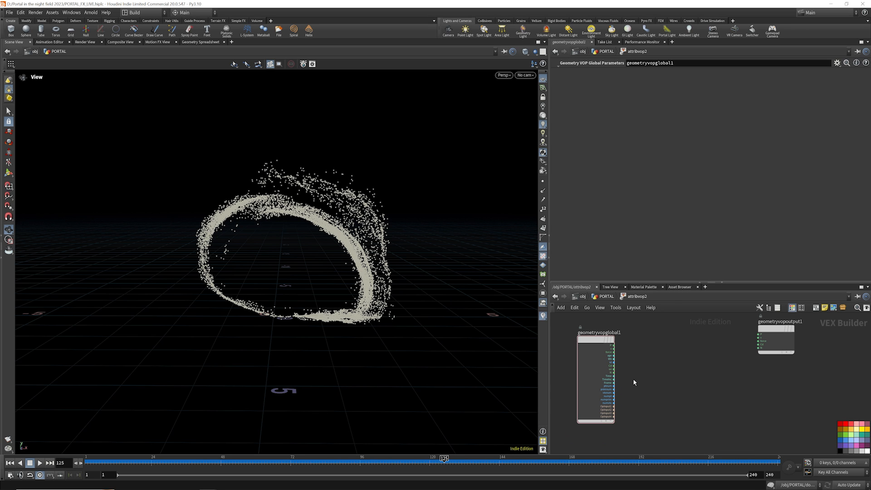
key("Tab")
type("len")
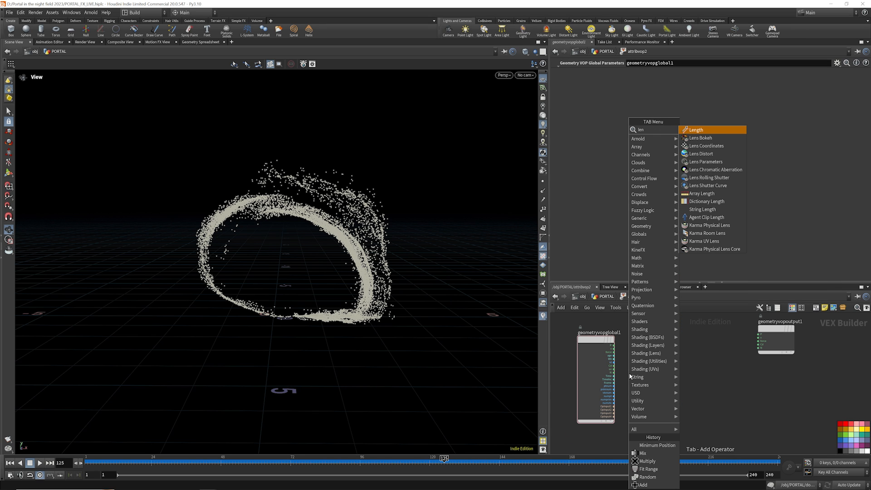
left_click(693, 130)
left_click(641, 363)
left_click_drag(682, 371, 782, 334)
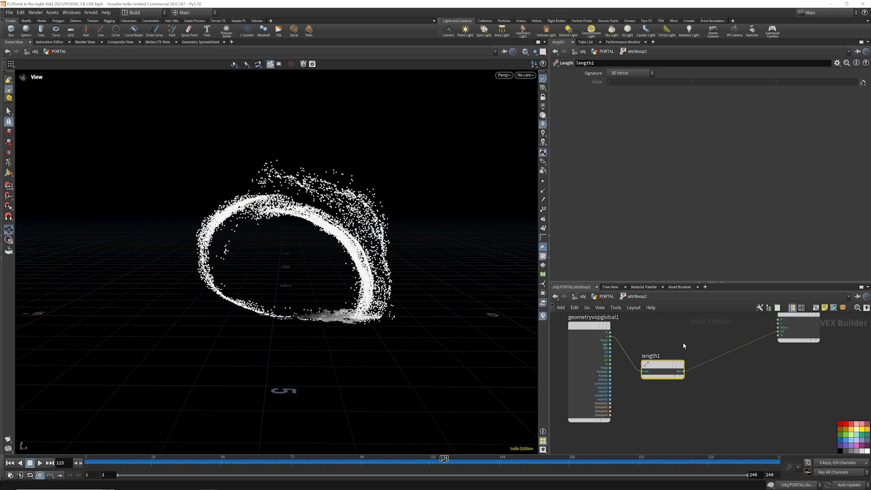
Insert a Fit Range node between length1 and the Cd output and set its Source Max to 25
left_click(663, 333)
key("Tab")
type("fit")
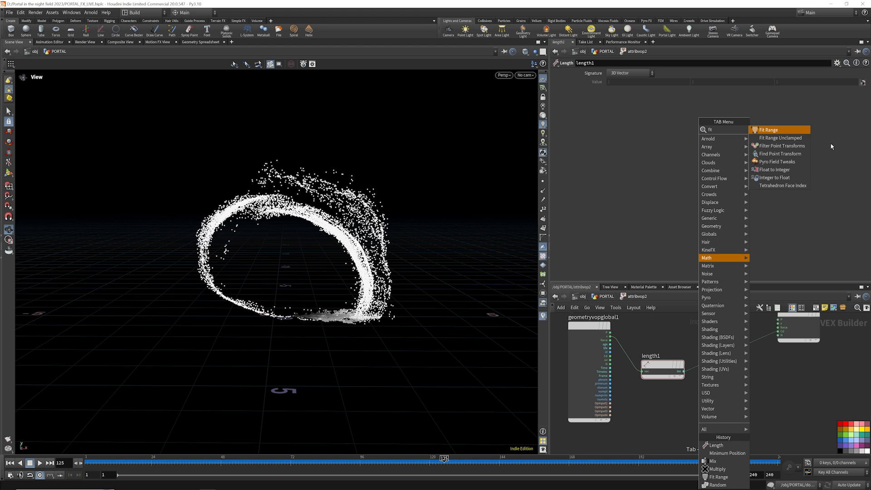
left_click(775, 130)
left_click(620, 92)
type("10")
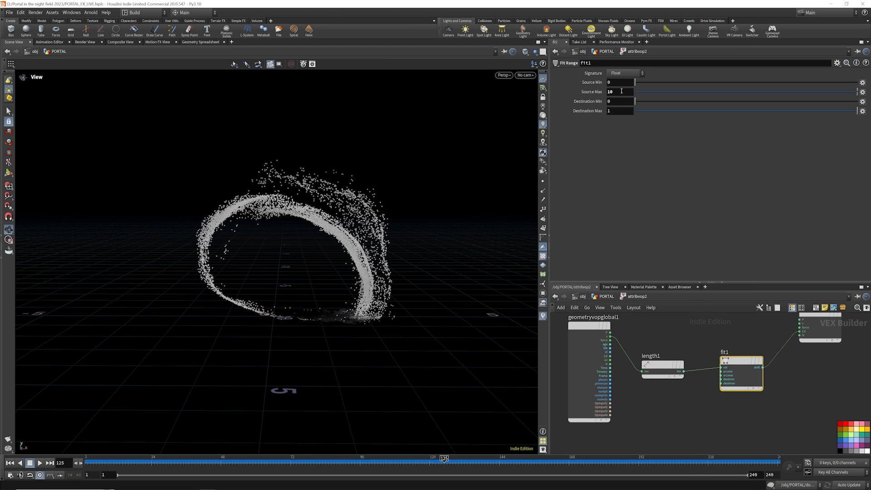
left_click(625, 91)
key("Return")
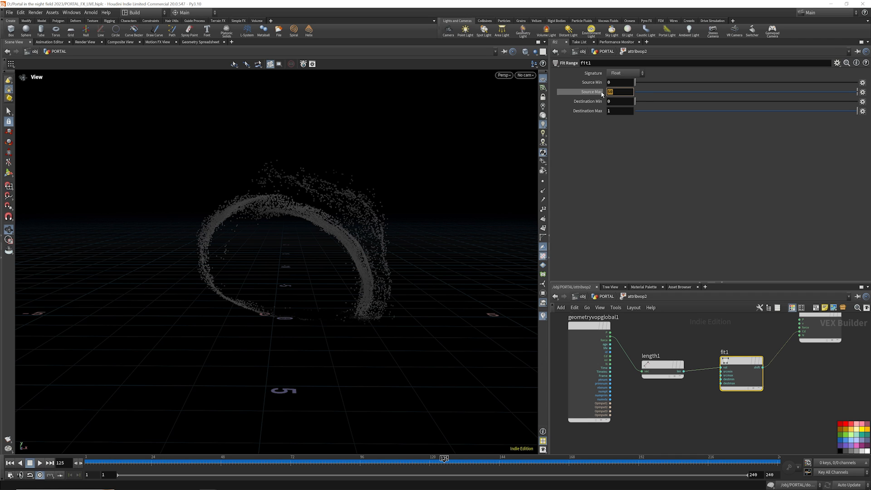
key("Return")
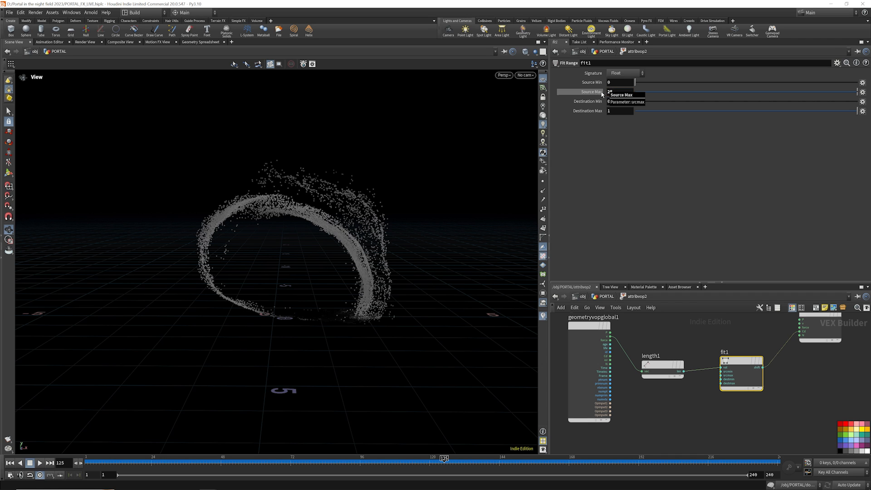
Add a Divide node above length1 and wire the global age and life into its first and second inputs
key("Tab")
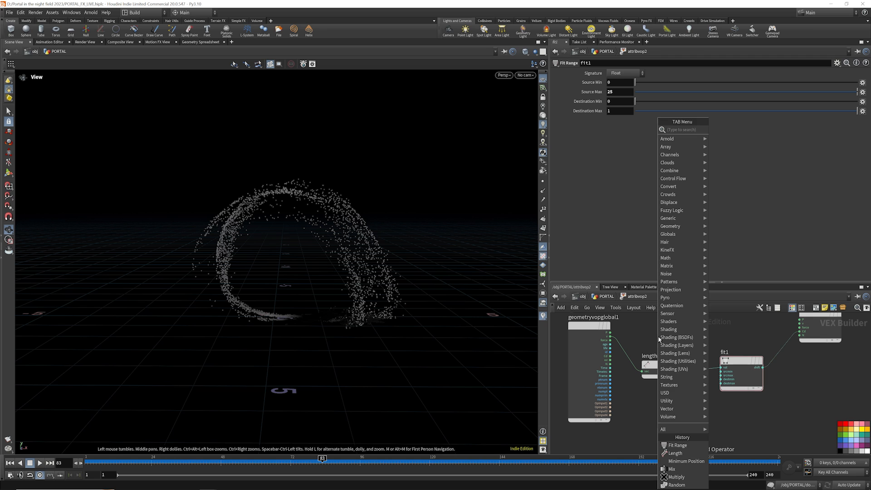
type("div")
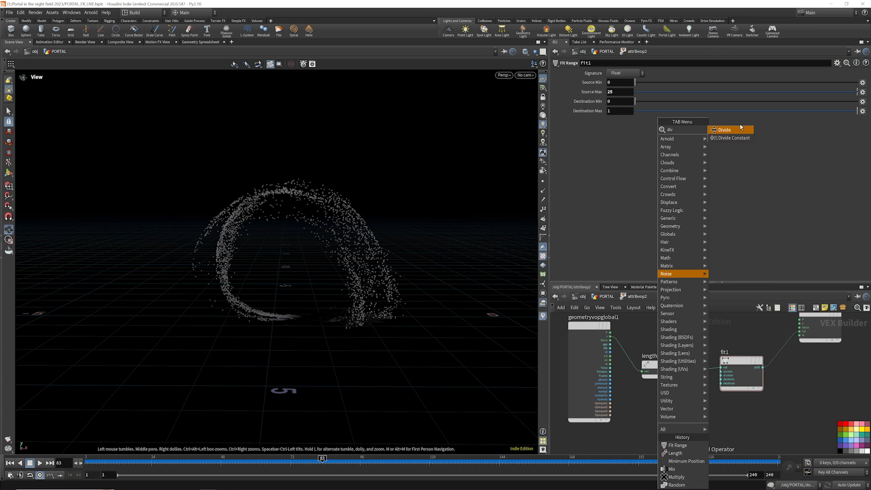
left_click(738, 129)
left_click(676, 340)
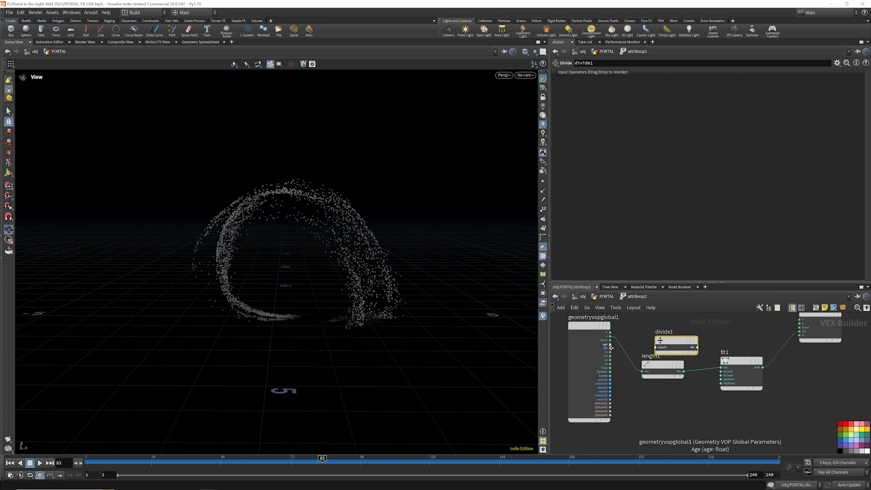
left_click(609, 344)
left_click(655, 347)
left_click(609, 348)
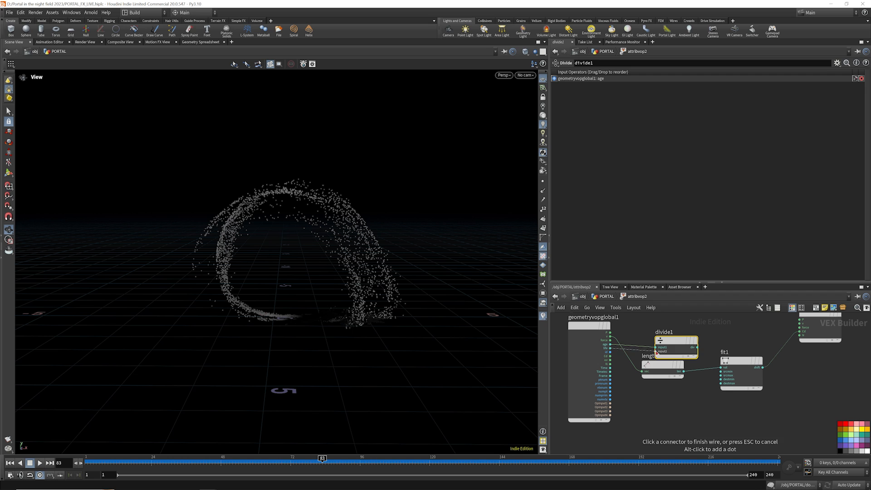
left_click(656, 351)
left_click_drag(675, 340, 677, 325)
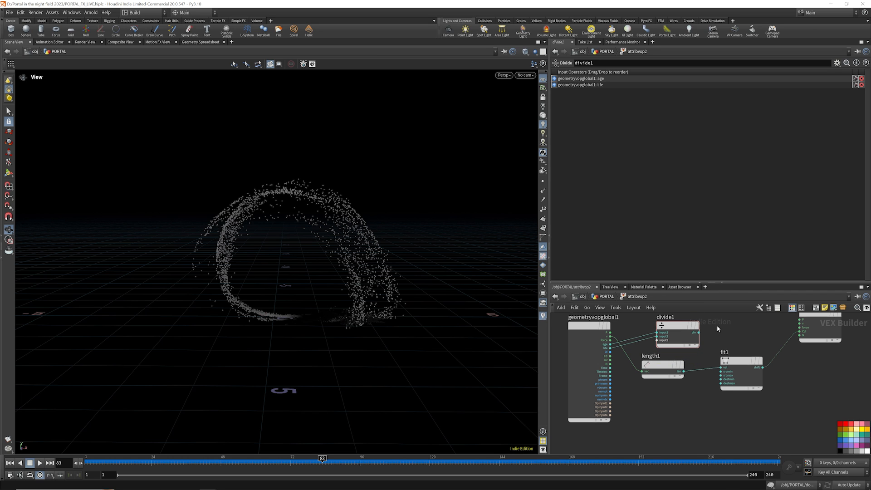
Add a Bind Export node after divide1 and name the exported attribute life_time
key("Tab")
type("bind")
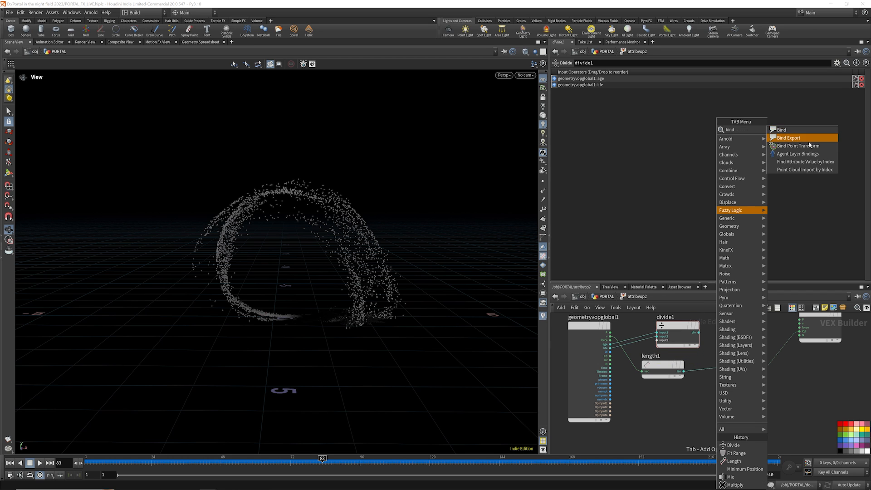
key("Return")
left_click(737, 334)
scroll(659, 345, "down", 3)
scroll(702, 348, "up", 3)
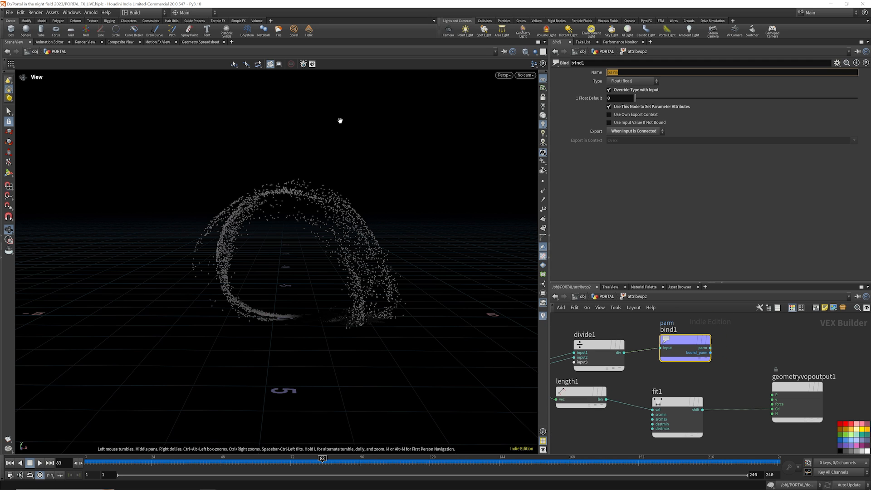
type("LIFE_T")
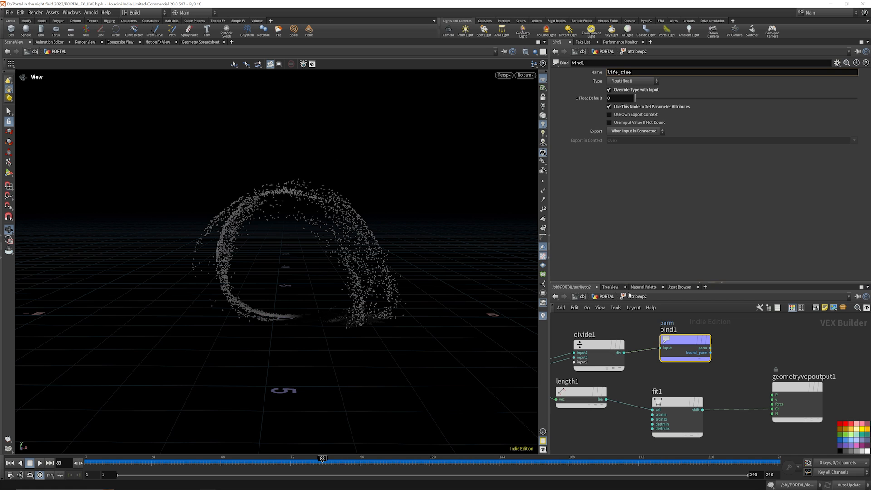
key("Return")
Wire the Divide result into the Cd output and scrub the timeline to preview the particle lifetime as color
left_click_drag(627, 355, 765, 410)
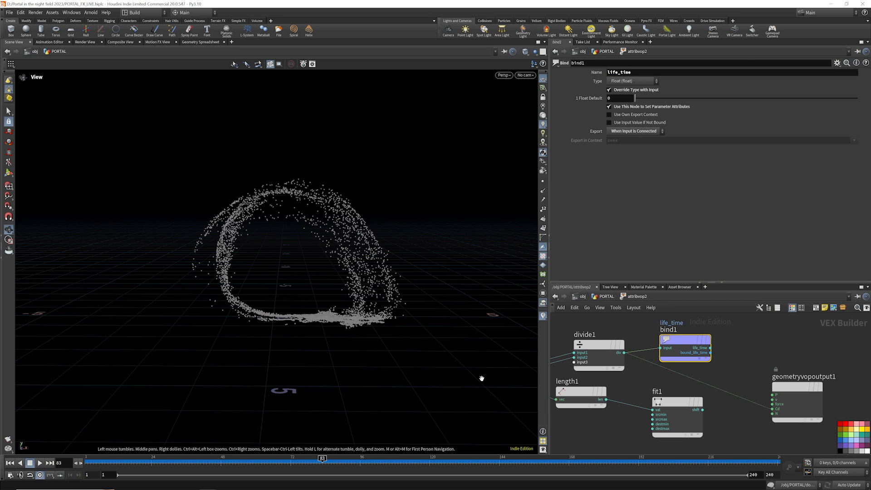
left_click_drag(113, 463, 412, 463)
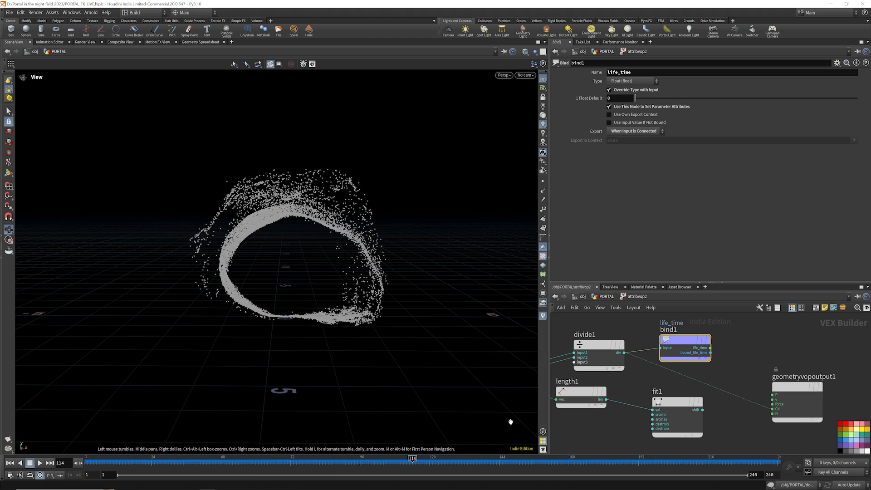
Insert a Ramp Parameter node between fit1 and the Cd output
key("Tab")
type("r")
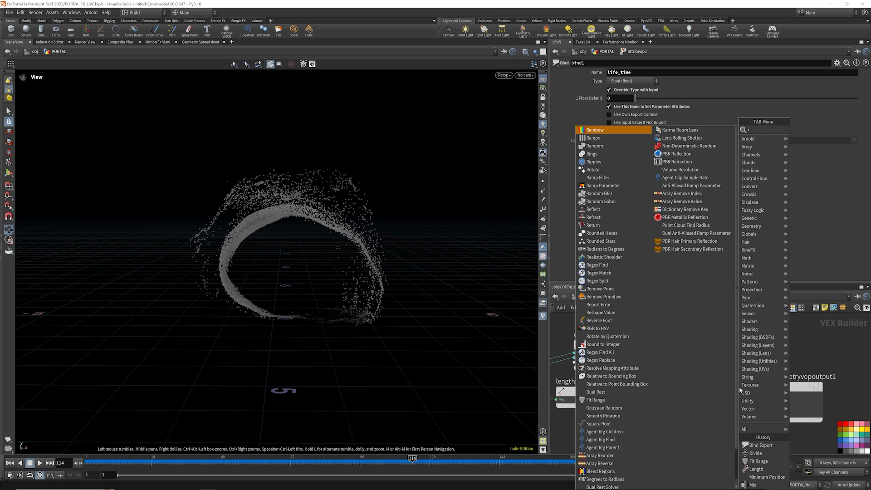
type("amp")
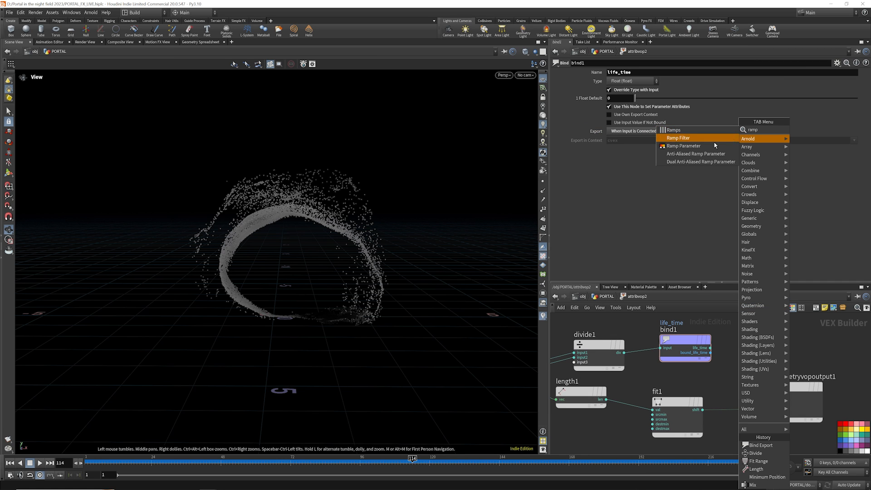
left_click(695, 150)
left_click(742, 411)
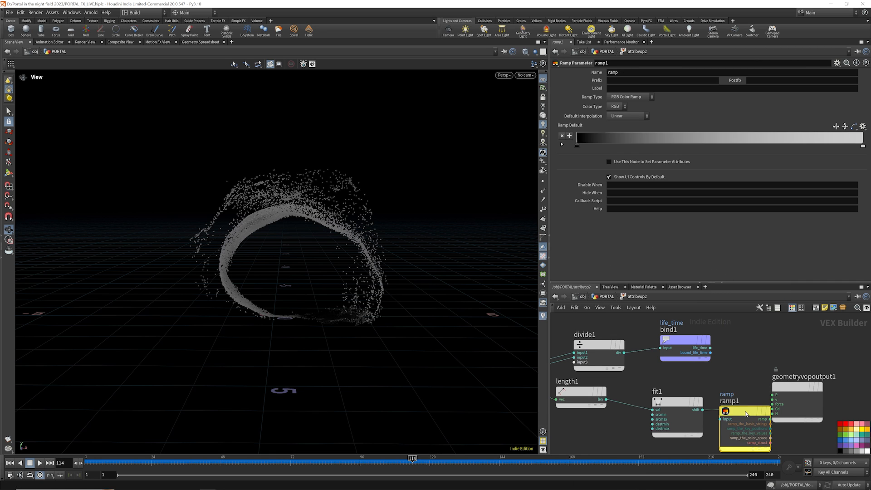
Return to the PORTAL network, try the Whitewater preset on attribvop2's color ramp, and settle on the Blackbody preset
key("u")
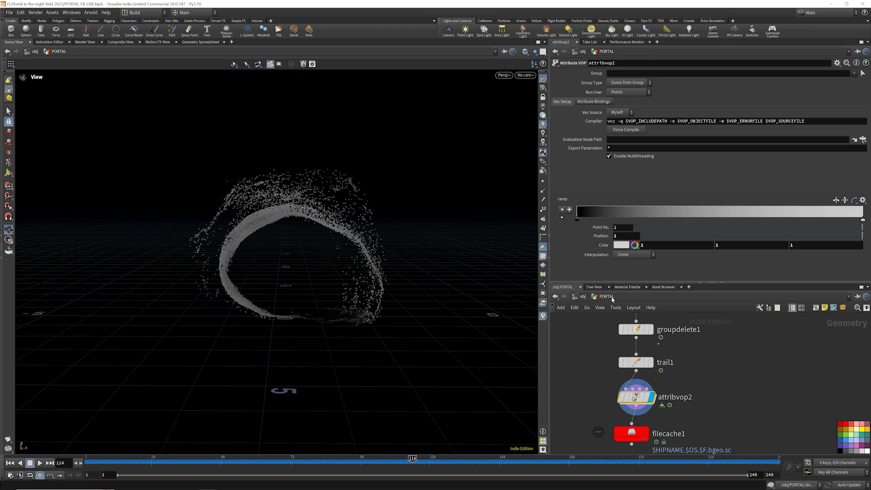
left_click(862, 200)
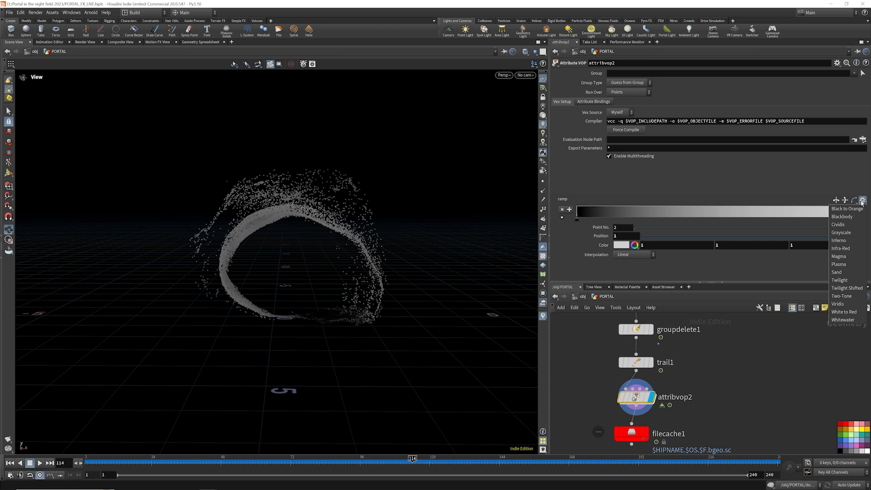
left_click(848, 320)
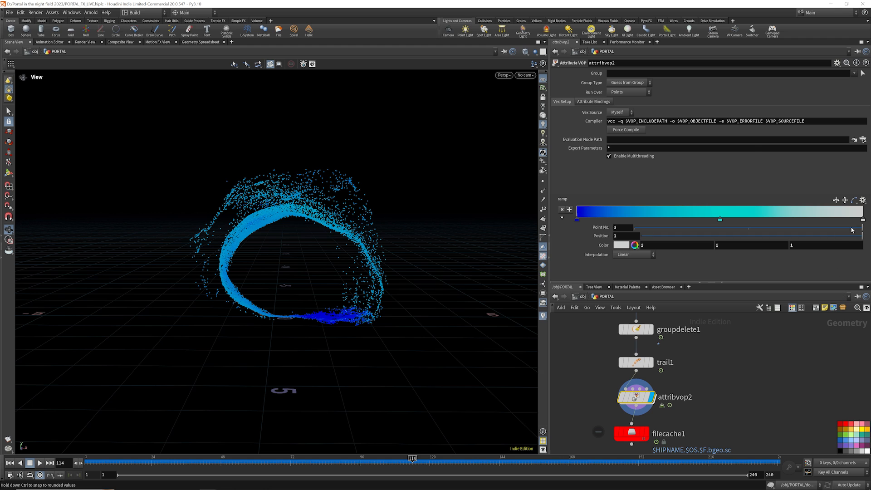
left_click(862, 200)
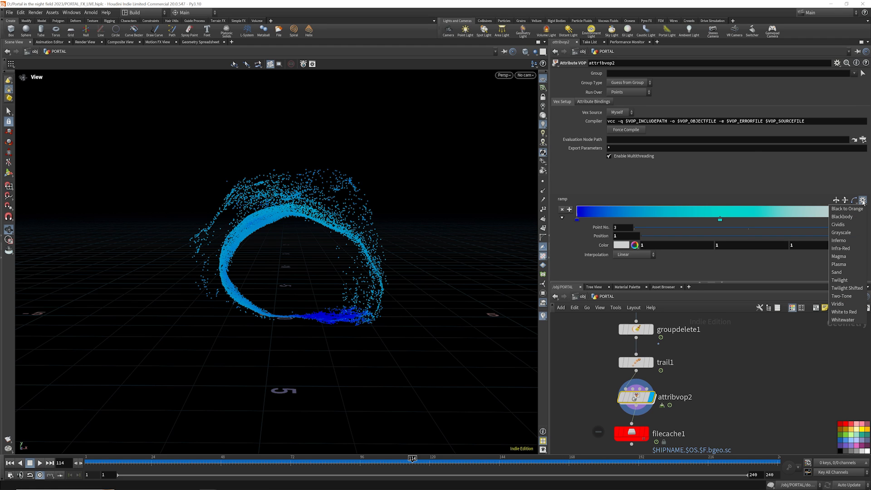
left_click(848, 216)
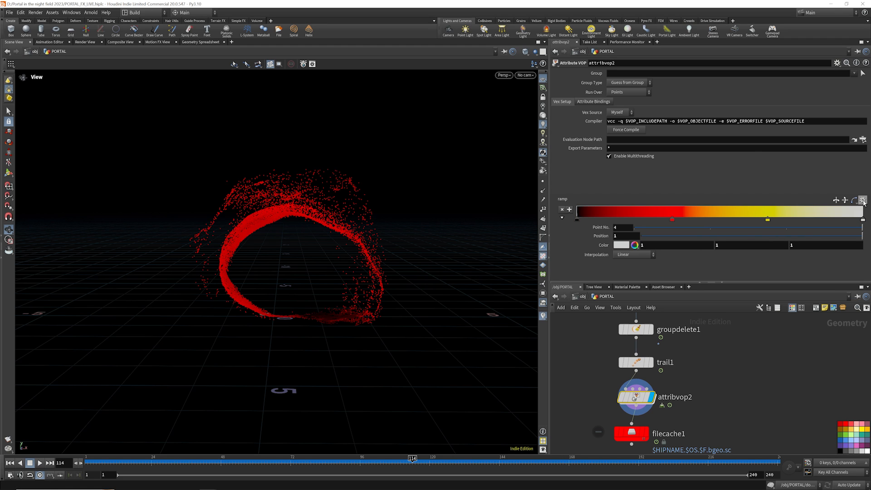
Inside attribvop2, set fit1's Source Min to 2 and Source Max to 9
double_click(637, 399)
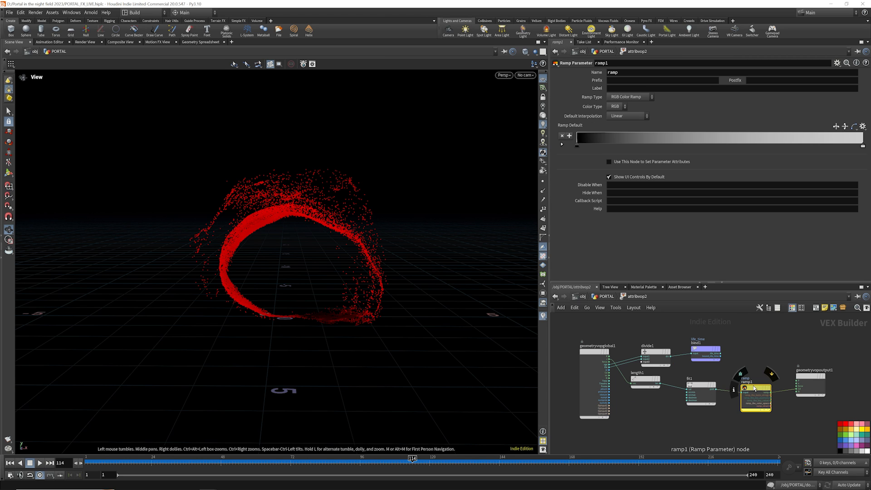
left_click(699, 388)
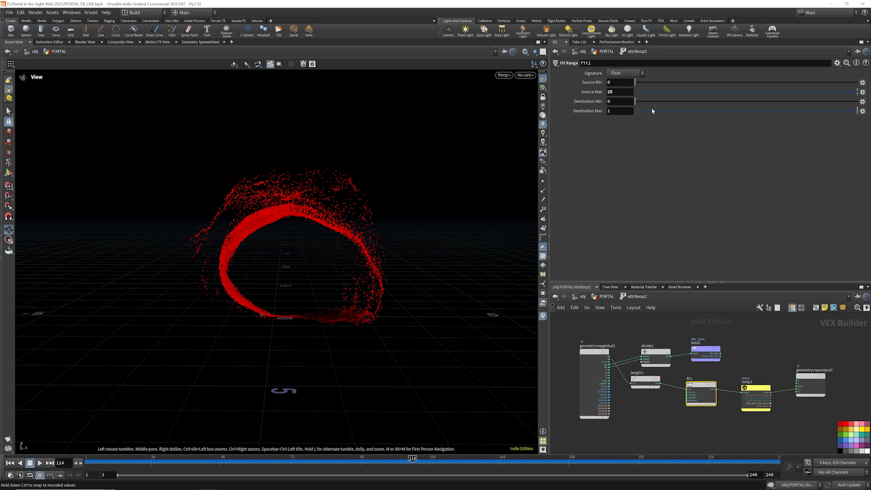
type("2")
key("Return")
left_click(599, 92)
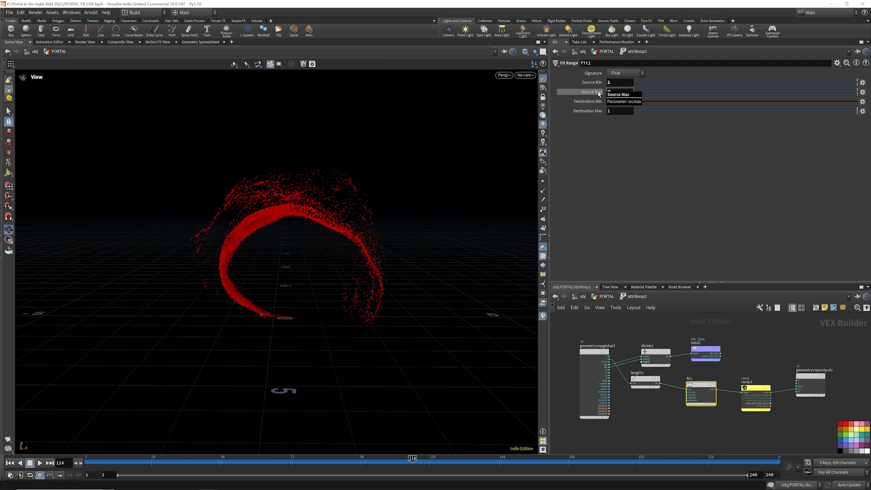
key("Return")
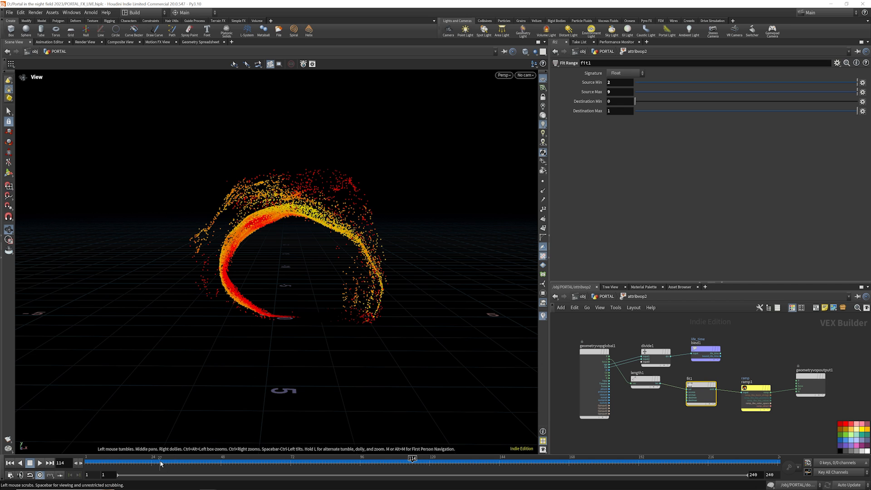
Refine fit1's Source Max to 8.2 while scrubbing the timeline to check the velocity colors across the animation
left_click_drag(162, 463, 238, 462)
left_click_drag(615, 92, 574, 94)
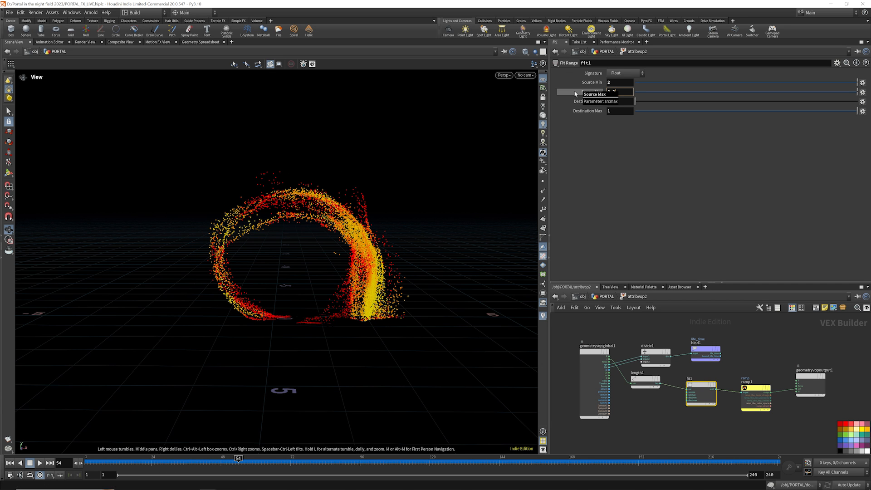
key("Return")
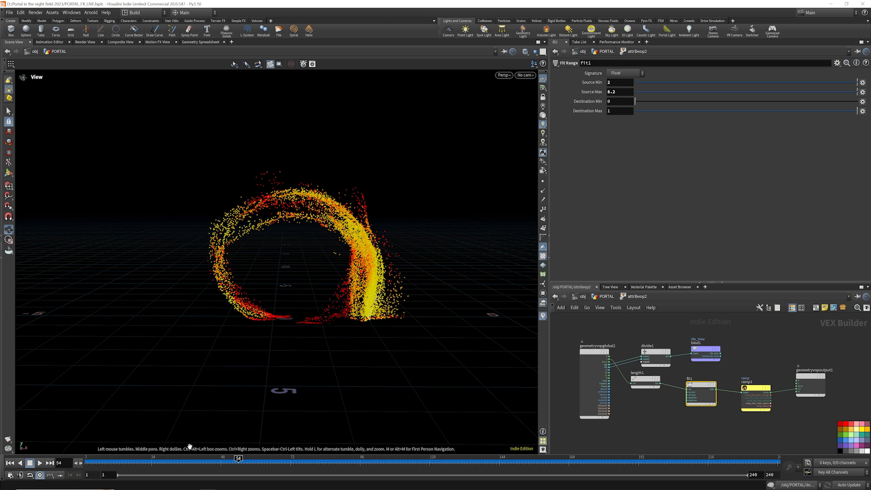
left_click_drag(126, 461, 195, 460)
left_click_drag(312, 457, 380, 458)
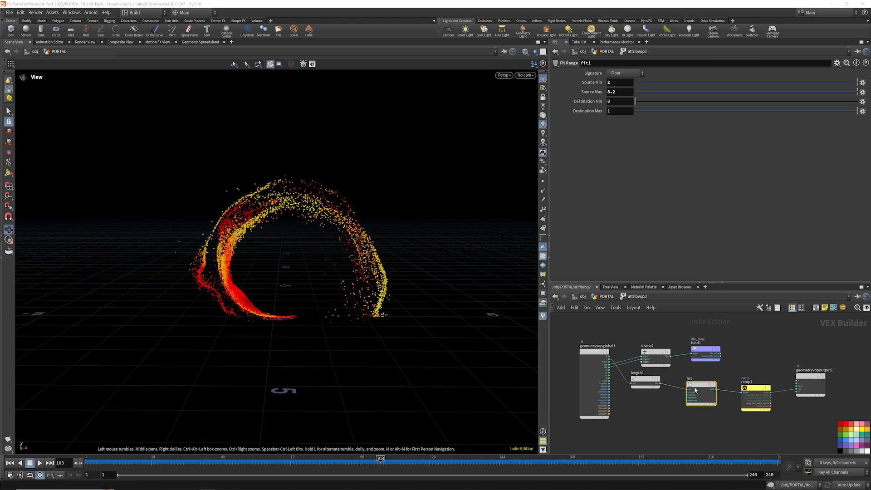
Space out the divide1 and life_time bind nodes, then add a Bind Export node above them and name its attribute Alpha
left_click_drag(707, 353, 732, 341)
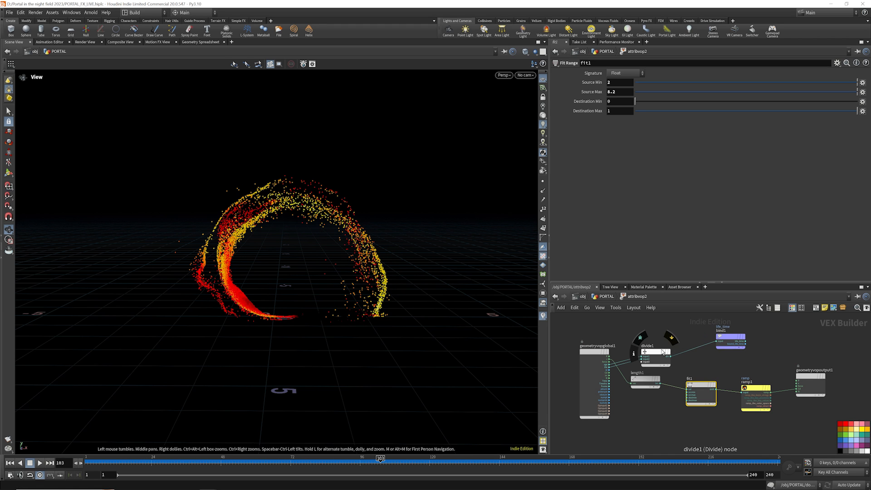
left_click_drag(655, 356, 663, 340)
scroll(734, 374, "down", 2)
key("Tab")
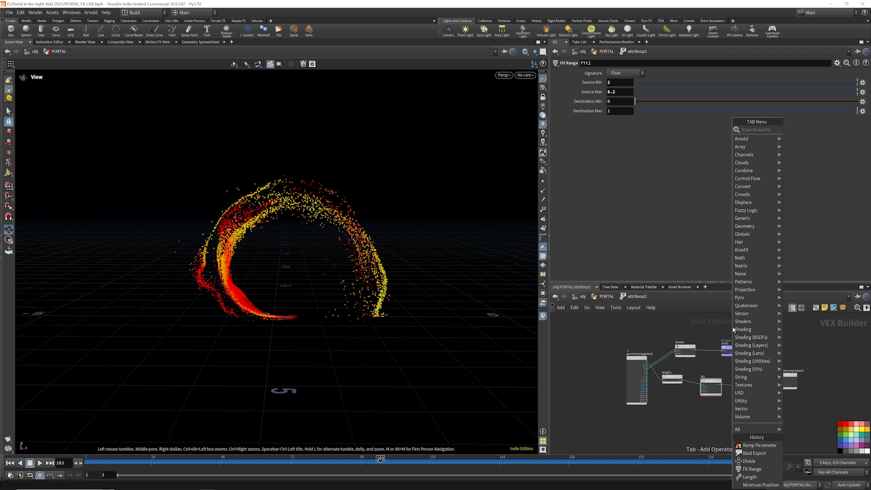
type("bind")
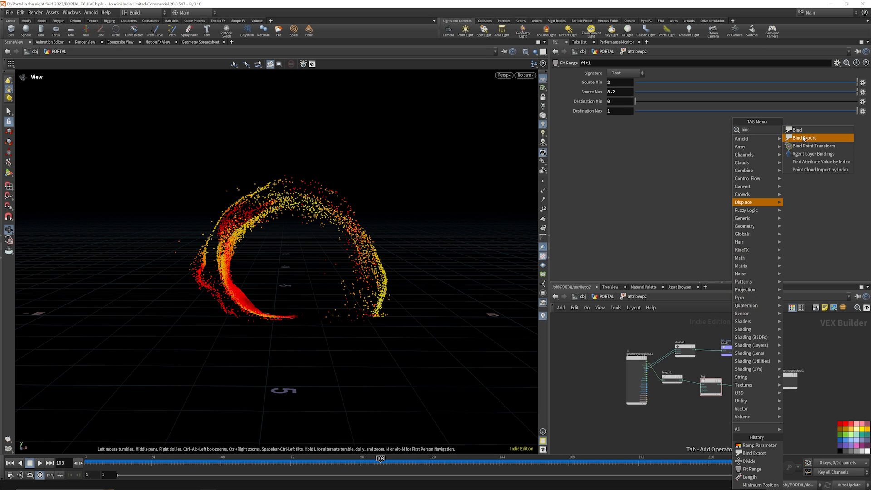
left_click(805, 138)
left_click(736, 327)
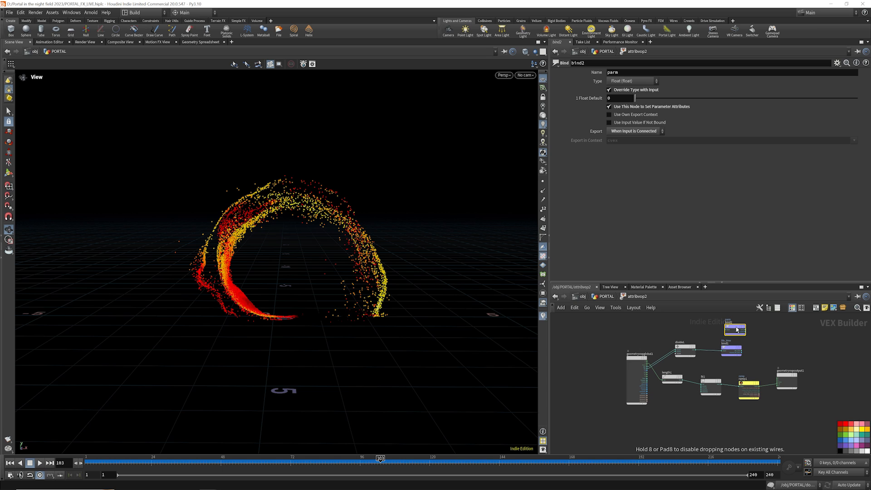
double_click(612, 73)
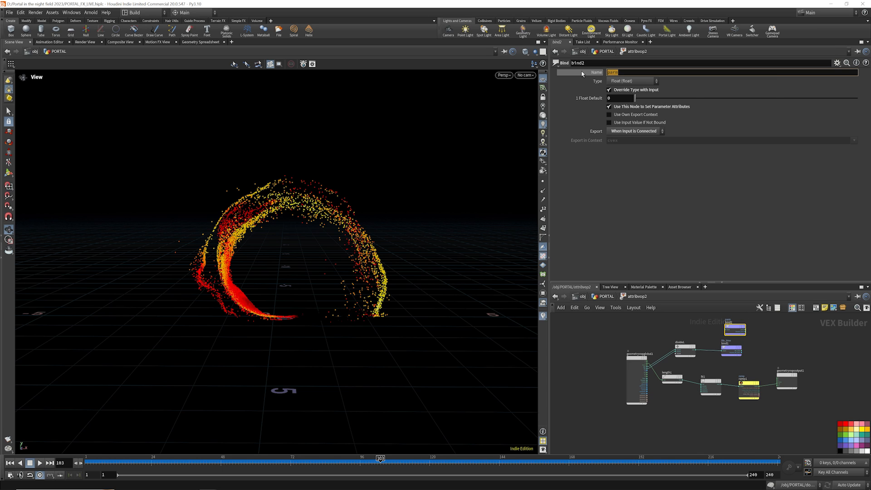
type("Alpha")
key("Return")
Wire divide1's output into the Alpha bind and scrub the early frames to check the particles' opacity
scroll(660, 378, "up", 3)
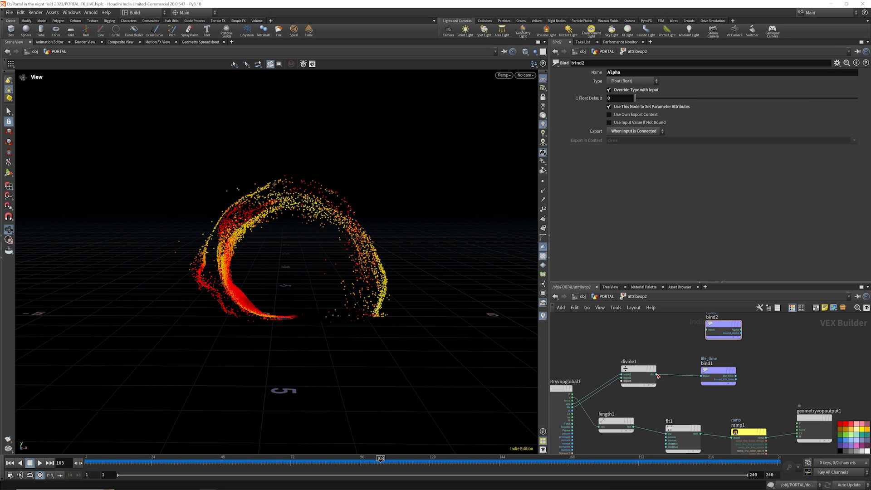
left_click_drag(657, 376, 730, 328)
left_click(156, 459)
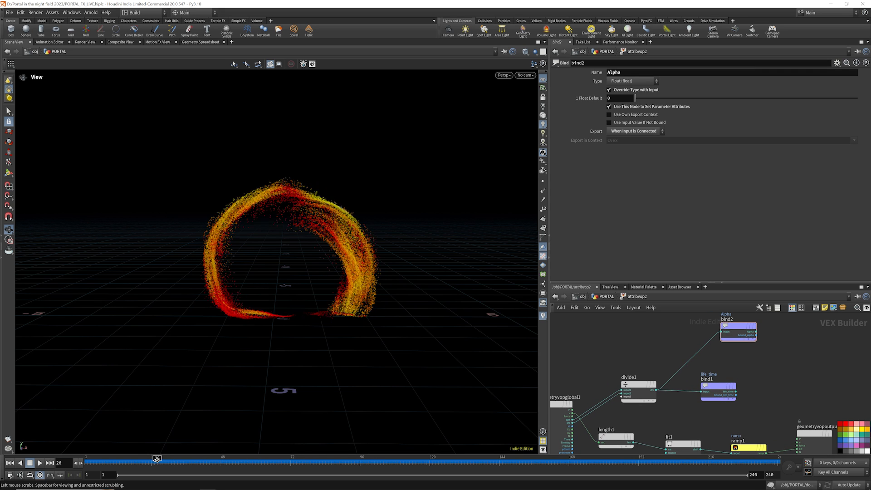
left_click_drag(157, 459, 113, 467)
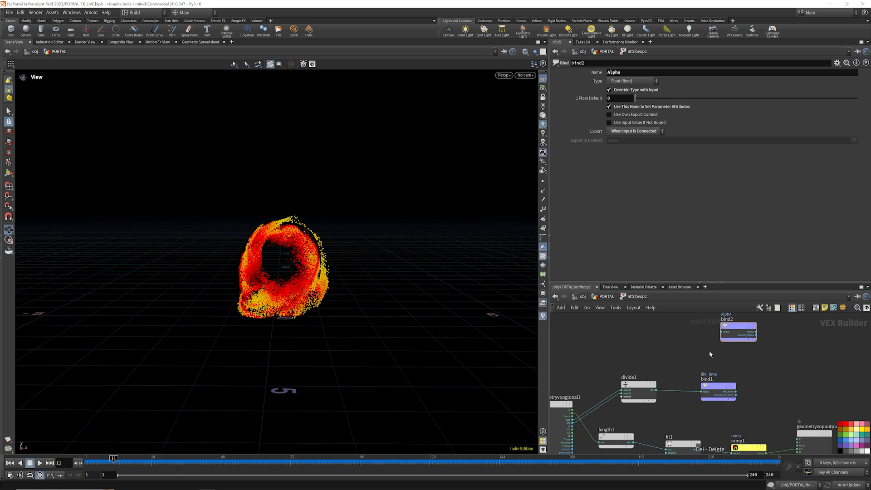
Add a Fit Range node above divide1 in the attribvop2 network
key("Tab")
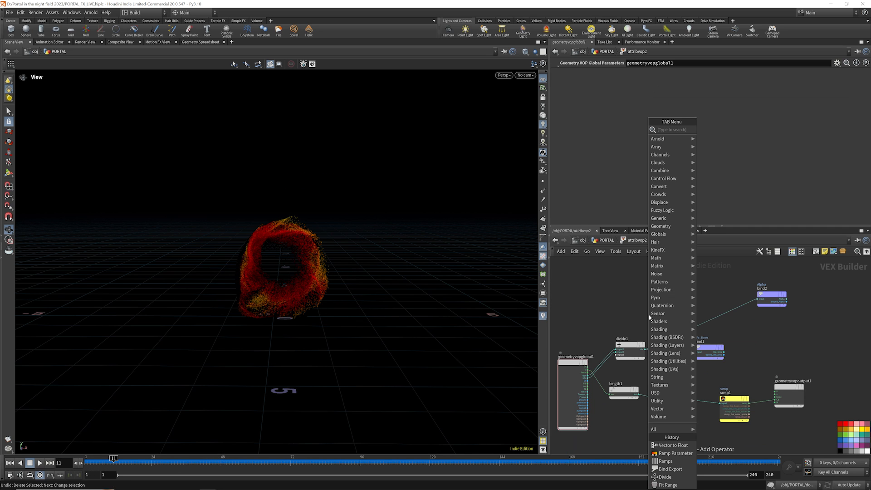
type("fit")
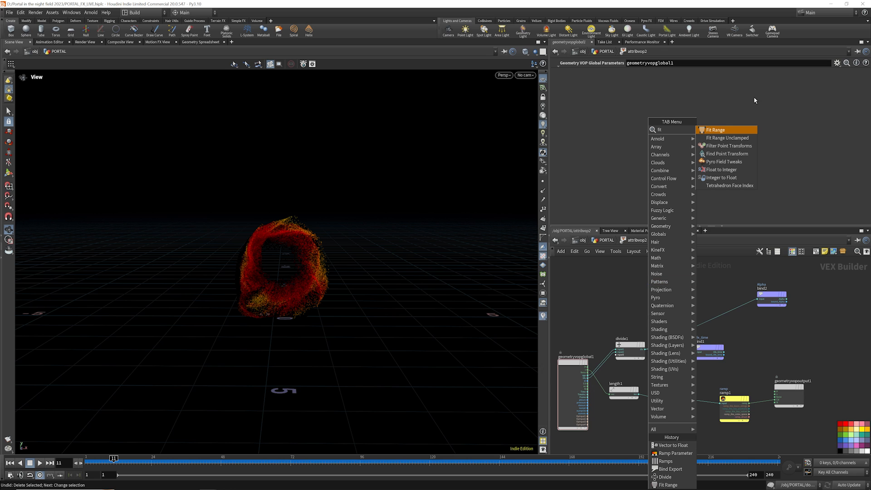
left_click(726, 130)
left_click(660, 293)
scroll(587, 399, "up", 5)
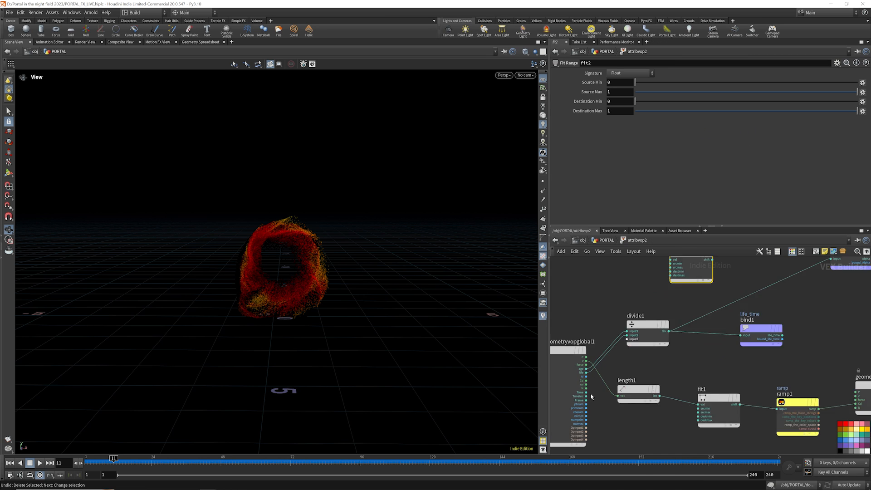
scroll(592, 420, "down", 3)
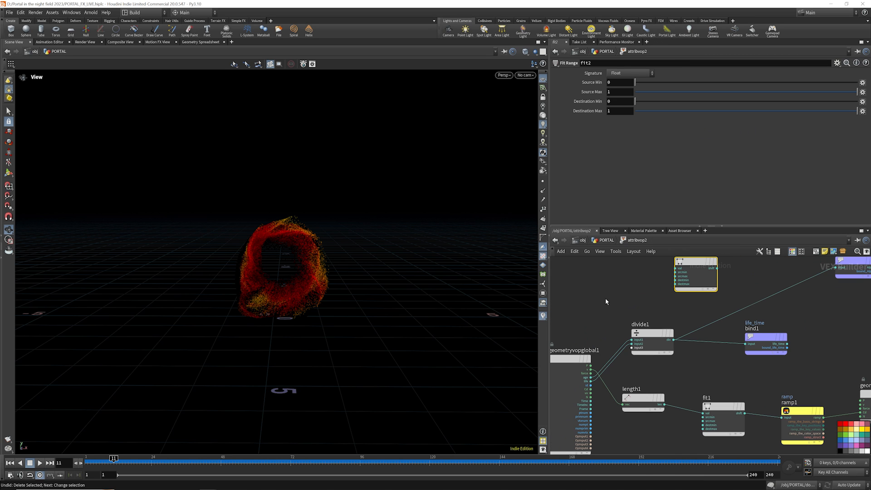
Add a Random node beside fit2 and feed its position input from the global ptnum output
key("Tab")
type("ran")
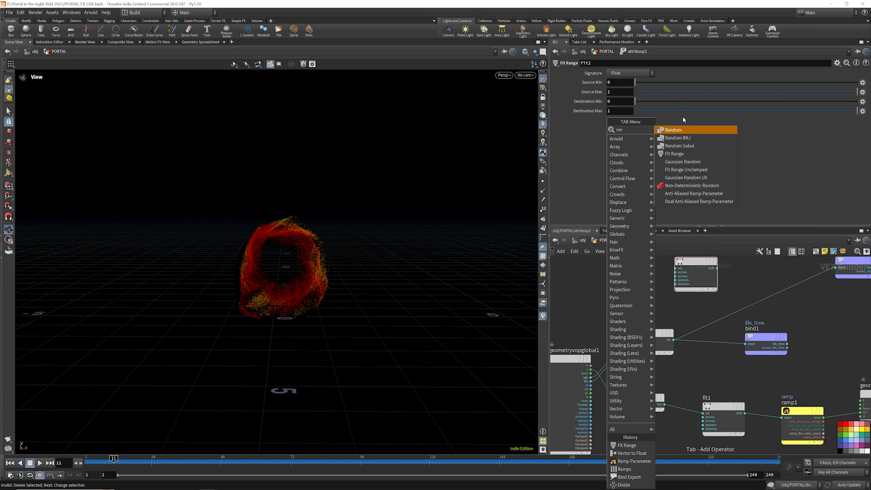
left_click(680, 130)
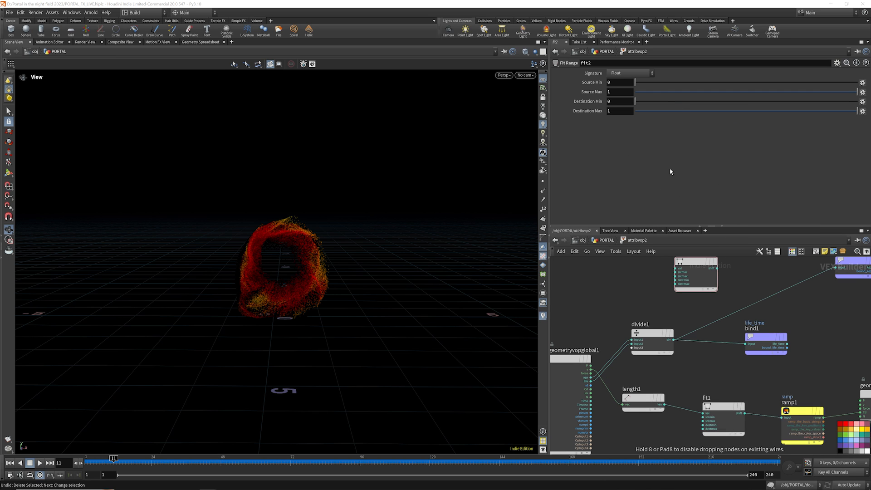
left_click(639, 281)
left_click(618, 288)
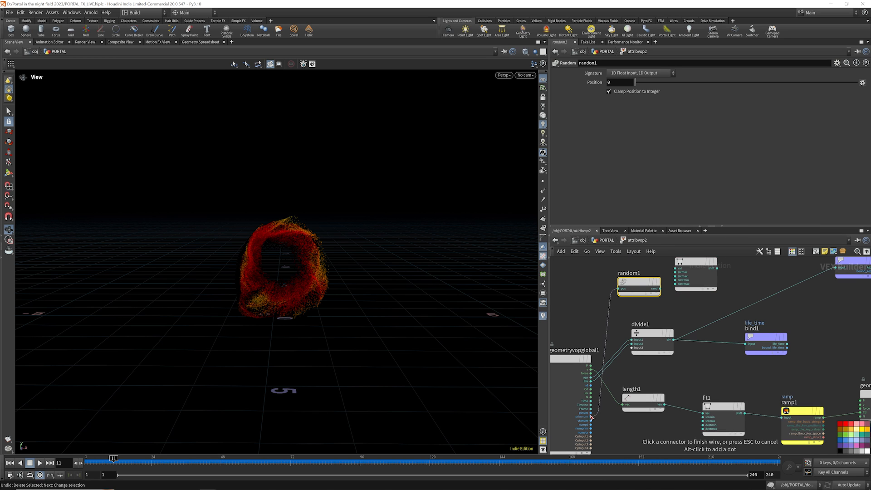
left_click(590, 417)
Wire random1 into fit2's value input and fit2 into geometryvopoutput1's Cd input to preview the random values as color
scroll(659, 308, "up", 3)
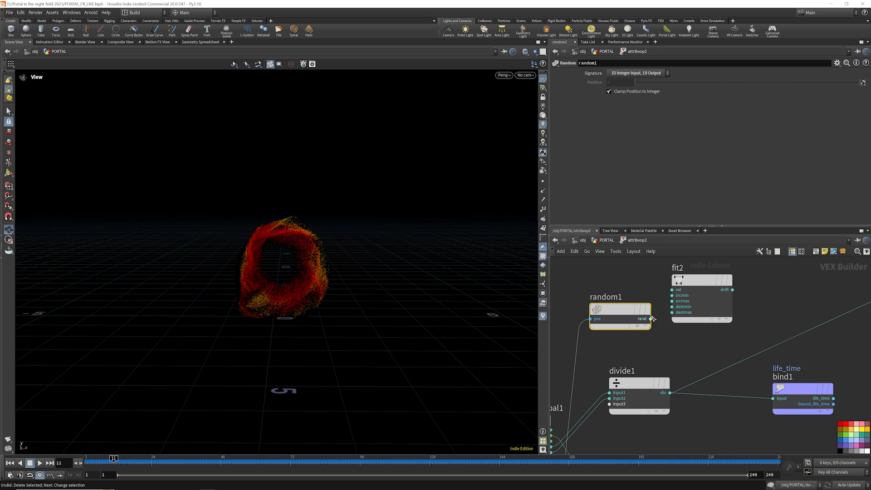
scroll(654, 319, "down", 4)
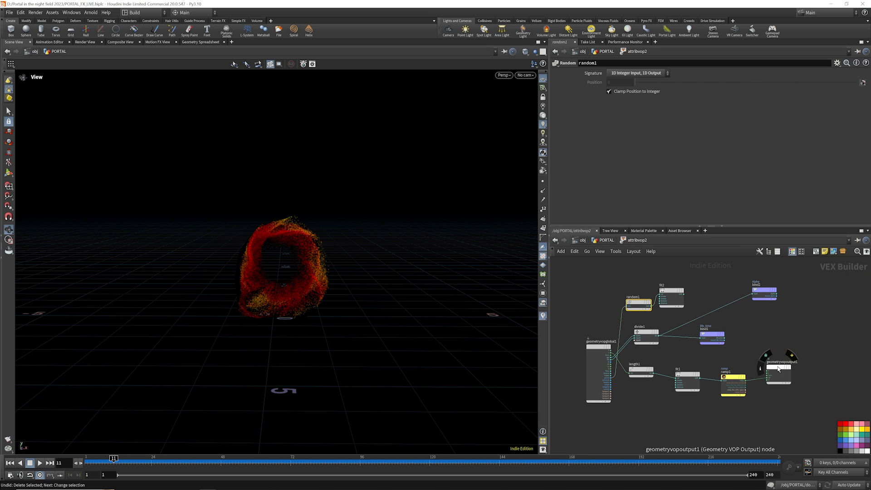
scroll(777, 370, "up", 5)
left_click(776, 364)
scroll(777, 370, "down", 3)
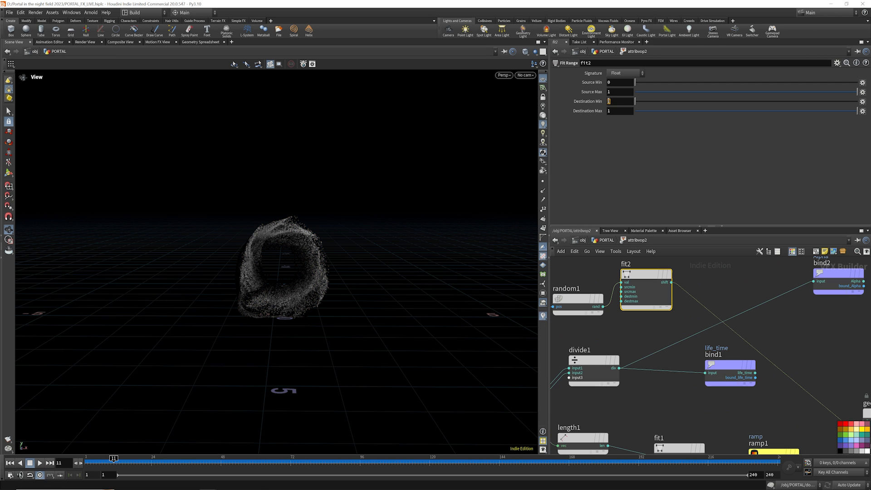
Set fit2's Destination Min to 0.5
left_click(608, 101)
type("0.5")
key("Return")
scroll(721, 277, "down", 3)
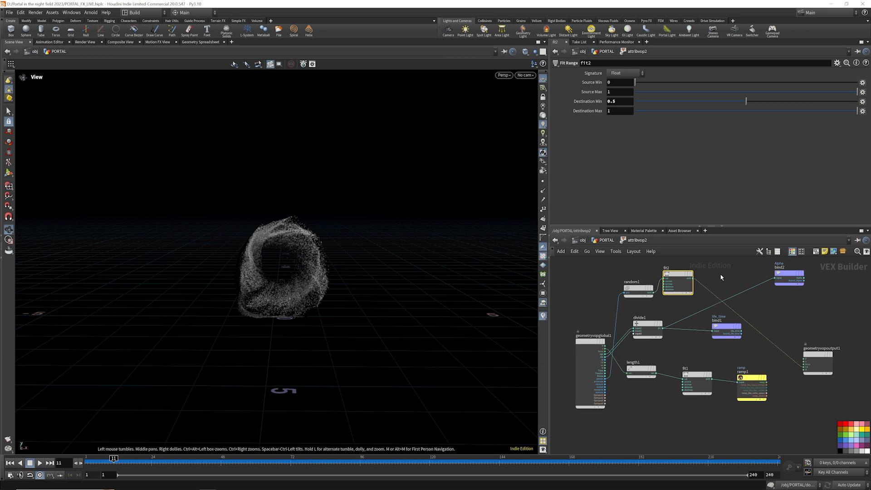
Insert a Multiply node on the wire between divide1 and the Alpha bind, and connect fit2's output as its second input
scroll(711, 290, "up", 2)
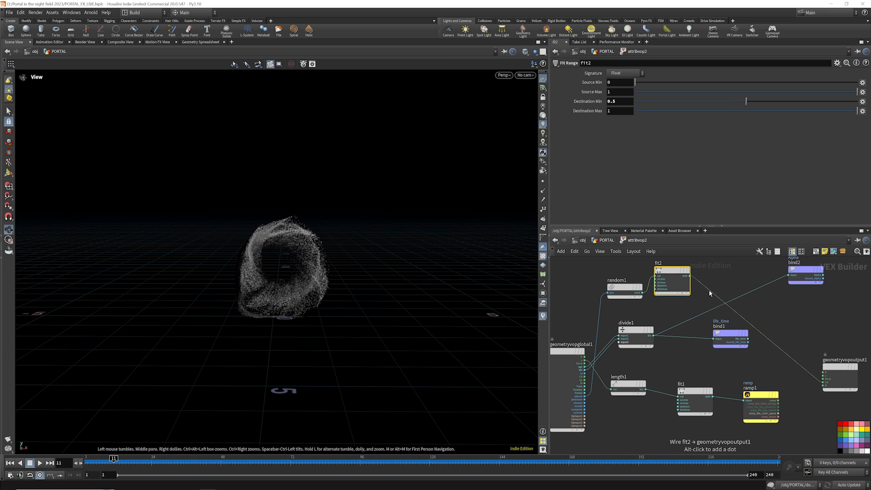
left_click(734, 282)
key("Tab")
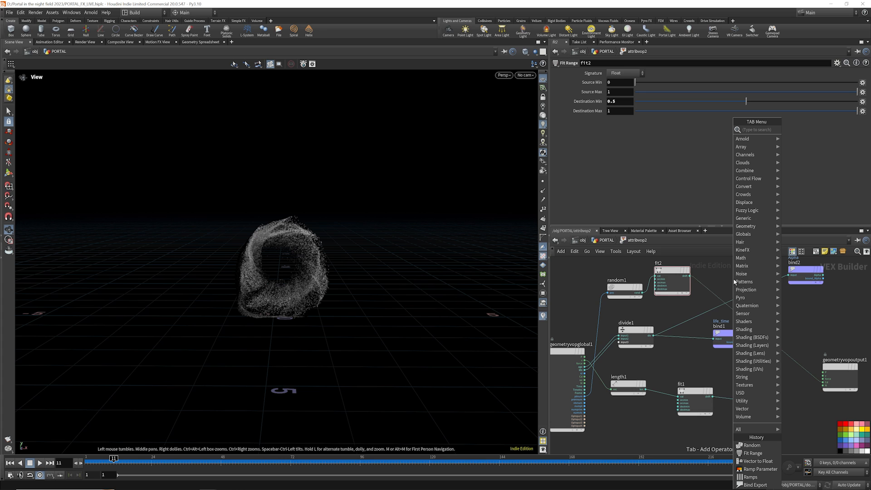
type("mul")
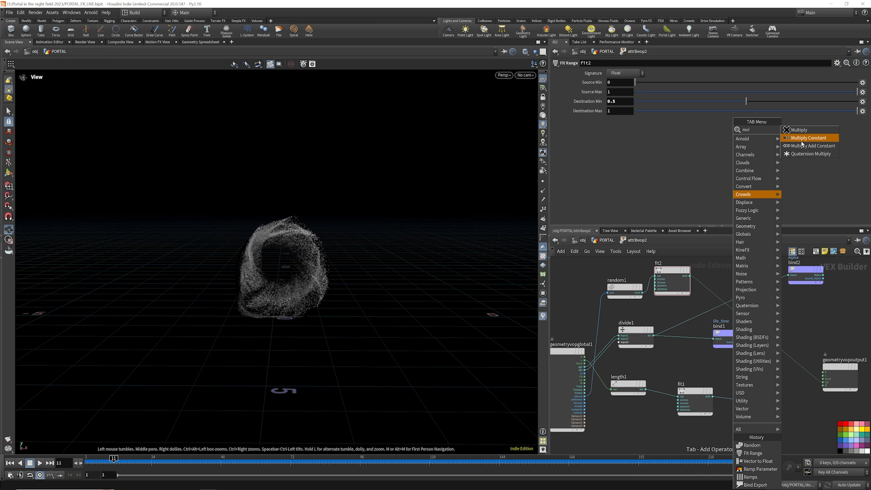
left_click(798, 130)
left_click(755, 294)
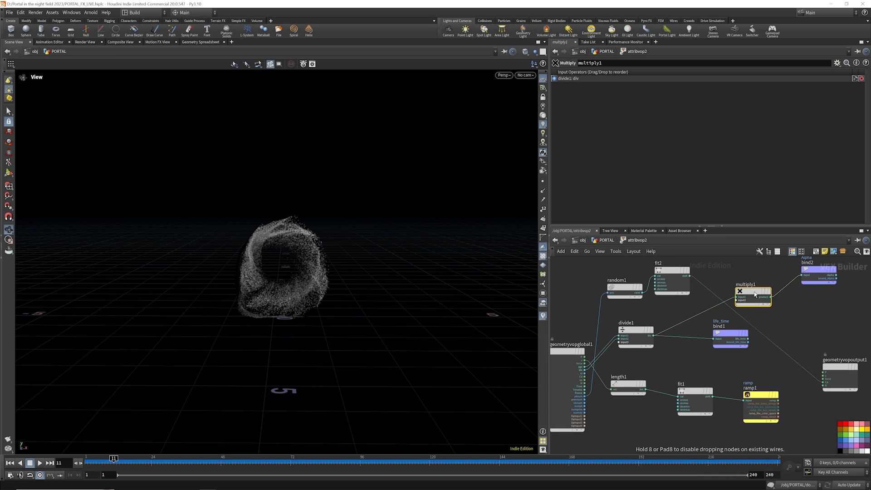
left_click_drag(755, 294, 755, 278)
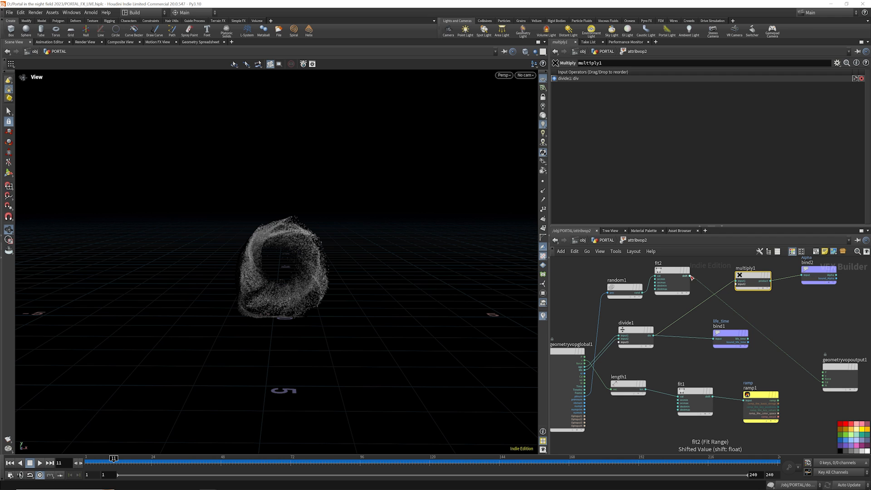
left_click(690, 275)
left_click(733, 284)
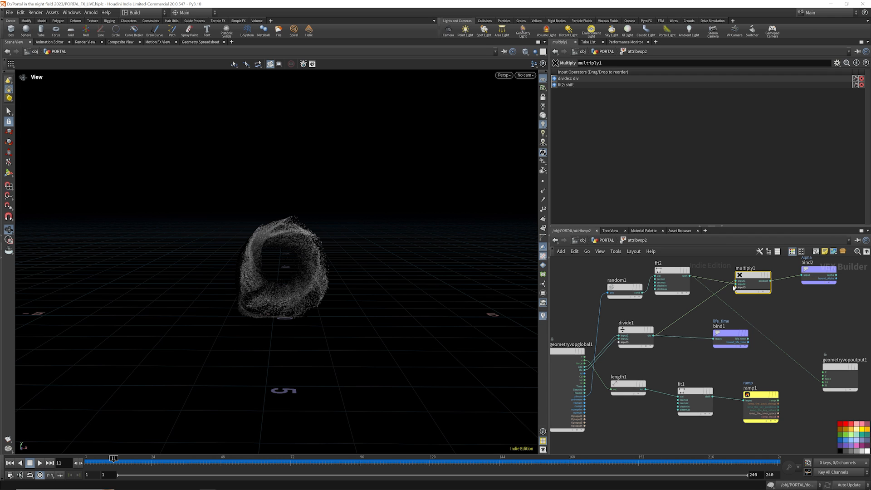
Scrub the early frames and compare the particles with and without the connection from multiply1 to the Alpha bind
left_click(101, 463)
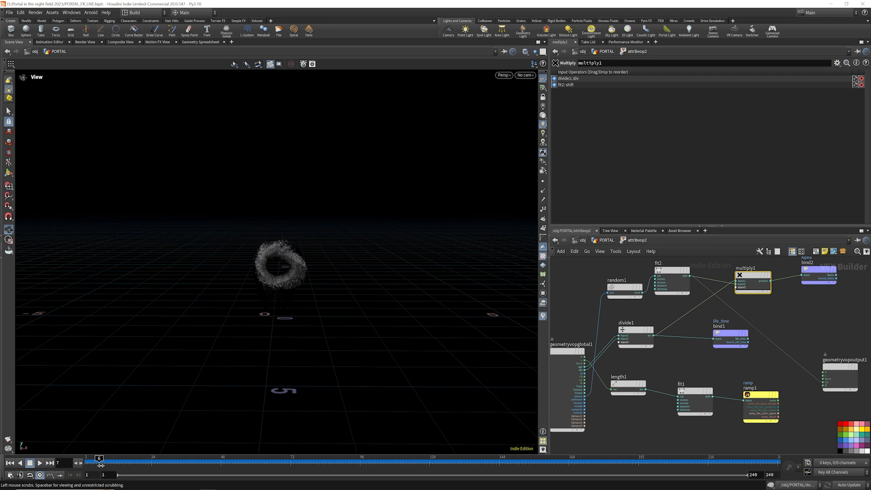
left_click_drag(101, 465, 199, 466)
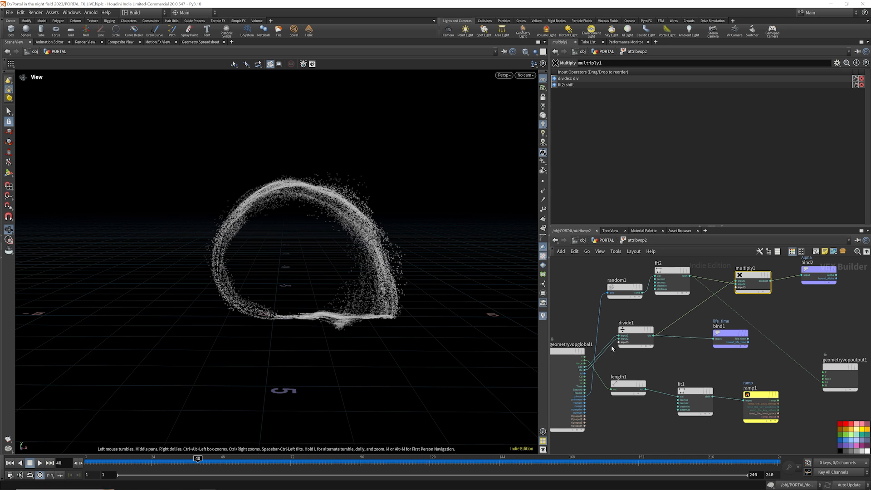
left_click(785, 281)
key("Delete")
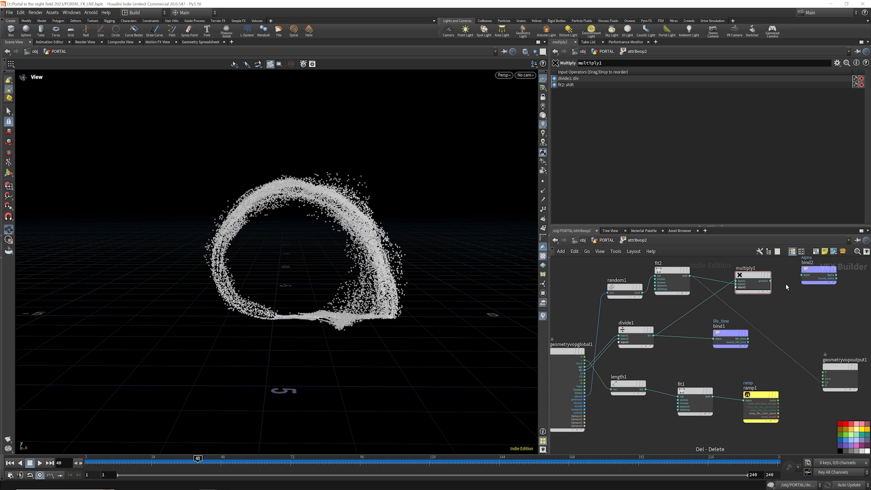
key("ctrl+z")
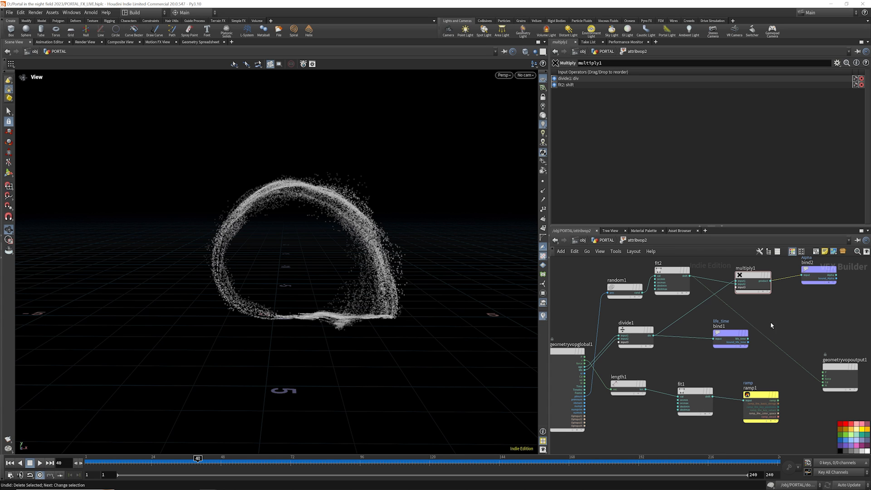
Reconnect ramp1 to geometryvopoutput1's Cd input and scrub through the timeline to check the colored particles
left_click(778, 400)
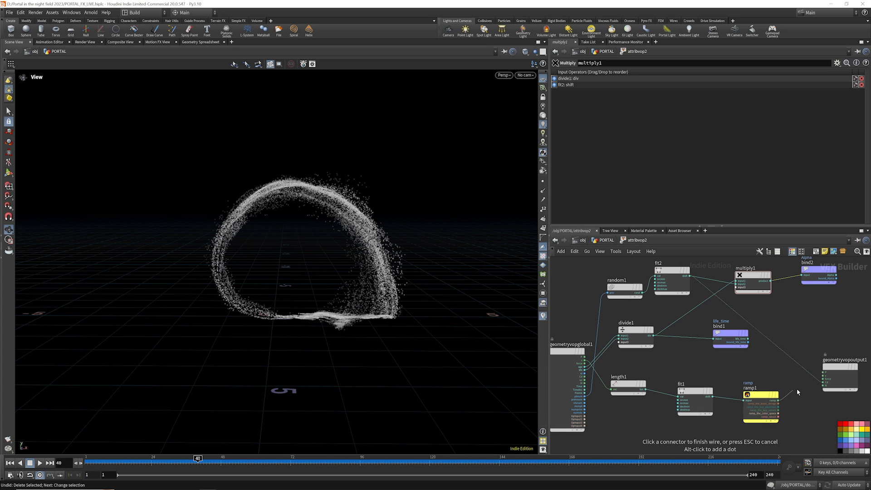
left_click(814, 384)
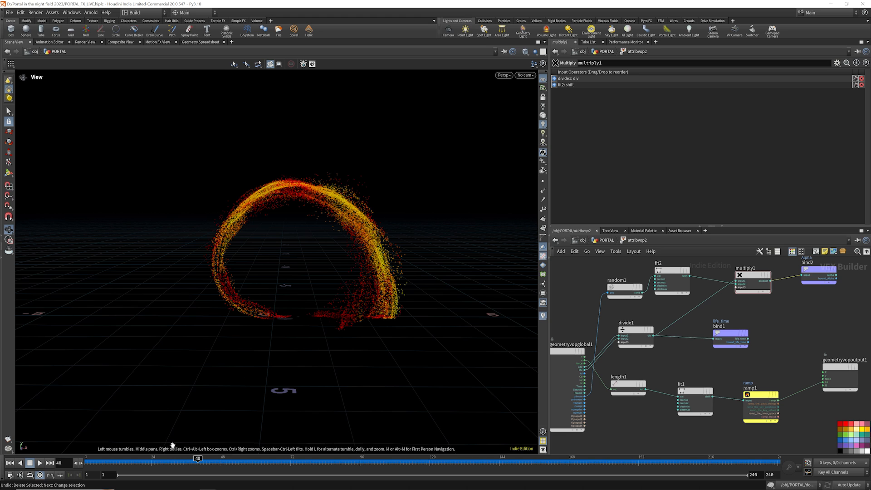
left_click(100, 462)
left_click_drag(100, 464, 679, 445)
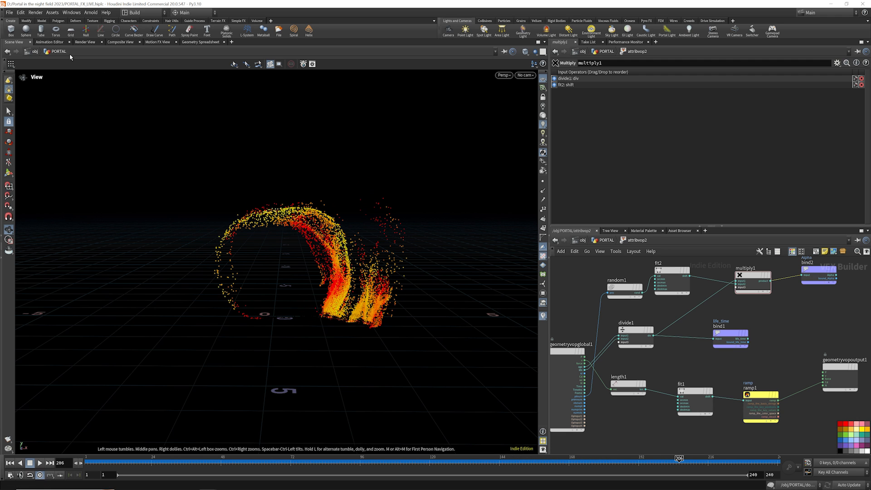
Save the scene and go back up to the PORTAL network
left_click(13, 14)
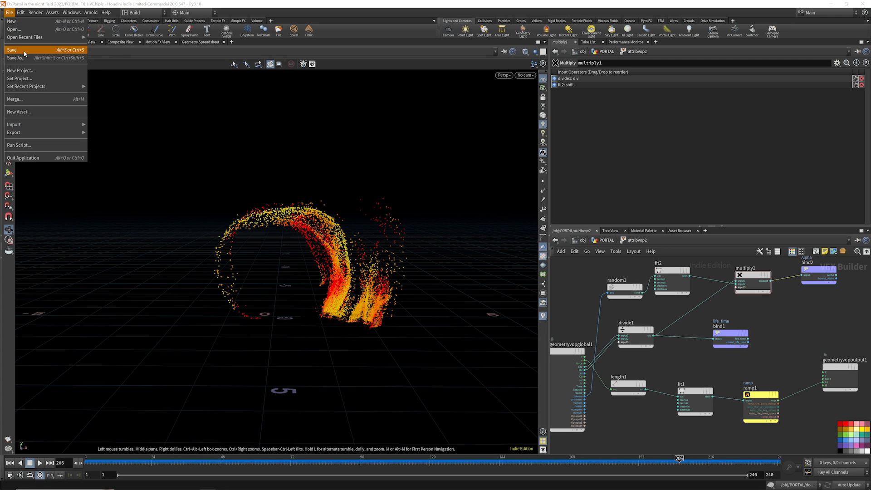
left_click(25, 51)
left_click(606, 240)
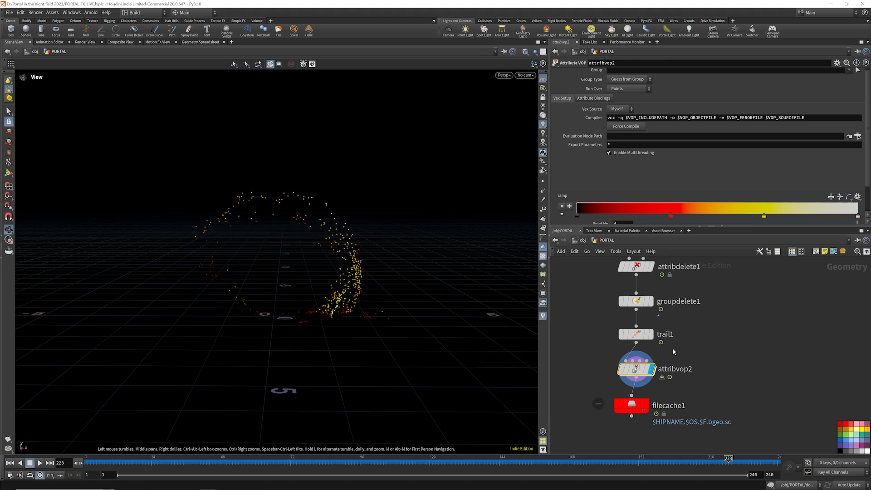
scroll(674, 352, "down", 1)
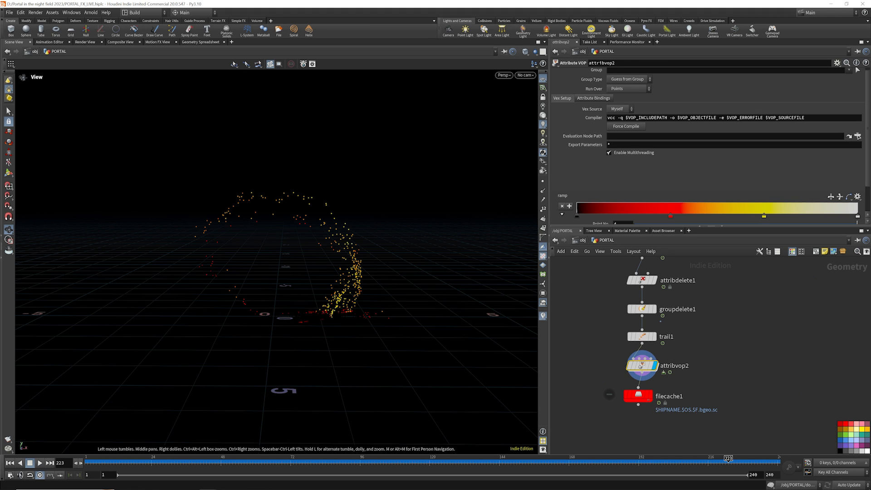
Insert an Attribute Delete node on the wire between attribvop2 and filecache1
left_click_drag(639, 397, 642, 424)
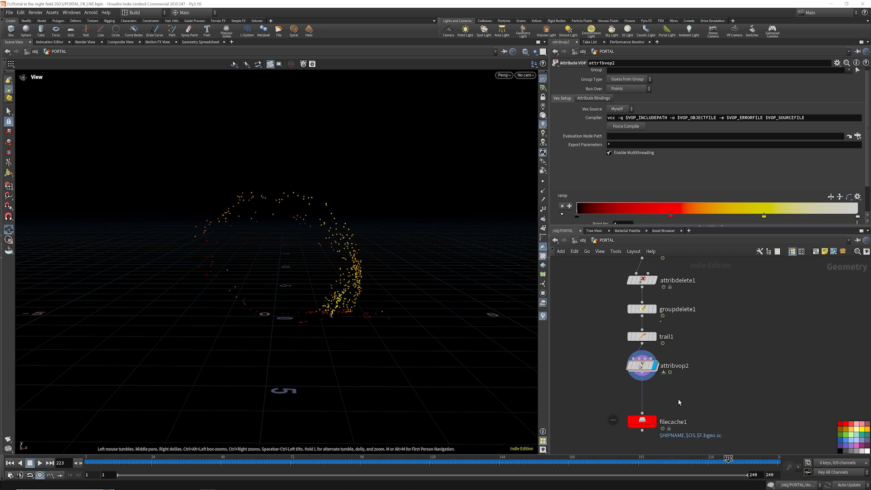
key("Tab")
left_click(748, 279)
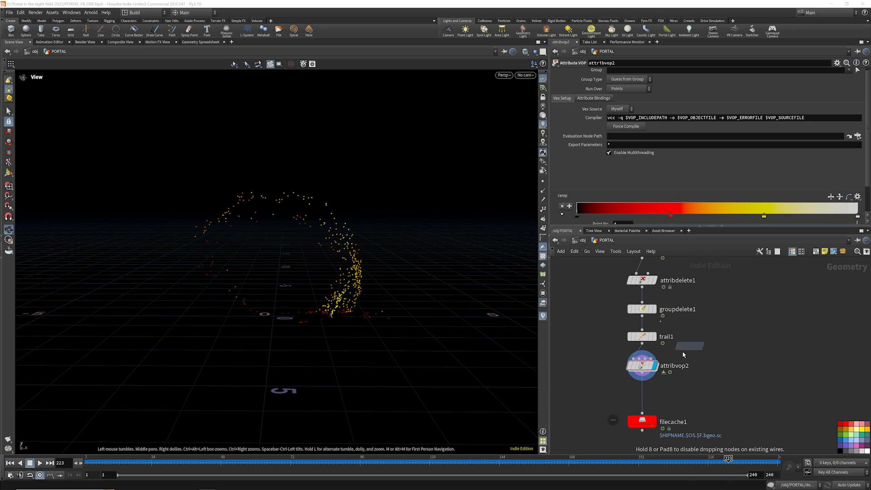
left_click(644, 399)
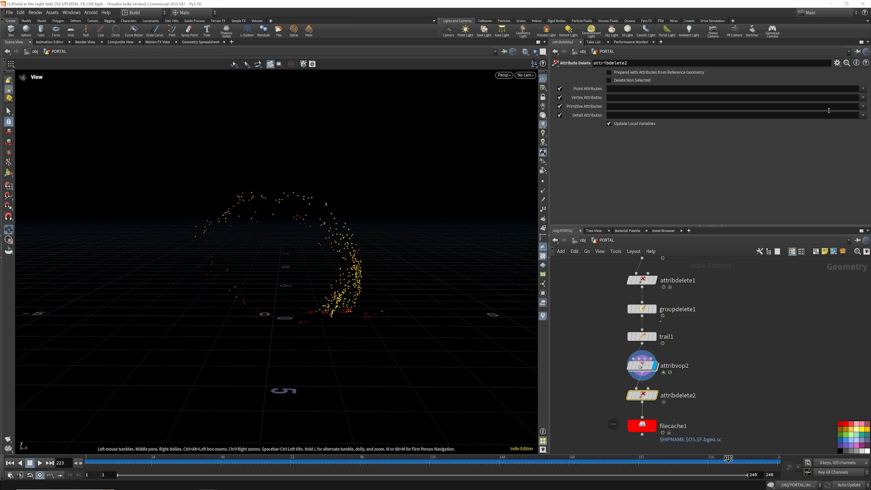
Set attribdelete2's point attributes to Alpha, Cd, P and v with Delete Non Selected enabled, and check its output attributes
left_click(861, 88)
left_click(861, 97)
left_click(861, 89)
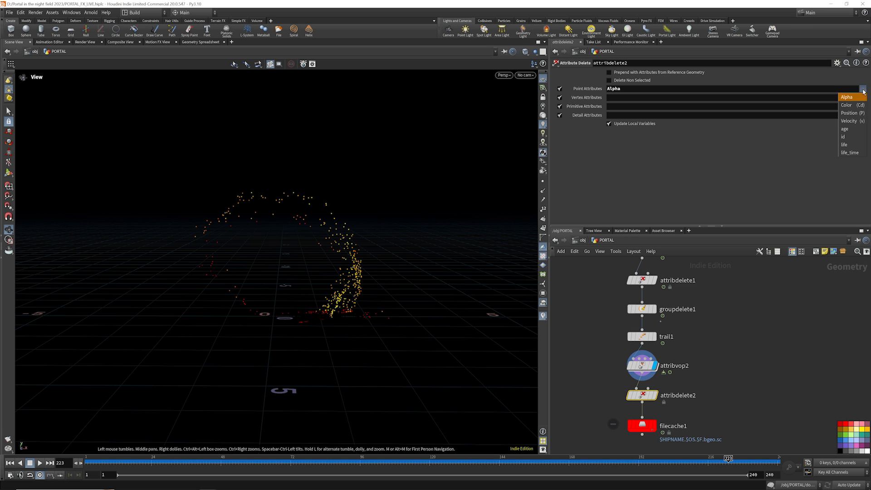
left_click(861, 105)
left_click(861, 89)
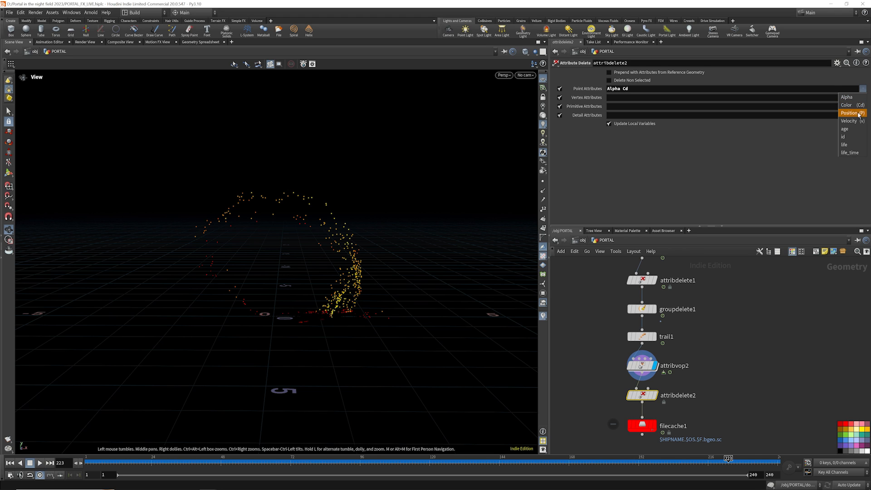
left_click(861, 112)
left_click(861, 89)
left_click(861, 121)
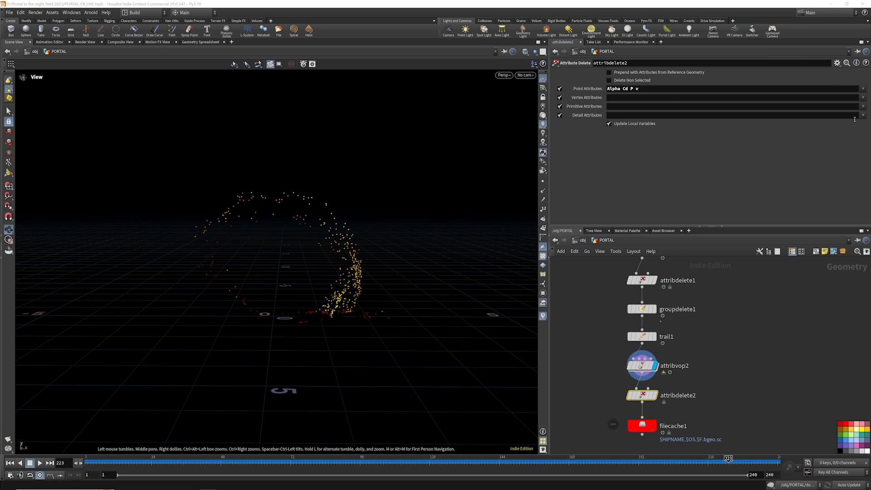
left_click(609, 80)
left_click(620, 397)
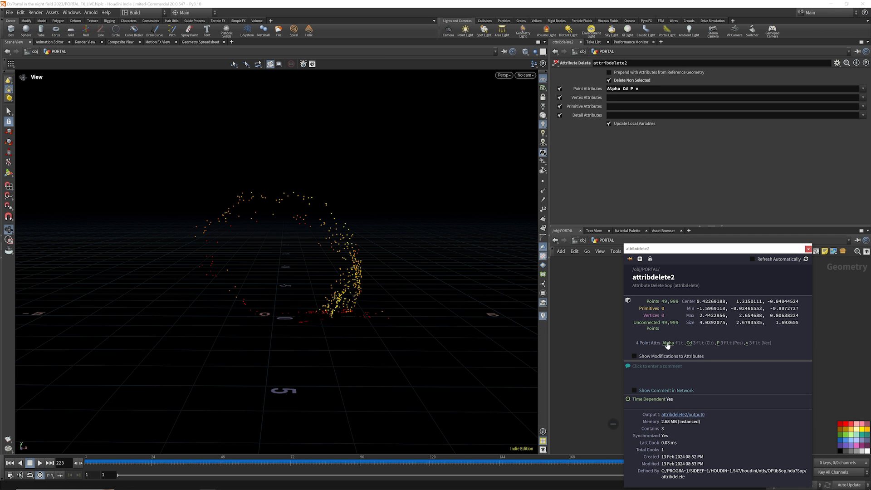
left_click(601, 328)
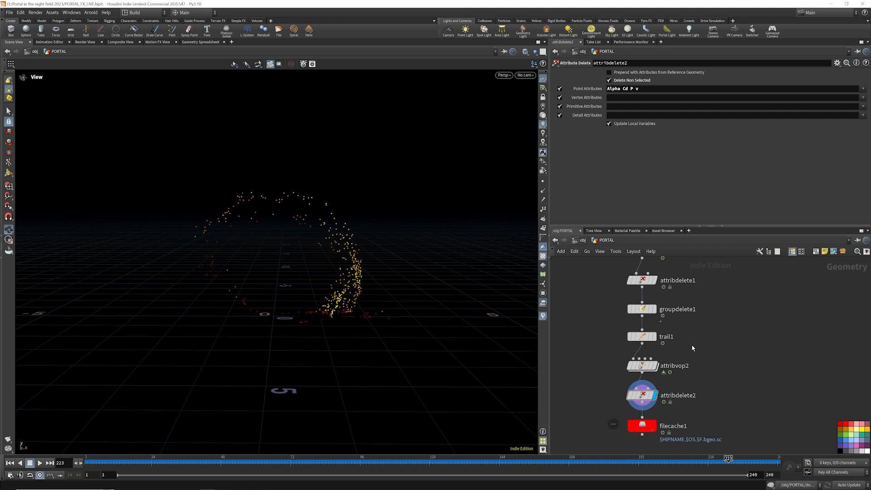
Insert an Attribute Randomize node on the wire between attribdelete2 and filecache1
scroll(692, 345, "down", 2)
scroll(667, 395, "up", 3)
left_click_drag(656, 411, 656, 432)
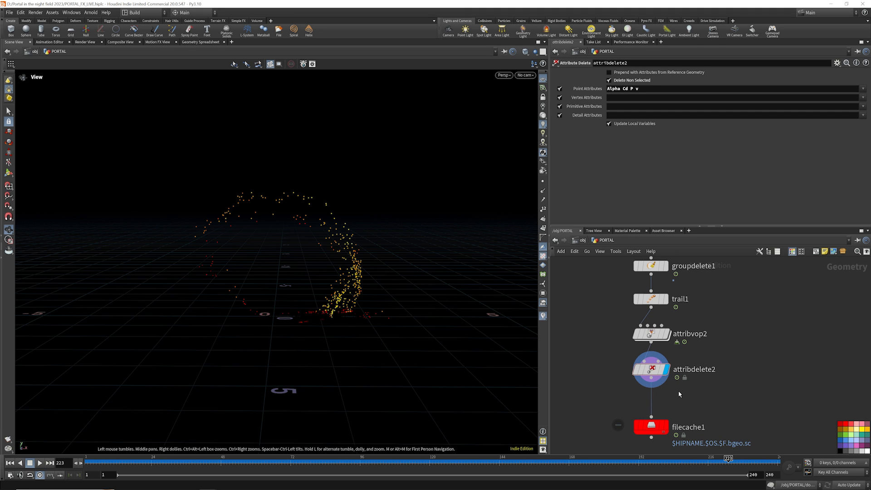
key("Tab")
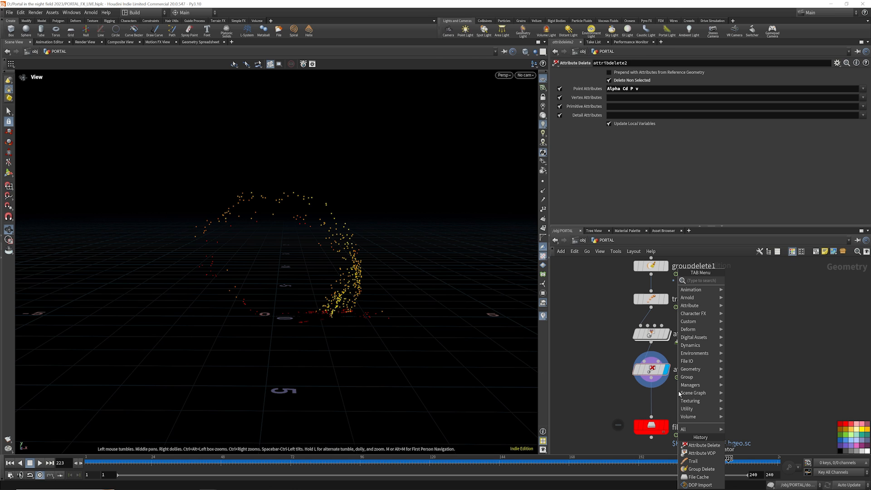
type("att ran")
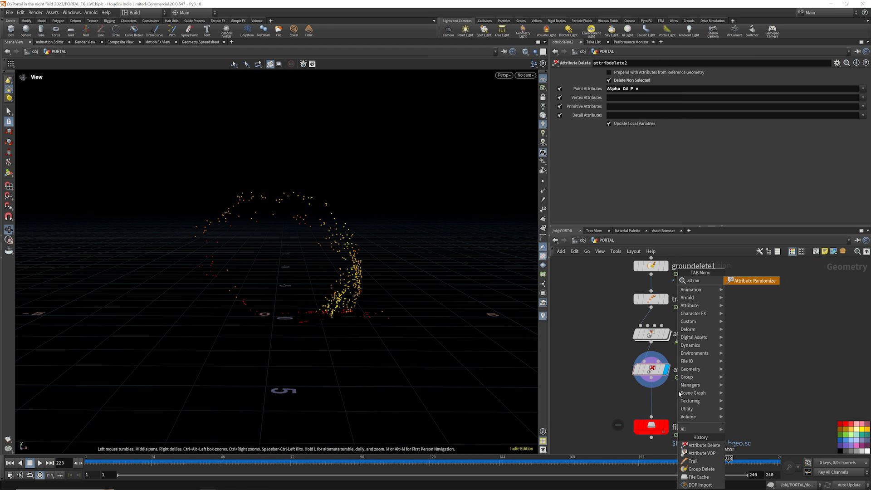
left_click(764, 281)
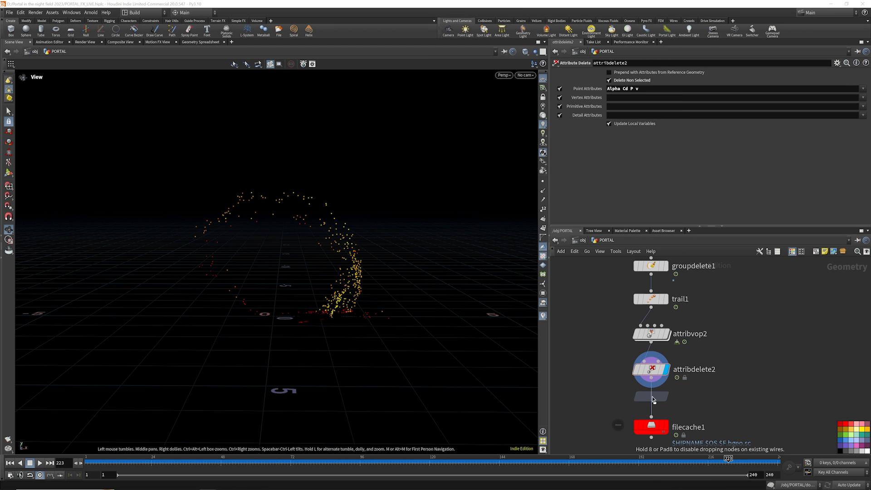
left_click(653, 404)
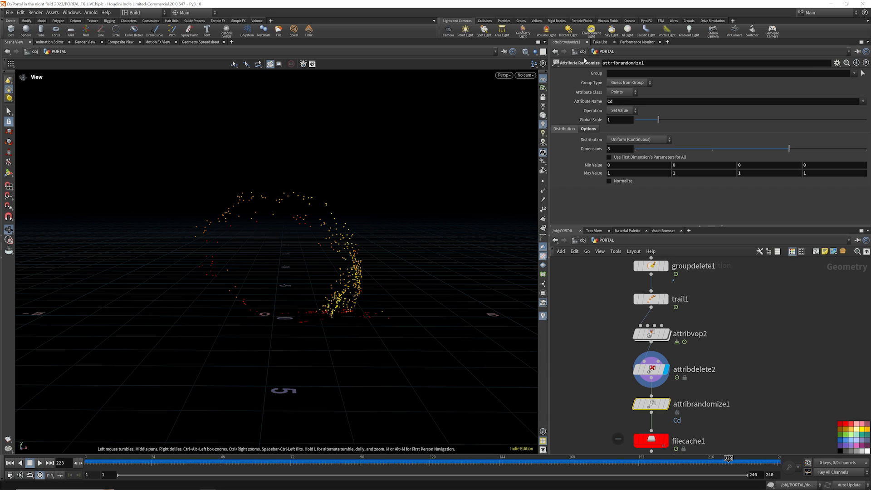
Configure attribrandomize1 to randomize pscale with a first-component Min Value of 0.001 and Max Value of 1.0025
left_click(617, 166)
type("..")
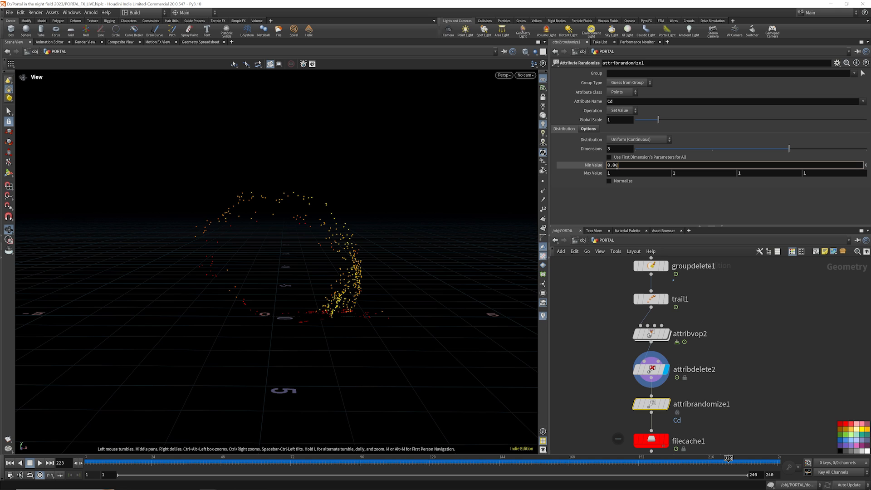
left_click(623, 176)
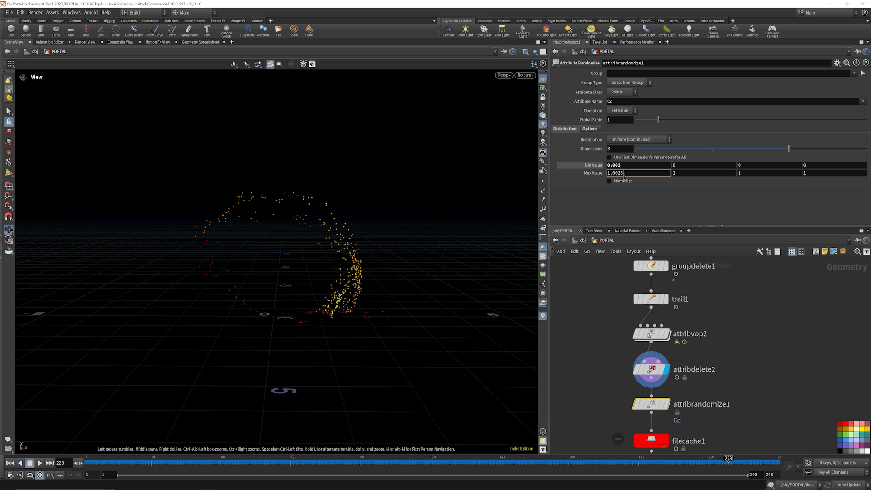
double_click(610, 101)
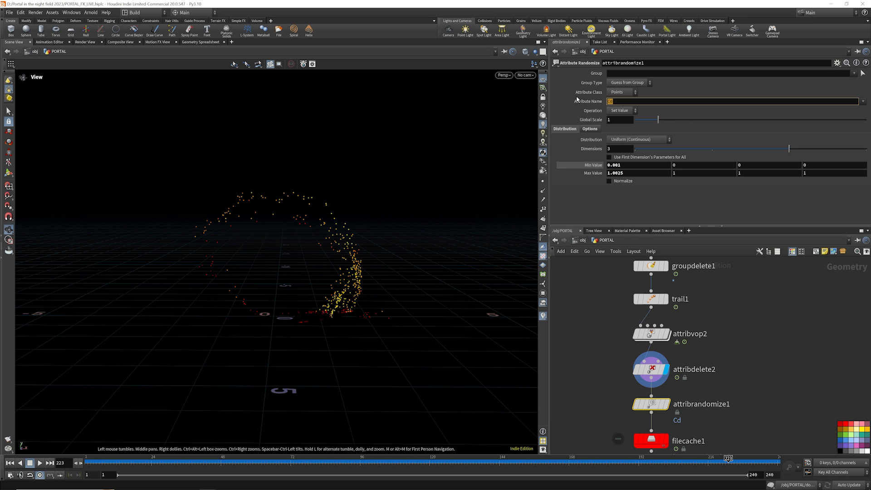
type("pscale")
key("Return")
Add a Copy to Points node beside attribrandomize1 and enable Pack and Instance on it
scroll(627, 407, "down", 2)
key("Tab")
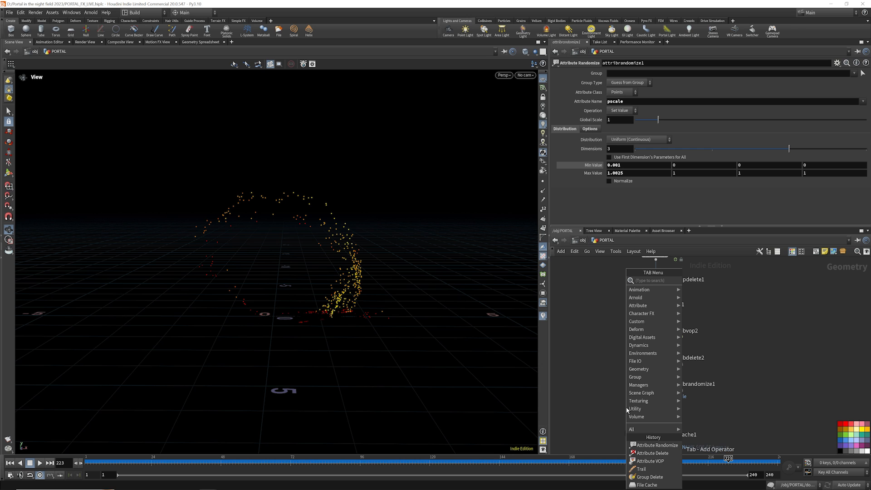
type("copy")
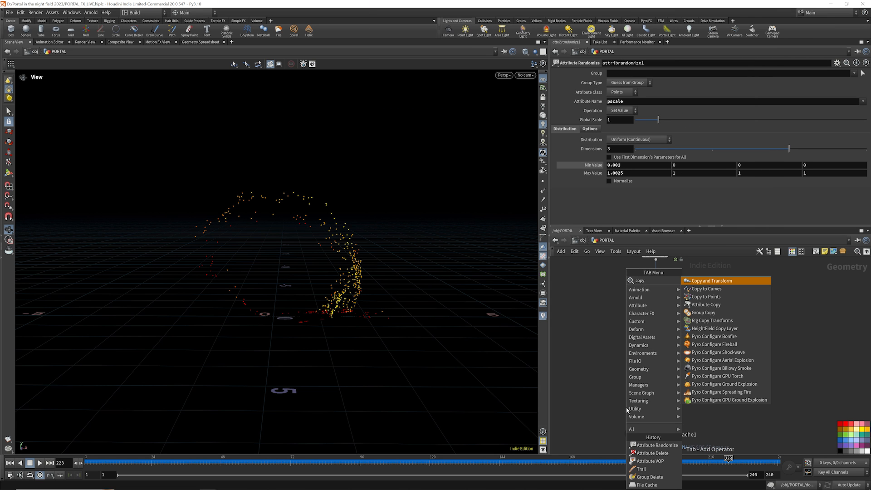
left_click(714, 296)
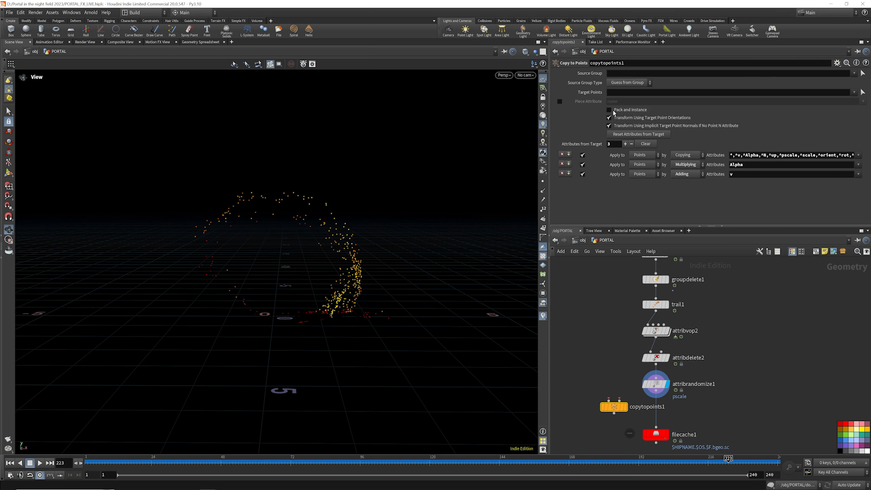
left_click(613, 111)
Add a polygon sphere, wire it and attribrandomize1 into copytopoints1's first and second inputs, and display copytopoints1
key("Tab")
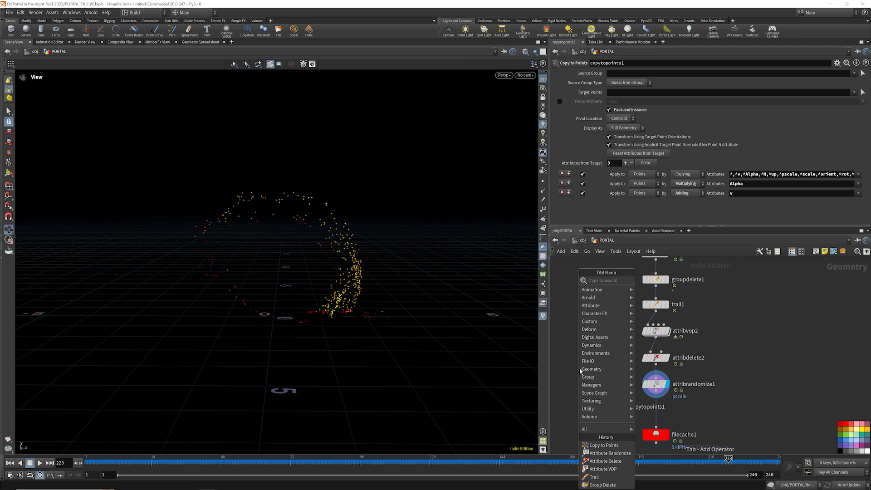
type("sphe")
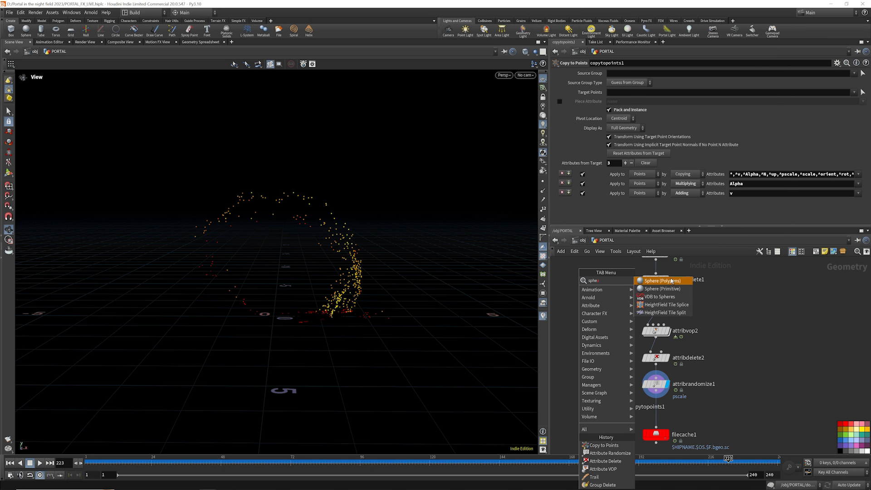
left_click(672, 281)
left_click(594, 368)
left_click_drag(594, 374, 606, 400)
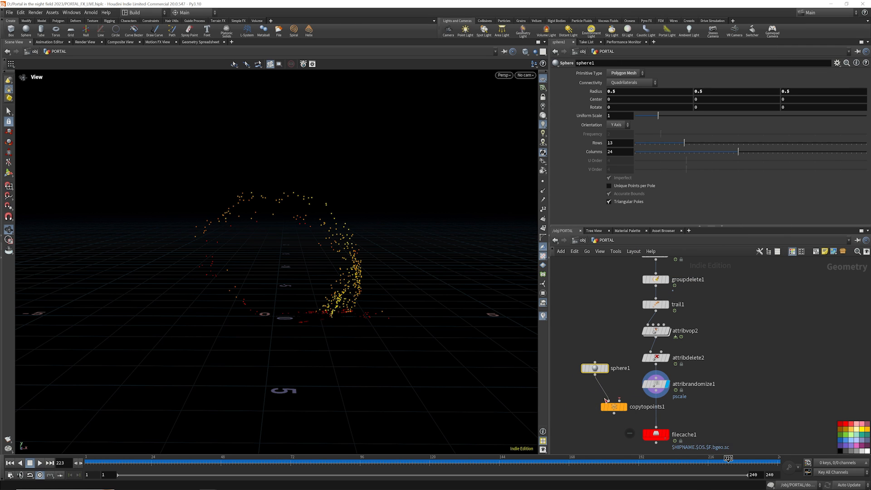
left_click(619, 400)
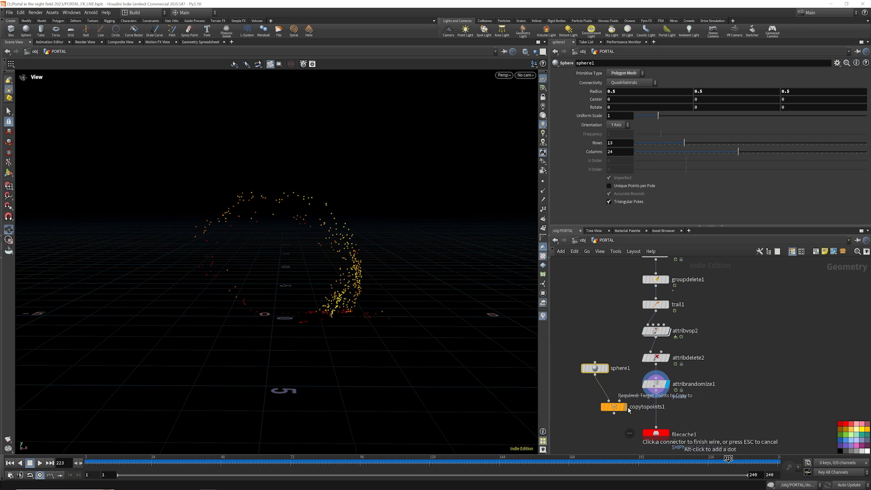
left_click(628, 409)
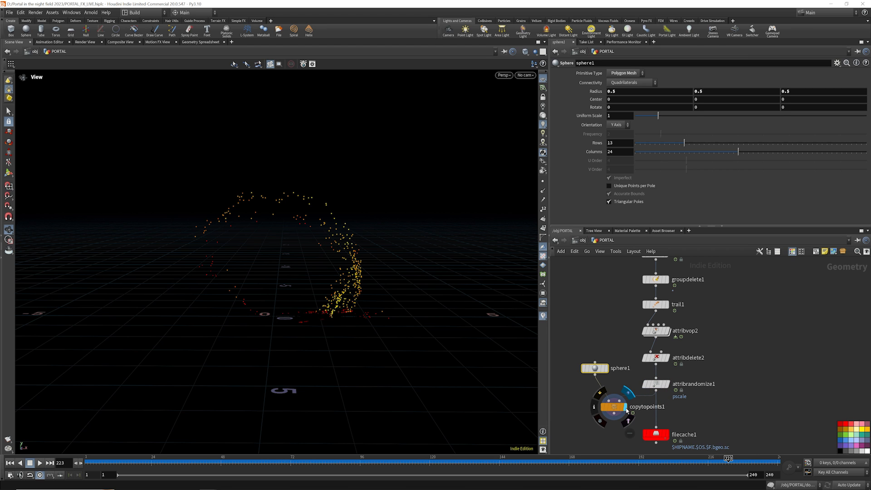
left_click(614, 407)
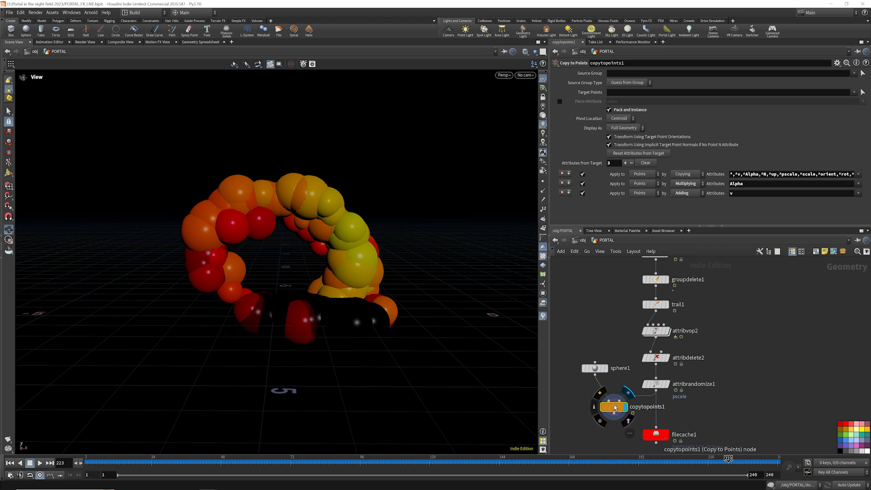
Set attribrandomize1's first Max Value to 0.0025 and inspect the copied spheres in the viewport
left_click(656, 383)
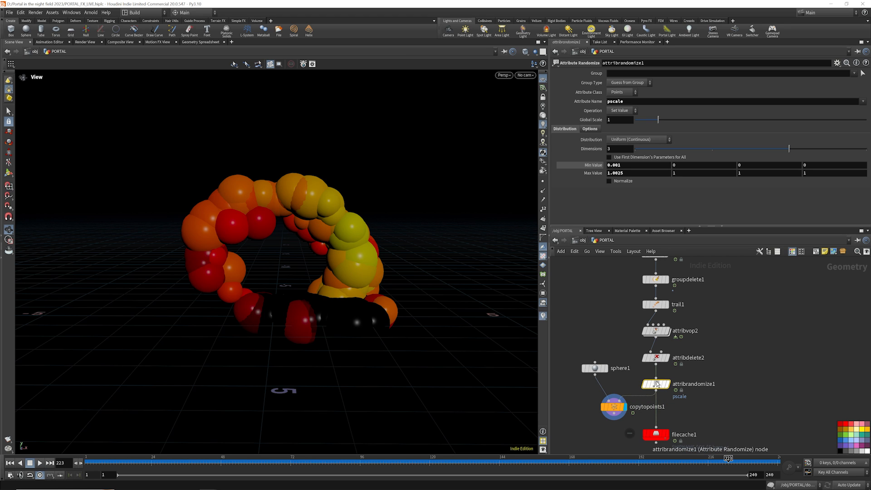
double_click(608, 173)
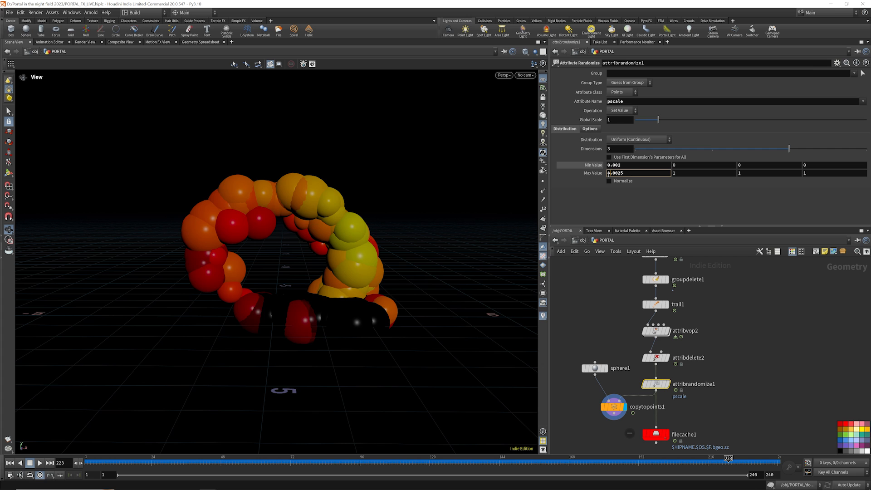
type("0")
key("Return")
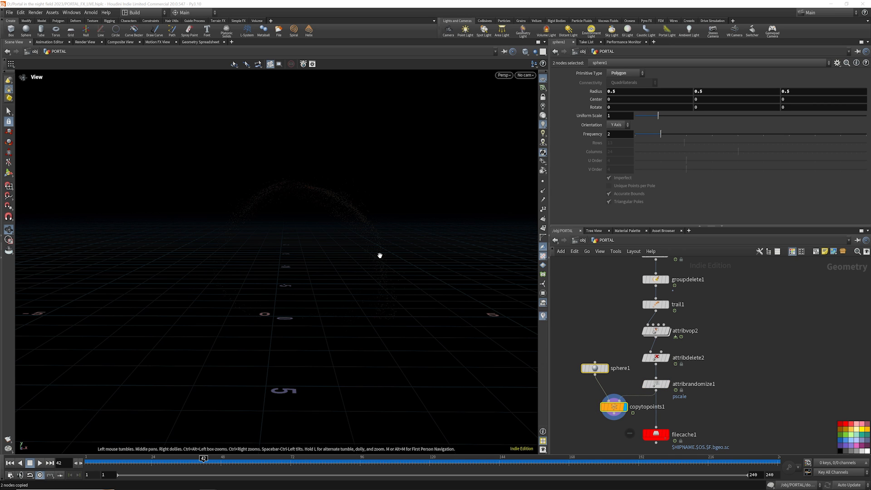
scroll(313, 254, "up", 5)
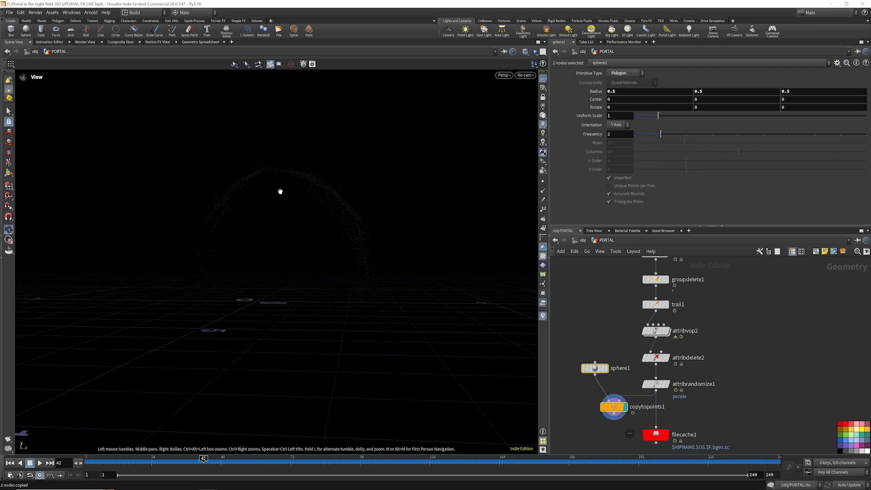
scroll(643, 345, "down", 3)
scroll(656, 409, "up", 3)
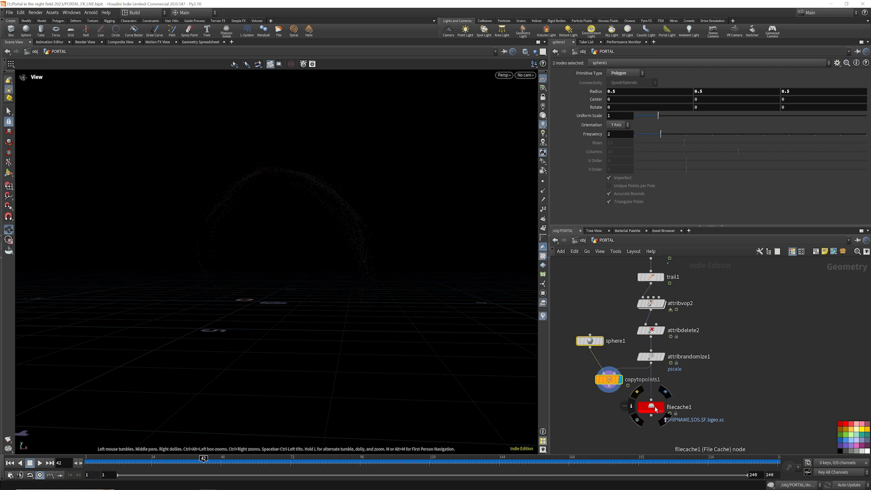
Insert an Attribute Wrangle between attribrandomize1 and filecache1, making room for it in the chain, and display it
left_click_drag(656, 409, 655, 435)
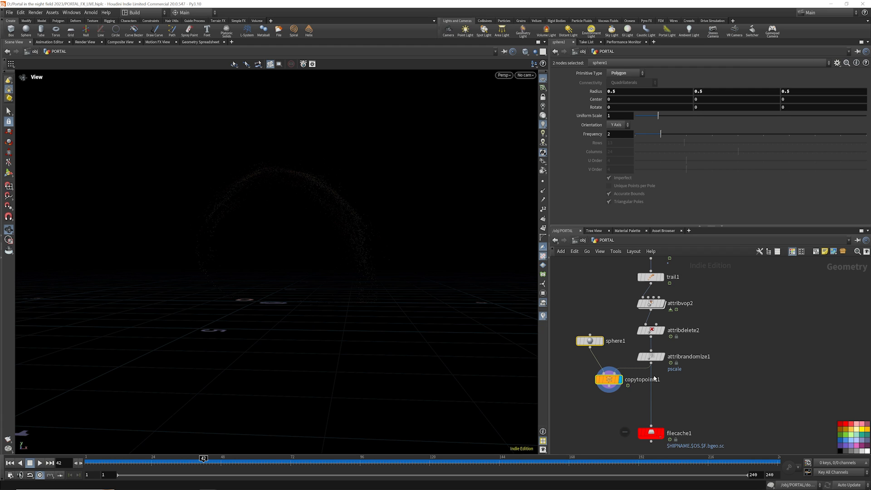
left_click(675, 394)
scroll(664, 399, "up", 2)
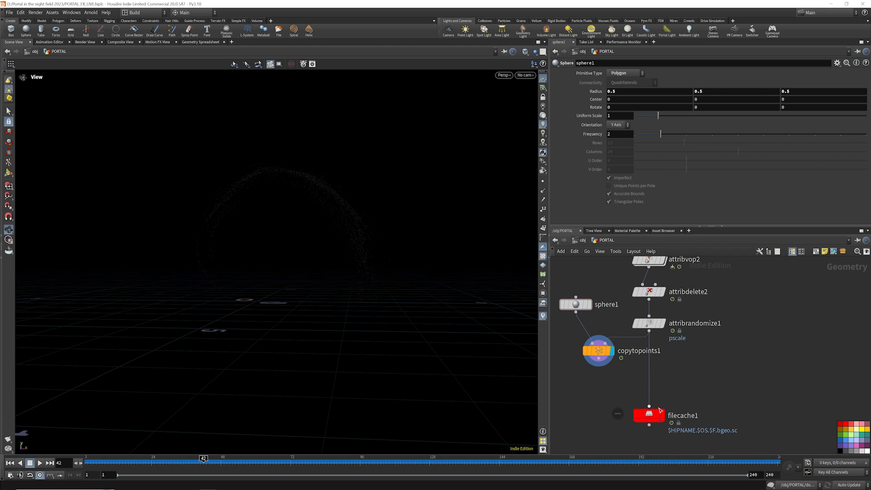
left_click_drag(656, 415, 655, 398)
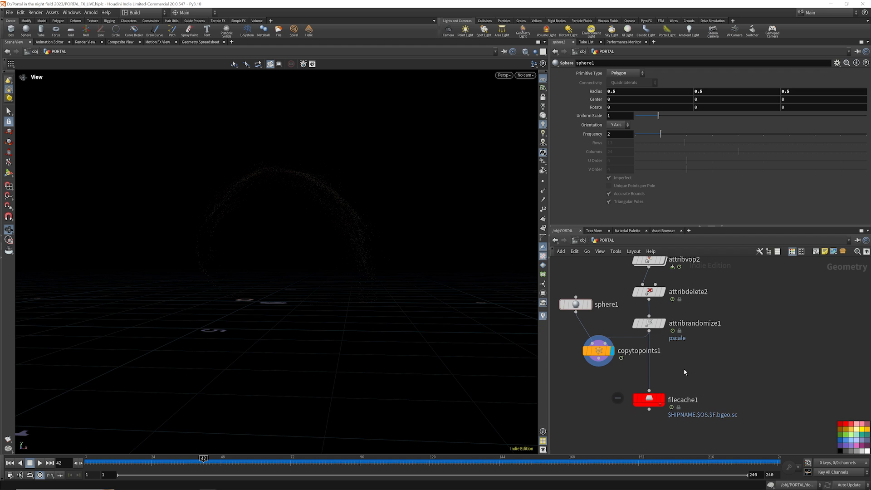
key("Tab")
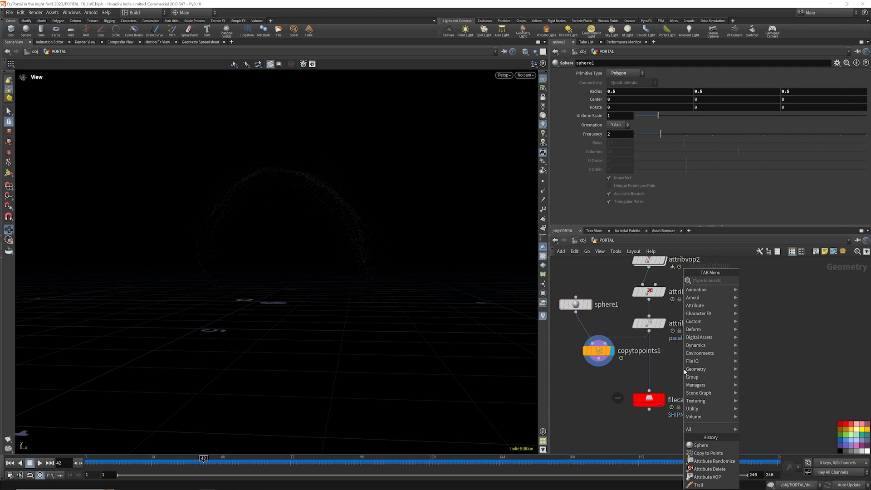
type("wra")
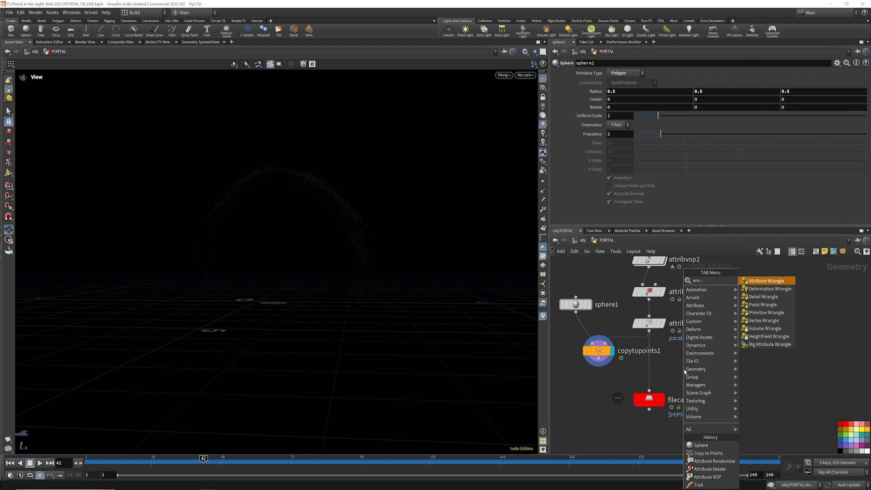
left_click(775, 283)
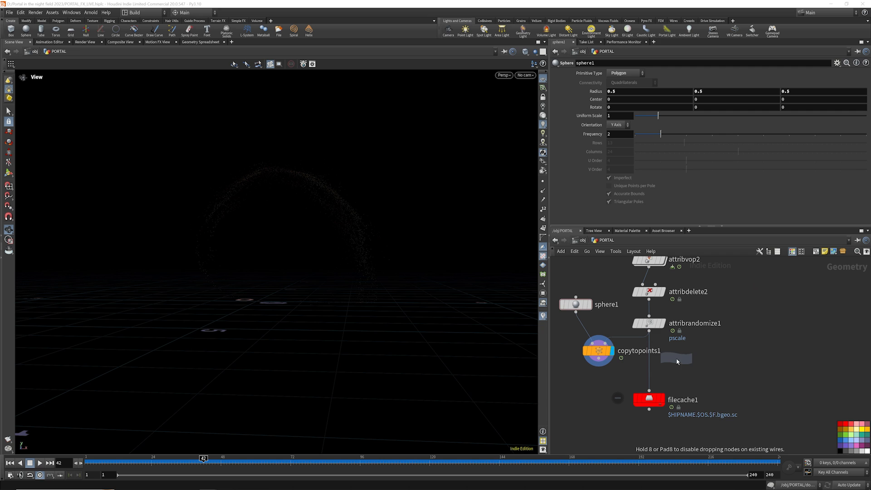
left_click(649, 368)
left_click(662, 368)
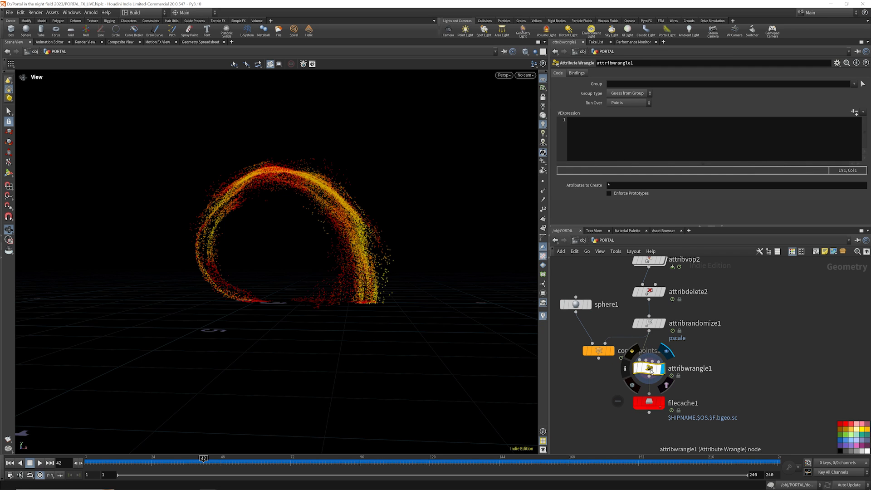
left_click(593, 131)
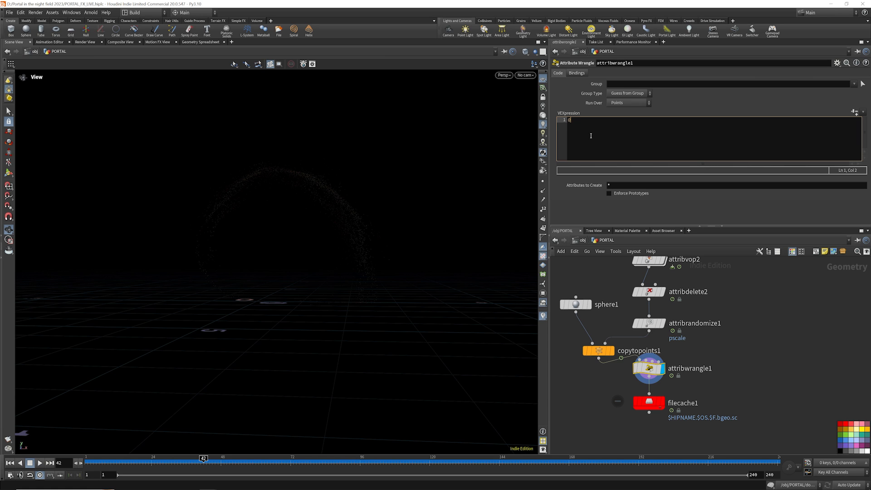
type("*")
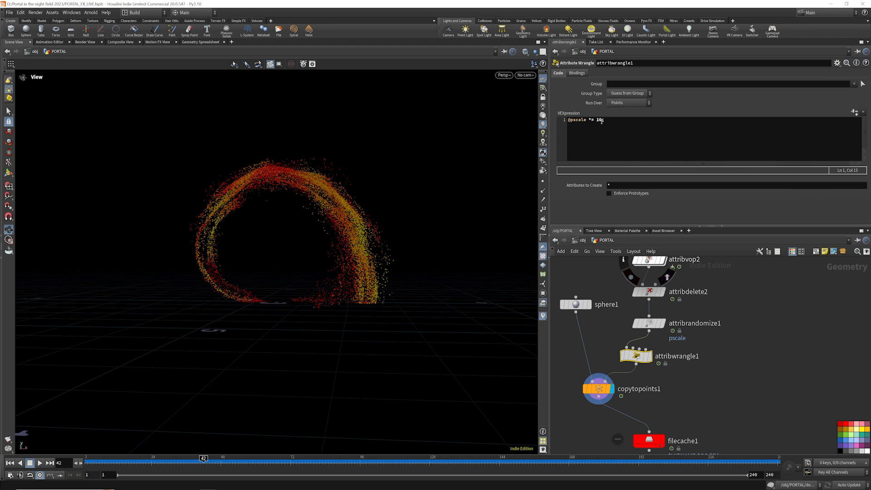
left_click(597, 120)
key("Delete")
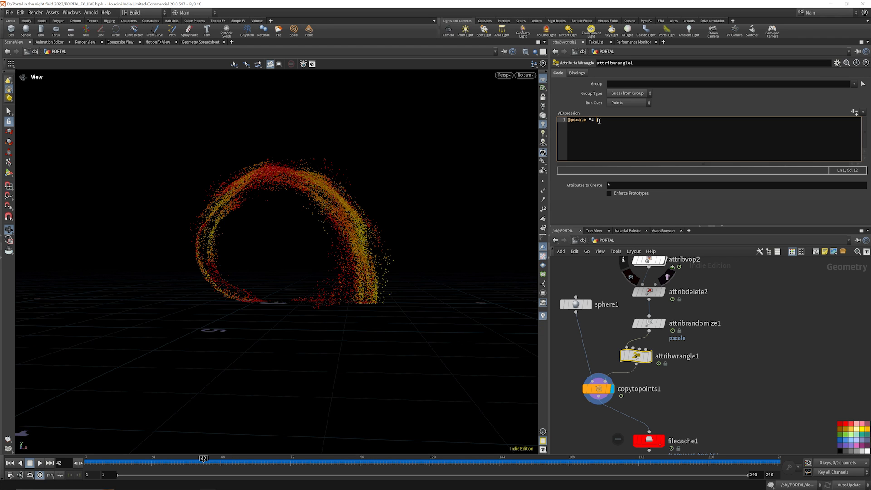
key("Return")
key("BackSpace")
Bypass attribwrangle1 and copytopoints1, and connect filecache1's input to attribwrangle1's output instead of copytopoints1
mouse_move(635, 356)
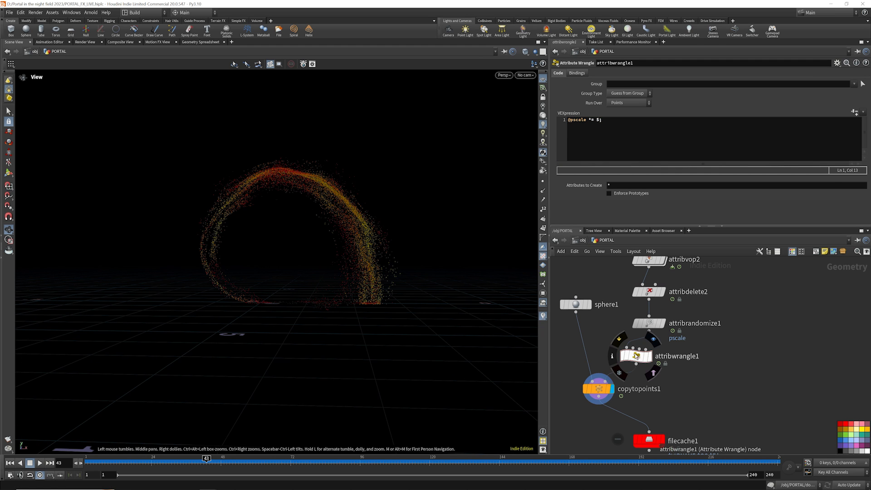
left_click(620, 339)
left_click(583, 372)
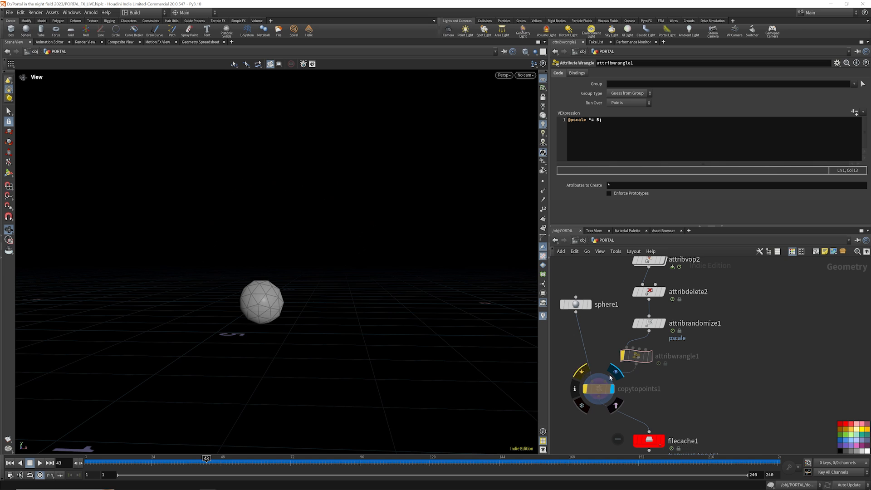
left_click_drag(648, 431, 636, 364)
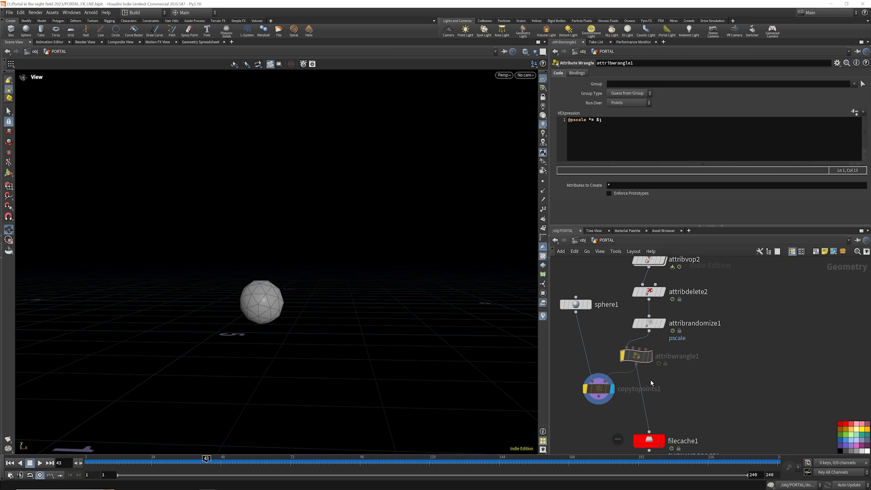
scroll(651, 421, "down", 2)
middle_click_drag(652, 428, 650, 409)
scroll(650, 410, "up", 2)
left_click_drag(650, 420, 651, 416)
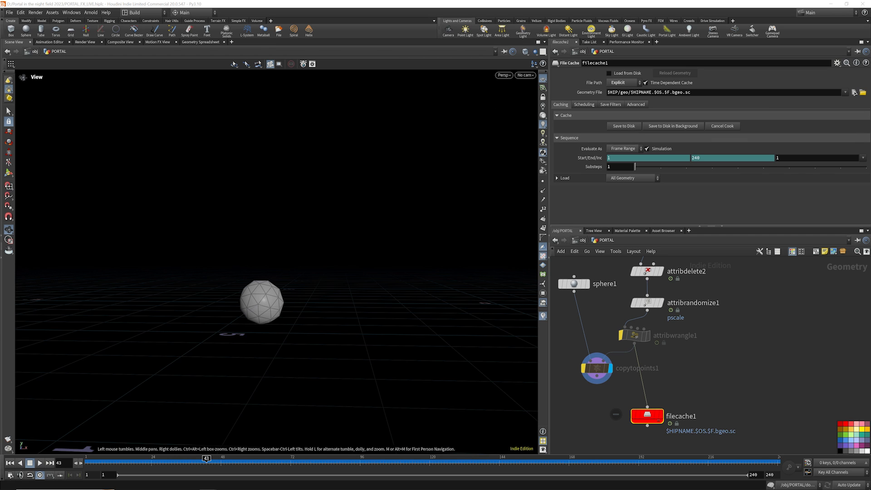
Rename filecache1 as particles_andrews_version and set its geometry file path to $HIP/geo/$OS/$OS.$F.bgeo.sc
double_click(669, 420)
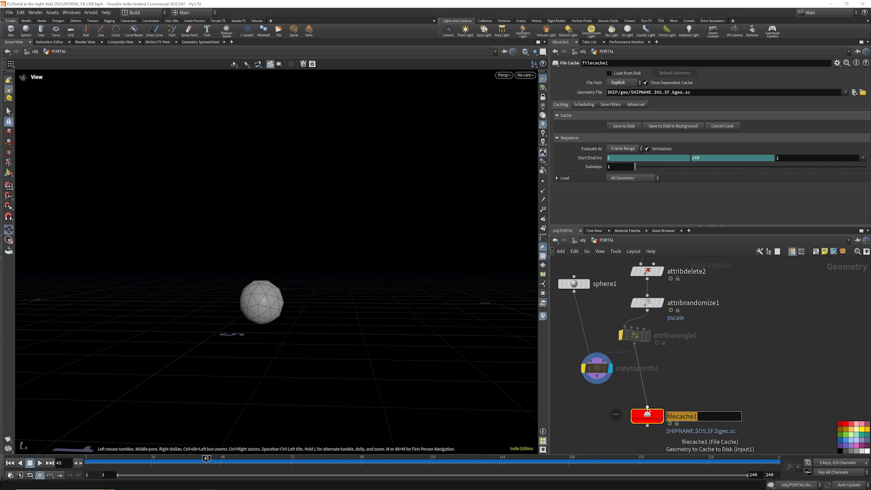
type("particles_andrews_version")
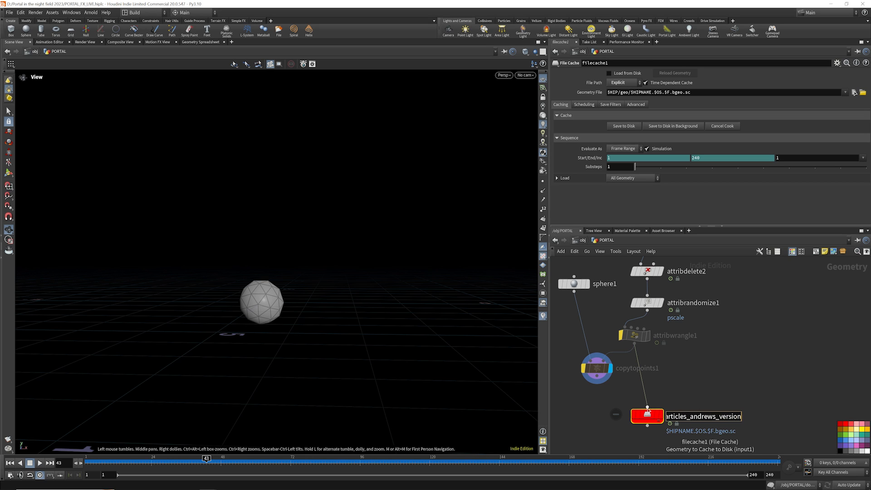
key("Return")
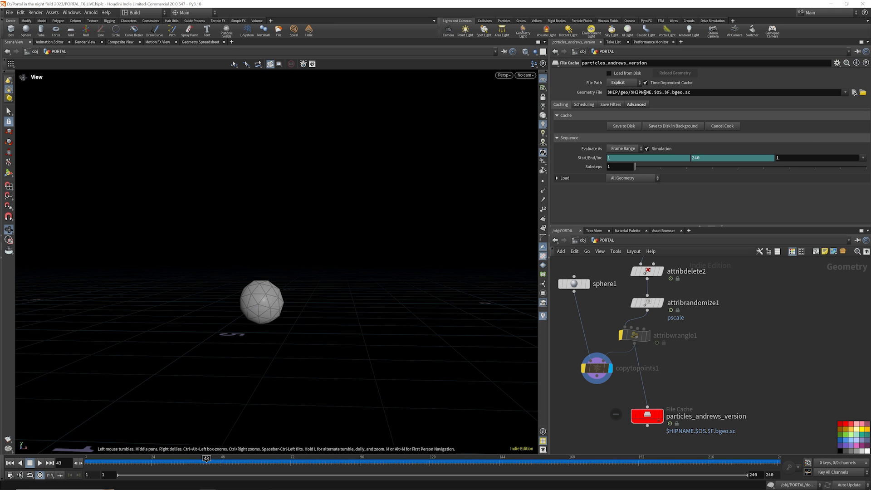
left_click_drag(663, 93, 653, 93)
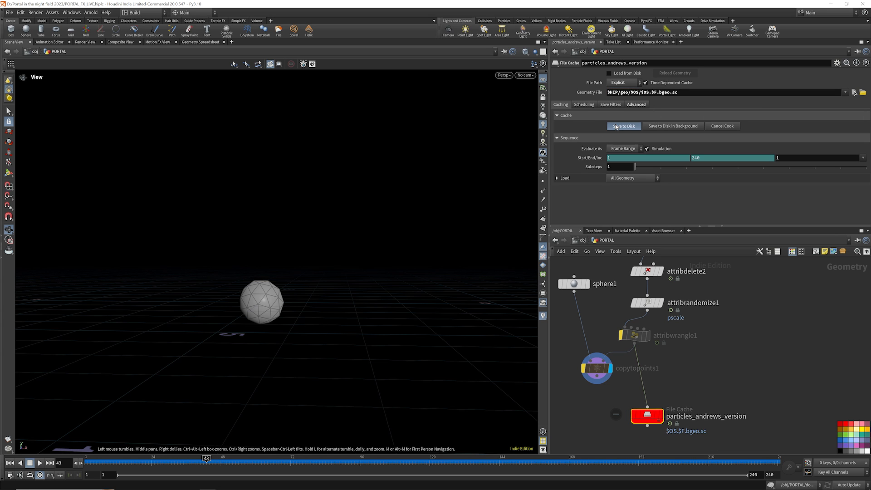
Save the particle cache to disk, display the file cache node, and scrub the timeline to check the cached particles
left_click(615, 126)
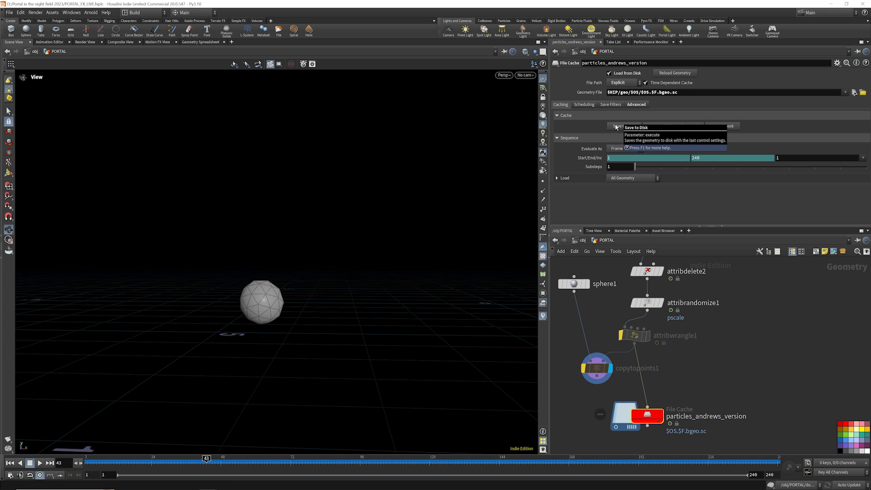
left_click(660, 416)
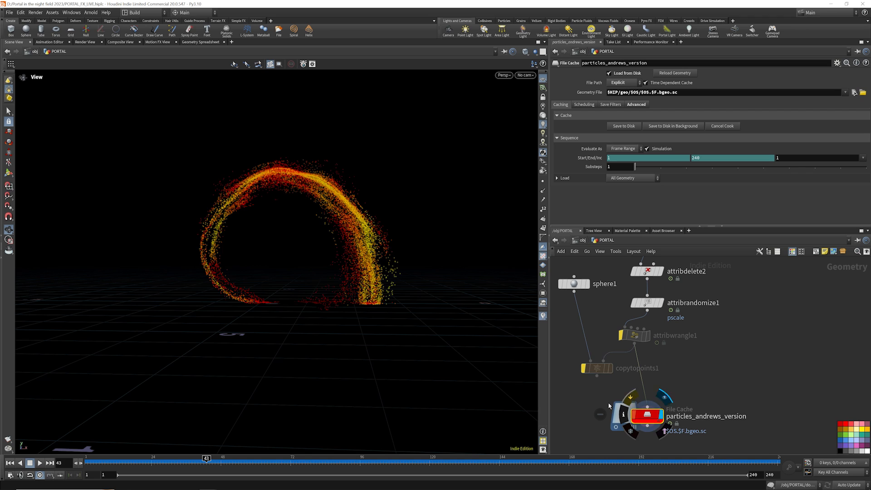
left_click_drag(117, 464, 45, 457)
Add an Output node below the particles_andrews_version file cache and connect it
scroll(658, 414, "down", 3)
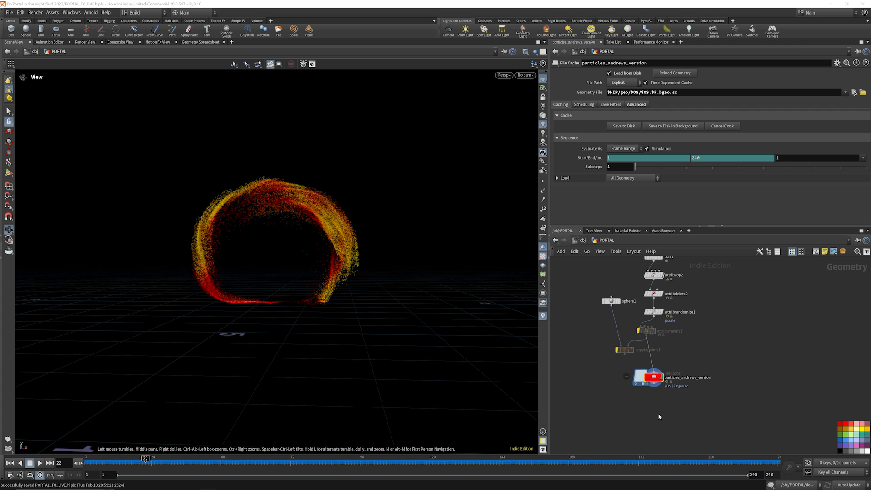
scroll(659, 415, "up", 5)
key("Tab")
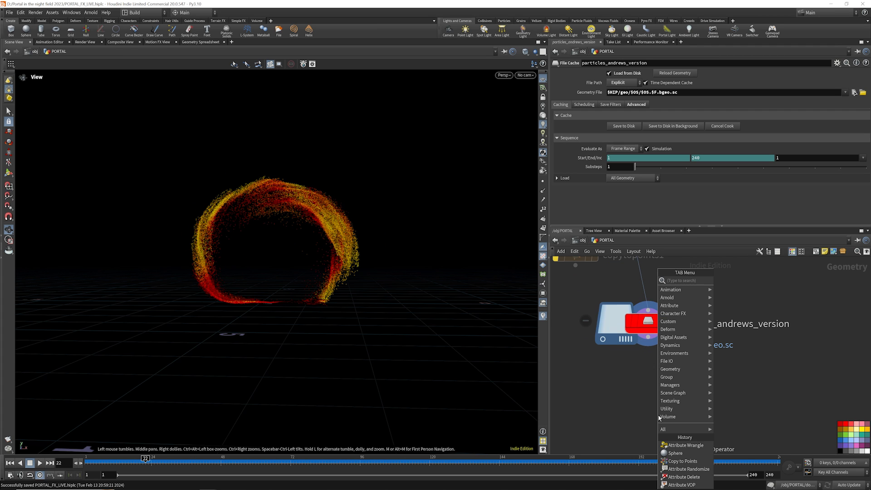
type("n")
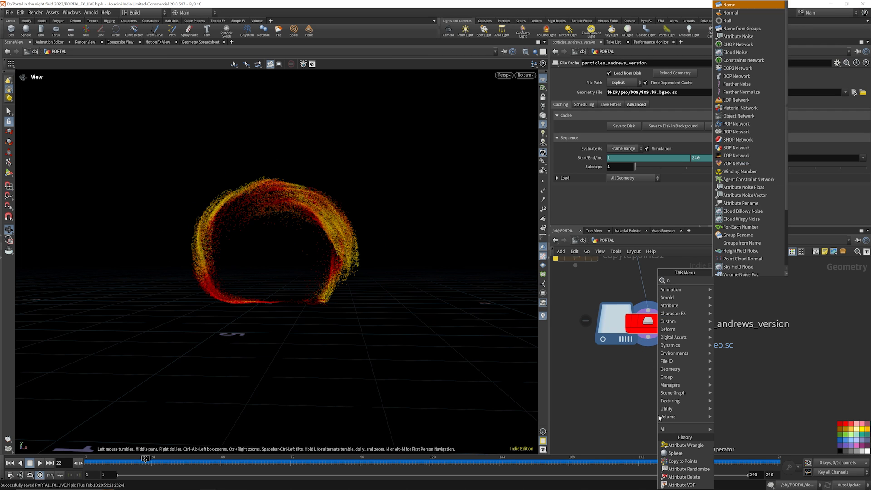
key("BackSpace")
type("out")
left_click(733, 279)
left_click_drag(658, 397, 653, 399)
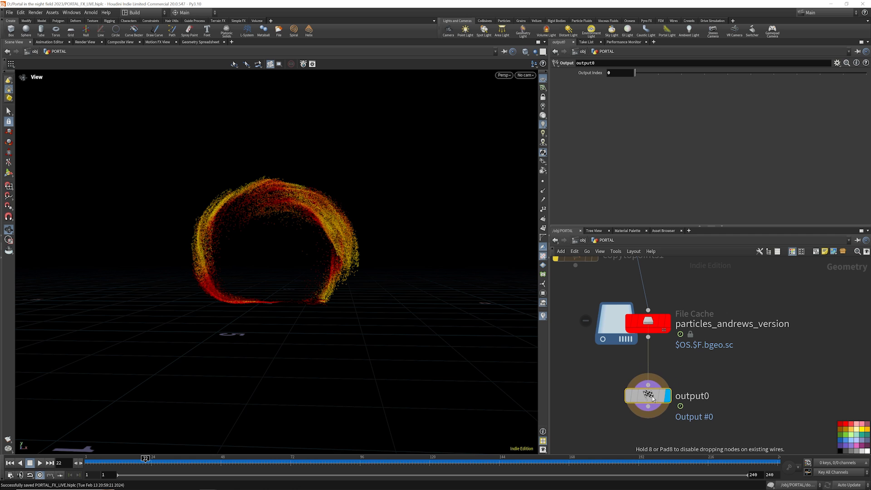
Return to the obj level, add a Geometry object below PORTAL, and name it PORTAL_SPARKS
left_click(583, 240)
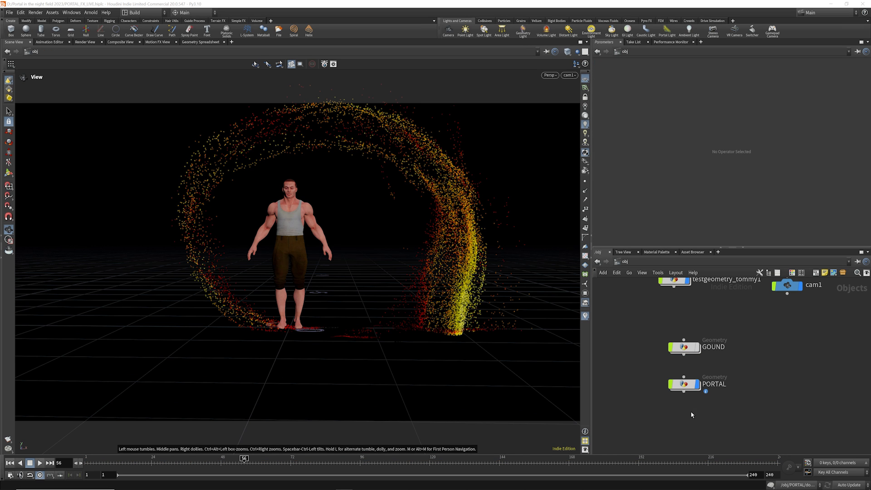
key("Tab")
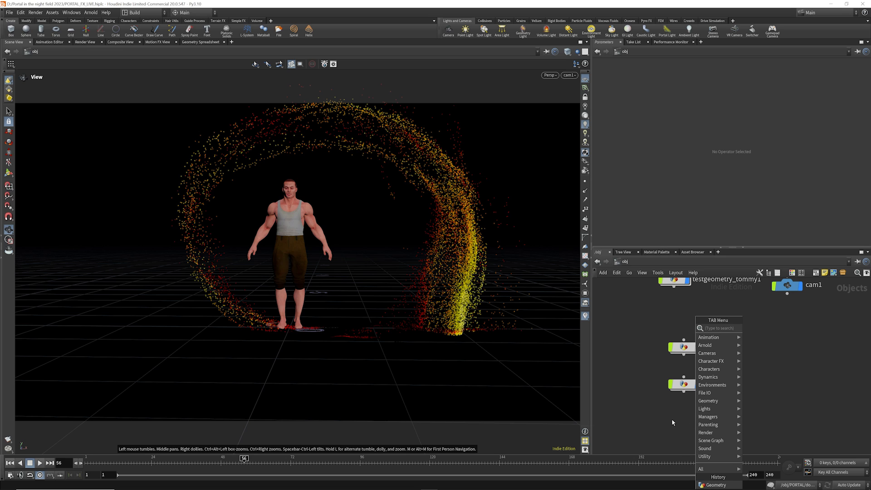
key("Escape")
key("Tab")
type("geo")
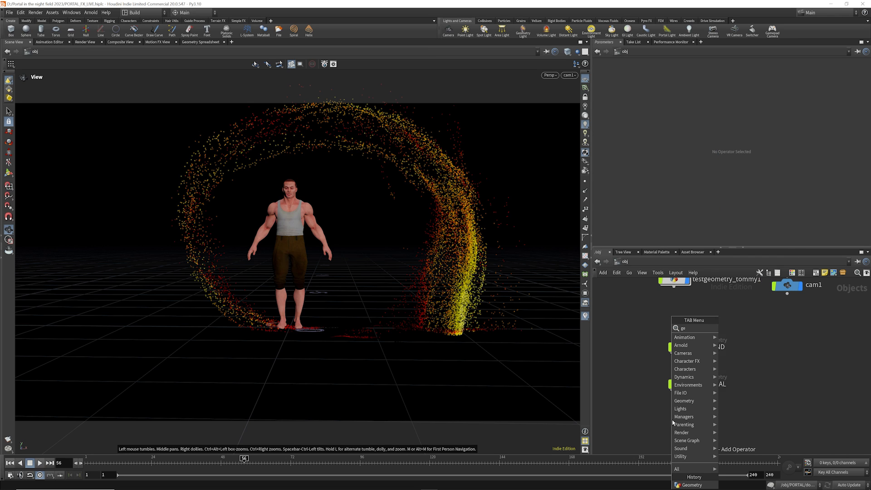
key("Return")
left_click(686, 416)
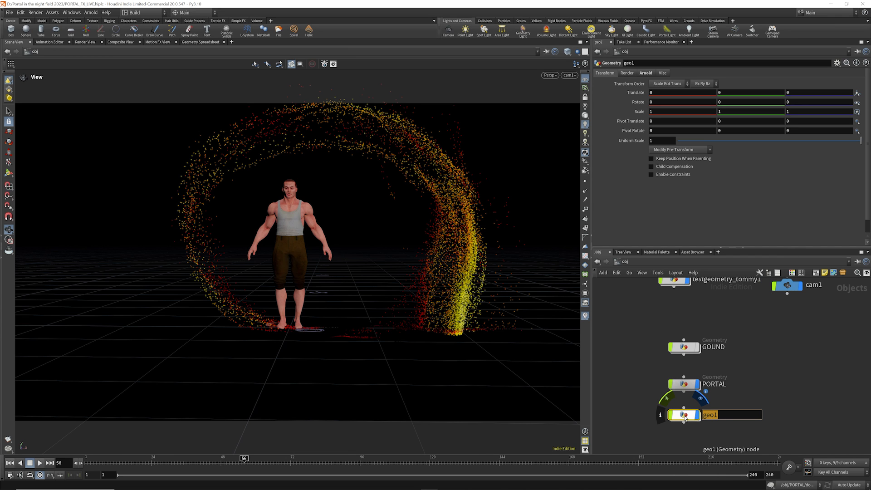
type("SPARKS")
key("Home")
type("PORTAL_")
left_click(783, 393)
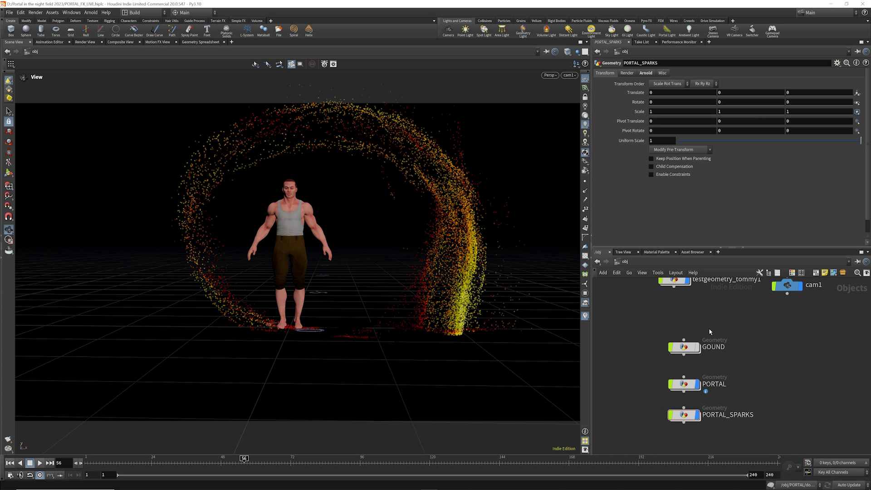
Enter the PORTAL network and copy the OUT_PARTICLES null below the file cache
scroll(709, 331, "down", 3)
scroll(709, 369, "up", 4)
double_click(686, 352)
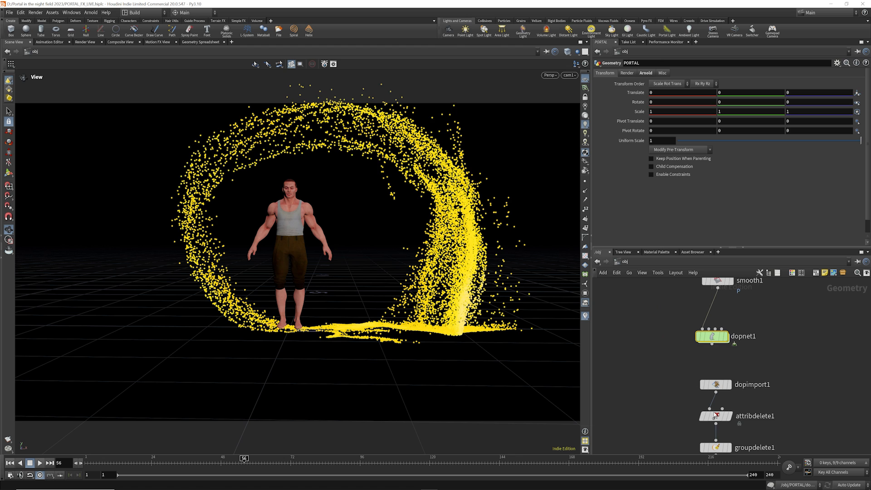
scroll(682, 349, "down", 4)
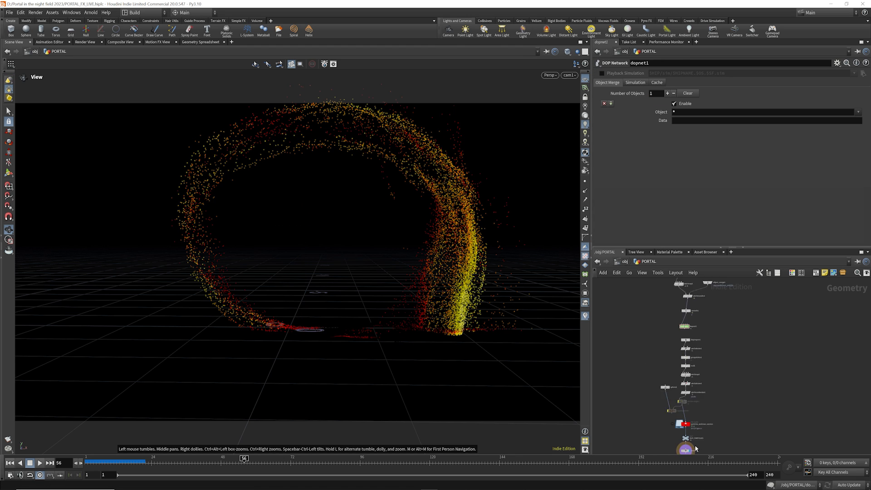
scroll(685, 444, "up", 6)
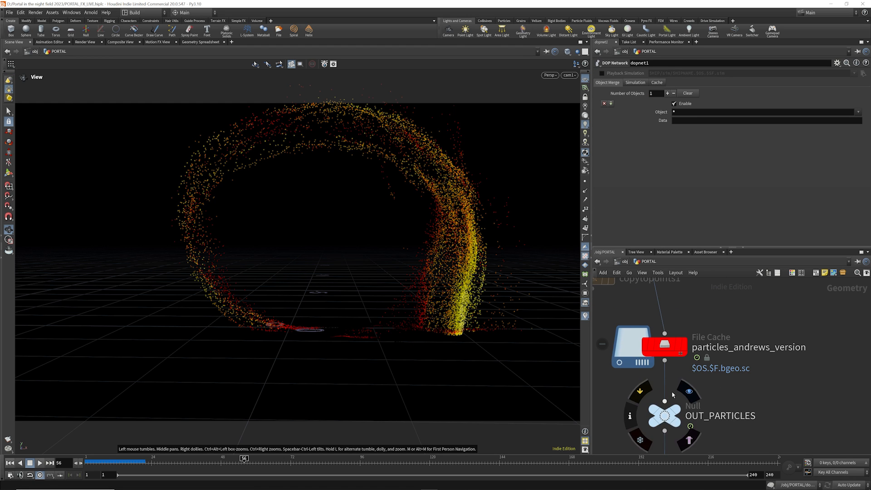
scroll(662, 399, "down", 3)
scroll(725, 415, "up", 3)
left_click(653, 387)
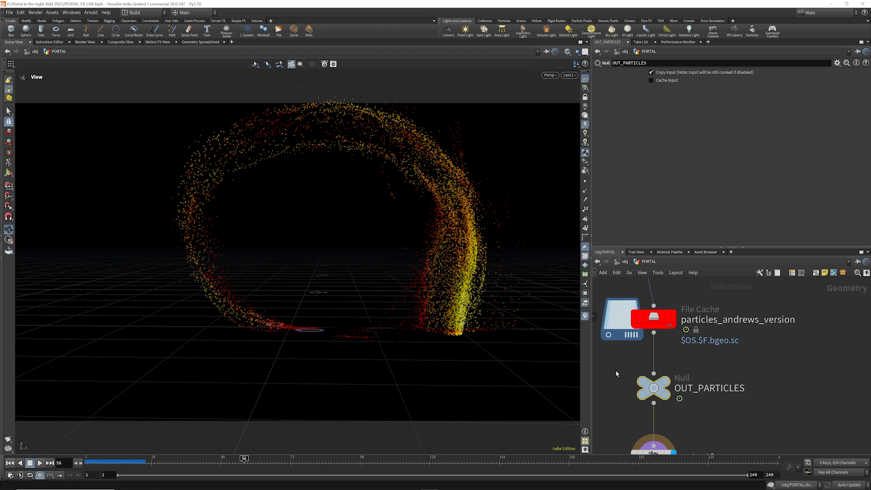
key("alt+c")
Enter the PORTAL_SPARKS network and add an Object Merge that brings in /obj/PORTAL/OUT_PARTICLES
left_click(624, 262)
double_click(680, 387)
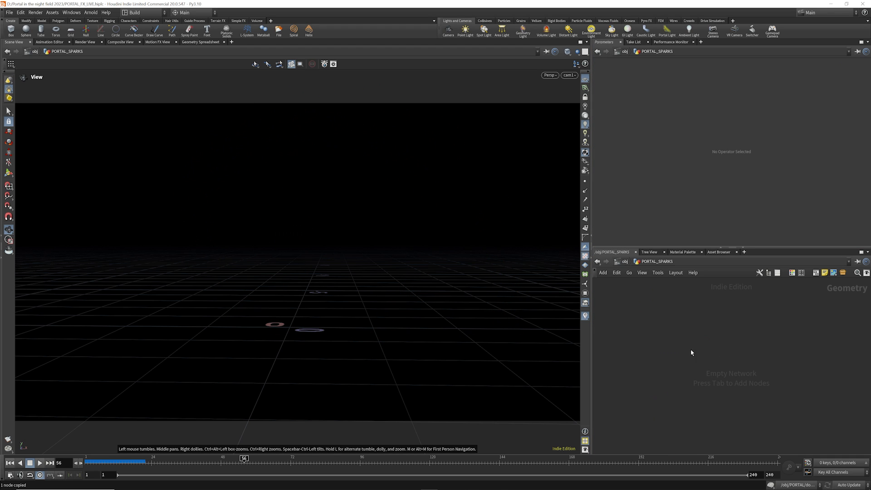
key("Tab")
type("obje")
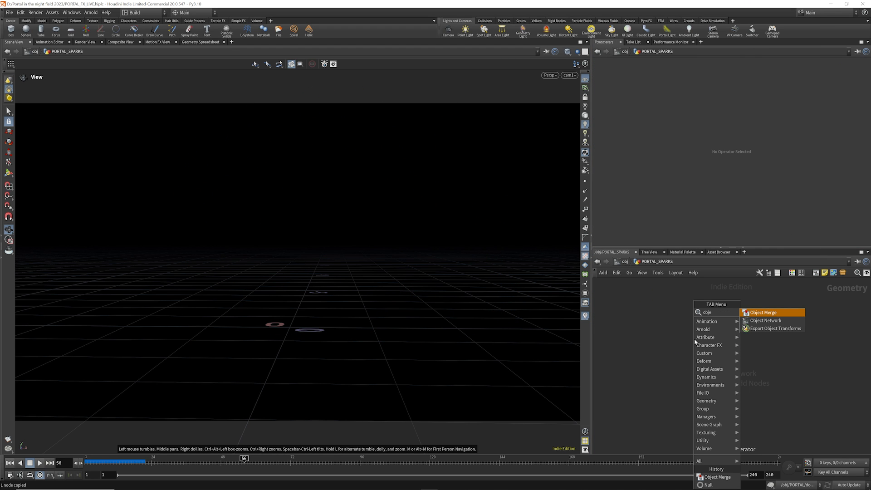
left_click(754, 315)
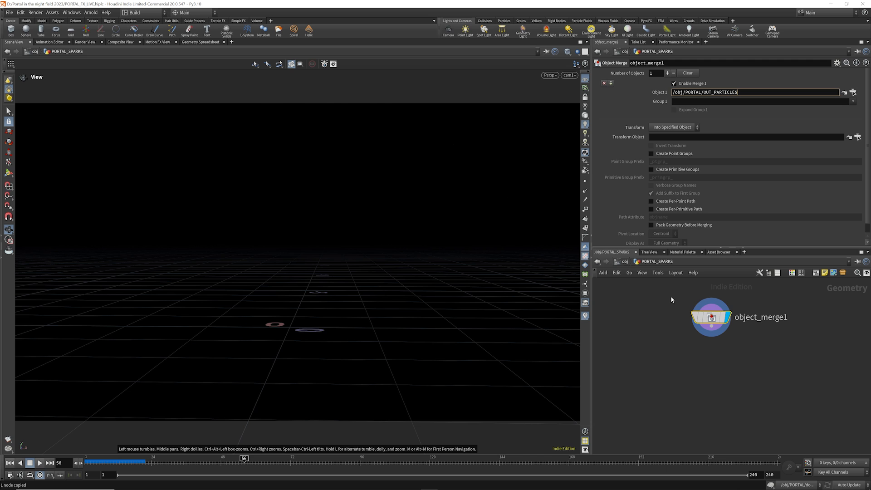
key("Return")
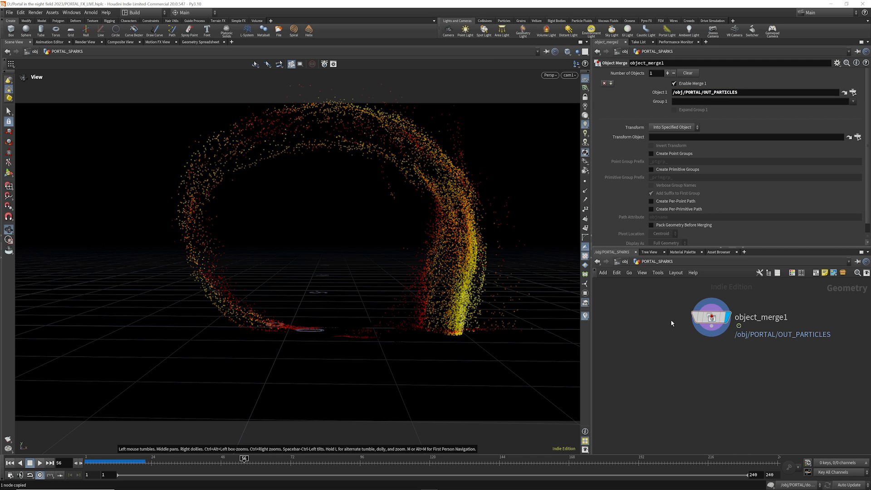
scroll(674, 323, "down", 2)
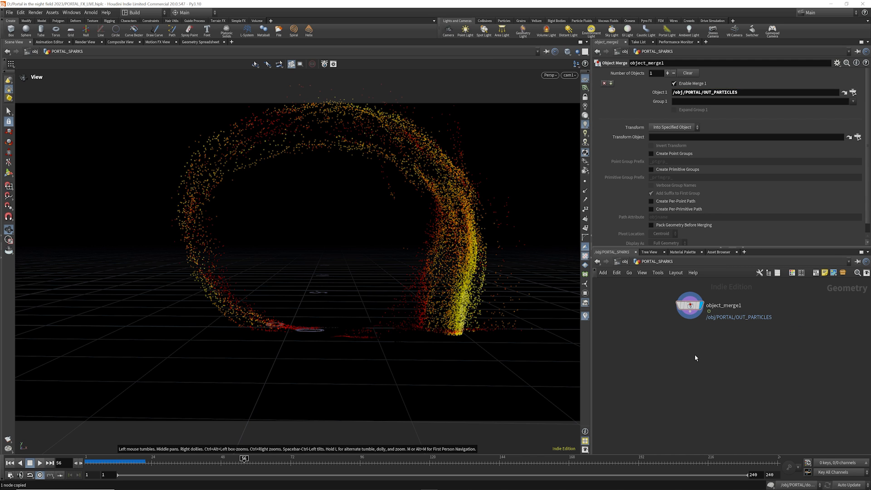
Copy dopnet1 from the PORTAL network and paste it into PORTAL_SPARKS below object_merge1
key("Tab")
left_click(641, 340)
left_click(625, 261)
double_click(681, 352)
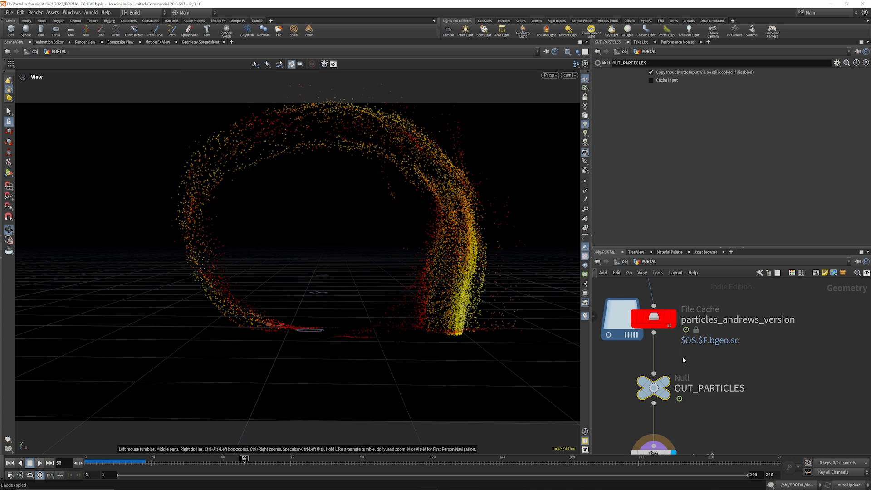
scroll(682, 360, "down", 8)
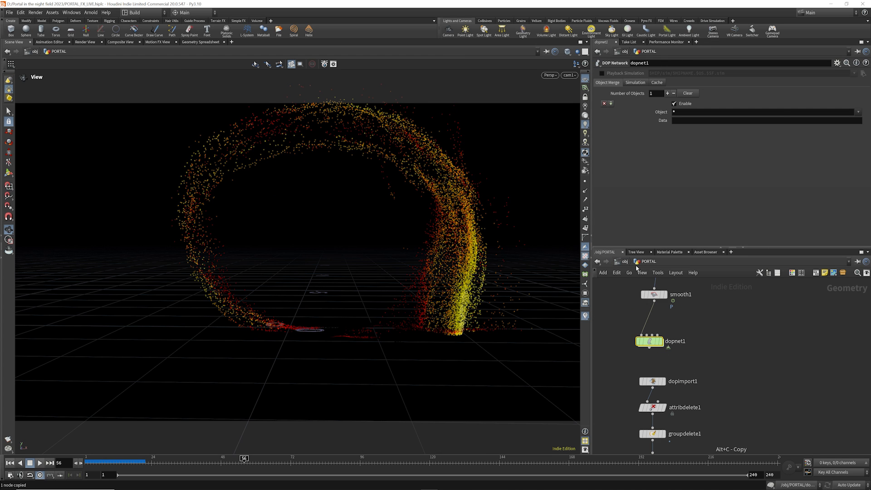
left_click(625, 261)
double_click(675, 387)
key("ctrl+v")
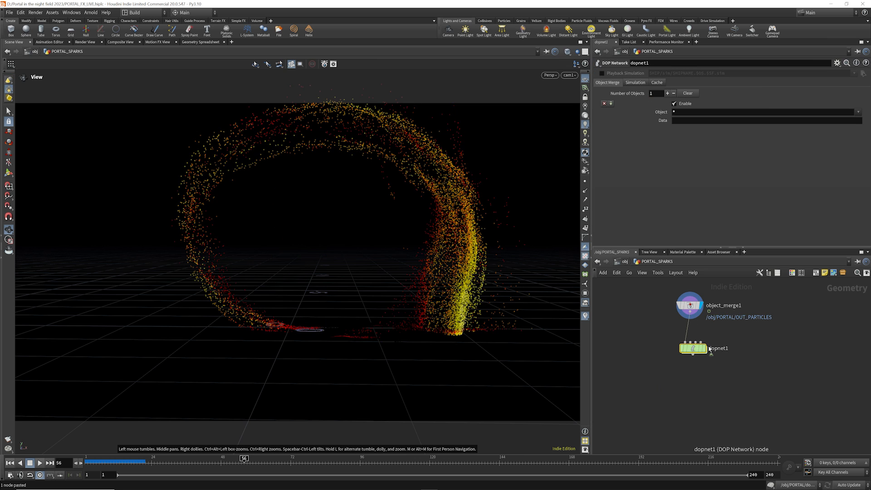
Enter the copied dopnet1 and delete the POP nodes between popsource1 and popsolver1
double_click(692, 347)
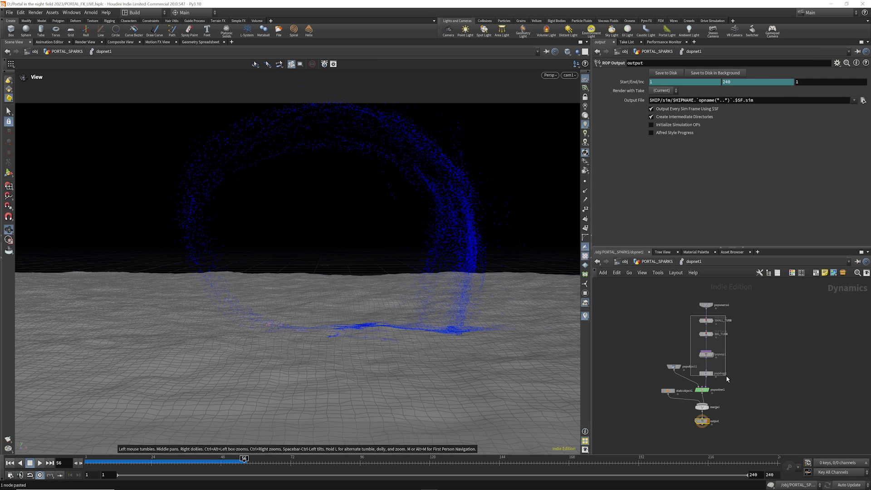
left_click_drag(726, 375, 726, 374)
key("Delete")
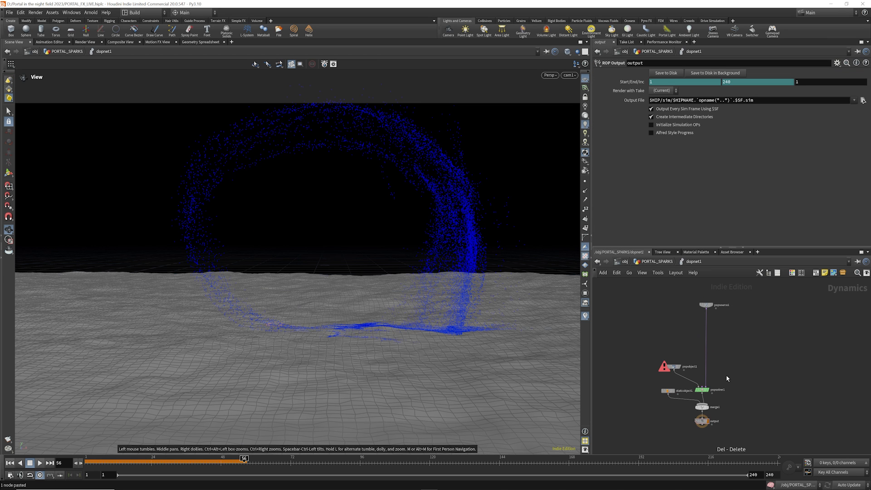
left_click_drag(676, 367, 673, 366)
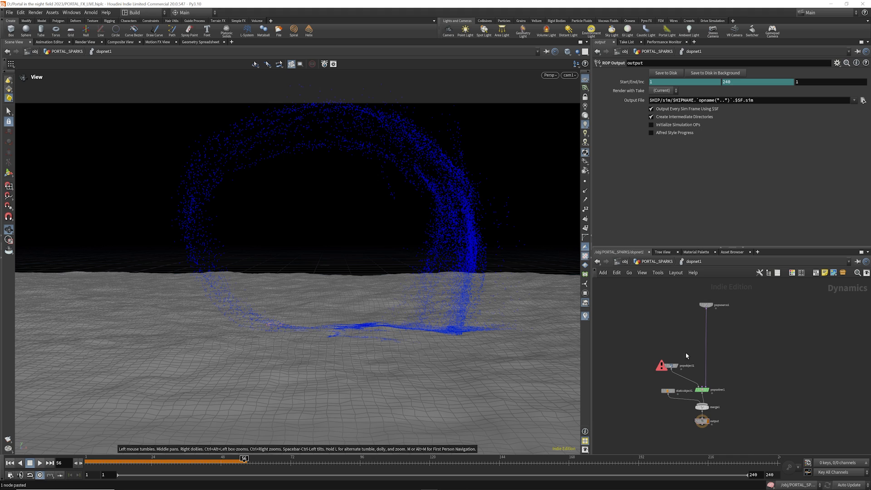
Set the Emission Type of popsource1 to Points
left_click(707, 306)
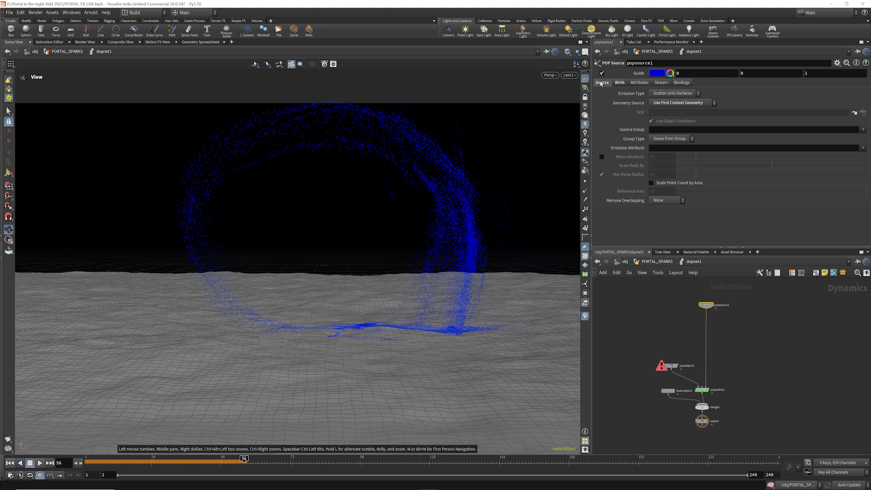
left_click(667, 93)
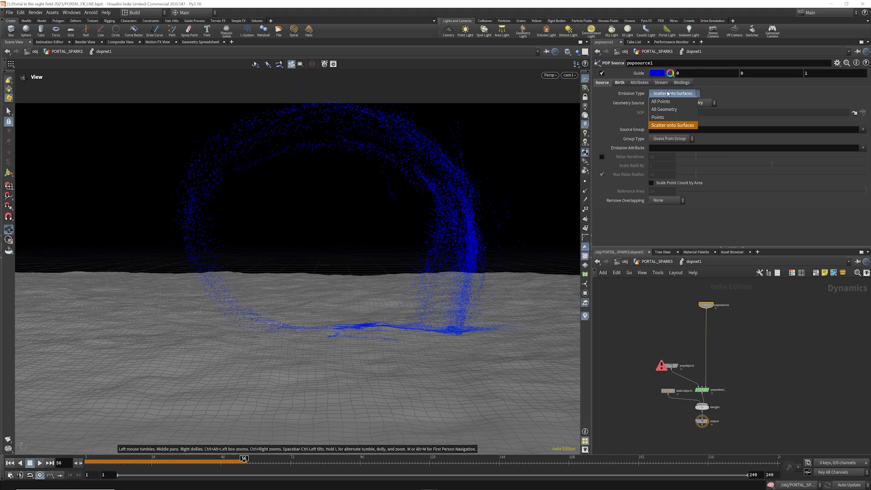
left_click(663, 117)
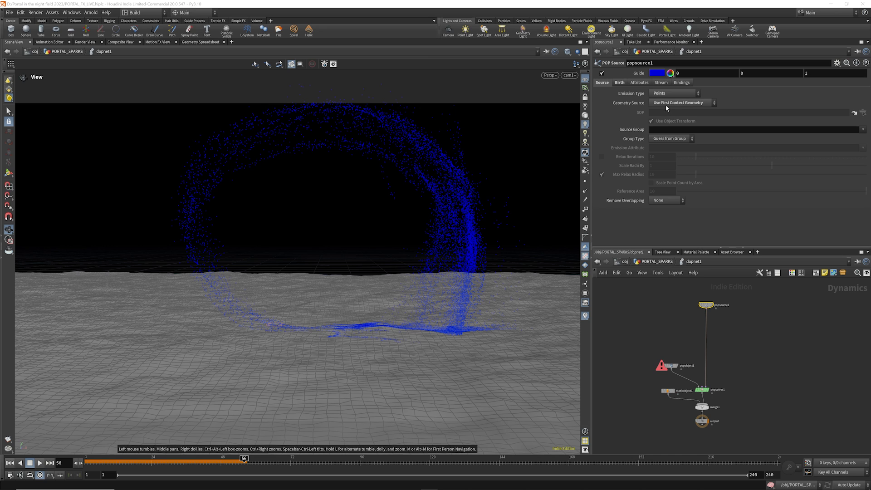
Set popsource1's constant activation to 1 and constant birth rate to 1000, and disable the maximum points per frame limit
left_click(622, 84)
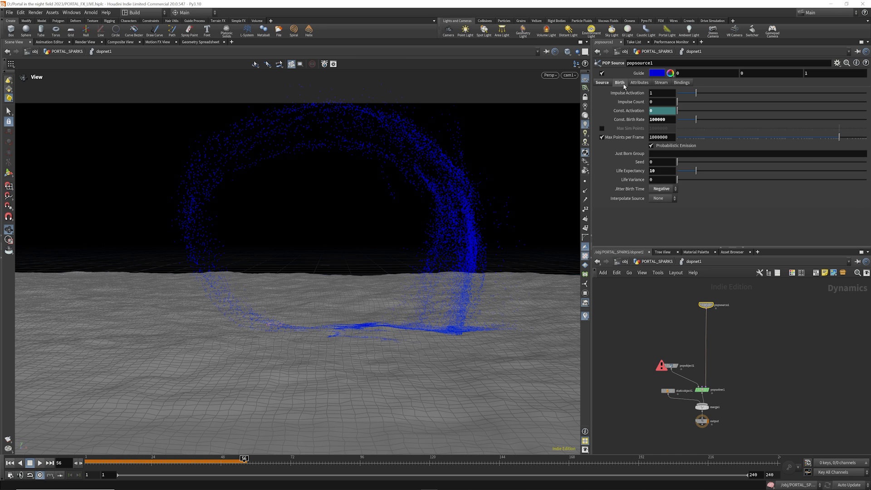
right_click(637, 111)
left_click(661, 208)
left_click(650, 111)
key("Return")
left_click_drag(658, 119, 677, 122)
type("0")
key("Return")
left_click(602, 137)
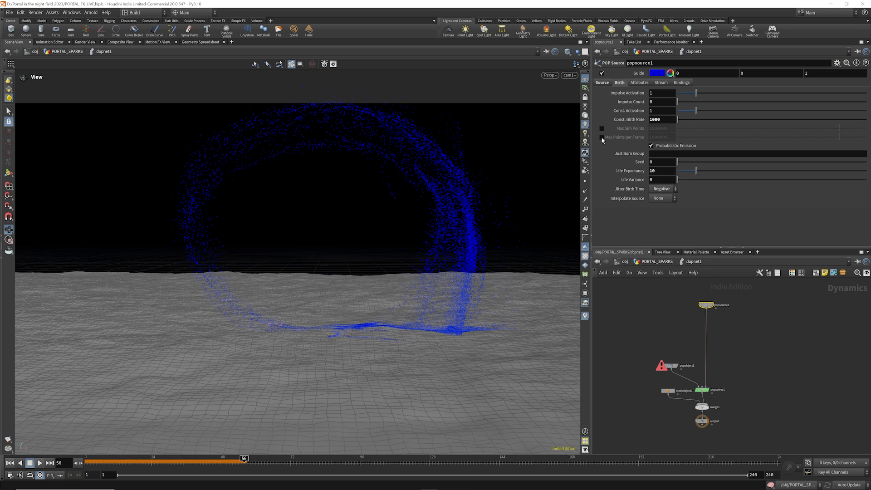
Set popsource1's life expectancy to 2 and its life variance to 2
double_click(662, 170)
type("2")
key("Tab")
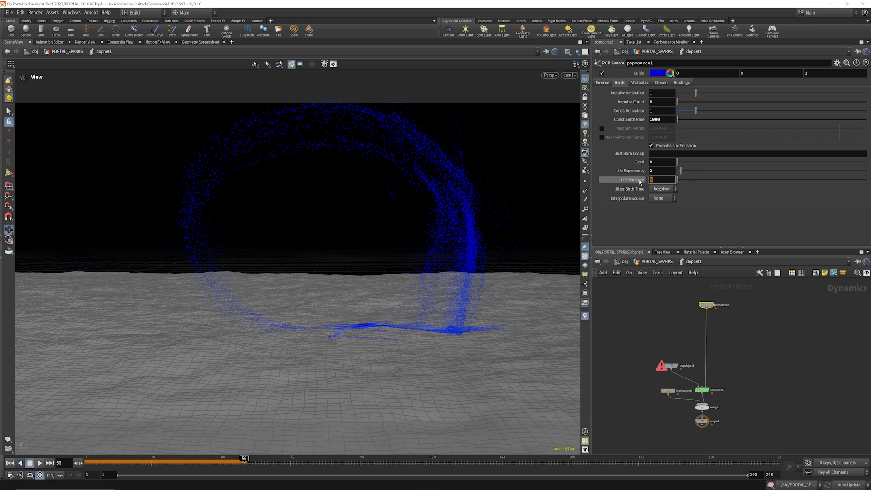
type("2")
Set the Inherit Velocity of popsource1 to 0.5
left_click(639, 82)
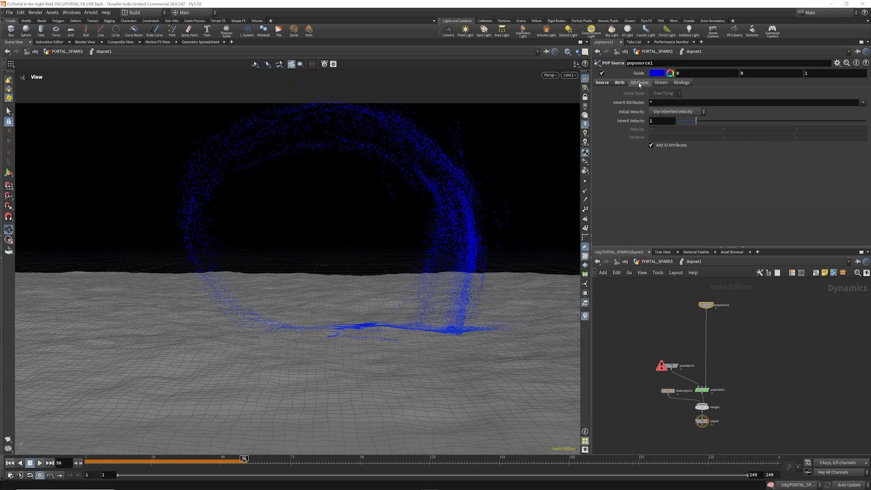
left_click(660, 122)
key("Return")
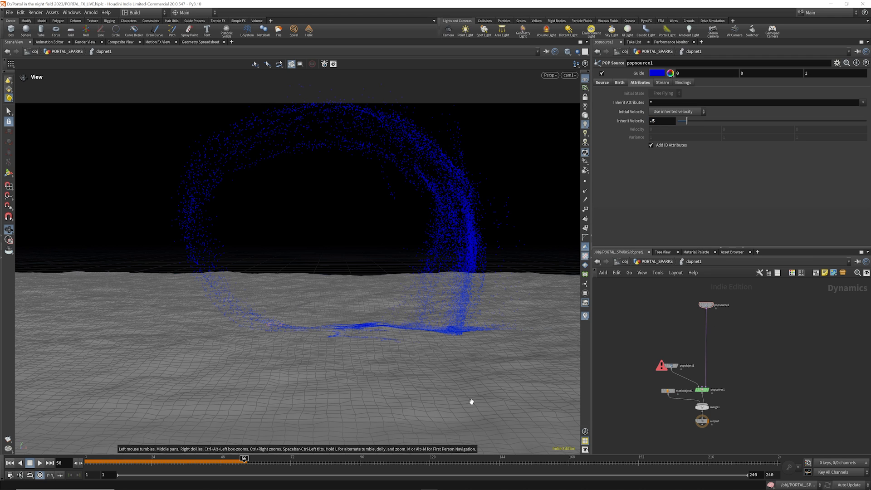
Play the simulation from the first frame, turn off popsource1's guide display, and stop playback
left_click(10, 462)
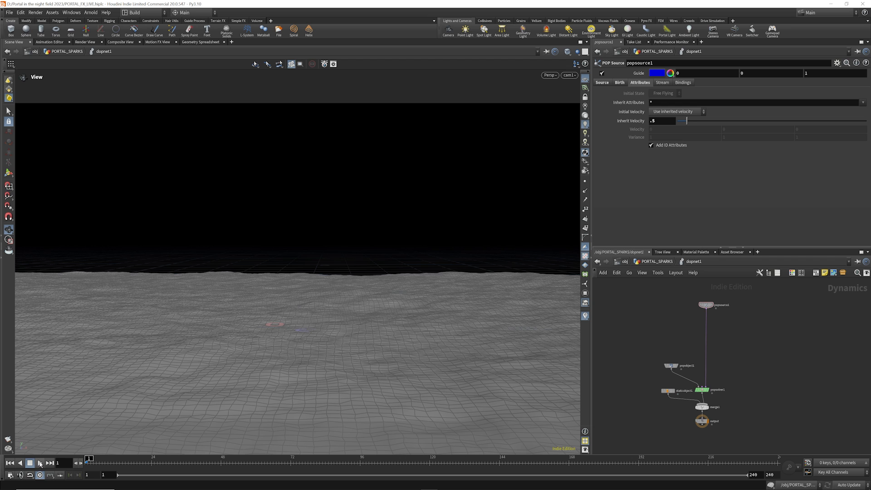
left_click(40, 462)
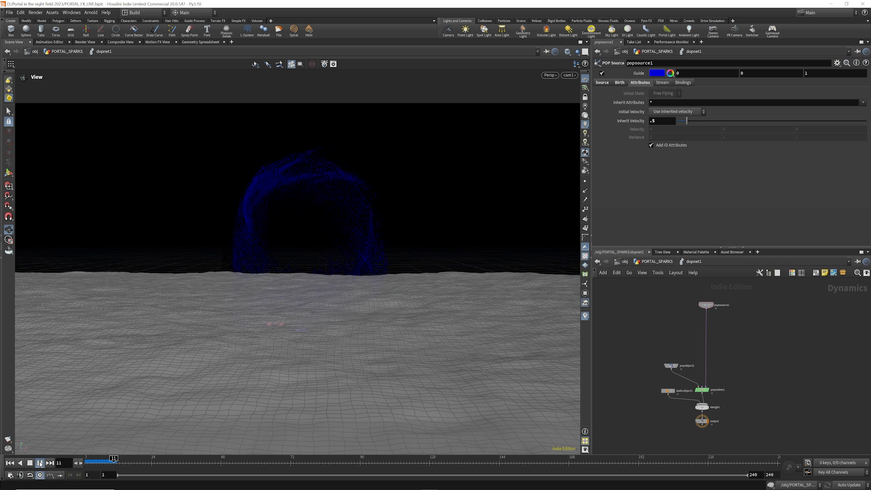
left_click(602, 74)
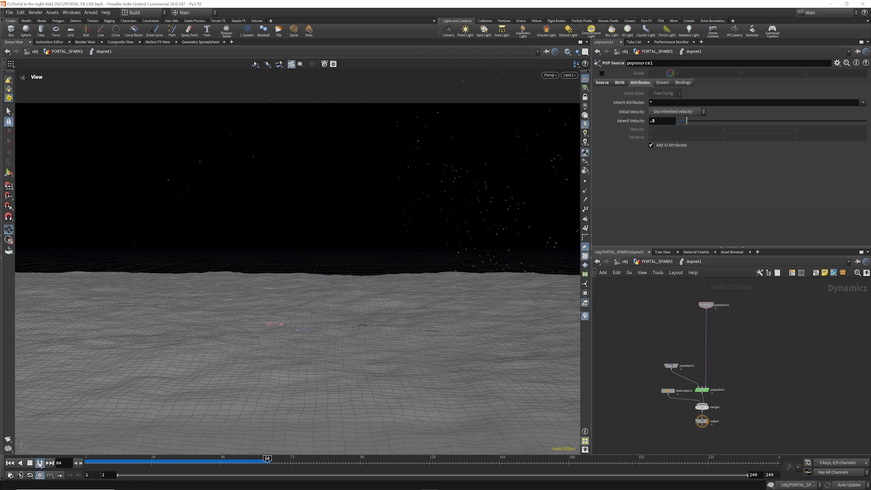
left_click(40, 462)
scroll(676, 399, "up", 2)
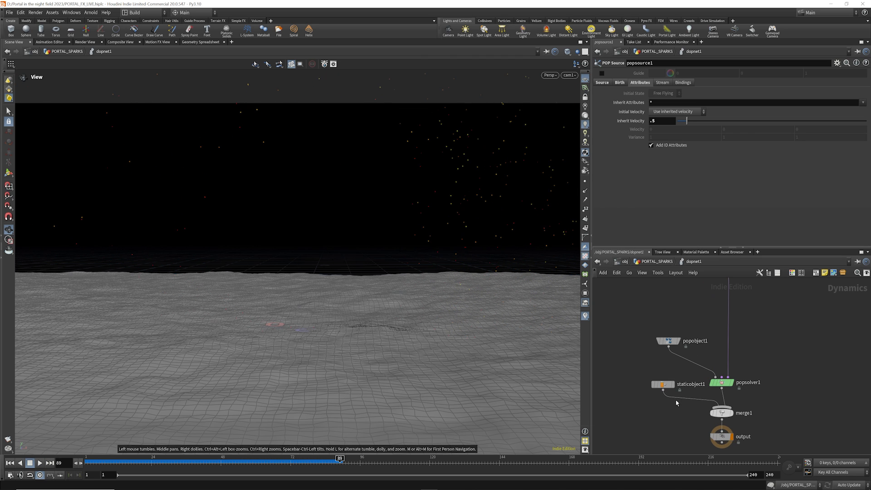
Set popobject1's bounce to 0.01 and friction to 10, and replay the simulation from the first frame
left_click_drag(643, 372, 674, 402)
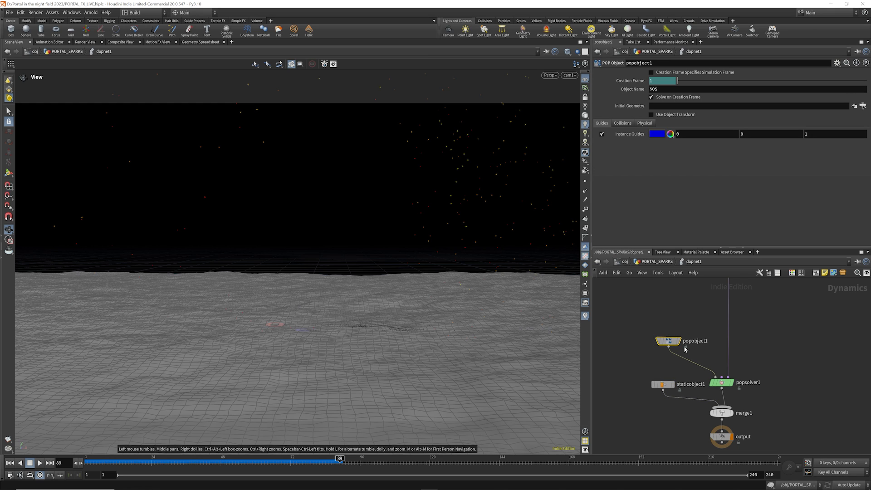
left_click(644, 123)
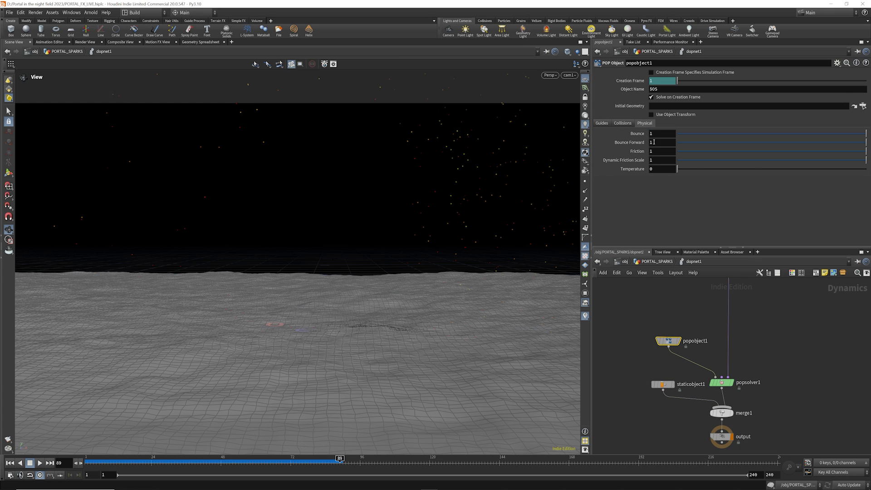
left_click_drag(664, 134, 632, 131)
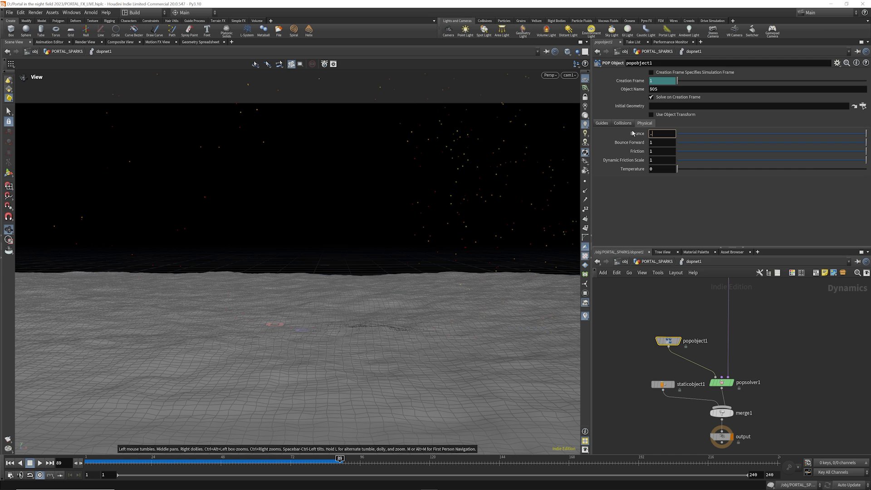
key("Return")
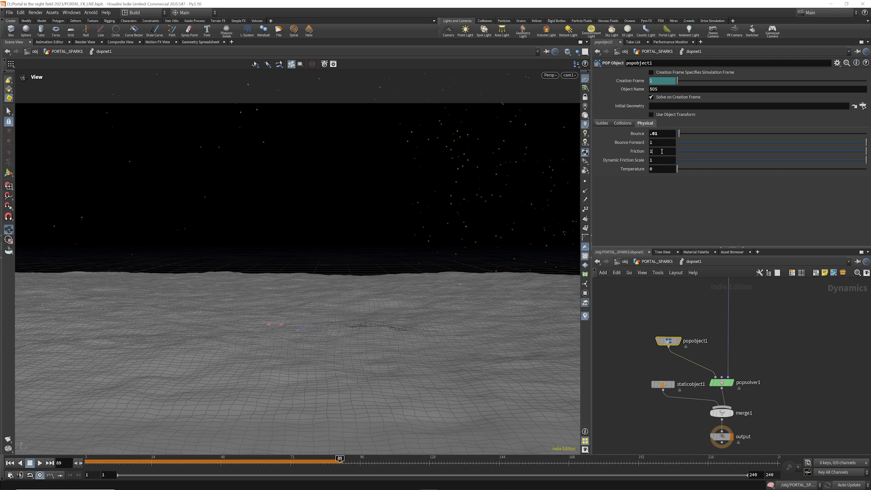
left_click(661, 151)
key("Return")
left_click(9, 463)
left_click(40, 463)
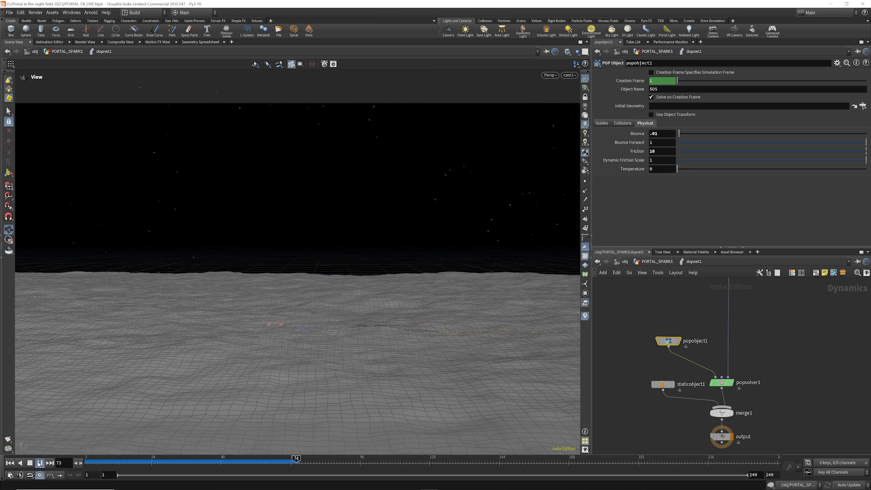
Enable Auto Sleep on popsolver1 and replay the simulation from the first frame
left_click(720, 383)
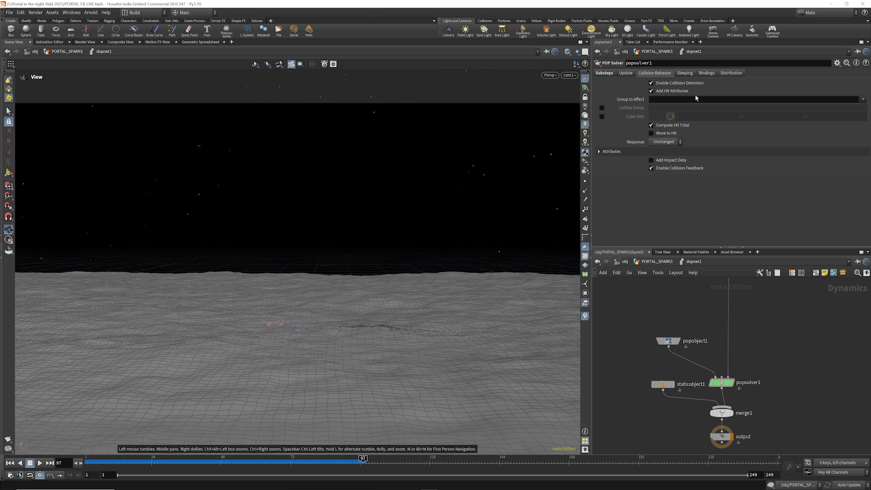
left_click(684, 73)
left_click(651, 83)
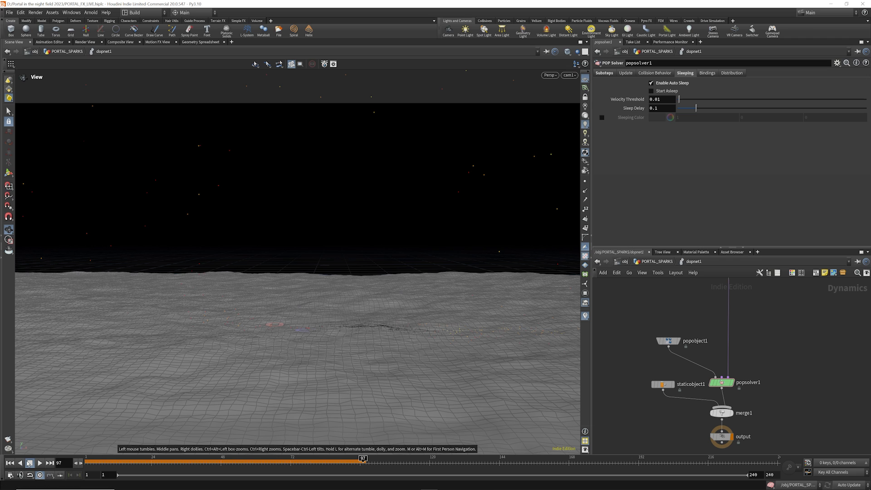
left_click(9, 463)
left_click(40, 463)
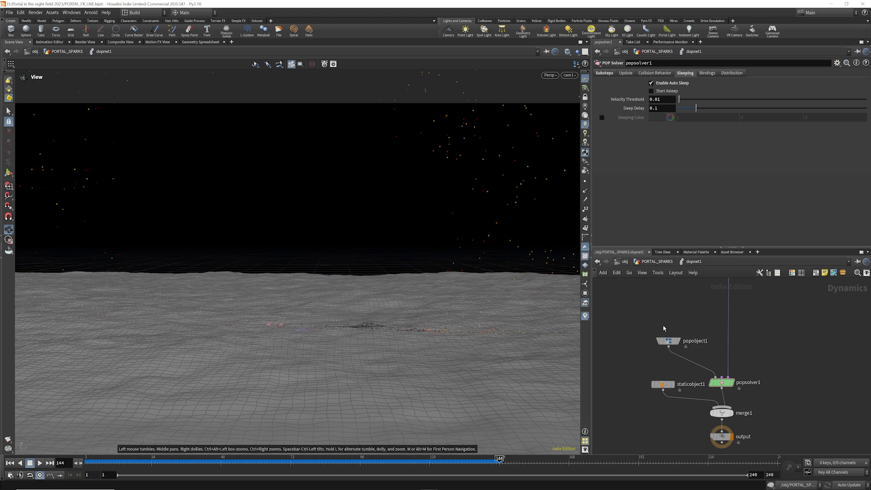
Insert a Gravity Force between merge1 and output in dopnet1, and replay the simulation
scroll(674, 313, "down", 4)
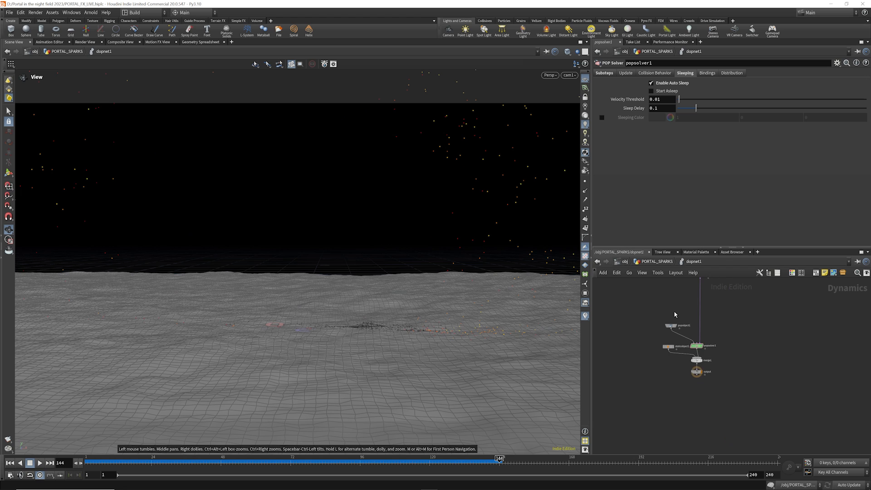
scroll(698, 375, "up", 3)
left_click_drag(699, 375, 695, 397)
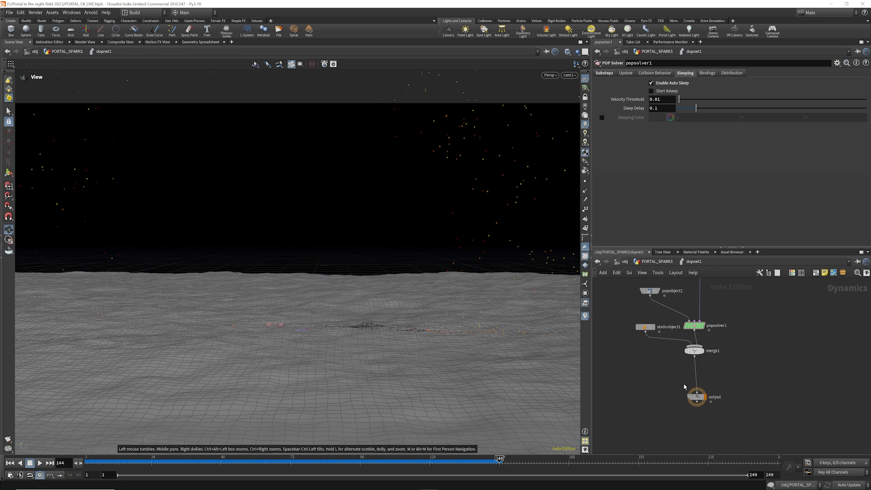
scroll(694, 394, "down", 3)
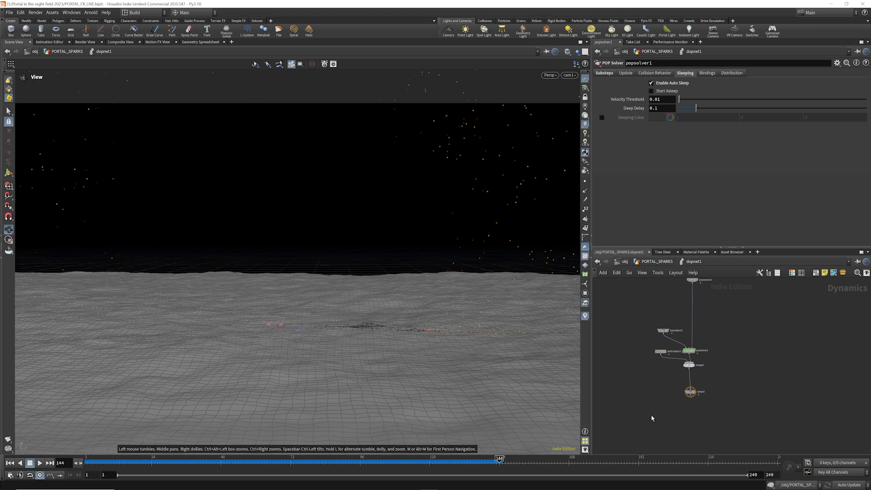
left_click_drag(697, 389, 694, 396)
key("Tab")
type("grav")
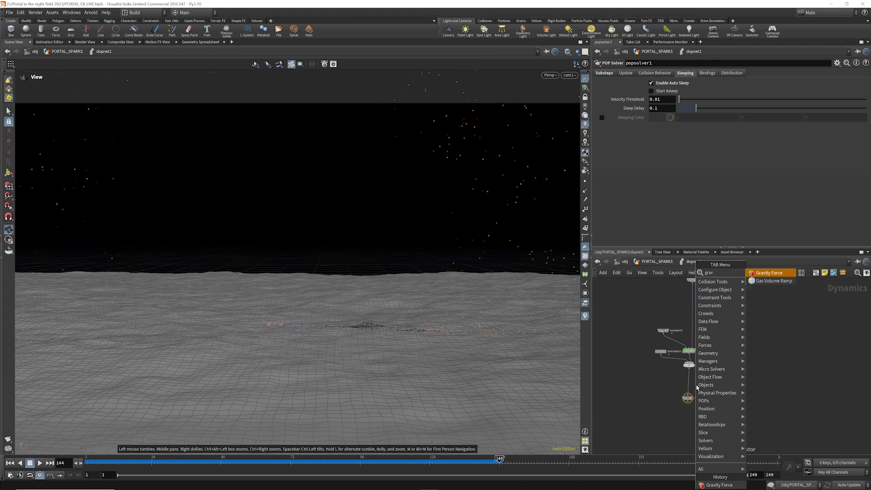
key("Return")
left_click(688, 383)
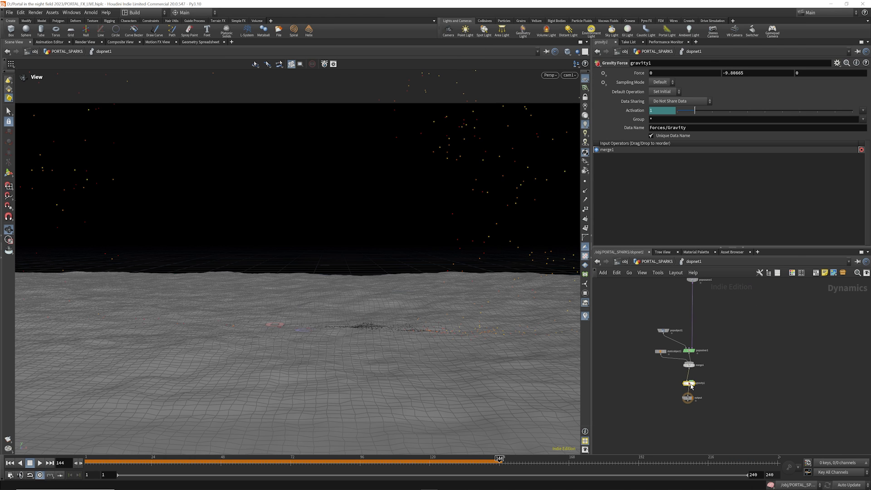
left_click(40, 462)
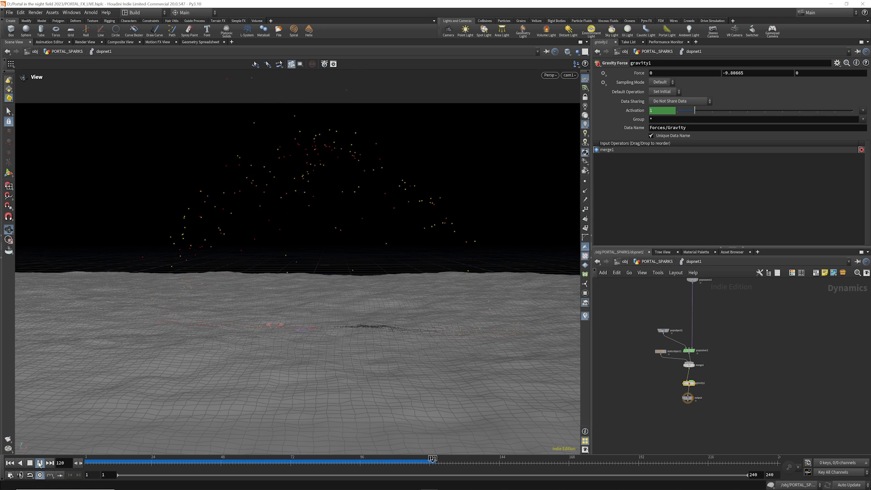
Copy the post-simulation node chain from dopimport1 down to output0 in the PORTAL object
scroll(726, 389, "down", 3)
left_click(653, 261)
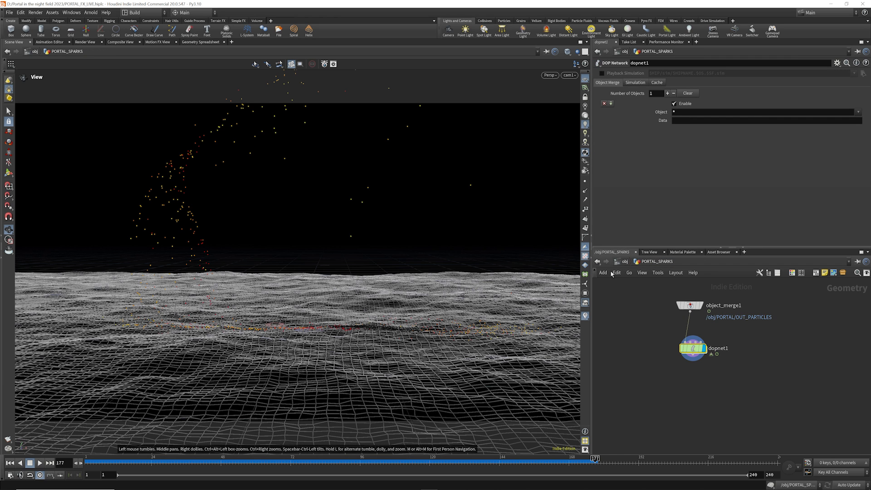
left_click(624, 261)
double_click(679, 350)
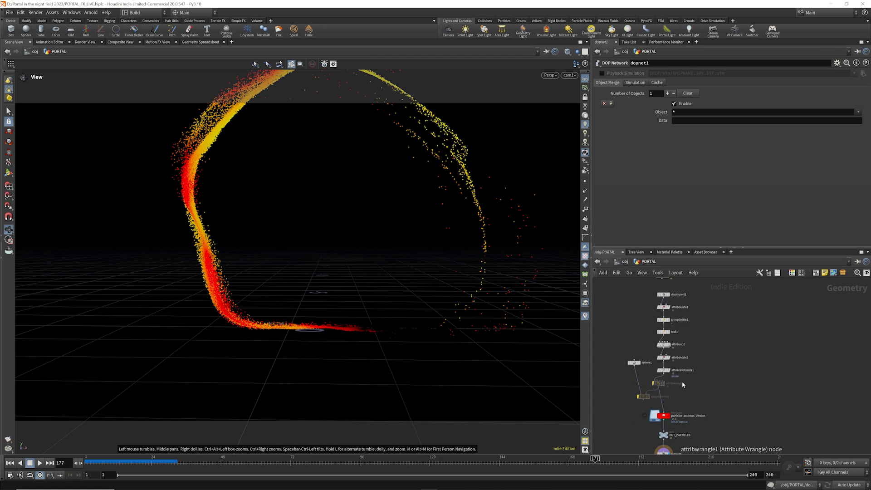
left_click_drag(621, 316, 702, 444)
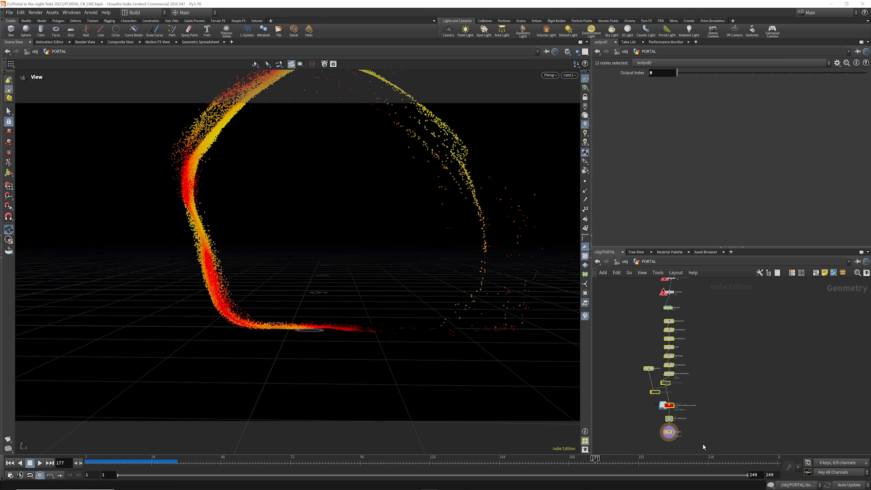
key("alt+c")
Paste the copied node chain into PORTAL_SPARKS beneath dopnet1 and show the parameters of dopimport1
left_click(625, 262)
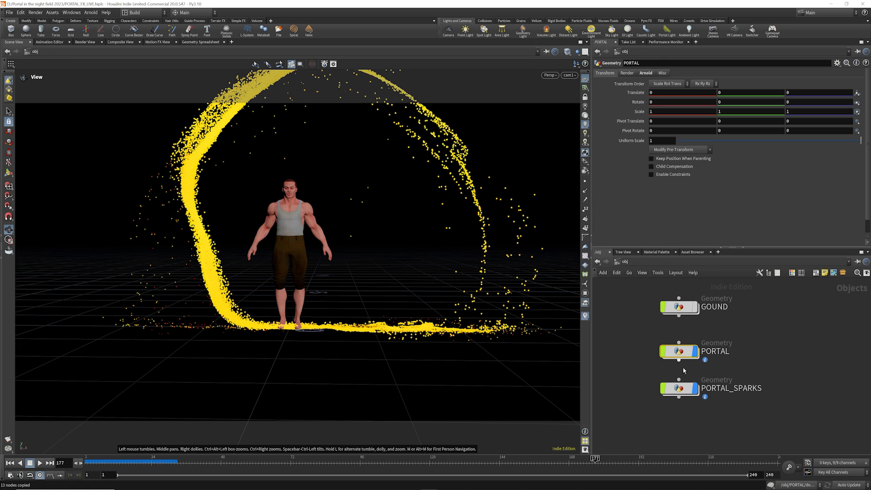
double_click(681, 388)
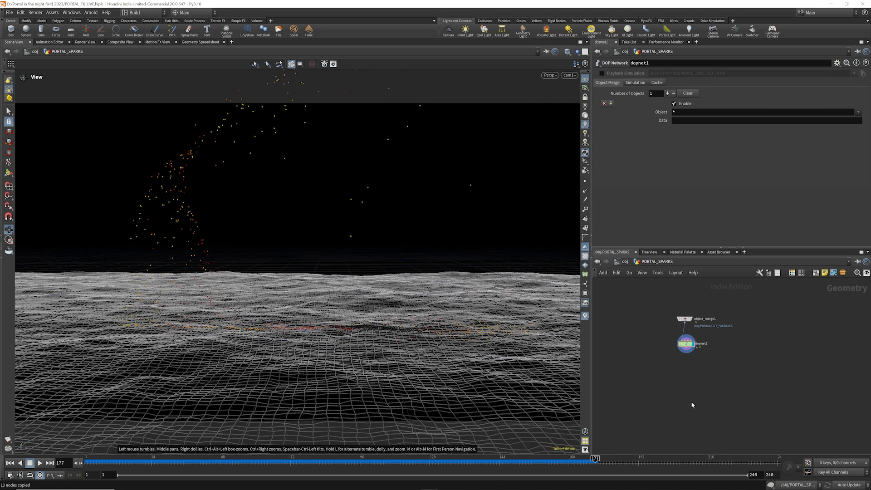
key("alt+v")
left_click_drag(707, 371, 689, 371)
left_click(689, 368)
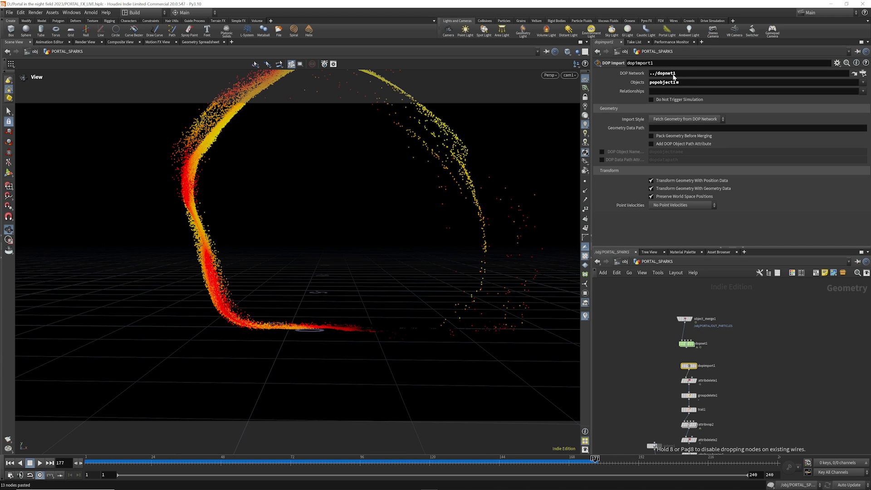
Rename the dopnet1 node in PORTAL_SPARKS as SPARKS
scroll(699, 351, "up", 2)
double_click(701, 343)
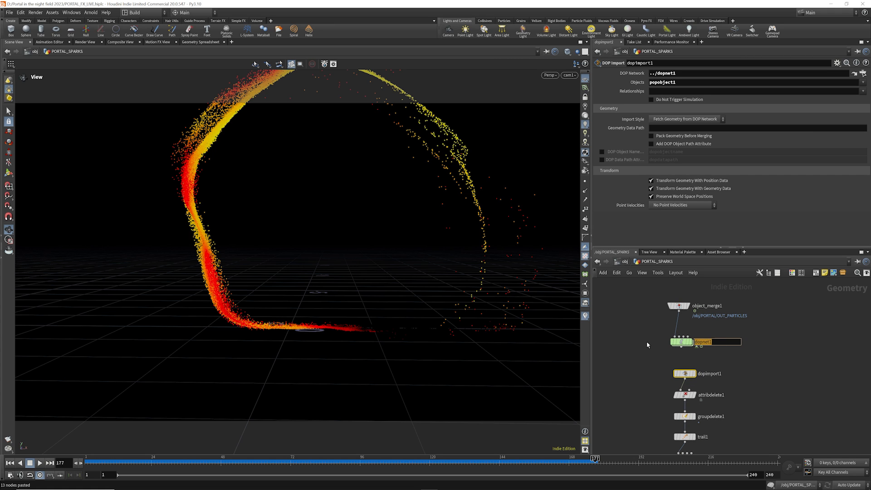
type("SPARKS")
key("Return")
mouse_move(686, 344)
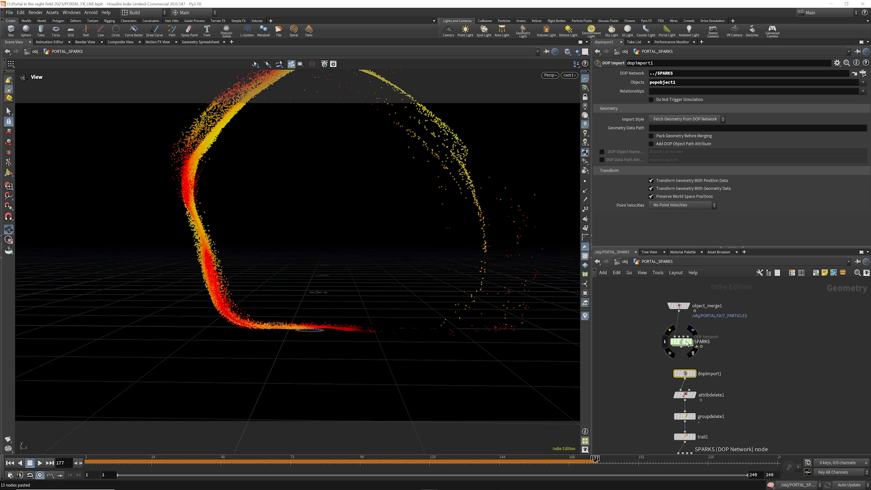
Display dopimport1 and scrub the timeline to frame 48 to check the imported sparks
scroll(688, 325, "down", 3)
scroll(694, 360, "up", 3)
left_click(690, 348)
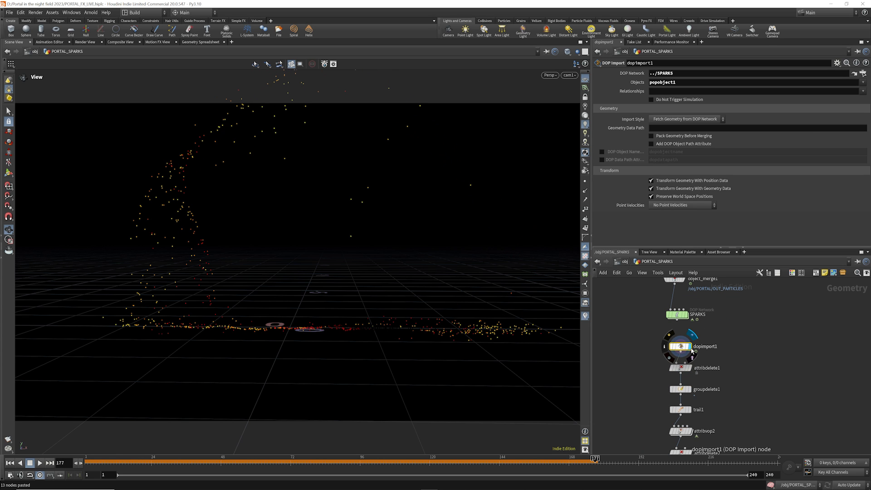
left_click_drag(109, 460, 220, 460)
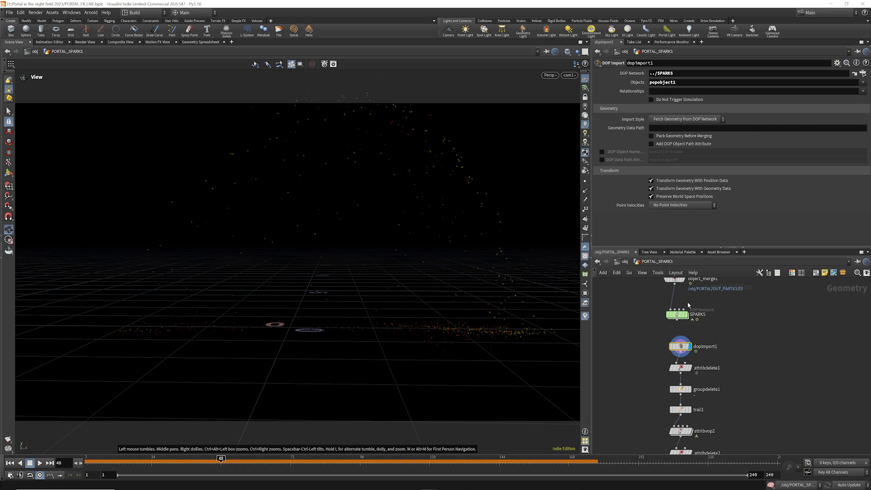
Replace the "particles" prefix in the pasted file cache node's name with SPARKS
scroll(690, 313, "down", 4)
left_click(690, 359)
scroll(708, 394, "up", 6)
left_click(713, 381)
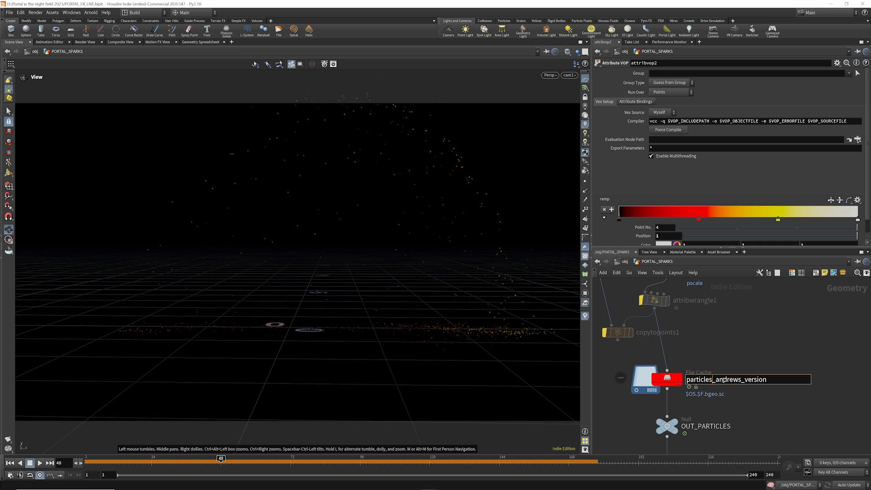
key("BackSpace")
key("BackSpace")
key("BackSpace")
key("BackSpace")
key("BackSpace")
key("BackSpace")
key("BackSpace")
key("BackSpace")
key("BackSpace")
type("SPARKS")
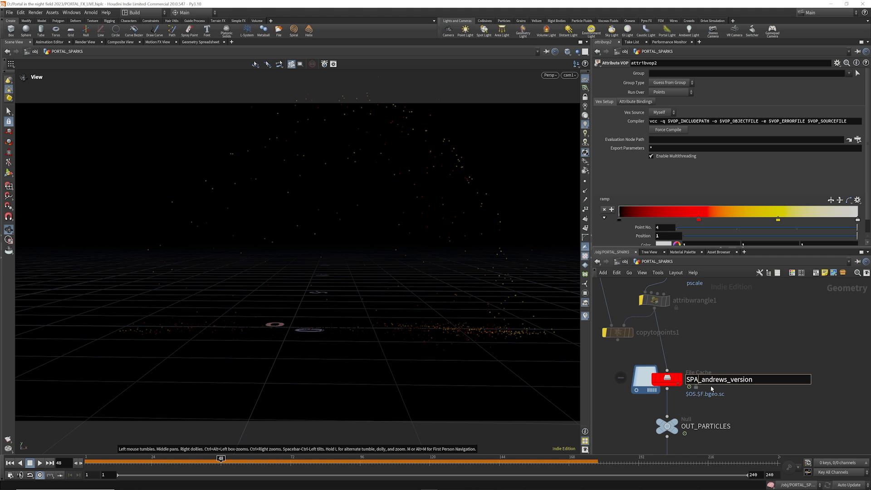
key("Return")
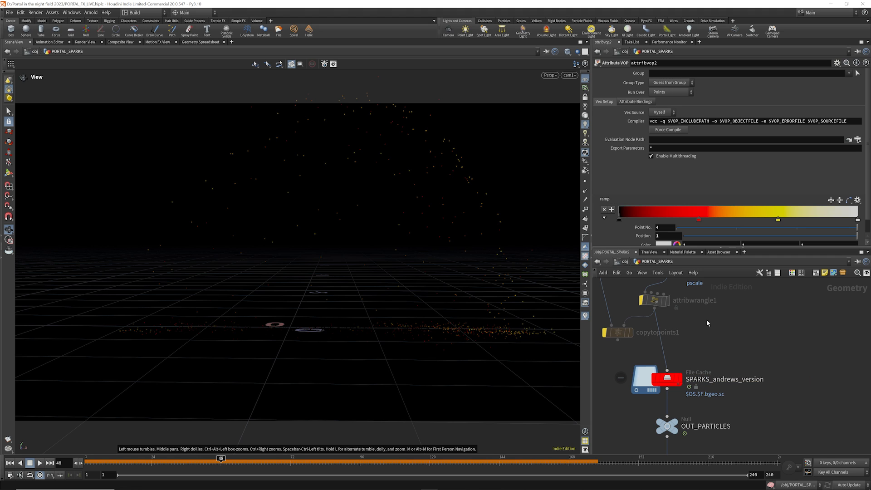
Rename the OUT_PARTICLES null below the file cache as OUT_SPARKS
middle_click_drag(708, 322, 715, 291)
scroll(715, 291, "down", 1)
left_click(708, 378)
left_click_drag(707, 378, 774, 376)
type("S")
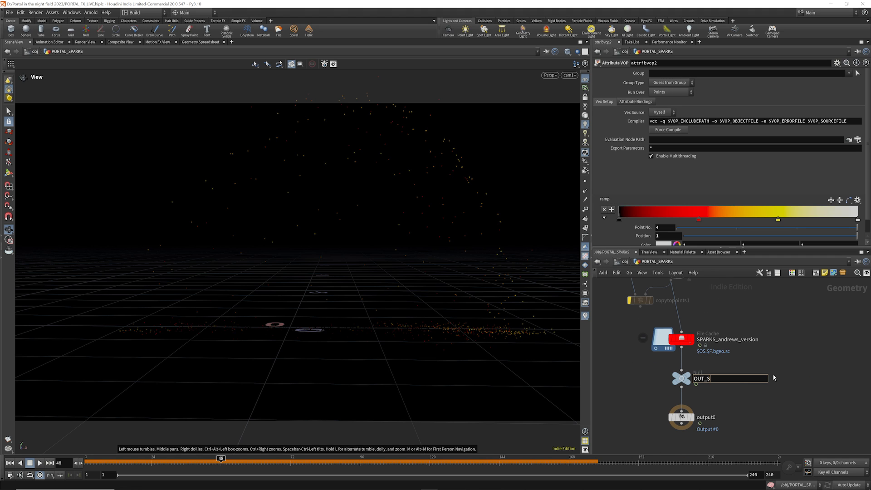
type("PARKS")
key("Return")
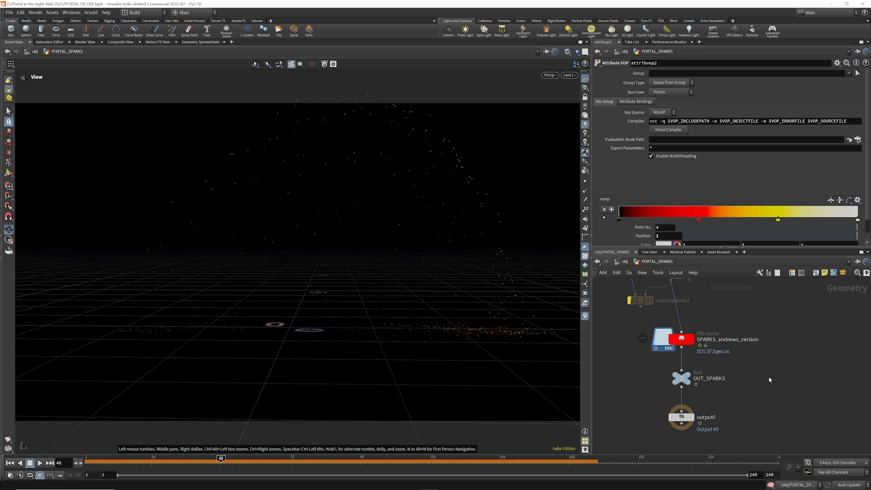
Save the sparks file cache to disk for frames 1 to 240
left_click(663, 340)
left_click(665, 126)
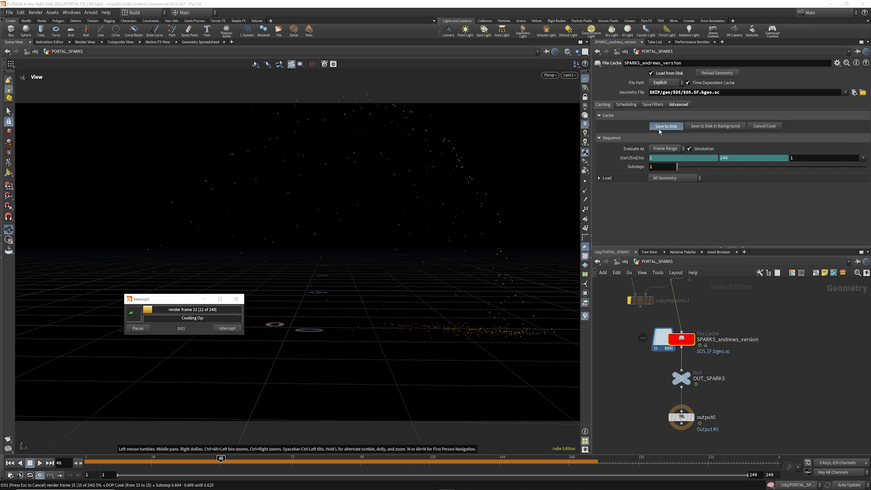
Add Cd to the point attributes that attribdelete1 keeps
mouse_move(692, 377)
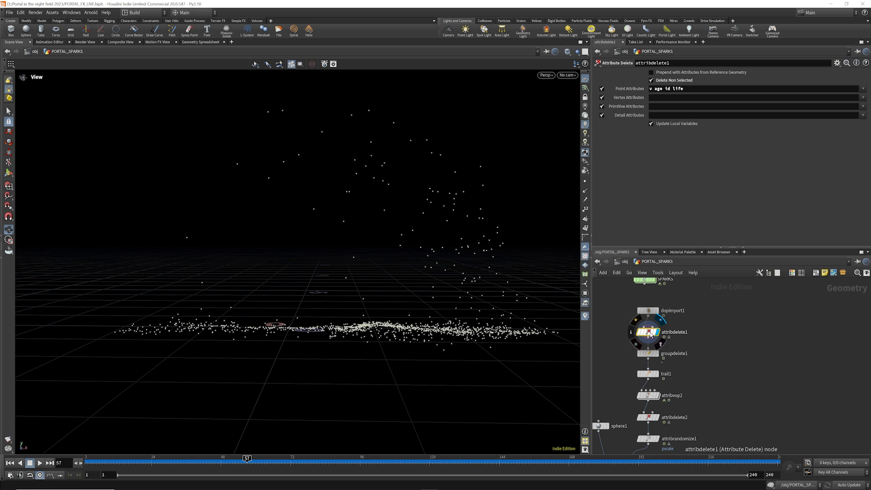
left_click(695, 90)
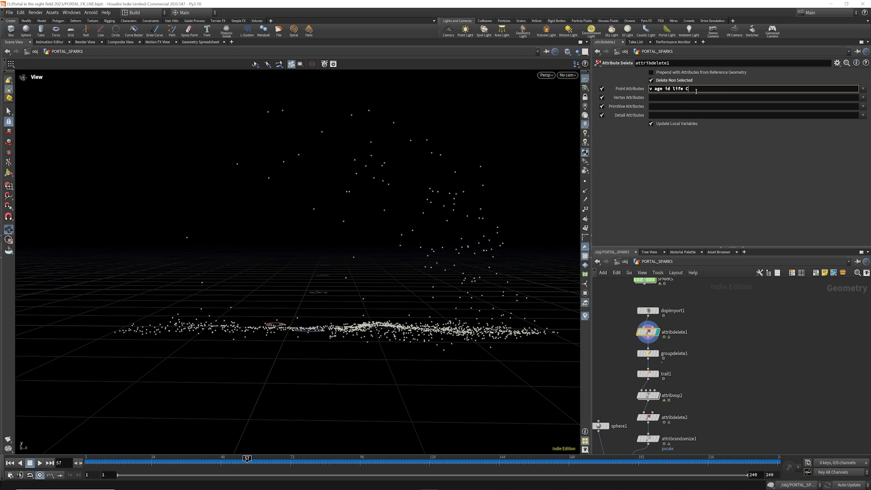
key("Return")
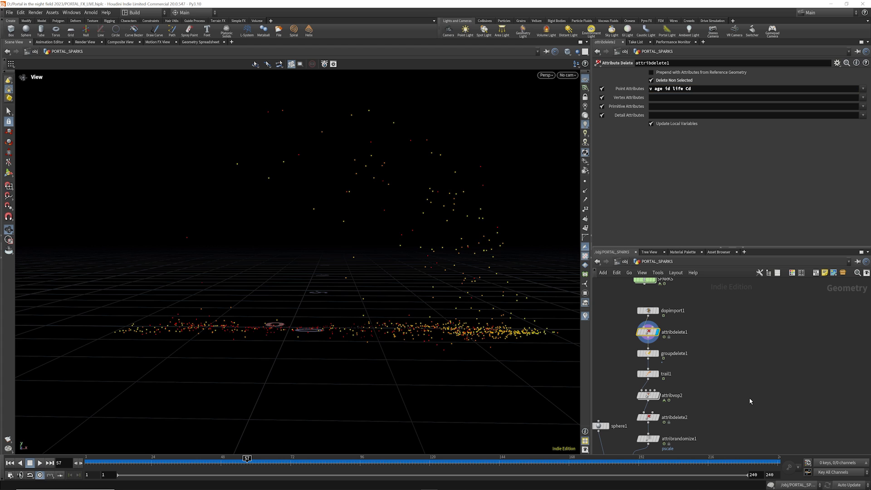
Display the nodes between groupdelete1 and attribrandomize1 one by one to find where the particle color is lost
scroll(673, 323, "down", 2)
left_click(671, 318)
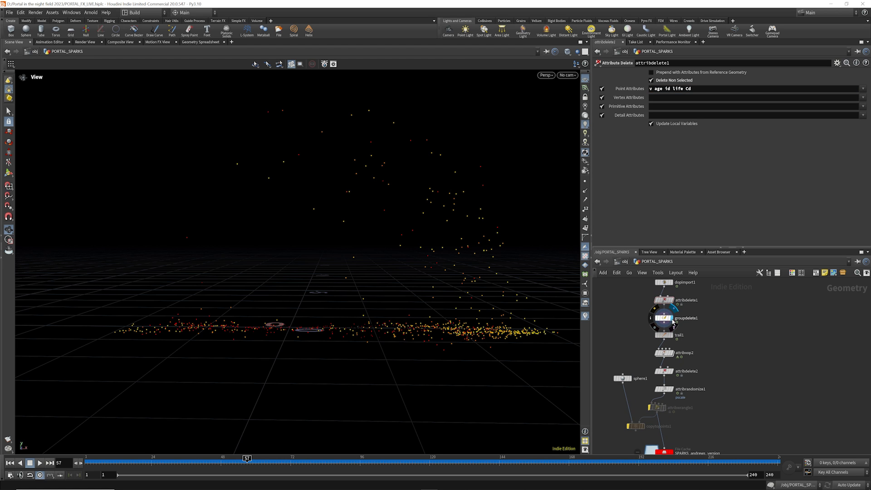
scroll(672, 320, "down", 2)
scroll(673, 376, "up", 2)
left_click(676, 345)
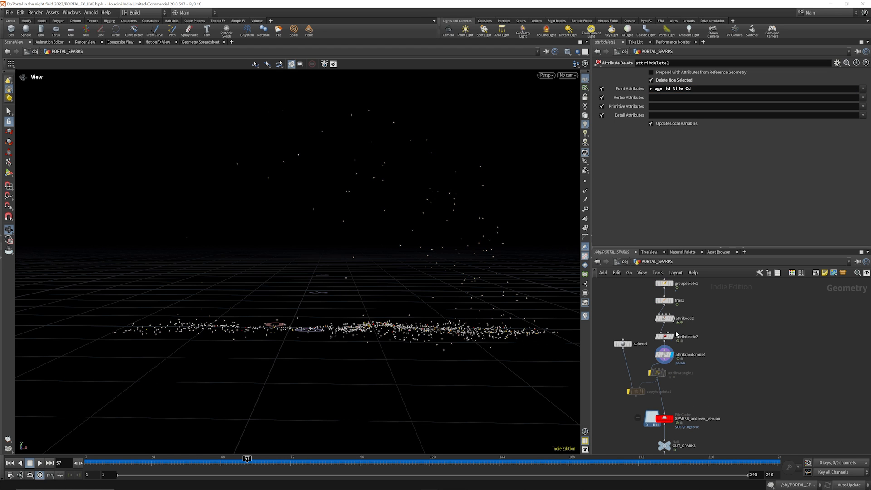
left_click(672, 336)
left_click(674, 290)
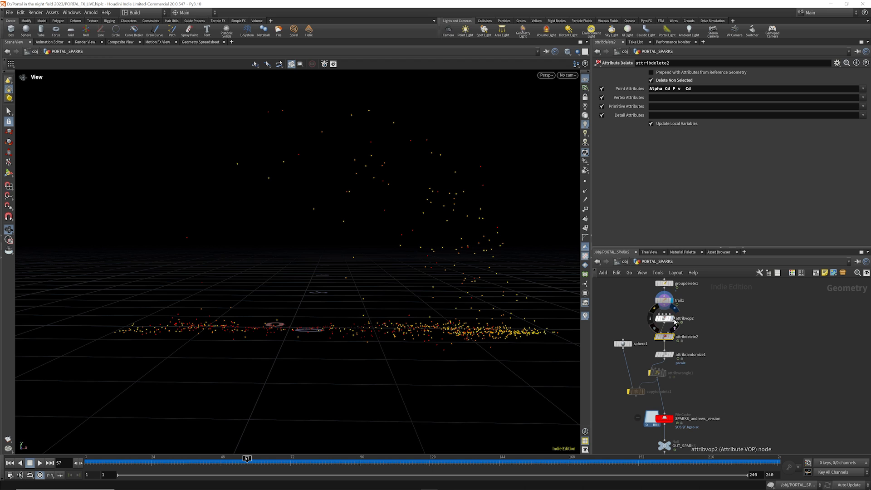
left_click(673, 319)
Inside attribvop2, disconnect the color ramp from the geometry output, delete length1, fit1 and ramp1, and return to PORTAL_SPARKS
double_click(672, 320)
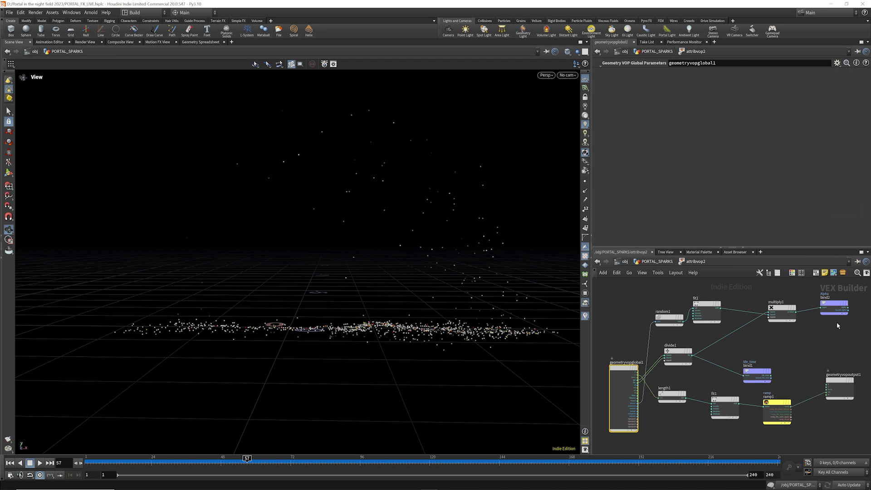
left_click(813, 405)
key("Delete")
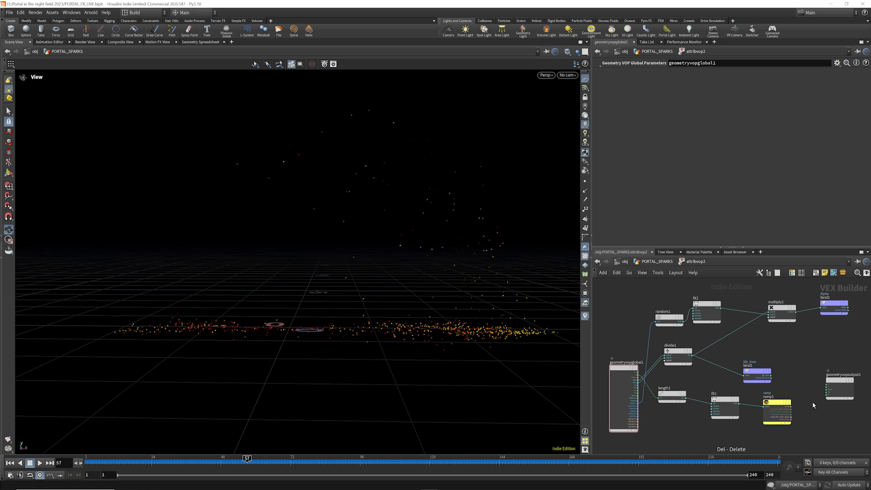
left_click_drag(813, 451, 676, 393)
key("Delete")
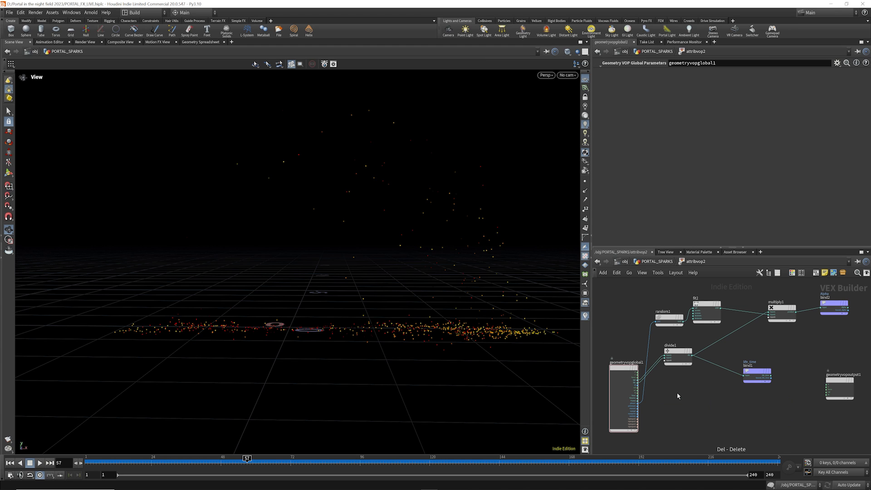
key("u")
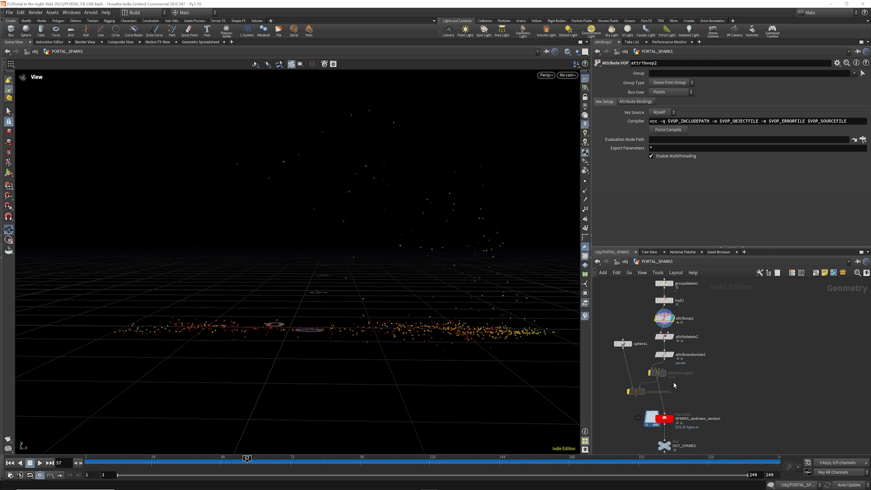
Display attribdelete2 and attribrandomize1 in turn to check the spark colors, and show the settings of the SPARKS_andrews_version file cache
left_click(665, 337)
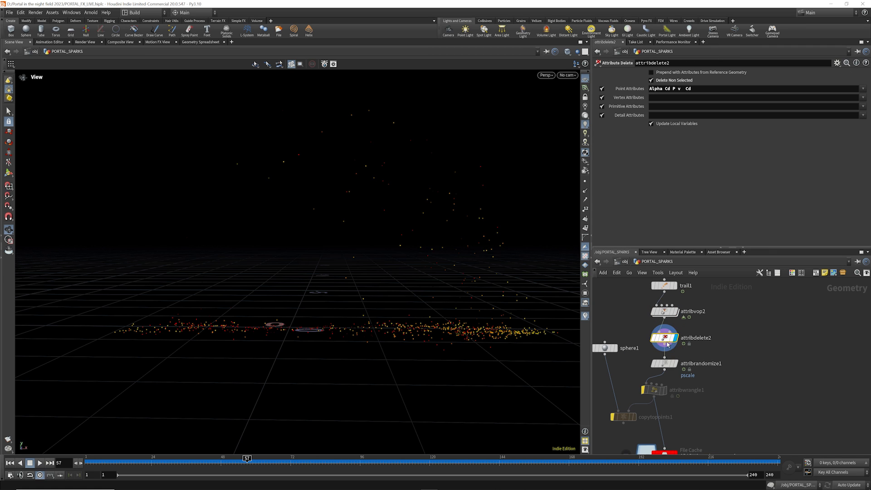
left_click(677, 364)
scroll(663, 318, "down", 4)
scroll(665, 391, "up", 4)
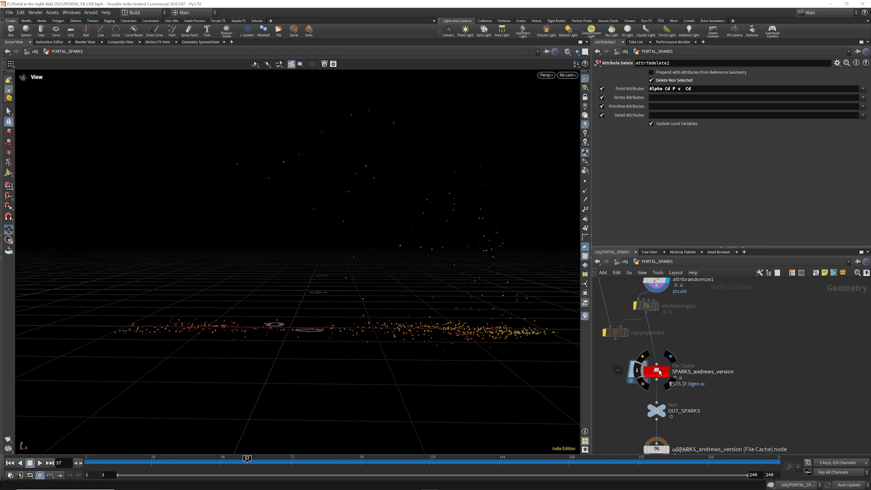
left_click(658, 371)
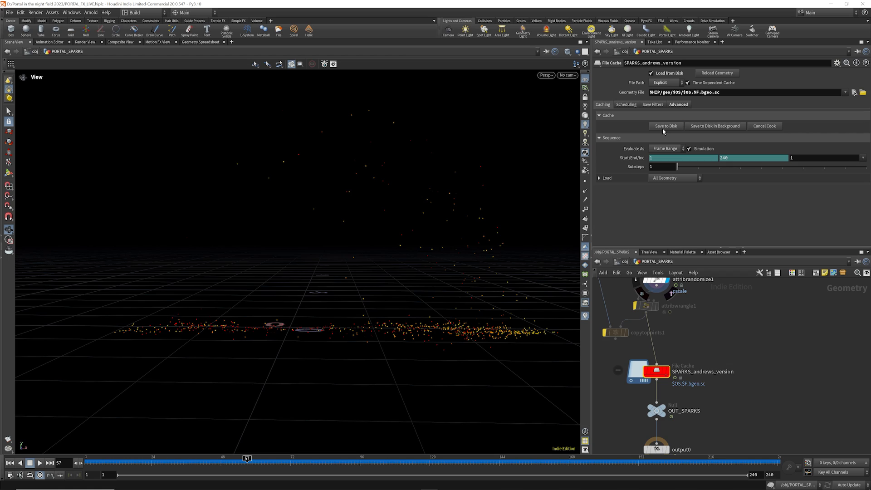
Return to the object level and scrub the timeline to frame 197 to preview the portal together with its sparks
middle_click_drag(672, 379, 672, 346)
left_click(626, 262)
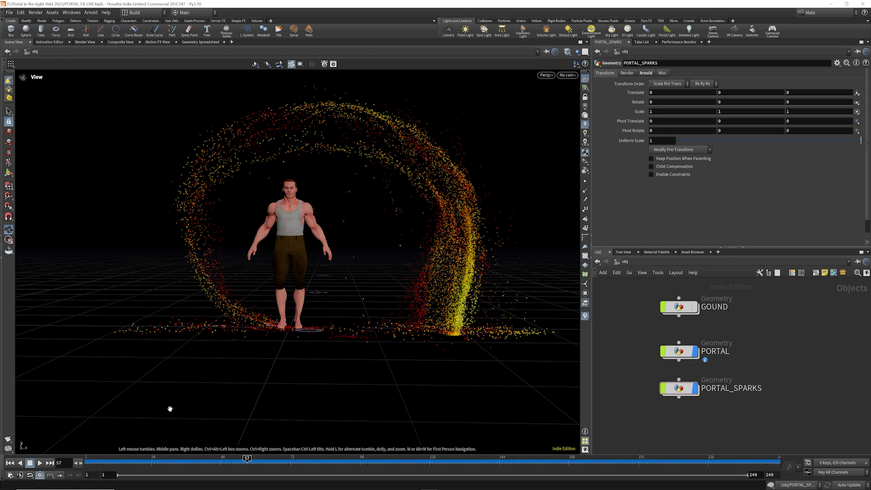
left_click_drag(84, 467, 653, 487)
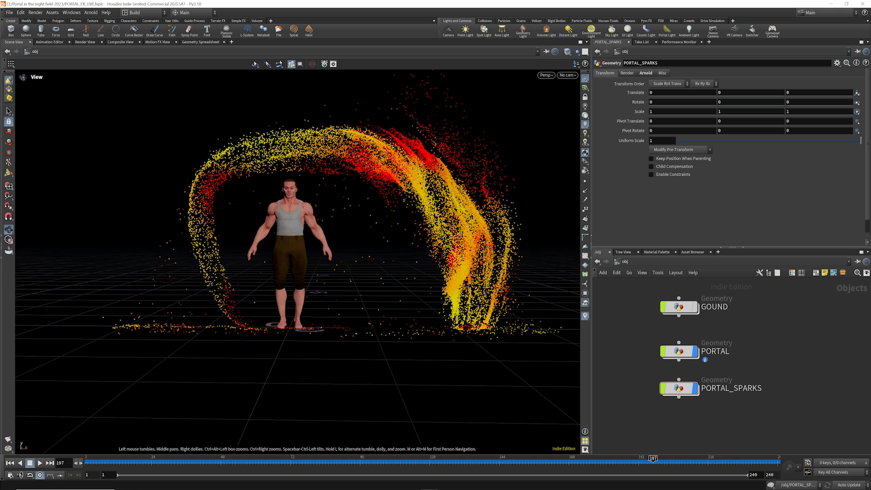
Add a Geometry object below PORTAL_SPARKS, name it FORREST_DEBTIS and open it
scroll(703, 388, "down", 3)
key("Tab")
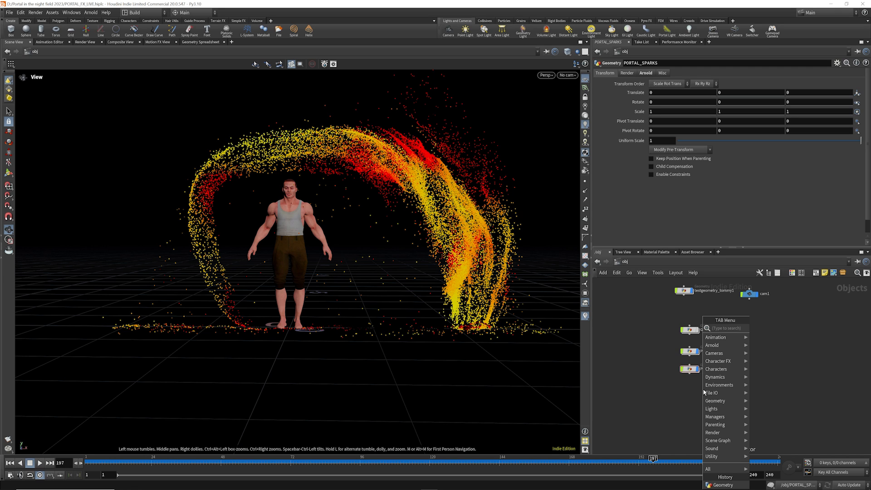
key("Escape")
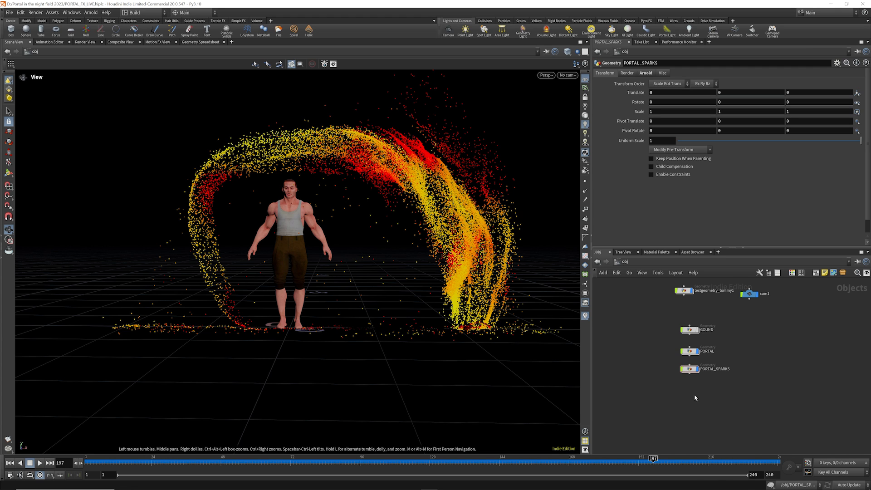
key("Tab")
type("ge")
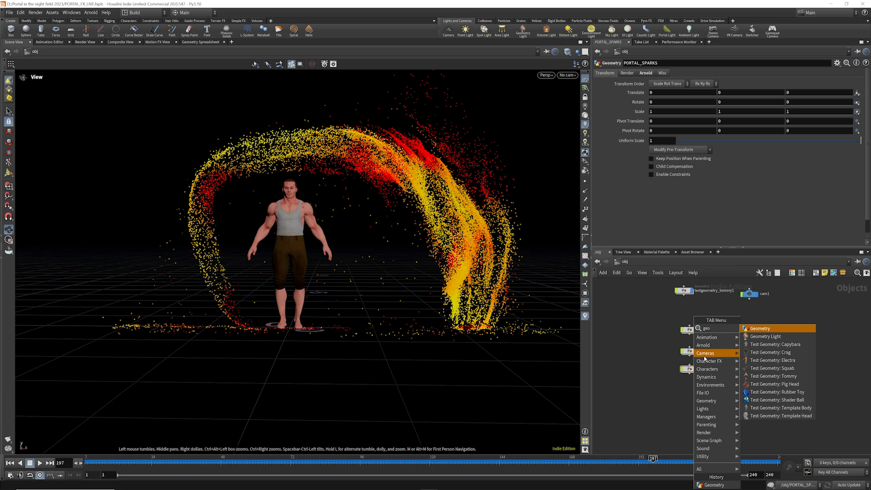
key("Return")
left_click(708, 396)
double_click(708, 395)
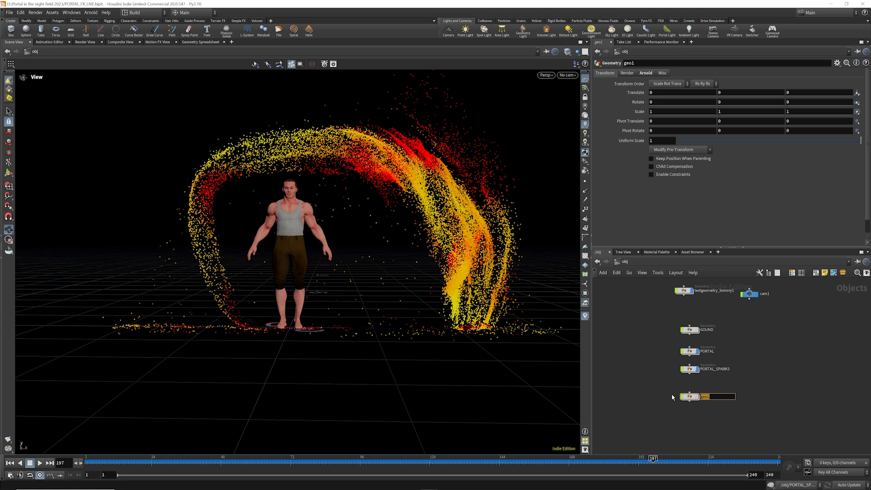
type("F")
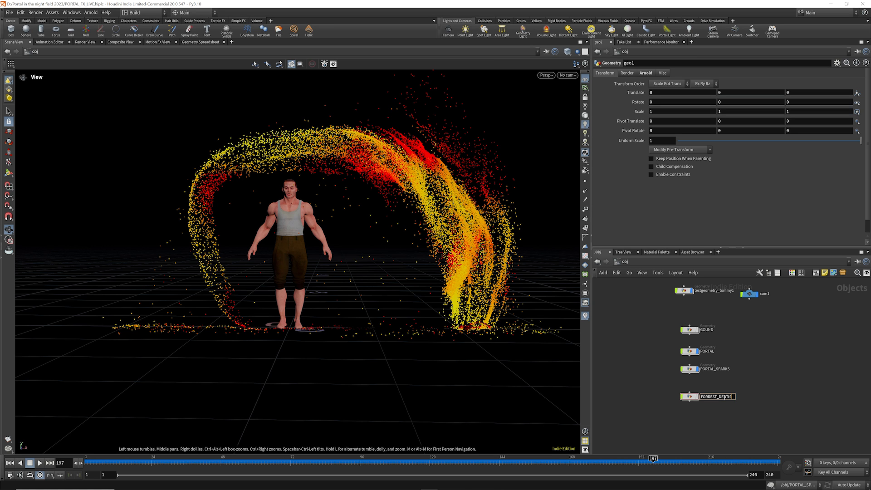
type("ORREST_DEBTIS")
key("Return")
double_click(690, 397)
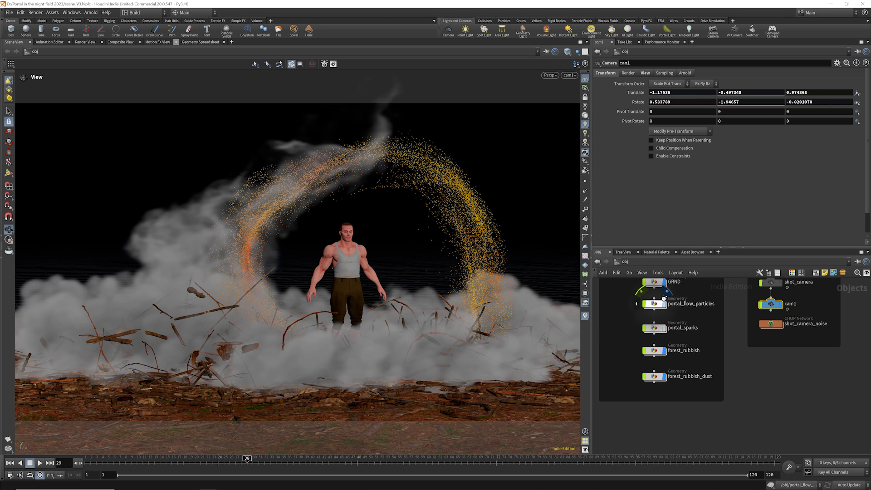
In the reference file scene_V3, hide the ground, portal particles and rubbish dust, and scrub the timeline to preview the forest_rubbish simulation
left_click(664, 298)
left_click(664, 282)
left_click(666, 365)
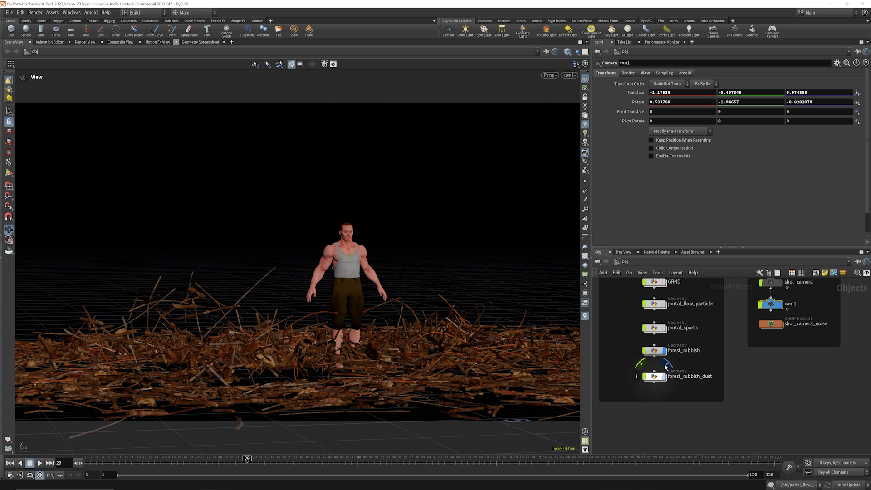
left_click_drag(109, 462, 285, 475)
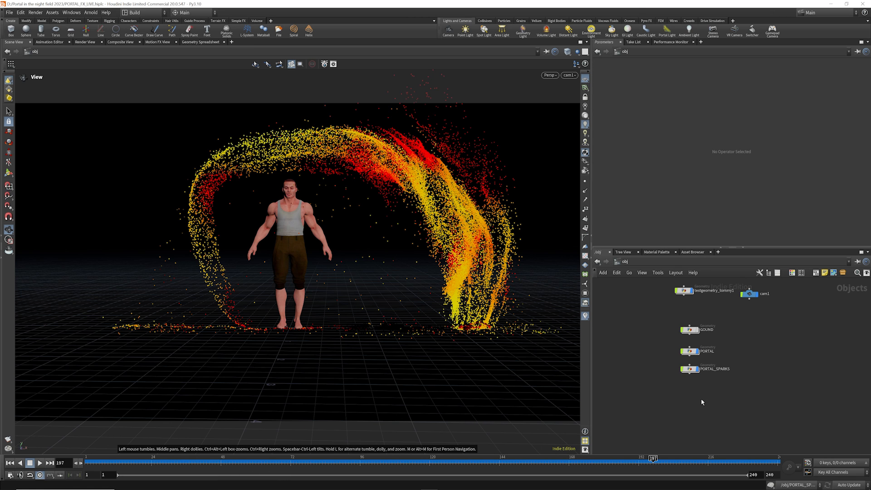
In the PORTAL_FX_LIVE scene, add a Geometry object below PORTAL_SPARKS, name it DEBRIS and go inside it
key("Tab")
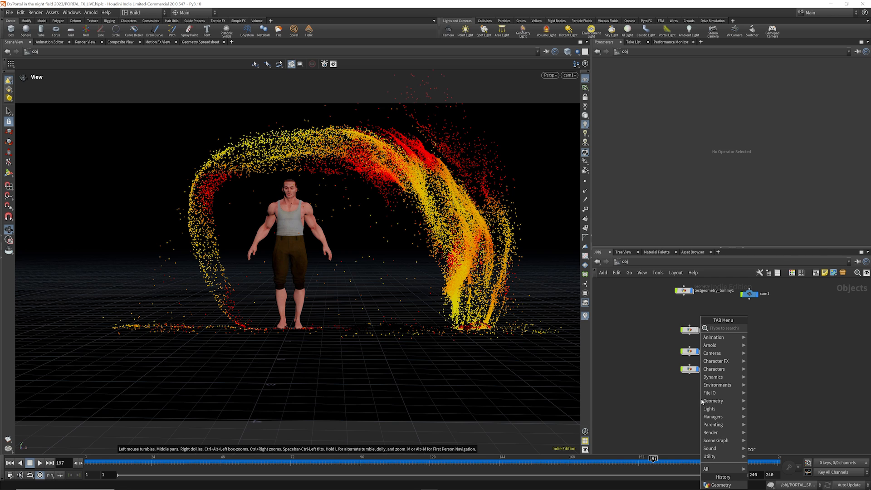
type("geo")
key("Return")
left_click(690, 389)
left_click(713, 389)
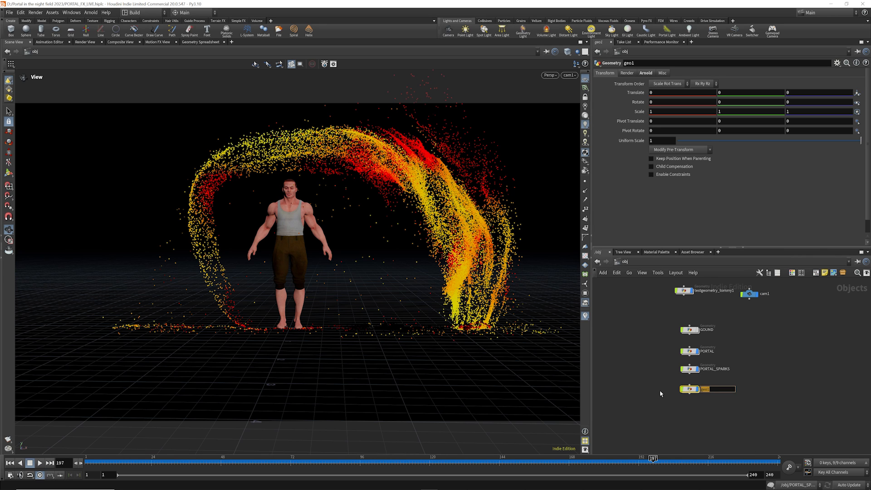
type("DEBRIS")
key("Return")
double_click(689, 390)
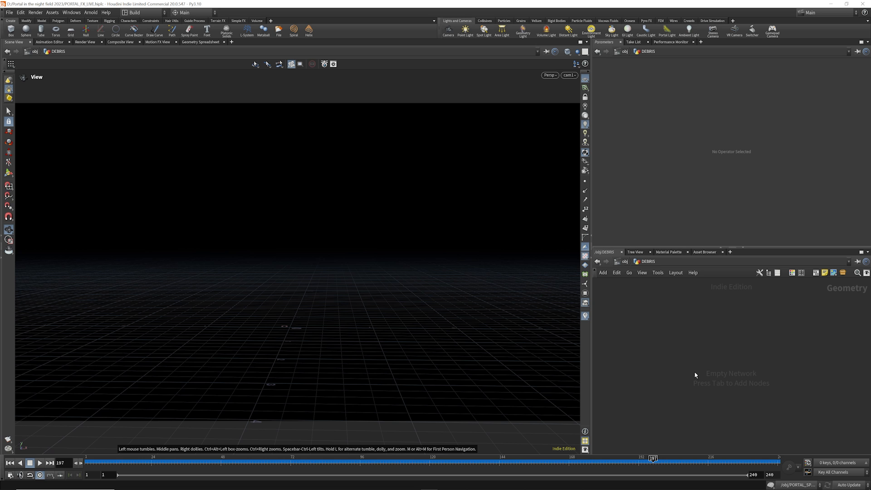
Paste the copied import_forest_rubbish1, uvquickshade1 and transform1 nodes into the DEBRIS network and bring the imported twig pile into view
key("ctrl+v")
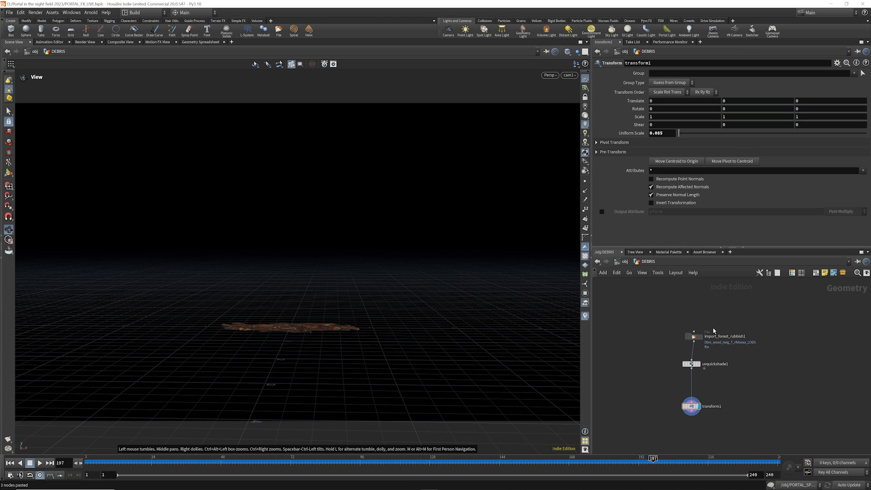
left_click_drag(697, 337, 692, 338)
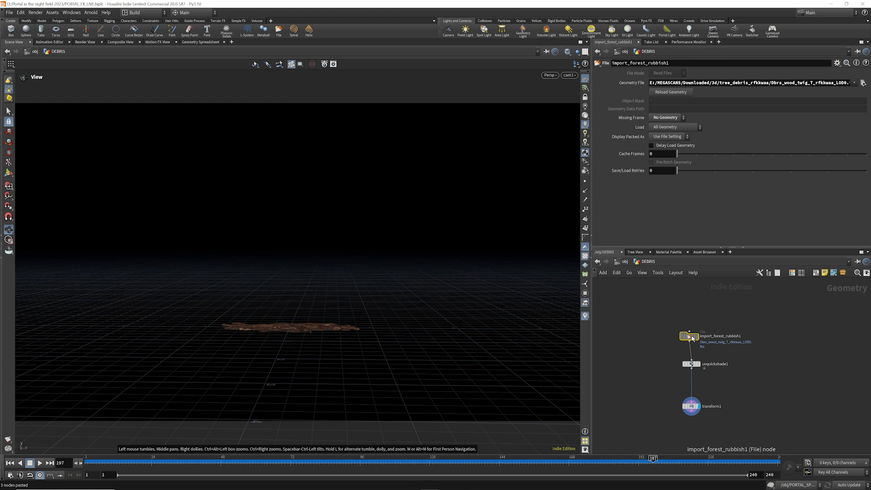
left_click_drag(331, 307, 293, 350)
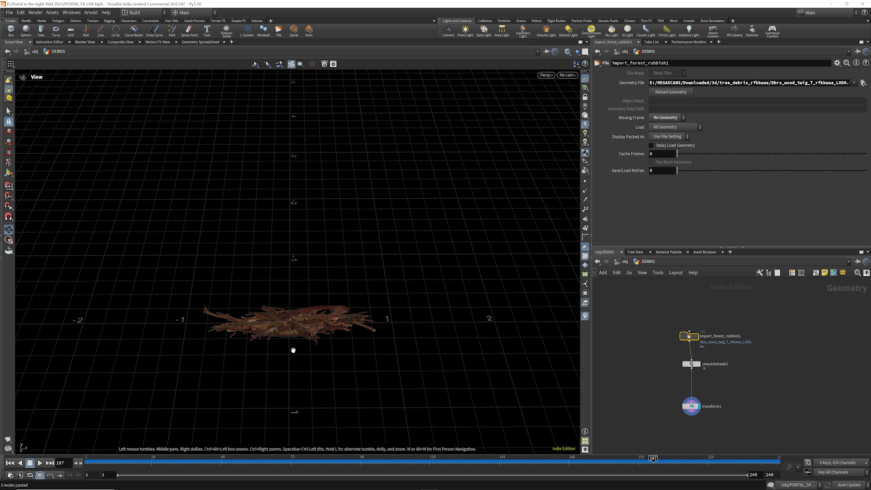
scroll(292, 350, "up", 2)
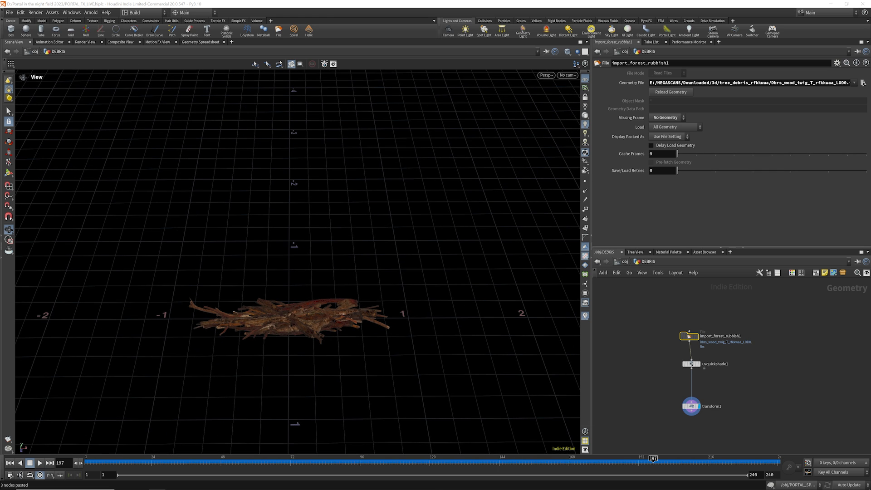
Switch to the browser and look through the Quixel Megascans nature debris assets around the free Debris And Twigs pack, and return to Houdini
left_click_drag(0, 204, 333, 60)
scroll(309, 273, "up", 11)
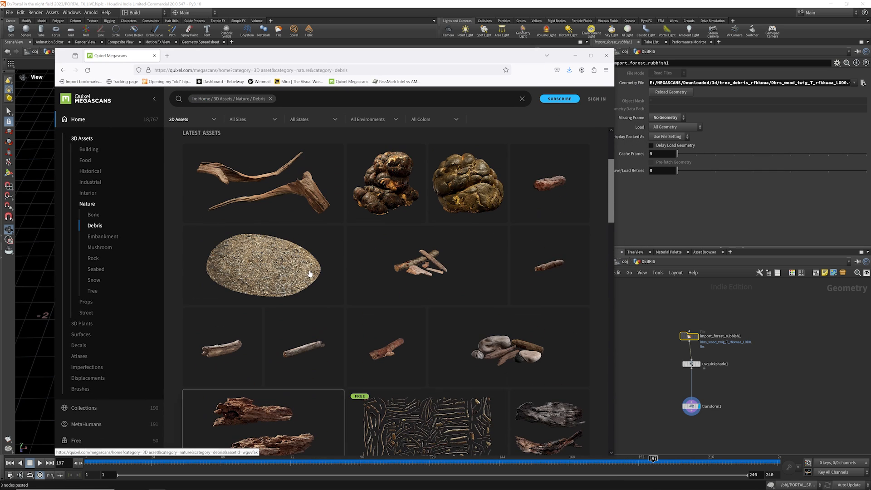
scroll(399, 308, "down", 4)
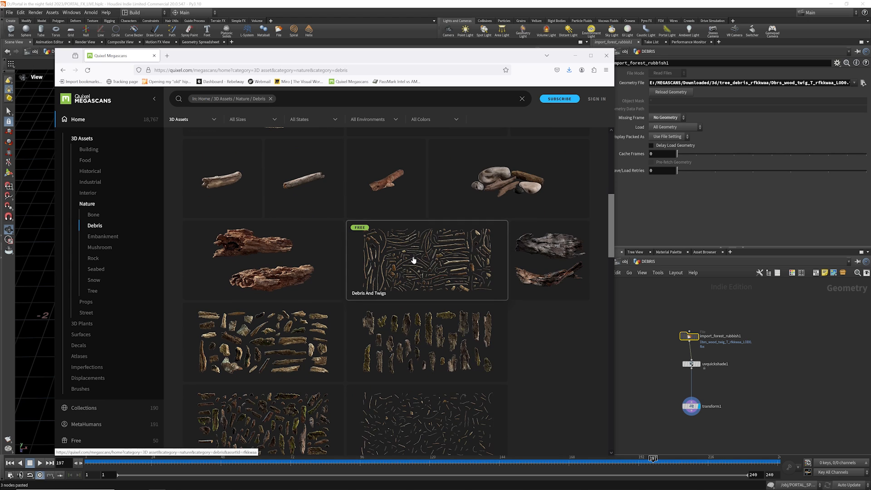
scroll(420, 268, "down", 2)
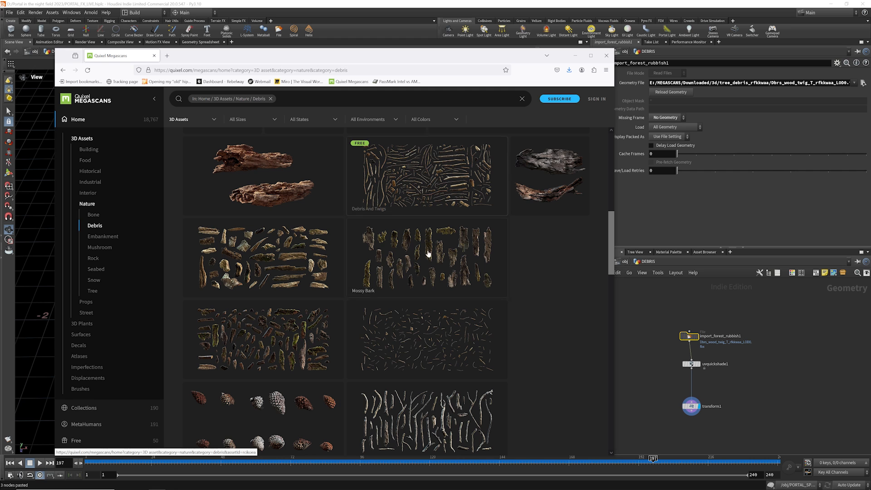
scroll(427, 201, "up", 3)
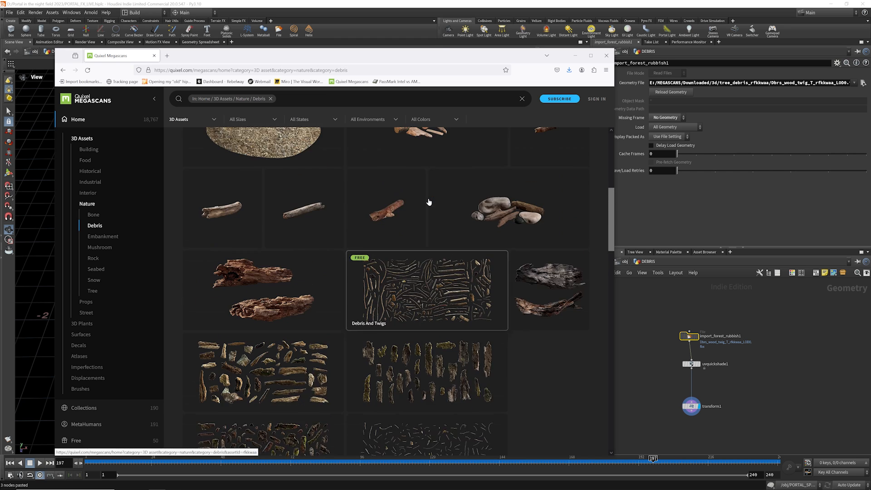
scroll(428, 201, "down", 2)
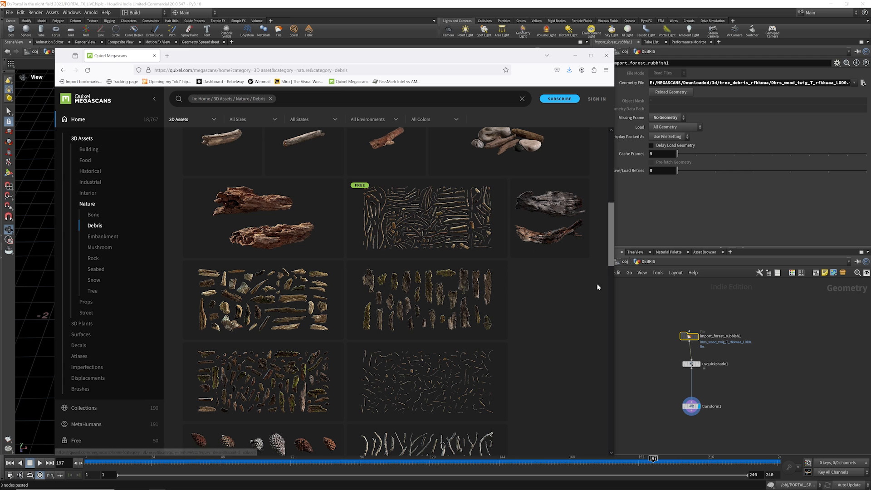
left_click(425, 43)
Examine the imported twig pile up close and from several angles, and line up import_forest_rubbish1 above uvquickshade1
left_click_drag(265, 320, 275, 360)
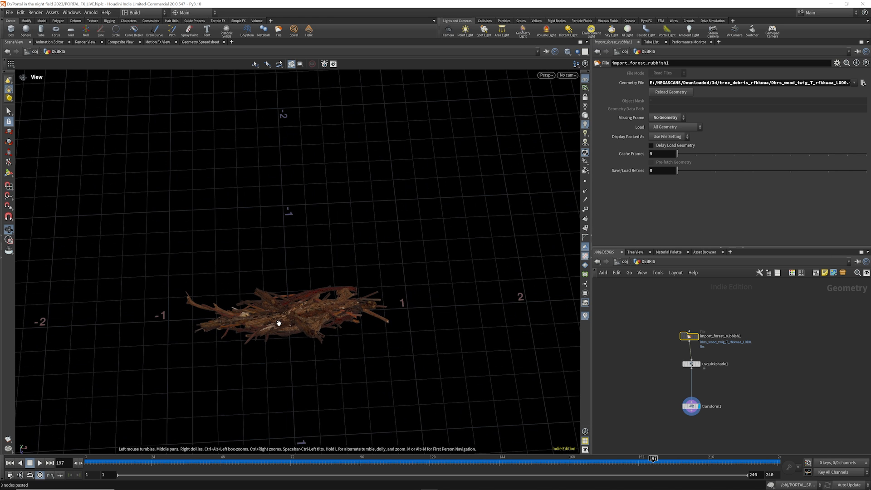
scroll(281, 322, "up", 10)
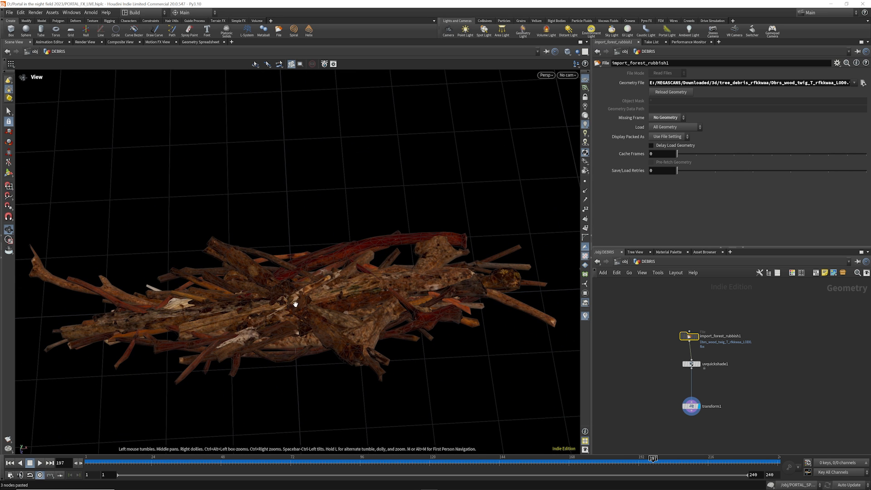
left_click_drag(296, 300, 244, 284)
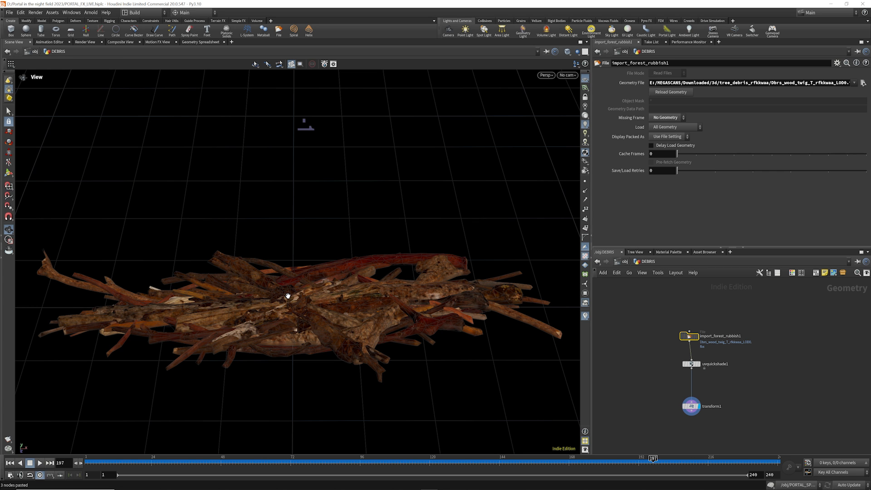
left_click_drag(288, 295, 302, 267)
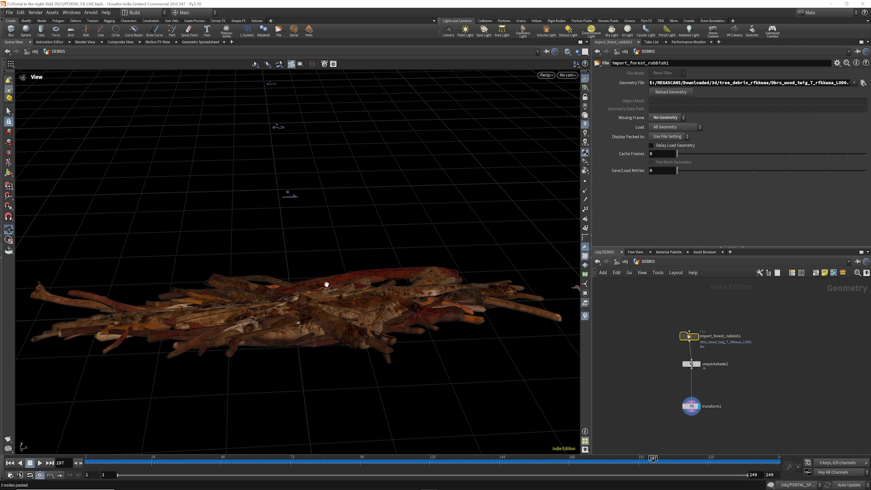
mouse_move(311, 287)
left_mouse_down()
mouse_move(333, 313)
mouse_move(303, 274)
left_mouse_up()
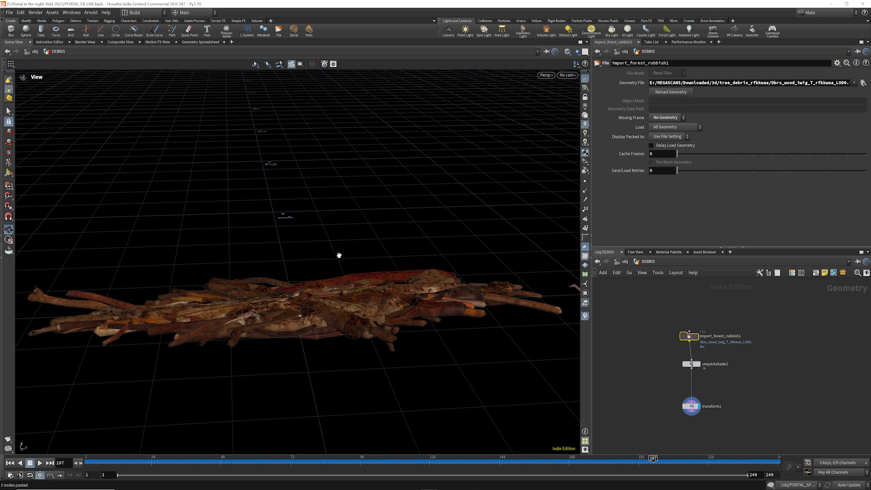
left_click_drag(686, 339, 688, 334)
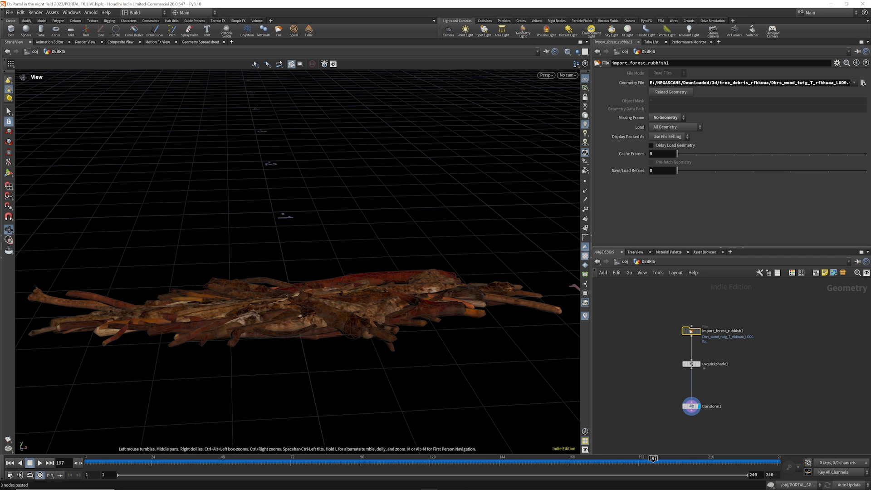
left_click_drag(295, 295, 324, 317)
scroll(324, 317, "down", 3)
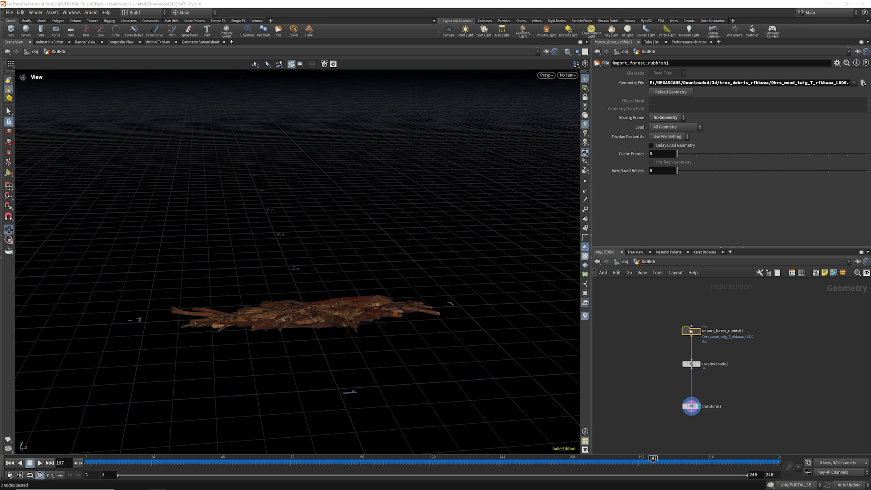
Review the uniform scale on transform1 and the albedo texture map assigned in uvquickshade1
left_click(692, 407)
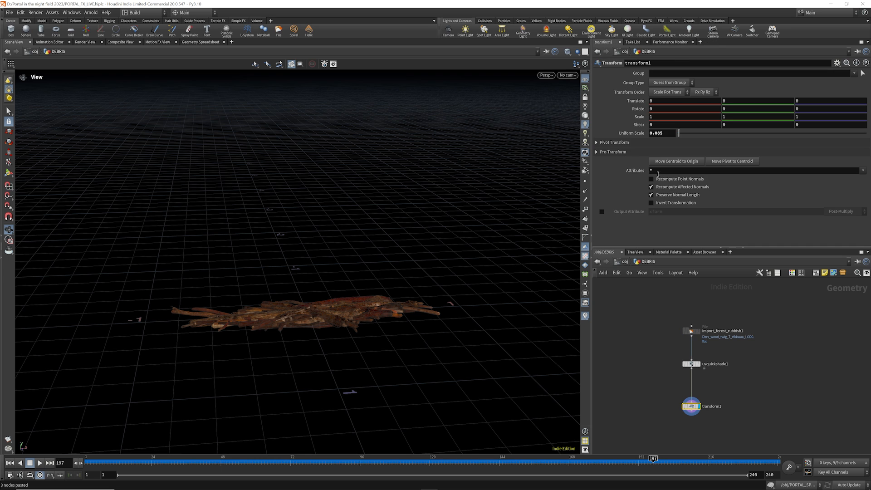
left_click(697, 363)
left_click(700, 406)
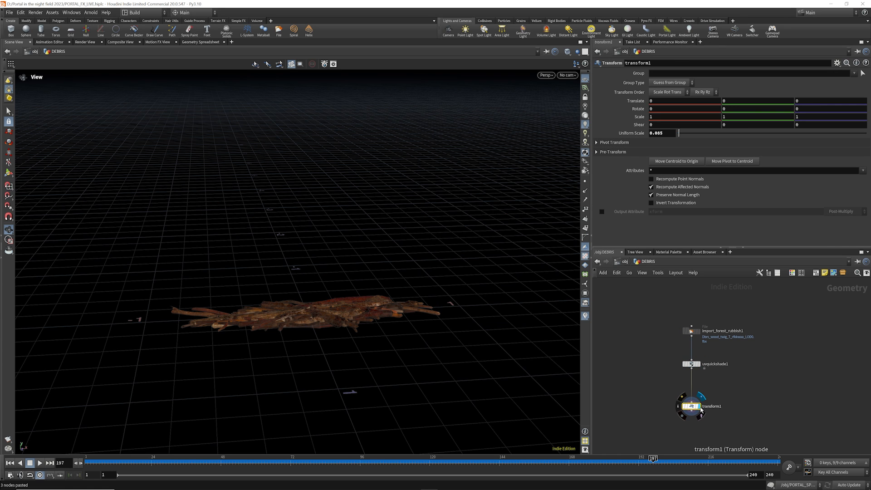
left_click(692, 364)
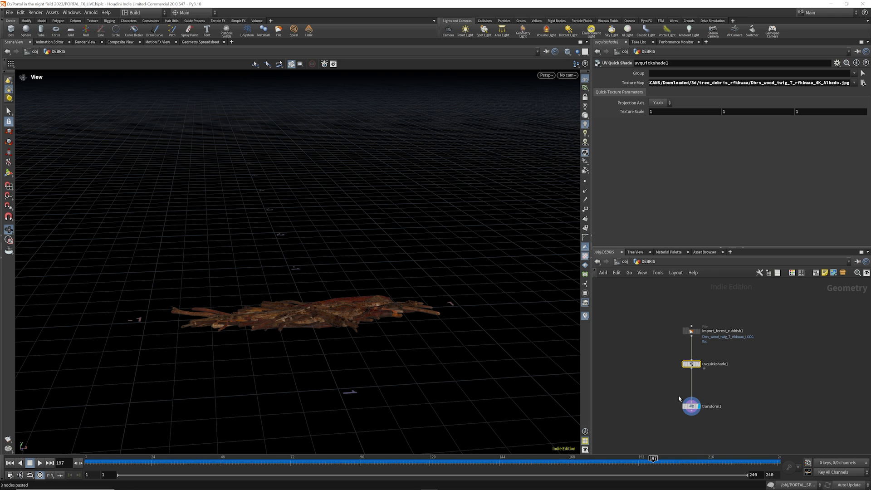
Toggle the bypass on uvquickshade1 to compare the twig pile with and without its texture, leaving the shading active
left_click_drag(658, 83, 850, 82)
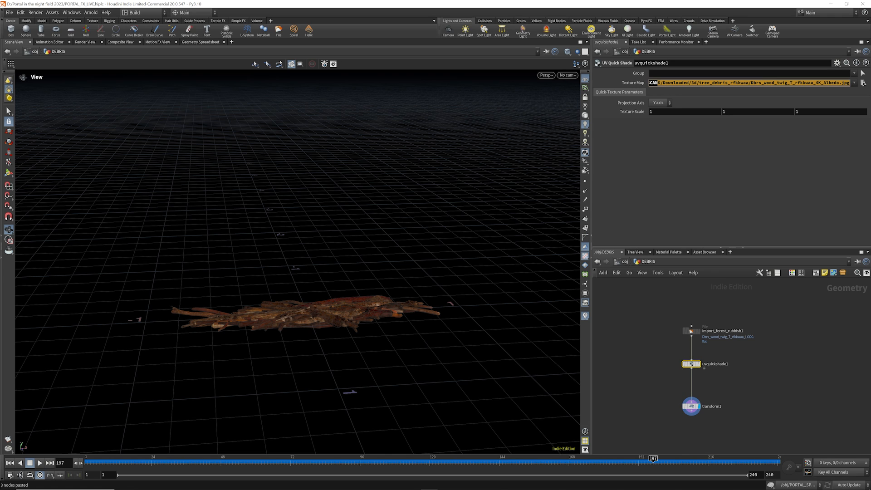
left_click(685, 359)
left_click(685, 358)
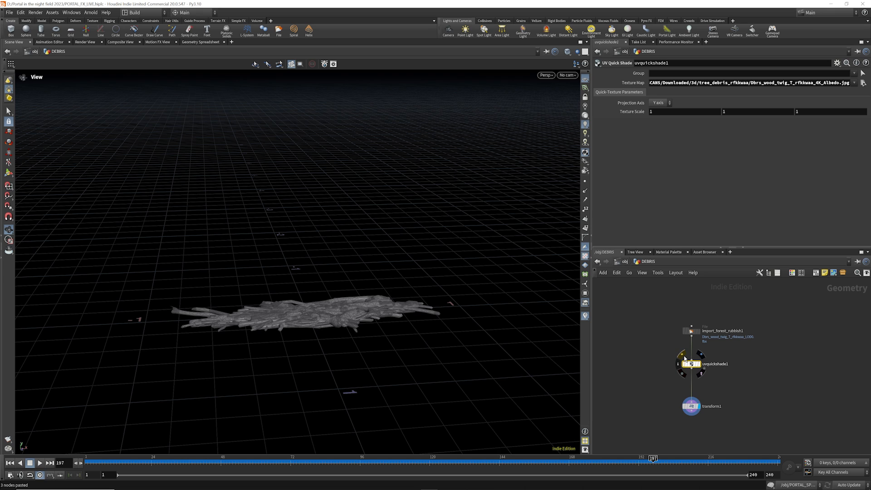
left_click(685, 358)
left_click(684, 359)
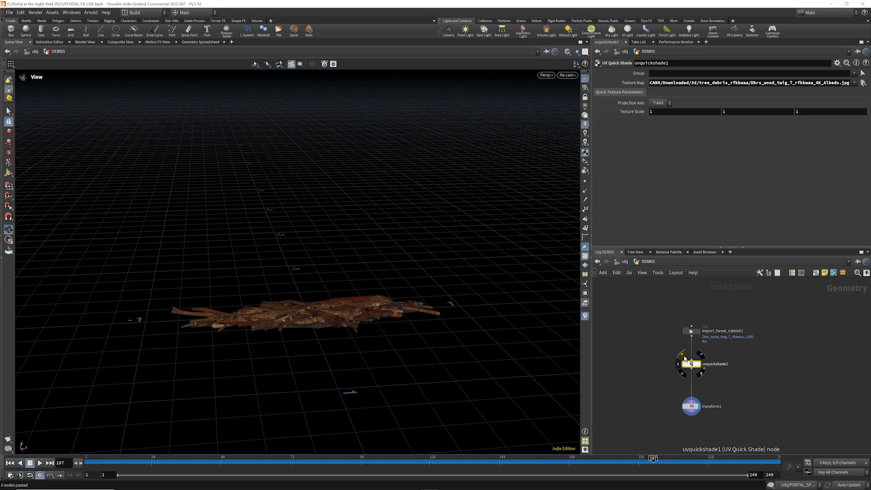
left_click_drag(726, 247, 725, 241)
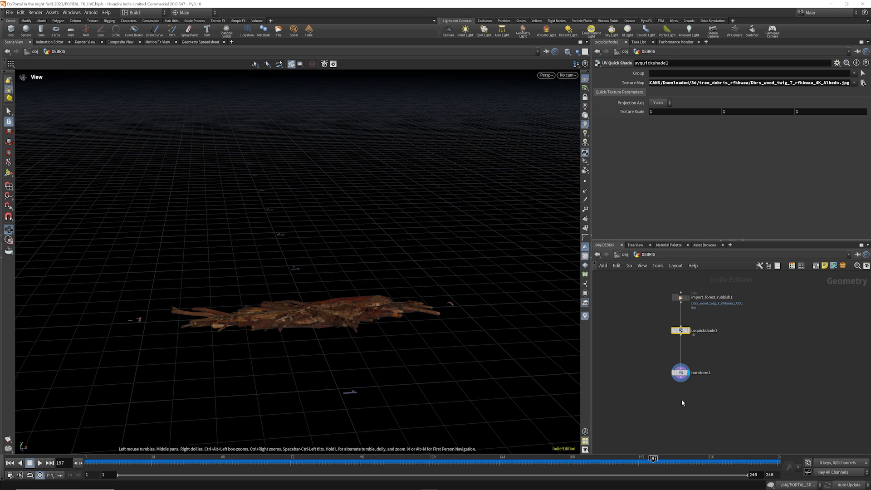
Add a Connectivity node after transform1, set its attribute to debris and display its result
key("Tab")
type("co")
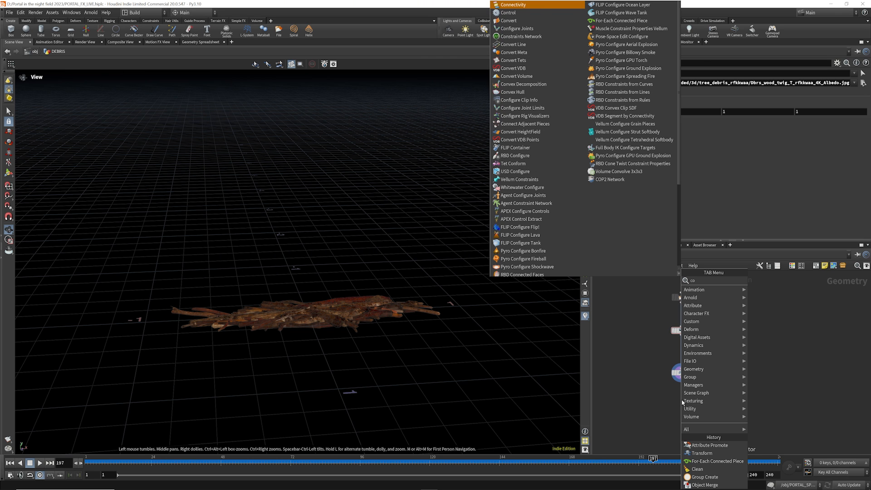
left_click(535, 5)
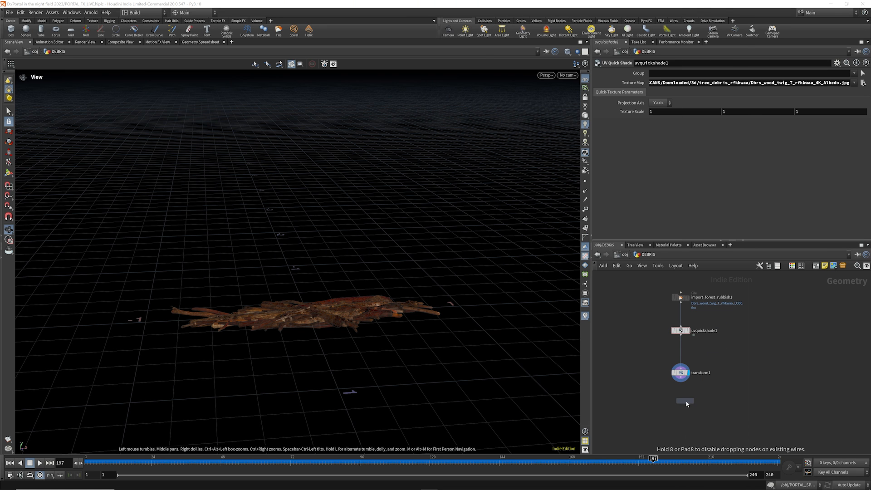
left_click(685, 402)
left_click_drag(686, 403, 680, 379)
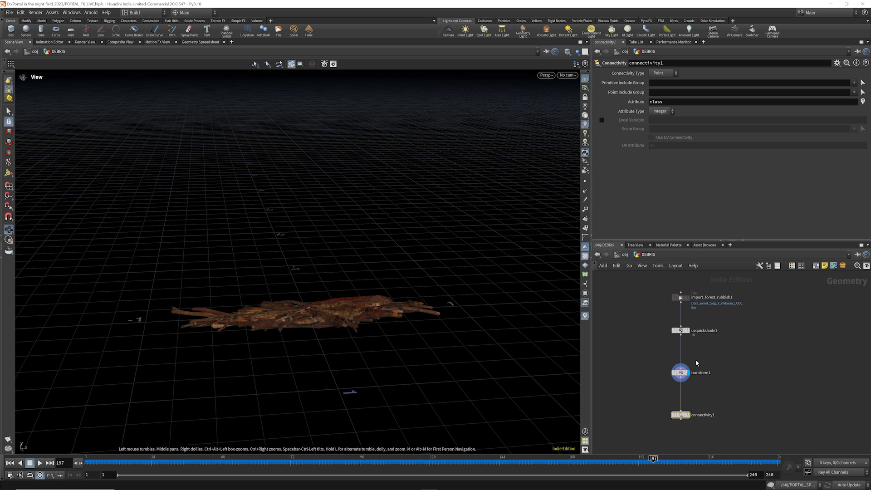
double_click(662, 102)
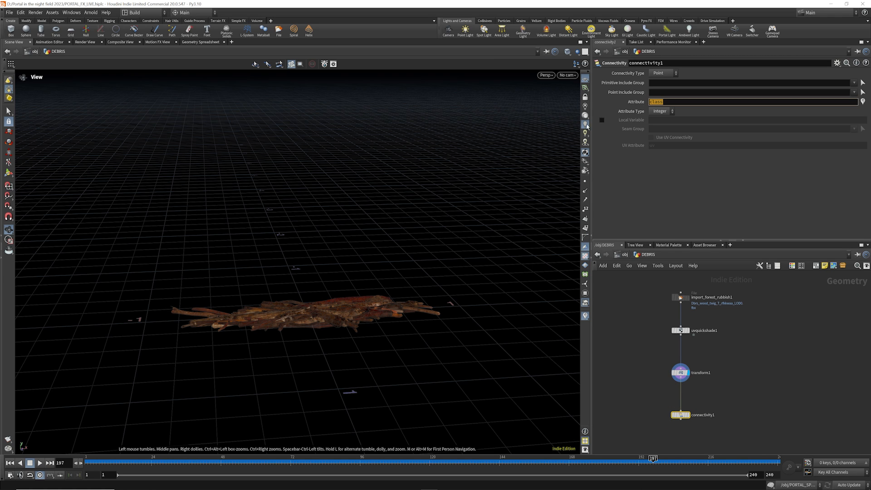
type("debiris")
key("Return")
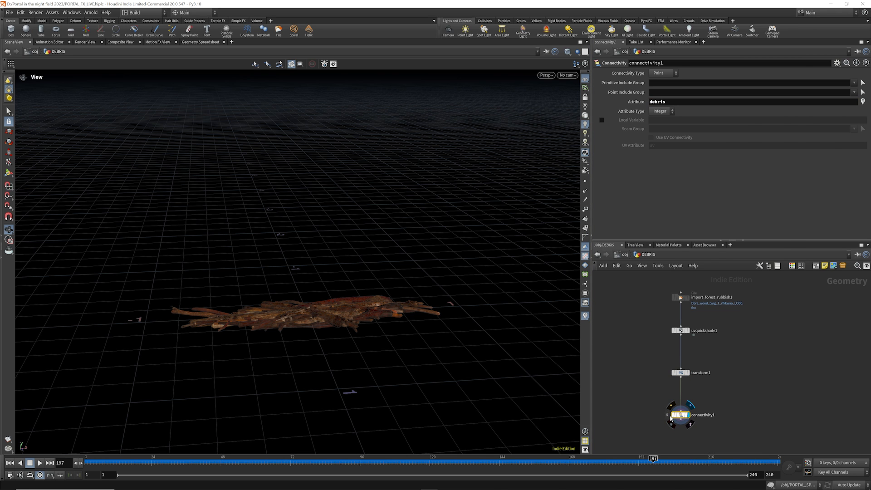
Visualize the name primitive attribute from connectivity1's node info and examine the color-coded twigs from above
middle_click(671, 414)
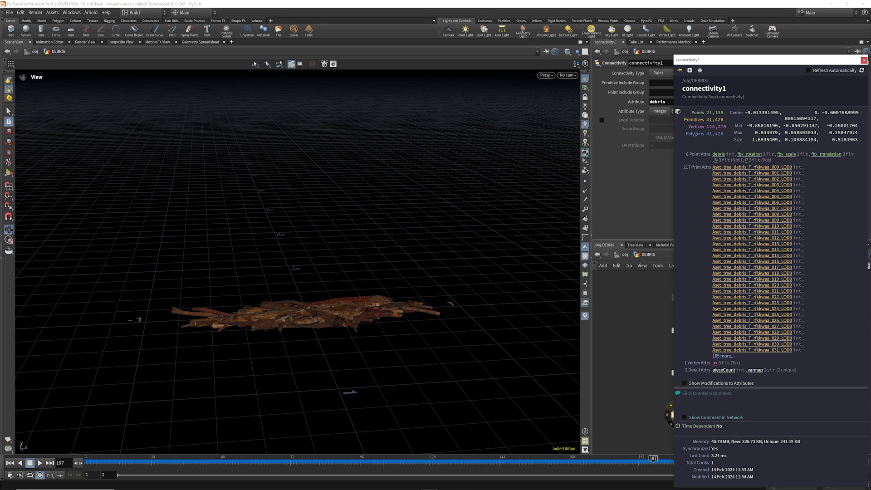
left_click(723, 356)
left_click(832, 356)
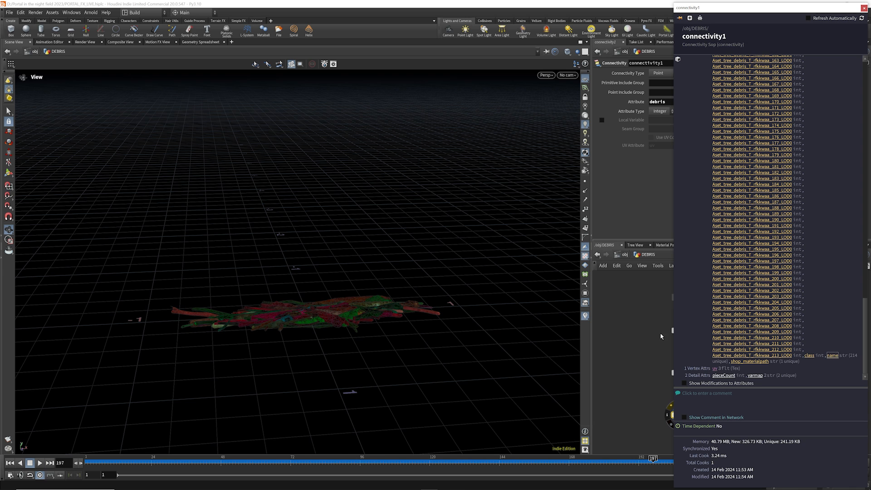
left_click_drag(382, 307, 327, 304)
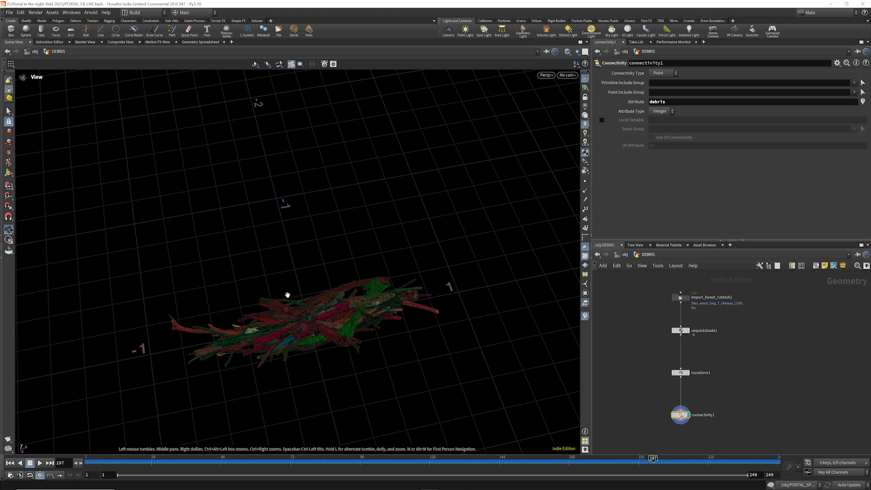
scroll(328, 325, "up", 4)
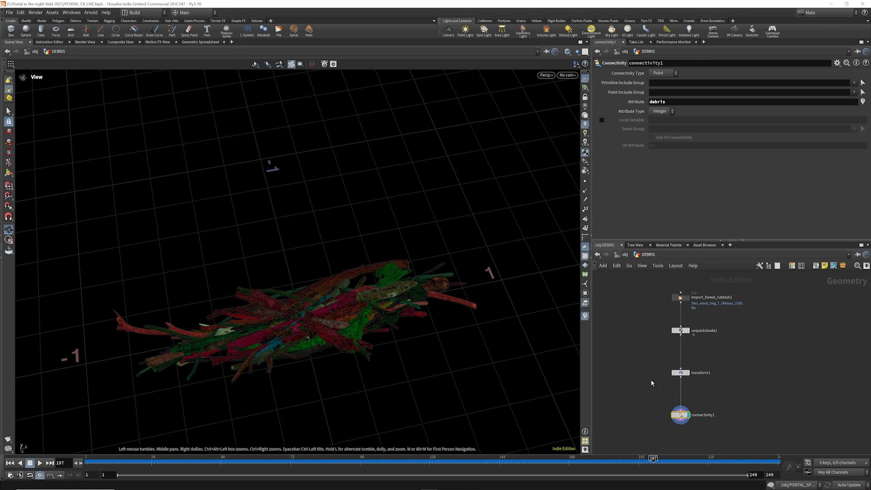
Set connectivity1's connectivity type to Primitive and visualize its debris attribute in the viewport
scroll(653, 369, "down", 3)
left_click(676, 393)
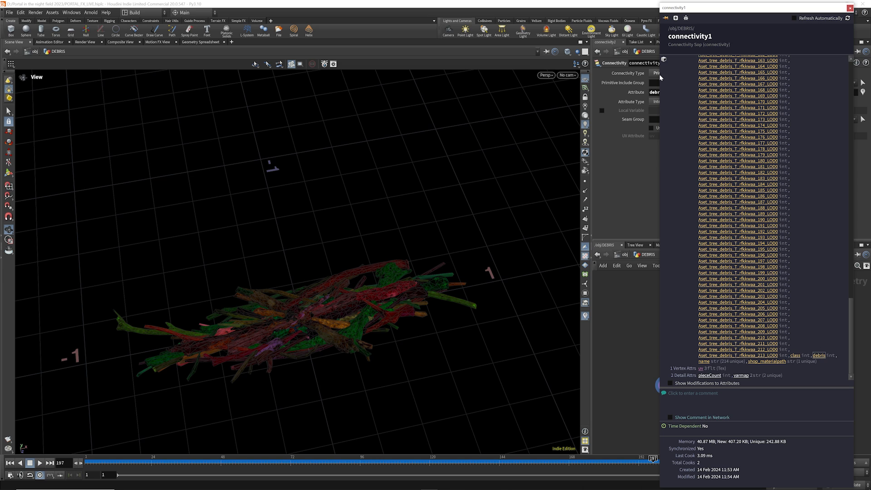
left_click(818, 357)
key("Escape")
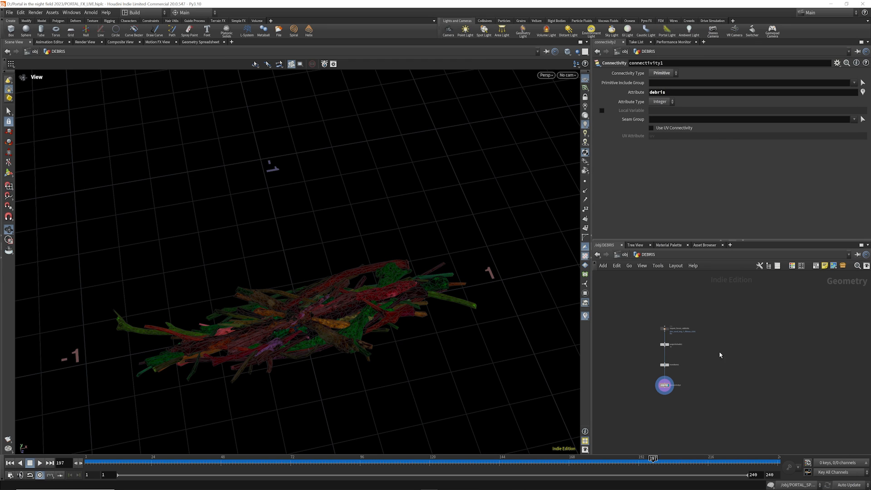
key("Tab")
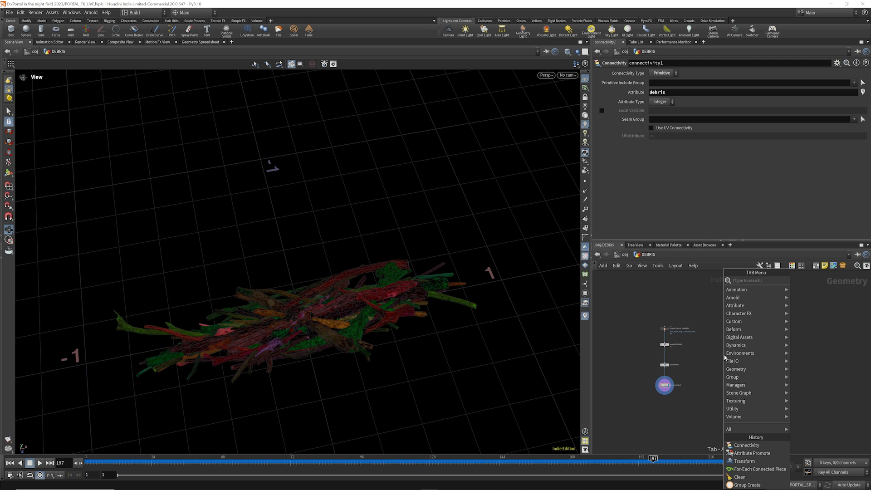
type("nul")
left_click(673, 275)
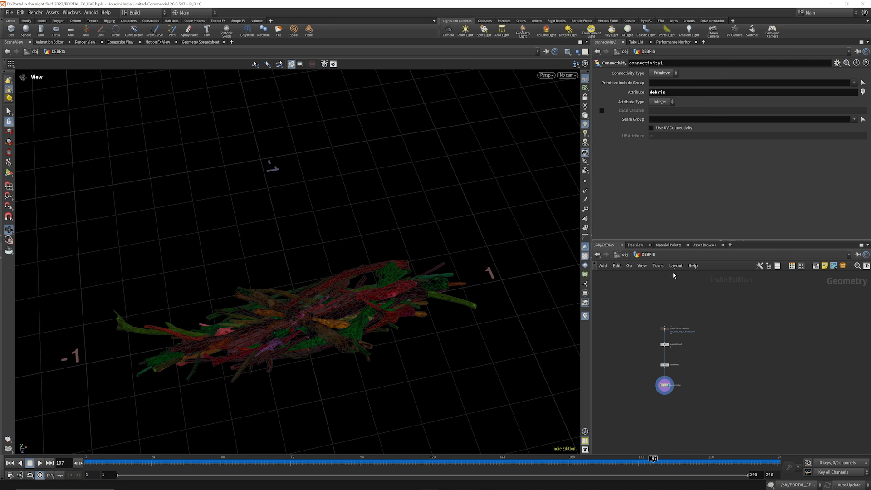
Copy OUT_GROUND in the GOUND network and bring it into DEBRIS with an Object Merge referencing /obj/GOUND/OUT_GROUND
left_click(624, 254)
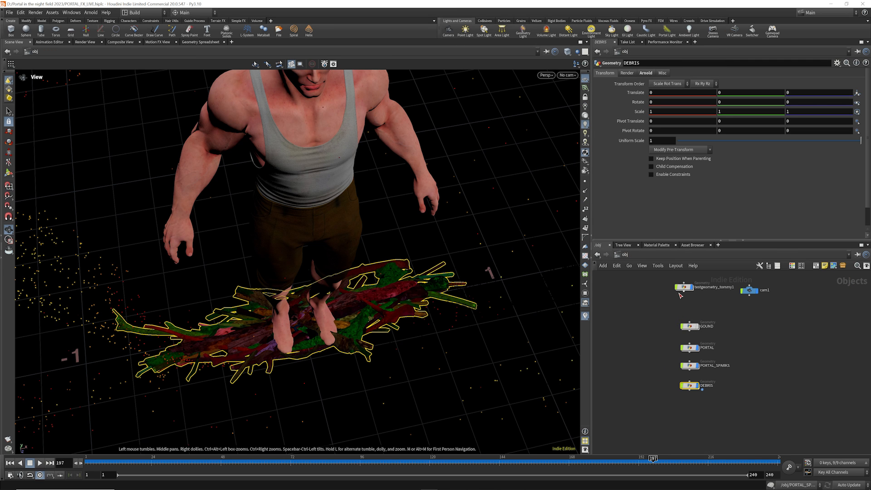
double_click(689, 326)
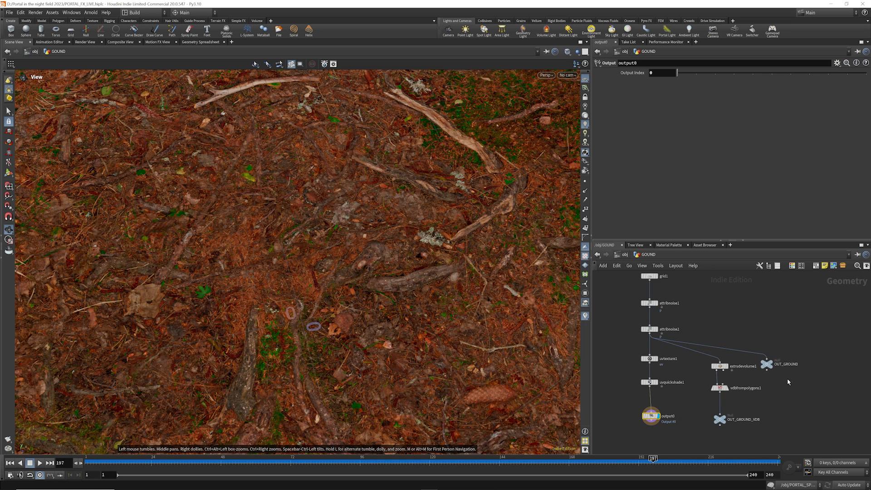
left_click_drag(788, 381, 749, 351)
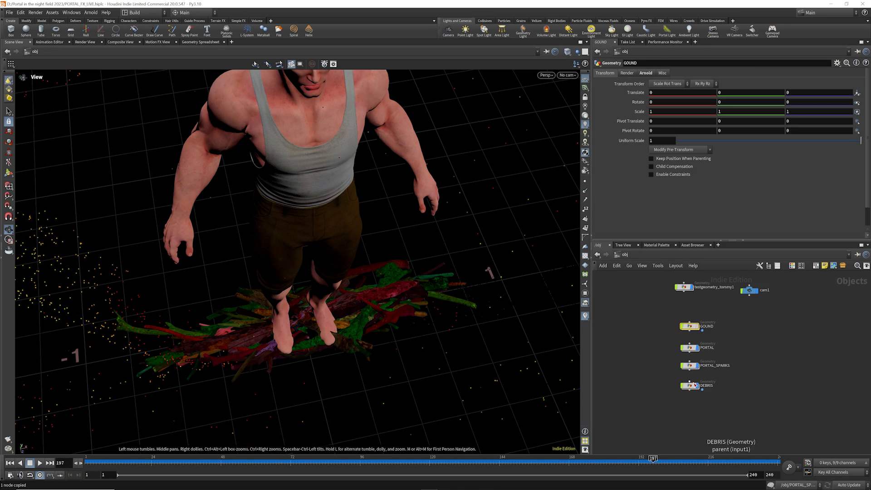
left_click(665, 385)
key("Tab")
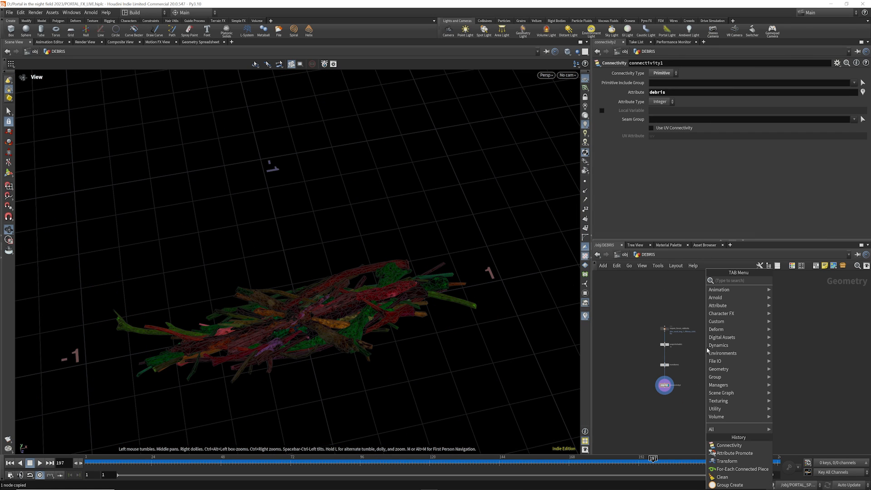
type("obje")
key("Return")
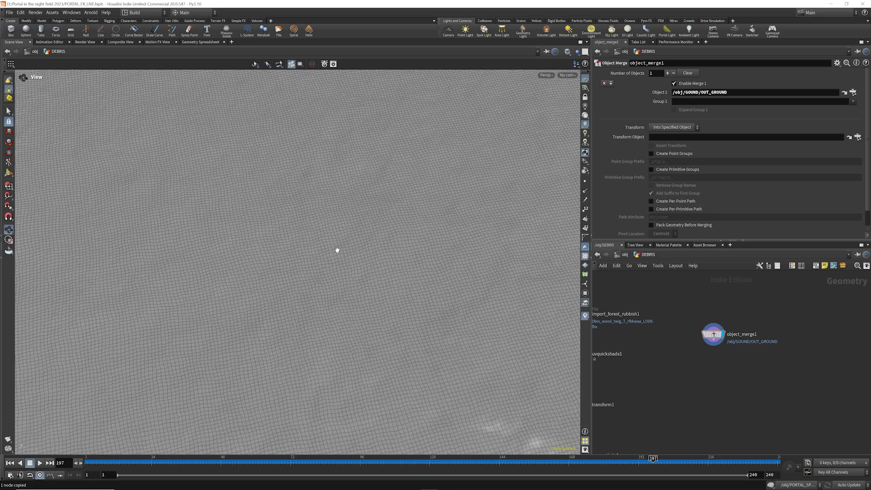
Add a Scatter node after object_merge1, display it and set Force Total Count to 14
key("Tab")
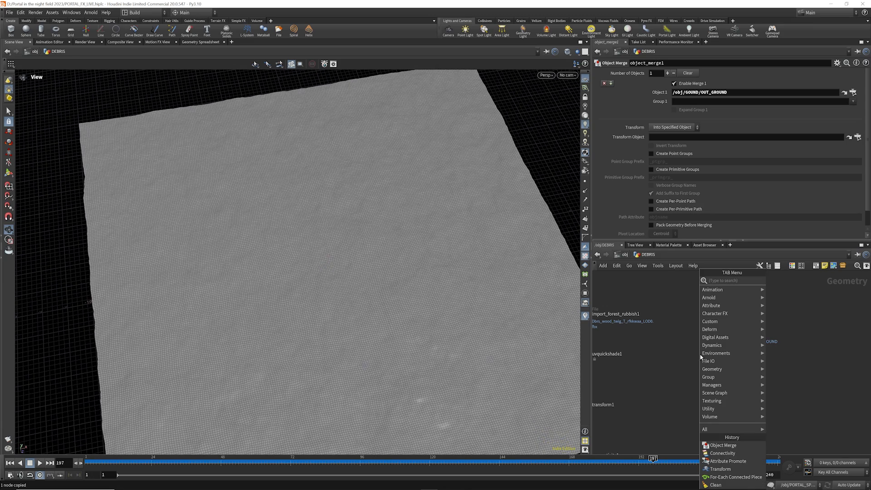
type("scat")
key("Return")
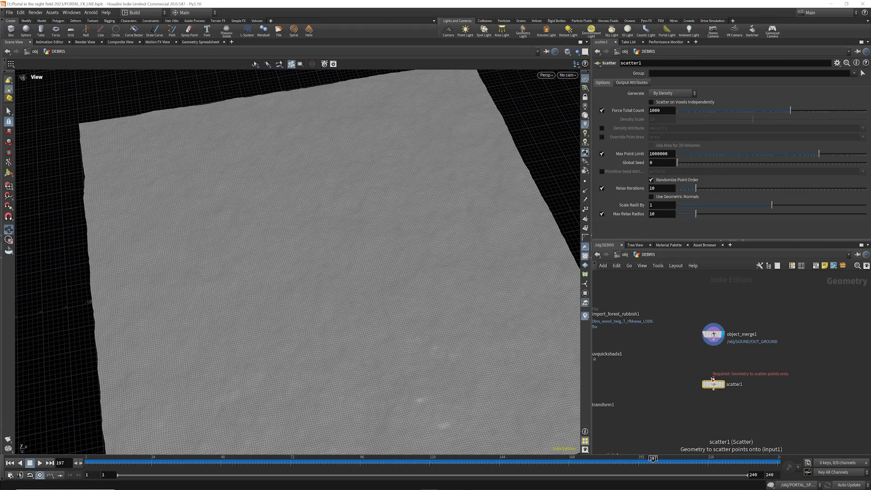
left_click(724, 389)
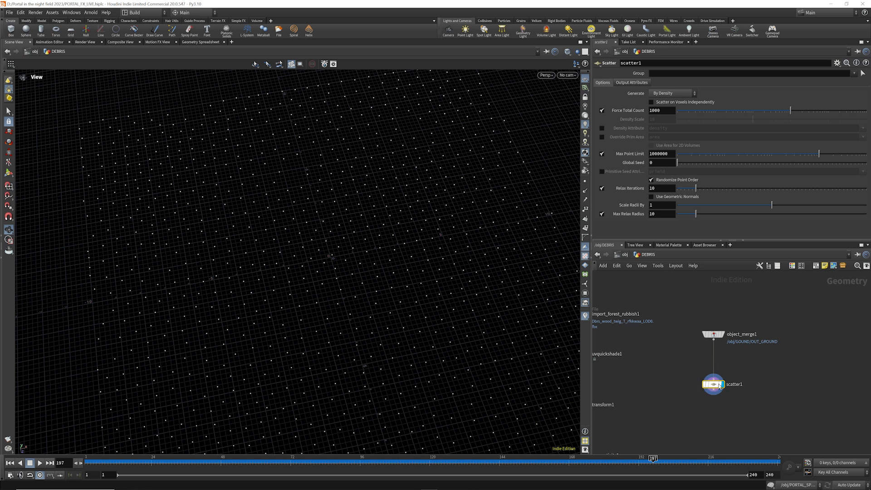
left_click_drag(713, 111, 720, 113)
Add a Copy to Points node with connectivity1 as geometry and scatter1 as target points, and display the copied twig piles
scroll(696, 324, "down", 3)
scroll(697, 324, "down", 2)
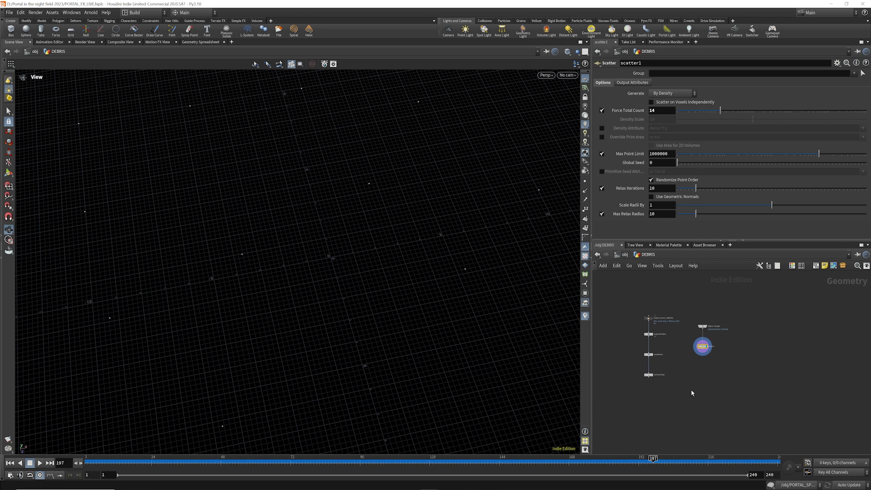
key("Tab")
type("copy")
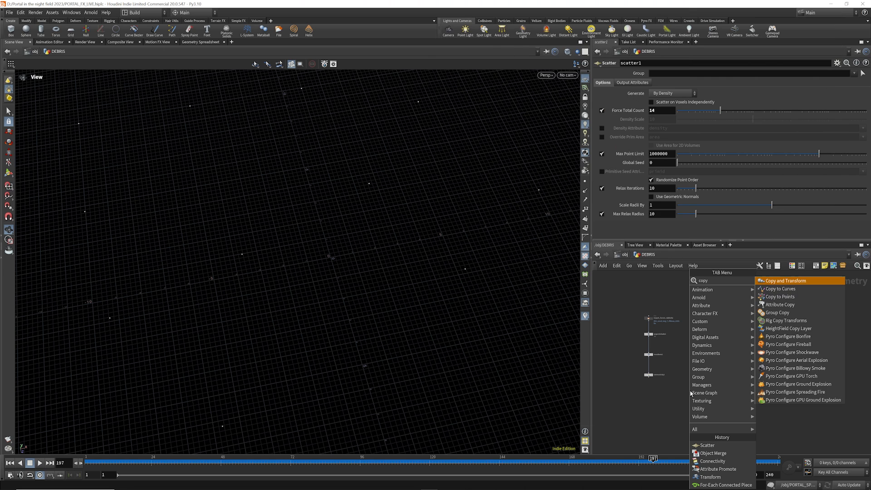
left_click(780, 297)
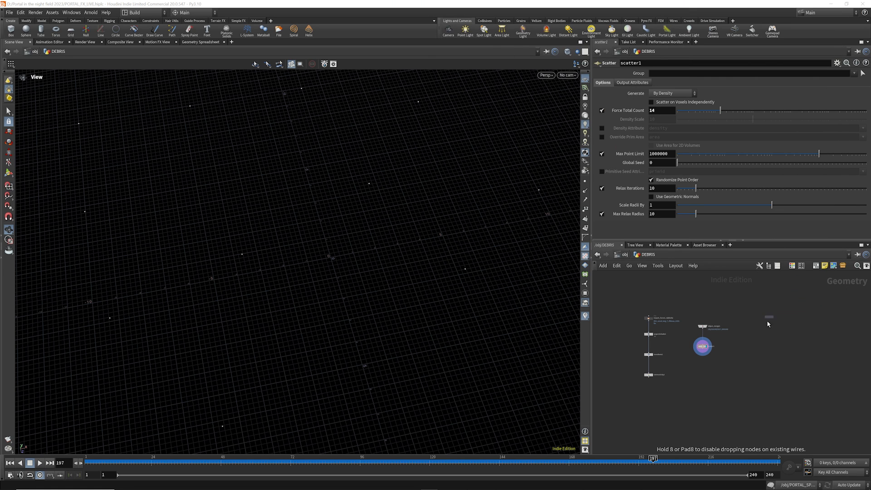
left_click(697, 403)
left_click_drag(648, 378, 703, 351)
scroll(699, 400, "up", 2)
left_click(699, 400)
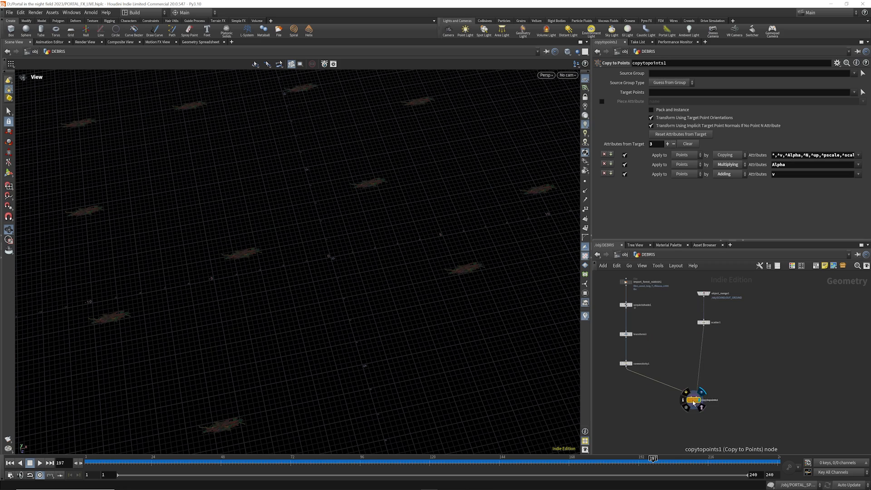
left_click_drag(692, 402, 686, 399)
Insert an Attribute Wrangle node between scatter1 and copytopoints1 and select it
scroll(277, 249, "up", 2)
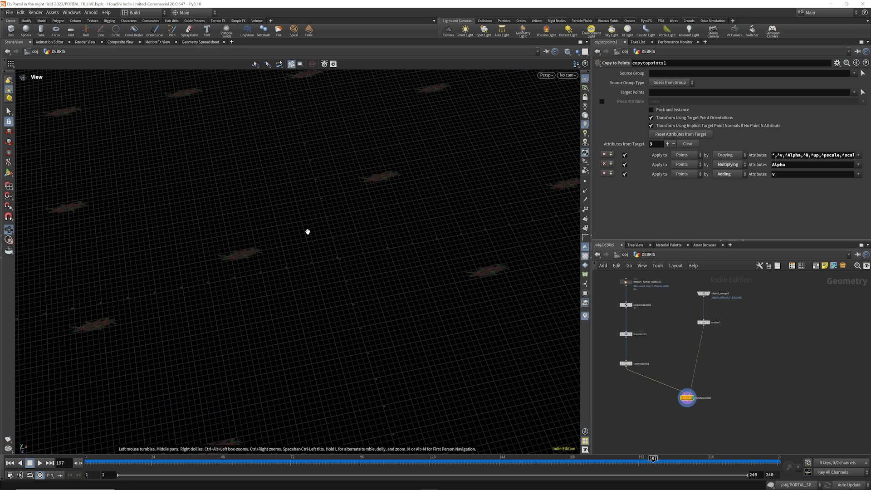
scroll(307, 232, "down", 3)
scroll(302, 232, "down", 2)
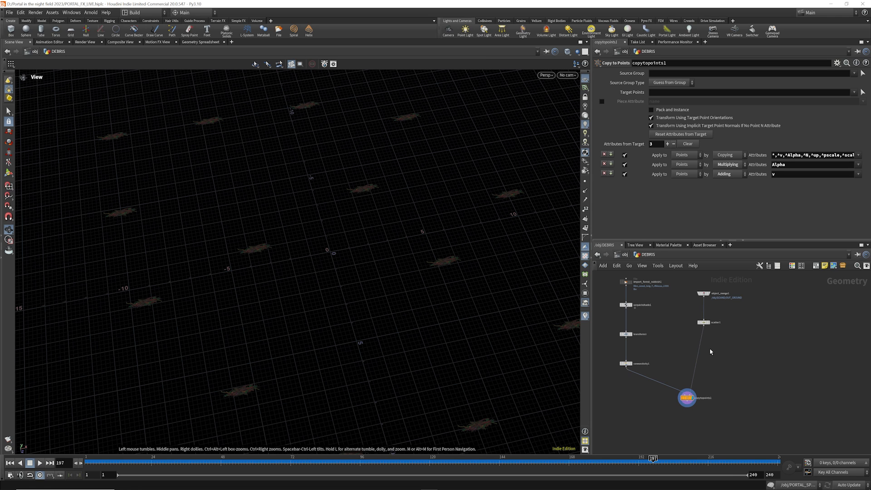
key("Tab")
type("wrangle")
key("Return")
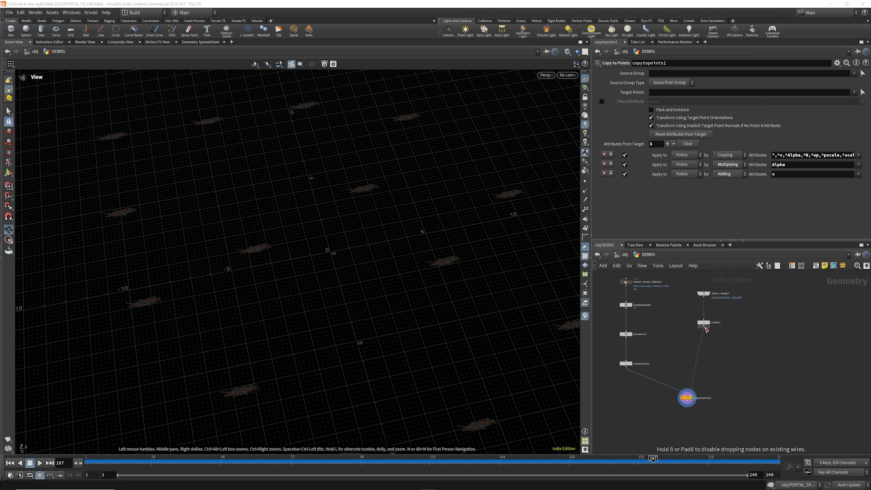
left_click(697, 359)
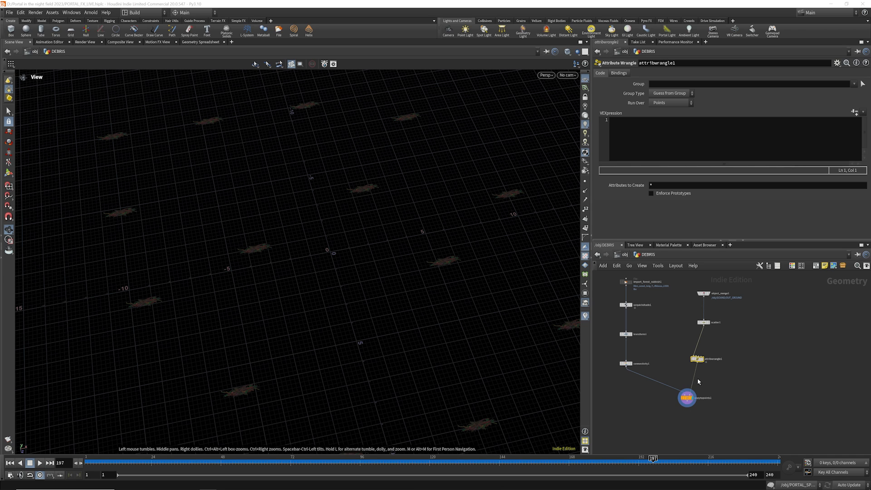
left_click(697, 360)
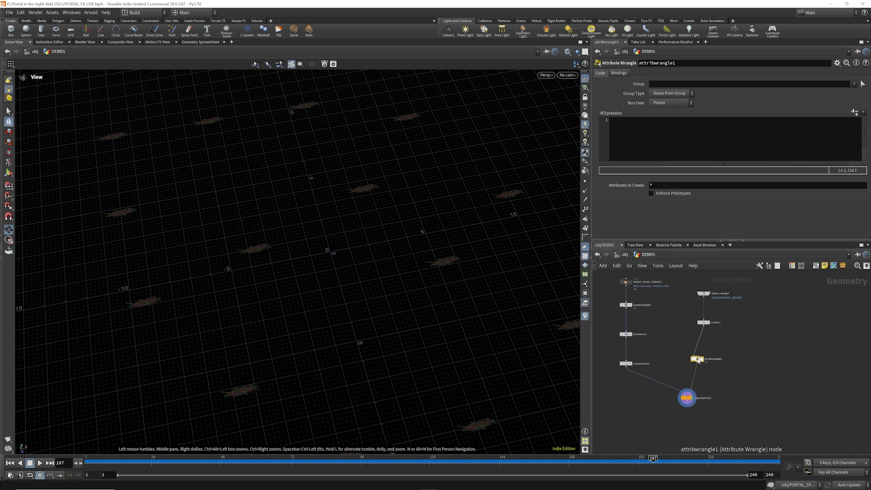
Enter the wrangle code i@debris = int(fit01(rand(i@ptnum),0,47)); to give every scattered point a random debris index
left_click(620, 128)
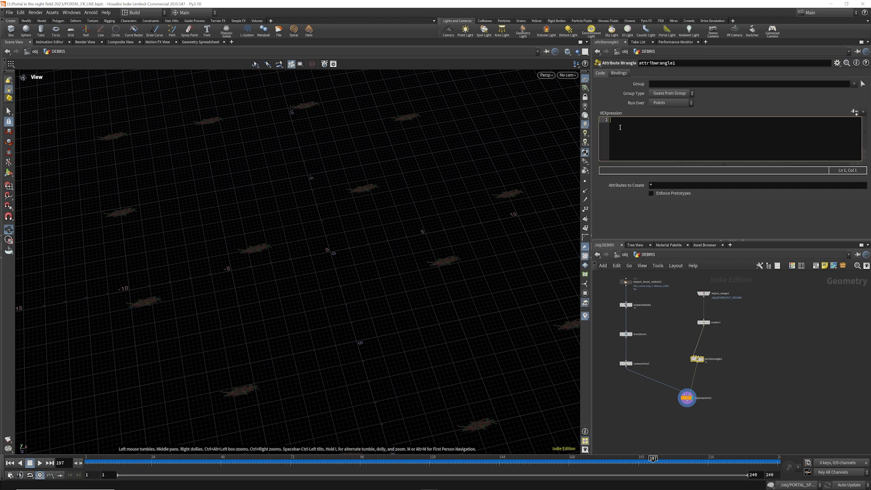
type("i@debris ")
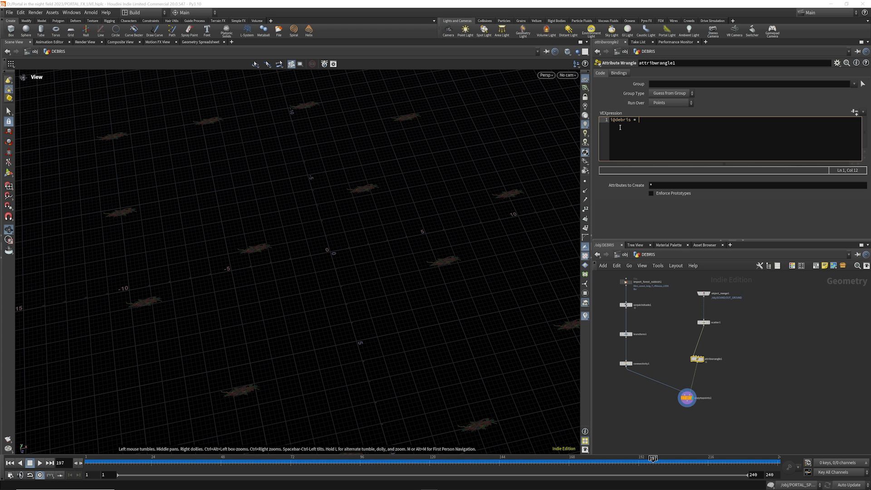
type("= int")
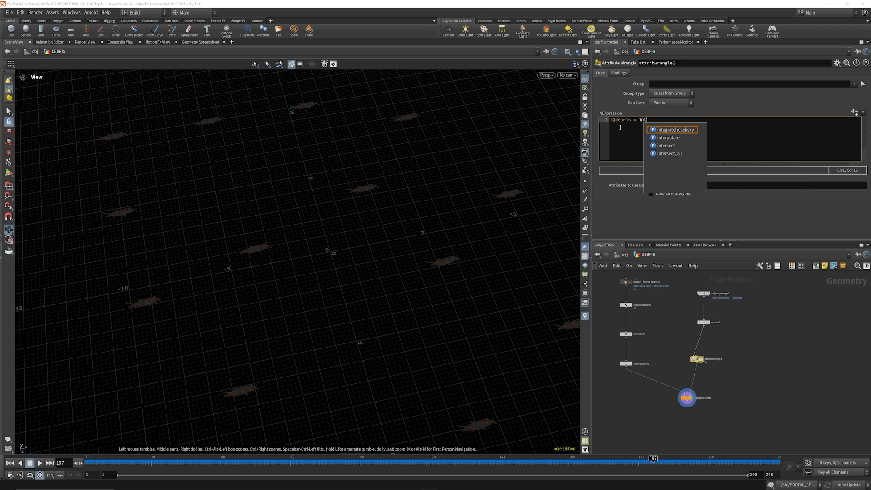
type("()")
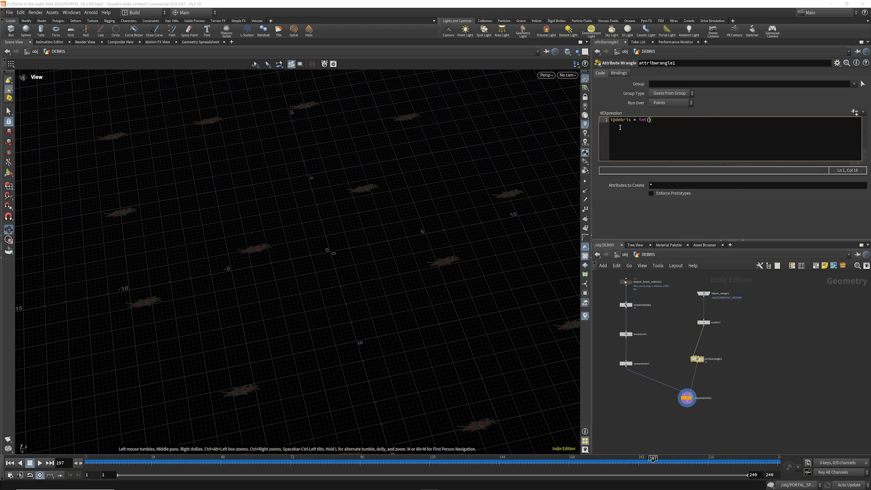
type("fit01(")
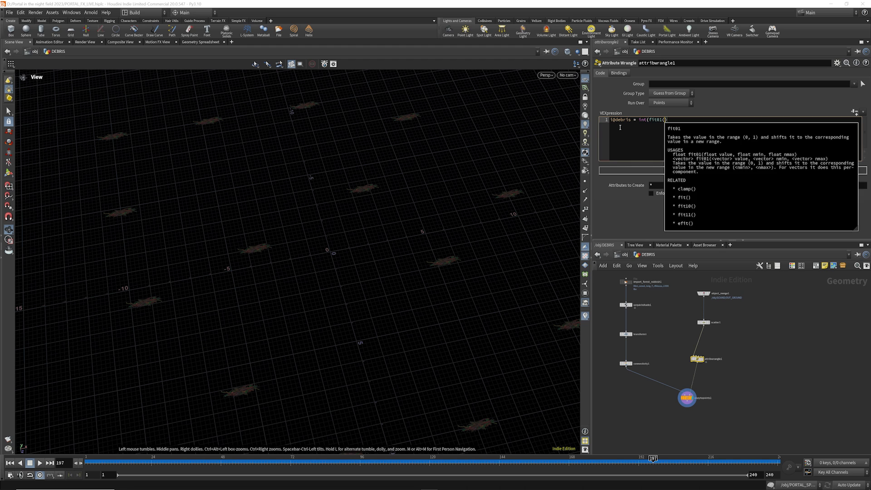
type("rand")
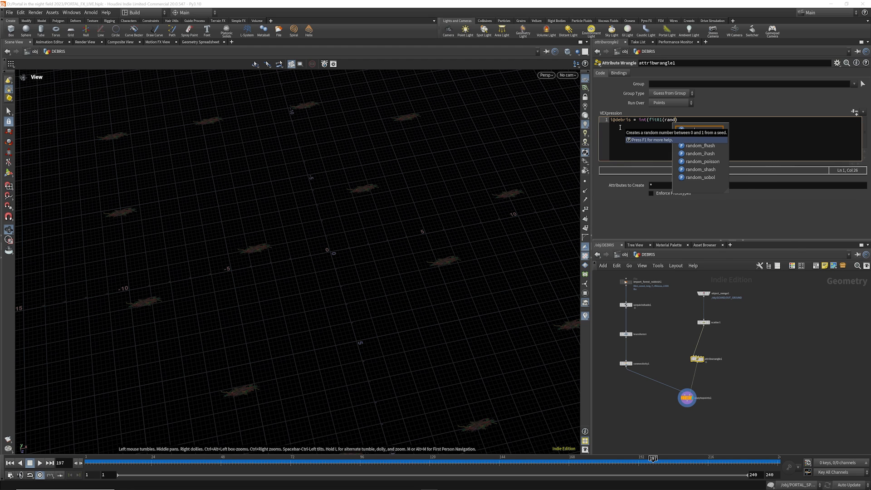
type("(i@ptnum")
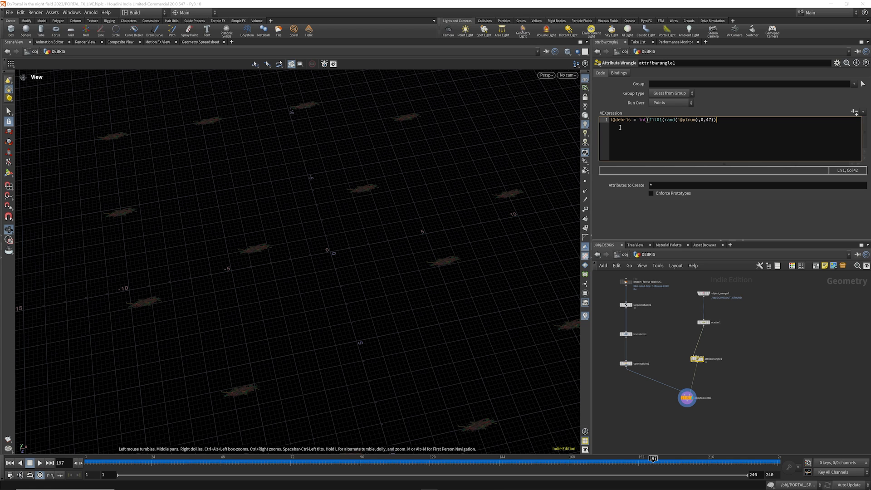
left_click(667, 339)
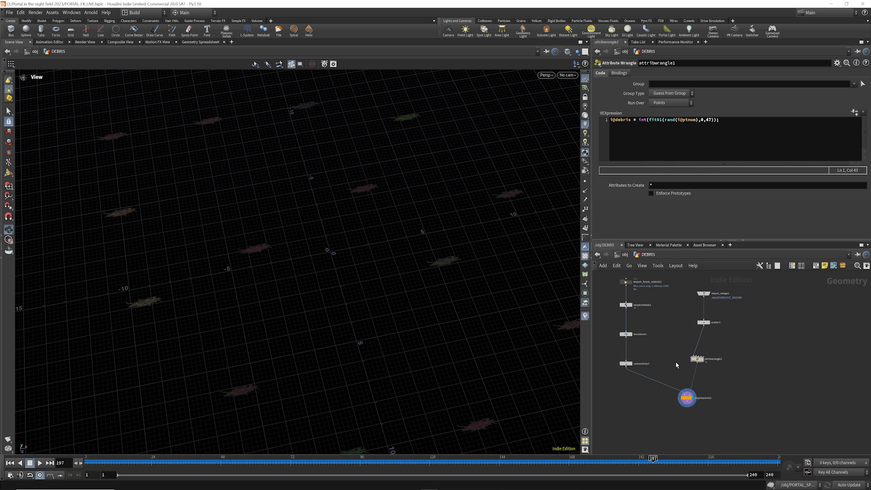
left_click(631, 120)
left_click(668, 311)
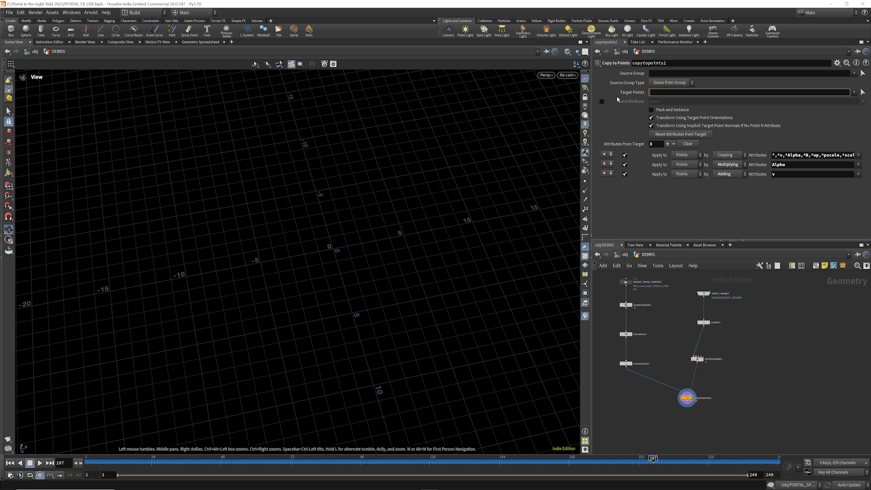
Enable Piece Attribute on copytopoints1 and set it to debris
left_click(656, 429)
left_click(686, 398)
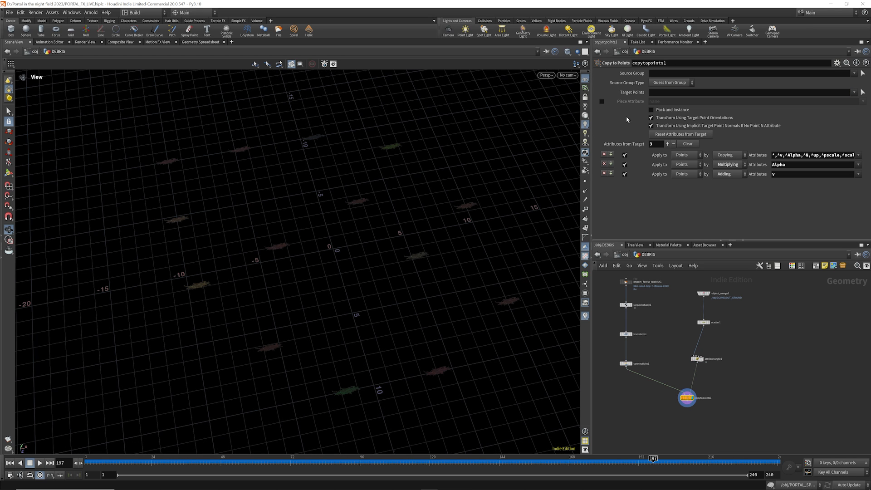
left_click(601, 102)
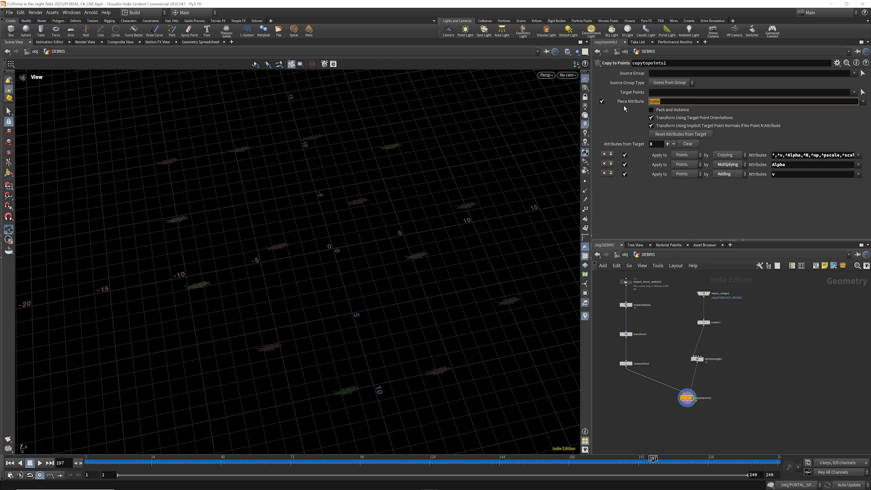
type("debris")
key("Return")
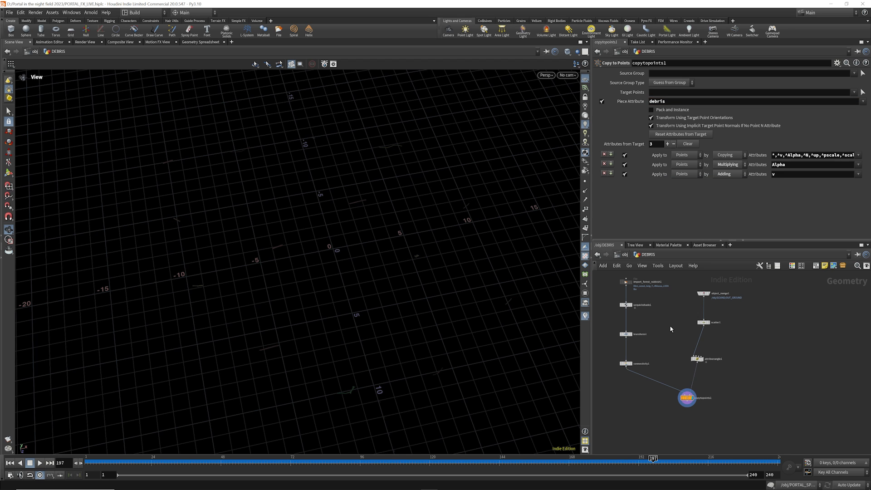
Raise scatter1's Force Total Count to 534 and inspect the scattered twigs across the ground
left_click_drag(342, 276, 345, 234)
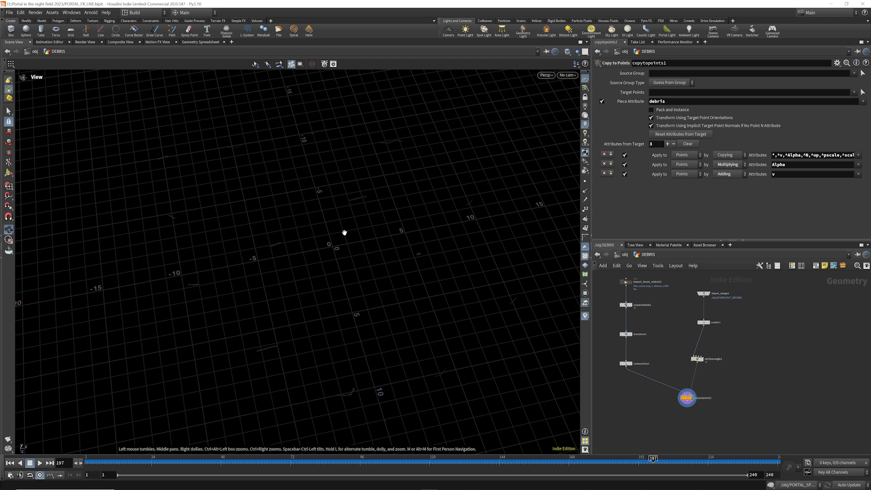
left_click(705, 321)
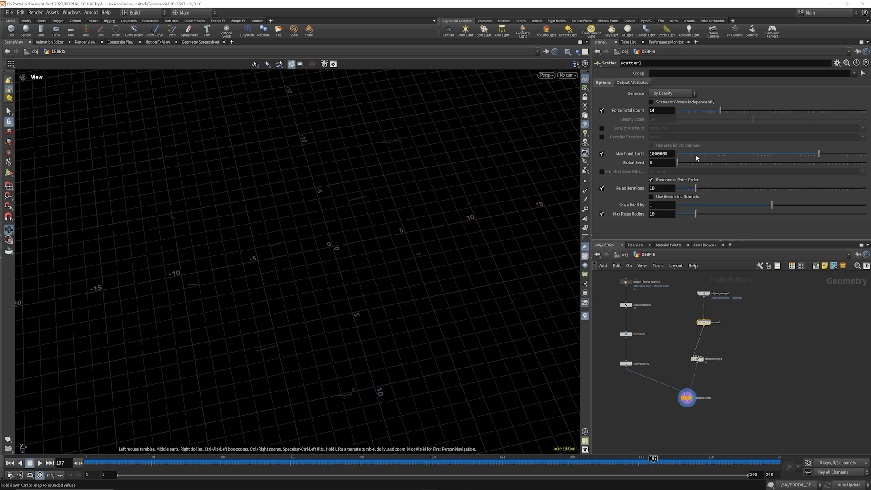
left_click_drag(742, 113, 783, 117)
mouse_move(384, 261)
left_mouse_down()
mouse_move(369, 257)
mouse_move(377, 251)
left_mouse_up()
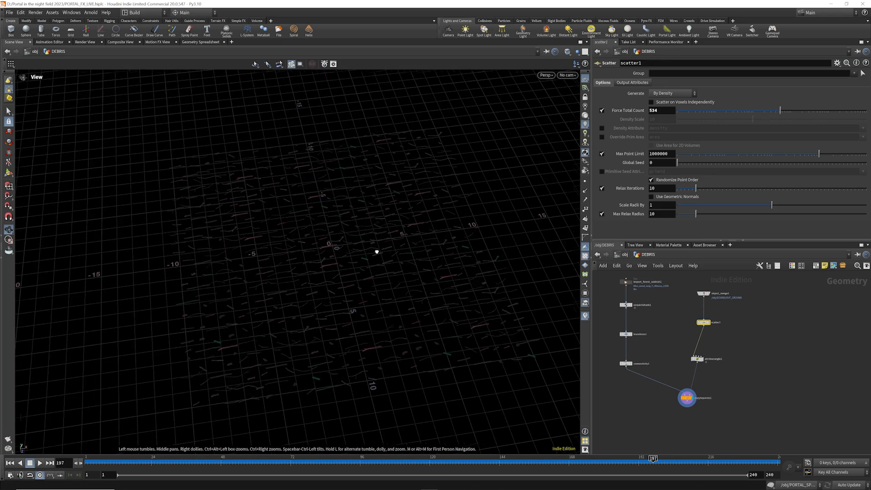
scroll(353, 275, "up", 6)
scroll(354, 276, "down", 8)
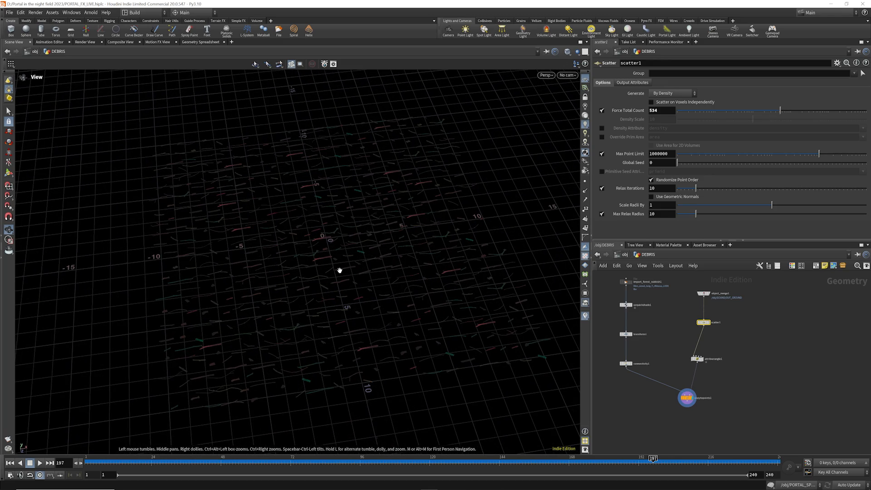
left_click_drag(321, 180, 367, 262)
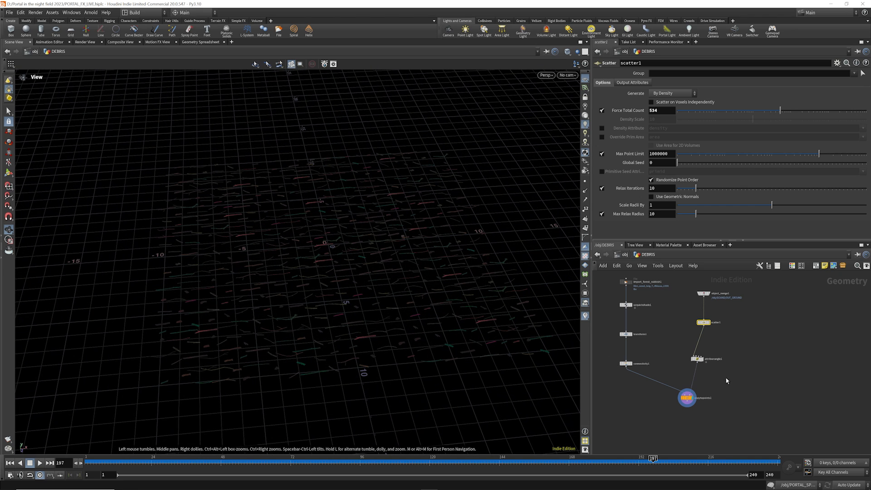
Insert an Attribute Randomize node between scatter1 and attribwrangle1
scroll(706, 328, "up", 3)
left_click(710, 346)
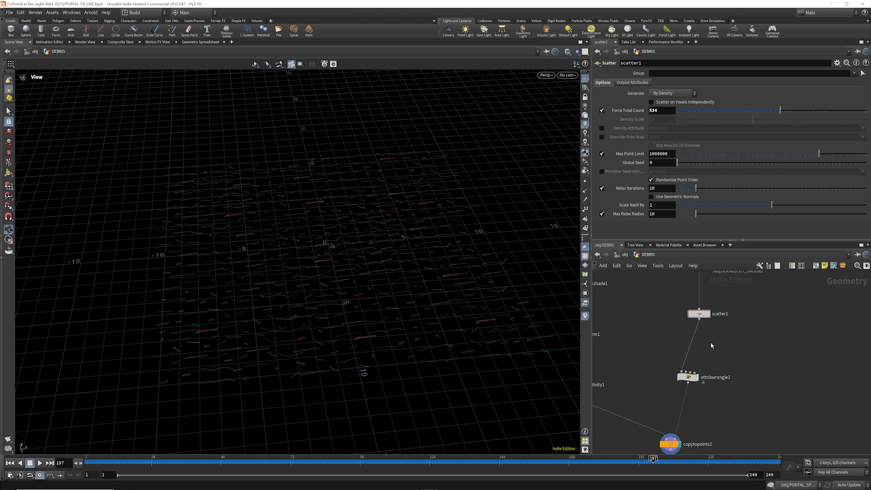
key("Tab")
type("att")
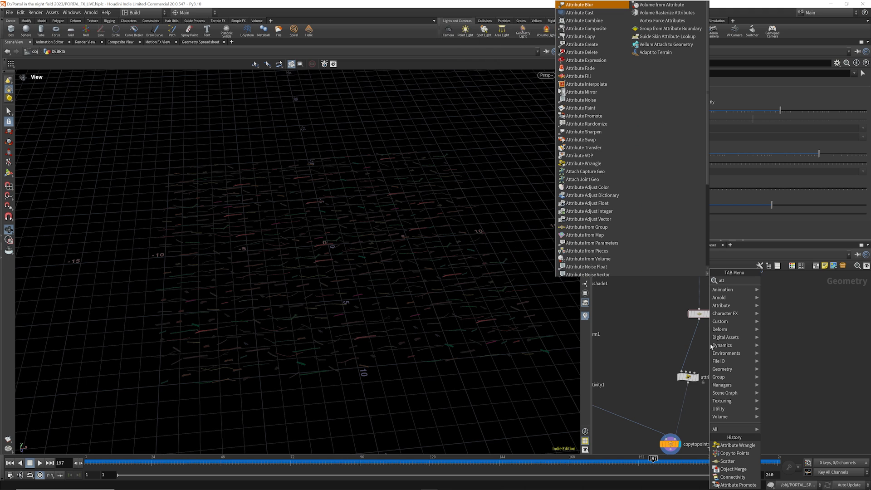
type("ribran")
key("Return")
left_click(695, 345)
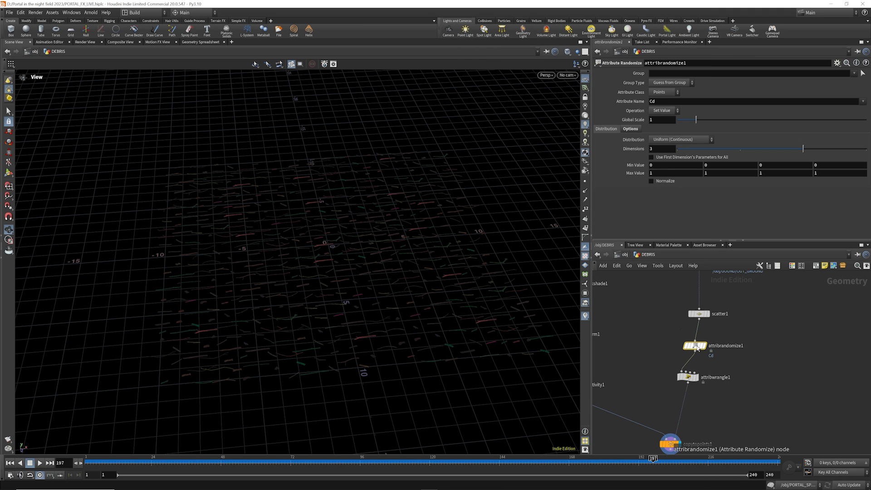
Set attribrandomize1's Attribute Name to N to randomize the twig orientations
left_click(648, 101)
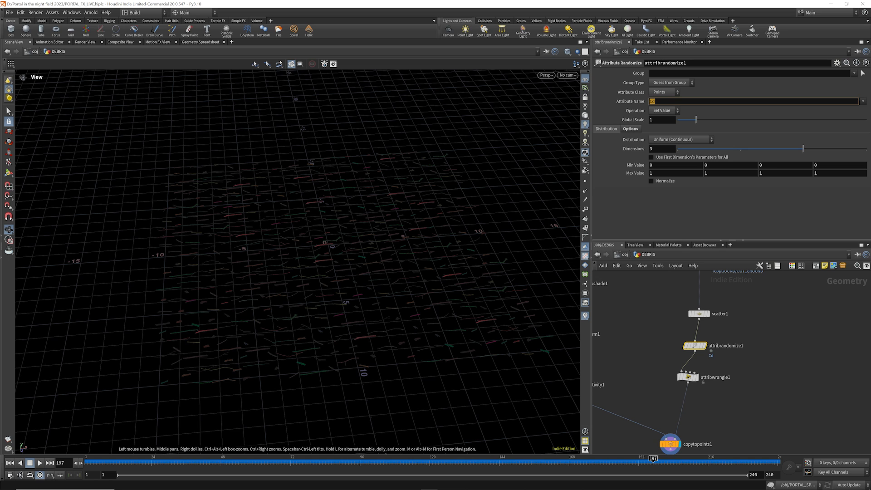
left_click(654, 101)
type("N")
key("Return")
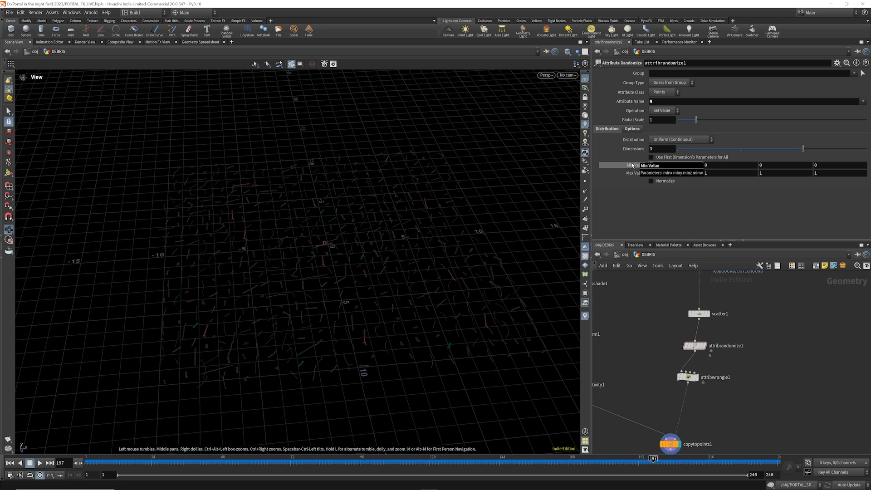
key("Return")
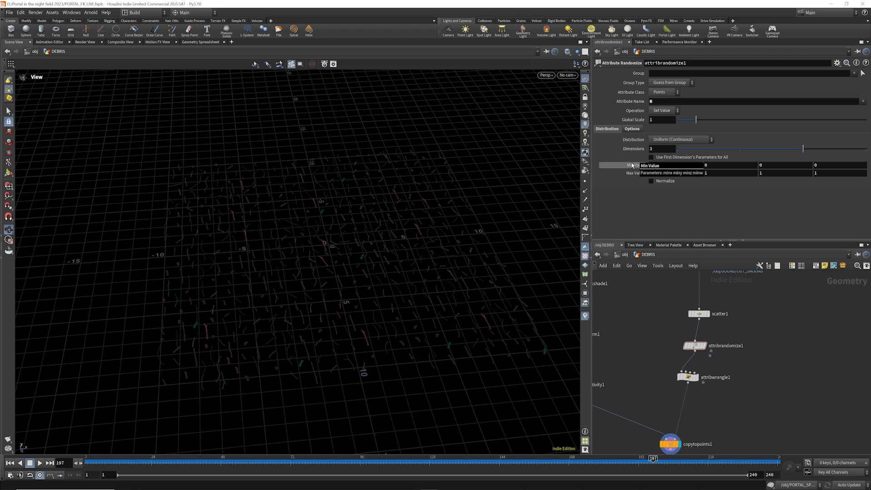
Set attribrandomize1's first and third components to range from -180 to 180, and the second component's Max Value to 0
left_click_drag(659, 173, 598, 173)
type("180")
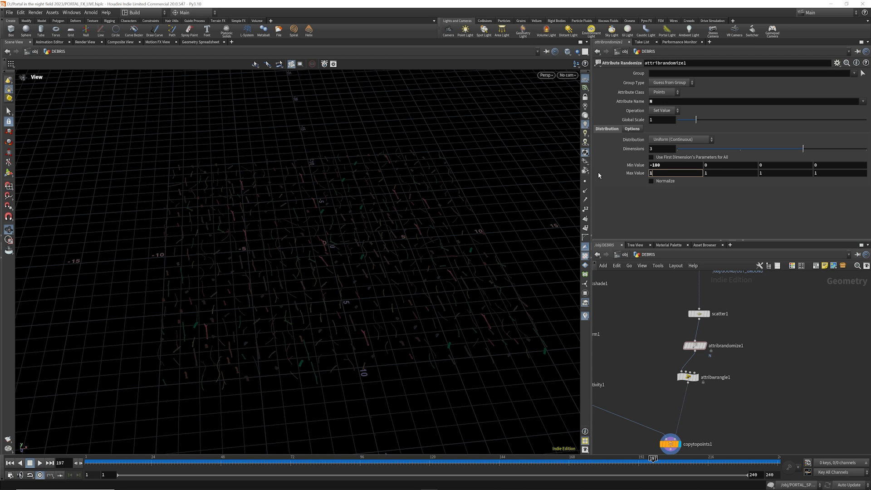
key("Return")
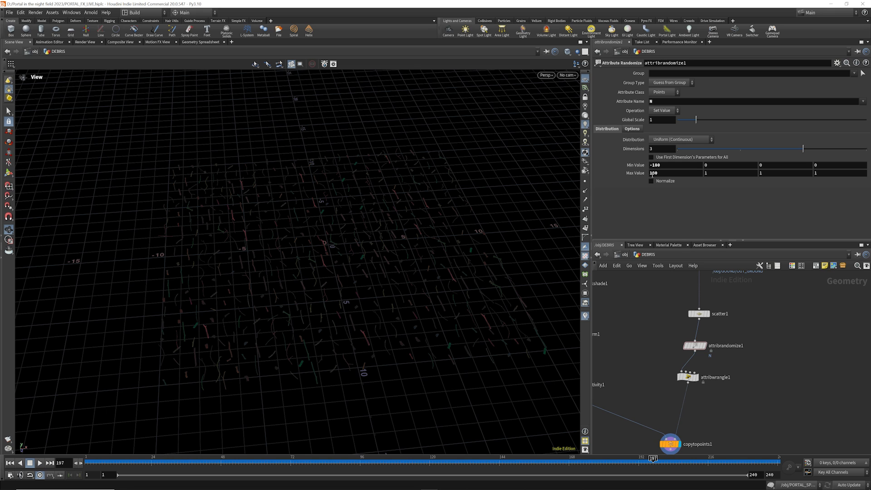
middle_click_drag(713, 172, 702, 172)
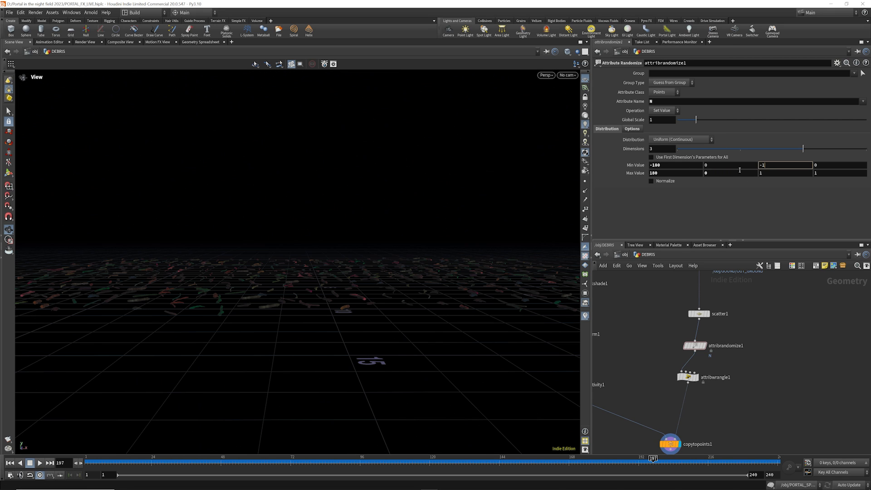
key("Return")
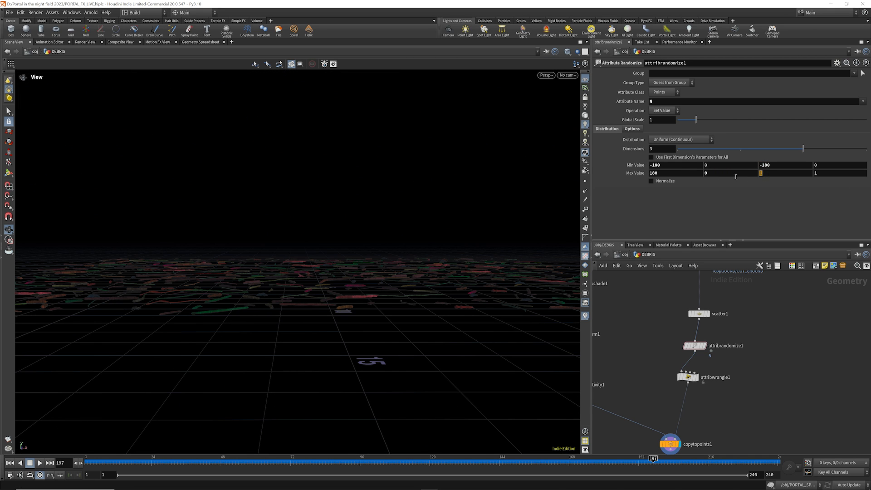
type("180")
key("Return")
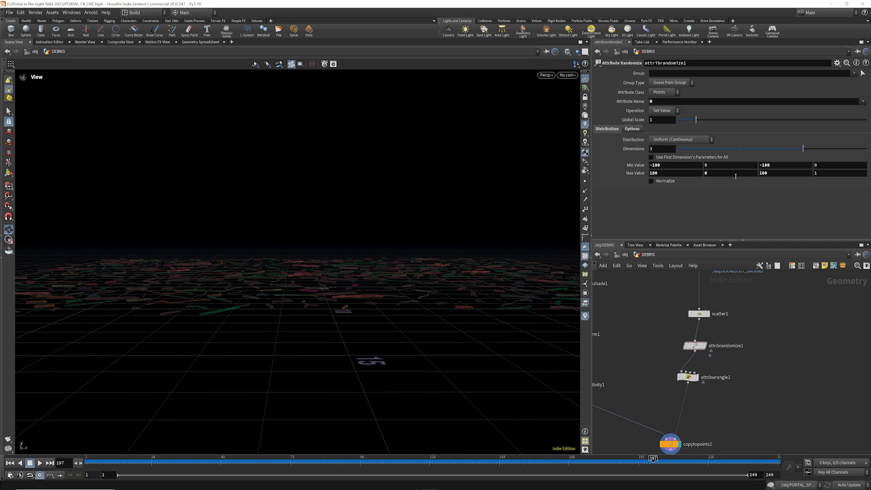
Insert a second Attribute Randomize node between attribrandomize1 and attribwrangle1
left_click_drag(372, 285, 584, 372)
scroll(365, 361, "down", 3)
left_click_drag(688, 377, 689, 392)
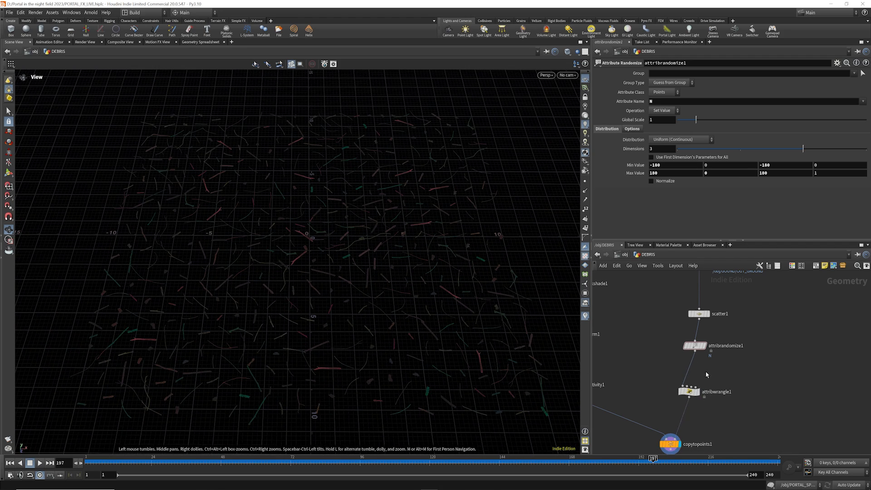
key("Tab")
type("att ra")
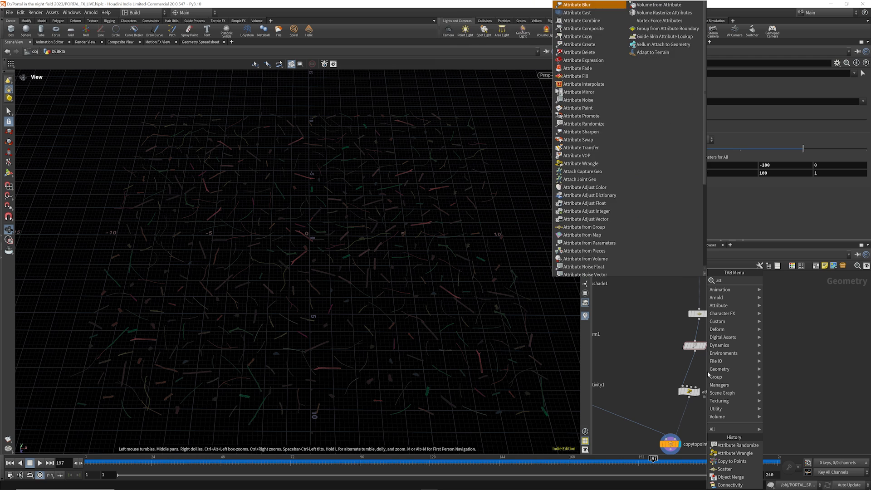
left_click(785, 280)
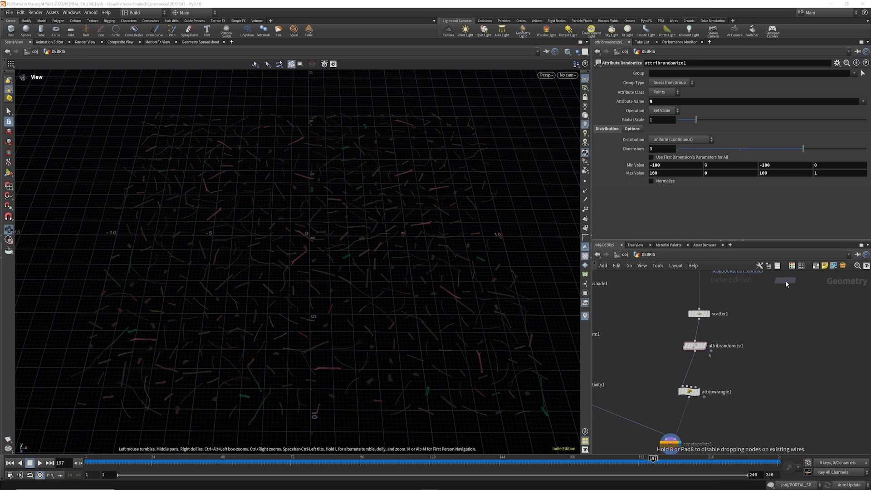
left_click(690, 369)
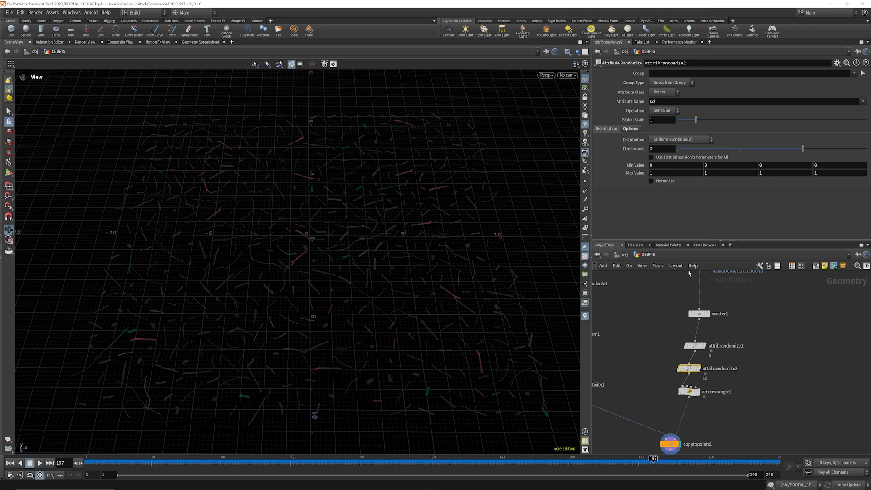
Set attribrandomize2's Attribute Name to pscale and its first Min Value to 0.25, and enable Normalize
left_click(652, 101)
type("psca")
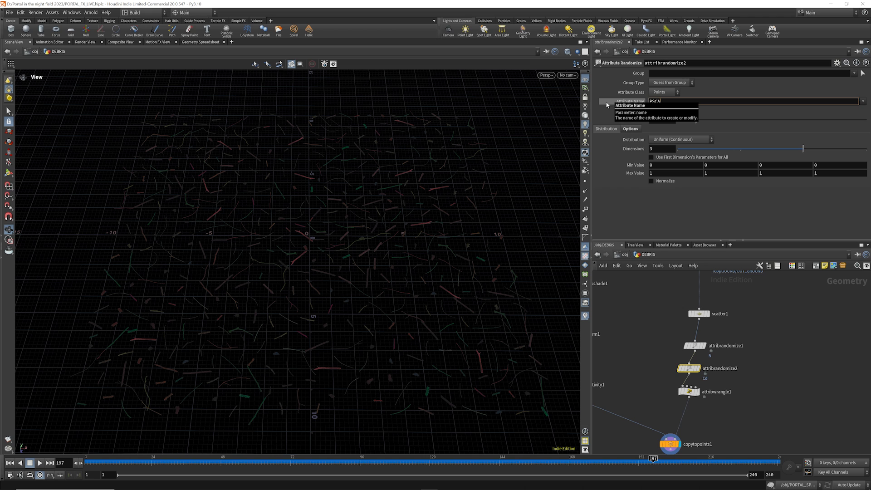
type("le")
key("Return")
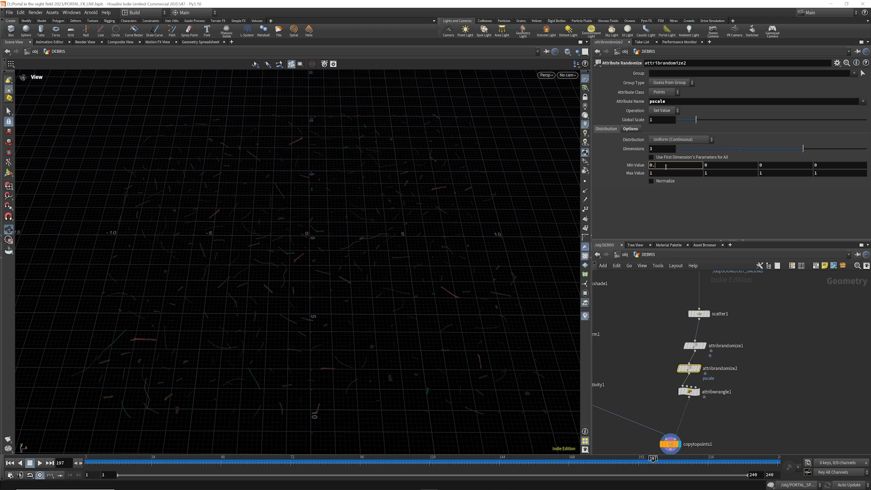
left_click(665, 166)
type("0.25")
key("Return")
left_click(651, 181)
Hide the viewport's reference grid and inspect the size variation of the scattered twigs
left_click_drag(287, 291, 334, 294)
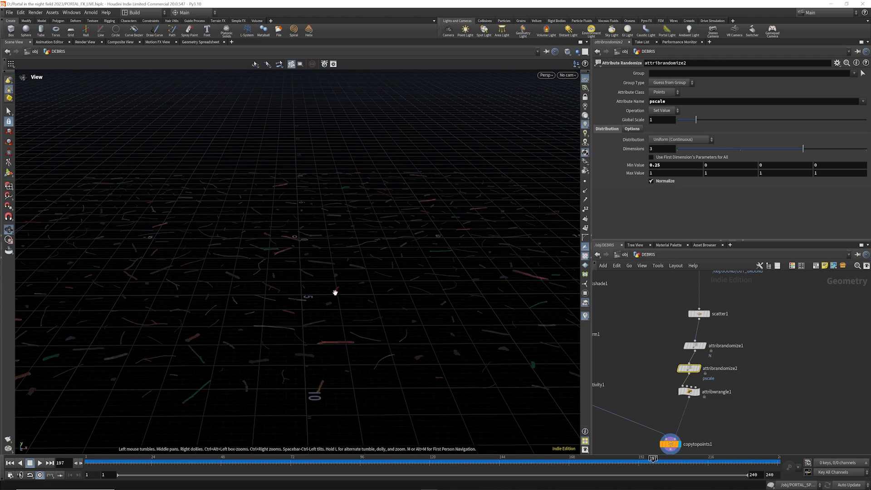
right_click_drag(400, 239, 332, 238)
scroll(332, 238, "up", 5)
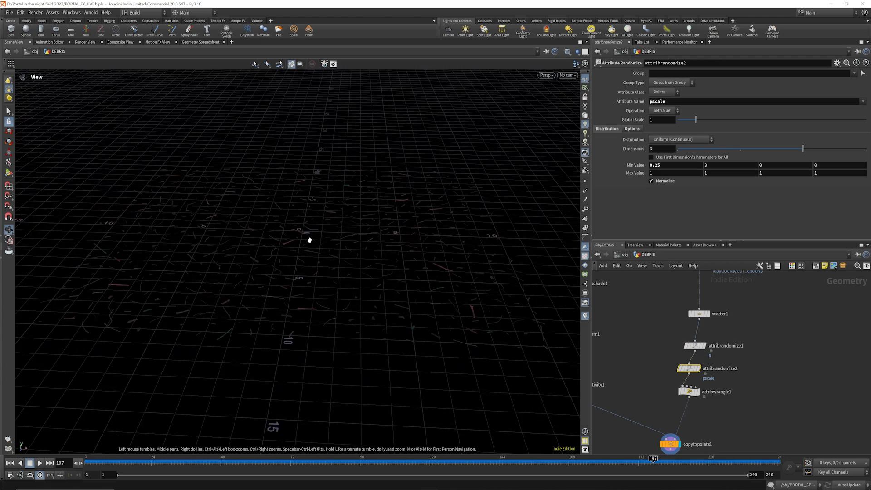
left_click(585, 79)
left_click_drag(315, 233, 334, 240)
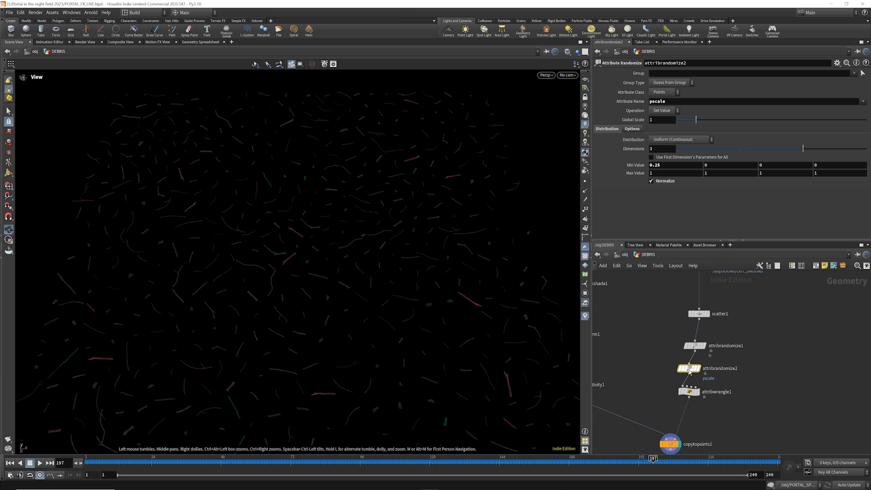
Paste the setup_scatter wrangle into DEBRIS and uncomment its f@pscale line
left_click(689, 391)
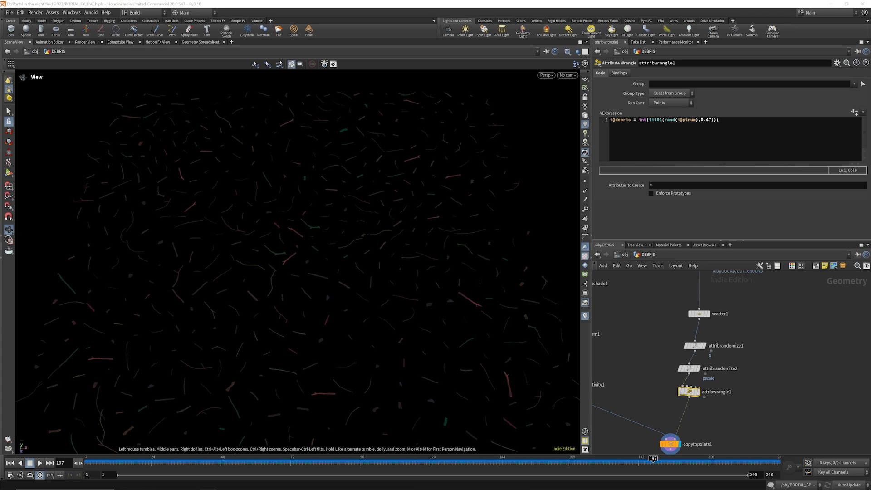
key("ctrl+v")
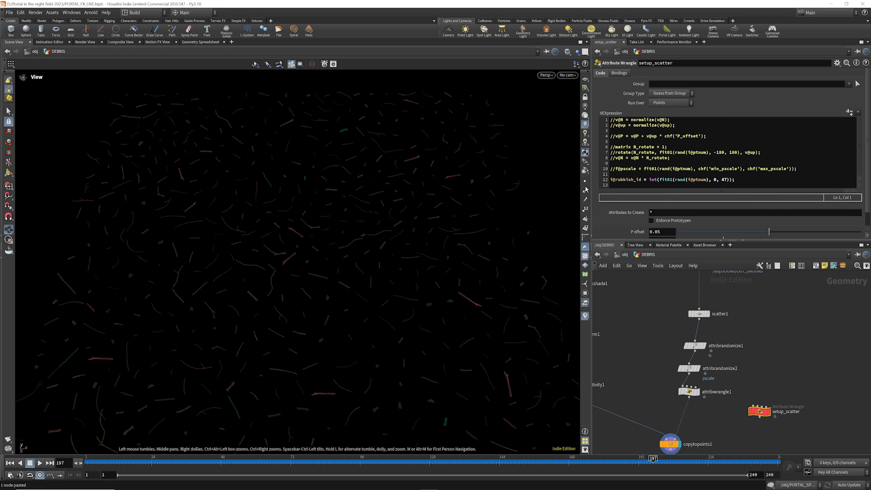
left_click(616, 169)
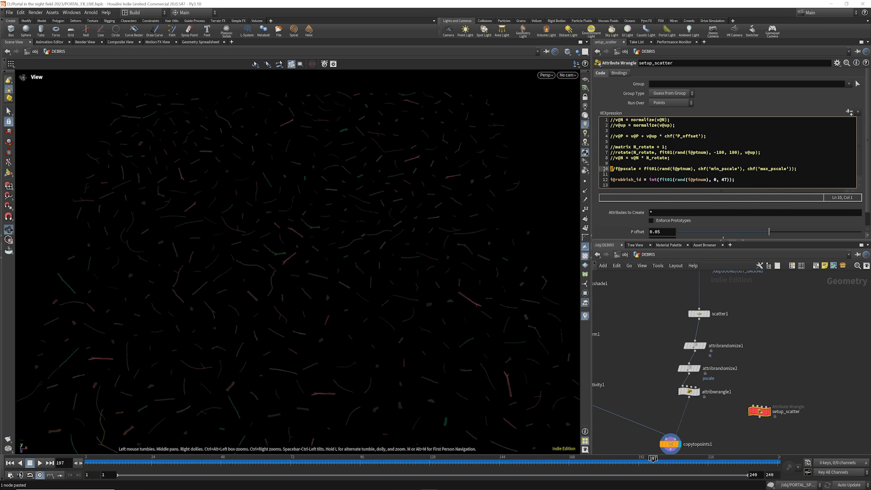
key("Delete")
key("Delete")
key("Delete")
Uncomment the N_rotate, P_offset and v@N / v@up normalize lines in setup_scatter's VEXpression
mouse_move(615, 158)
left_mouse_down()
mouse_move(604, 158)
mouse_move(604, 147)
left_mouse_up()
key("Delete")
key("Delete")
left_click(615, 136)
key("BackSpace")
key("BackSpace")
left_click(609, 124)
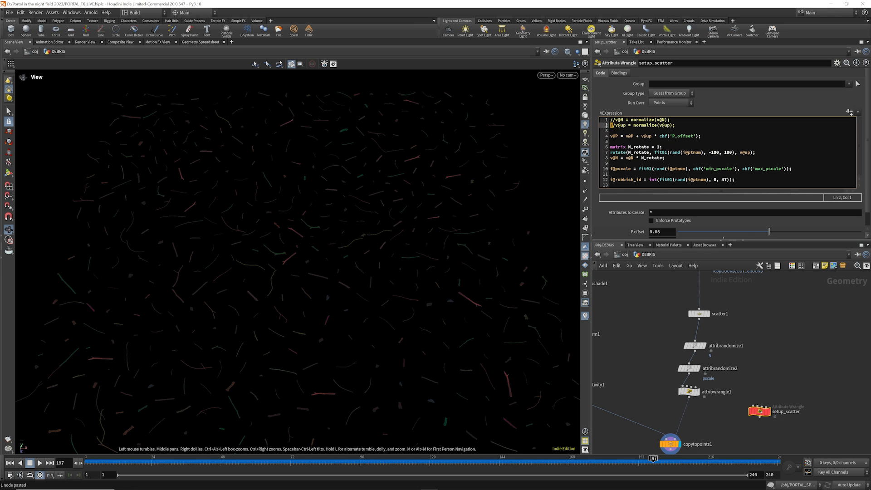
key("Delete")
key("Delete")
key("Up")
key("Delete")
key("Delete")
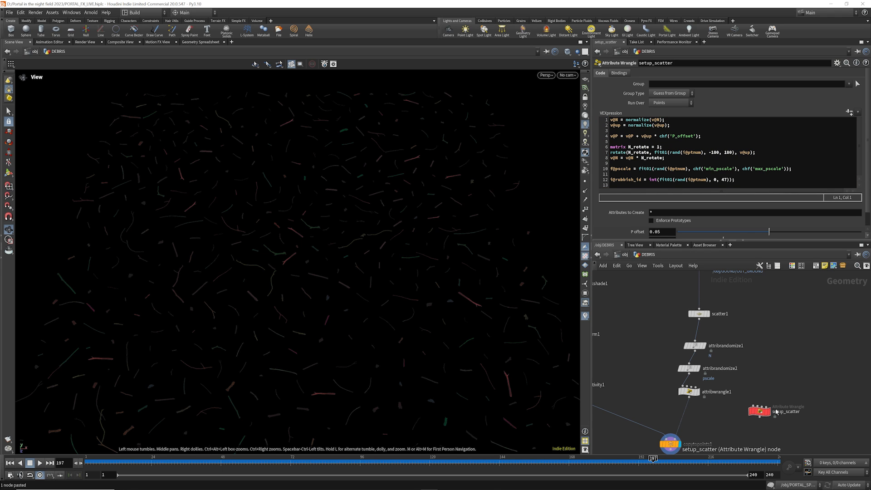
Try bypassing attribwrangle1 and inserting setup_scatter between attribrandomize2 and attribwrangle1
mouse_move(694, 393)
left_click_drag(694, 393, 694, 404)
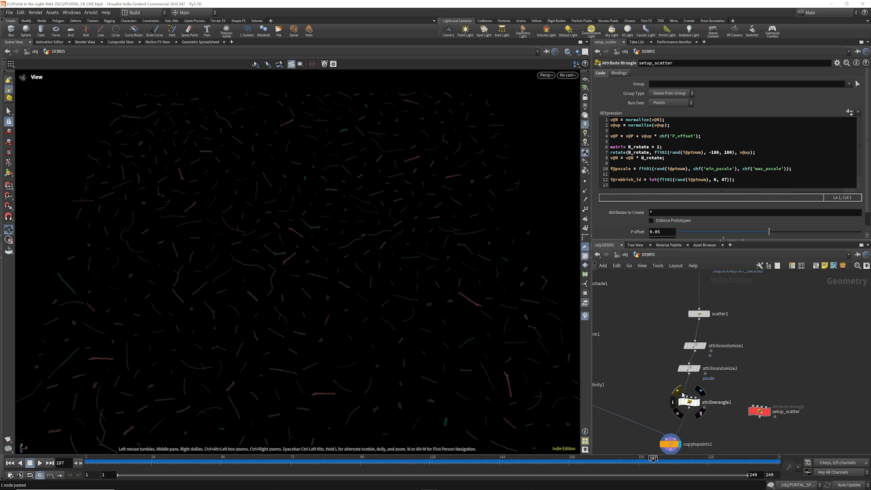
left_click(677, 391)
left_click_drag(760, 411, 689, 391)
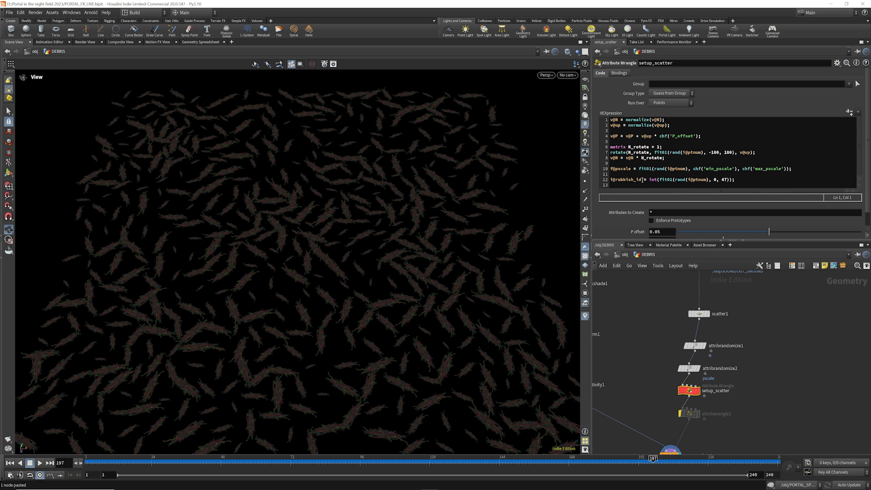
Rename the rubbish_id attribute in setup_scatter's code to debris, checking the spelling against copytopoints1's piece attribute
left_click_drag(642, 180, 617, 179)
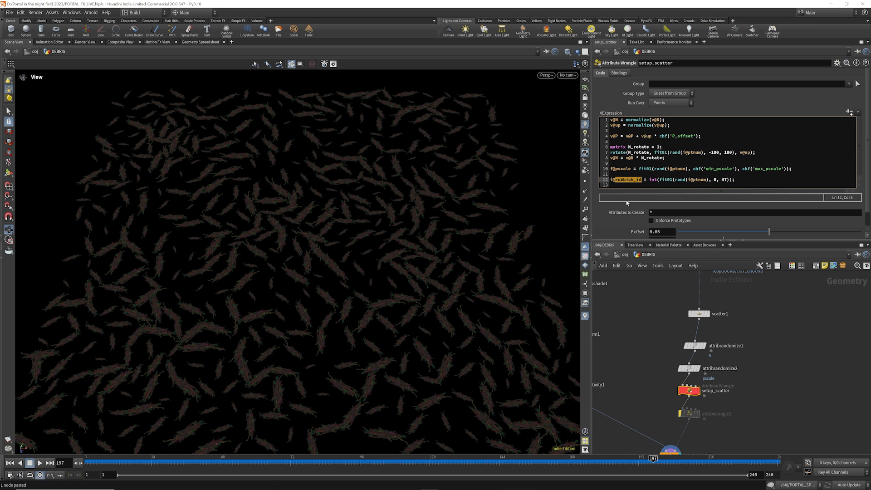
type("debis")
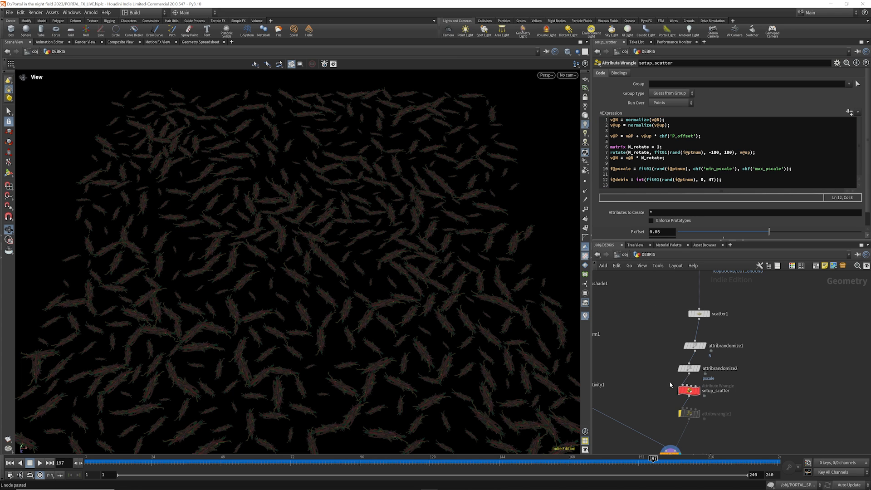
middle_click_drag(724, 385, 722, 372)
left_click(667, 443)
scroll(667, 443, "up", 2)
double_click(659, 101)
left_click(689, 364)
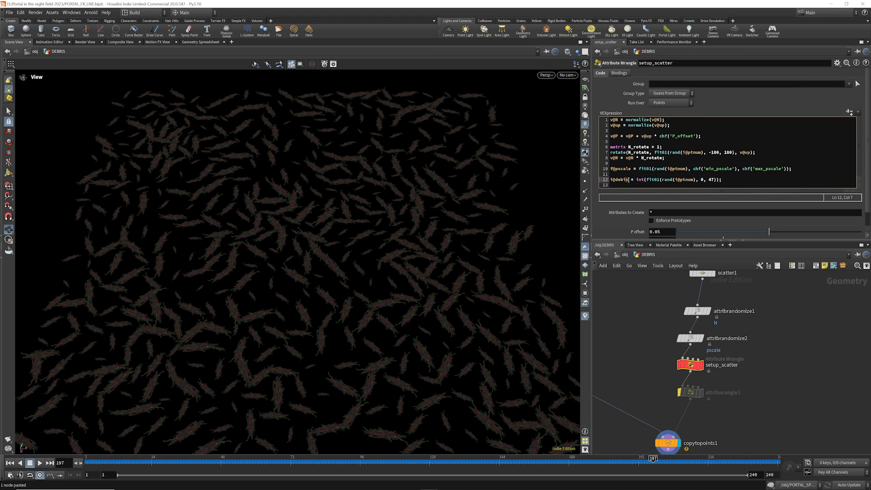
left_click_drag(628, 179, 617, 182)
type("ebris")
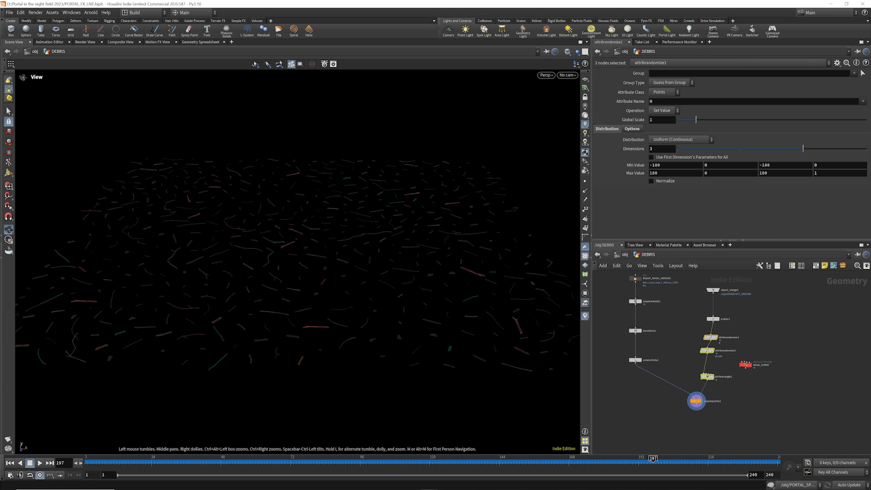
Insert an Attribute Paint node between object_merge1 and scatter1 and display its result
scroll(716, 308, "up", 3)
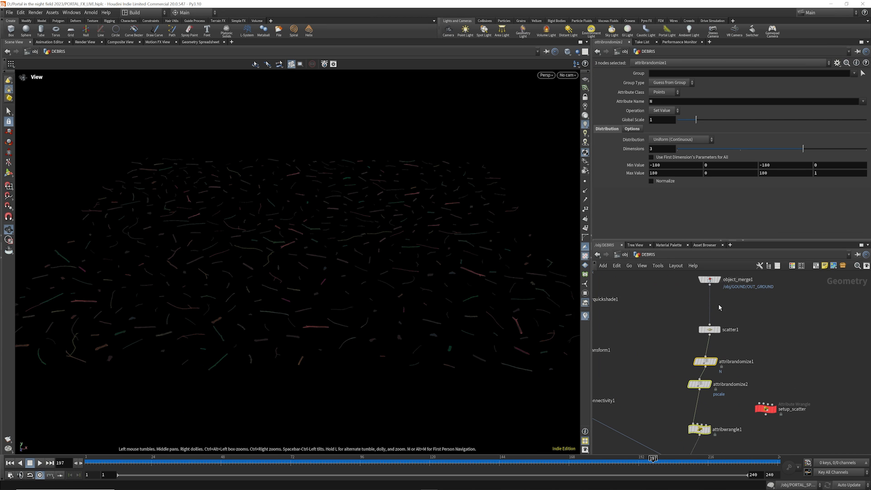
left_click(717, 281)
left_click(720, 311)
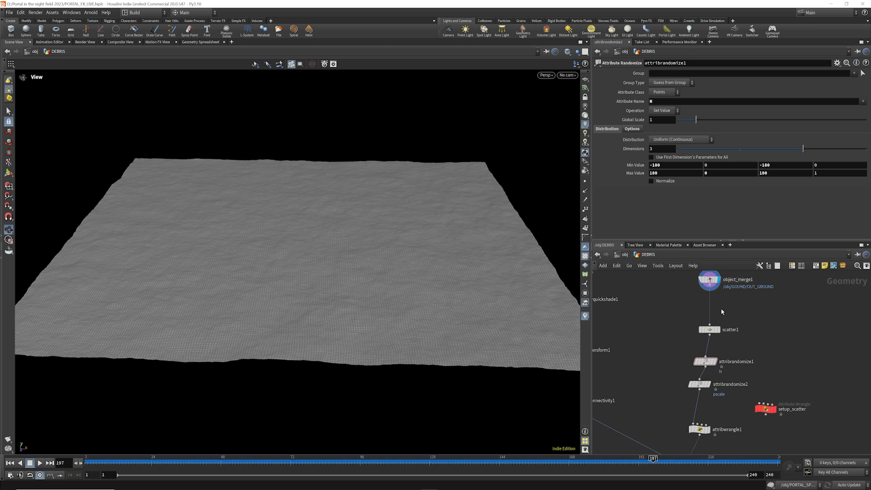
key("Tab")
type("paint")
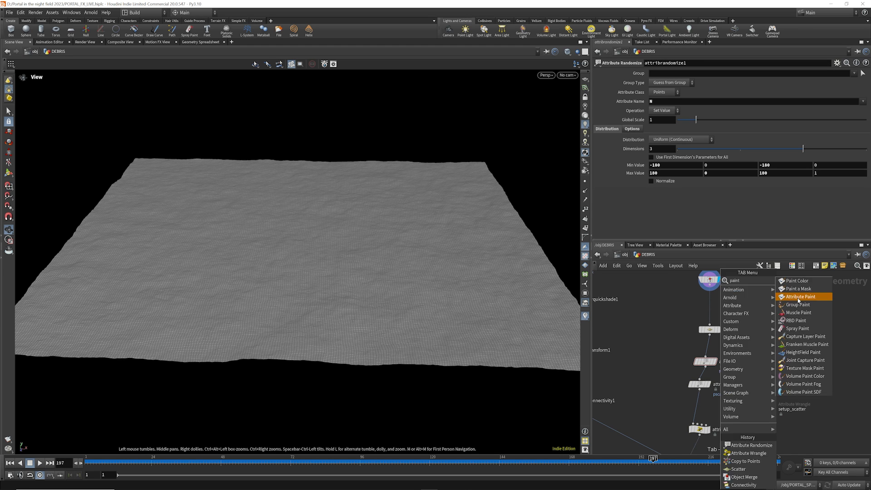
key("Return")
left_click(709, 304)
left_click(718, 304)
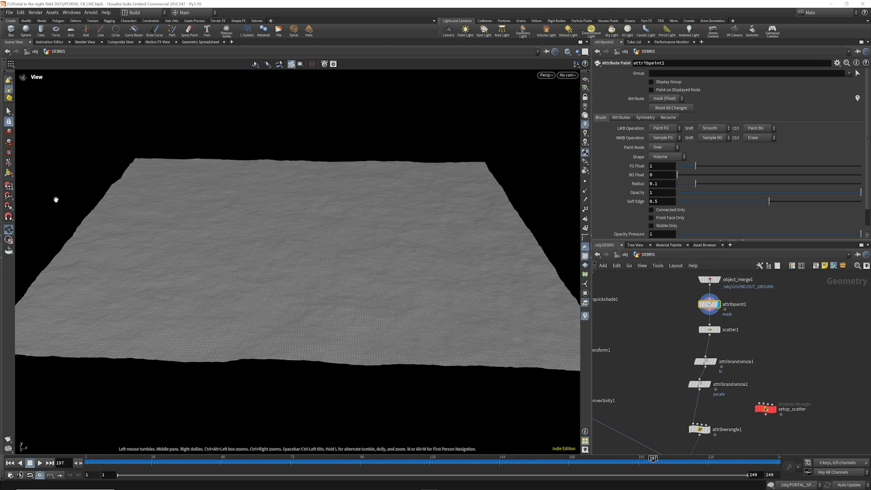
Set the Attribute Paint brush to FG Float 1.75 and Radius 1, and paint a wide mask patch over the middle of the ground
left_click(9, 172)
left_click_drag(227, 231, 254, 235)
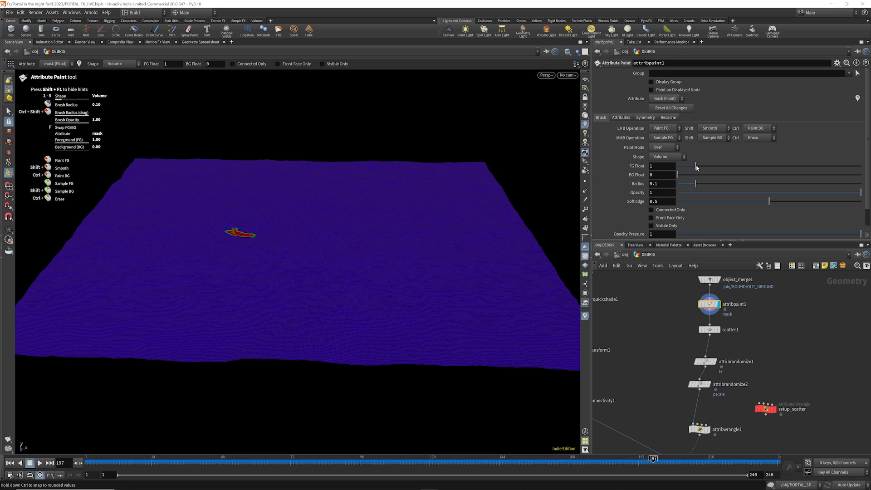
left_click_drag(695, 166, 753, 183)
scroll(521, 211, "up", 5)
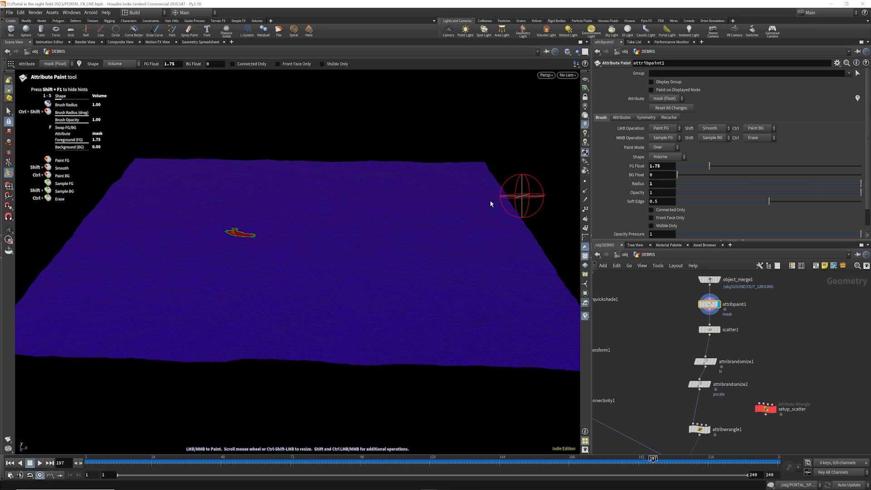
mouse_move(248, 230)
left_mouse_down()
mouse_move(191, 219)
mouse_move(360, 267)
mouse_move(424, 248)
mouse_move(275, 217)
left_mouse_up()
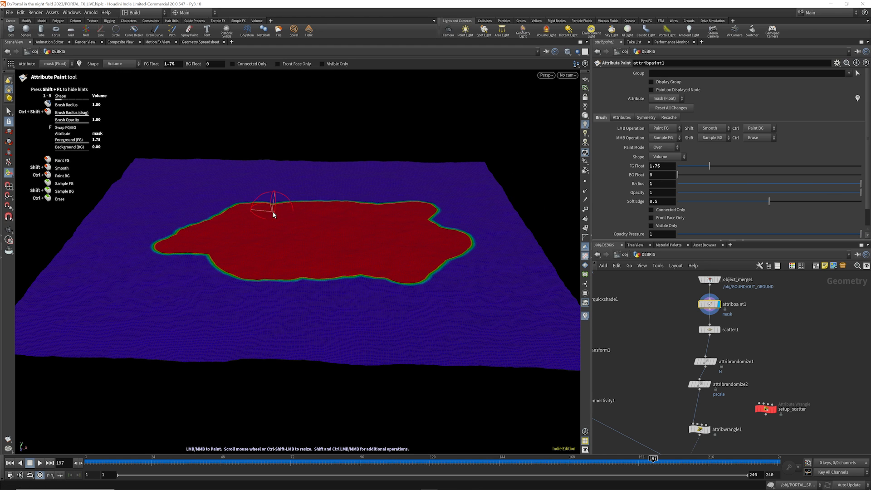
left_click_drag(252, 216, 190, 252)
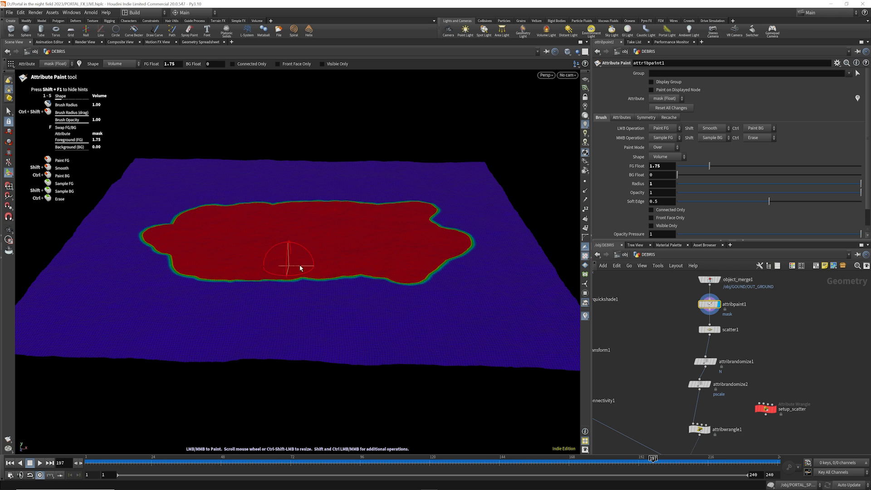
Display scatter1 and enable its Density Attribute, using density
left_click(712, 330)
left_click(712, 330)
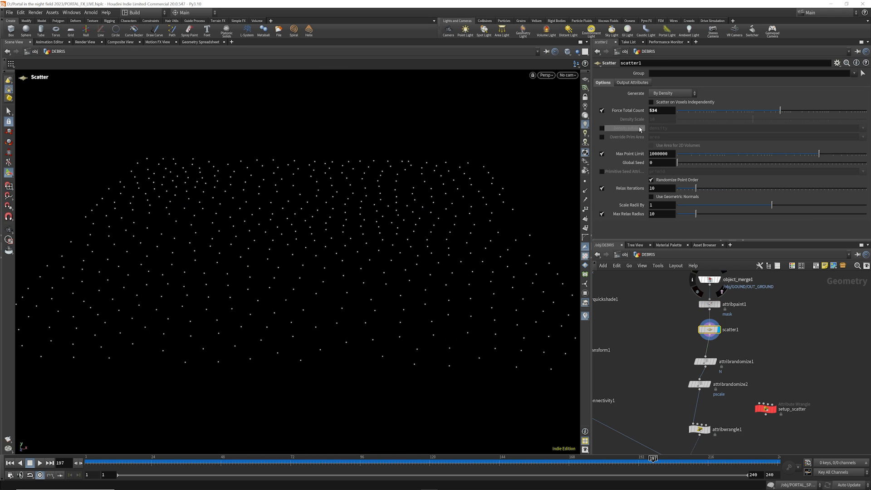
left_click(713, 305)
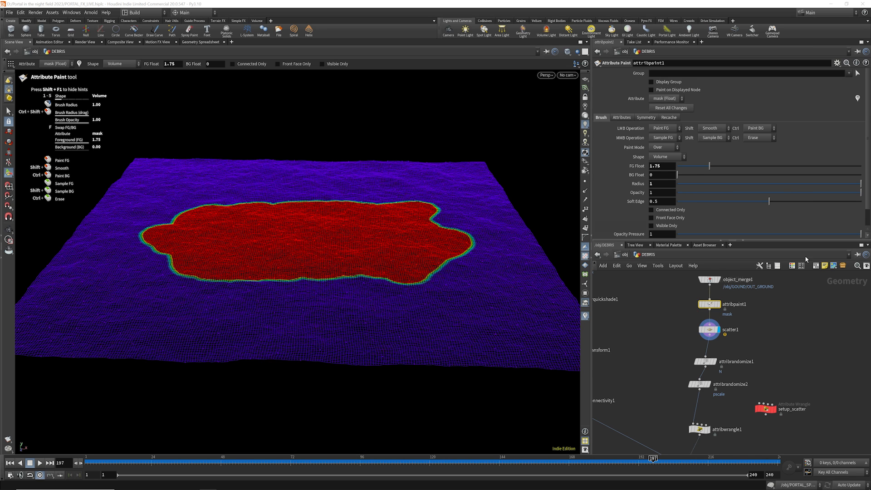
left_click(709, 329)
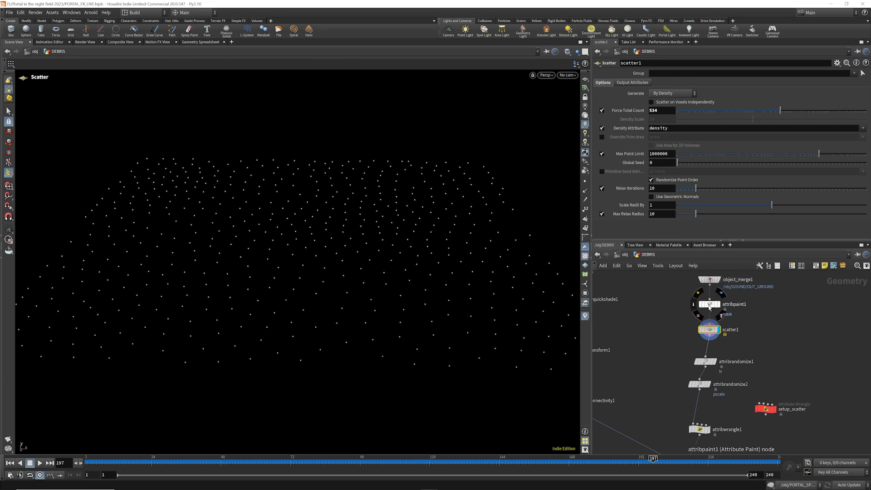
Open attribpaint1's painted Attribute Name for editing
left_click(709, 305)
left_click(665, 99)
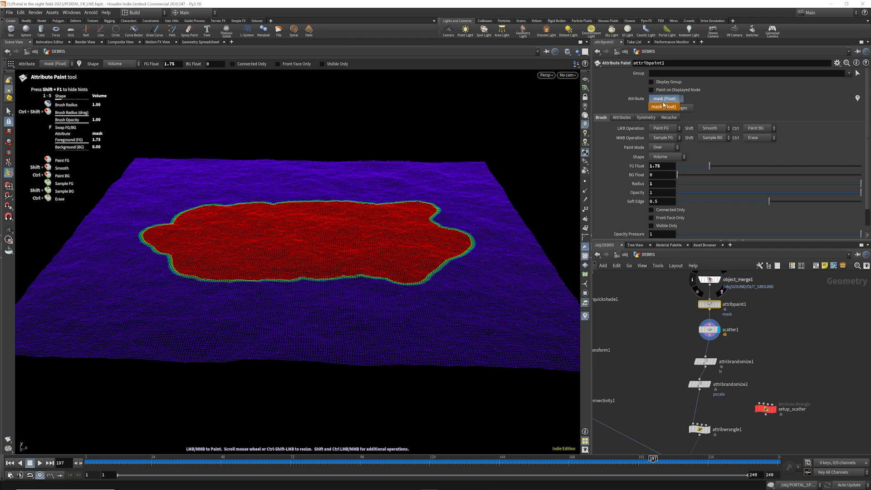
left_click(663, 105)
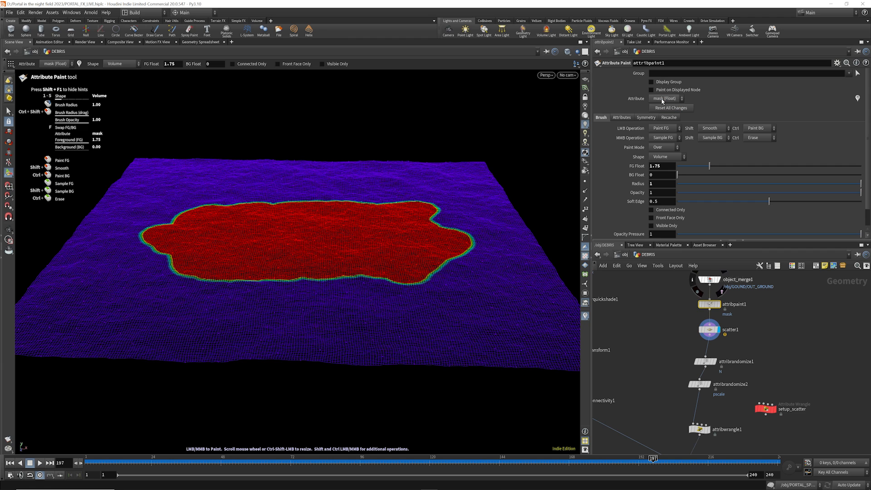
left_click(622, 117)
double_click(682, 141)
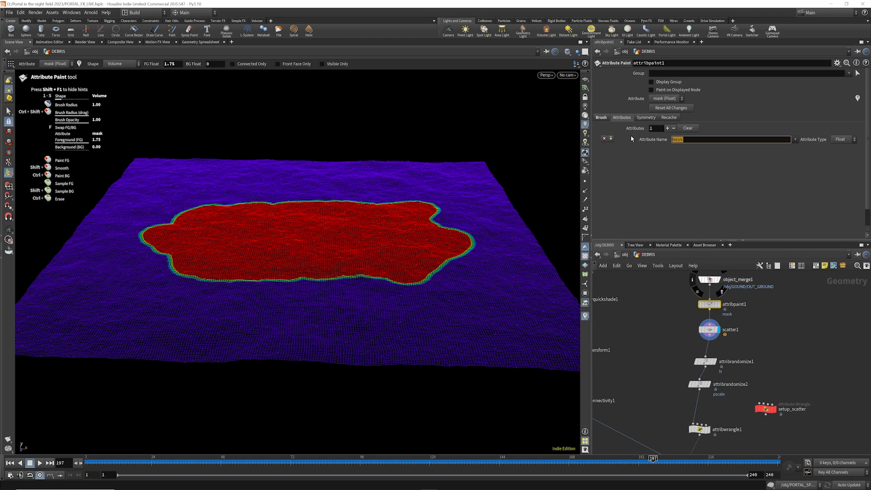
Rename the Attribute Paint node's painted attribute to density and recache its strokes
type("density")
key("Return")
left_click(668, 119)
left_click(704, 130)
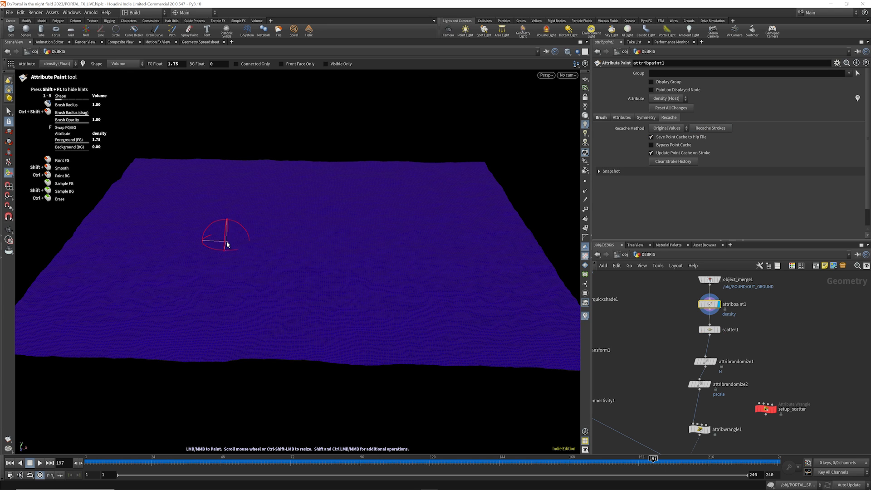
Paint a broad density patch over the middle of the ground, and select the scatter1 node
mouse_move(213, 236)
left_mouse_down()
mouse_move(225, 245)
mouse_move(324, 246)
mouse_move(276, 254)
mouse_move(363, 243)
mouse_move(276, 235)
mouse_move(361, 289)
mouse_move(181, 254)
left_mouse_up()
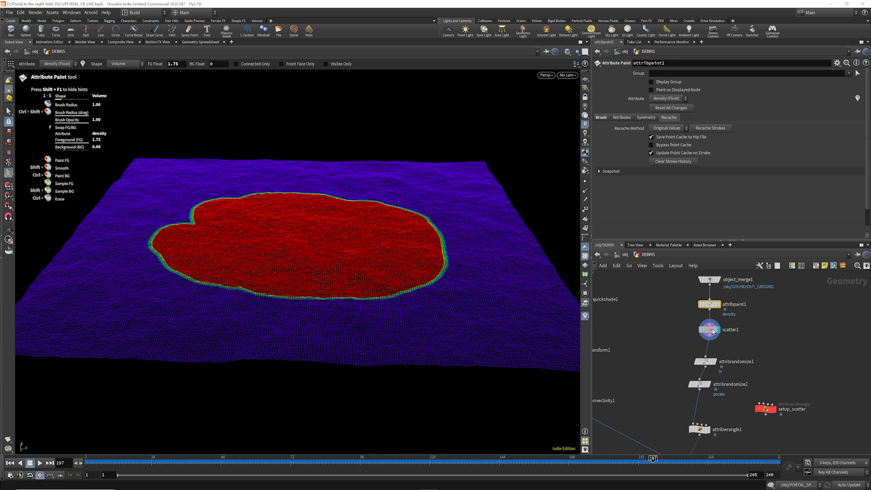
left_click(712, 328)
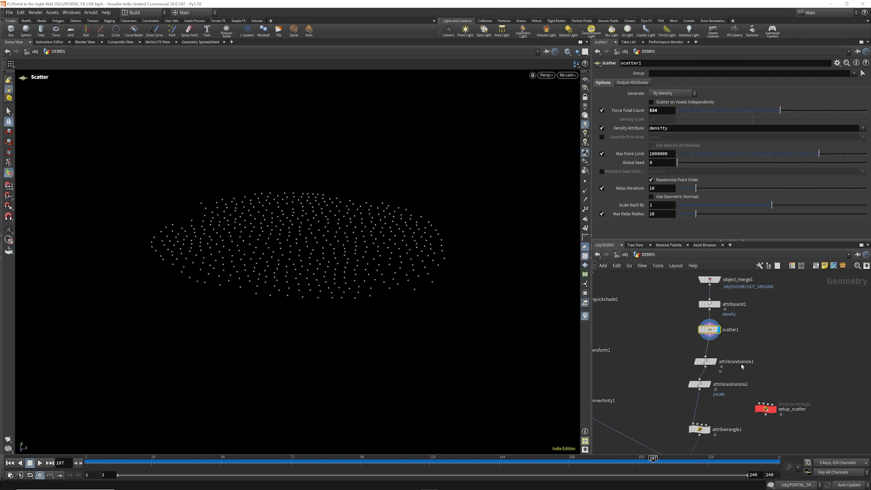
Make room above scatter1 and insert an Attribute Blur node between attribpaint1 and scatter1
left_click_drag(710, 329, 709, 343)
key("Tab")
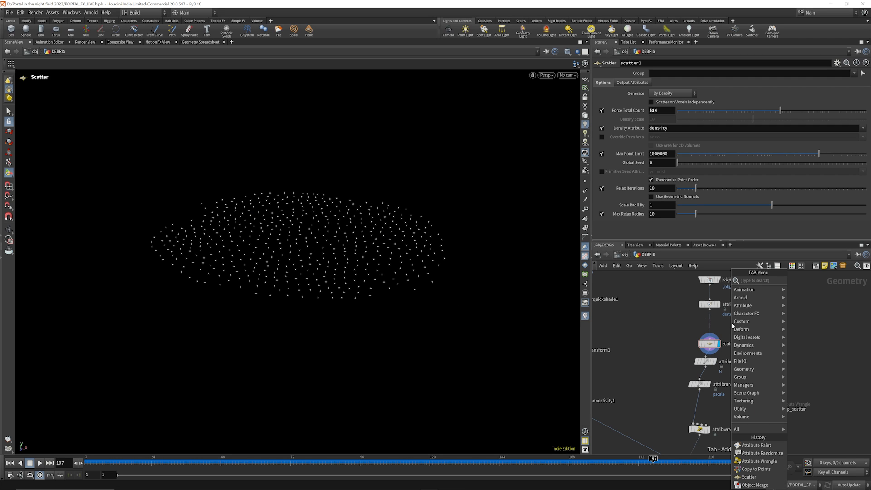
type("att")
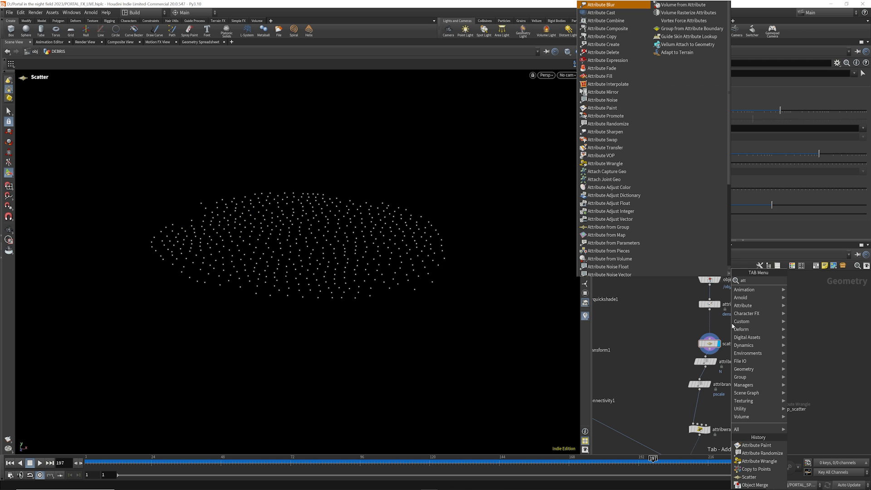
type(" b")
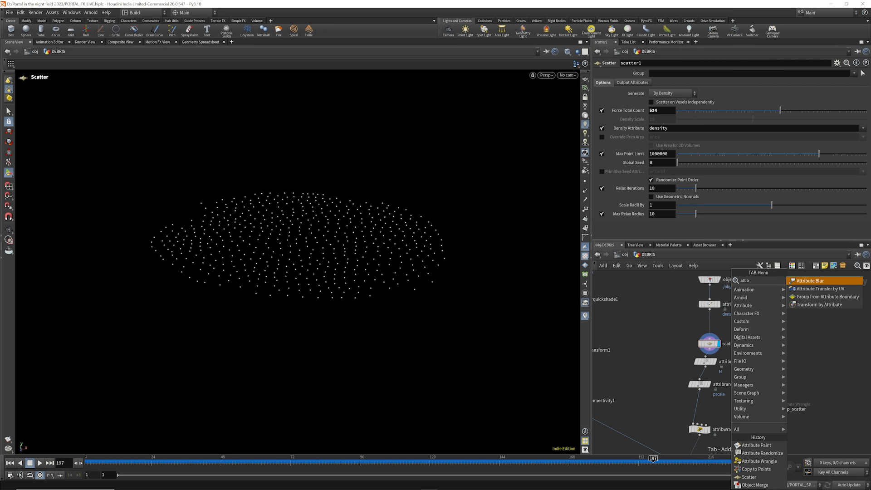
key("Return")
left_click(709, 326)
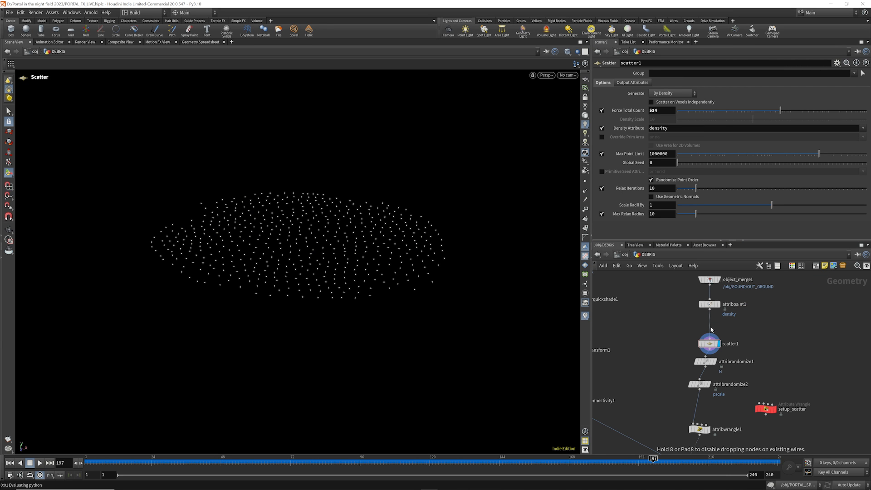
Set the Attribute Blur to act on density with 100 blurring iterations and a step size of 1
left_click(655, 103)
type("0")
key("Return")
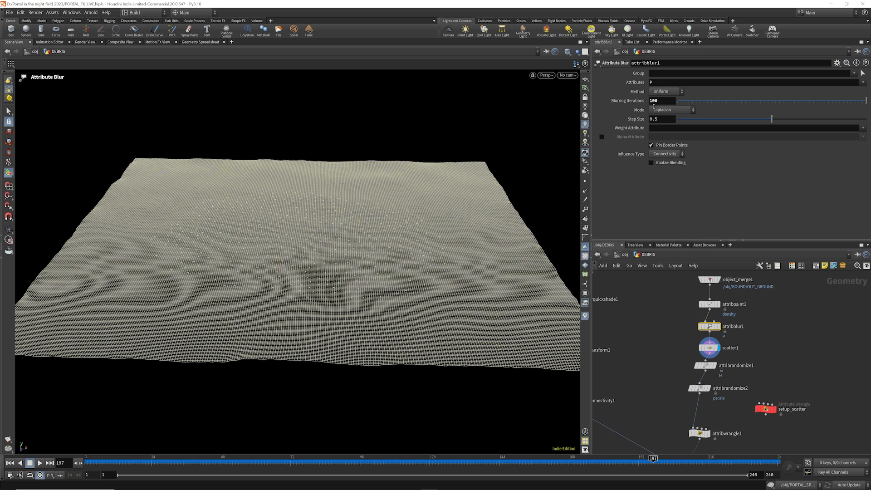
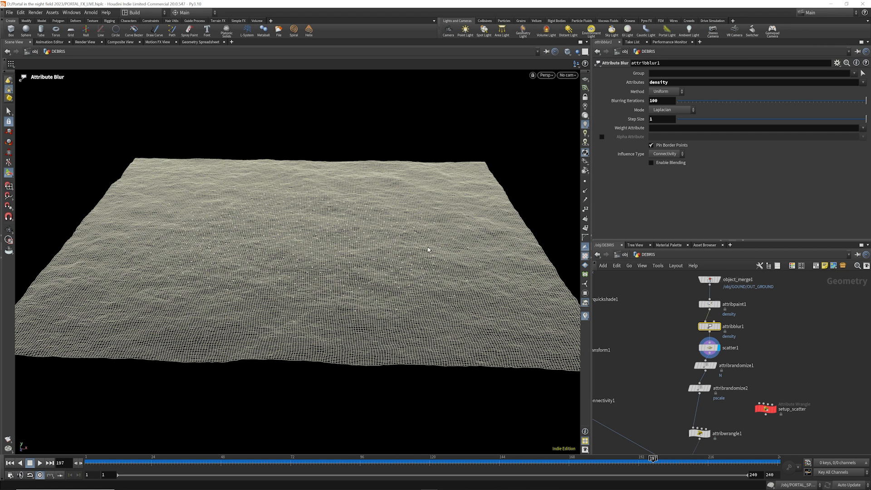
Display the Attribute Blur result and branch a Color node off attribblur1
left_click(718, 326)
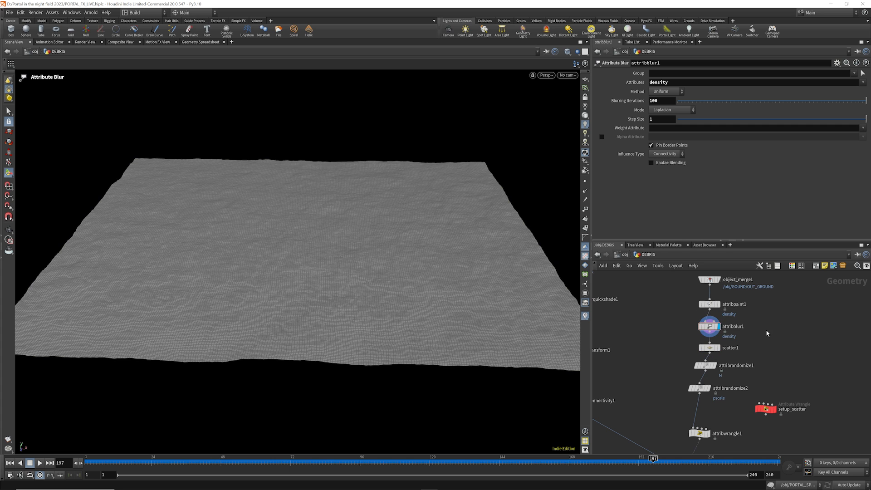
key("Tab")
type("col")
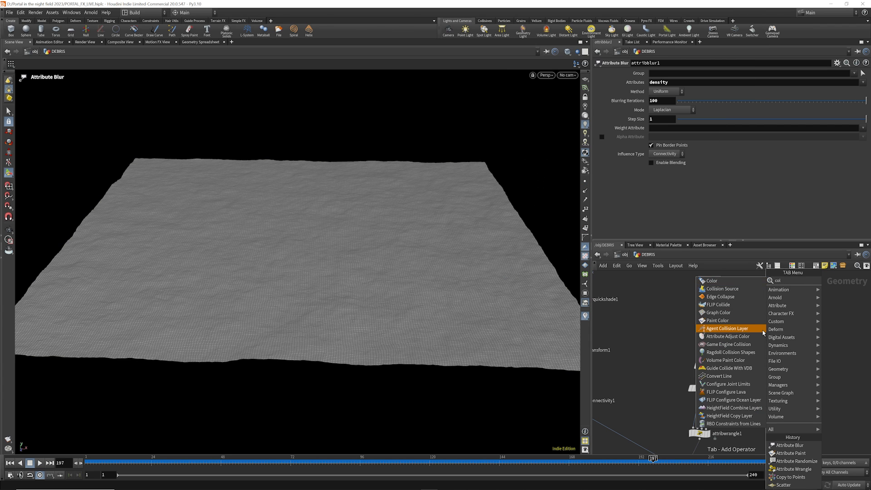
left_click(745, 281)
left_click(778, 323)
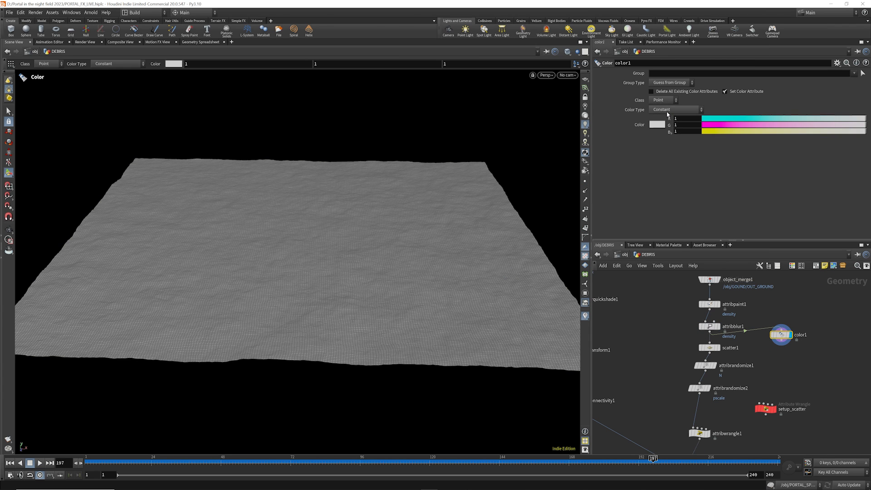
Set the Color node's type to Ramp from Attribute, driven by the density attribute
left_click(667, 110)
left_click(671, 141)
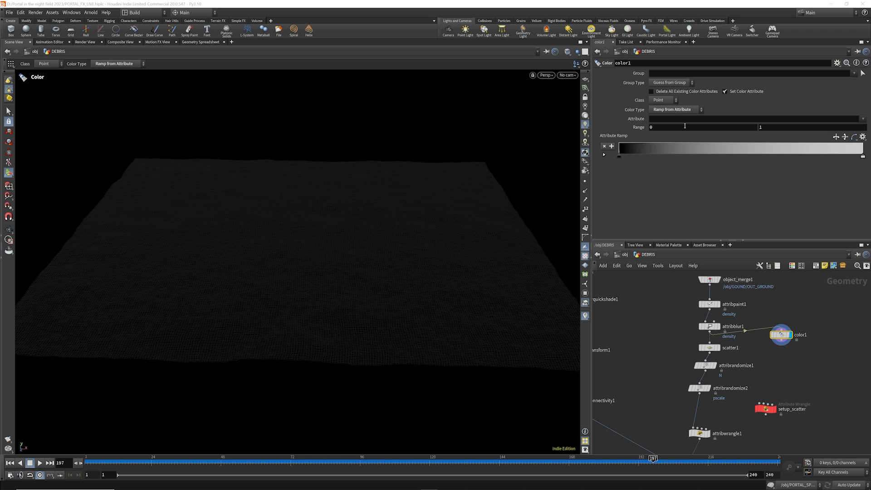
left_click(863, 119)
left_click(850, 131)
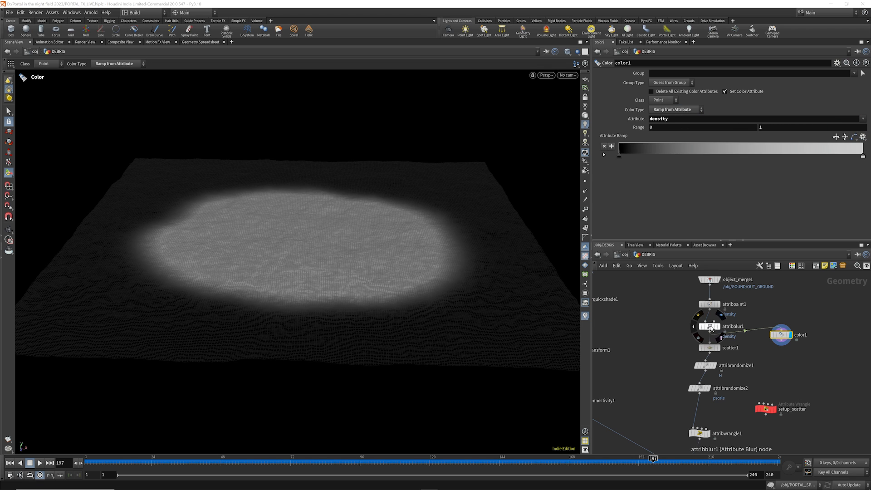
Toggle the bypass of attribblur1 to compare the painted density with and without blurring
left_click(699, 316)
left_click(699, 316)
left_click(699, 316)
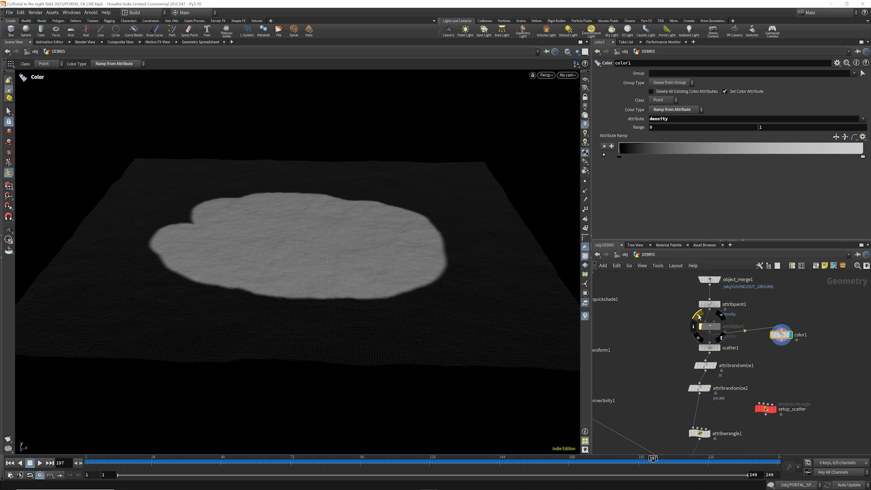
left_click(699, 316)
Set the Force Total Count of scatter1 to 4000
left_click(709, 348)
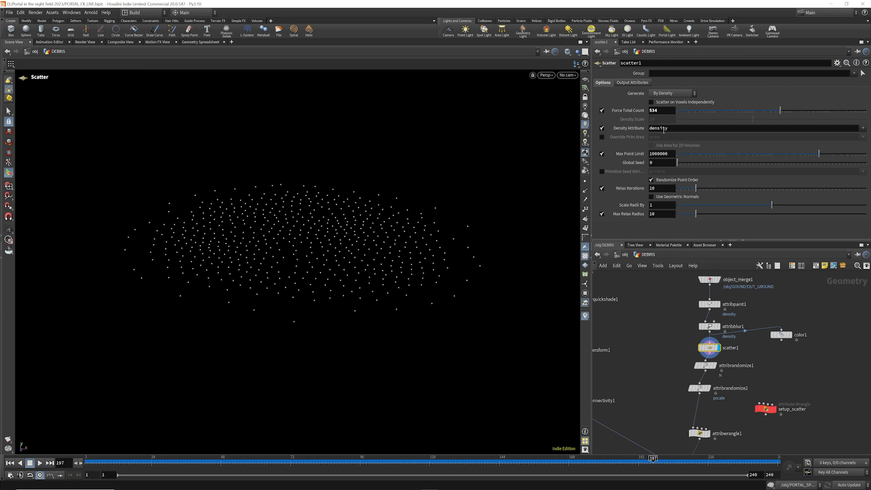
left_click(656, 110)
type("4000")
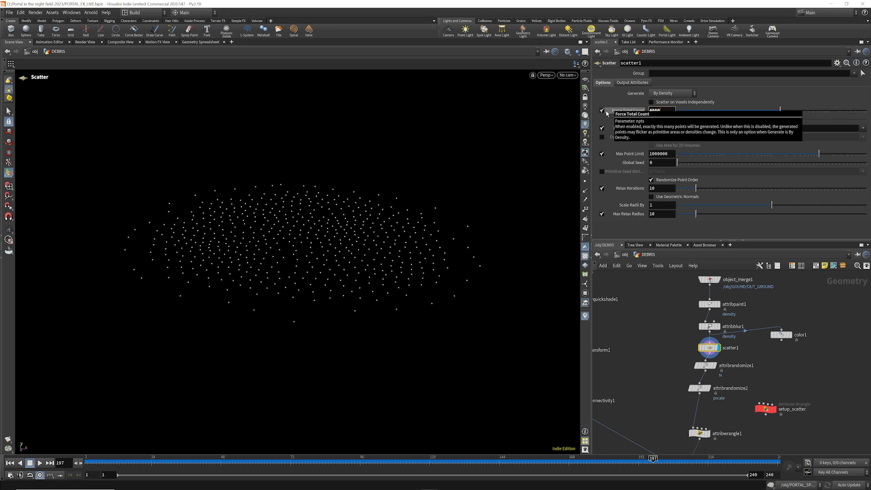
key("Return")
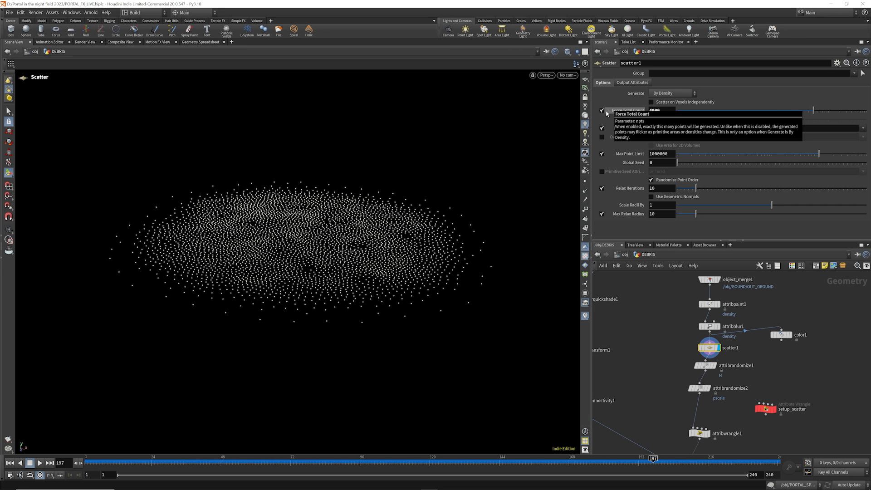
Move the red setup_scatter wrangle node away from the scatter chain
scroll(686, 345, "down", 4)
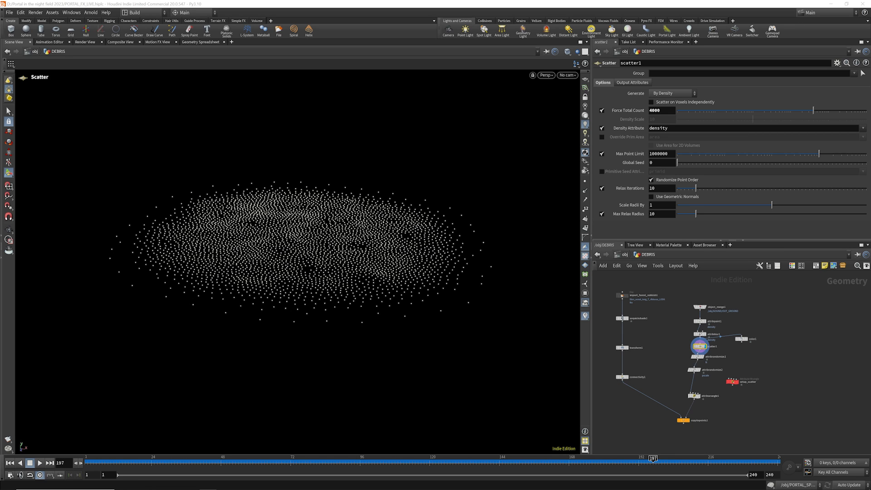
left_click_drag(732, 385, 816, 318)
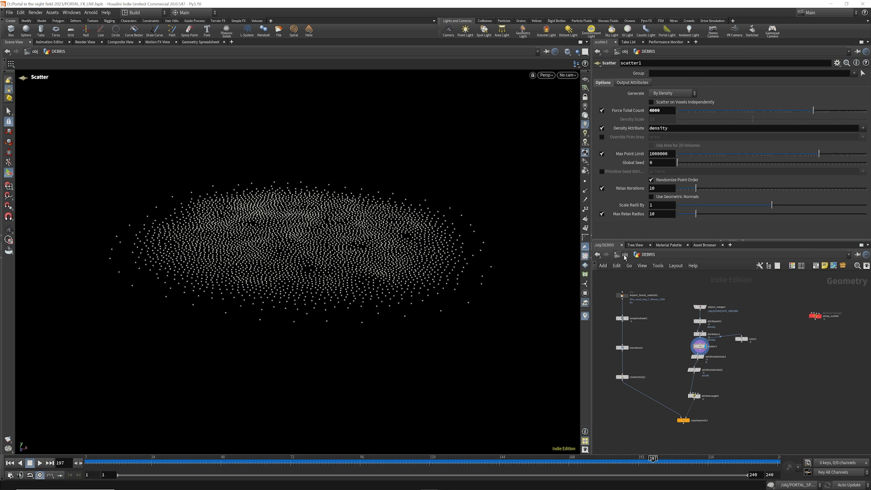
Copy the OUT_PARTICLES null inside the PORTAL network and return to the object level
left_click(624, 255)
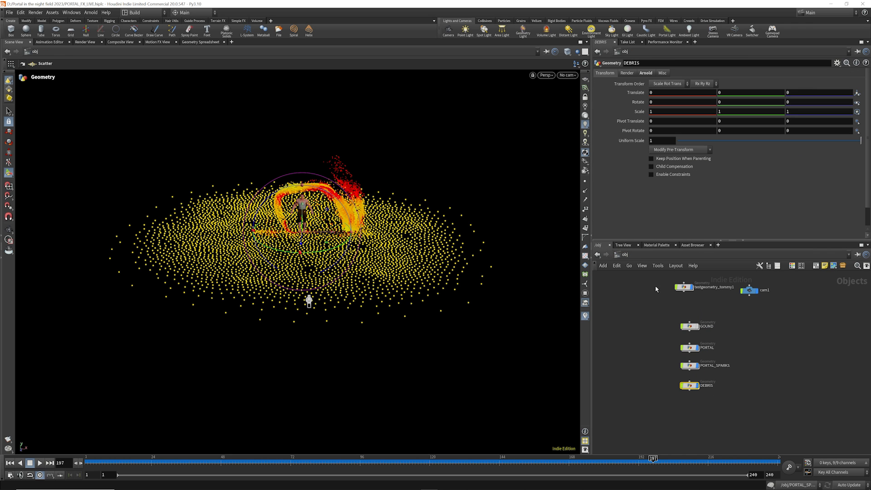
double_click(691, 347)
scroll(677, 436, "up", 3)
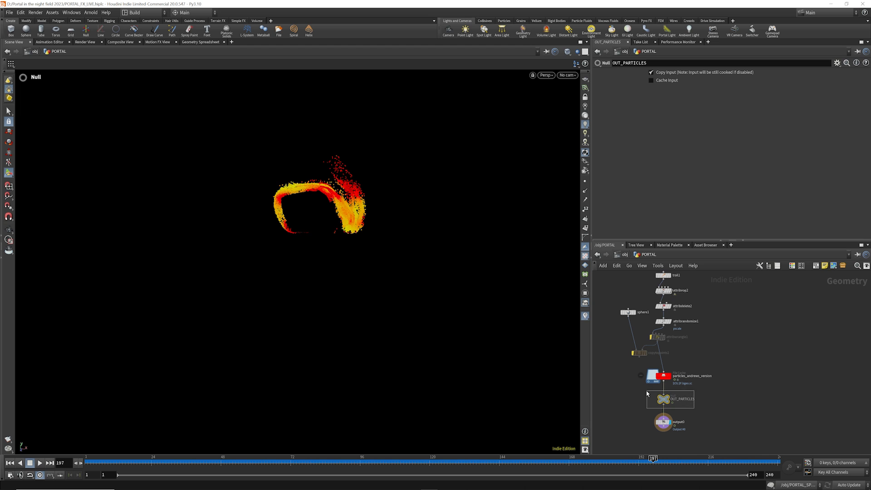
key("alt+c")
left_click(624, 255)
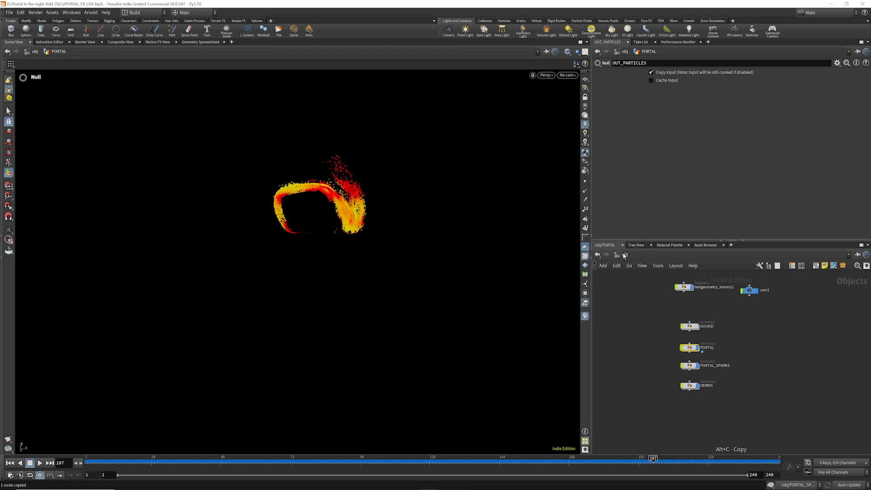
Add an Object Merge node in the DEBRIS network that references /obj/PORTAL/OUT_PARTICLES
double_click(690, 385)
scroll(748, 349, "up", 2)
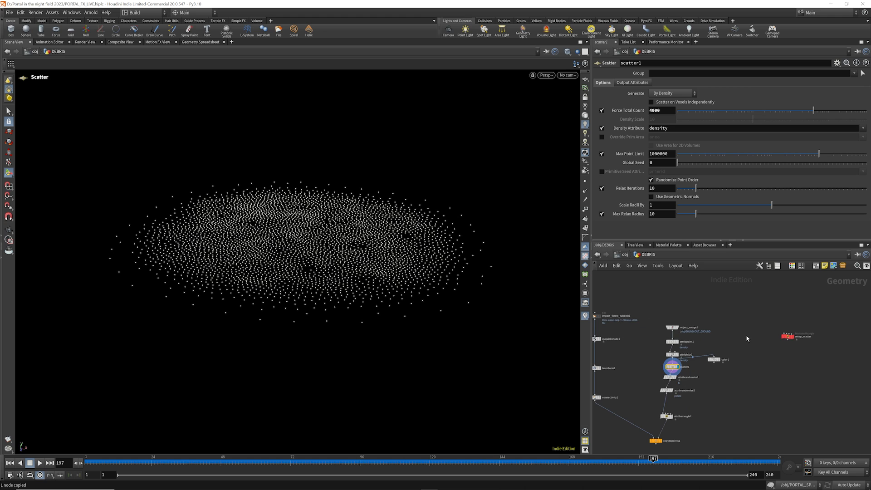
key("Tab")
type("obj")
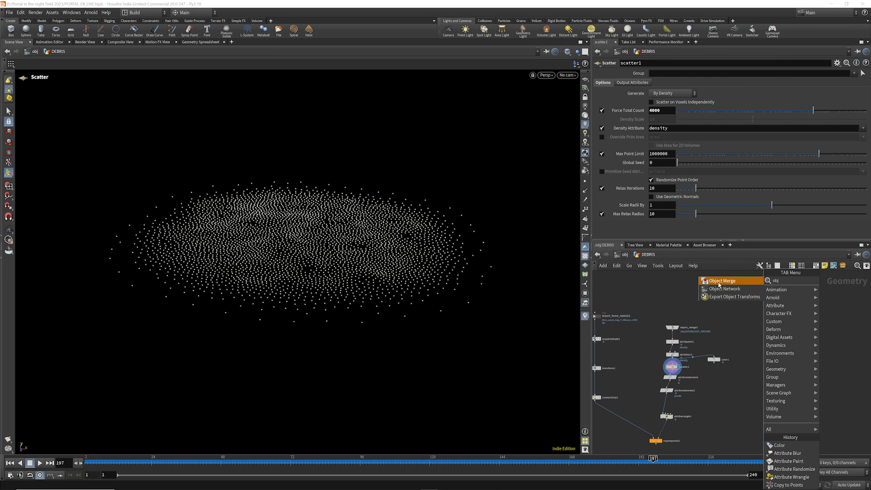
key("Return")
left_click(755, 354)
left_click(690, 93)
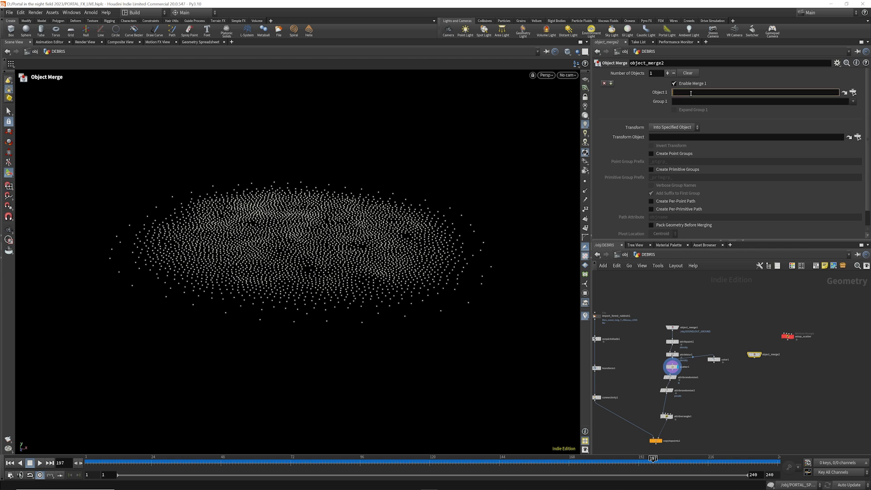
type("/obj/PORTAL/OUT_PARTICLES")
key("Return")
Template the merged portal particles over the scattered points and scrub the timeline to frame 84
scroll(766, 365, "up", 4)
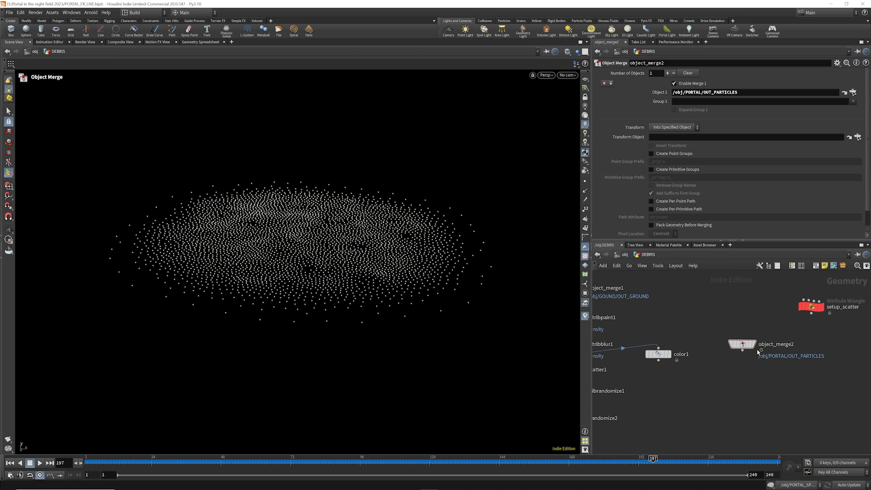
left_click(389, 462)
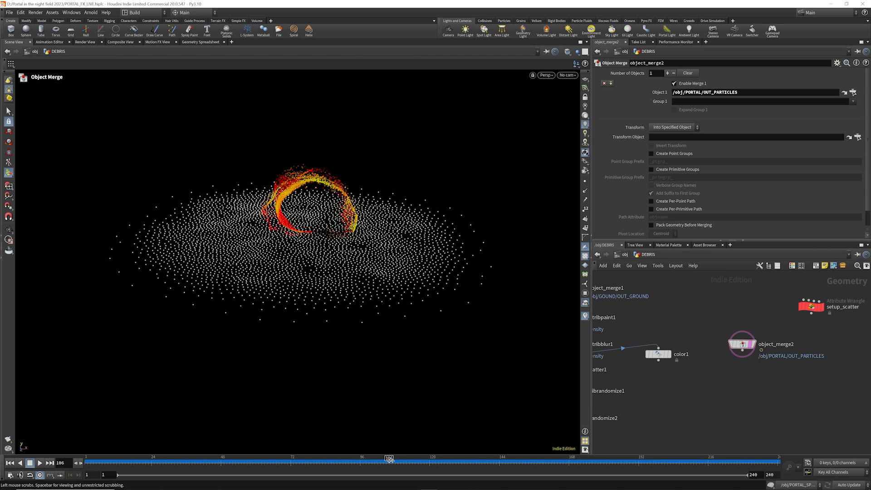
left_click_drag(347, 464, 325, 463)
Add a Time Shift node beneath object_merge2
key("Tab")
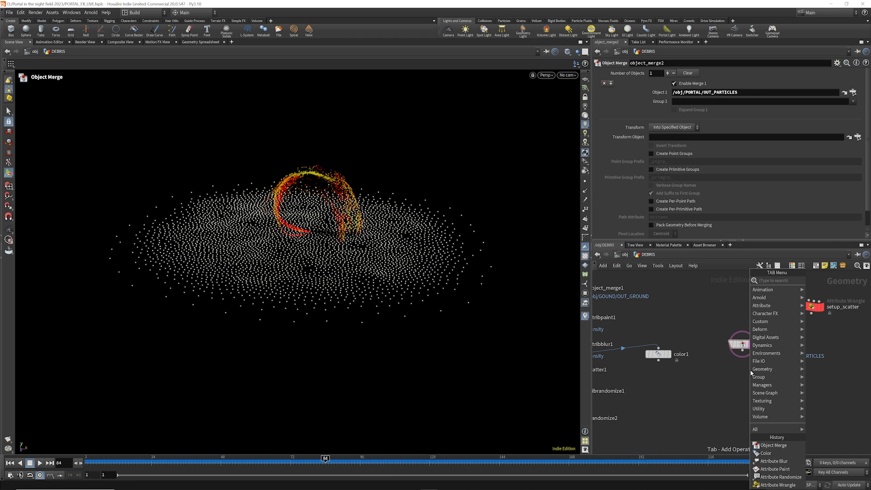
type("time")
key("Down")
key("Return")
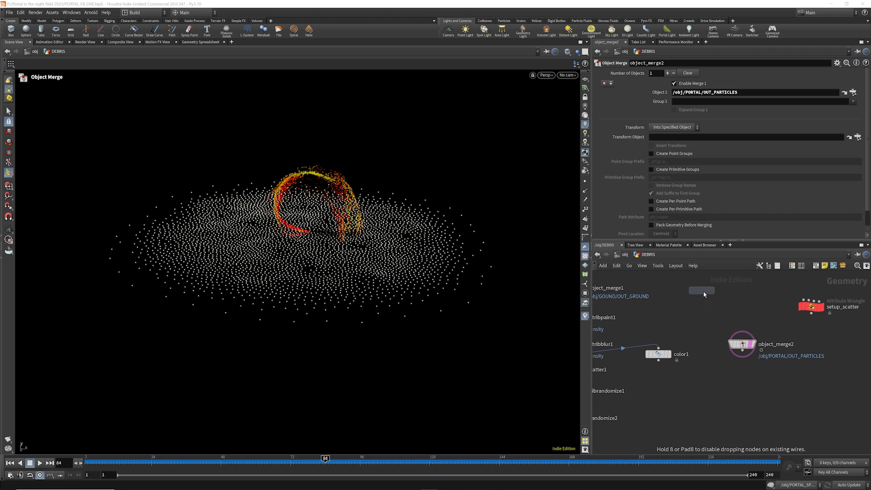
left_click(741, 387)
Delete the frame channel on the Time Shift, connect object_merge2 into it, and display it
right_click(637, 83)
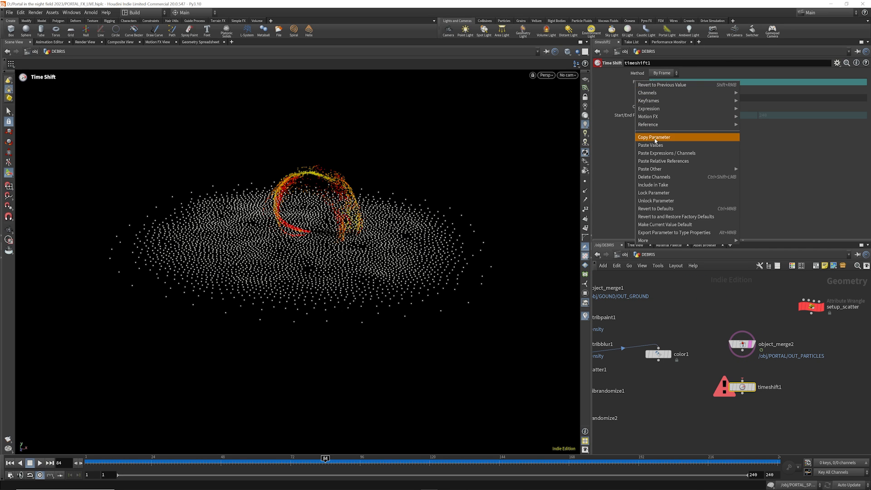
left_click(655, 179)
left_click_drag(742, 361, 742, 381)
left_click(752, 386)
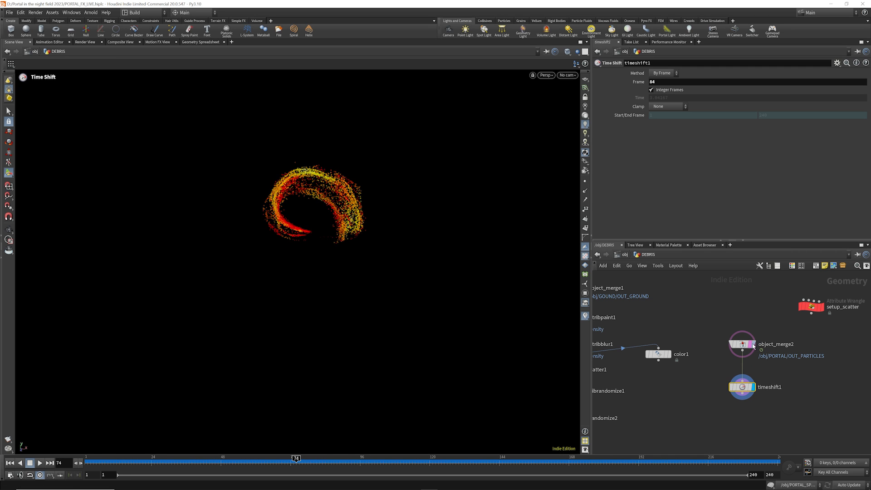
Set the Time Shift's frozen frame to 60
double_click(664, 82)
type("60")
key("Return")
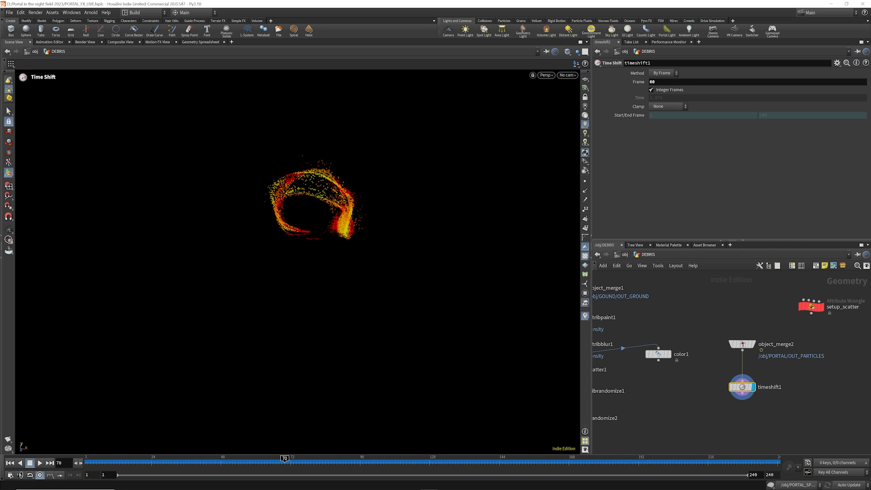
Add an Attribute Create node beneath timeshift1 in the portal particle branch
key("h")
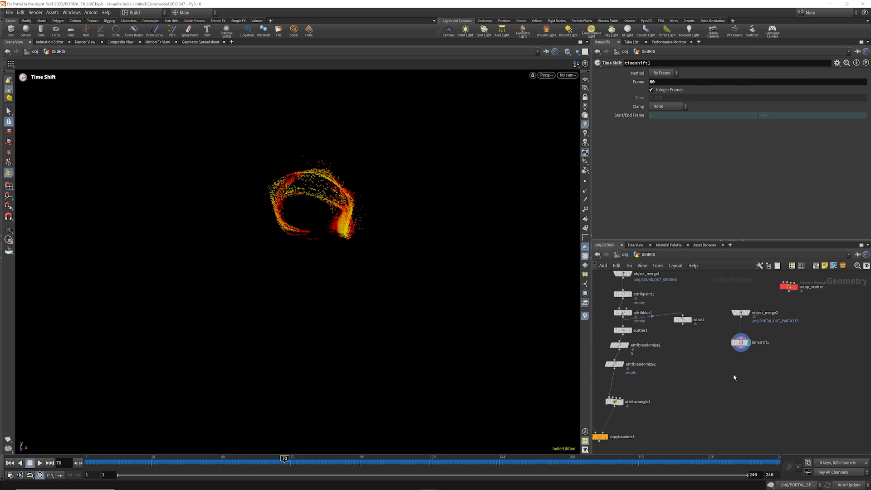
key("Tab")
type("att")
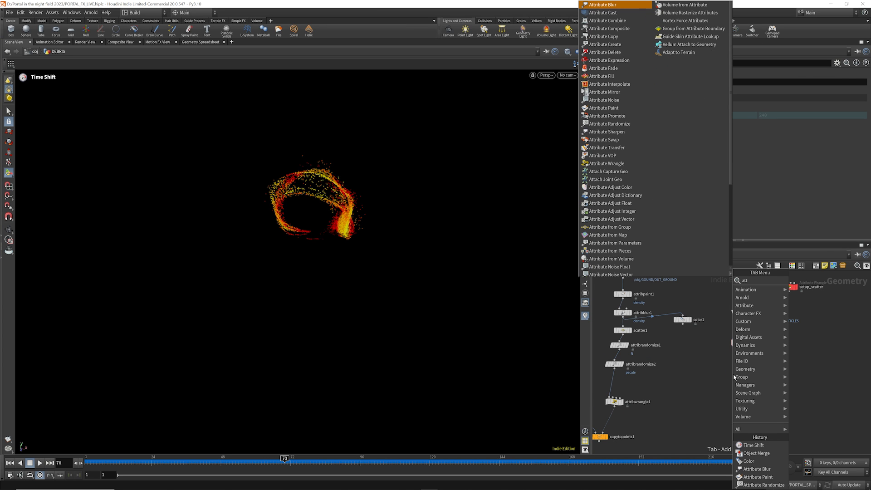
type(" cre")
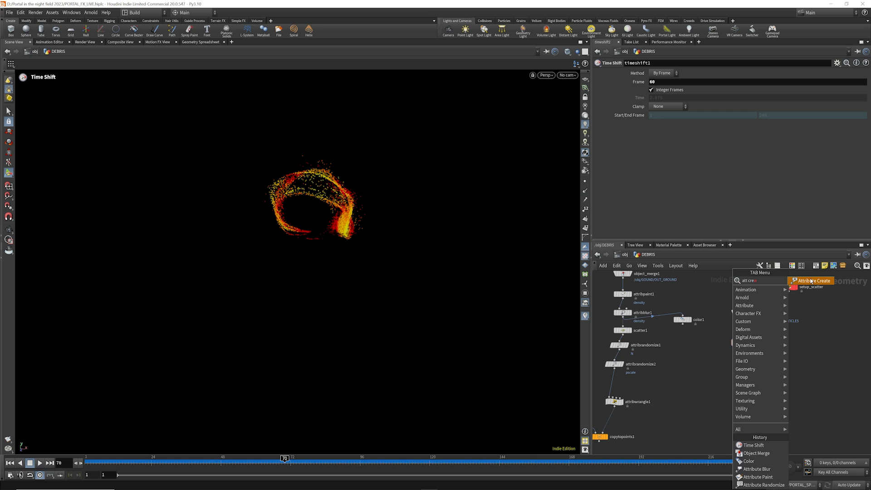
left_click(810, 281)
left_click(737, 363)
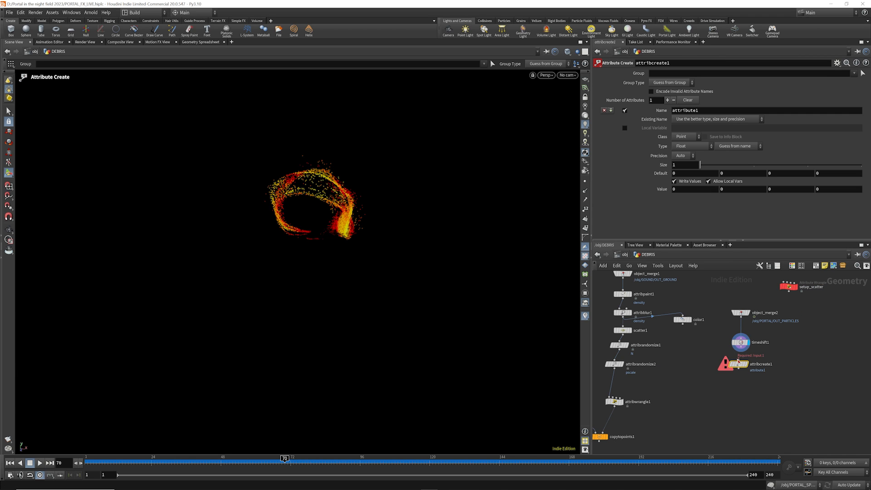
Define the created point attribute as an integer named active, with timeshift1 feeding the displayed node
double_click(705, 110)
type("a")
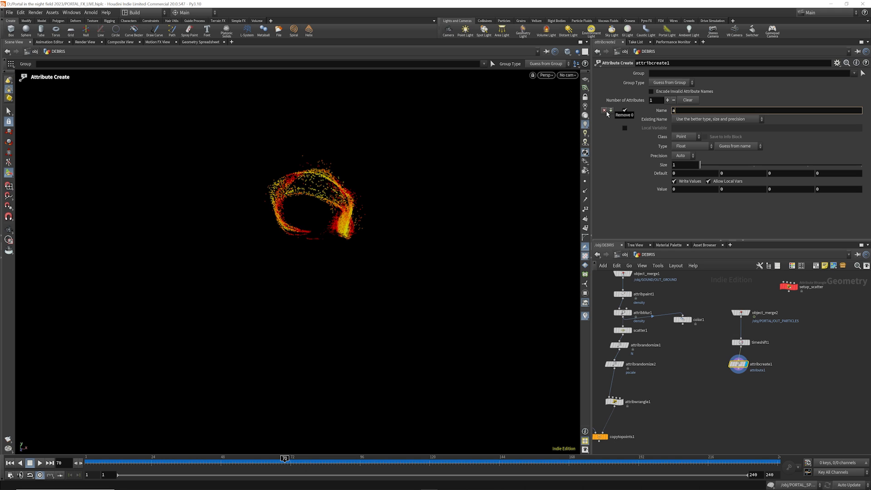
type("ctive")
key("Return")
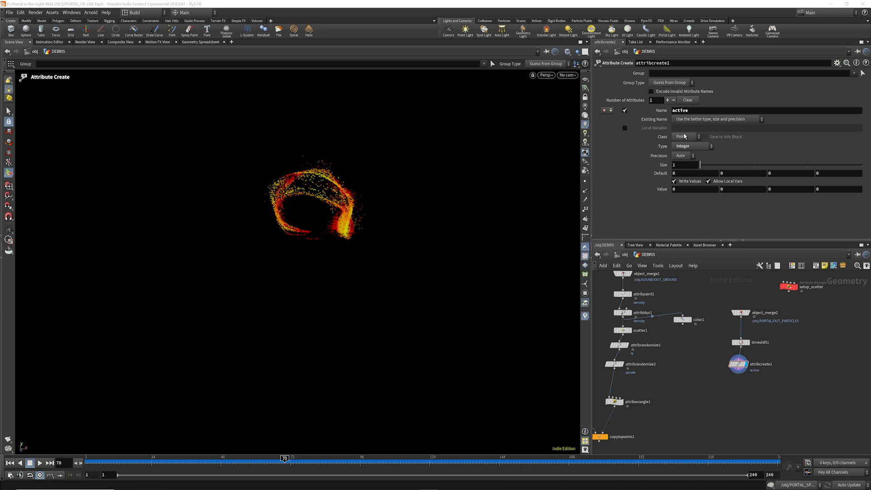
Duplicate attribcreate1 into the scatter chain between attribrandomize2 and attribwrangle1, and set the original's active value to 1
left_click_drag(738, 364, 736, 367)
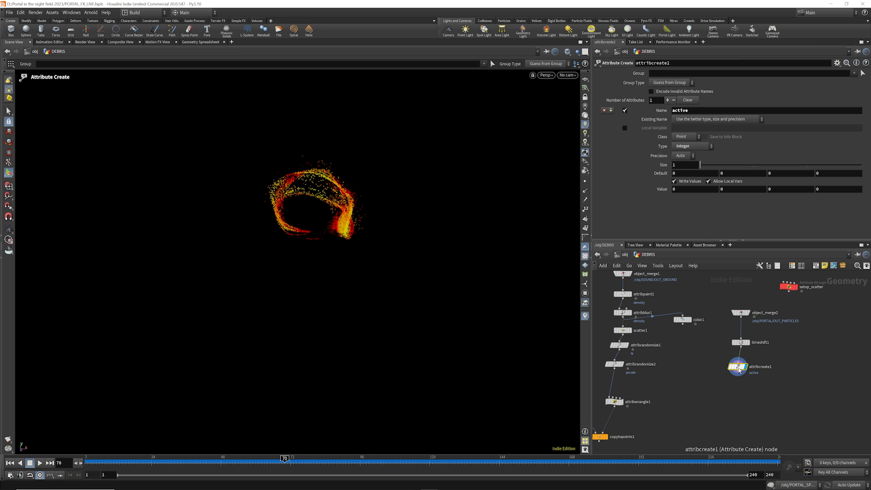
left_click_drag(738, 370, 613, 385, "alt")
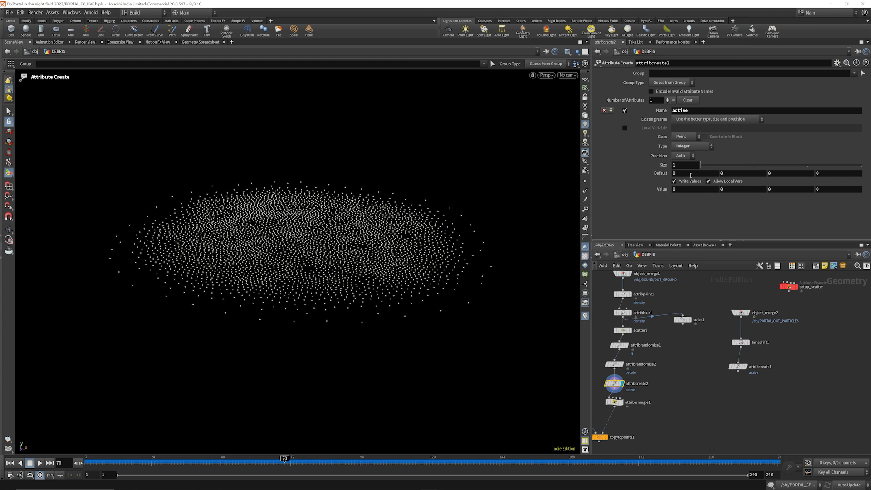
left_click(737, 367)
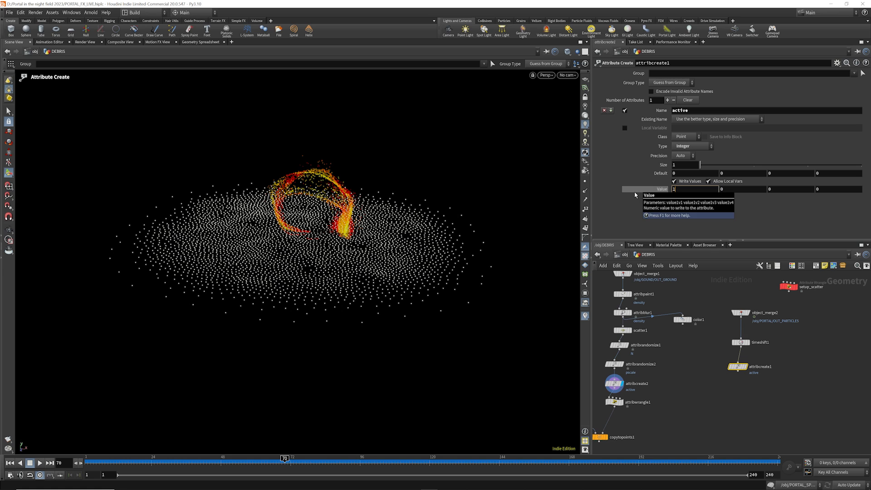
type("1")
key("Return")
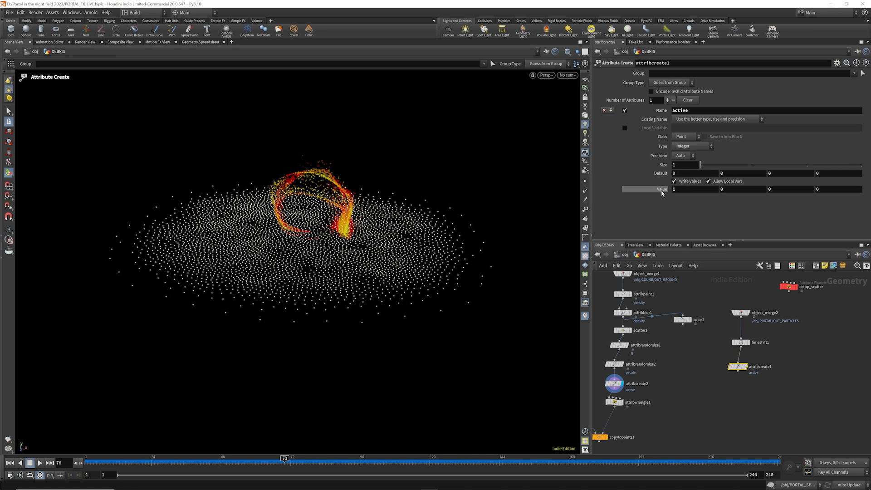
Insert and display an Attribute Transfer node between attribcreate2 and attribwrangle1, with attribcreate1 as its second input
left_click(615, 384)
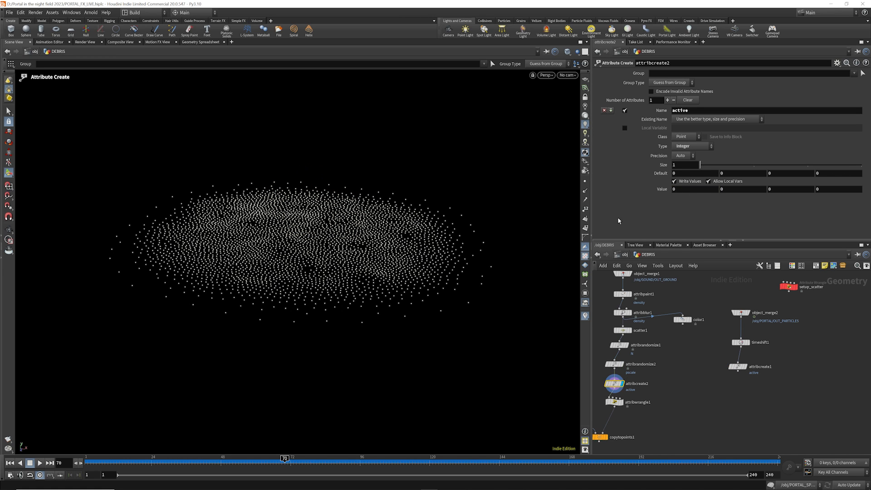
left_click_drag(616, 402, 616, 410)
left_click_drag(614, 384, 614, 383)
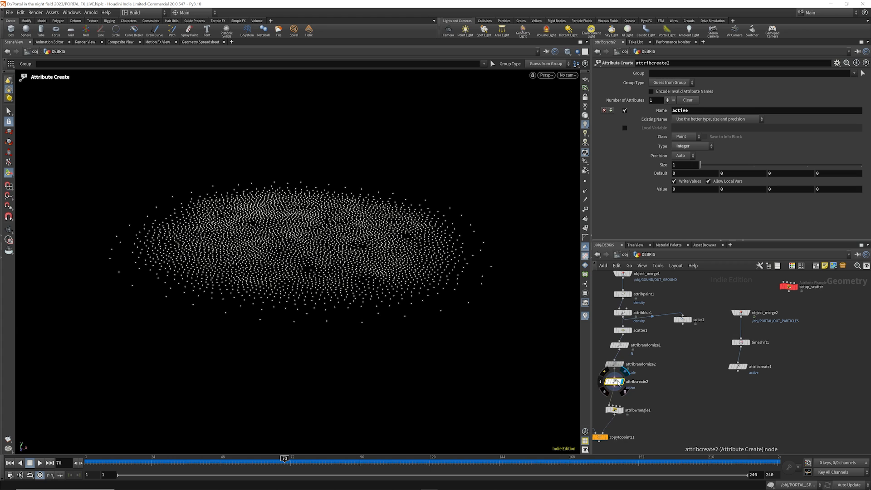
left_click(678, 392)
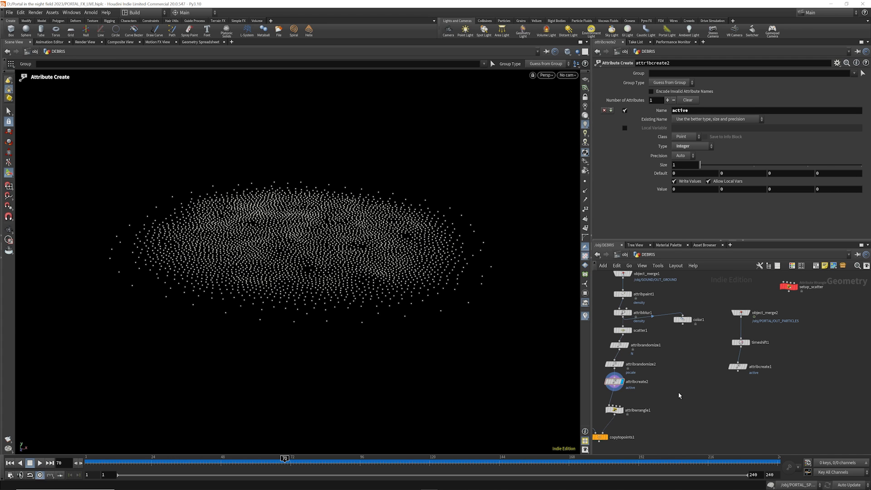
key("Tab")
type("att")
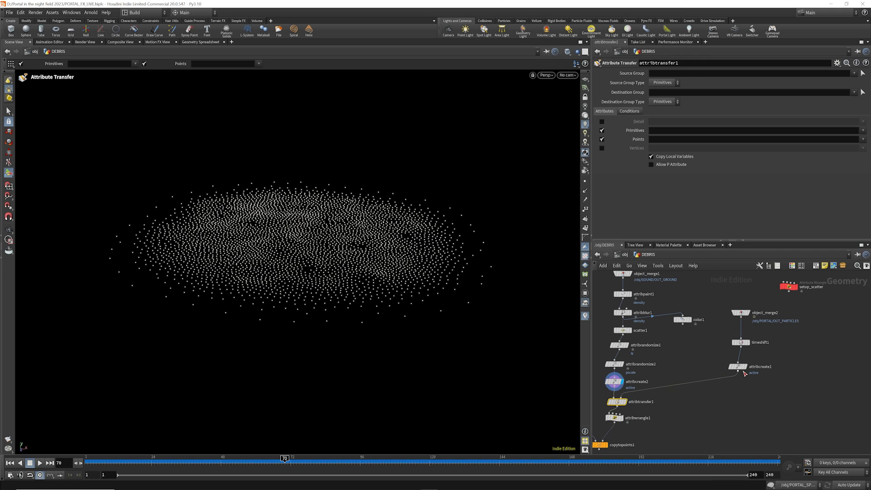
left_click(623, 401)
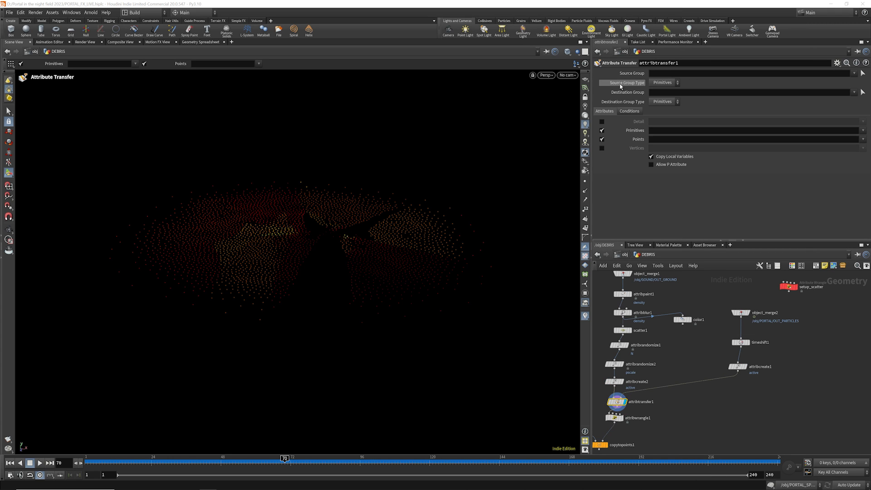
Disable primitive attributes on attribtransfer1 and limit its point attributes to active
left_click(601, 130)
left_click(661, 140)
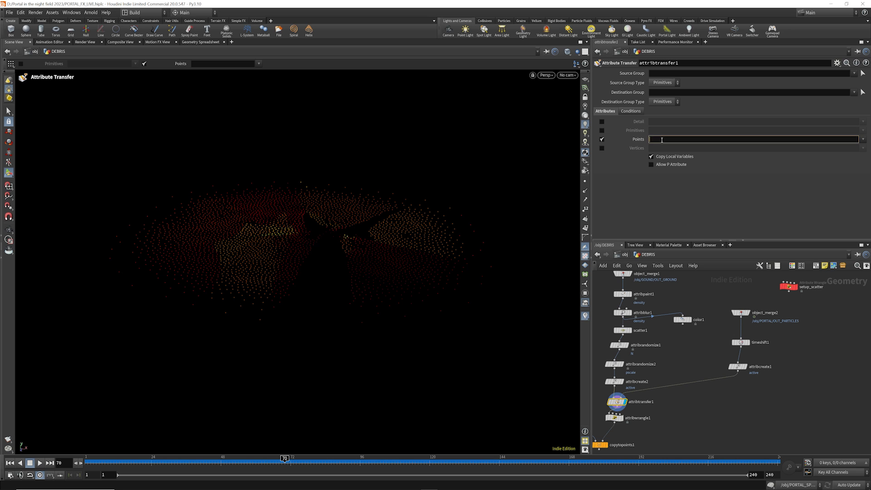
type("active")
key("Return")
Branch a Color node off attribtransfer1 and display it
key("Tab")
type("col")
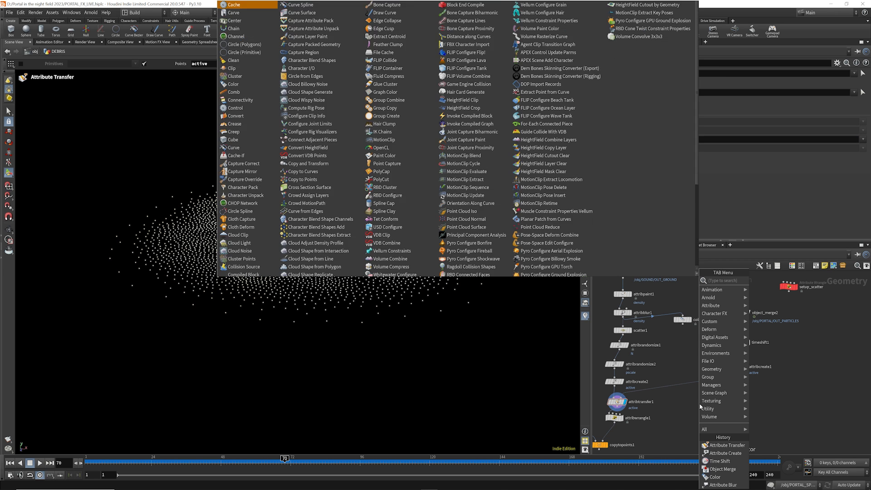
left_click(773, 285)
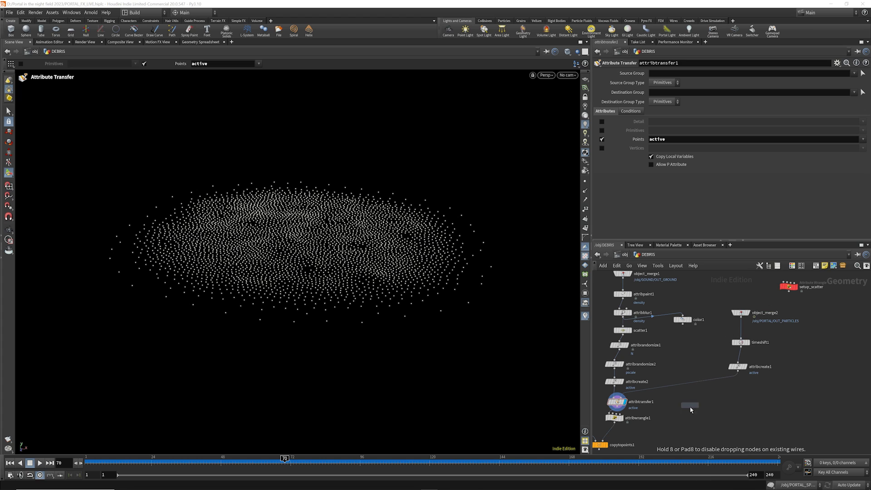
left_click(689, 420)
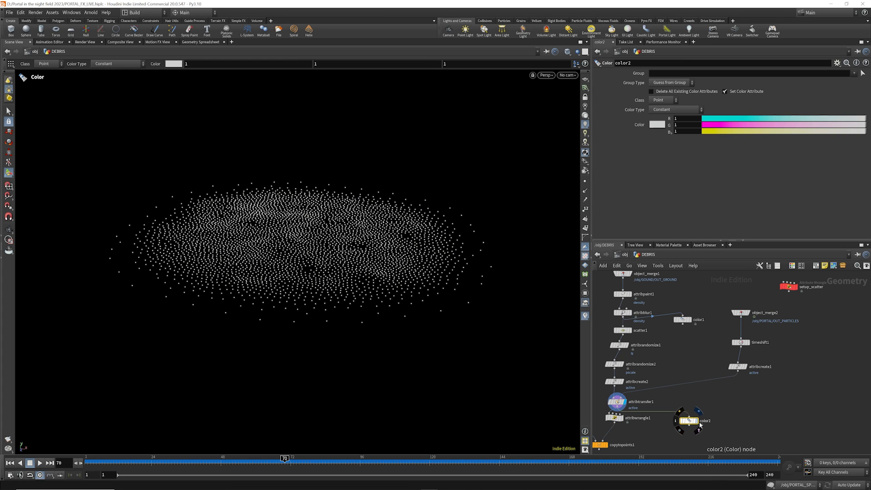
left_click(697, 411)
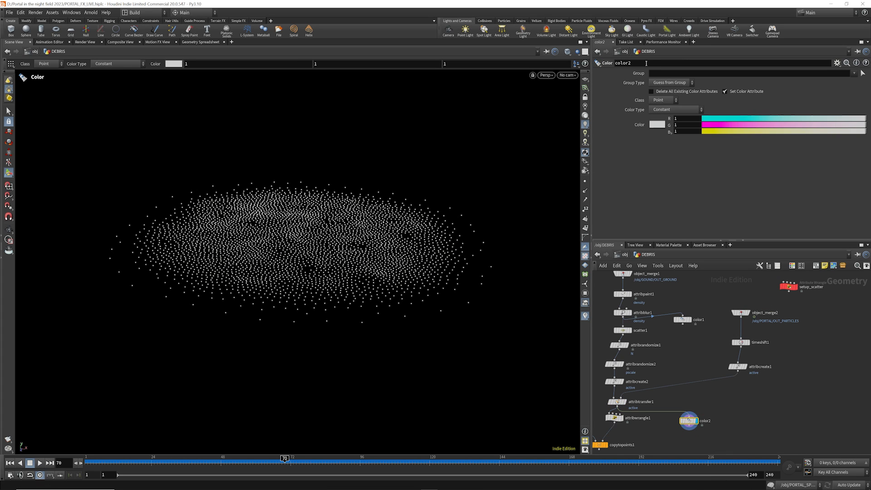
Set color2's color type to Ramp from Attribute, driven by the active attribute
left_click(665, 111)
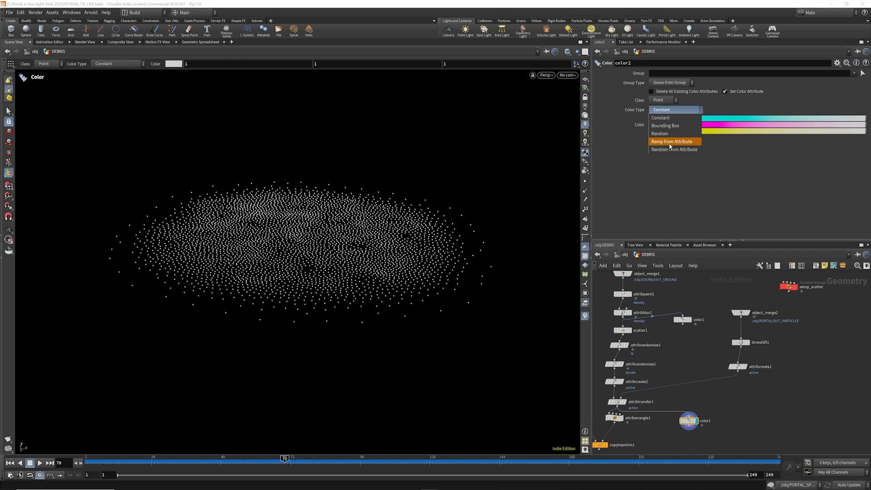
left_click(672, 144)
left_click(671, 120)
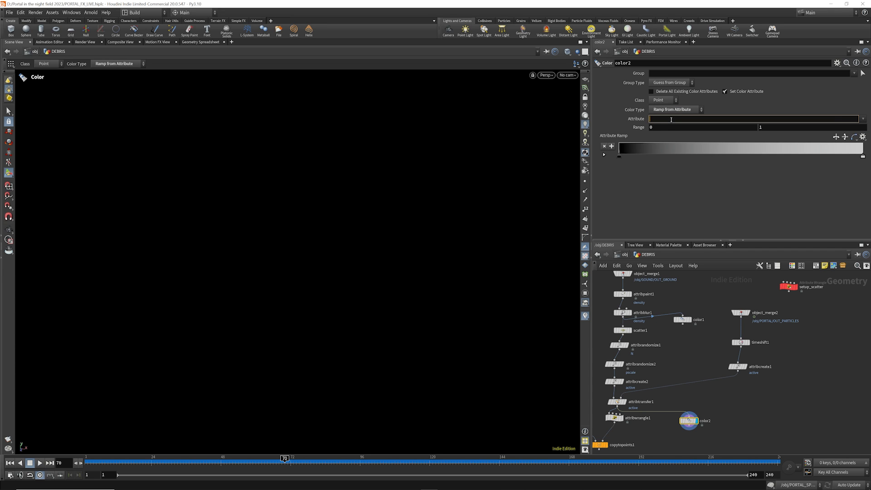
left_click(863, 119)
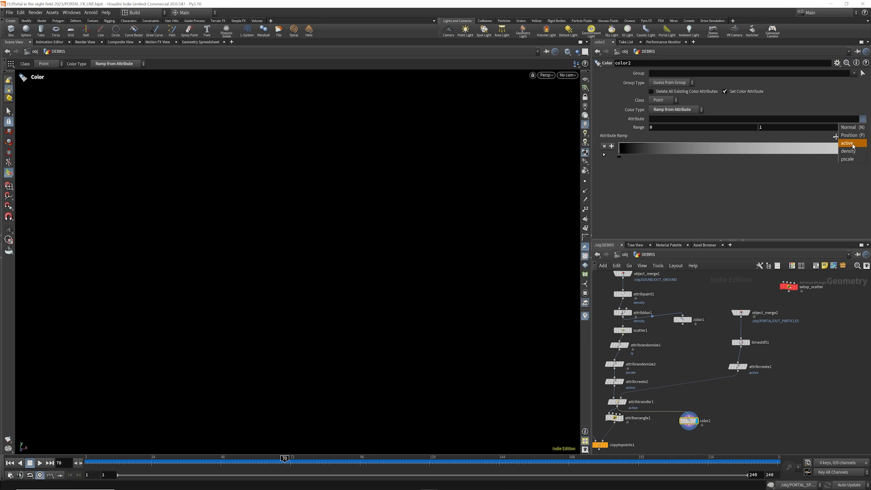
left_click(851, 144)
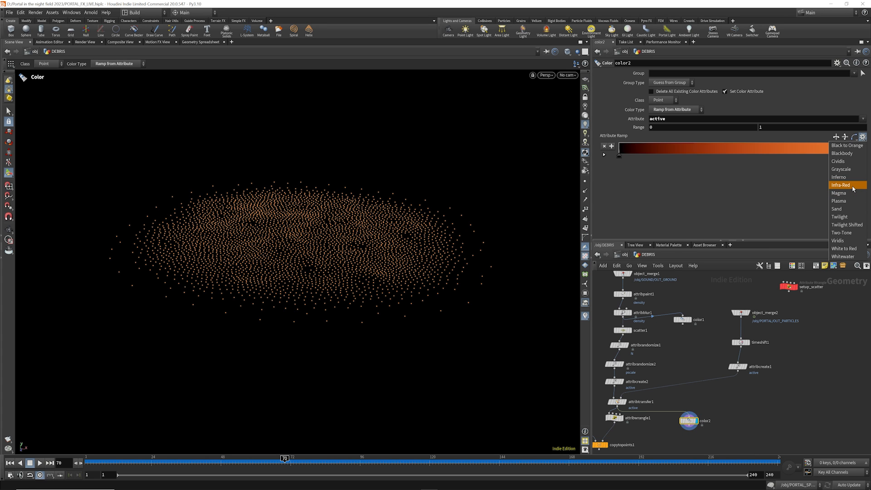
Apply the Infra-Red preset to color2's ramp with only its end colors kept, and enable Delete All Existing Color Attributes
left_click(852, 186)
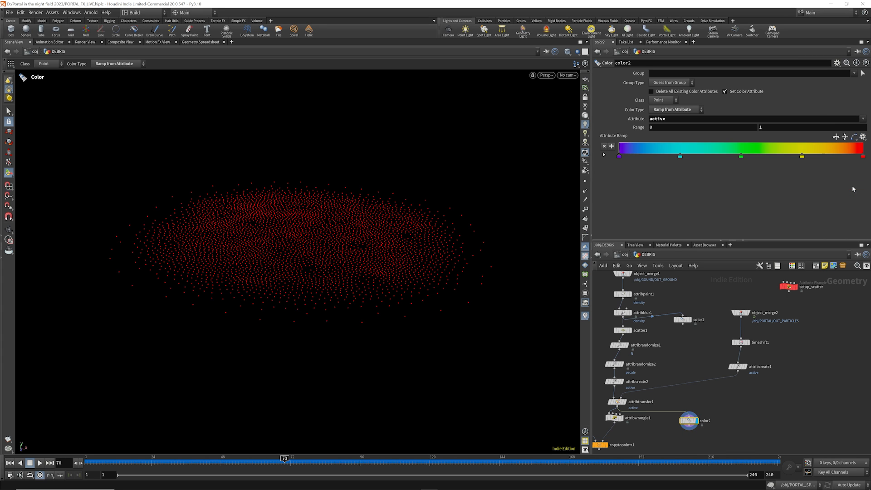
key("Delete")
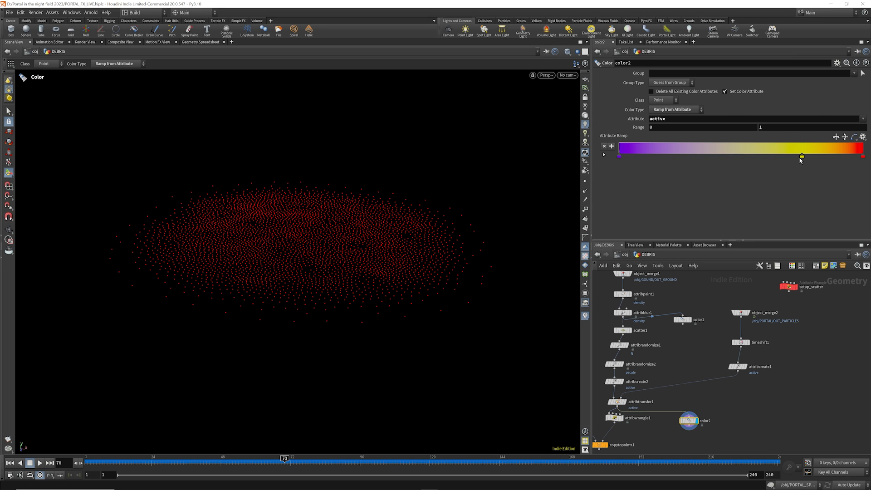
key("Delete")
left_click(651, 91)
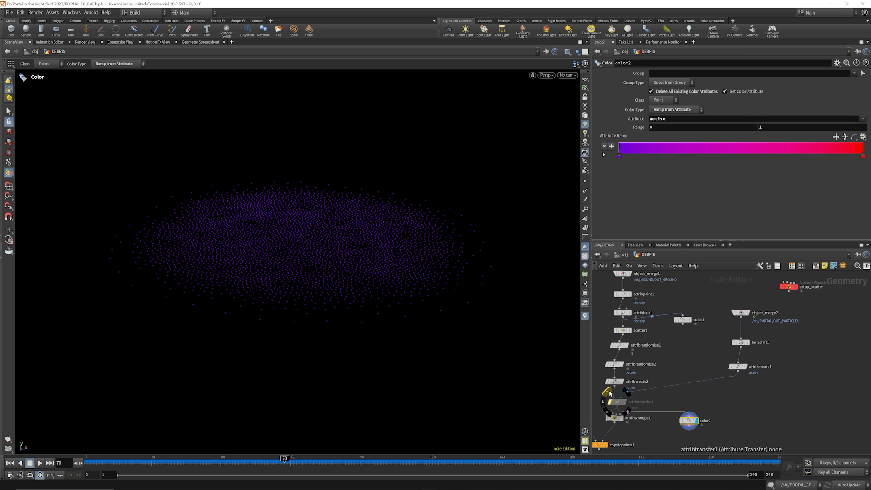
Toggle the bypass on attribtransfer1 to compare the point colors with and without the transfer
left_click(608, 392)
left_click(608, 392)
left_click(608, 392)
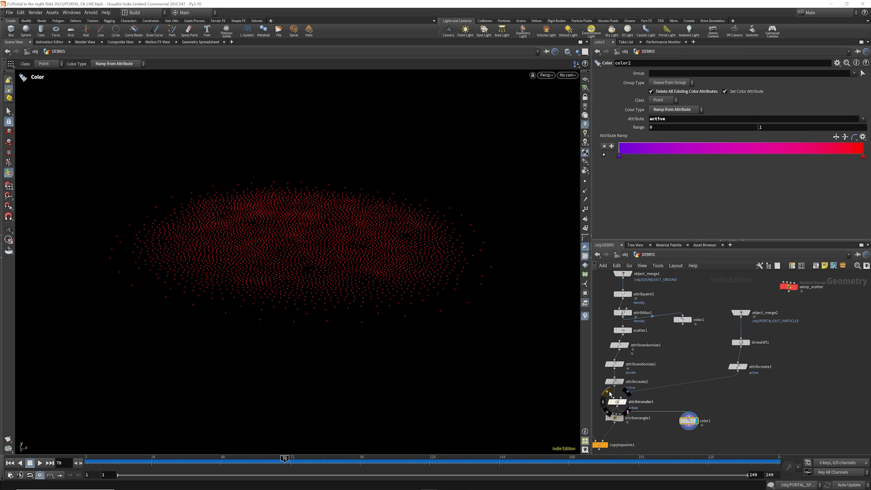
left_click(608, 392)
Lower attribtransfer1's distance threshold to about 0.94, checking the active area through color2
left_click(618, 402)
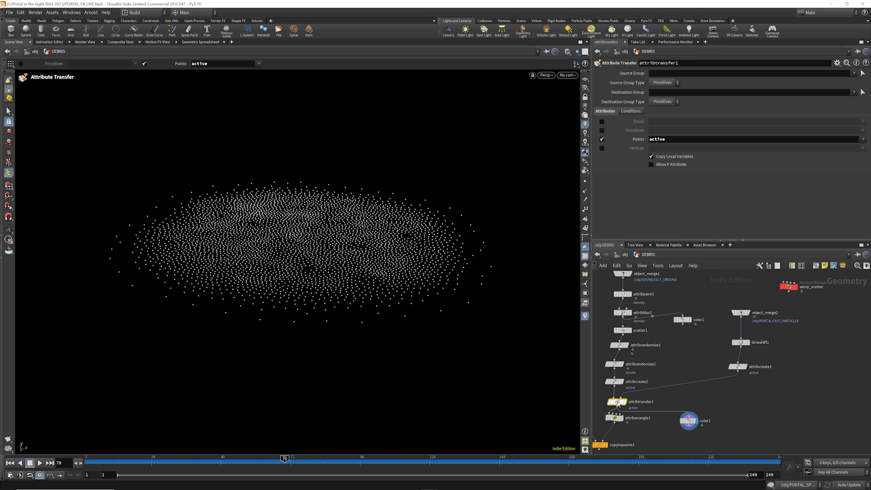
left_click(636, 112)
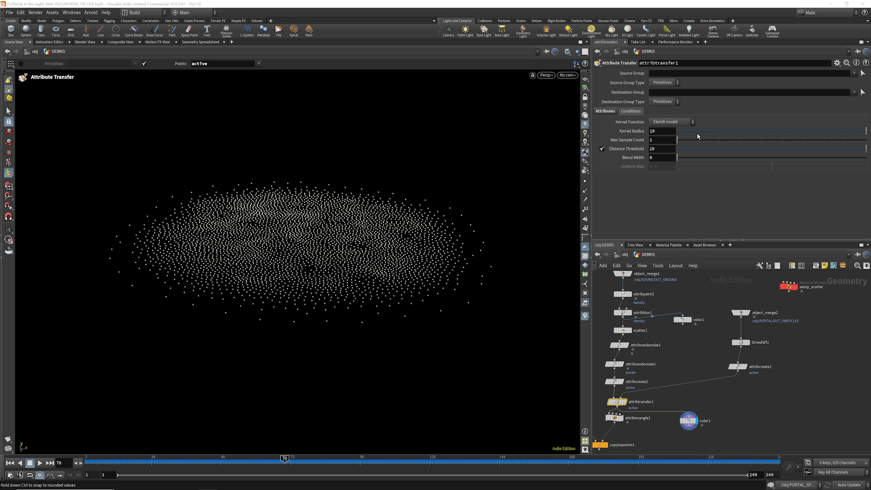
left_click_drag(794, 150, 785, 150)
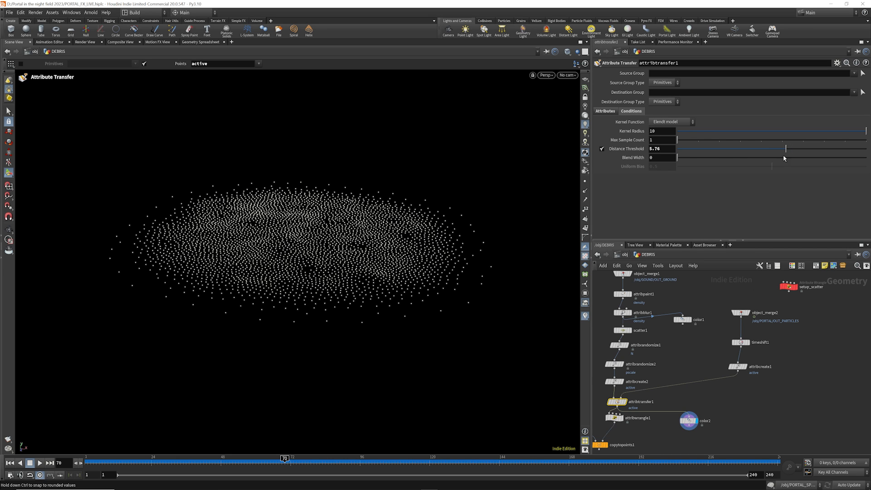
left_click(694, 417)
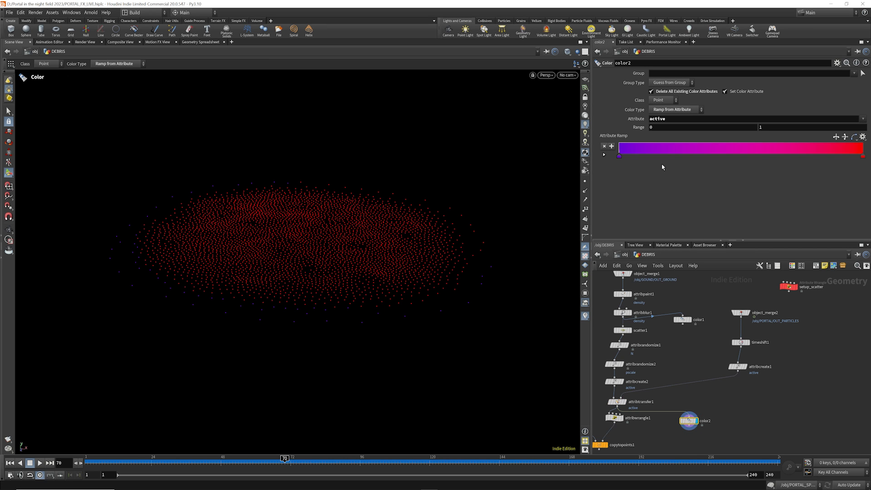
left_click(624, 403)
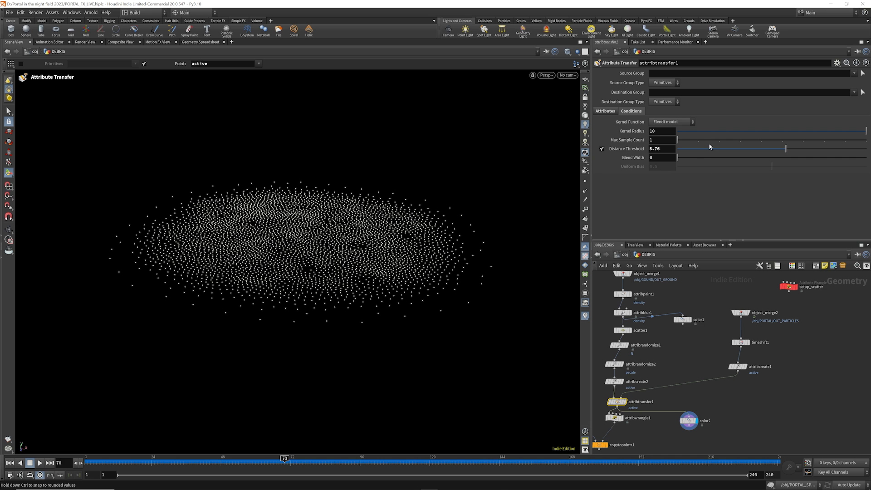
left_click_drag(785, 150, 698, 150)
left_click(693, 420)
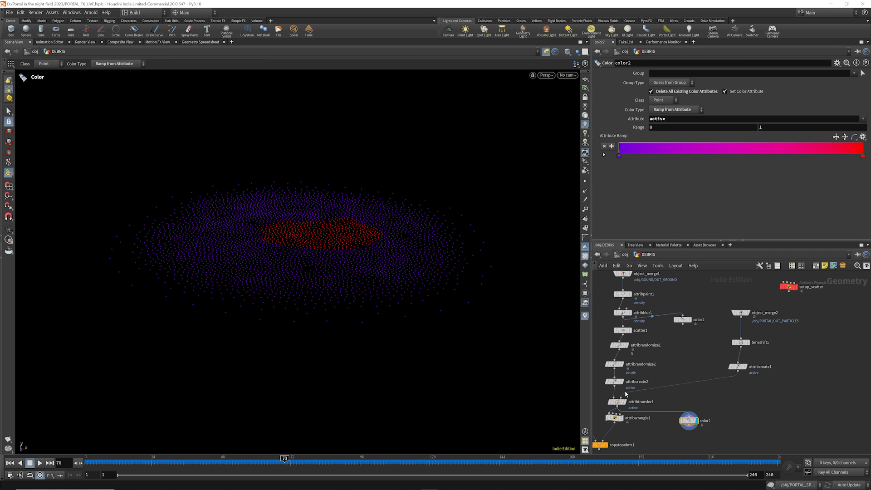
left_click(617, 402)
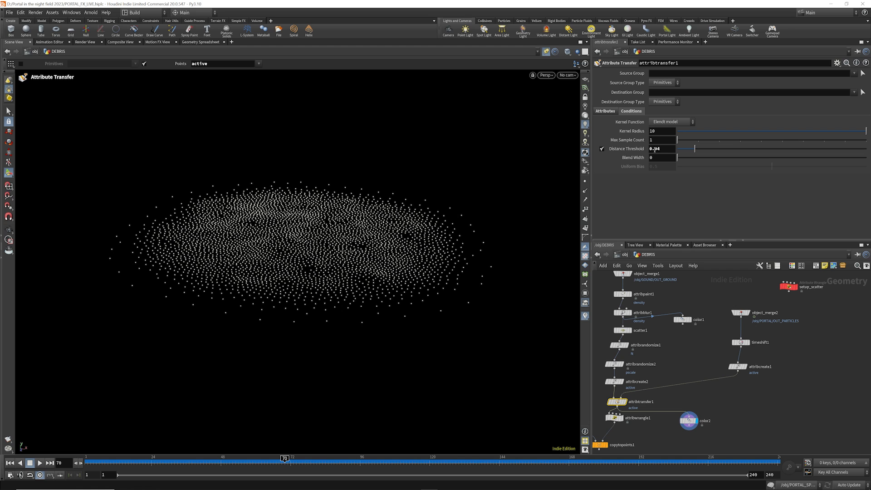
Set attribtransfer1's distance threshold to 1.15, checking the active area around the portal through color2
double_click(669, 152)
type("6")
key("Return")
left_click(688, 420)
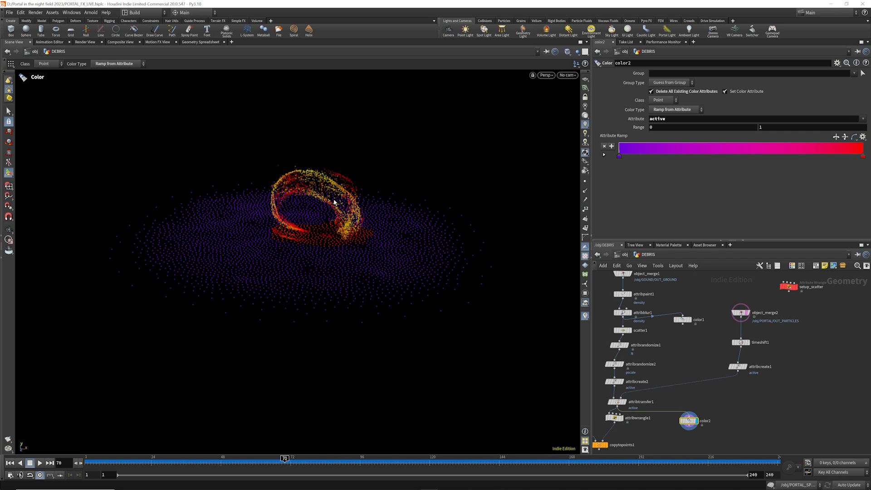
left_click(9, 230)
left_click_drag(325, 206, 344, 209)
right_click_drag(344, 209, 310, 214)
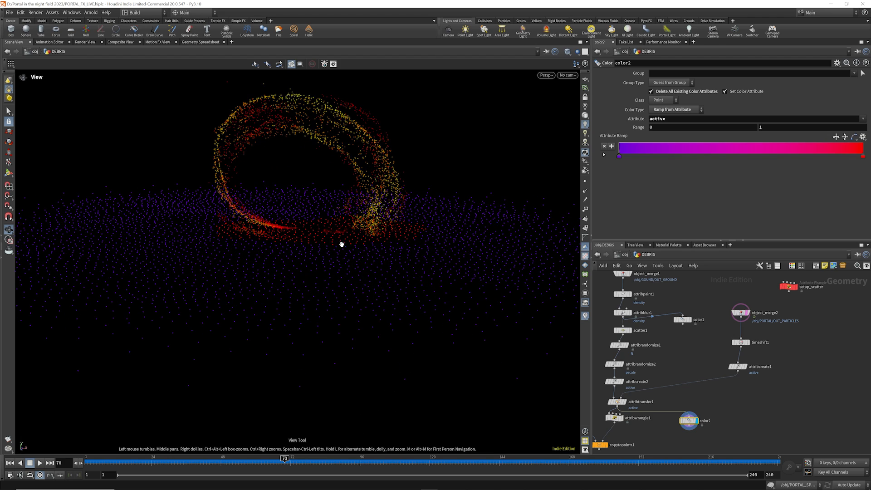
mouse_move(321, 188)
left_mouse_down()
mouse_move(331, 235)
mouse_move(317, 220)
mouse_move(318, 202)
left_mouse_up()
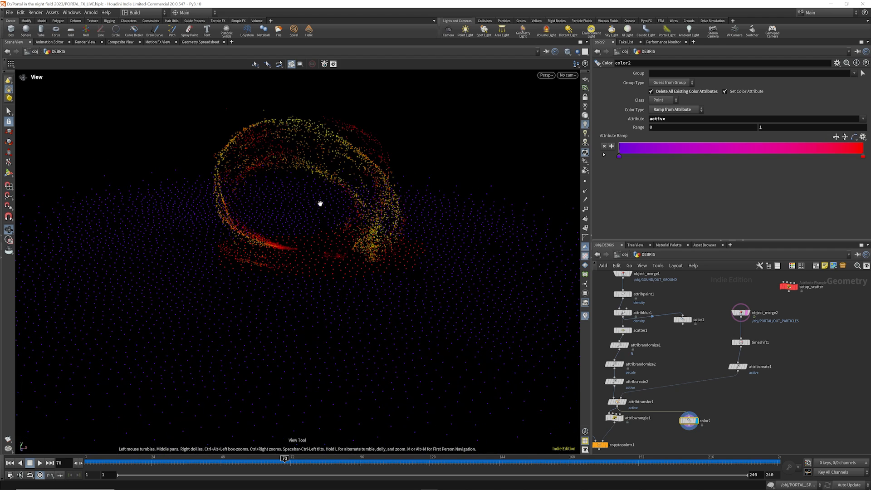
left_click(617, 401)
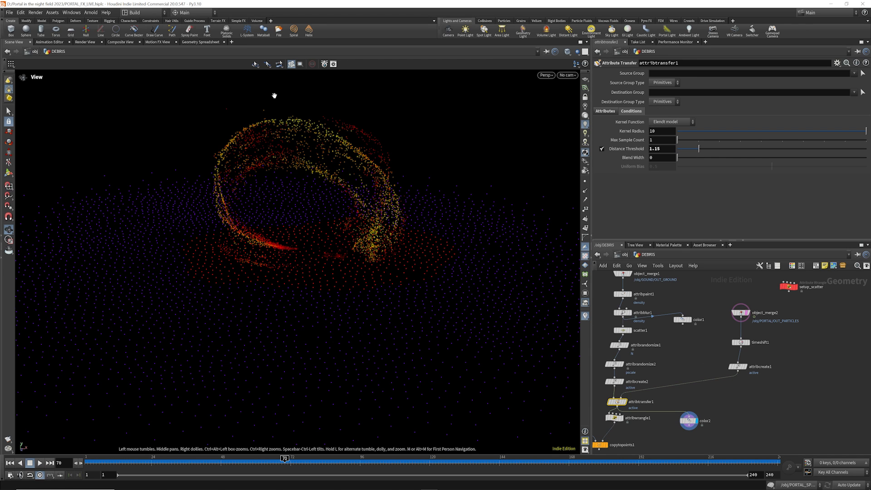
Display copytopoints1's result and examine the scattered debris around the portal particles
scroll(634, 408, "up", 3)
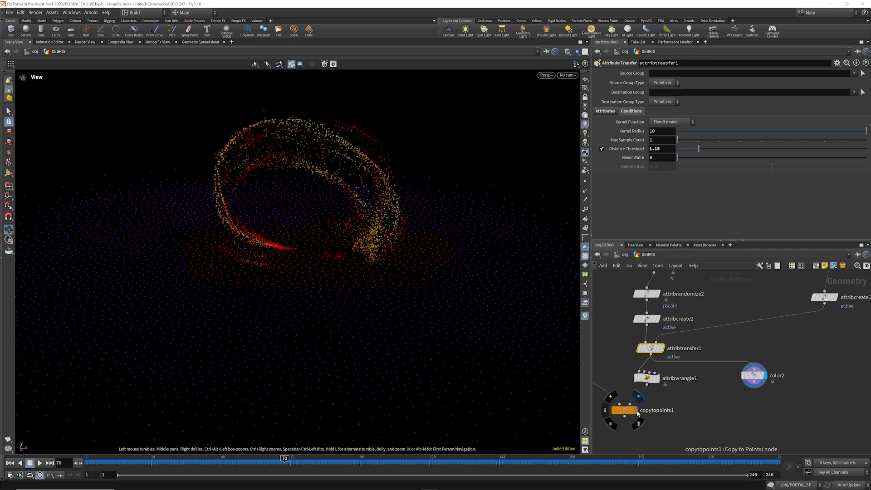
left_click(637, 411)
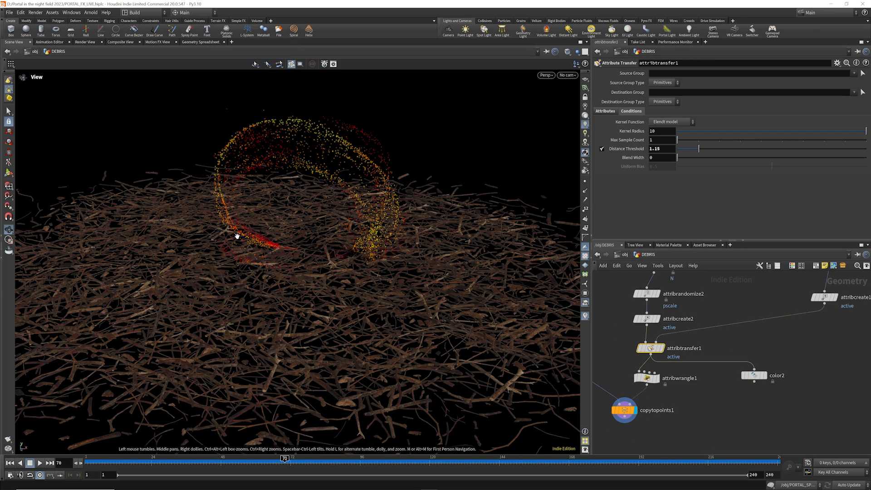
left_click_drag(257, 225, 274, 206)
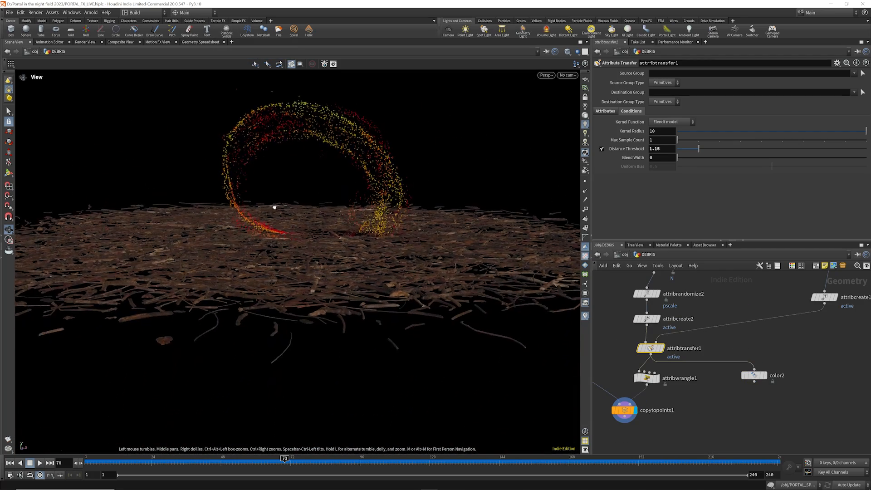
middle_click_drag(274, 206, 257, 274)
Add a Split node below copytopoints1 and connect it to that node's output
scroll(684, 322, "down", 5)
scroll(672, 357, "up", 3)
left_click(662, 363)
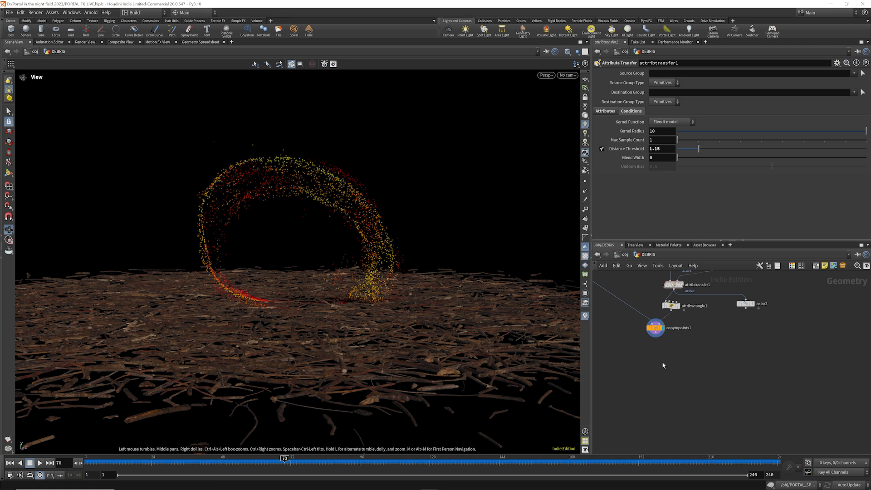
key("Tab")
type("split")
key("Return")
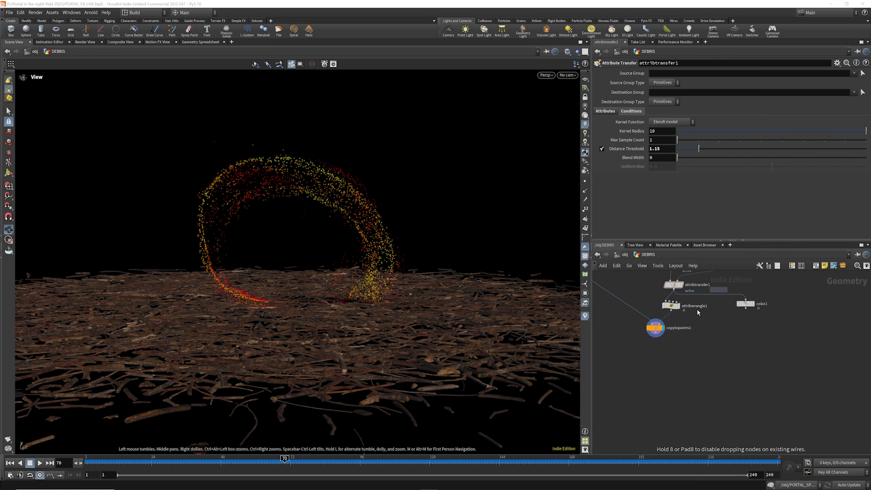
left_click(653, 358)
mouse_move(653, 353)
left_mouse_down()
mouse_move(654, 334)
mouse_move(655, 358)
left_mouse_up()
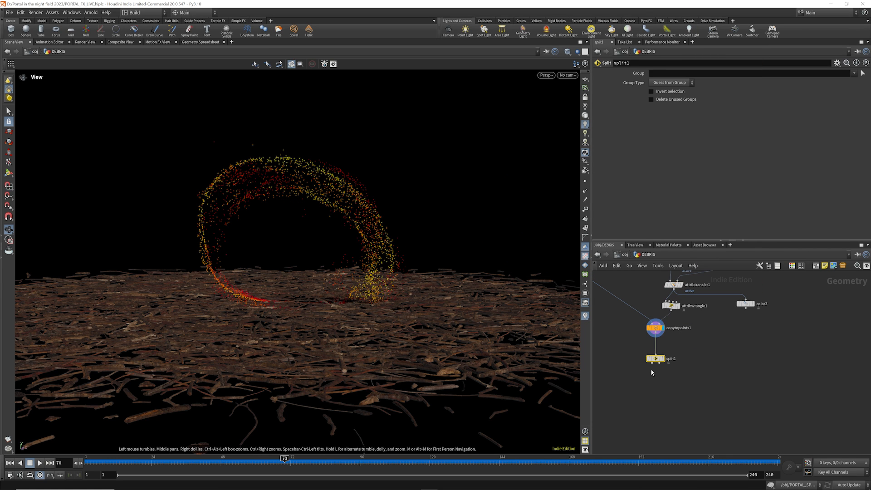
Add two Null nodes below split1 and connect one to each of its two outputs
key("Tab")
type("n")
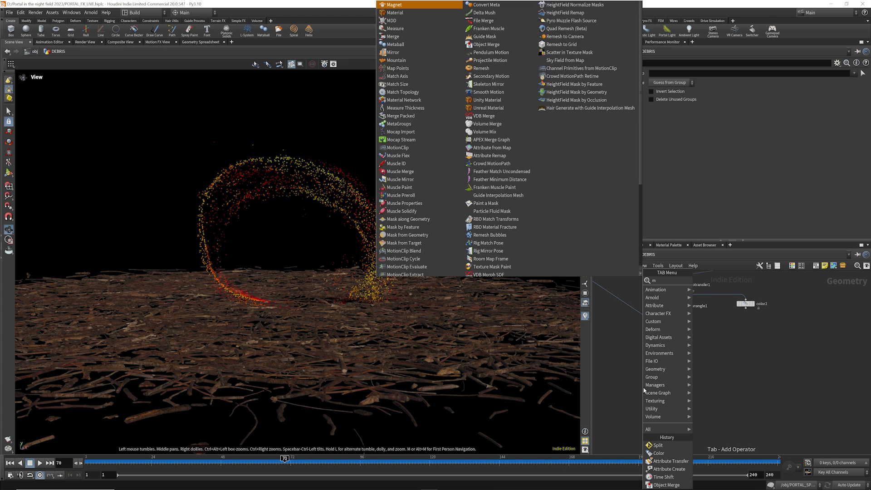
type("ull")
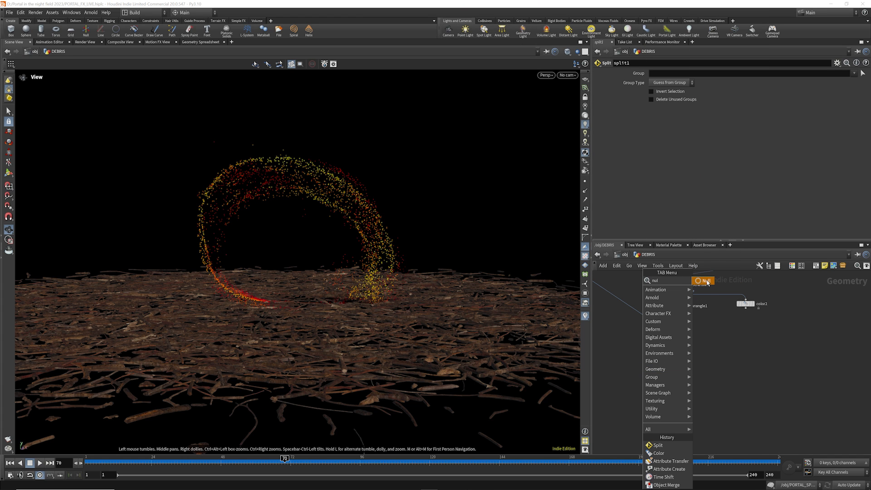
left_click(706, 282)
left_click(640, 391)
left_click(639, 385)
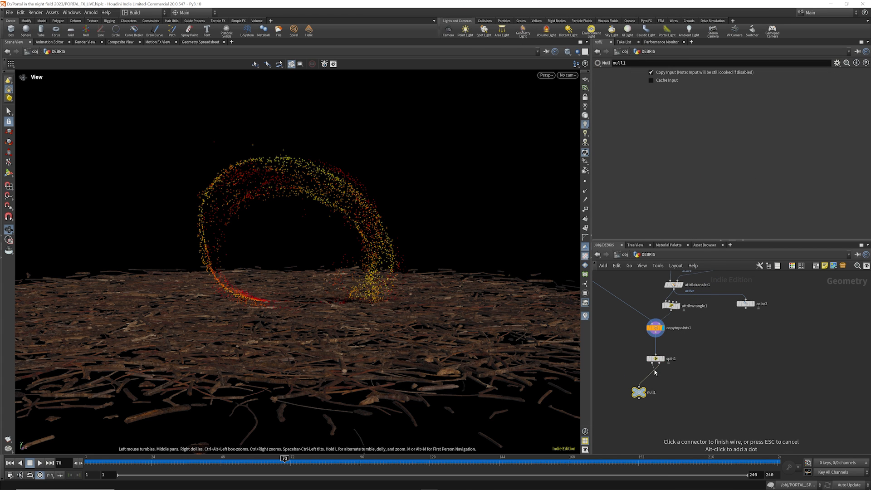
left_click(651, 372)
left_click_drag(650, 372, 652, 363)
left_click_drag(638, 392, 685, 394, "alt")
left_click_drag(664, 374, 659, 363)
left_click(655, 358)
left_click(662, 358)
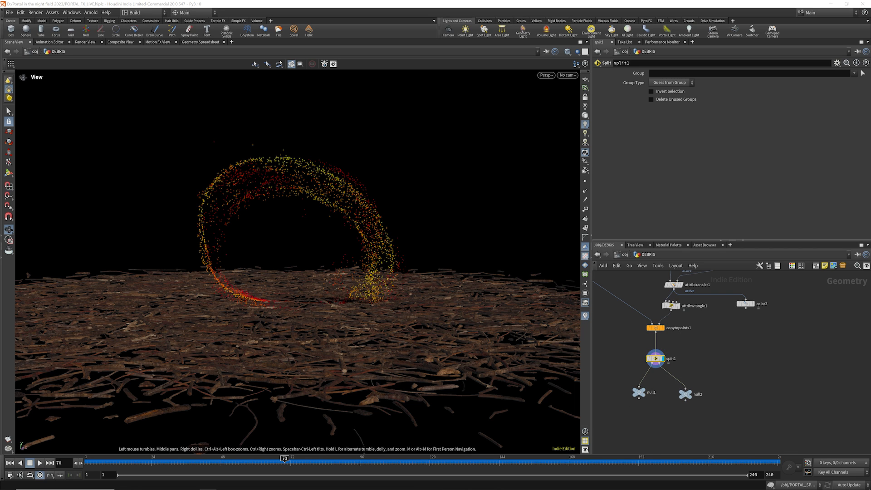
left_click(654, 74)
type("@active==1")
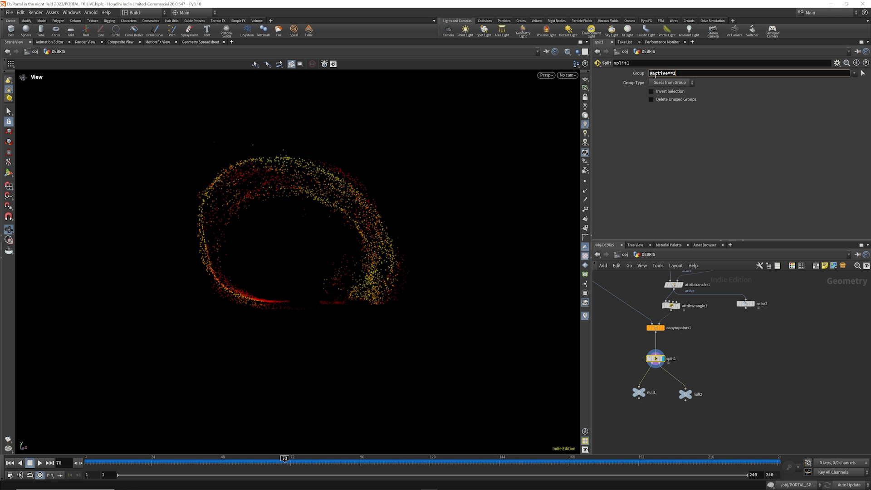
key("Return")
left_click(651, 99)
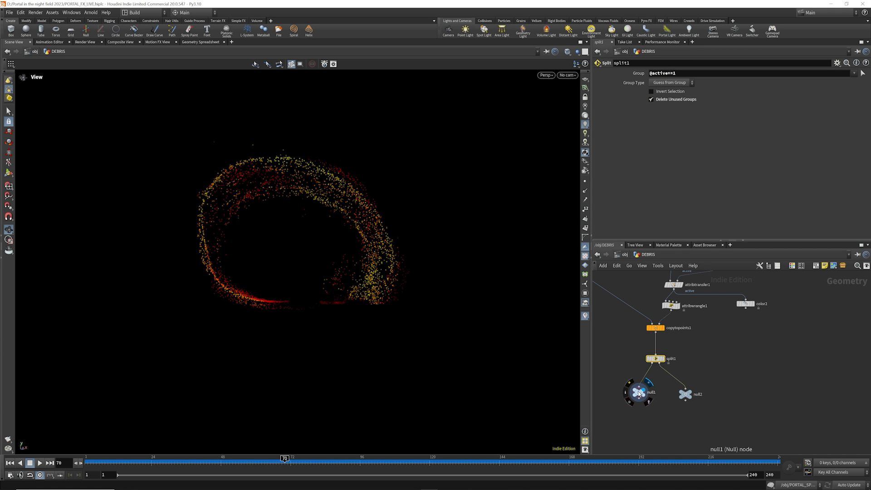
left_click(670, 83)
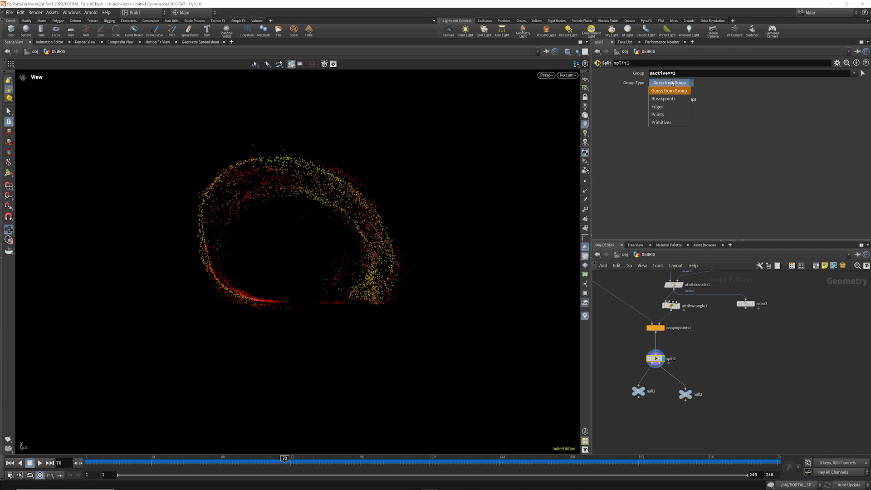
left_click(658, 114)
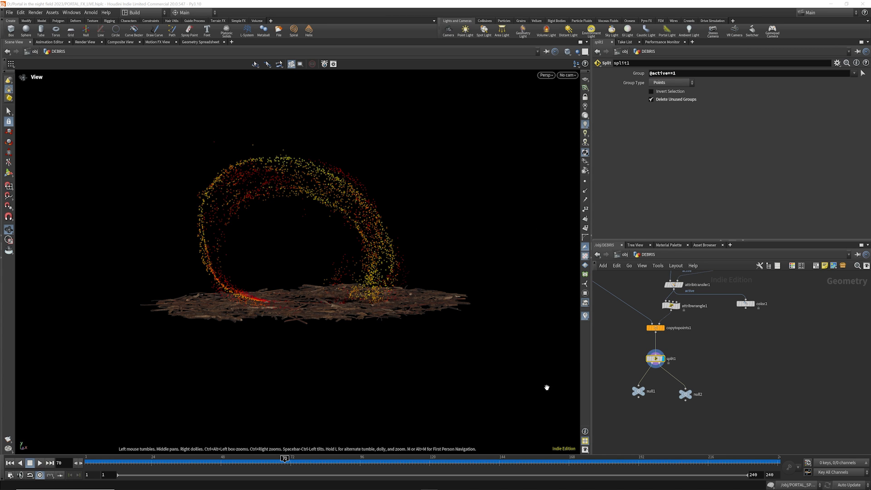
Rename split1's two nulls as active and inactive, and compare their debris in the viewport
mouse_move(645, 389)
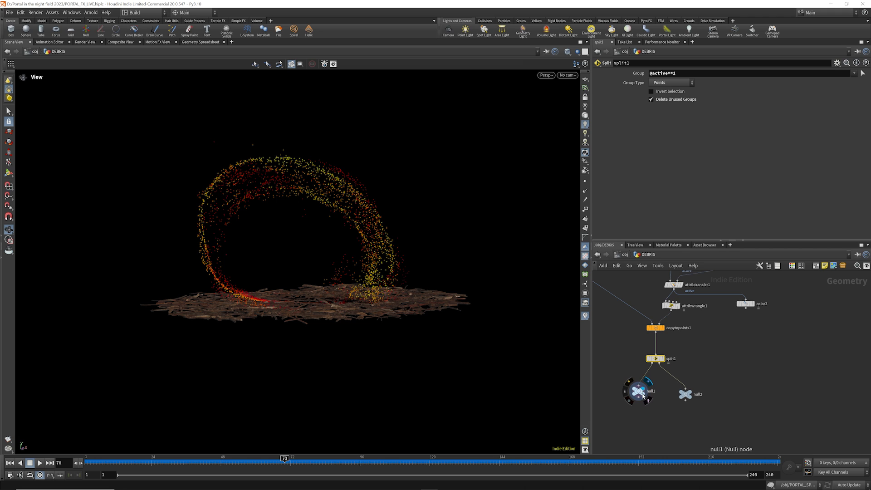
left_click(642, 395)
double_click(650, 391)
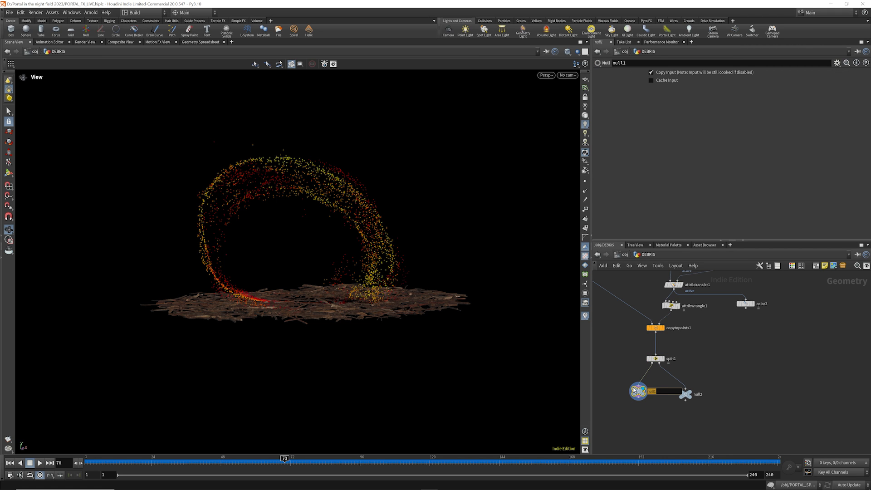
type("active")
key("Tab")
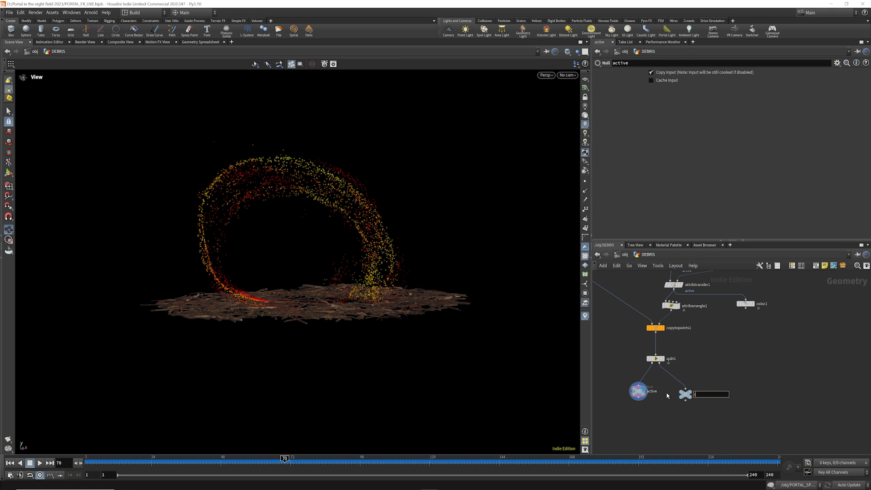
type("inacti")
type("ve")
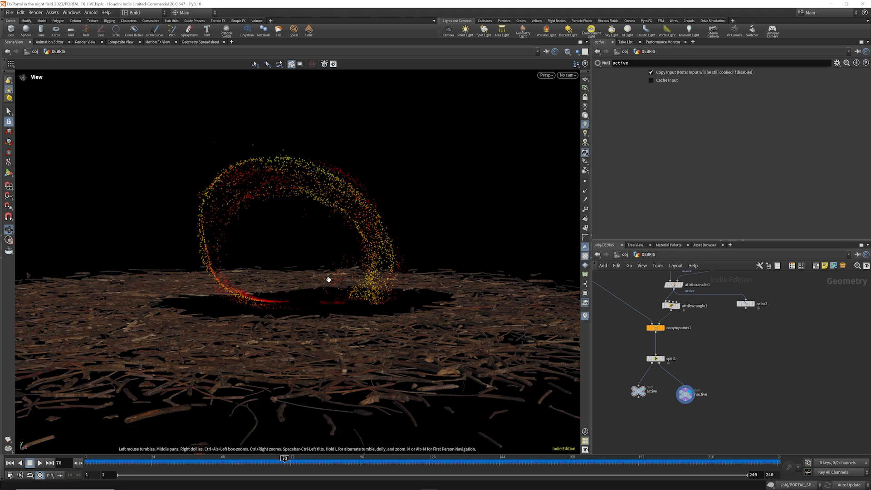
left_click_drag(329, 279, 329, 312)
right_click_drag(325, 274, 306, 240)
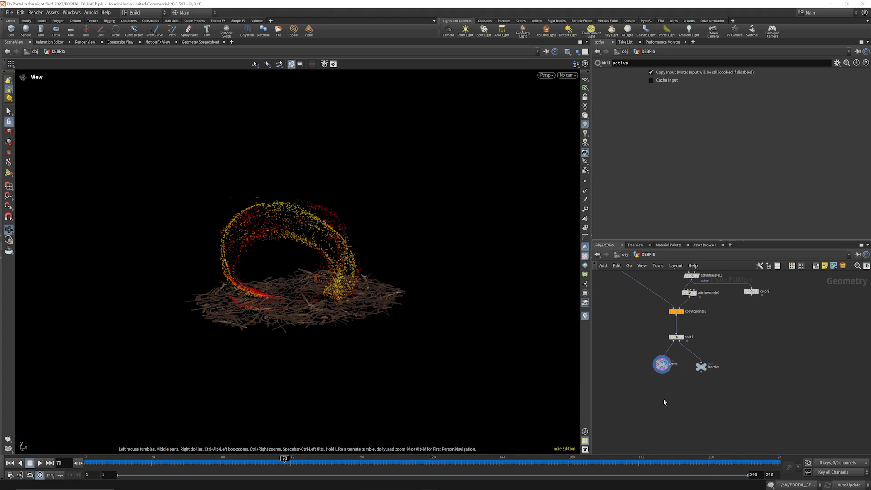
Add an Attribute Delete node after the active null, with point attributes P and N and Delete Non Selected enabled
key("Tab")
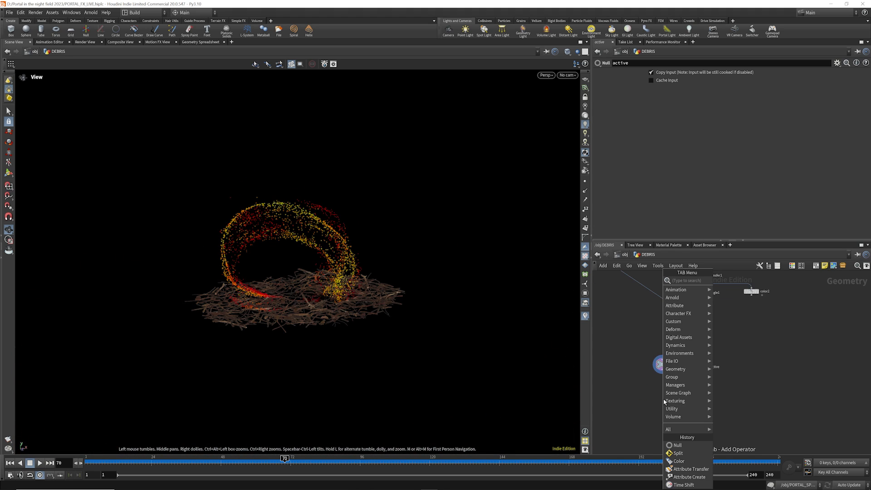
type("adel")
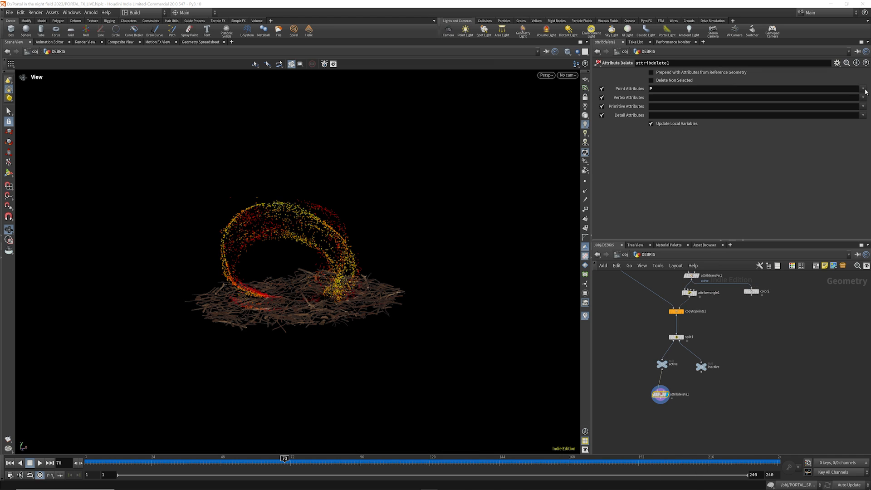
left_click(865, 90)
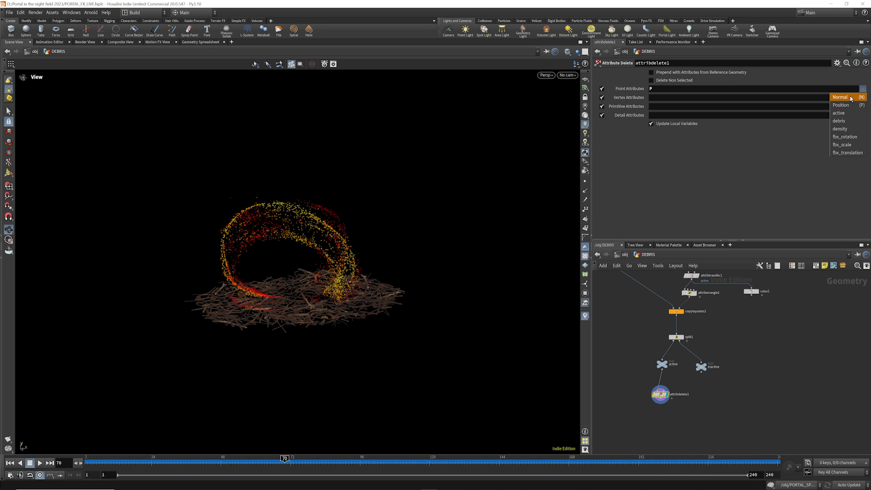
left_click(850, 98)
left_click(651, 80)
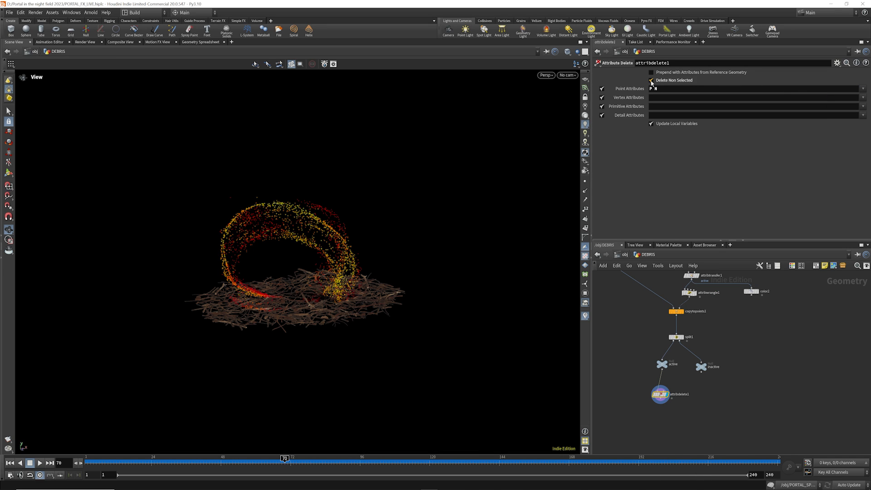
left_click(862, 89)
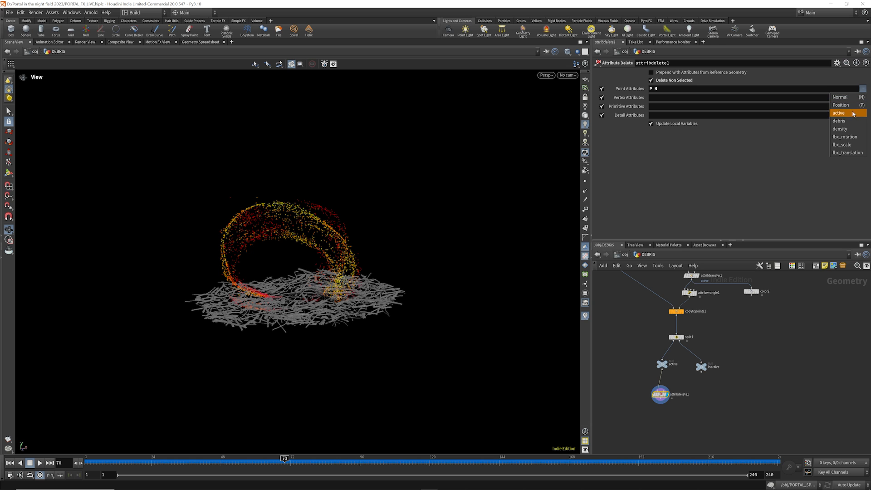
Select uv as attribdelete1's vertex attribute and shop_materialpath as its primitive attribute
left_click(861, 98)
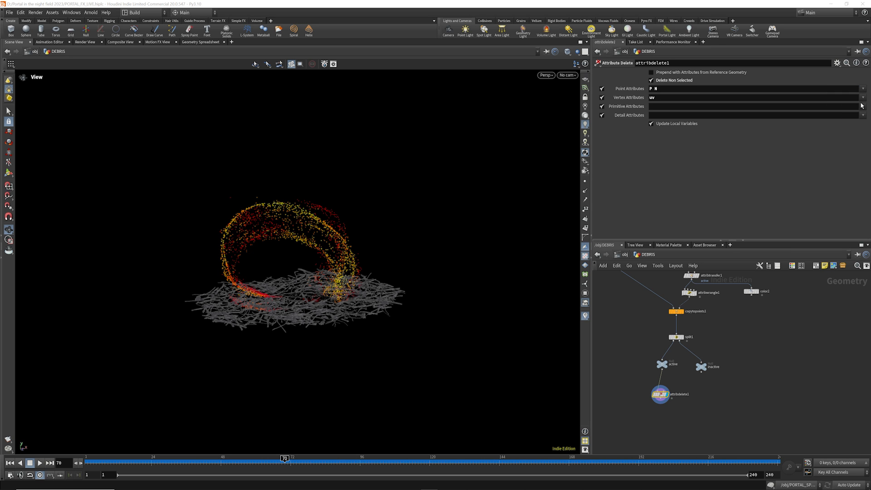
left_click(863, 107)
left_click(863, 108)
left_click(863, 107)
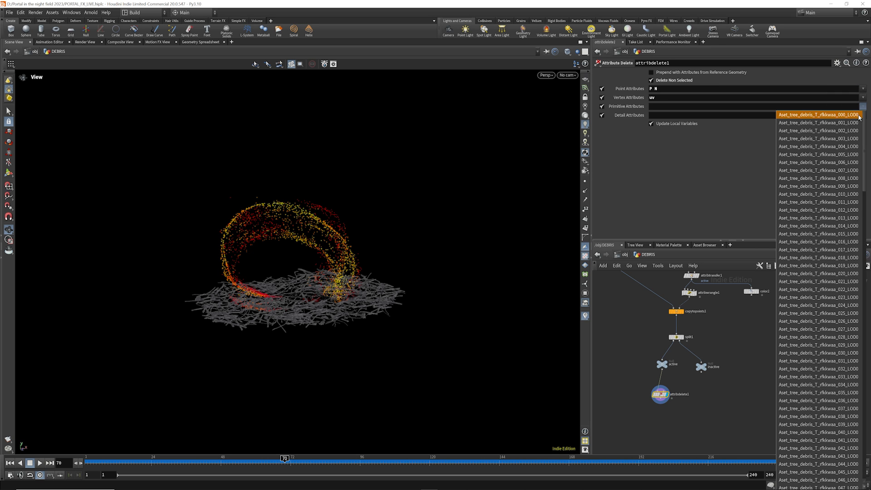
scroll(826, 262, "down", 20)
left_click(809, 462)
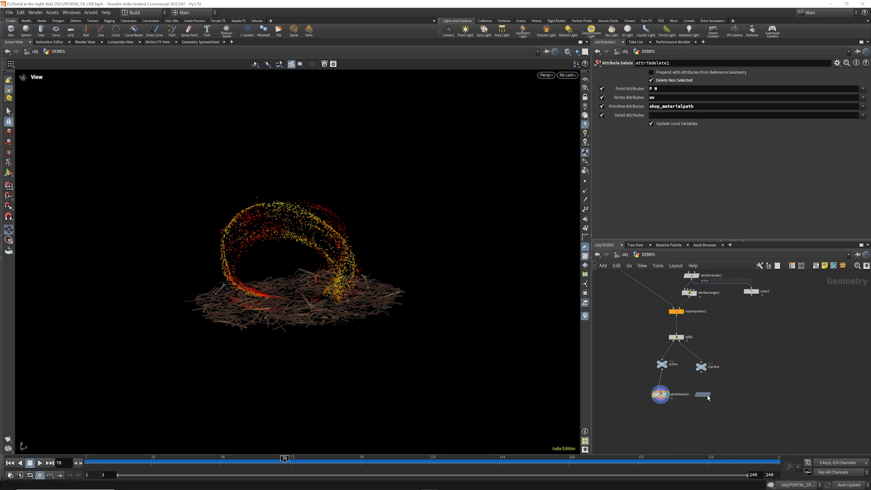
Duplicate attribdelete1 onto the output of the inactive null, and display the active branch again
left_click_drag(665, 399, 700, 368, "alt")
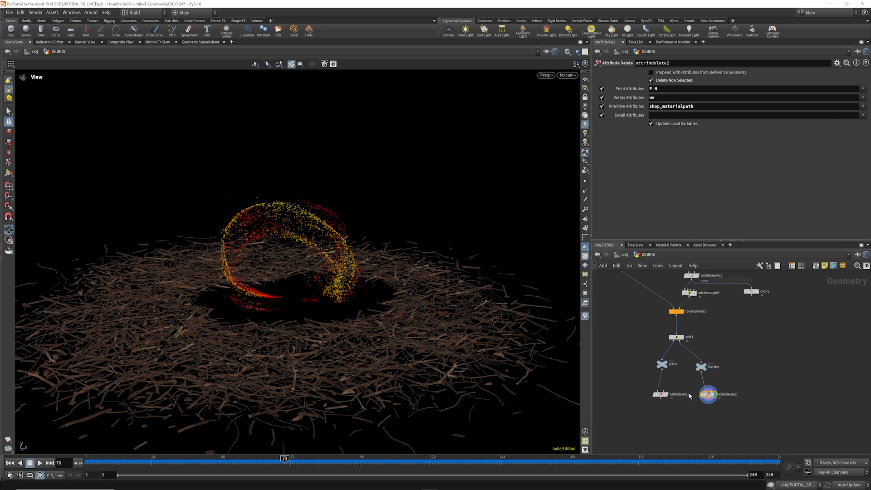
left_click(666, 394)
key("Tab")
type("c")
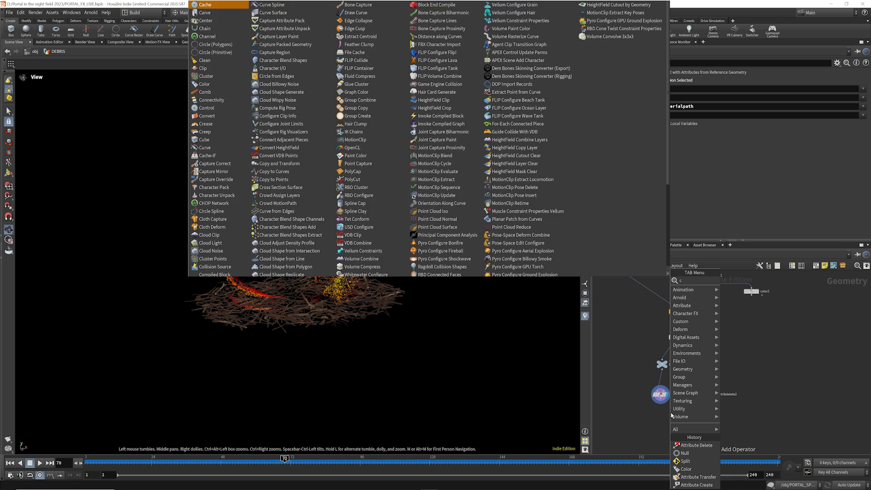
type("onc")
key("Escape")
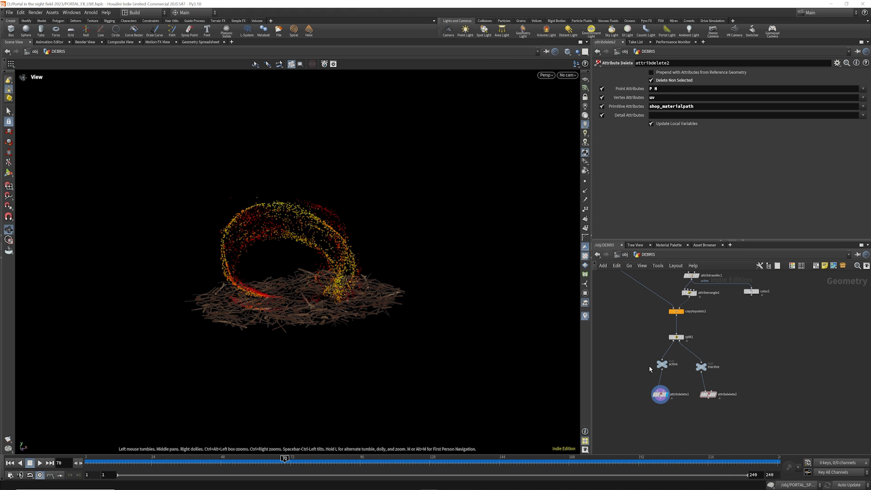
Add a Connectivity node after attribdelete1, with Connectivity Type set to Primitive and Attribute Type set to String
middle_click(654, 394)
key("Tab")
type("conn")
key("Return")
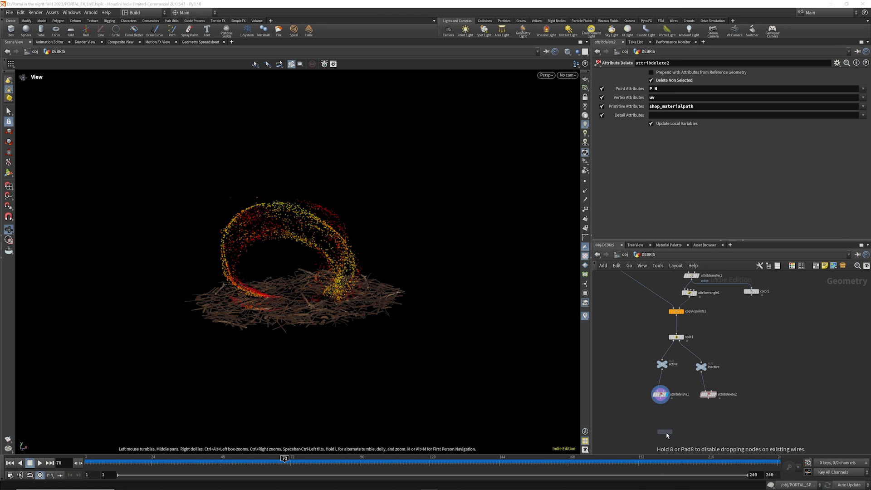
left_click(663, 418)
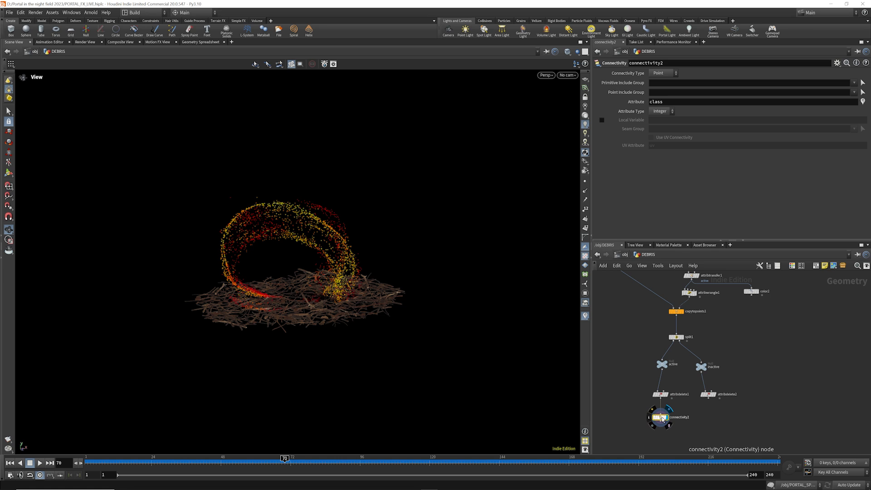
left_click(665, 75)
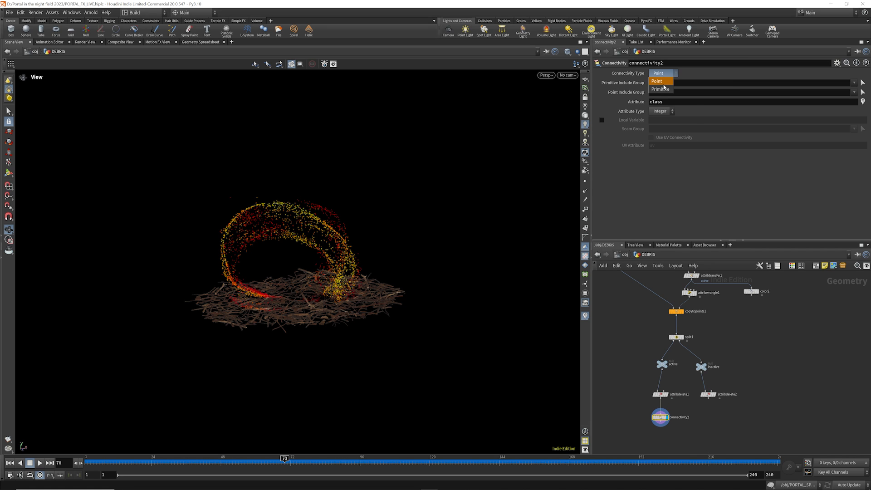
left_click(663, 82)
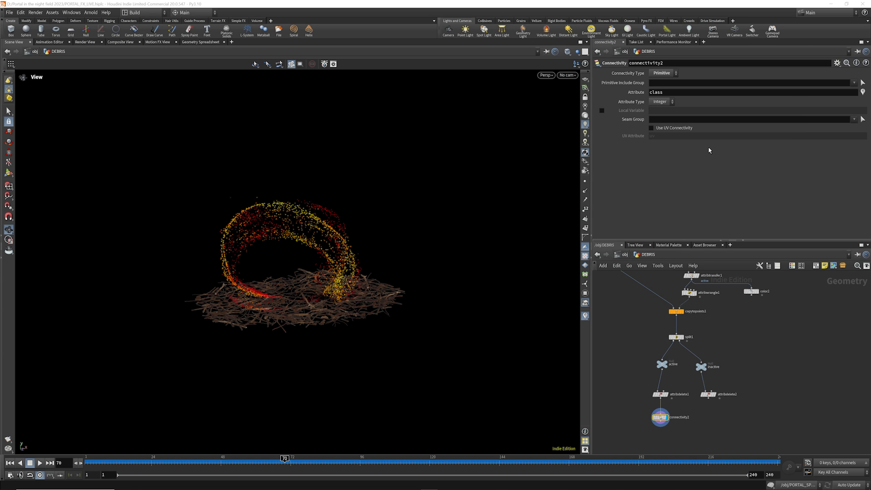
left_click(665, 103)
left_click(661, 119)
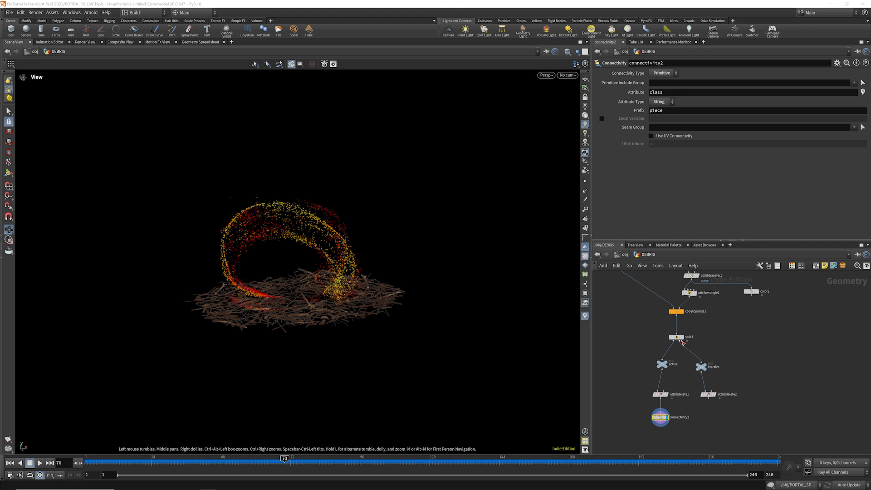
Add a Convex Decomposition node after connectivity2 and compare its hulls with the original debris in the viewport
scroll(671, 408, "up", 5)
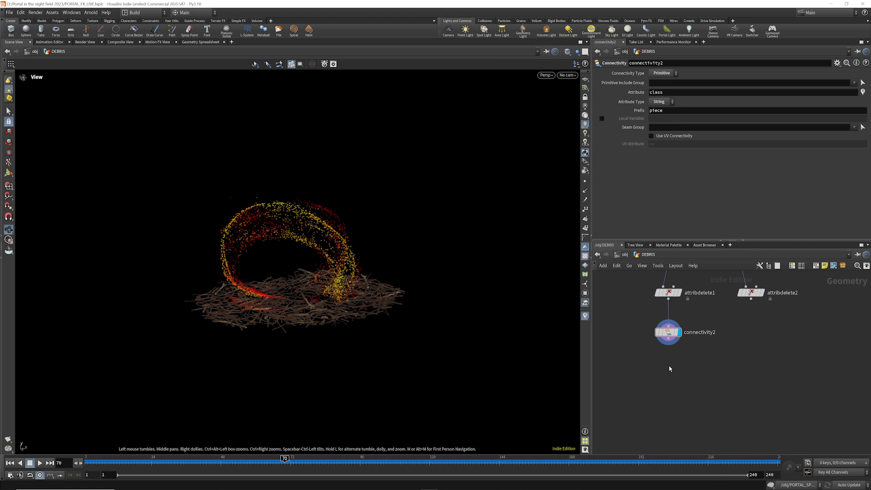
key("Tab")
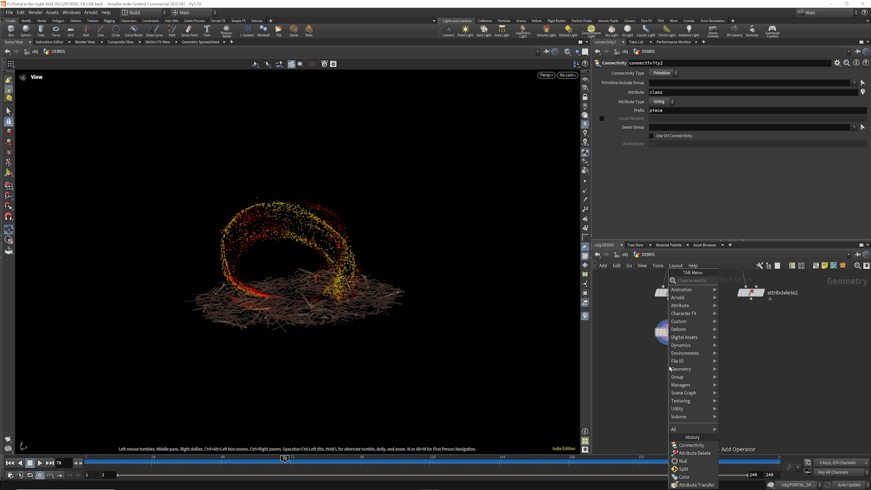
type("convex")
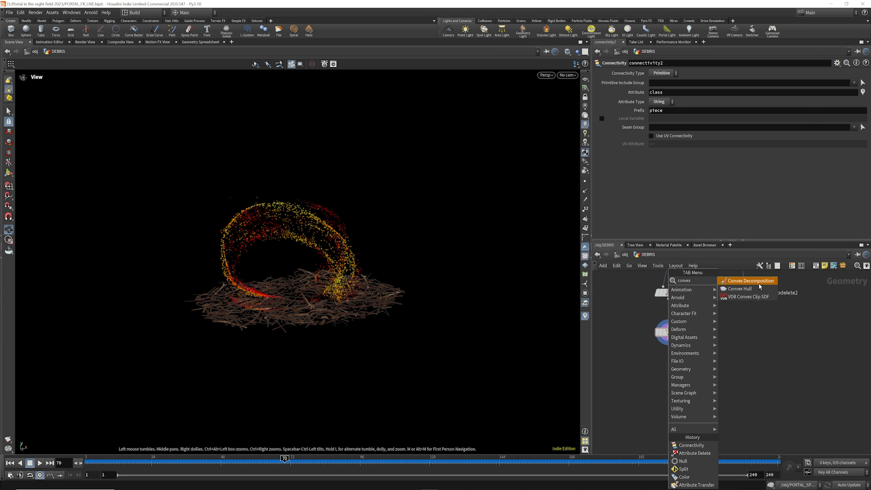
left_click(760, 285)
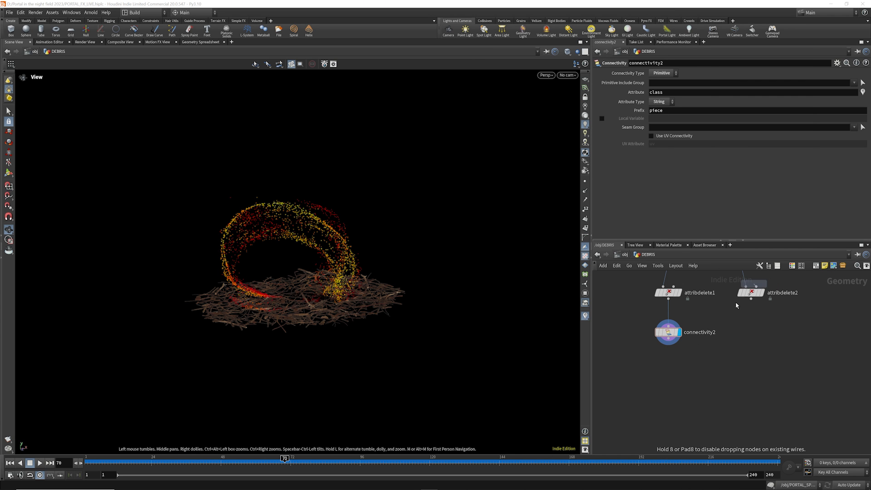
left_click(668, 369)
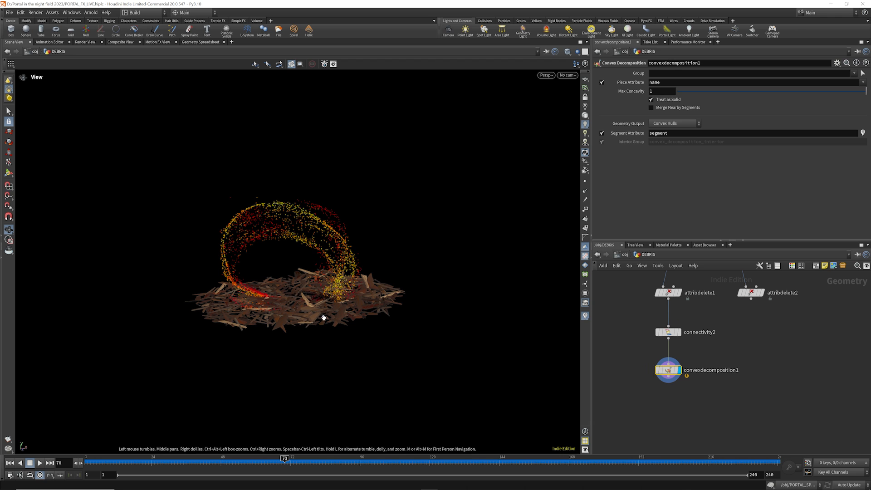
left_click_drag(317, 281, 317, 307)
scroll(313, 300, "up", 5)
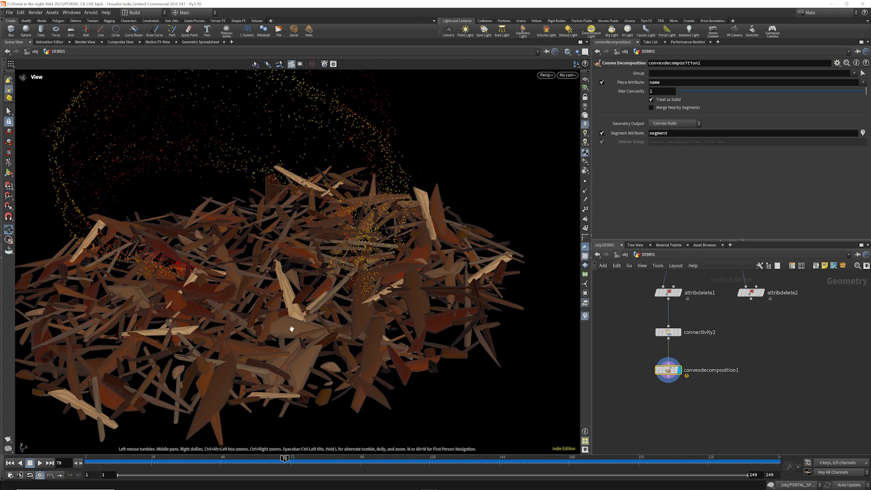
left_click(679, 333)
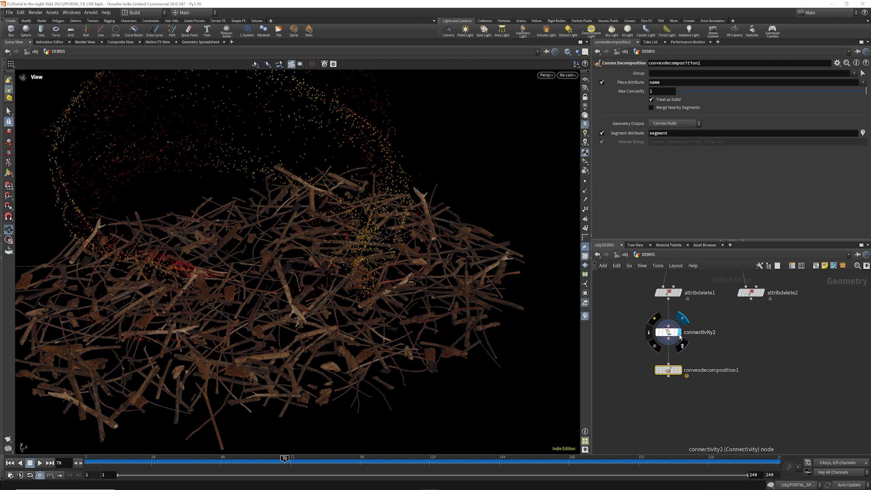
left_click(679, 371)
left_click_drag(392, 286, 371, 261)
Add a DOP Network fed by convexdecomposition1 and rename it forest_debris_sim
key("Tab")
type("dop")
key("Down")
key("Return")
left_click(669, 409)
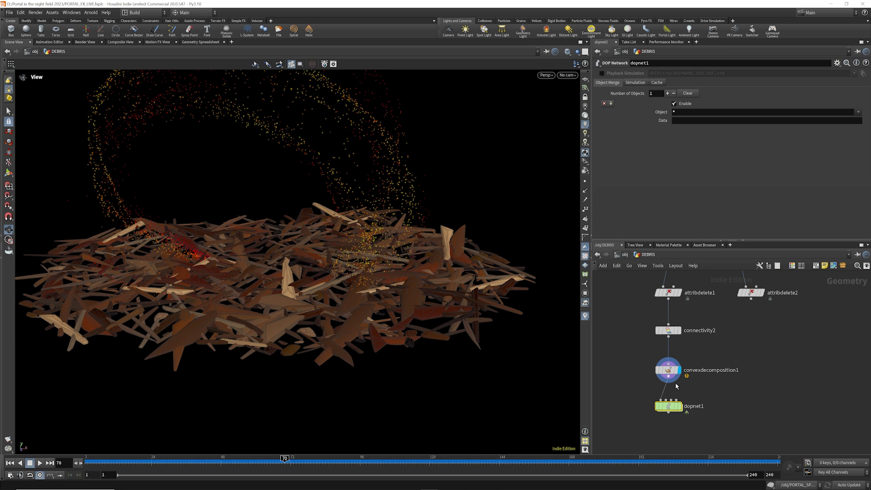
left_click(692, 405)
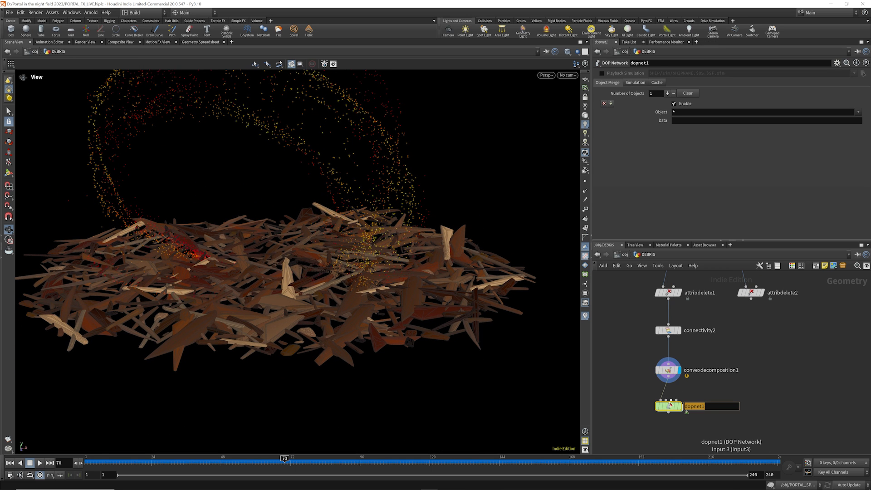
type("forest_debris_sim")
left_click(667, 370)
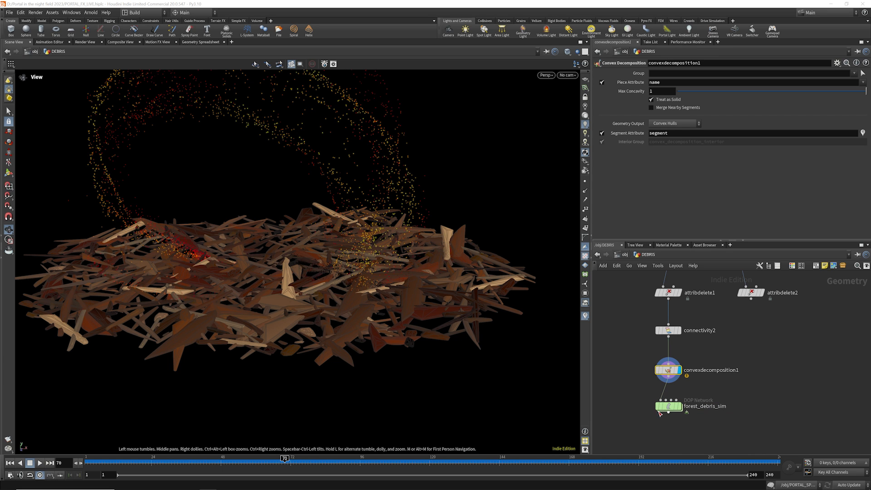
Inside forest_debris_sim, delete the default output node and paste the copied RBD simulation network
double_click(668, 406)
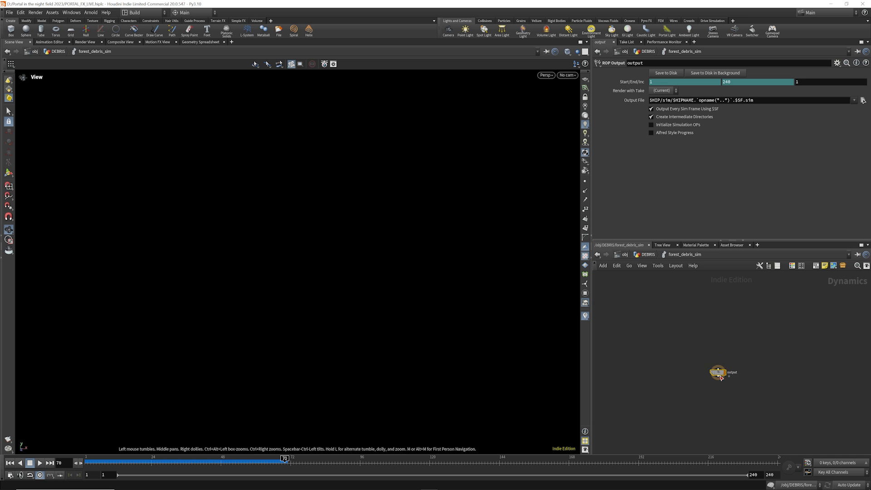
key("Delete")
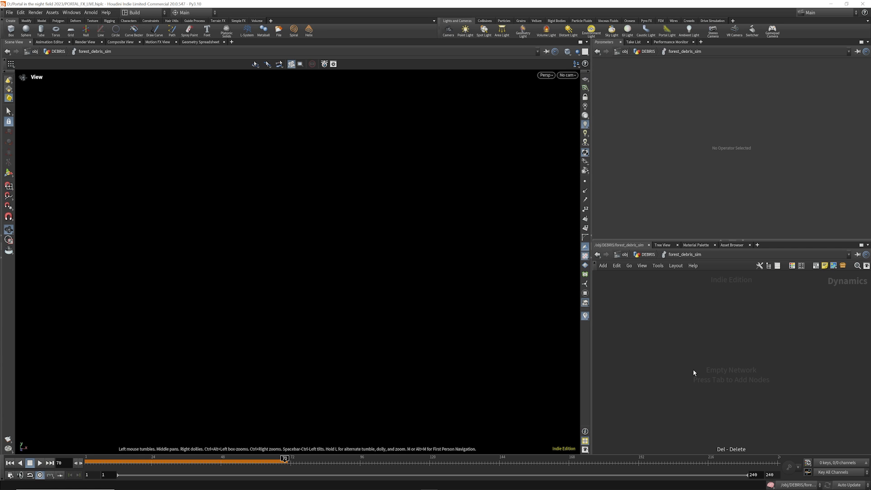
key("ctrl+v")
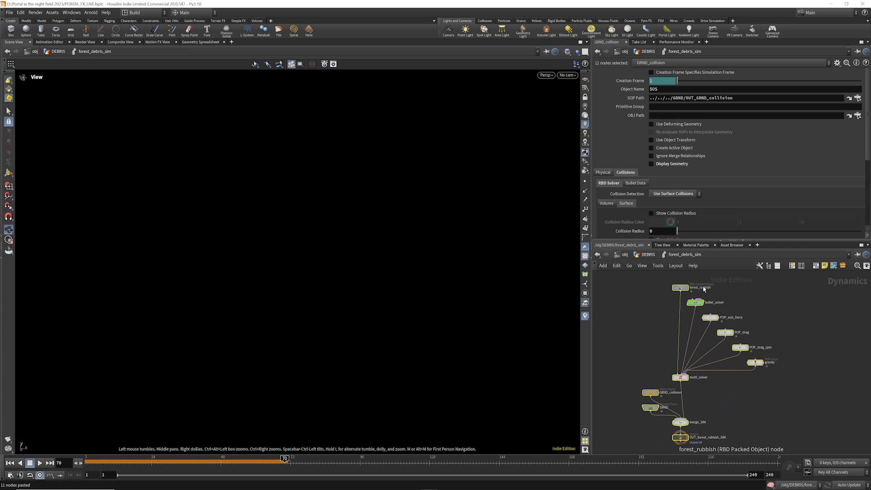
Rename the pasted RBD Packed Object forest_rubbish as forest_deris
scroll(703, 289, "up", 5)
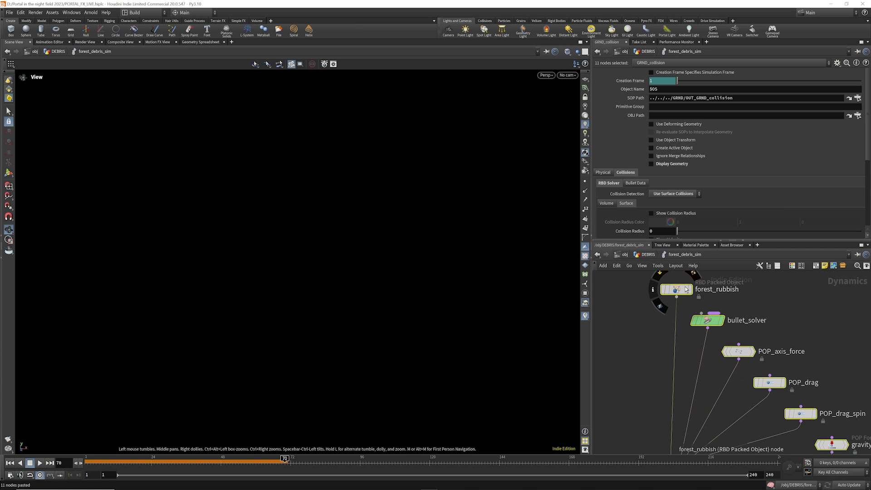
left_click(710, 293)
left_click_drag(730, 294, 707, 293)
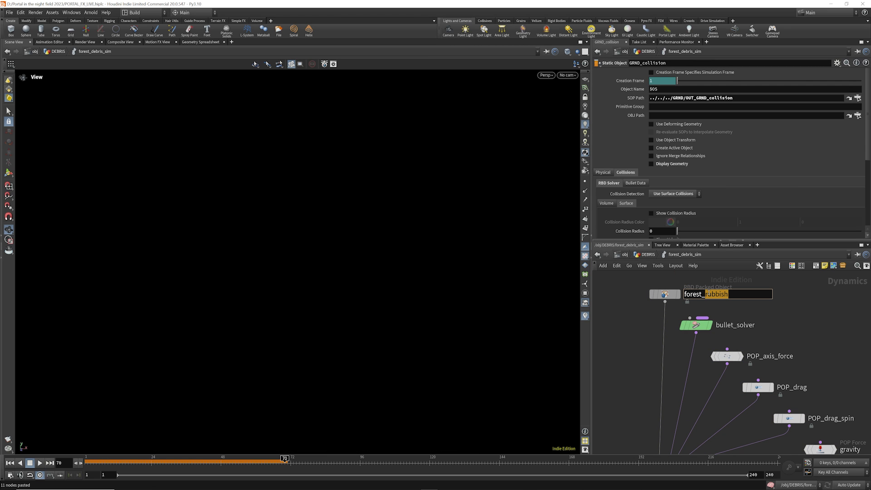
type("deris")
Review the settings of the bullet solver and the POP axis force, drag and drag spin nodes
left_click(696, 324)
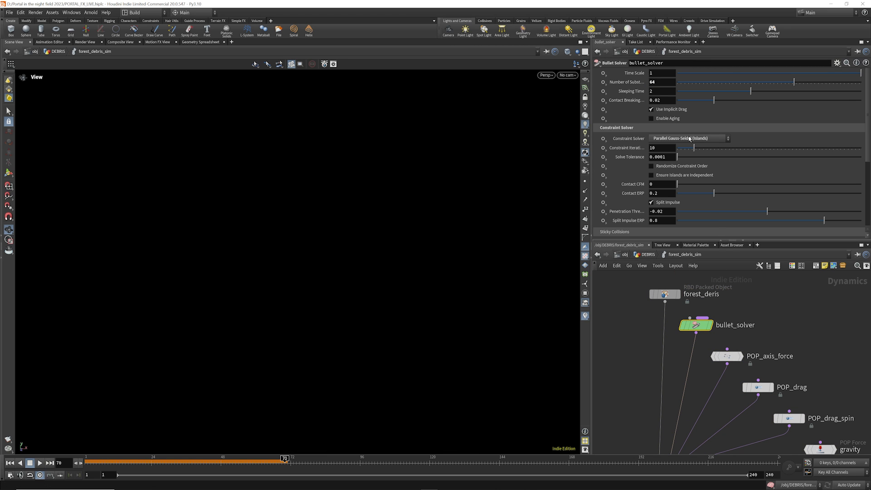
scroll(746, 311, "up", 2)
scroll(746, 311, "down", 3)
scroll(725, 336, "up", 3)
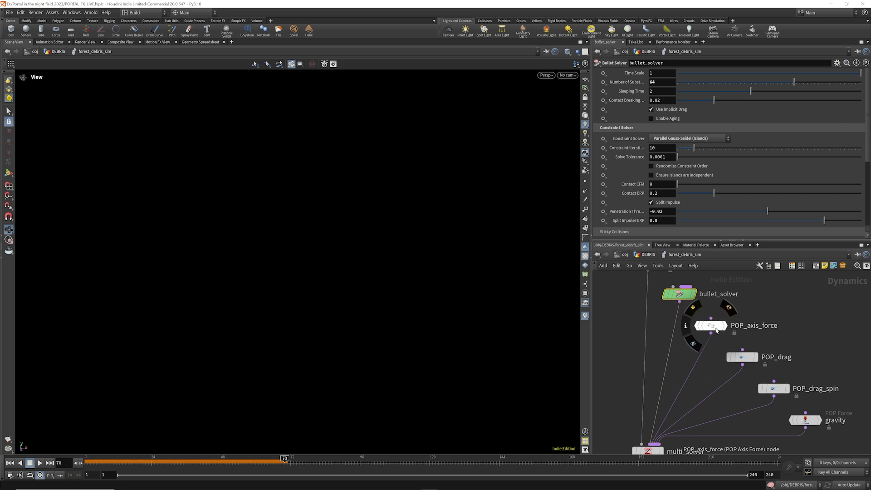
left_click(710, 325)
scroll(742, 350, "down", 3)
scroll(743, 350, "up", 3)
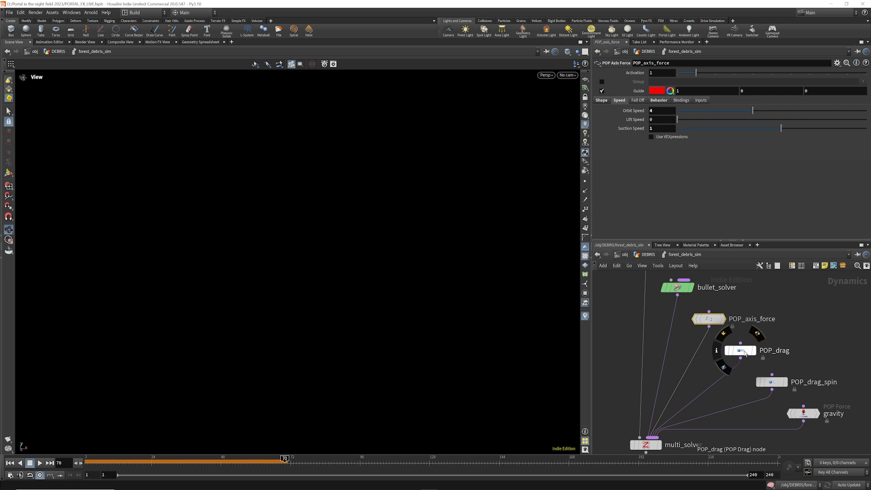
left_click(740, 350)
left_click(774, 381)
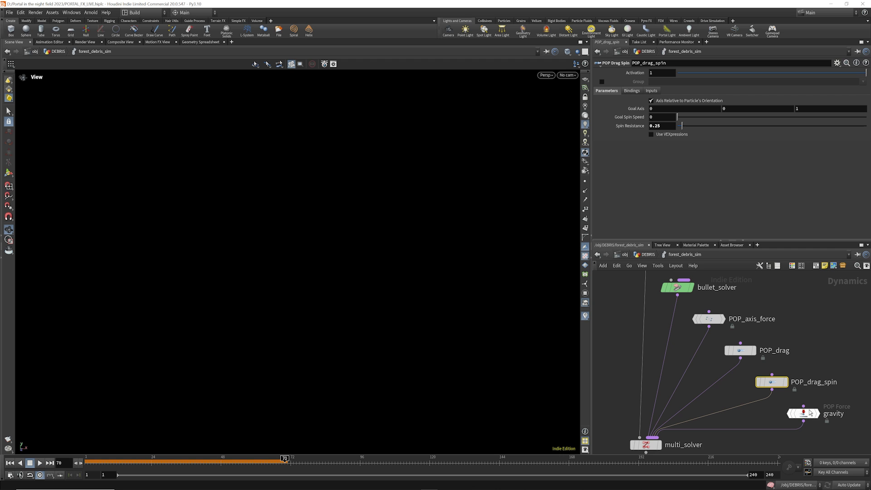
Delete the GRND ground plane, leaving only GRND_collision and multi_solver feeding merge_SIM
scroll(730, 310, "down", 3)
scroll(680, 409, "up", 3)
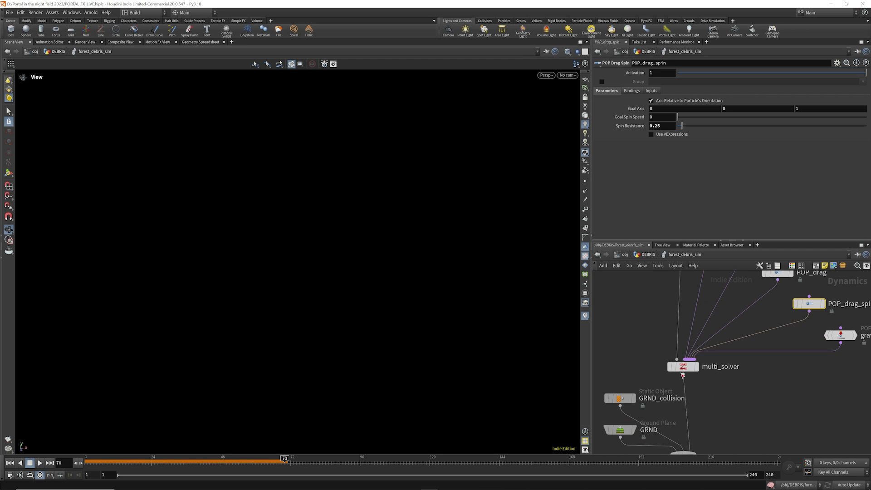
left_click(647, 353)
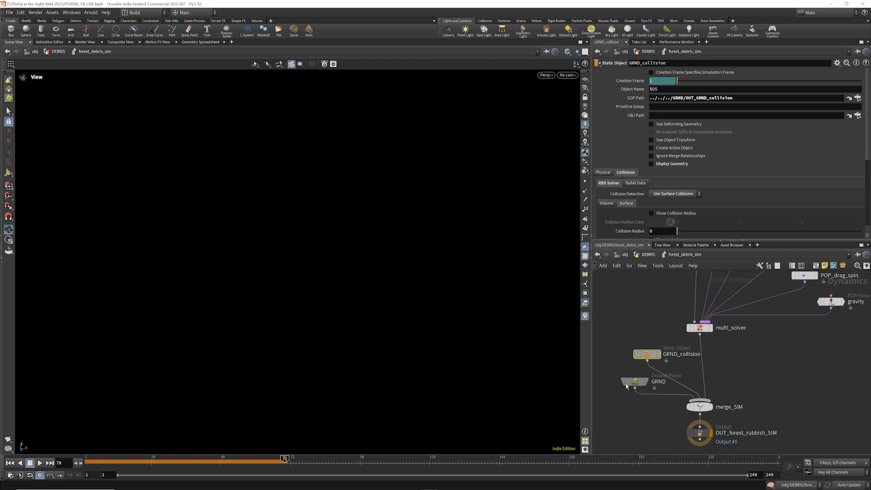
left_click(656, 381)
key("Delete")
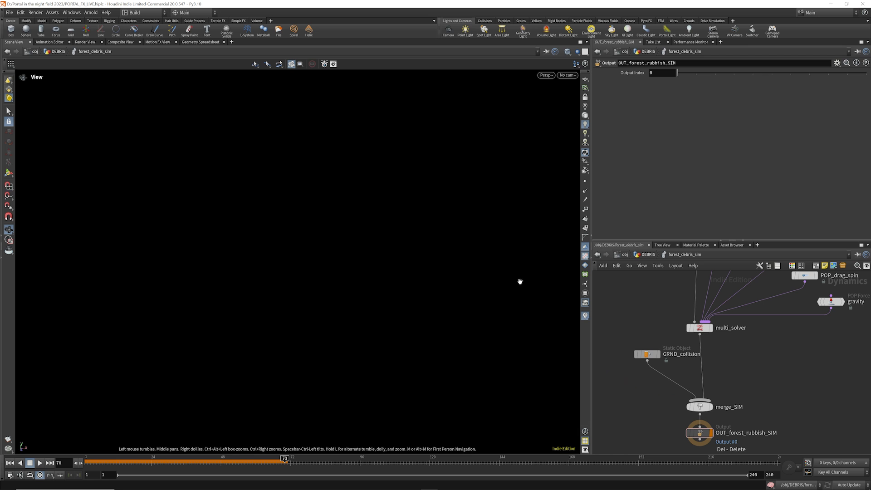
Copy the OUT_GROUND null from the GOUND object and paste its path /obj/GOUND/OUT_GROUND as GRND_collision's SOP Path
left_click(646, 353)
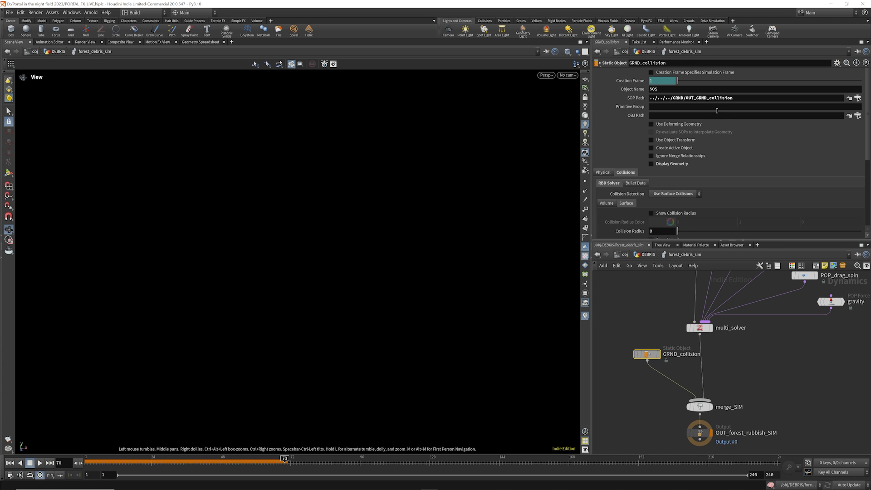
left_click(624, 254)
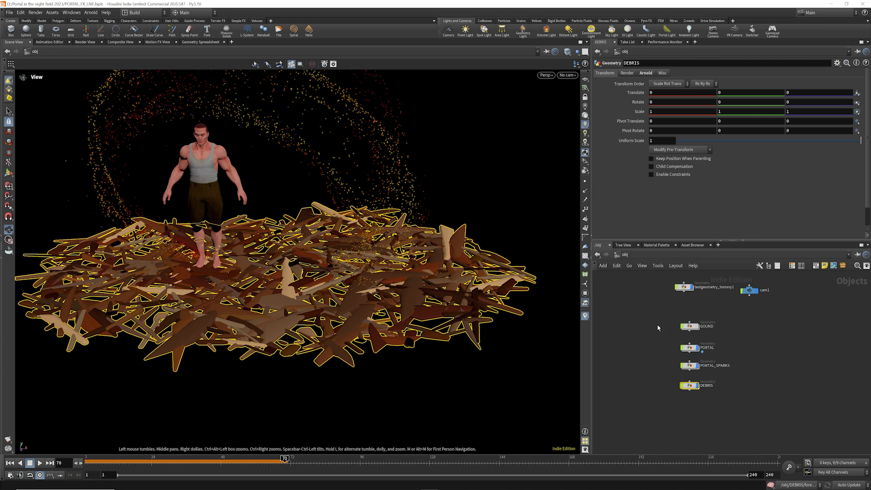
double_click(676, 333)
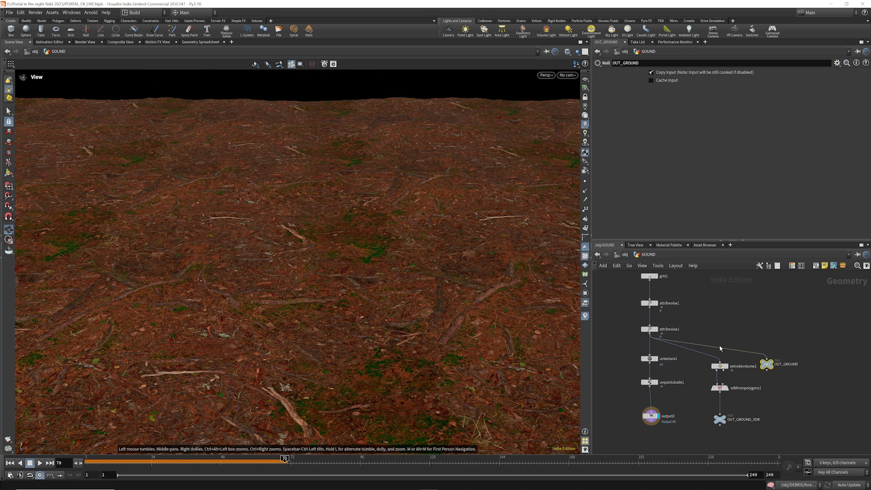
scroll(720, 349, "down", 4)
scroll(729, 378, "up", 8)
scroll(753, 369, "down", 4)
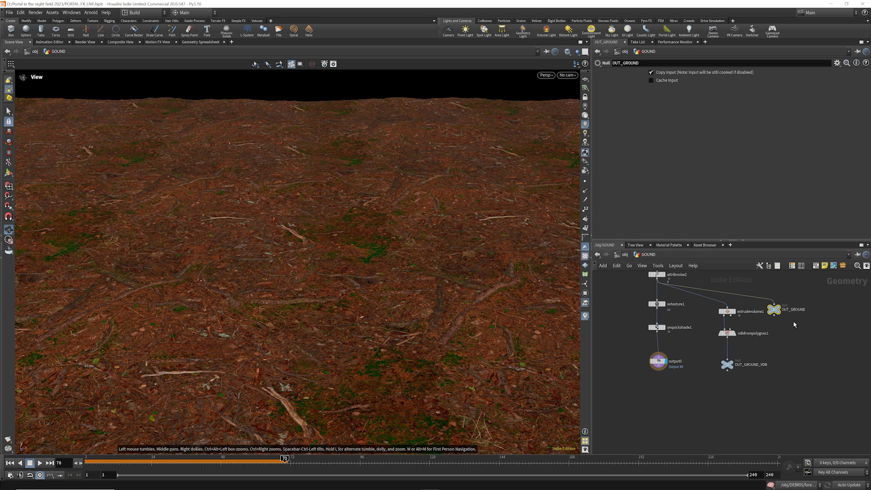
key("ctrl+c")
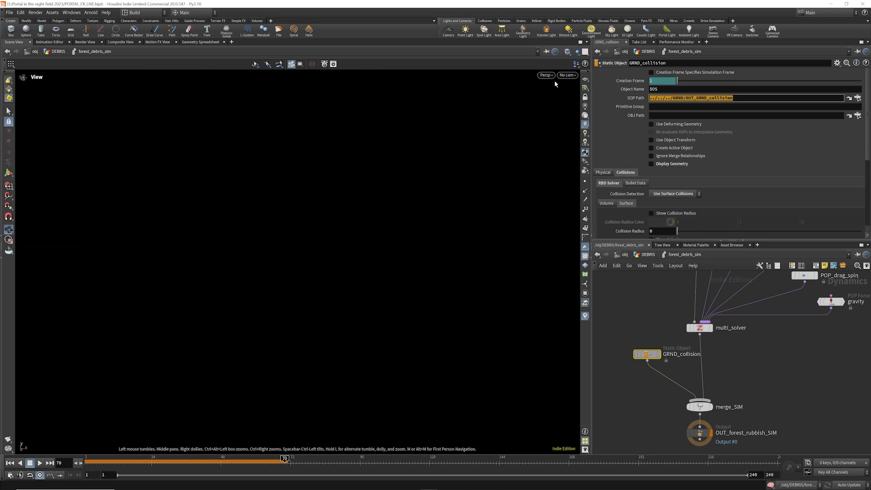
key("ctrl+v")
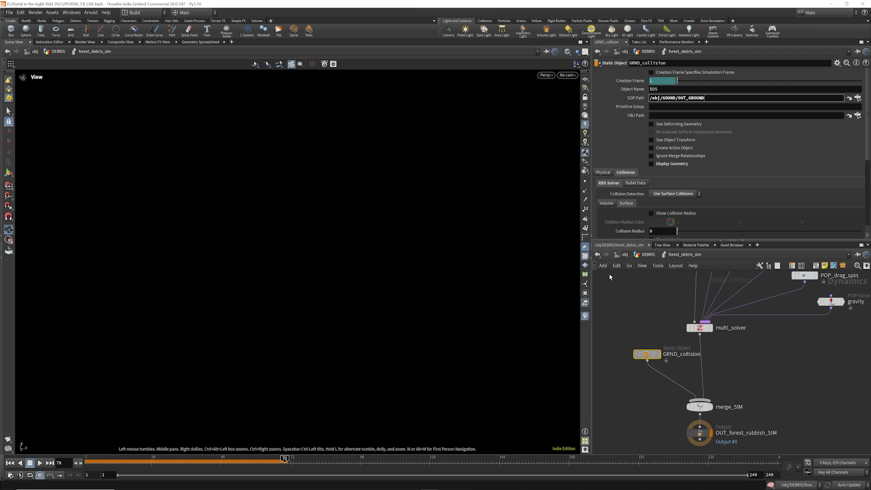
Set GRND_collision's RBD Solver collision detection to Use Volume Collisions, with the volume mode Volume Sample
scroll(706, 129, "down", 3)
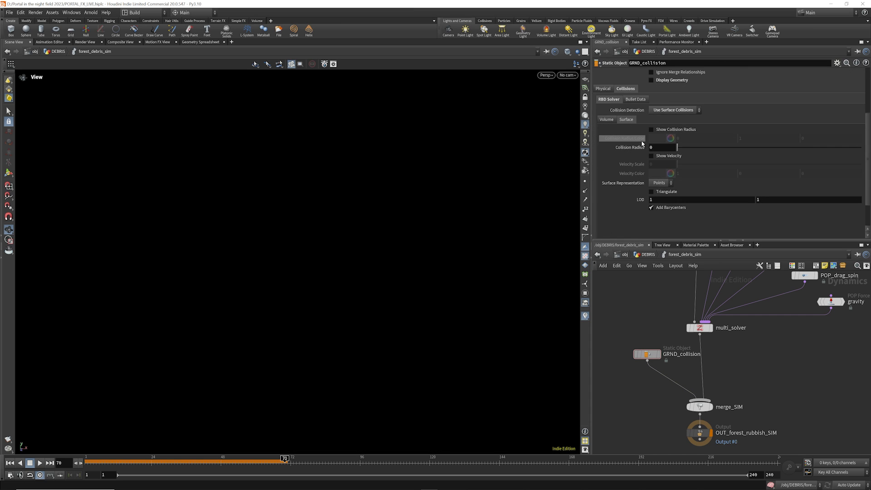
scroll(641, 140, "up", 2)
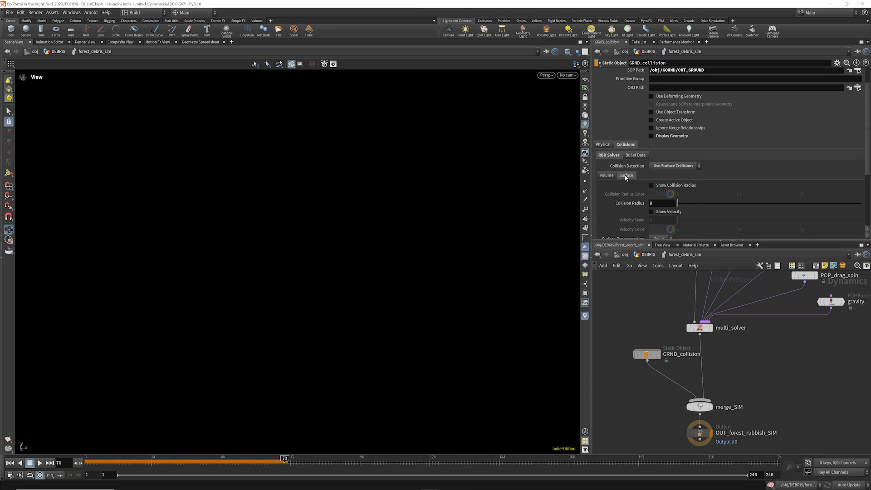
left_click(610, 176)
scroll(659, 148, "down", 2)
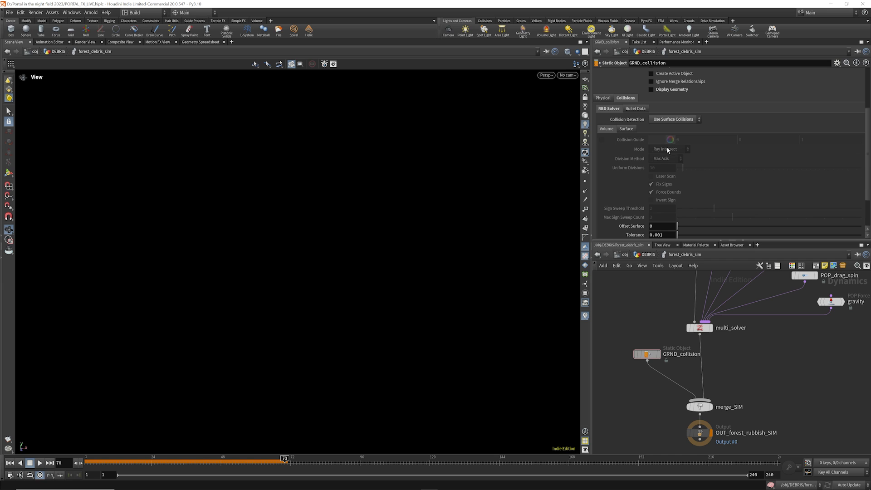
left_click(674, 119)
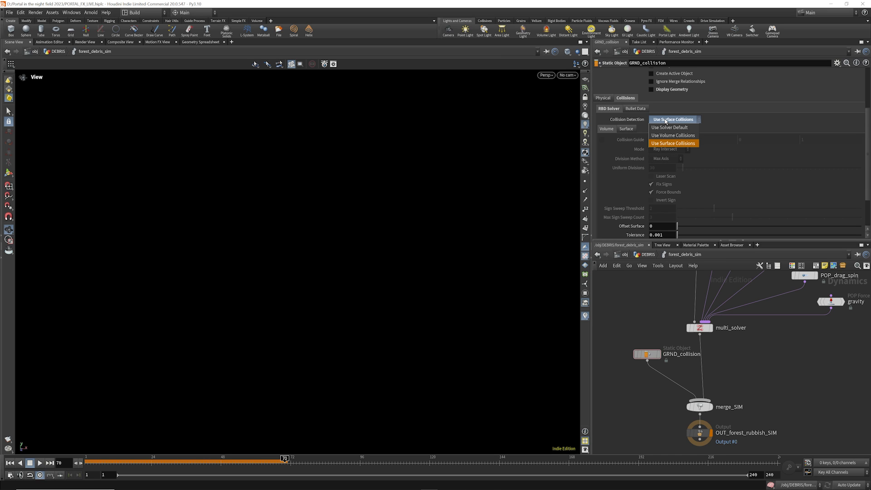
left_click(684, 136)
left_click(674, 148)
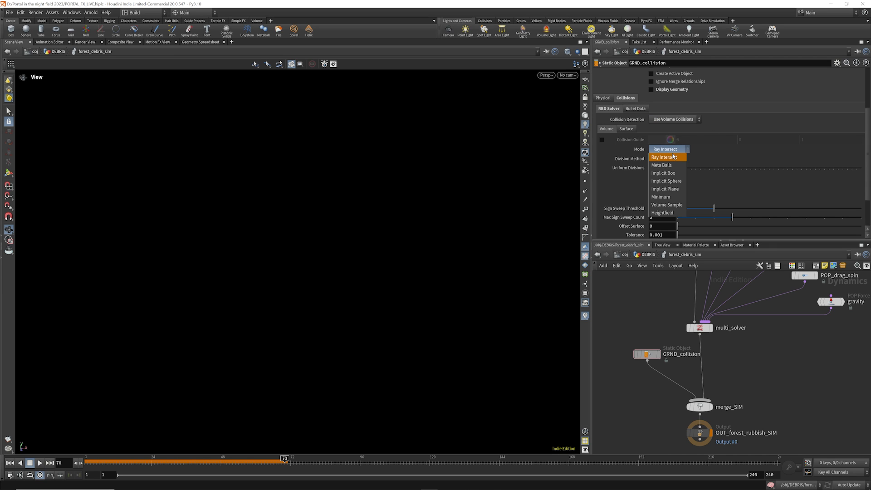
left_click(671, 202)
scroll(675, 163, "down", 3)
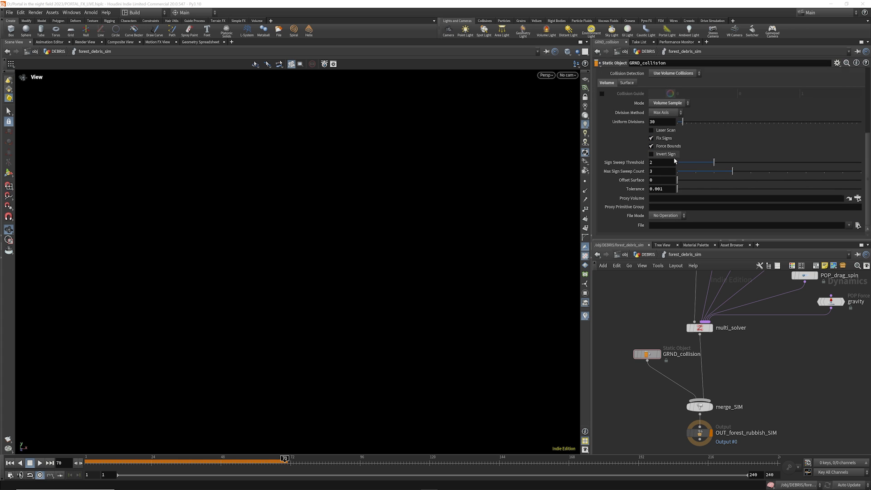
Copy the OUT_GROUND_VDB null from the GOUND object and paste its path as GRND_collision's Proxy Volume
left_click(626, 254)
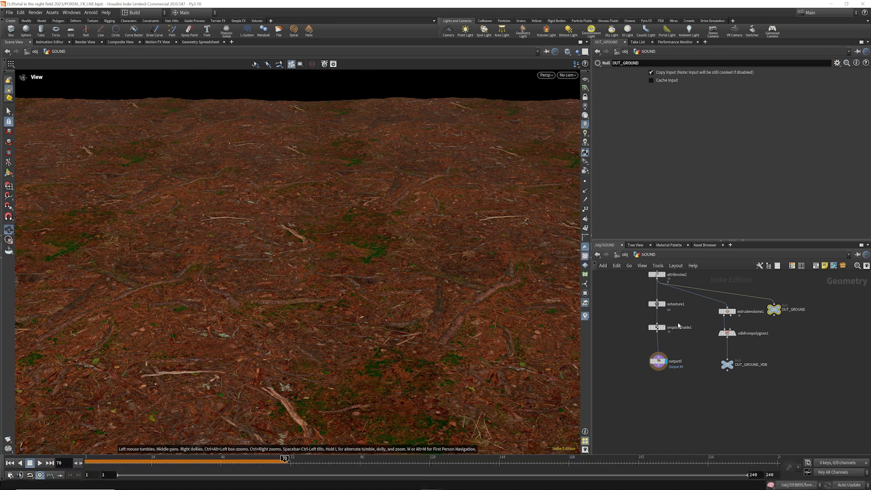
double_click(672, 330)
left_click(726, 364)
key("alt+c")
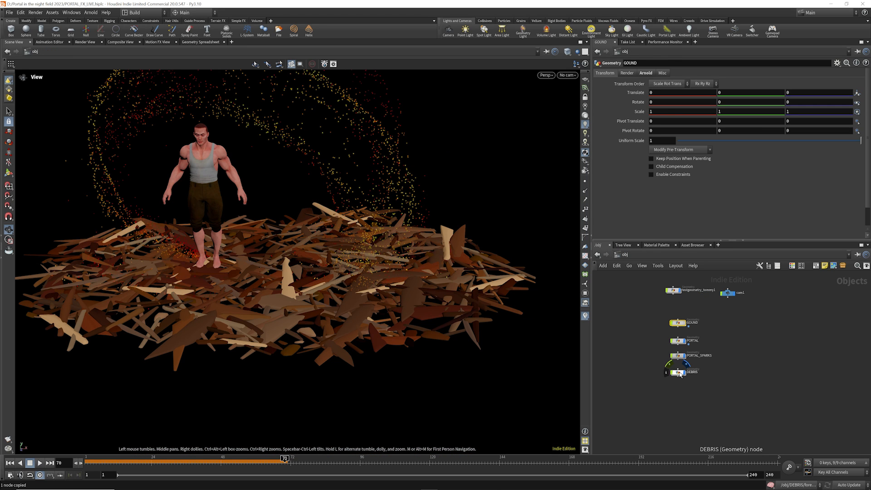
double_click(668, 406)
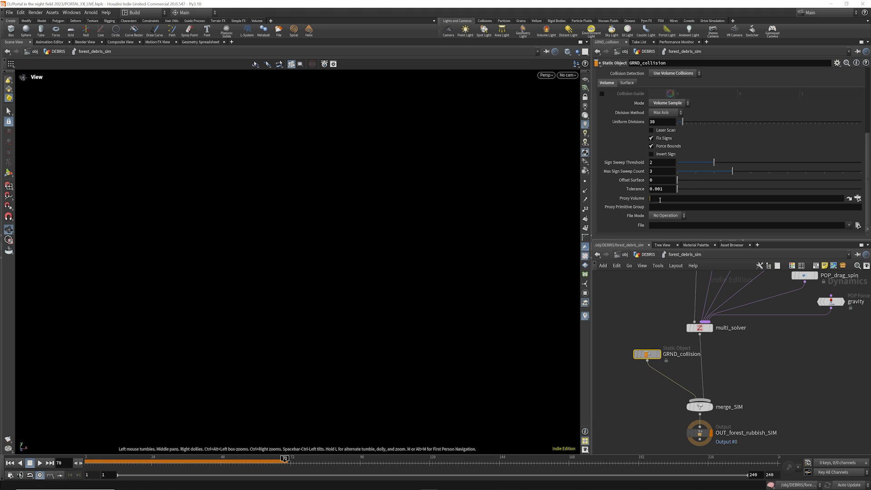
key("ctrl+v")
Rerun the simulation from the first frame and examine the forest_deris initial state, bullet data and physical settings and the bullet_solver settings
left_click(8, 463)
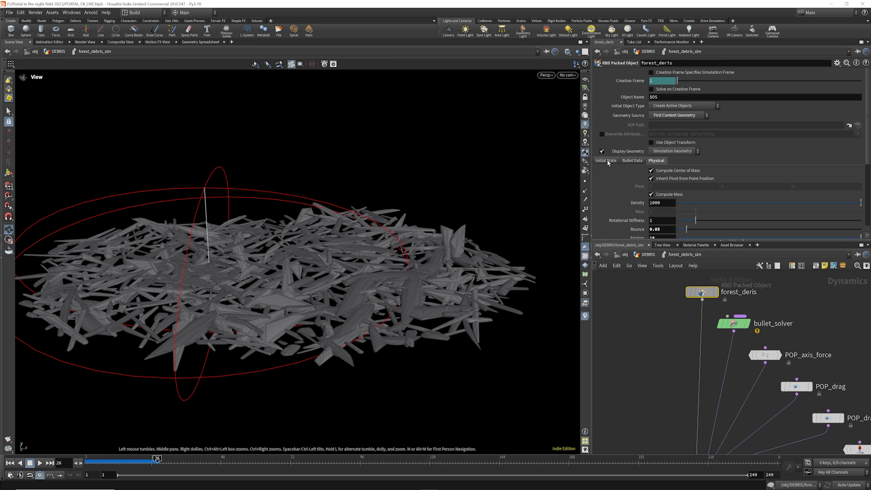
left_click(607, 161)
left_click(606, 160)
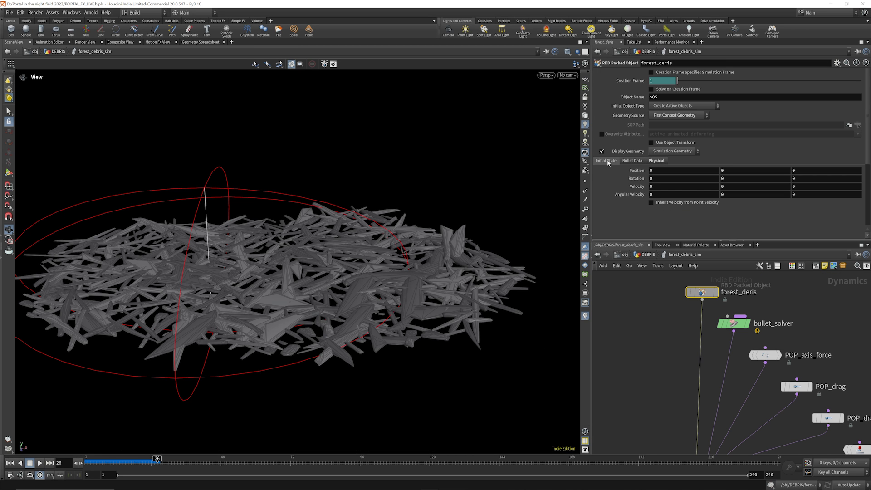
left_click(631, 161)
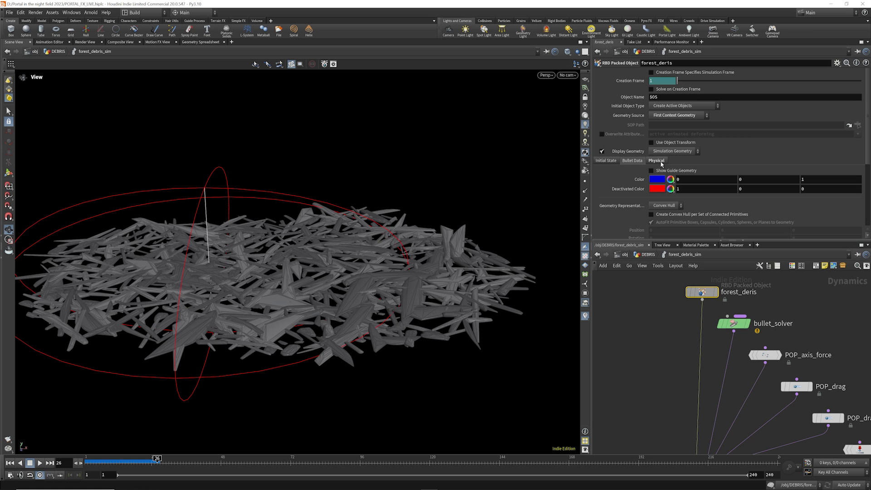
left_click(657, 161)
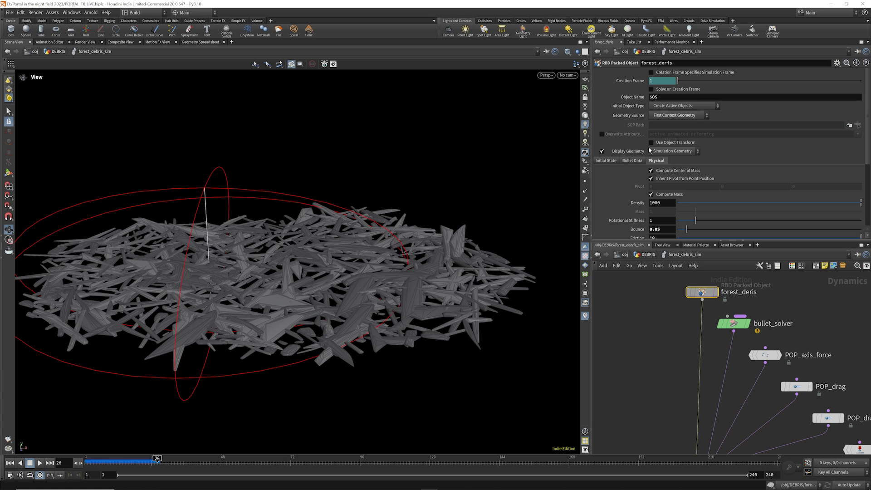
scroll(690, 290, "down", 3)
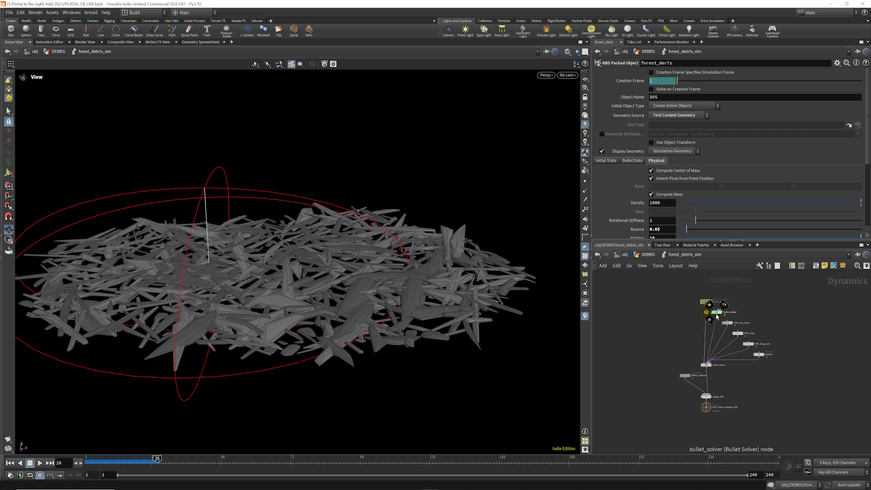
left_click(719, 312)
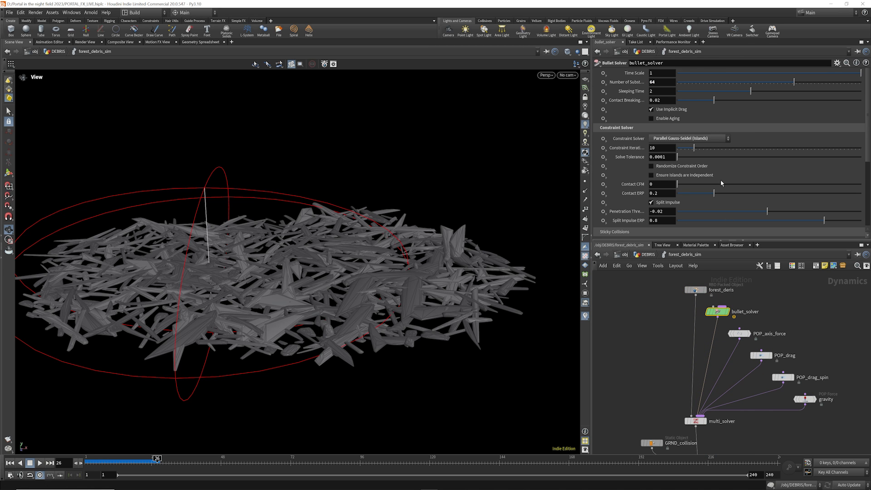
scroll(721, 186, "down", 3)
scroll(721, 186, "down", 2)
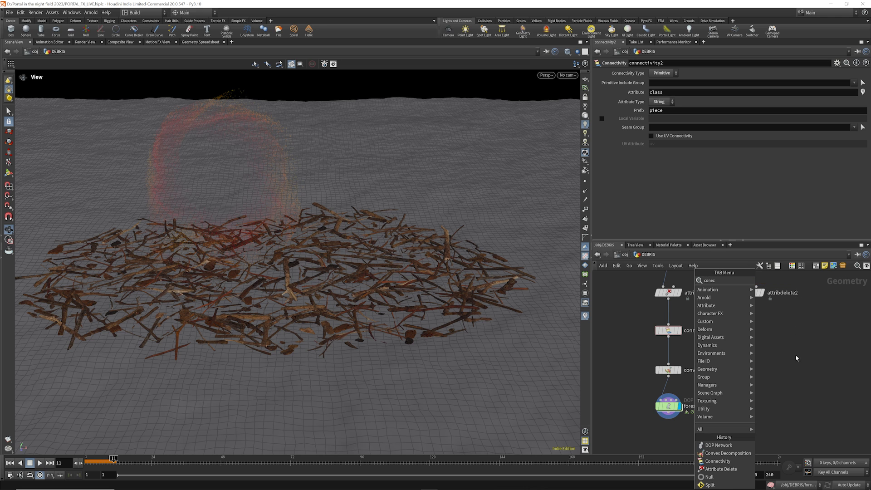
Try a second Connectivity node between connectivity2 and convexdecomposition1, with its connectivity type set to Point
key("Escape")
key("Tab")
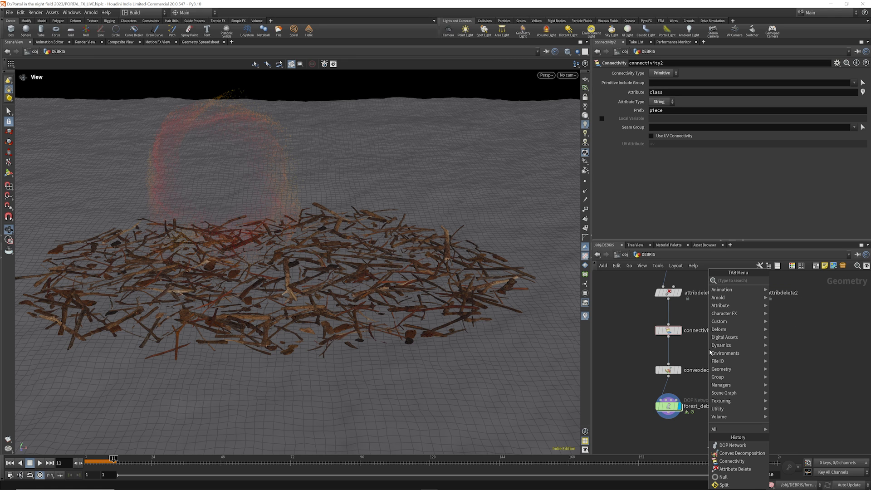
type("prim")
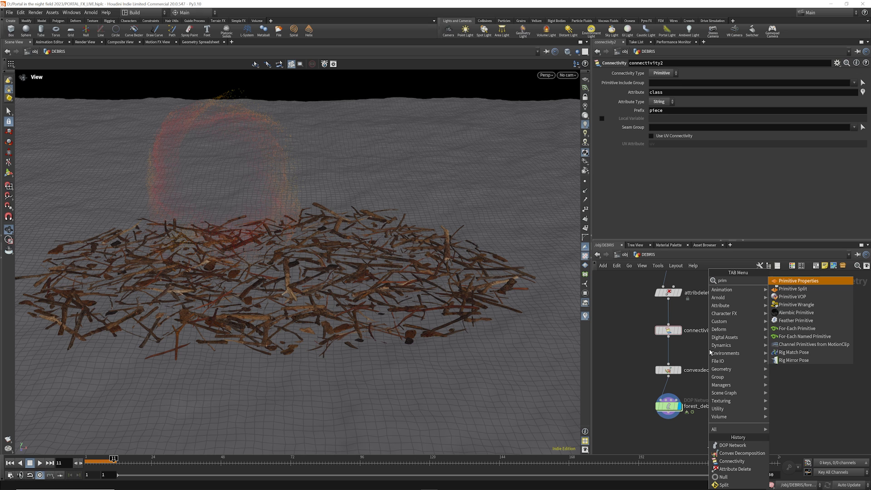
key("BackSpace")
key("BackSpace")
key("BackSpace")
key("BackSpace")
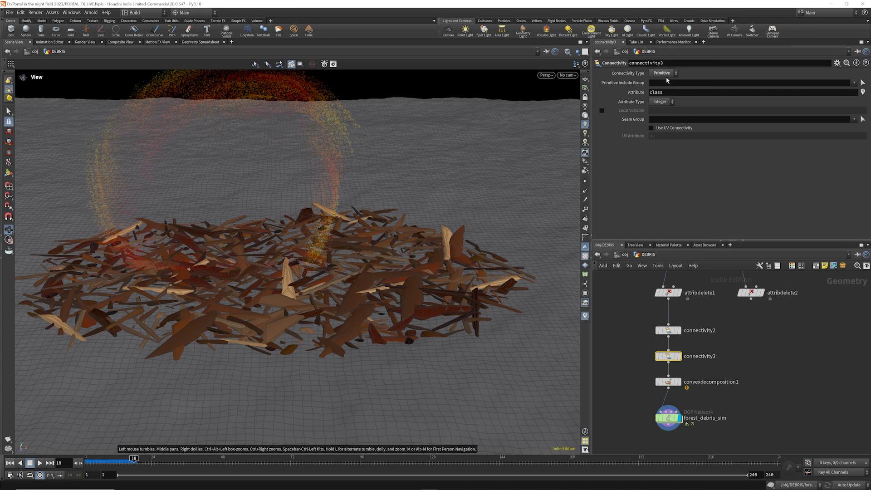
left_click(666, 74)
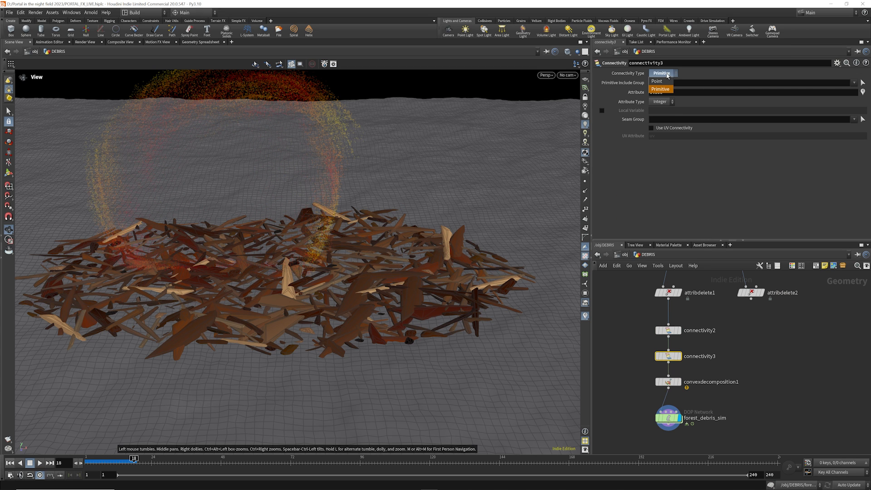
left_click(667, 80)
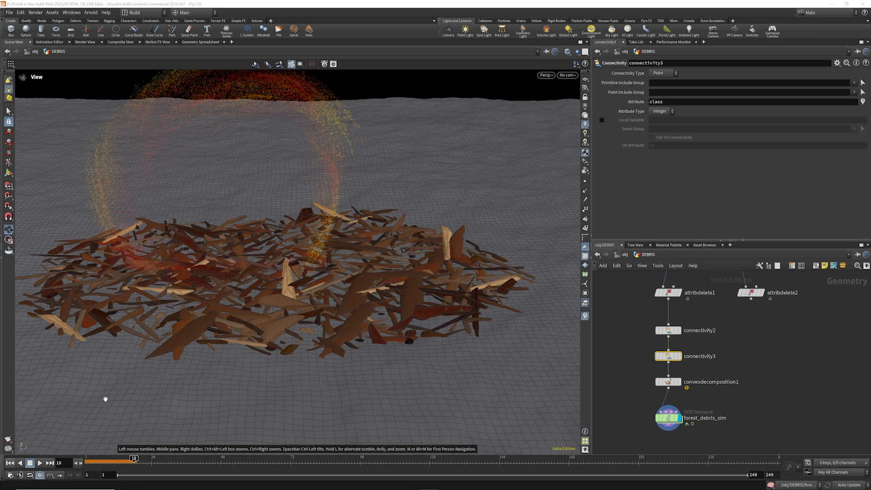
Replay the simulation from the first frame to test the extra connectivity3 node, and delete that node
left_click(10, 462)
left_click(40, 462)
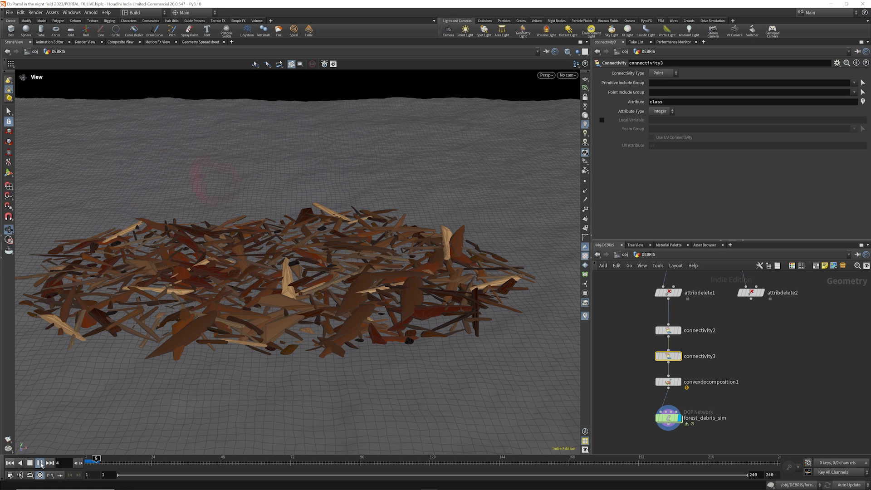
mouse_move(669, 360)
key("Delete")
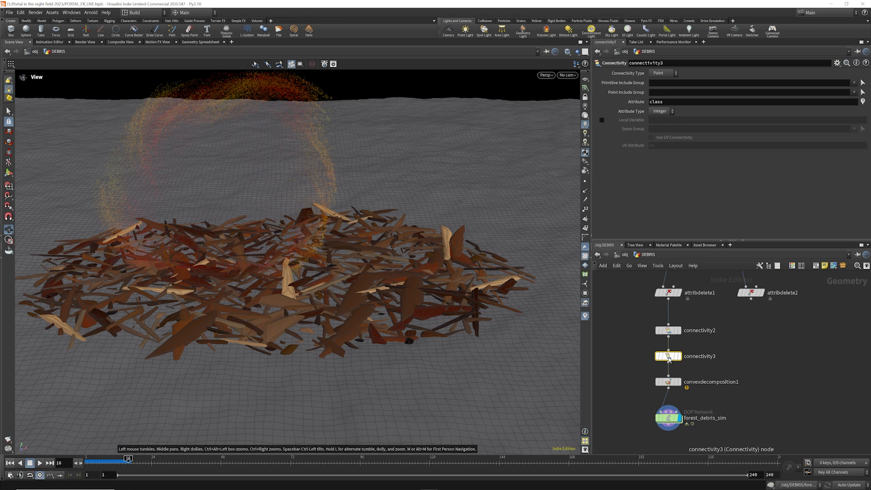
Set connectivity2's attribute prefix to piece_ and replay the simulation from the first frame
left_click(670, 112)
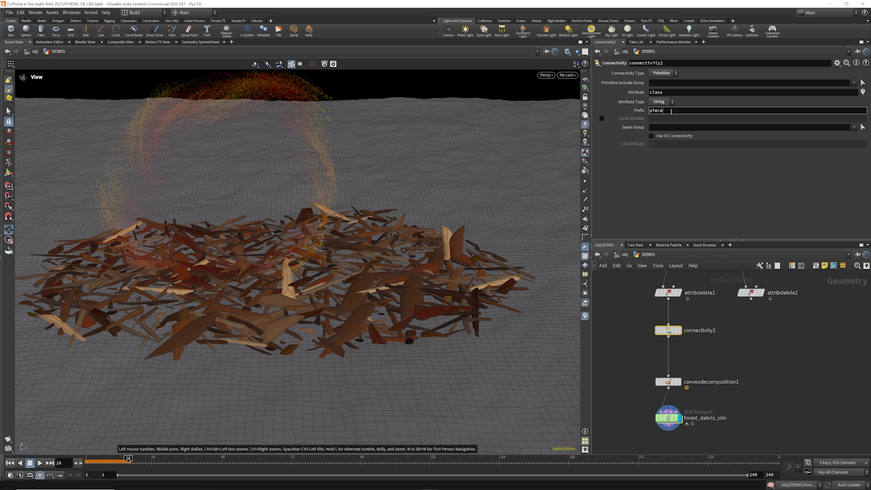
type("_")
key("Return")
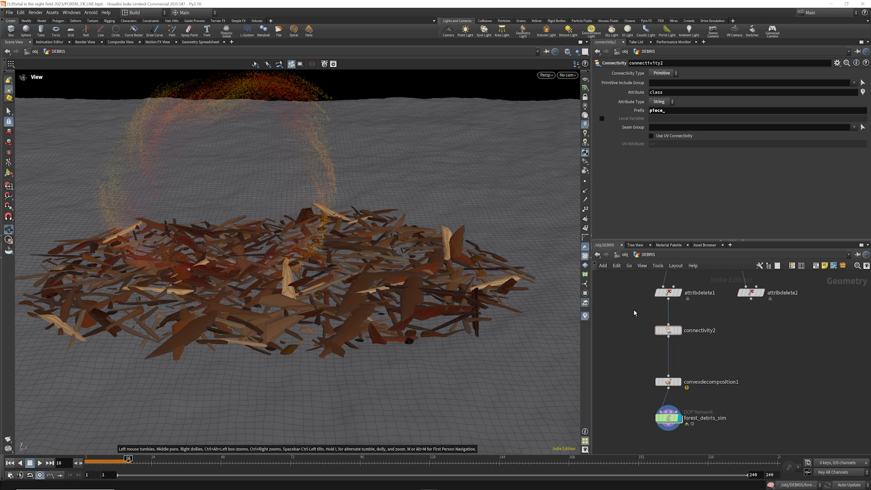
left_click(9, 463)
left_click(39, 462)
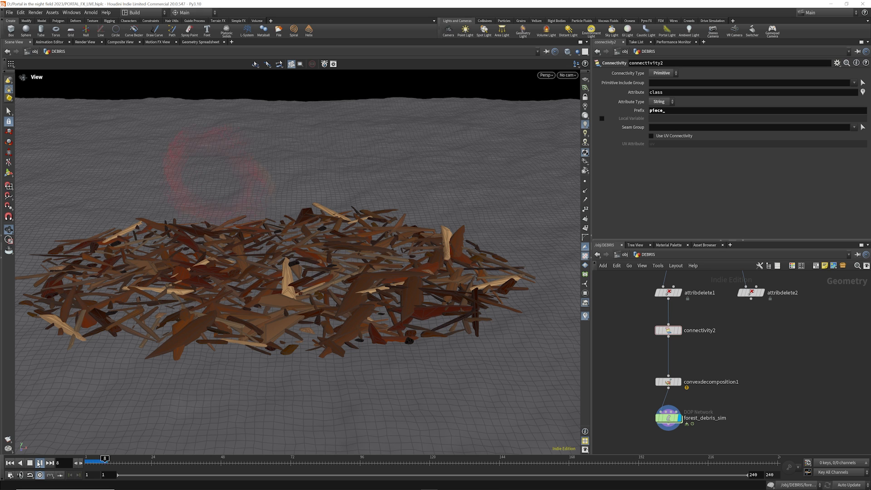
left_click(39, 463)
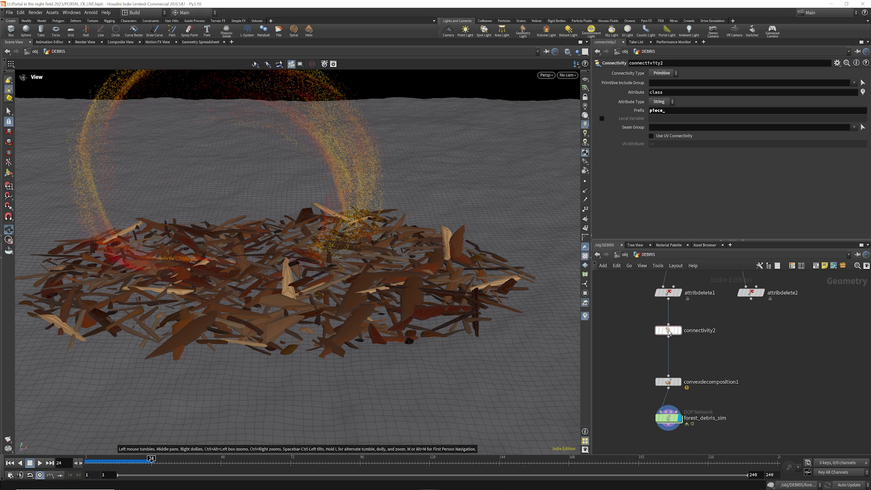
Move convexdecomposition1 closer to connectivity2 and insert an Assemble node between convexdecomposition1 and forest_debris_sim
mouse_move(669, 331)
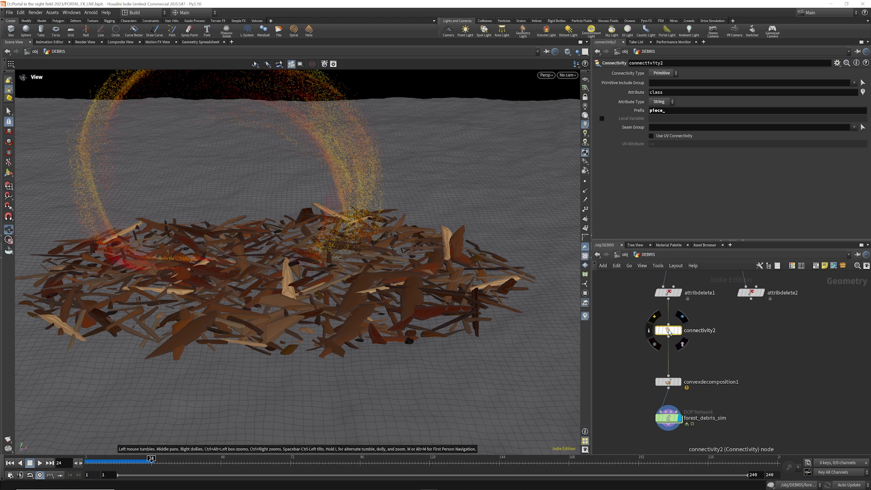
left_click(668, 332)
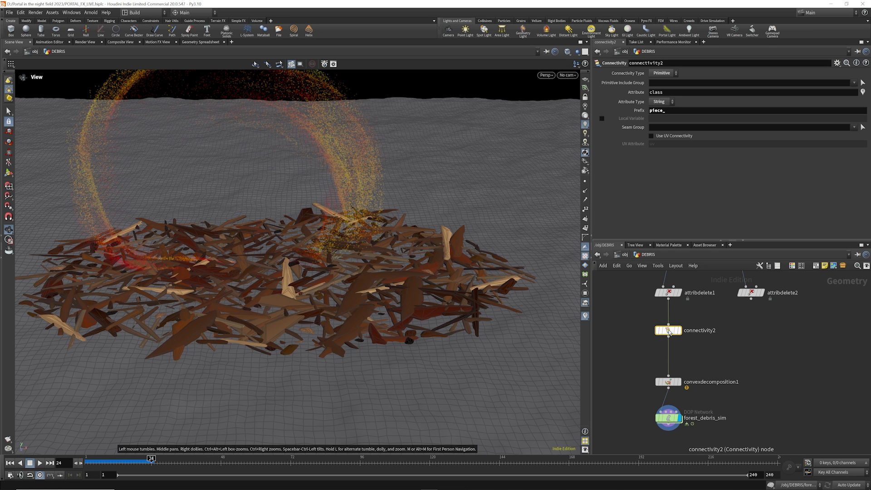
left_click_drag(669, 382, 668, 363)
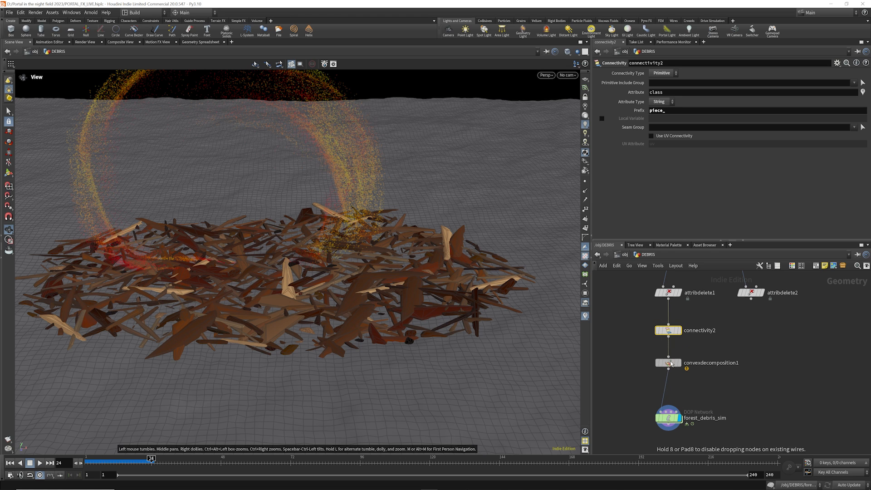
left_click(688, 394)
key("Tab")
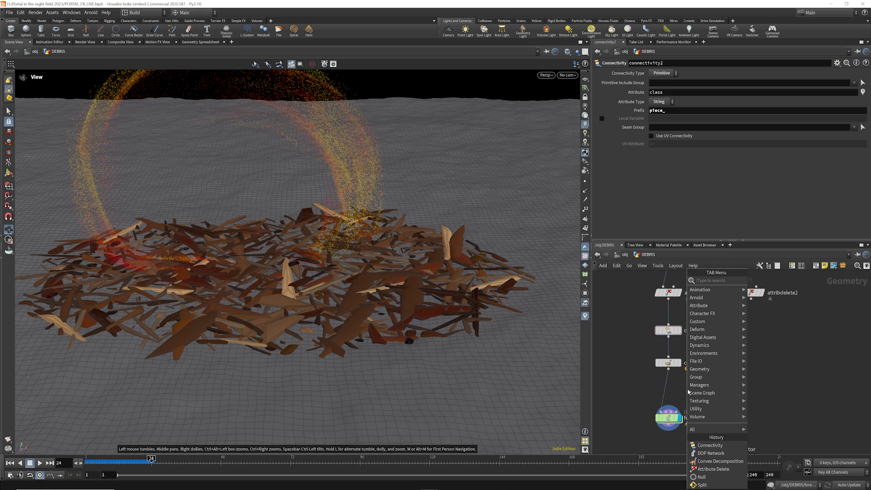
type("ass")
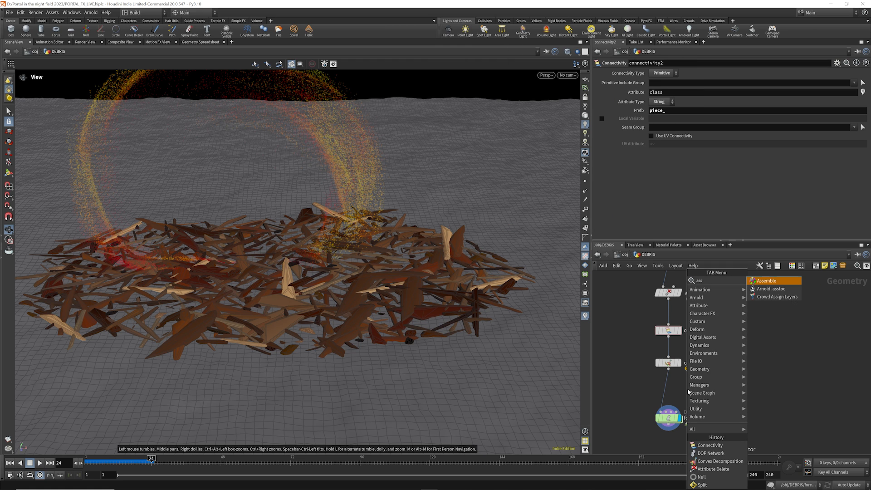
left_click(770, 280)
left_click(667, 388)
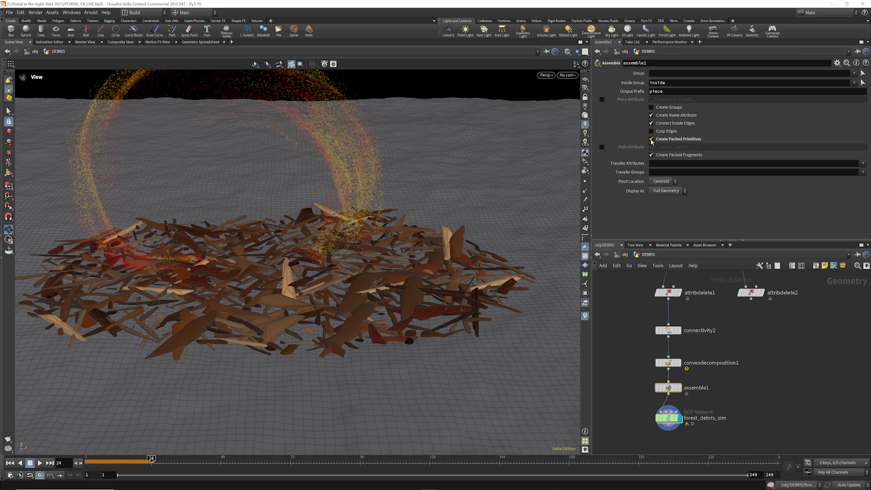
Enable Create Packed Primitives and disable Create Name Attribute on assemble1, and replay the simulation from the first frame
left_click(651, 115)
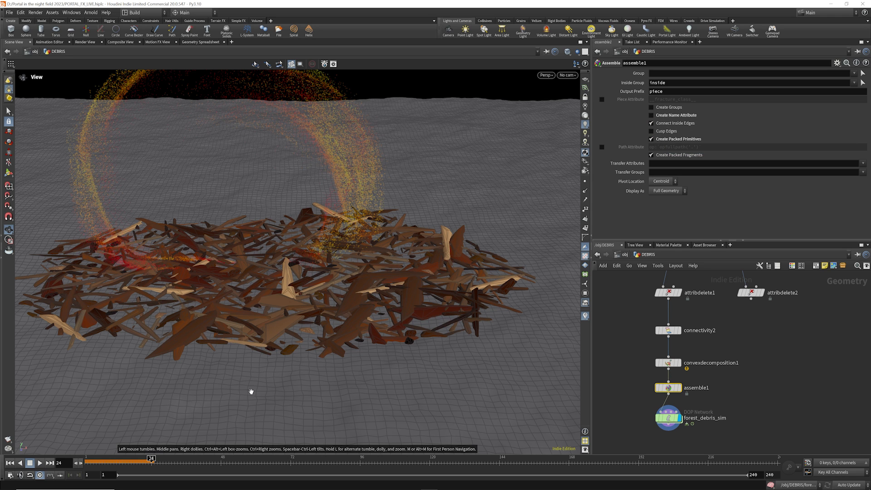
left_click(10, 462)
left_click(39, 463)
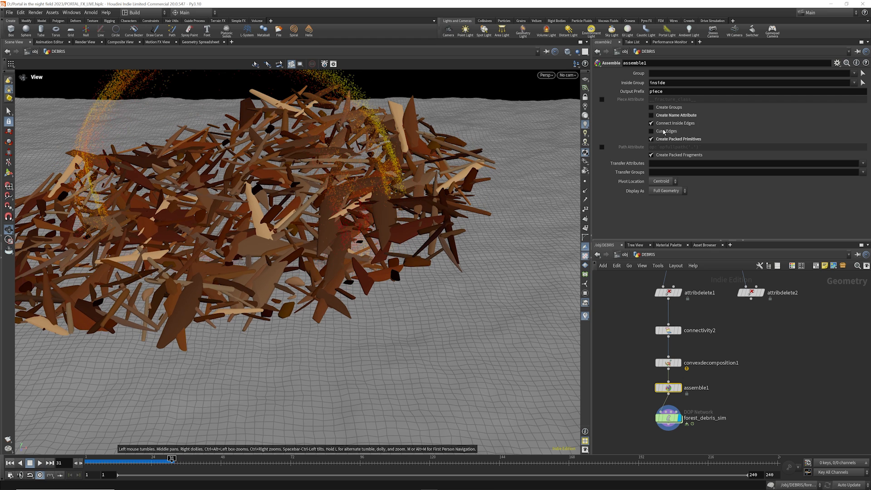
Enable Create Name Attribute on assemble1 and return the simulation to the first frame
left_click(15, 462)
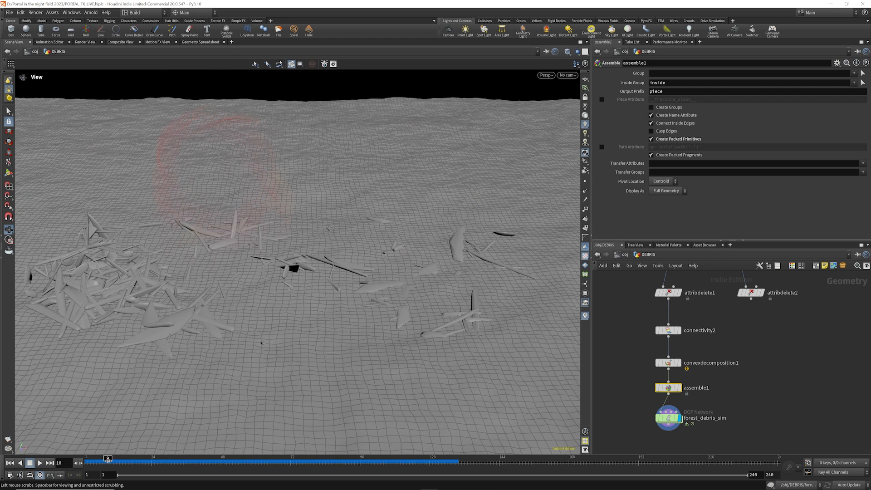
left_click_drag(108, 459, 87, 459)
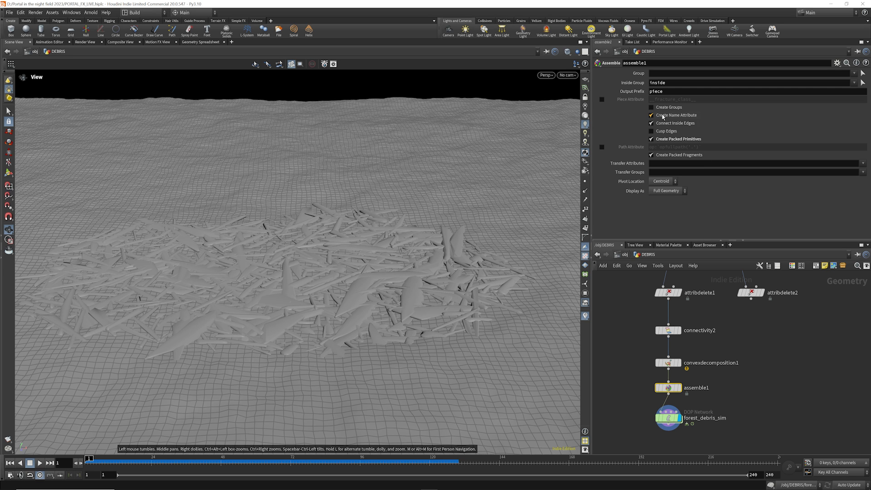
Bypass connectivity2 and replay the simulation from the first frame, checking the debris against the ground from a low side view
left_click(657, 330)
left_click(40, 462)
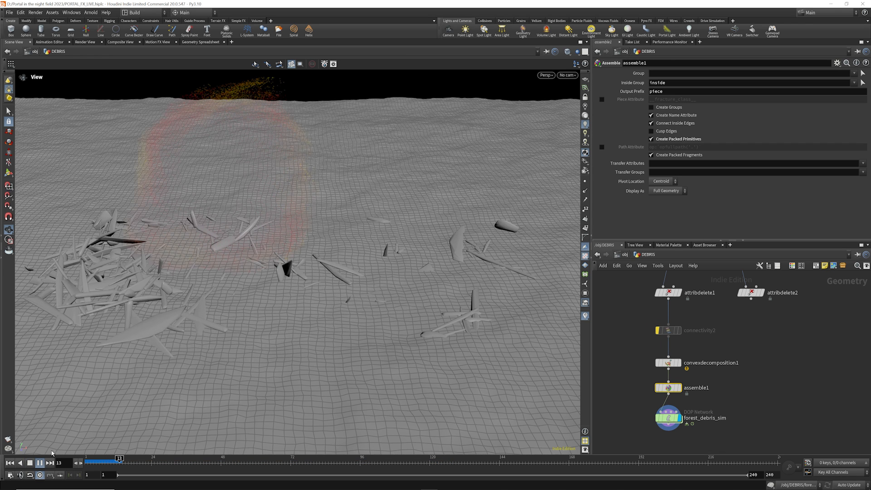
left_click_drag(349, 258, 345, 221)
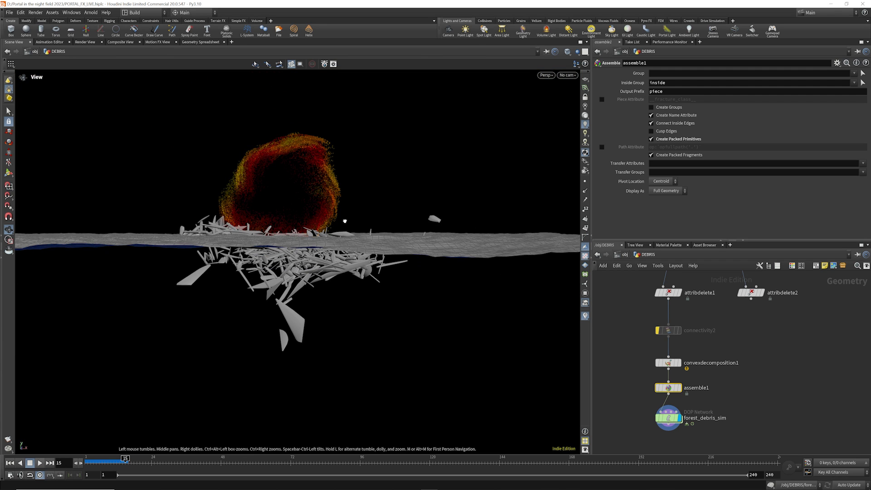
left_click(16, 462)
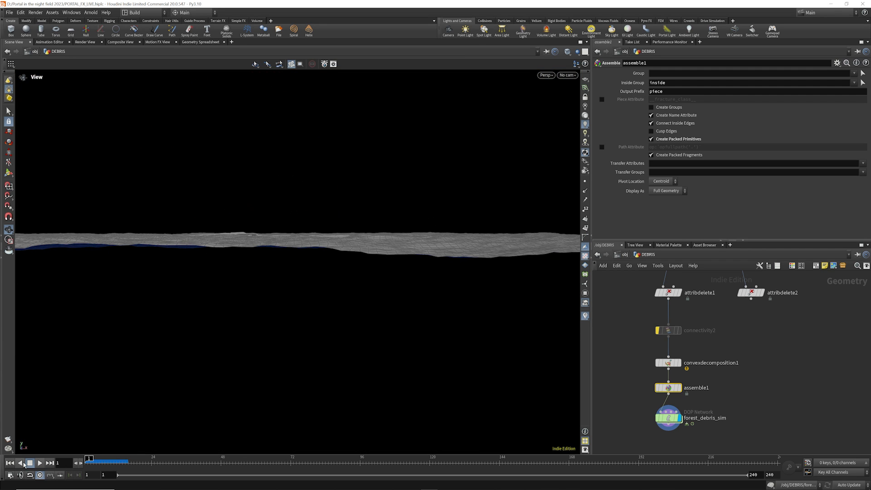
left_click(39, 463)
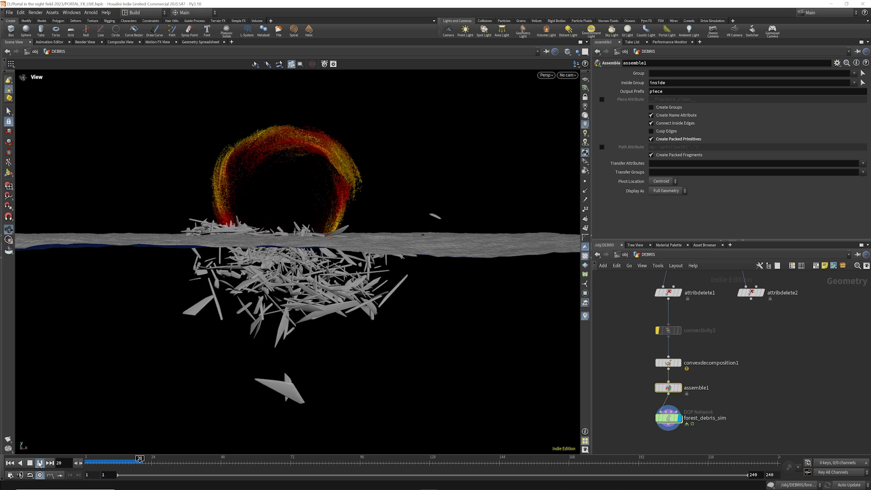
left_click_drag(291, 202, 295, 210)
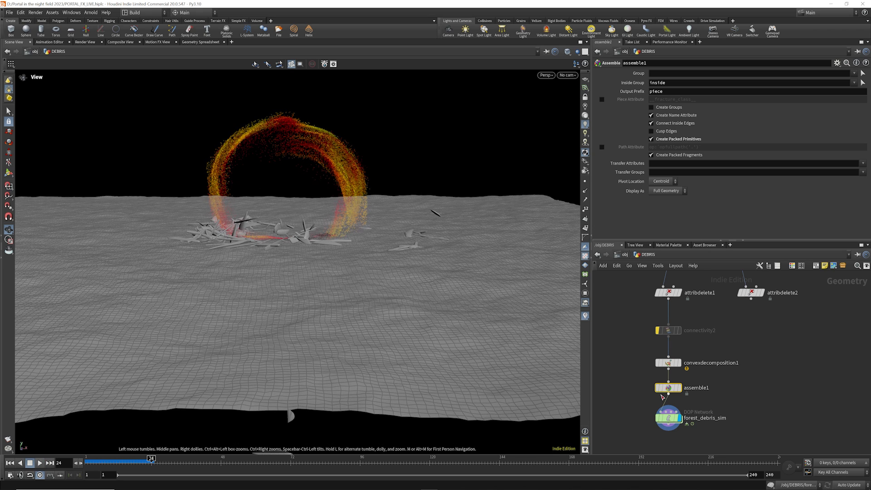
Insert a Transform node between copytopoints1 and split1 in the DEBRIS network
double_click(668, 417)
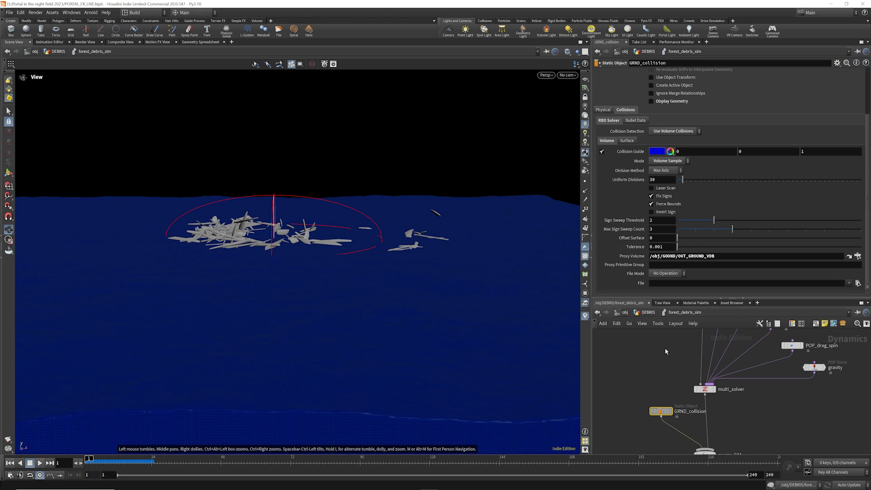
left_click(648, 313)
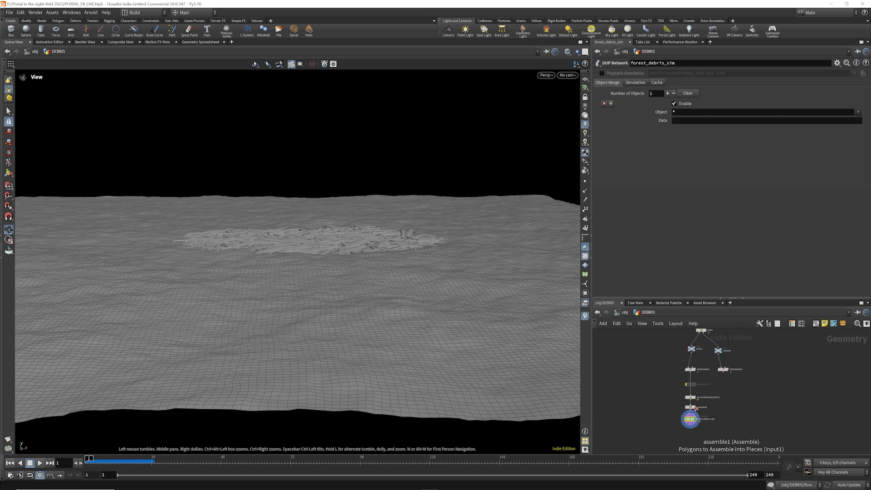
scroll(703, 352, "up", 5)
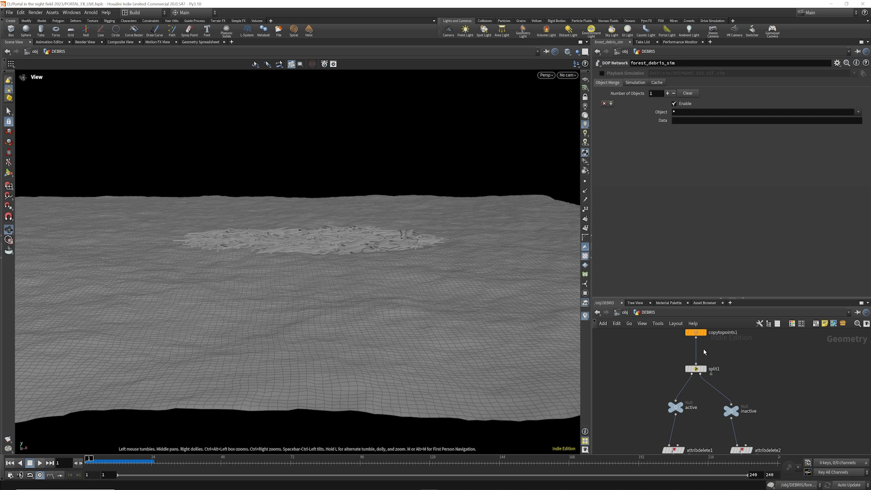
key("Tab")
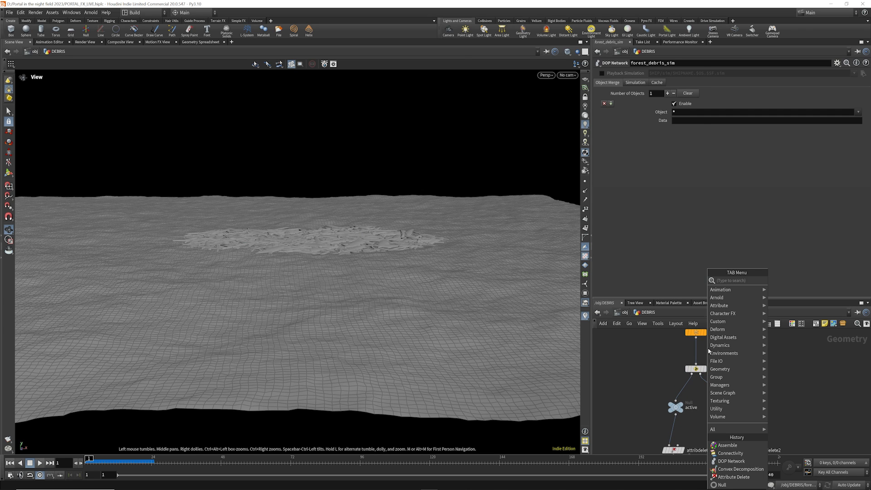
type("tr")
key("Escape")
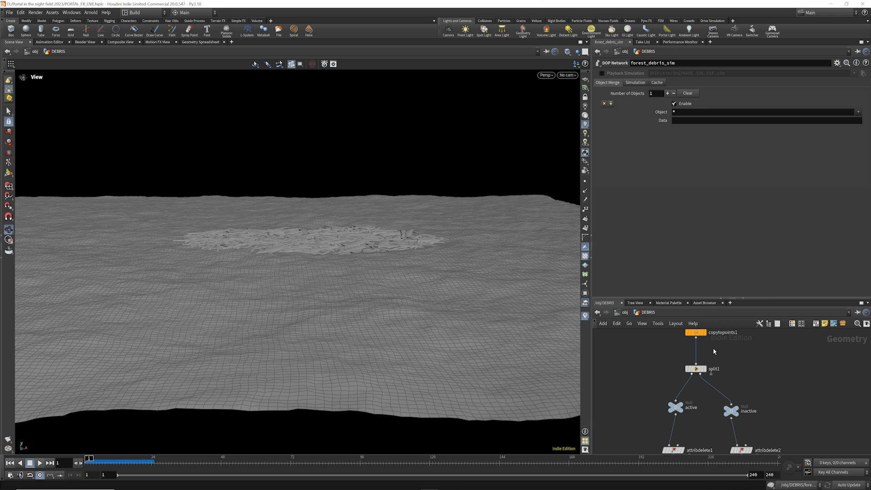
key("Tab")
left_click(811, 38)
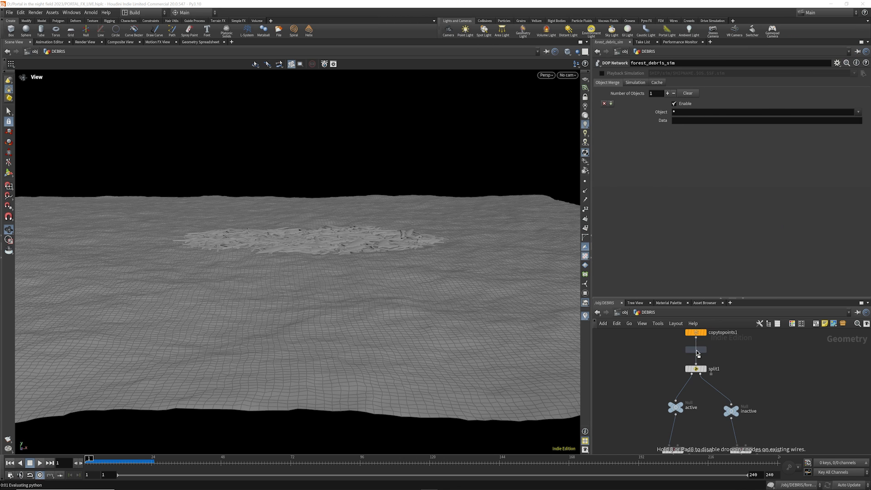
left_click(698, 353)
key("Return")
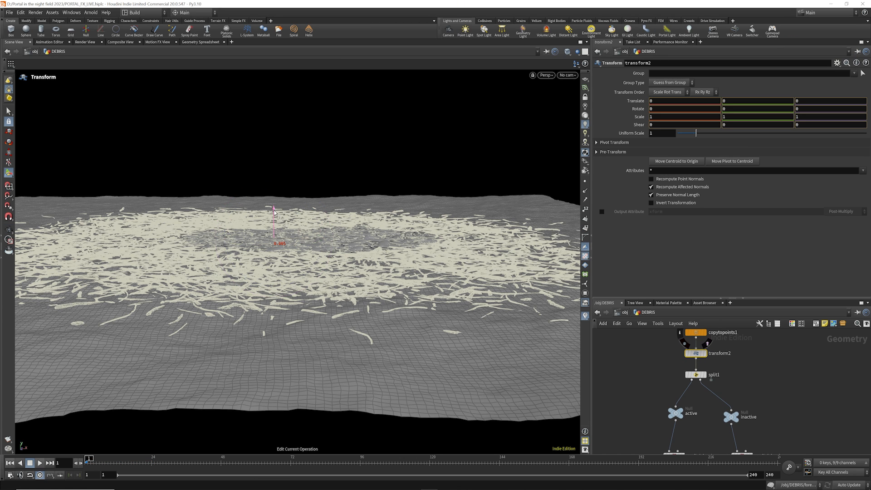
Raise the debris about 0.058 in Y with transform2 and replay the simulation with forest_debris_sim displayed
left_click_drag(274, 211, 273, 208)
left_click(704, 353)
scroll(706, 356, "down", 5)
scroll(700, 392, "up", 3)
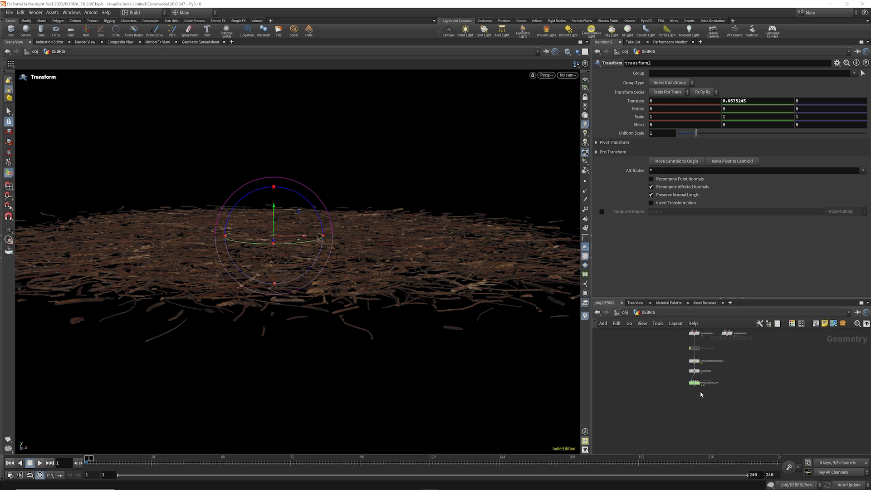
scroll(700, 394, "up", 3)
left_click(697, 375)
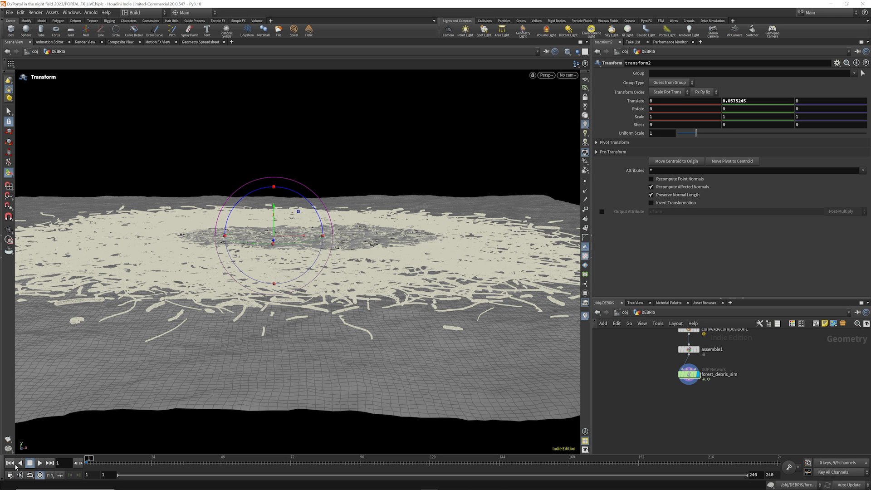
left_click(38, 463)
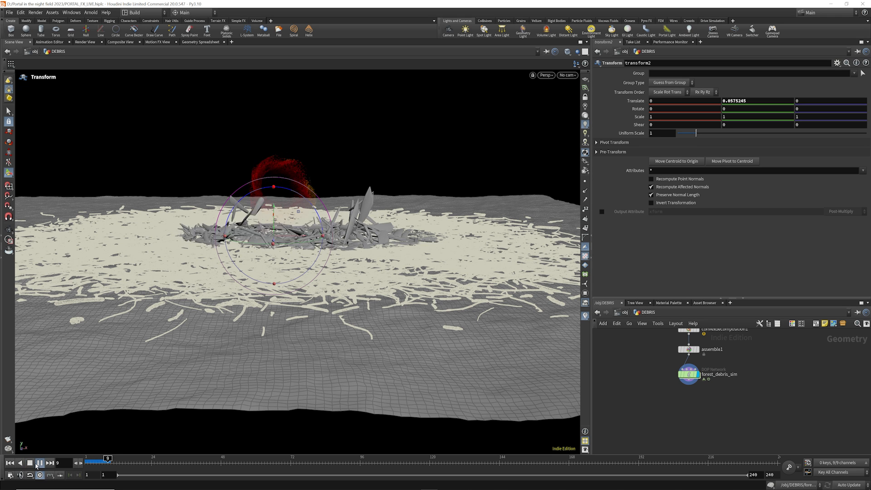
left_click(39, 462)
Turn off the Collision Guide of GRND_collision inside forest_debris_sim and play the simulation from the start
double_click(689, 375)
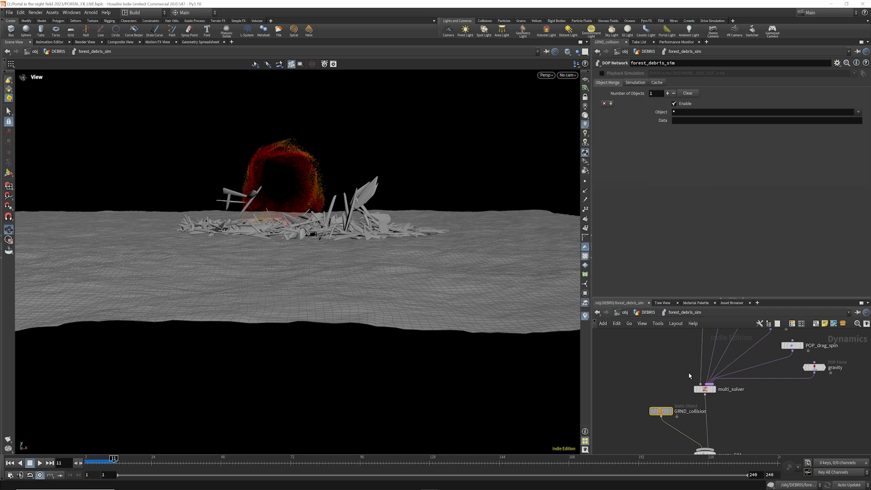
left_click(85, 461)
left_click(602, 151)
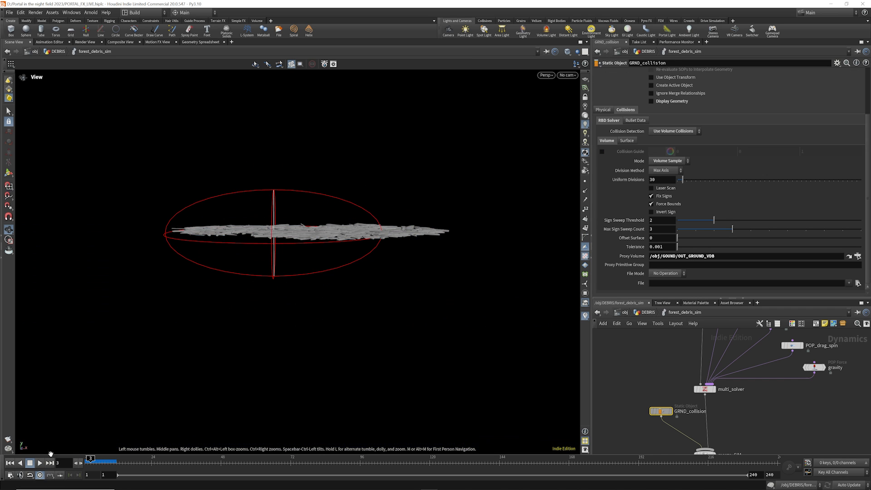
left_click(40, 463)
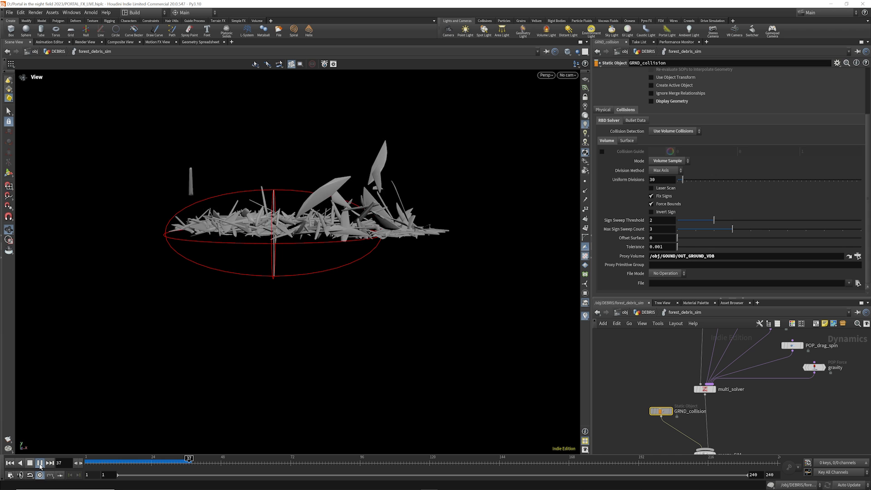
left_click(40, 463)
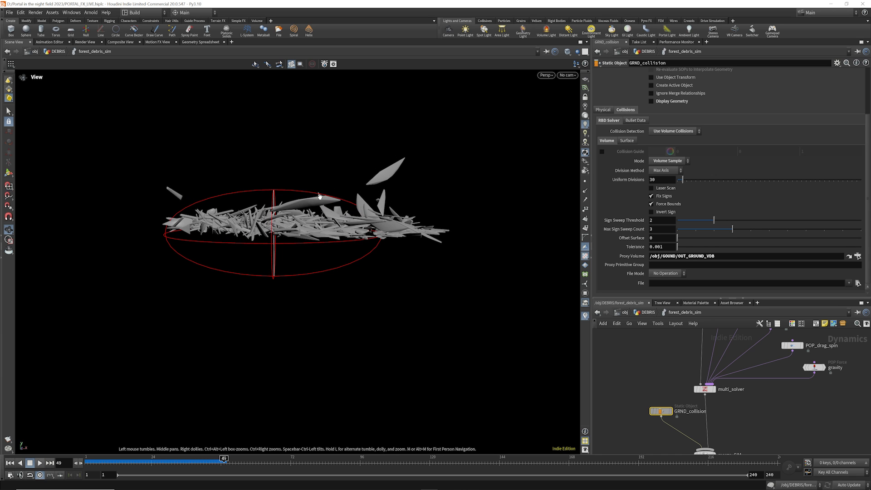
Replay the simulation from the first frame in a view from above, and save the scene
left_click_drag(321, 195, 329, 284)
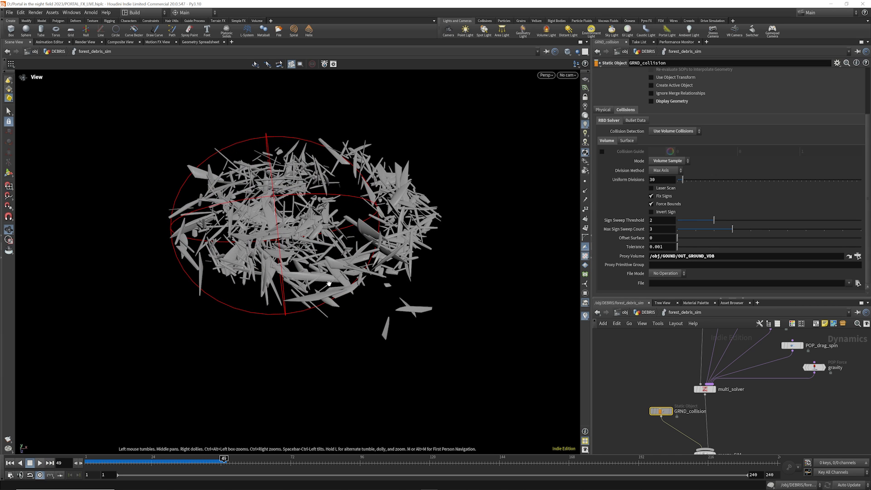
left_click(10, 462)
left_click(40, 462)
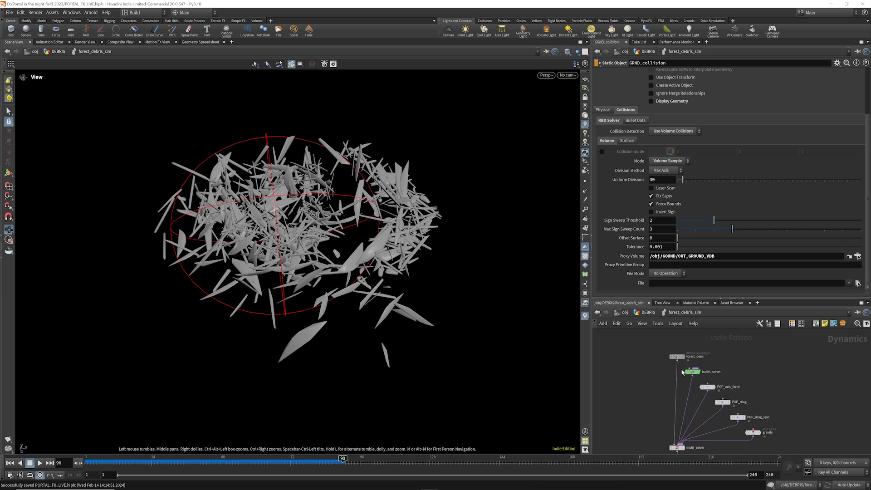
Review the bullet data and initial state of forest_deris and the substep and constraint settings of bullet_solver
scroll(681, 365, "up", 3)
left_click(676, 356)
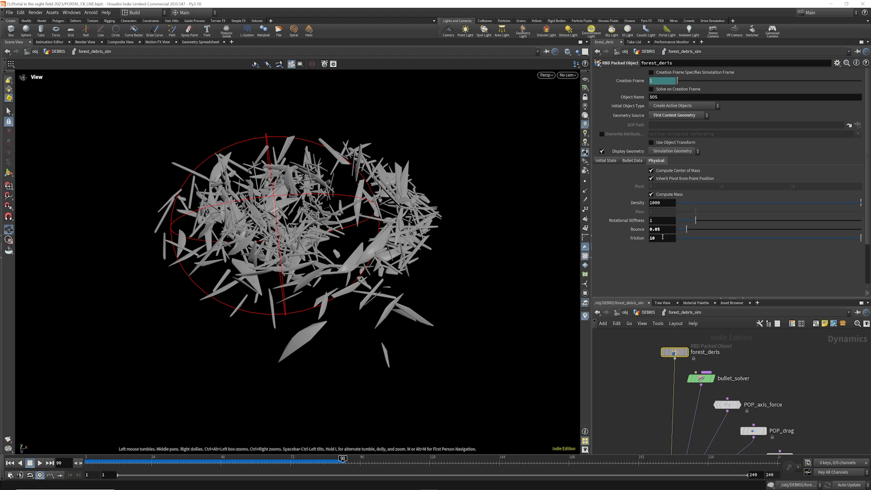
left_click(633, 161)
scroll(648, 194, "down", 3)
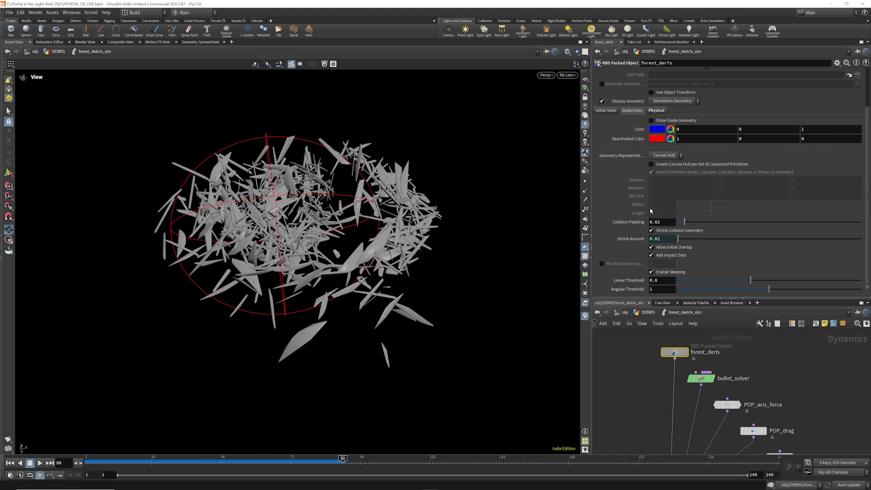
left_click(610, 112)
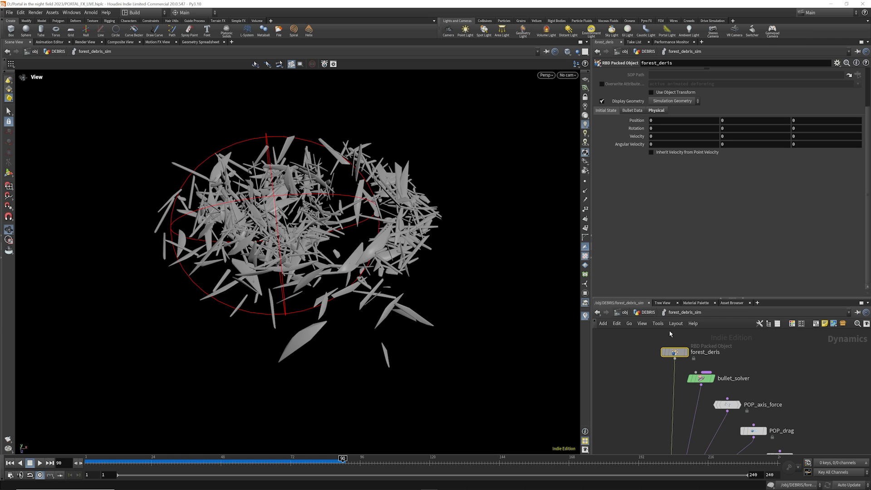
scroll(668, 350, "down", 2)
scroll(694, 368, "up", 2)
left_click(694, 367)
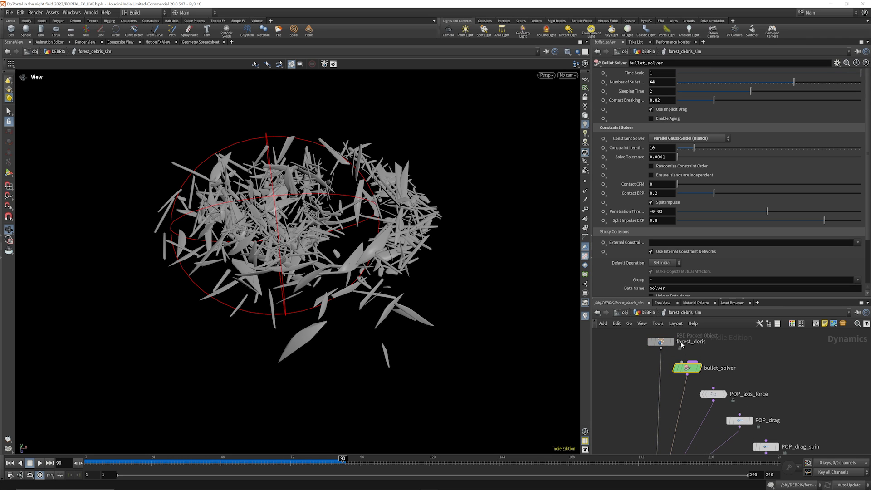
scroll(659, 337, "down", 3)
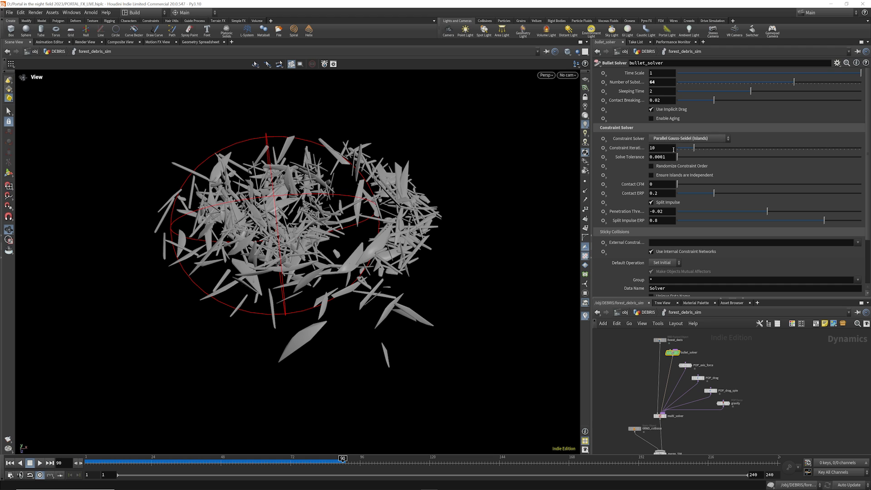
scroll(672, 157, "down", 3)
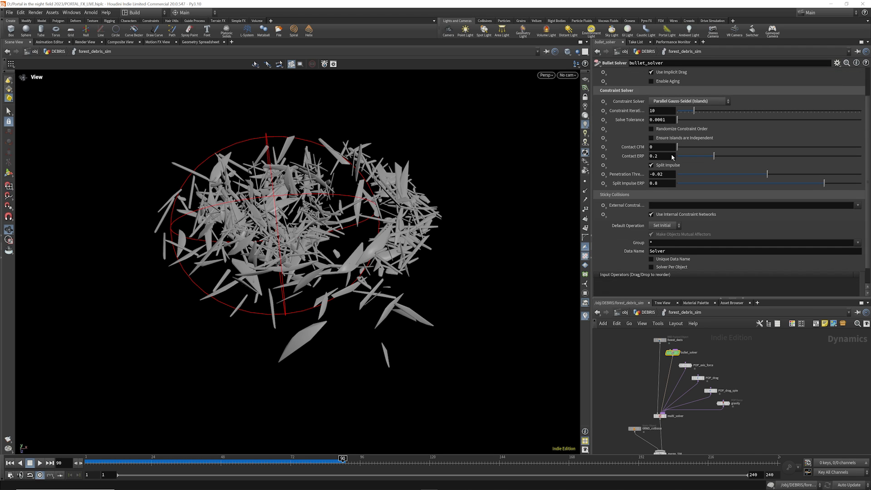
scroll(672, 156, "up", 3)
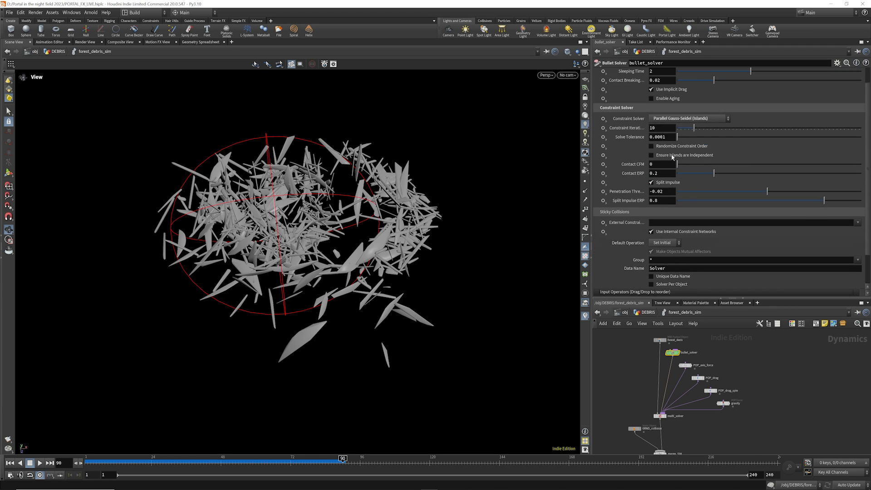
Shift the center of POP_axis_force to about 0.384 in X and replay the simulation from the first frame
left_click(685, 364)
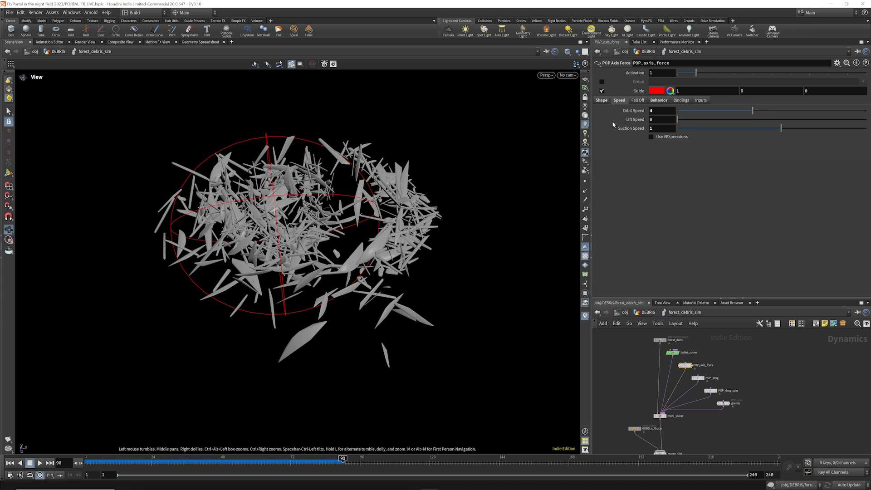
left_click(602, 100)
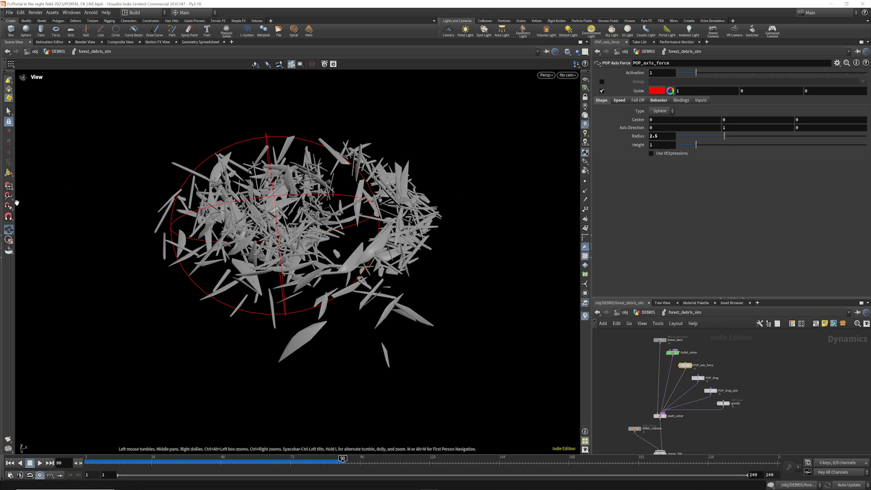
left_click(8, 172)
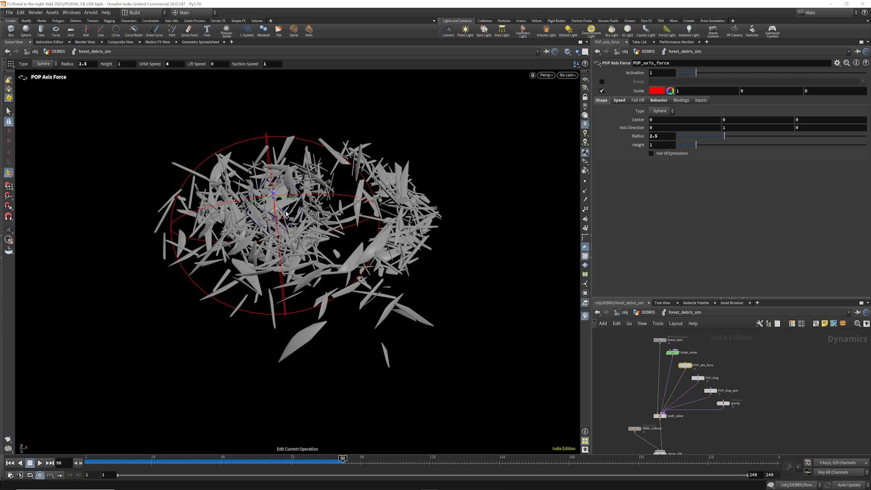
left_click_drag(284, 219, 300, 223)
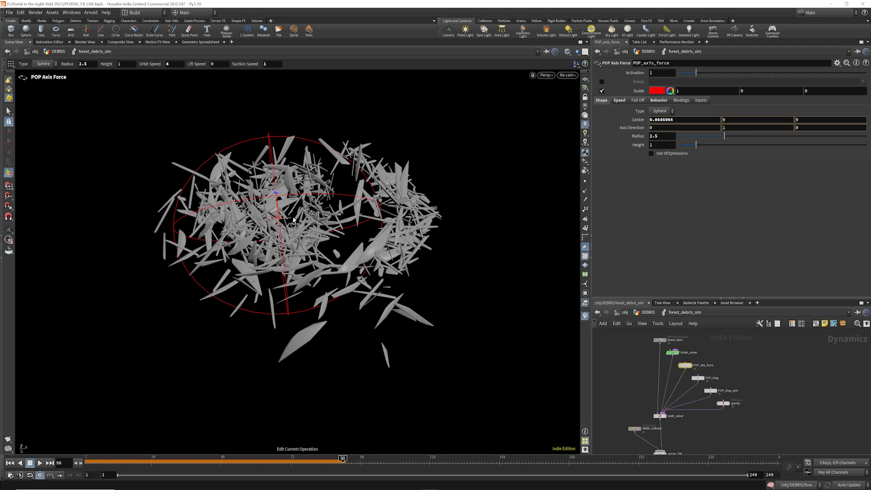
left_click(9, 462)
left_click(40, 463)
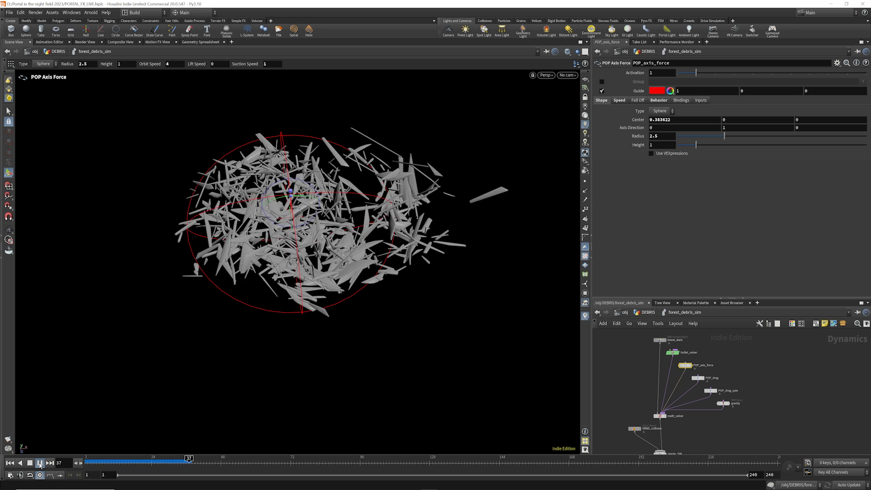
Stop the playback and review the speed, falloff, behavior, bindings and inputs settings of POP_axis_force
left_click(39, 463)
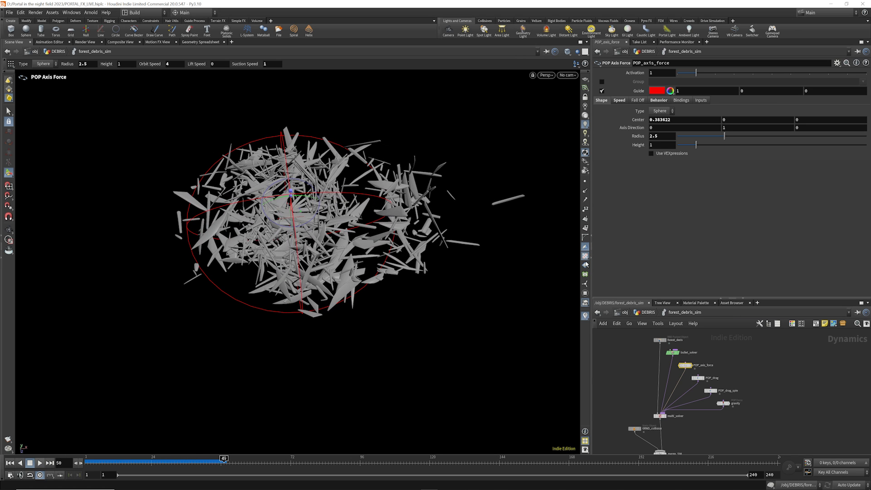
left_click(619, 100)
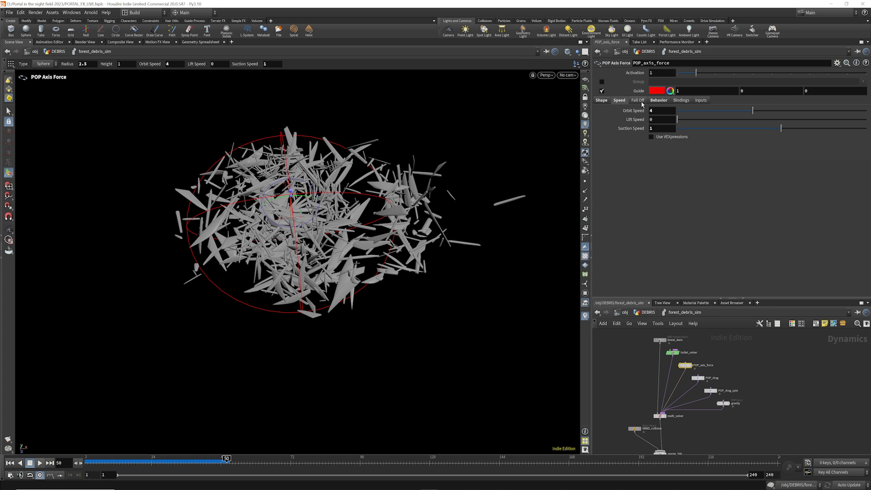
left_click(641, 102)
left_click(657, 101)
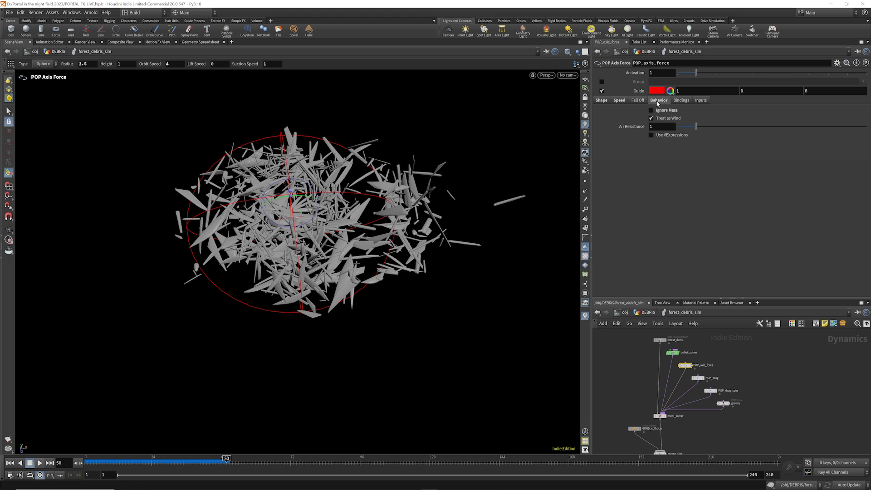
left_click(682, 102)
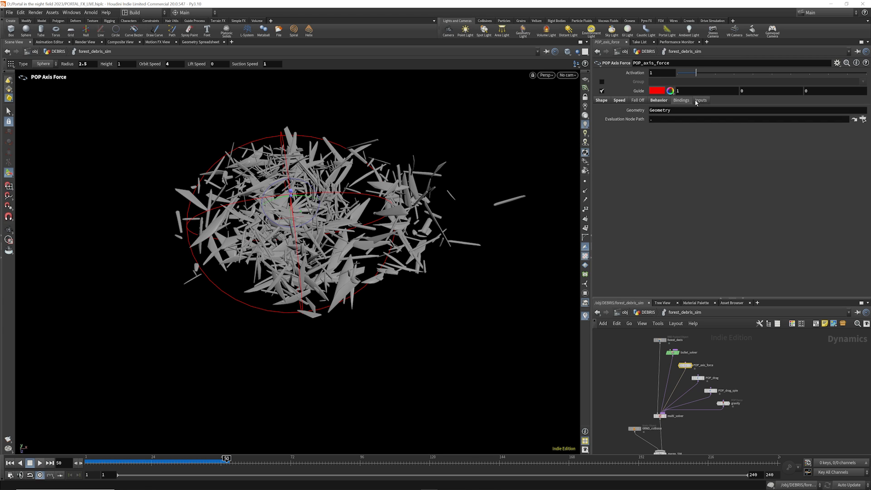
left_click(700, 101)
left_click(621, 101)
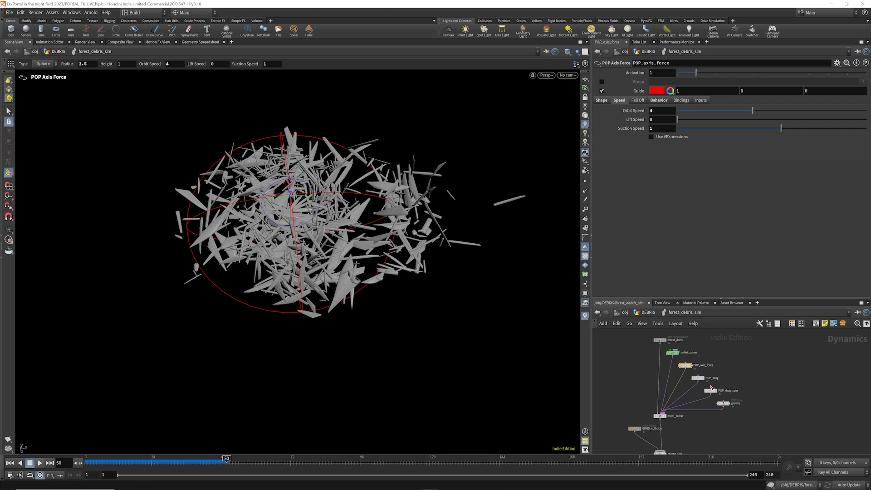
Review the settings of POP_drag, POP_drag_spin, gravity, multi_solver and GRND_collision inside forest_debris_sim
scroll(710, 388, "up", 3)
left_click(692, 373)
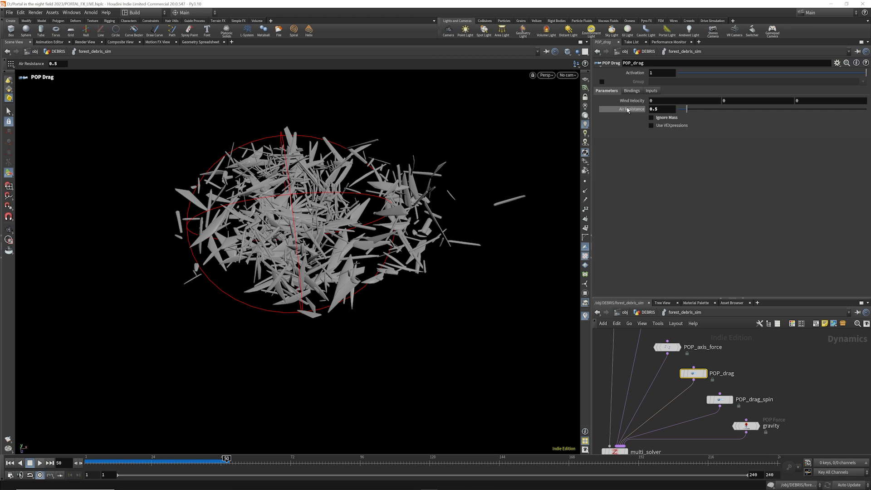
left_click(719, 399)
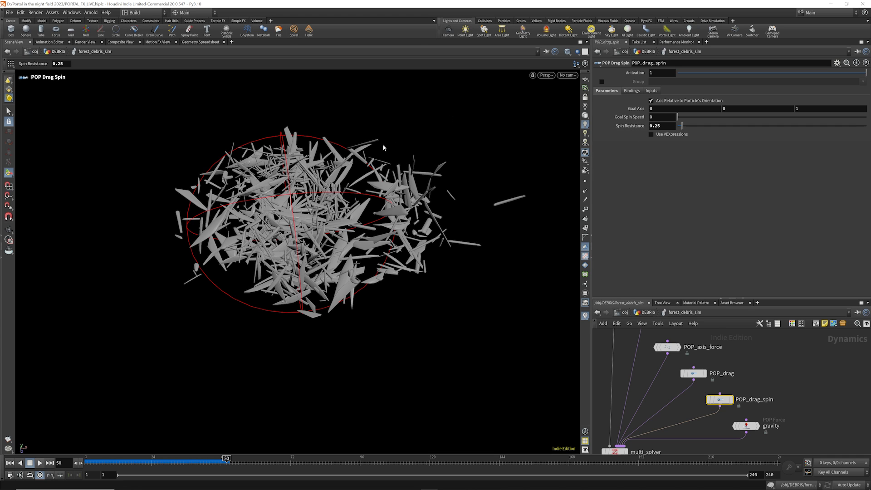
left_click(749, 425)
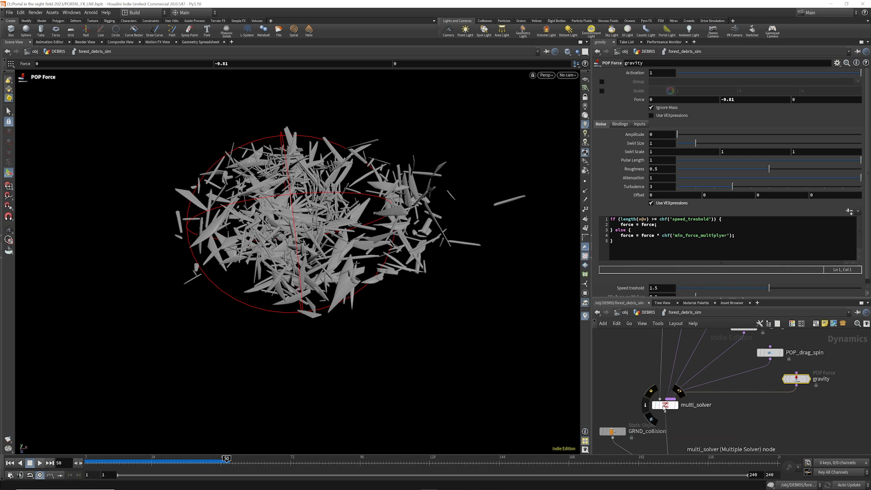
left_click(662, 405)
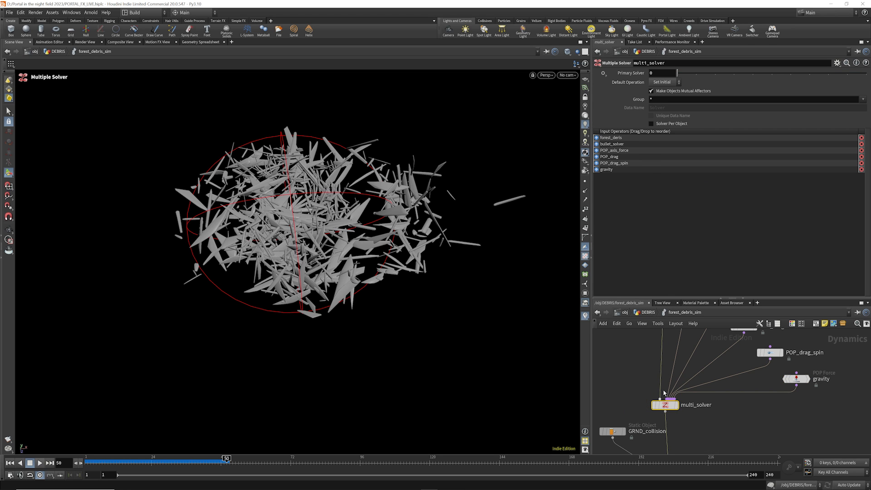
scroll(672, 366, "down", 3)
scroll(651, 401, "up", 3)
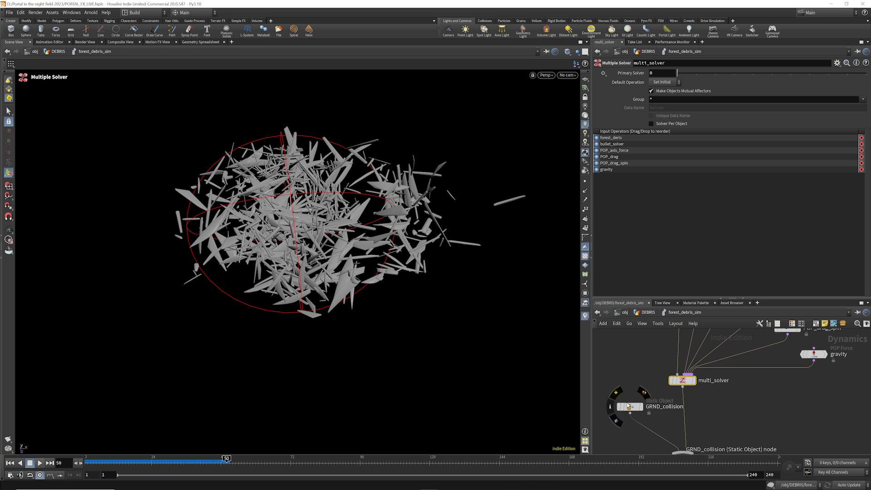
left_click(634, 406)
scroll(651, 363, "down", 4)
scroll(663, 409, "up", 4)
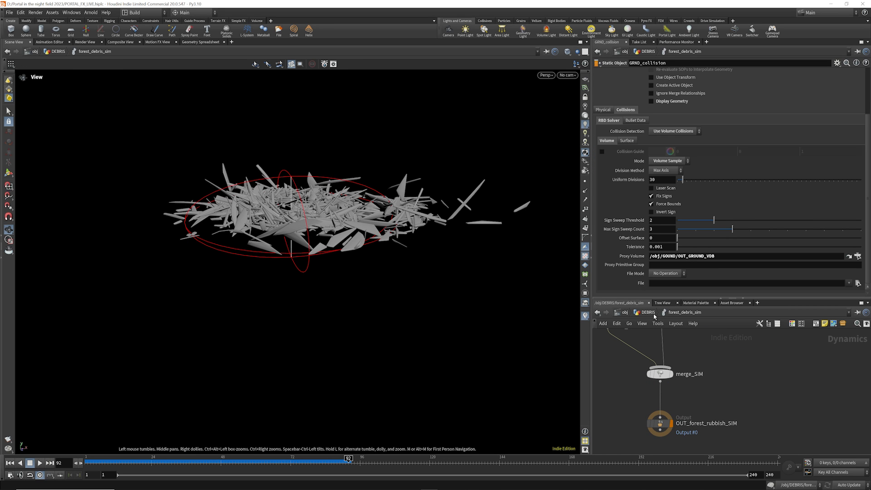
Return to the DEBRIS network, add a DOP Import node below forest_debris_sim and assign forest_debris_sim as its DOP network
left_click(648, 312)
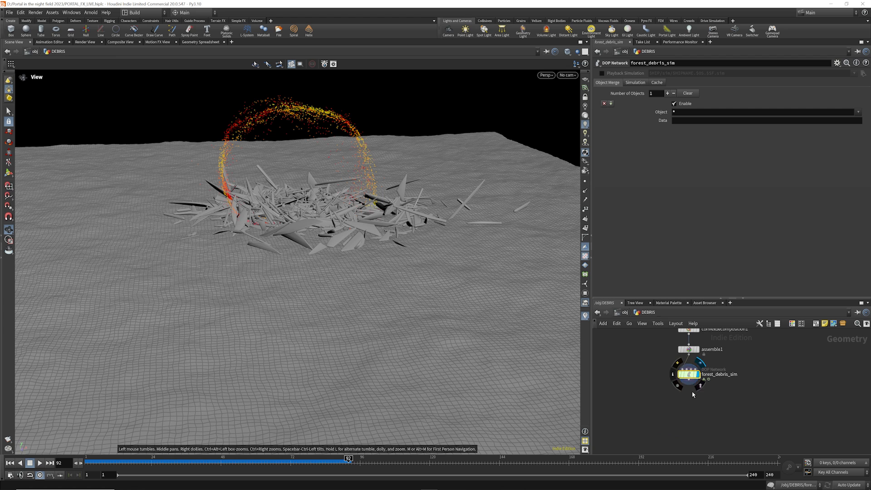
scroll(687, 394, "down", 1)
key("Tab")
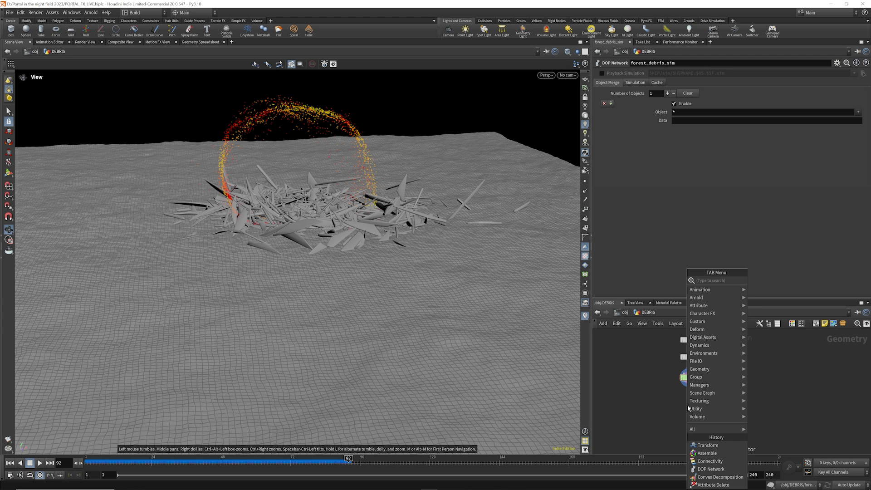
type("dopim")
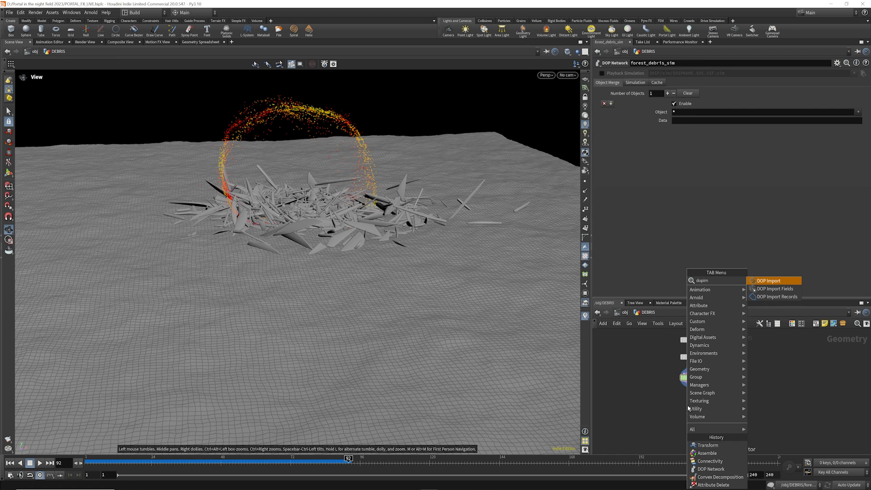
key("Return")
left_click(687, 408)
left_click_drag(705, 378, 671, 75)
Limit the imported objects of dopimport1 to forest_deris only and display the node
left_click(862, 82)
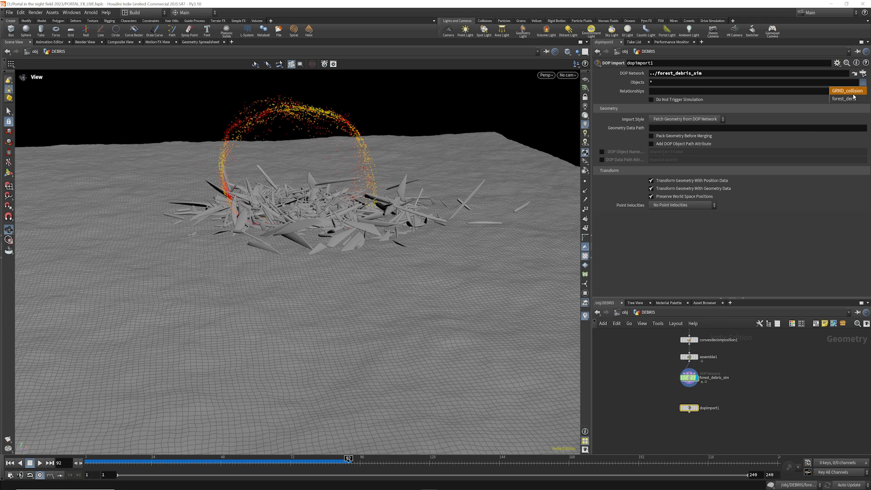
left_click(846, 99)
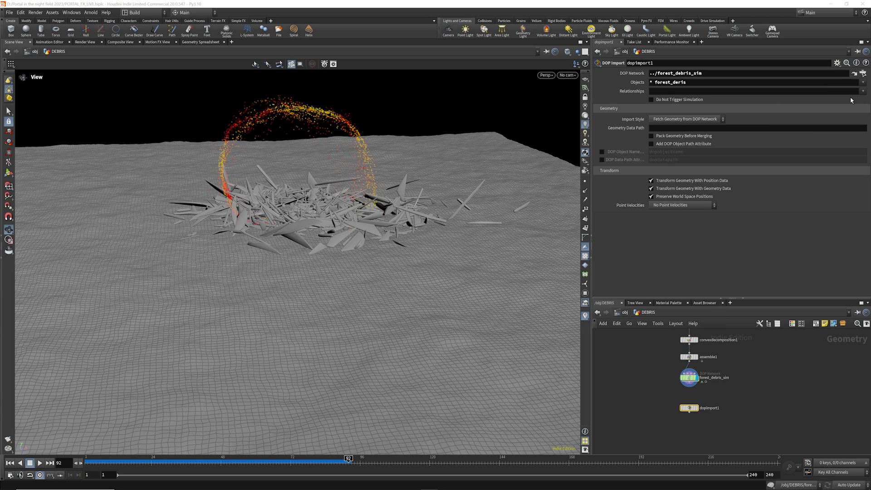
left_click(653, 83)
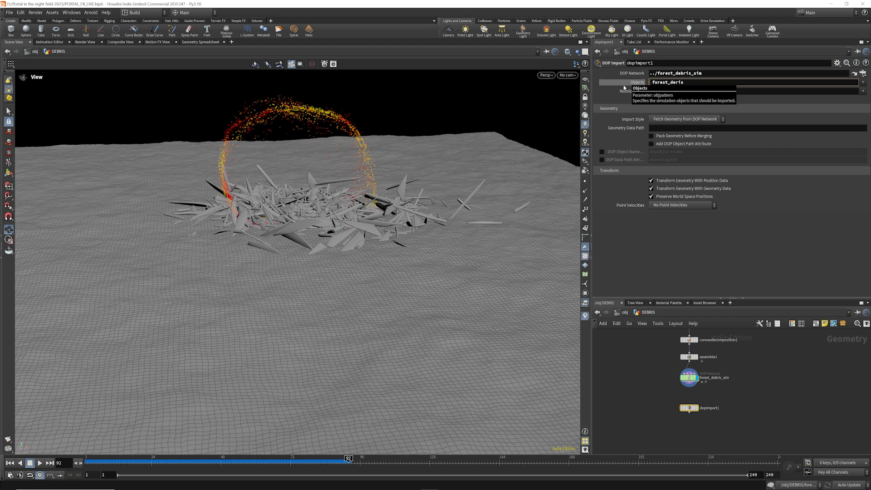
key("BackSpace")
key("BackSpace")
left_click(696, 407)
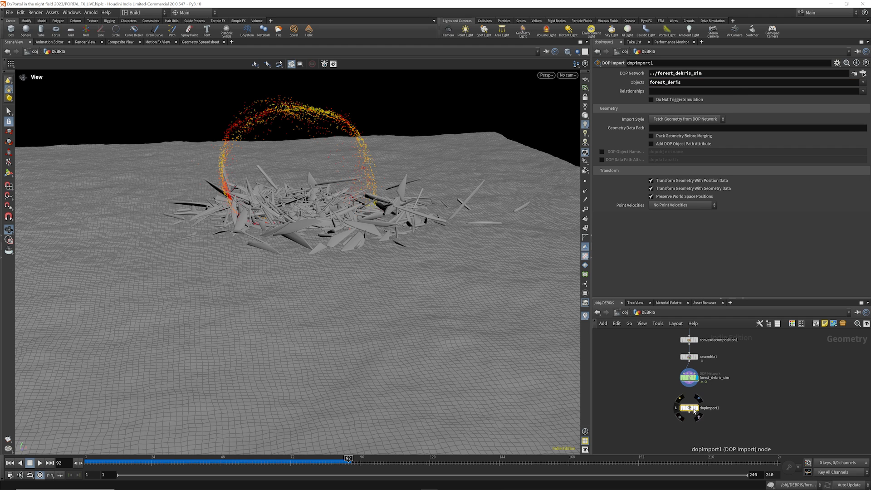
Set the import style of dopimport1 to Create Points to Represent Objects
left_click(671, 118)
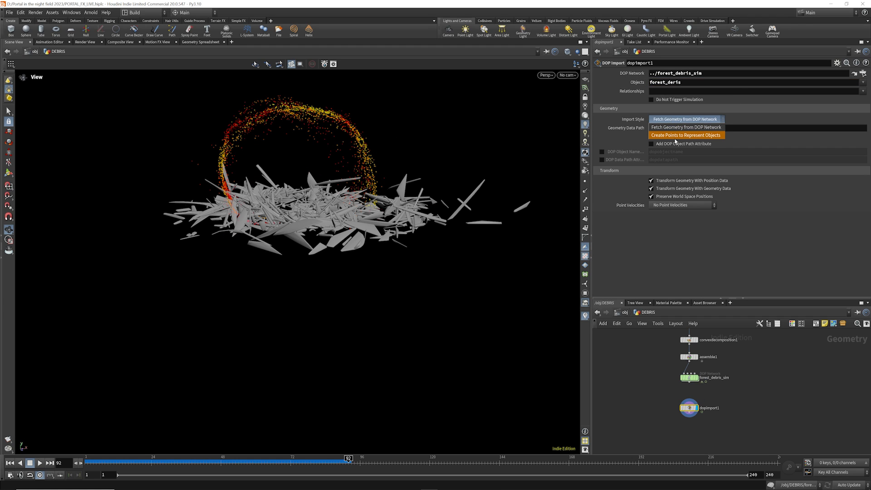
left_click(676, 135)
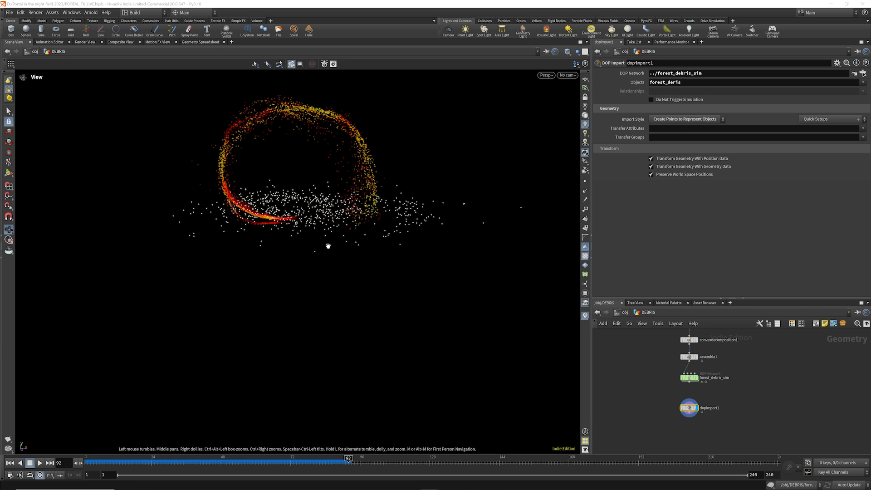
scroll(674, 395, "down", 3)
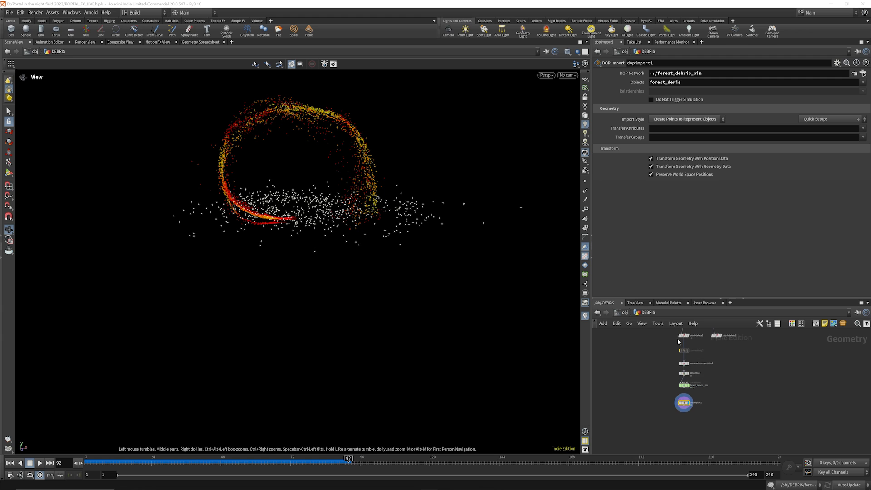
scroll(678, 341, "up", 4)
scroll(680, 374, "down", 3)
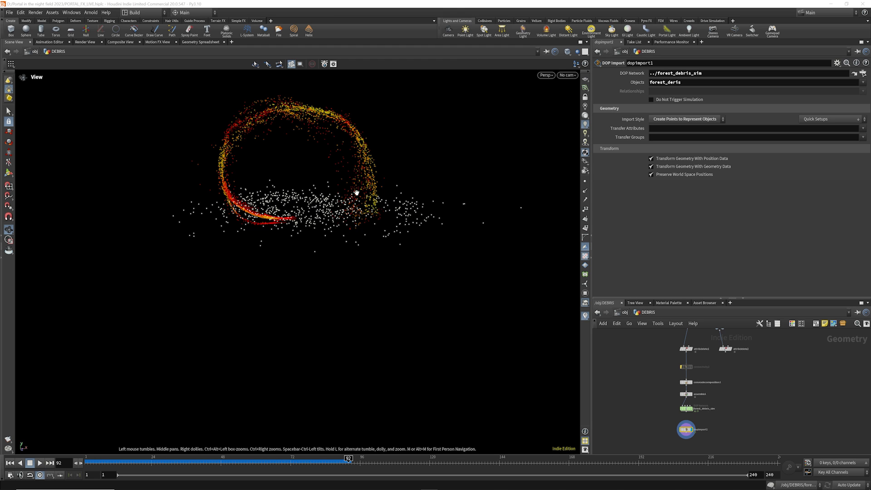
scroll(675, 436, "up", 3)
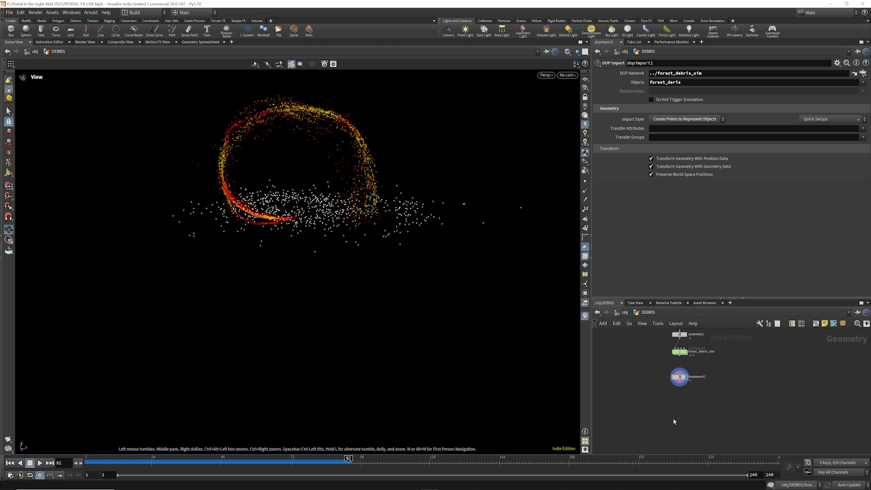
Add a Transform Pieces node below dopimport1
key("Tab")
type("transformp")
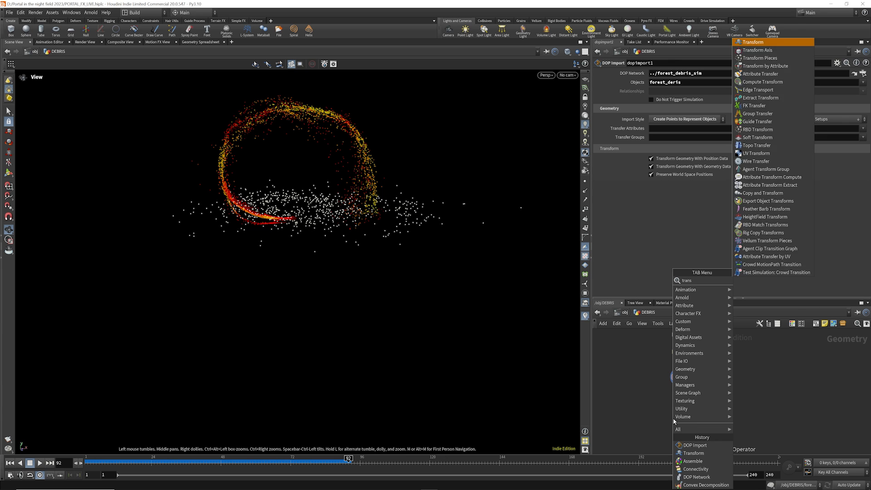
key("Return")
left_click(661, 414)
Add a File Cache node fed by dopimport1, color it red and rename it rbd_sim_points
key("Tab")
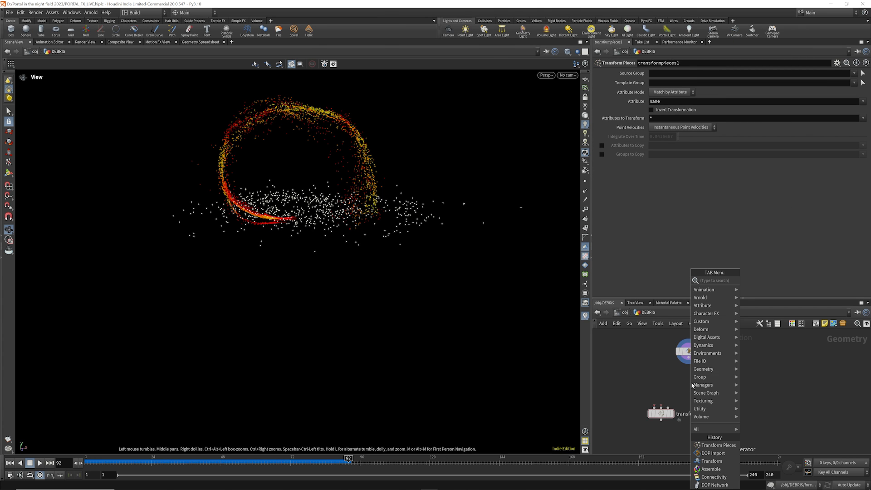
type("filec")
key("Return")
left_click(691, 385)
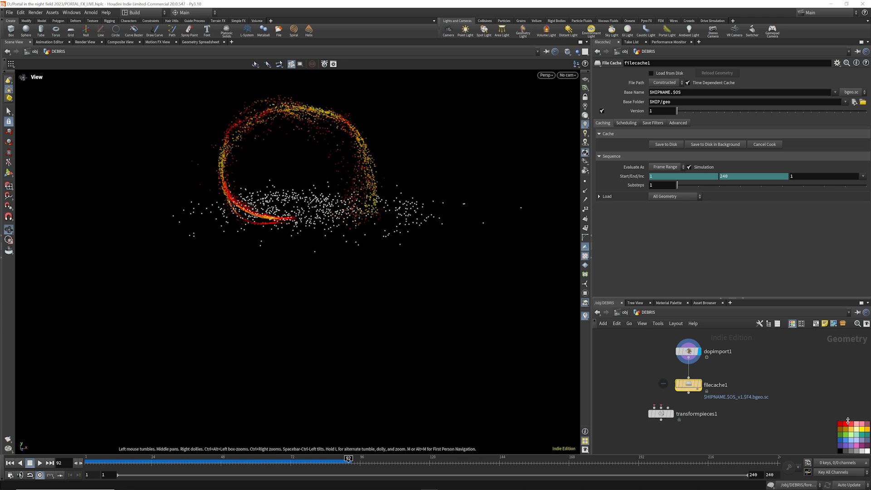
left_click(846, 425)
key("F2")
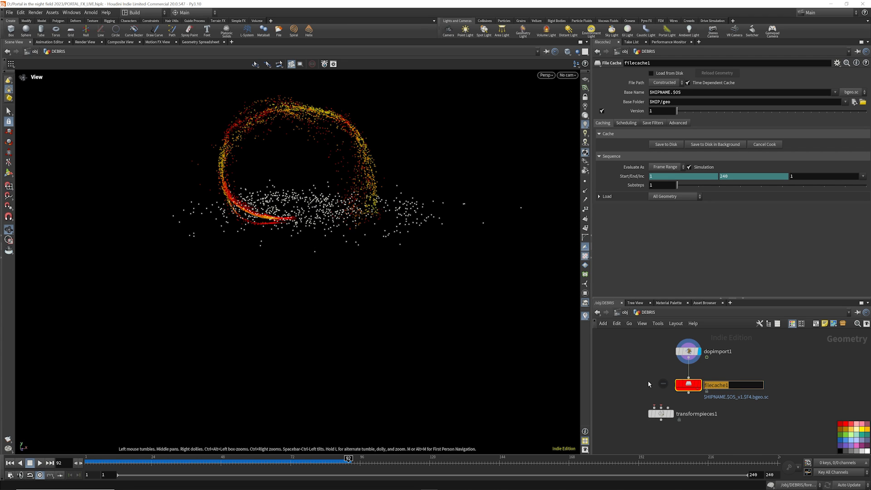
type("rbd_sim_p")
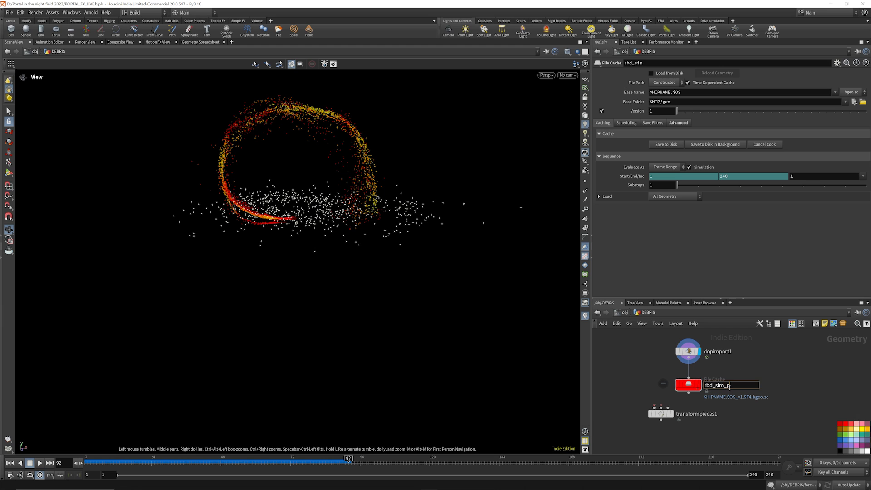
type("oints")
key("Return")
left_click(666, 145)
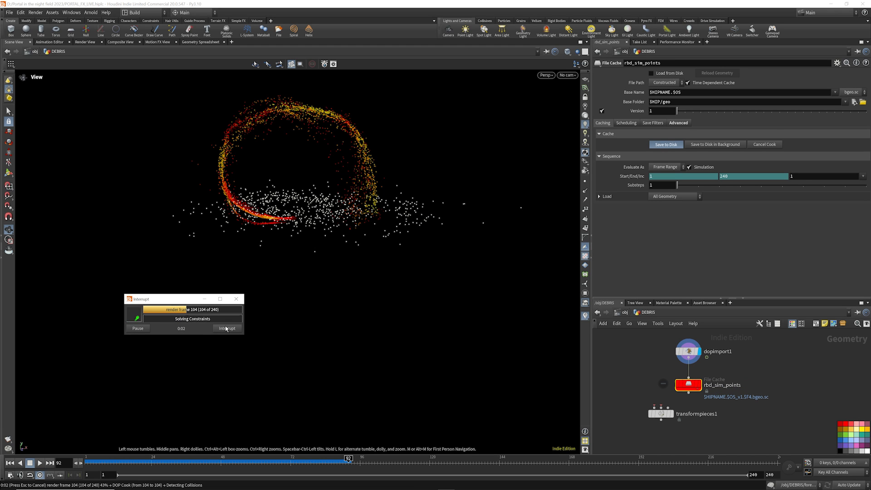
left_click(227, 328)
left_click(835, 93)
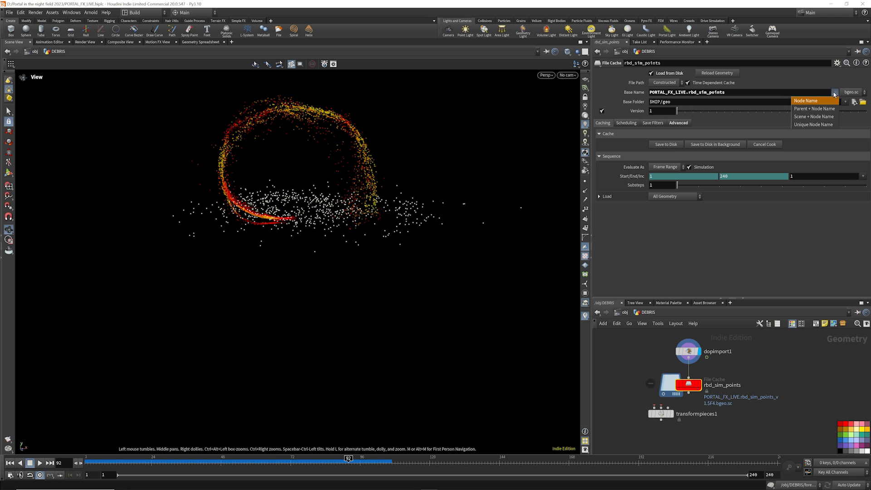
left_click(814, 100)
Set the explicit geometry file of rbd_sim_points to $HIP/geo/$OS/$OS.$F.bgeo.sc, copied from SPARKS_andrews_version in PORTAL_SPARKS, and cache it to disk
key("h")
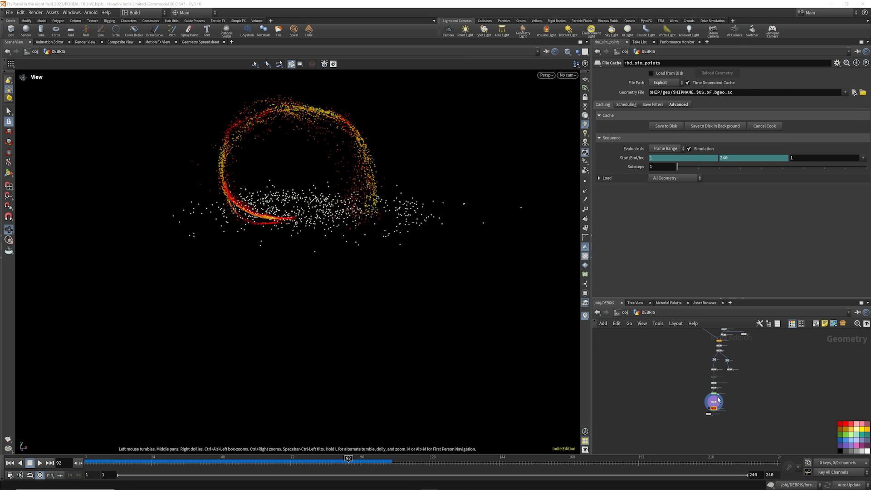
left_click(632, 313)
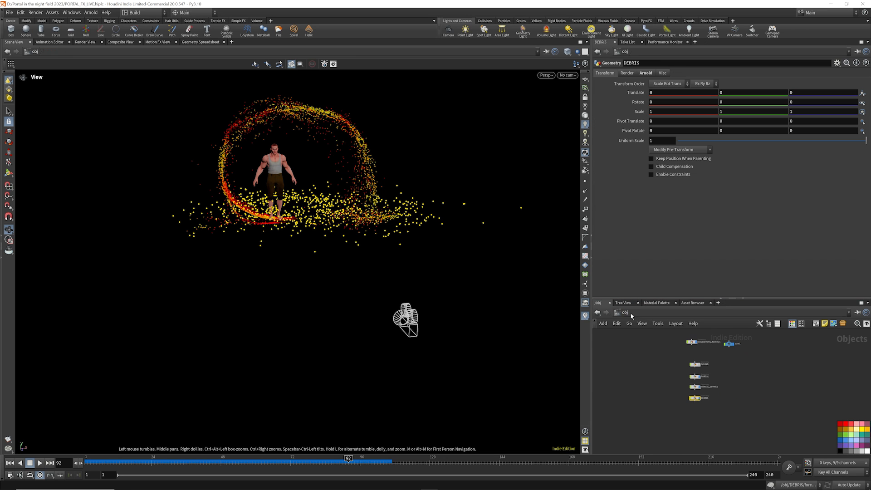
double_click(696, 386)
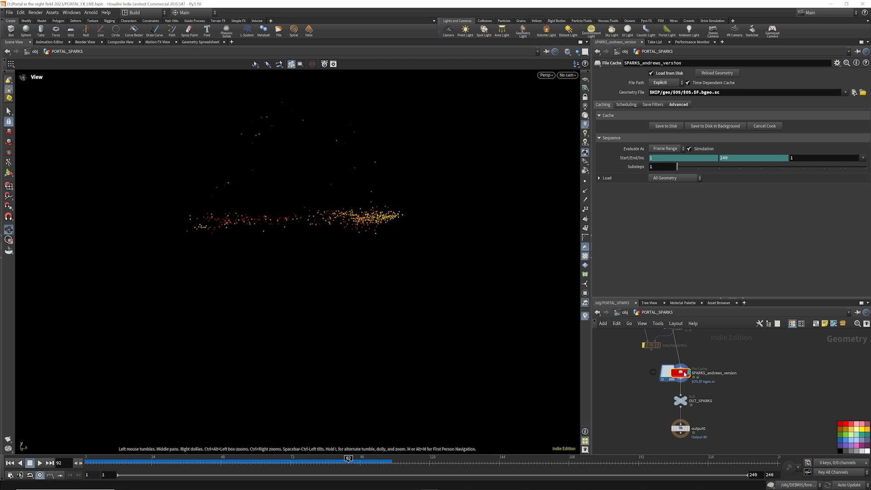
left_click_drag(733, 92, 625, 95)
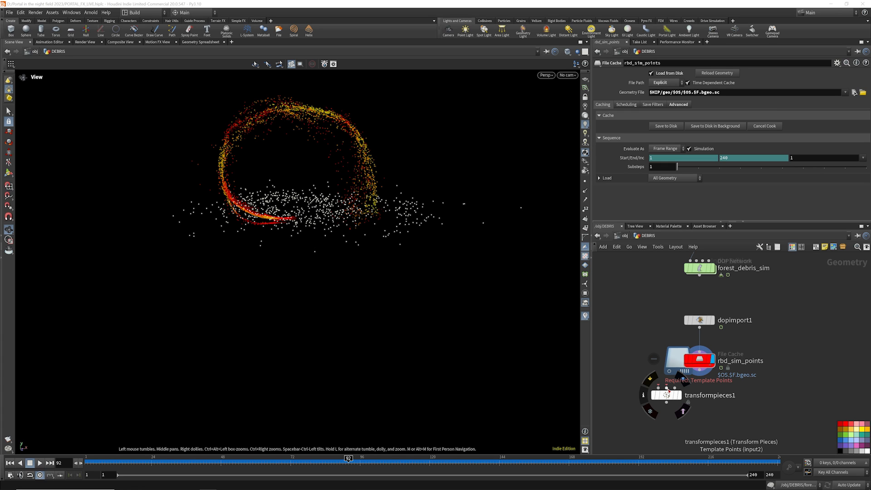
Connect rbd_sim_points to the Template Points input of transformpieces1
left_click_drag(666, 387, 686, 377)
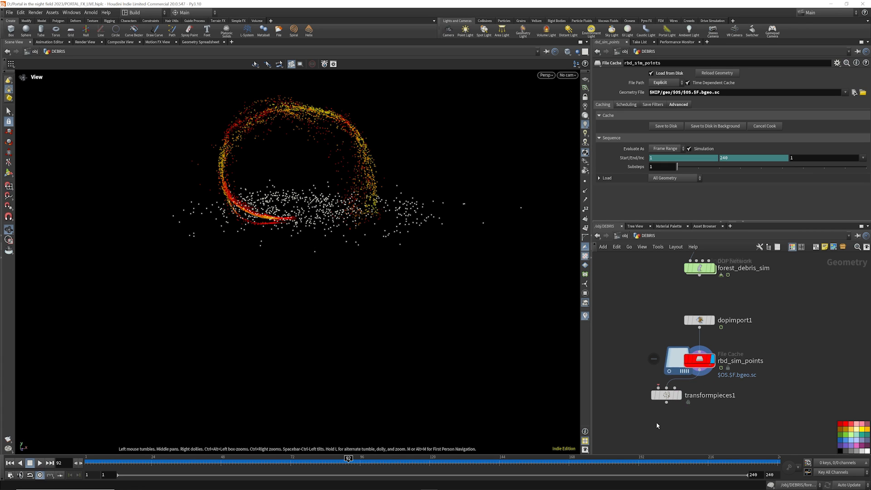
Take connectivity2 out of bypass, check attribdelete1's settings and move connectivity2 closer to attribdelete1
scroll(664, 399, "down", 5)
scroll(671, 333, "up", 5)
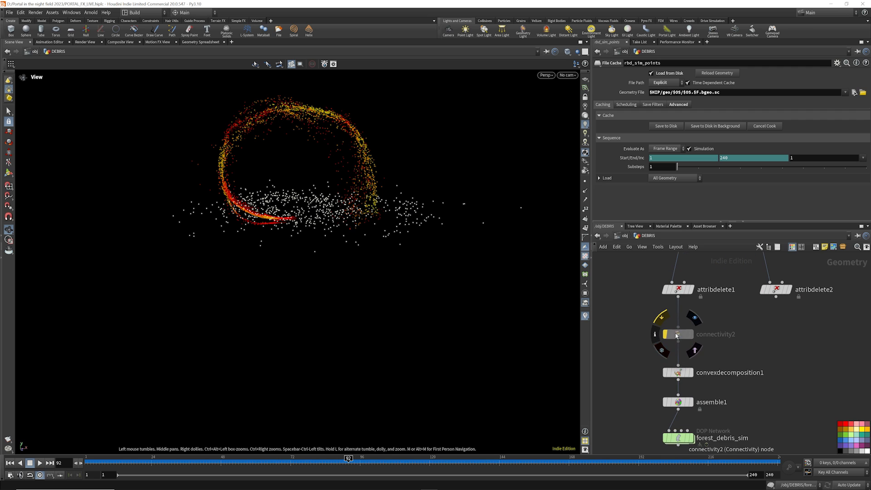
left_click(678, 335)
left_click(678, 289)
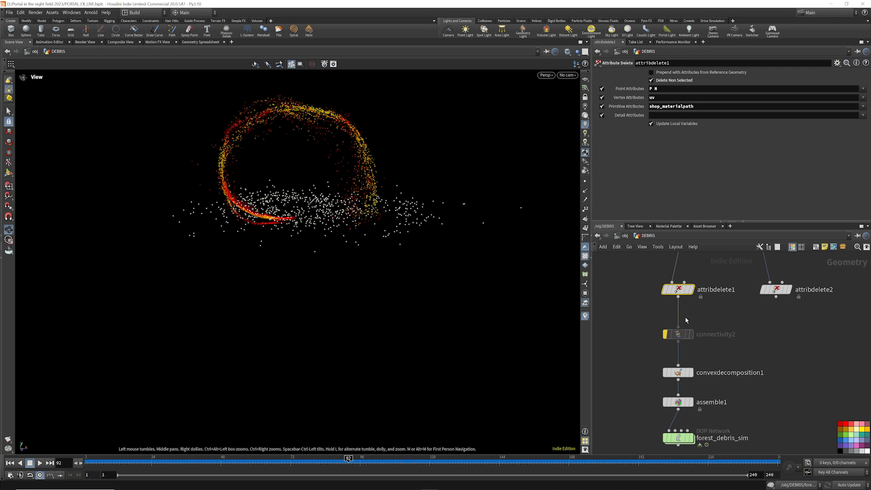
left_click(677, 335)
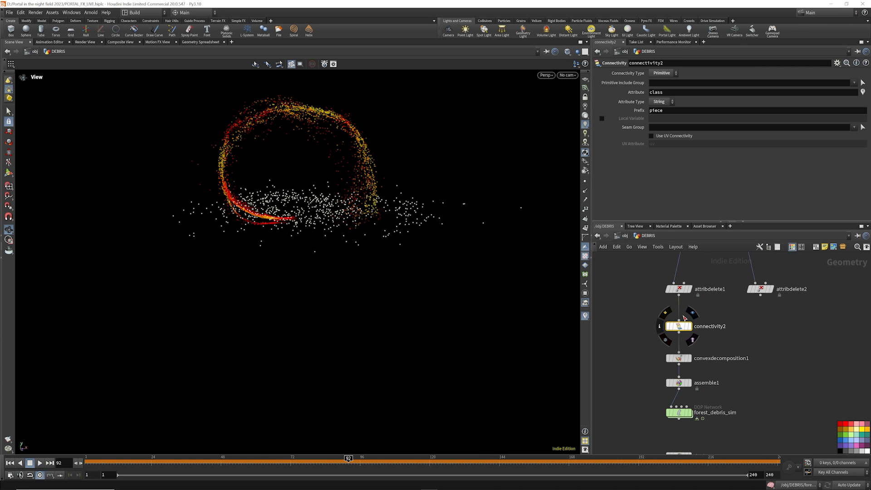
scroll(680, 328, "down", 2)
left_click_drag(680, 328, 680, 319)
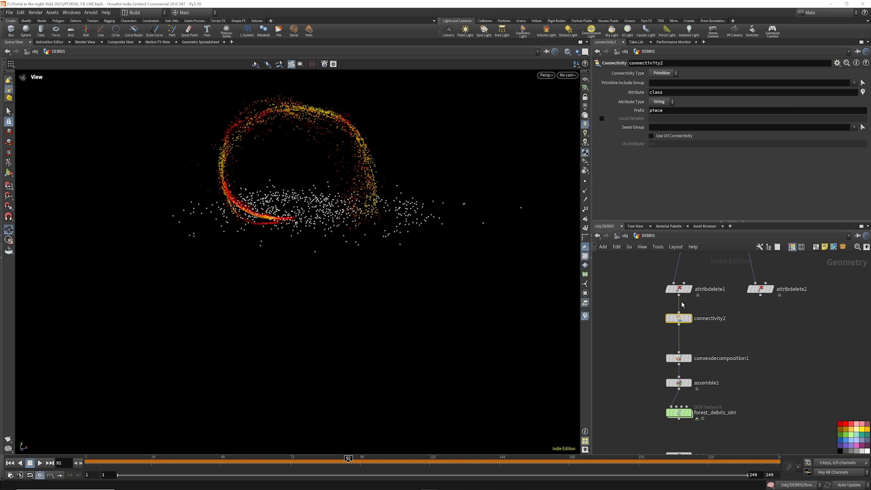
Connect the output of assemble1 to the first input of transformpieces1
scroll(679, 319, "down", 3)
scroll(673, 362, "up", 1)
left_click_drag(659, 389, 671, 288)
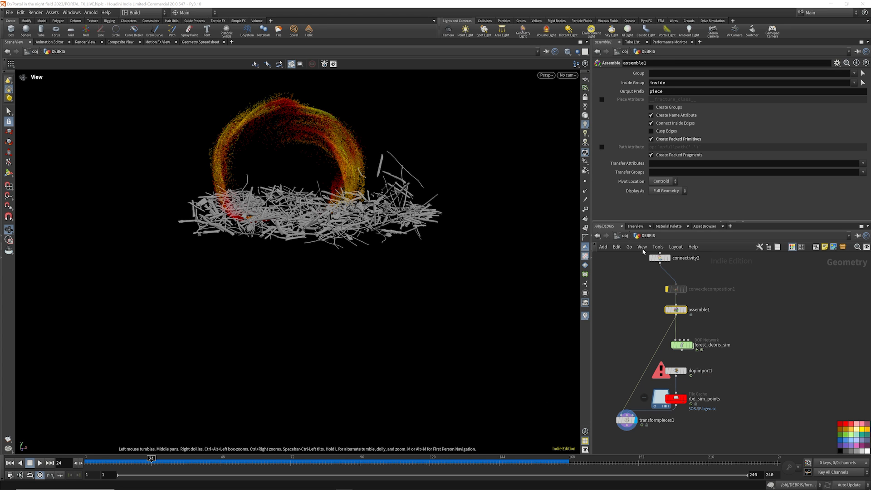
Bypass connectivity2 and move the bypassed convexdecomposition1 slightly farther above assemble1
mouse_move(678, 293)
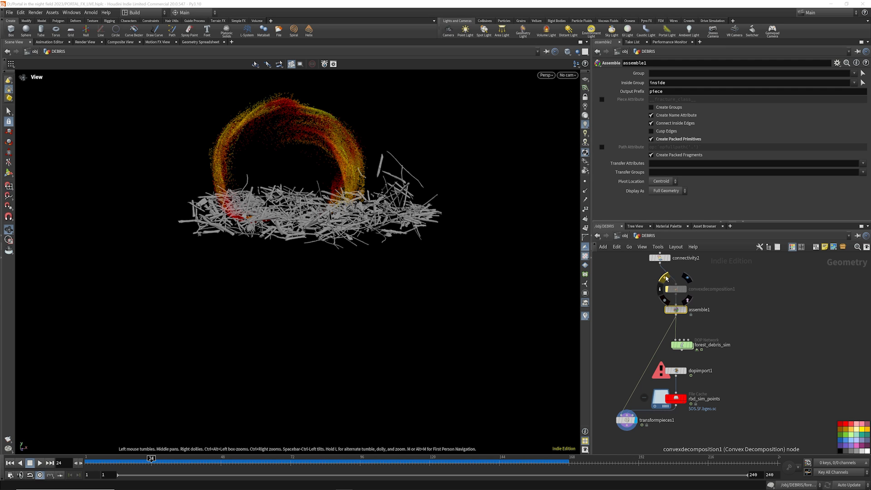
left_click_drag(675, 289, 675, 282)
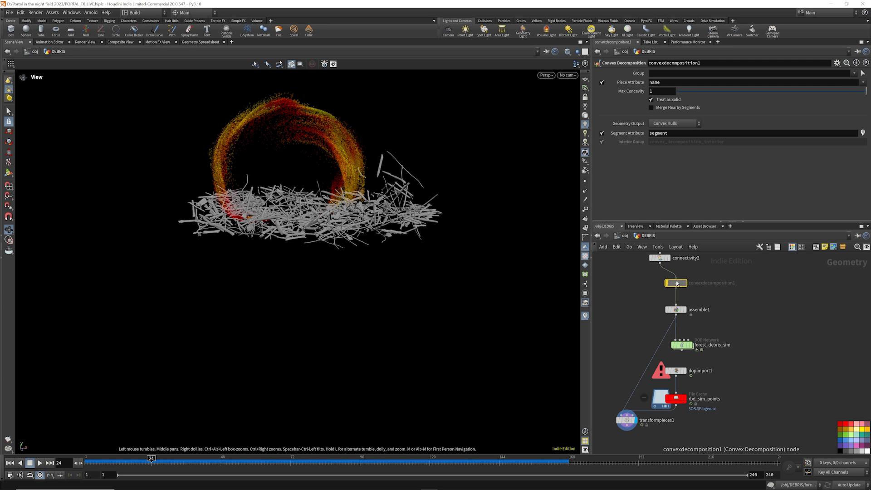
scroll(676, 282, "down", 2)
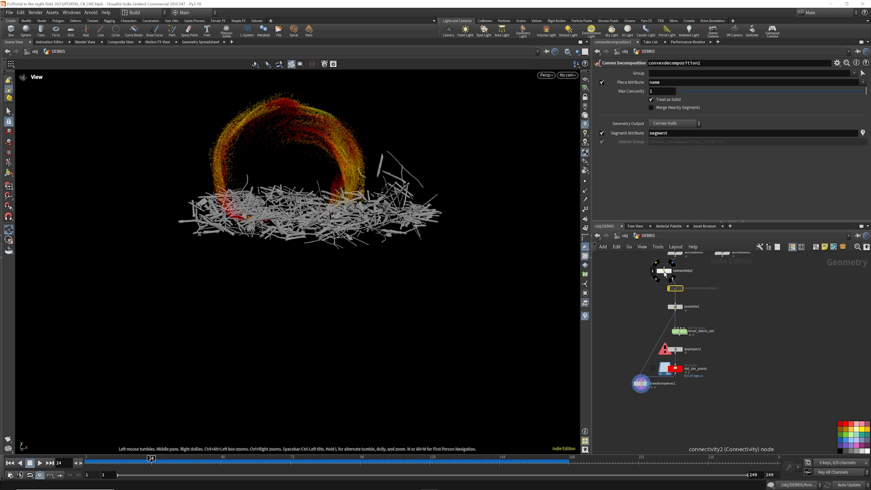
left_click(665, 271)
left_click(655, 270)
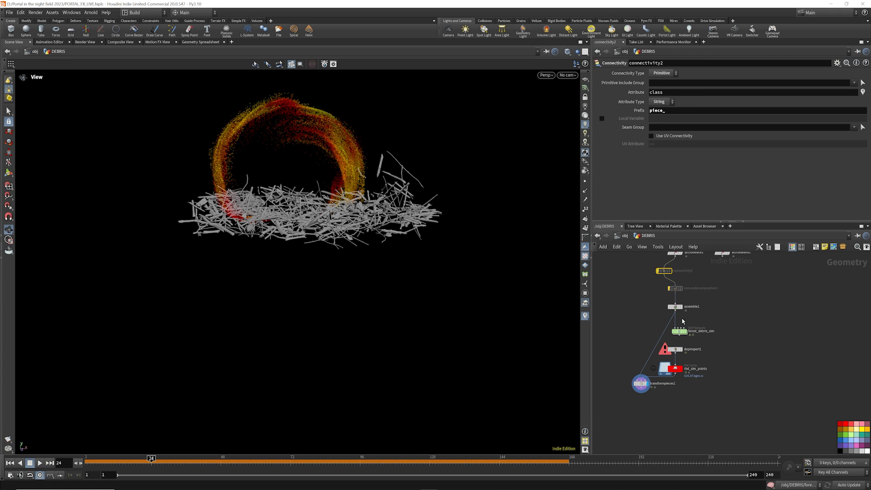
left_click(675, 307)
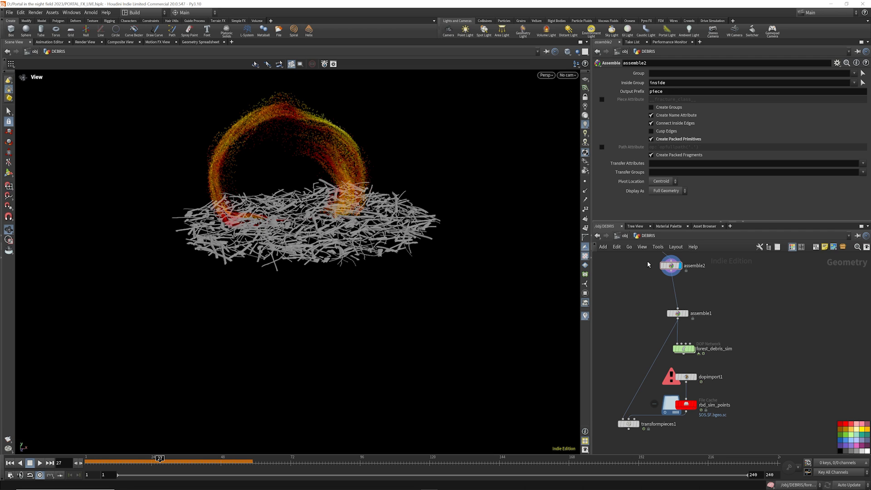
Delete assemble1 so assemble2 feeds forest_debris_sim and transformpieces1 directly, and set the display flag on transformpieces1
left_click(680, 314)
key("Delete")
left_click(672, 265)
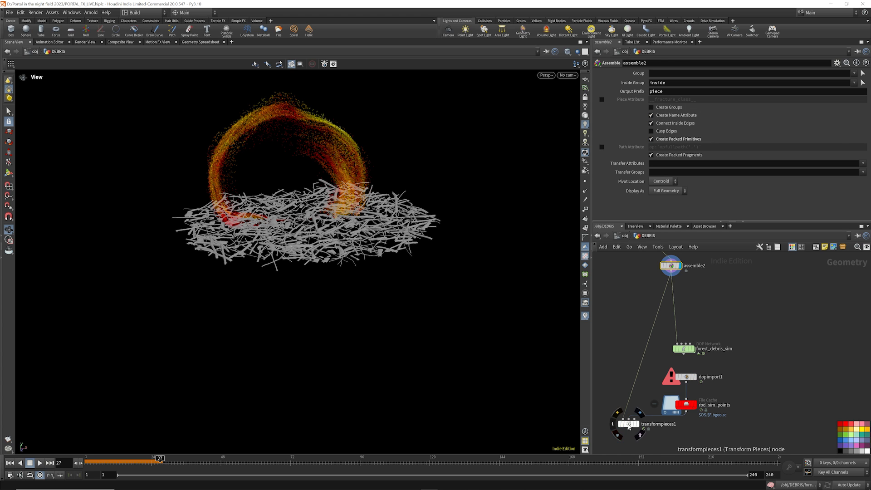
left_click(628, 424)
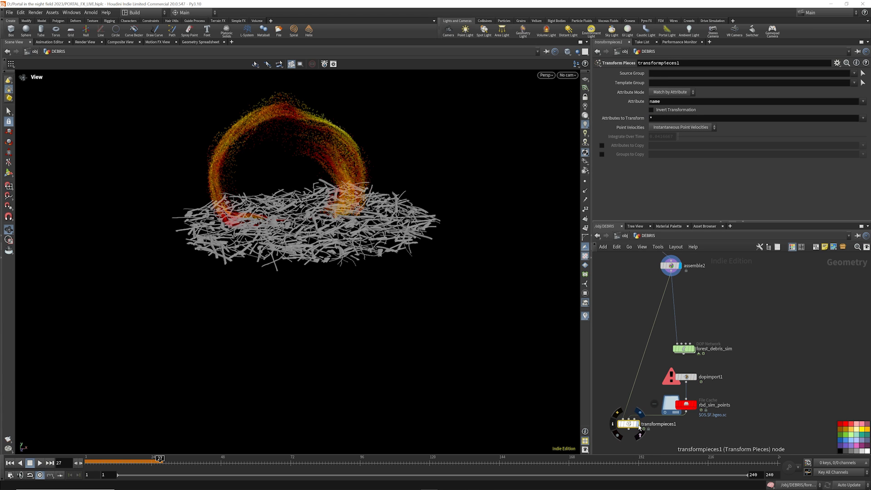
left_click(638, 425)
Pull the bypassed connectivity2 out of the chain, leaving attribdelete1 wired directly into assemble2
scroll(657, 361, "down", 3)
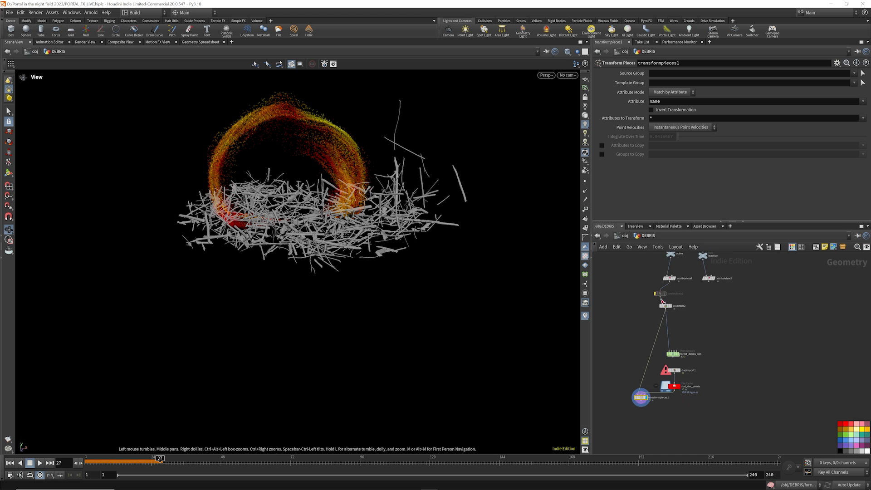
scroll(658, 296, "up", 3)
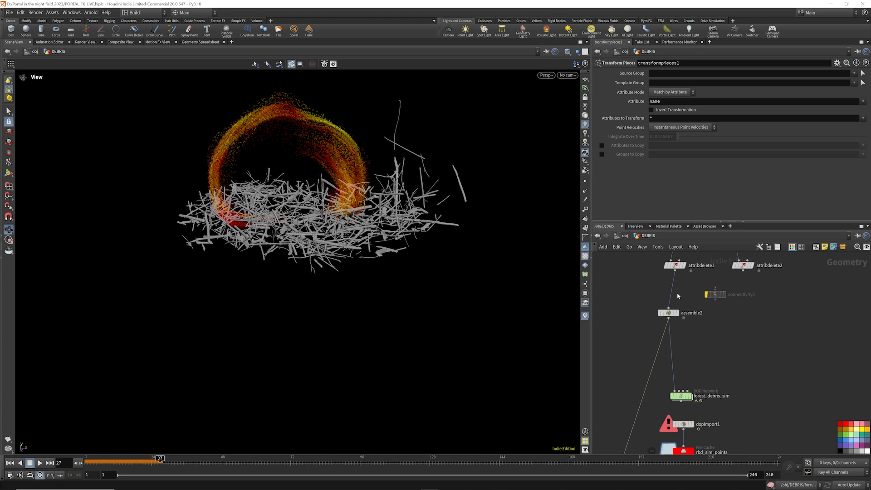
scroll(615, 292, "down", 3)
scroll(637, 363, "up", 3)
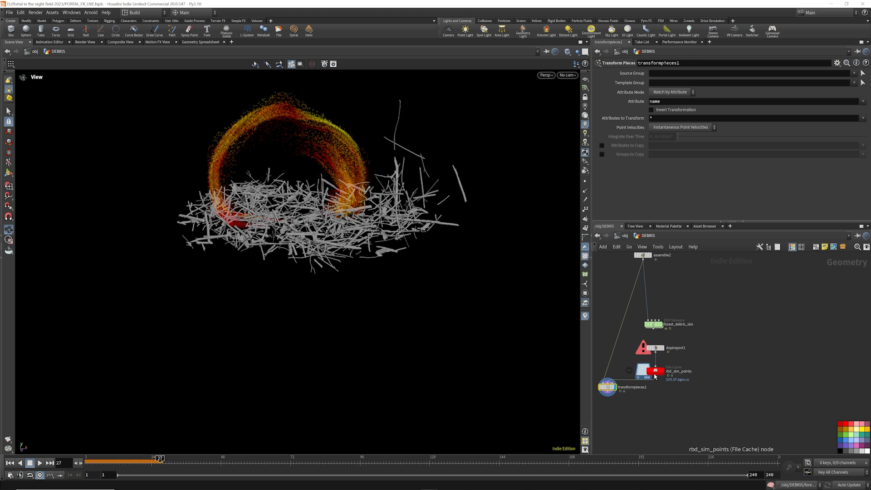
Cache rbd_sim_points to disk again and scrub the timeline to frame 96 to review the debris motion
left_click(656, 372)
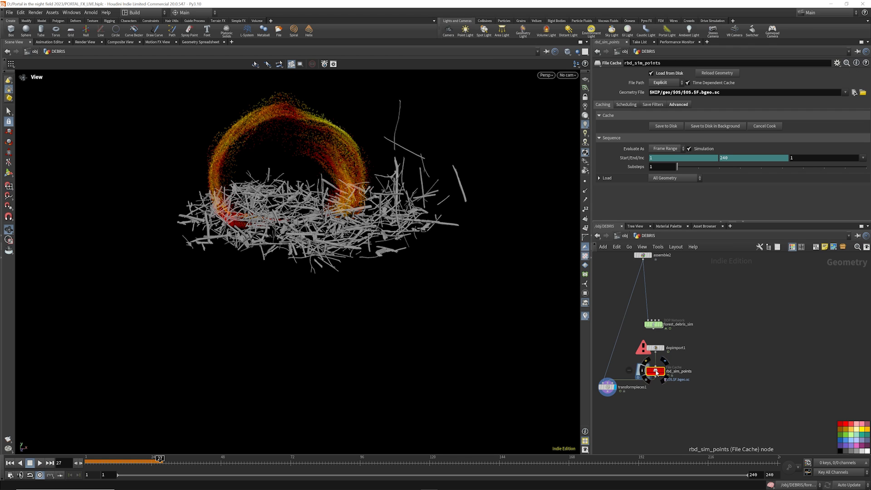
left_click(668, 128)
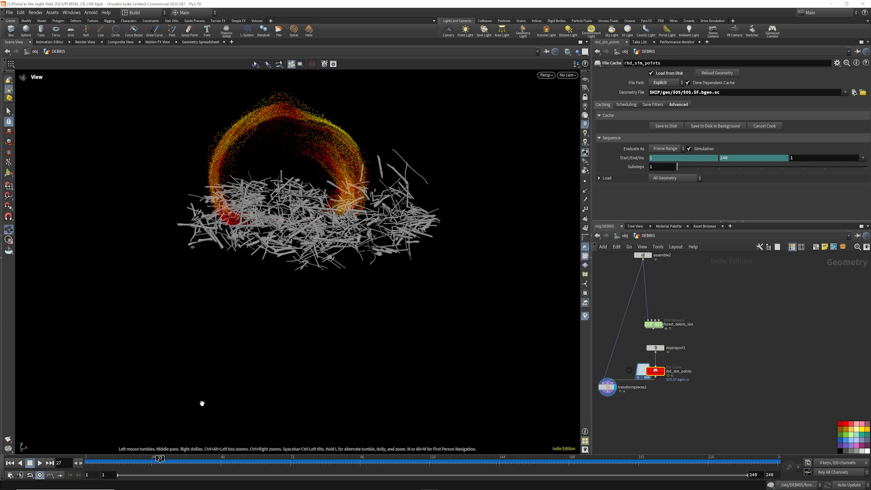
left_click_drag(111, 462, 361, 485)
left_click_drag(328, 200, 340, 172)
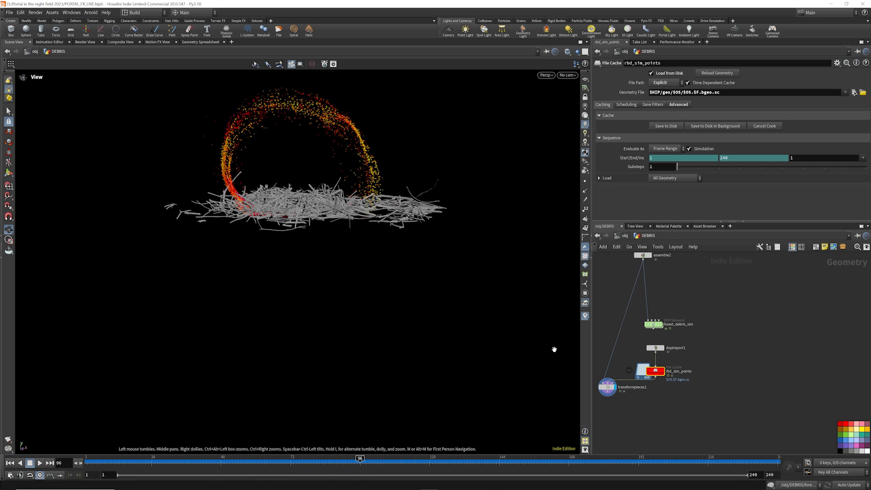
Compare the cached points of rbd_sim_points with the transformpieces1 result, check assemble2's settings and scrub through the simulation
scroll(656, 372, "up", 2)
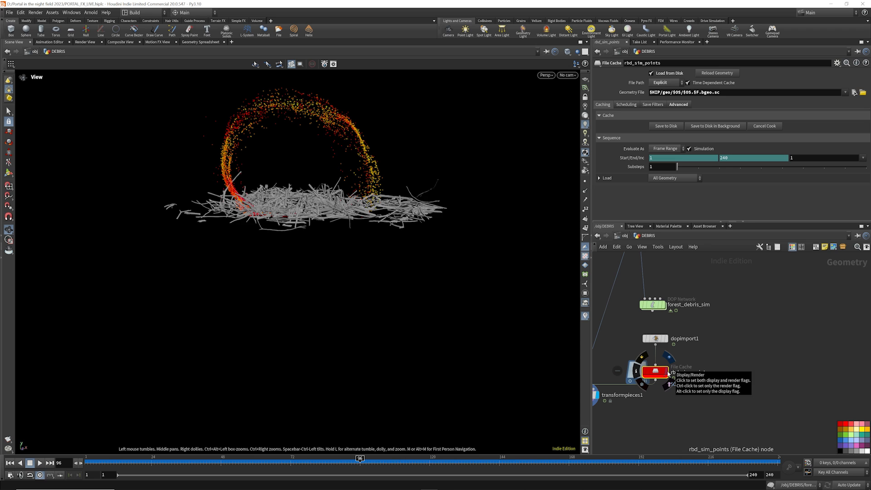
left_click(668, 372)
scroll(671, 371, "down", 3)
scroll(673, 369, "up", 2)
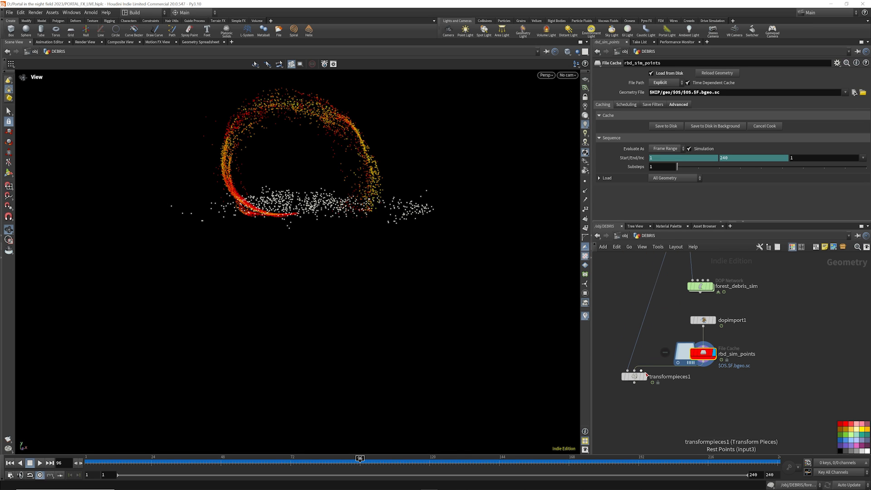
left_click(625, 376)
left_click(638, 376)
scroll(682, 394, "down", 2)
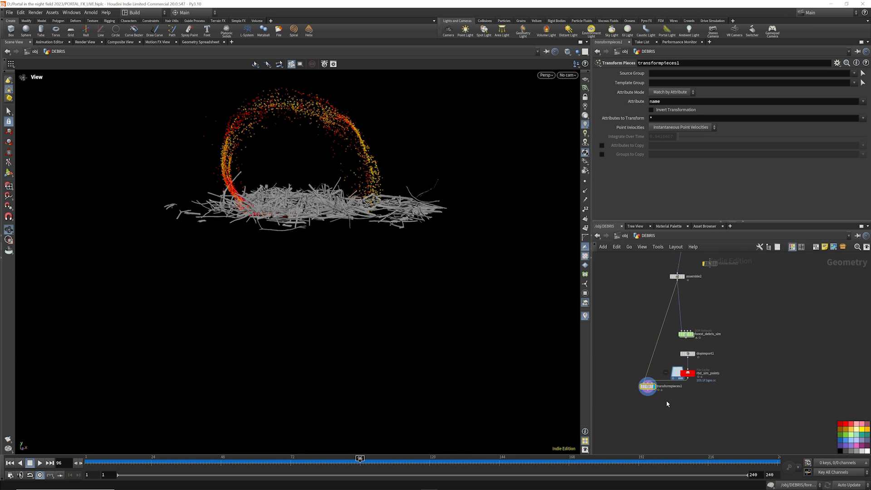
left_click(676, 276)
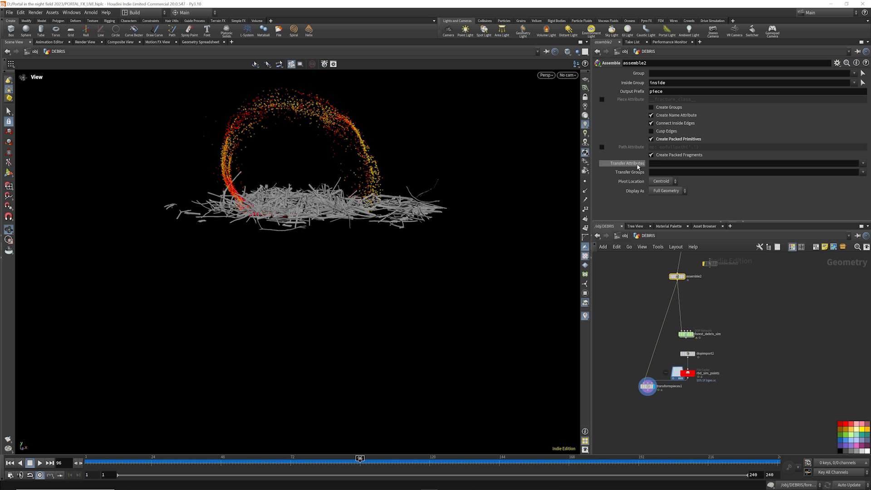
scroll(650, 408, "up", 2)
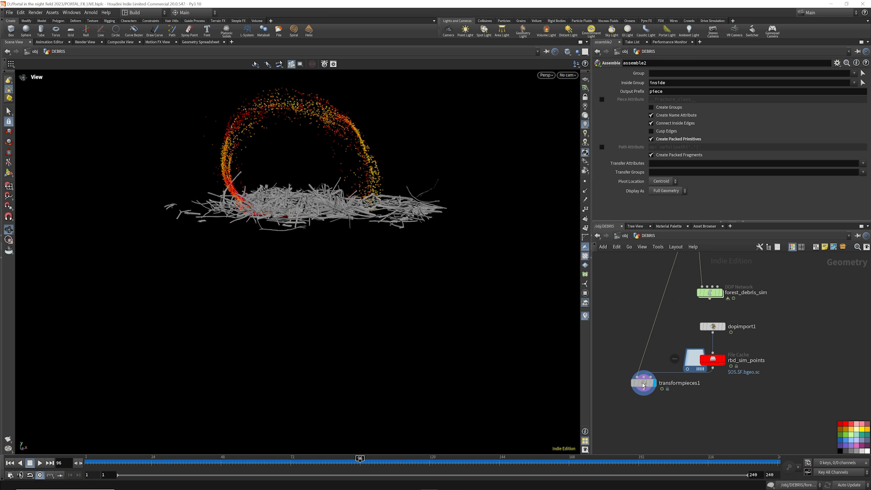
left_click(642, 383)
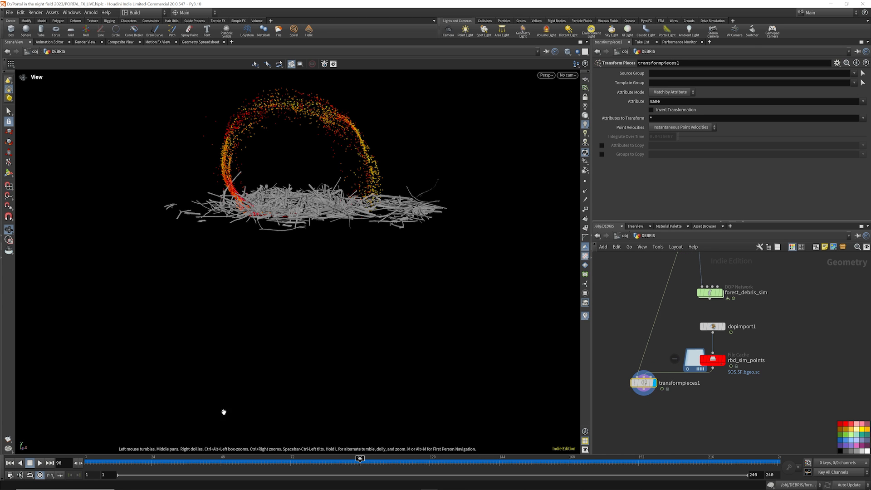
left_click(136, 461)
left_click_drag(137, 463, 159, 462)
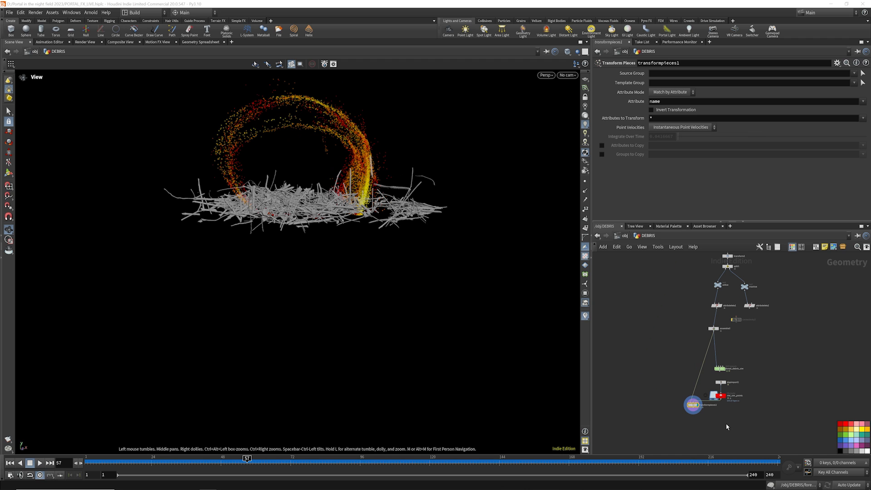
Add a Merge node combining transformpieces1 and attribdelete2, and display its result
left_click(726, 423)
key("Tab")
type("mer")
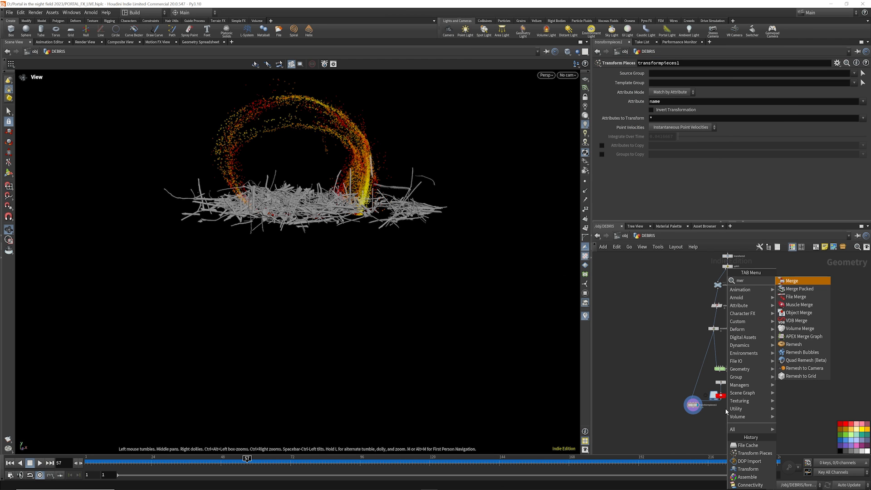
key("Return")
left_click(724, 427)
left_click_drag(749, 309, 725, 427)
left_click(729, 433)
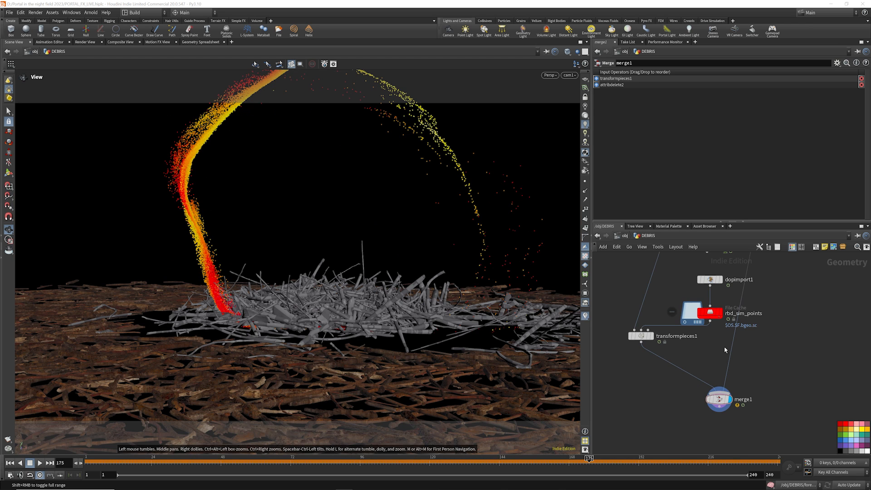
Insert an Unpack node between transformpieces1 and merge1 and position it below transformpieces1
scroll(687, 360, "down", 3)
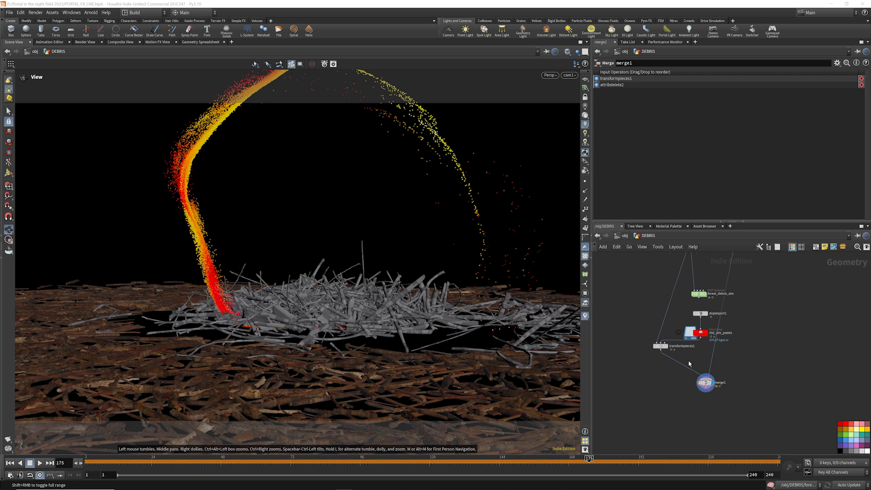
scroll(687, 361, "up", 3)
key("Tab")
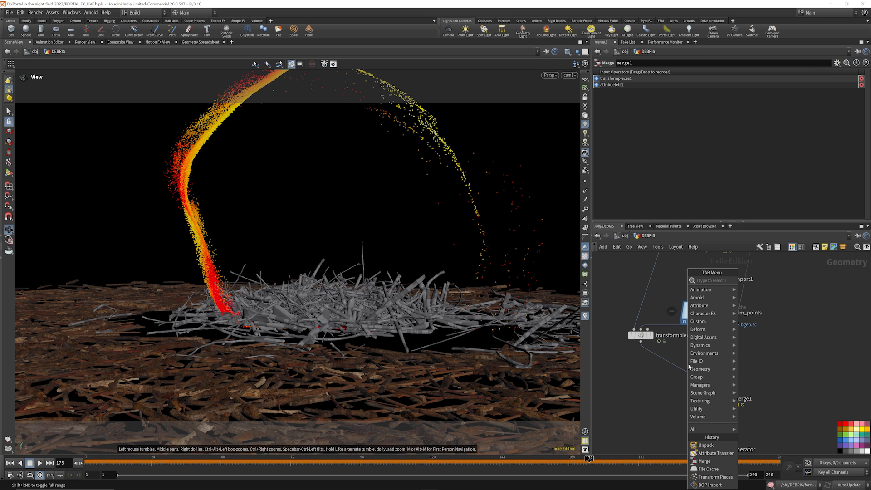
type("un")
left_click(759, 288)
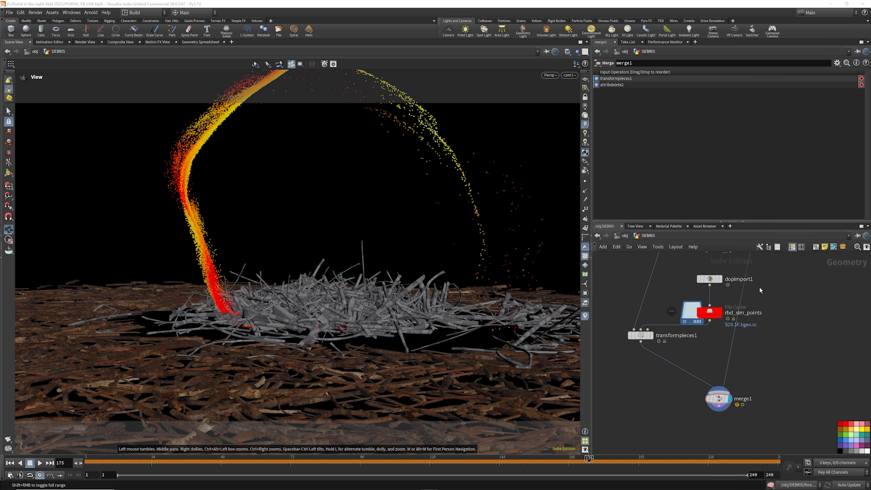
left_click(671, 364)
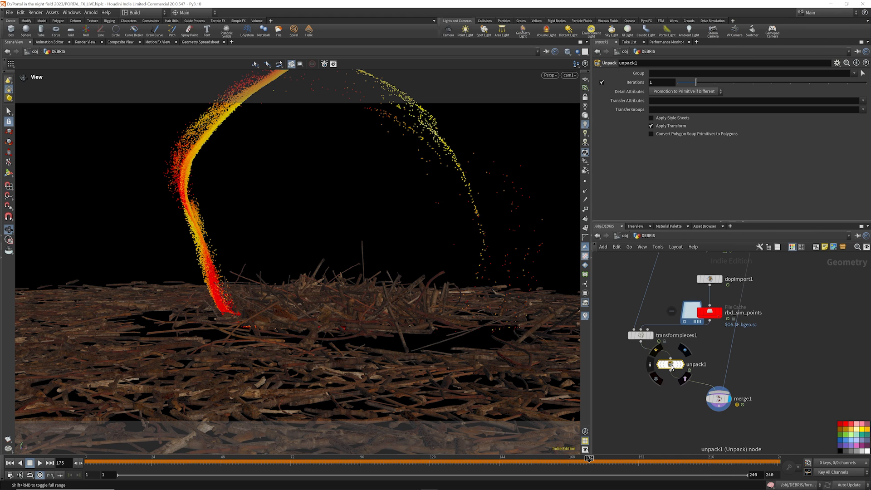
left_click_drag(671, 365, 660, 369)
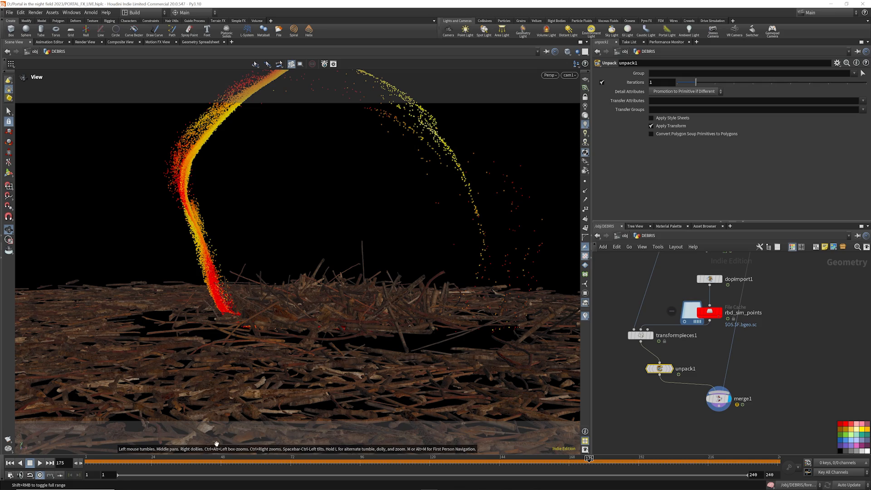
Scrub the timeline to frame 132 to review the merged debris and save the scene file
left_click_drag(151, 461, 251, 284)
left_click(9, 13)
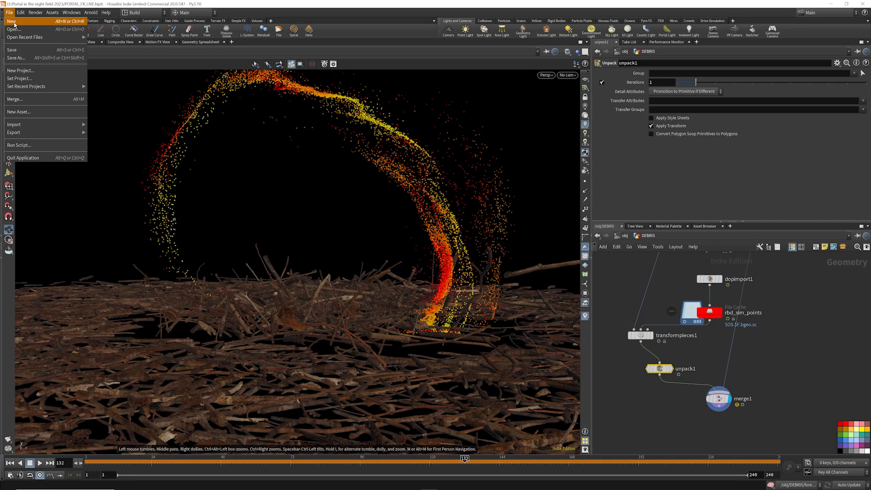
left_click(18, 50)
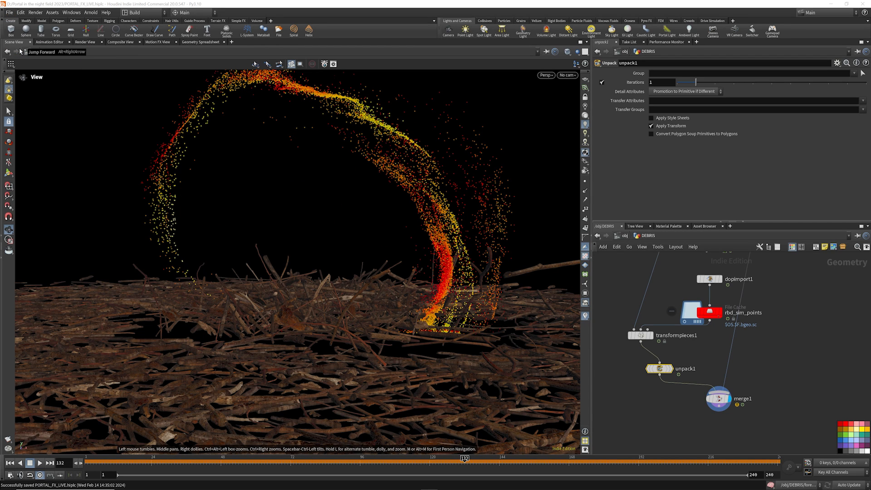
scroll(703, 363, "down", 2)
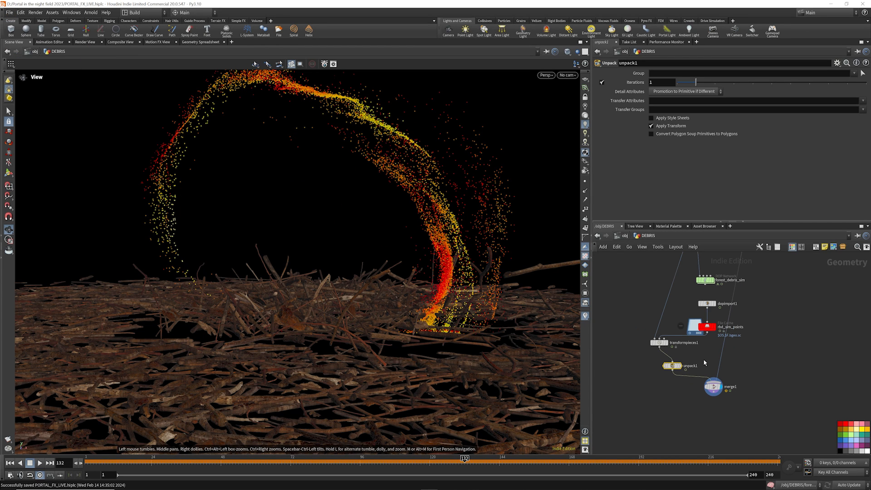
left_click(708, 327)
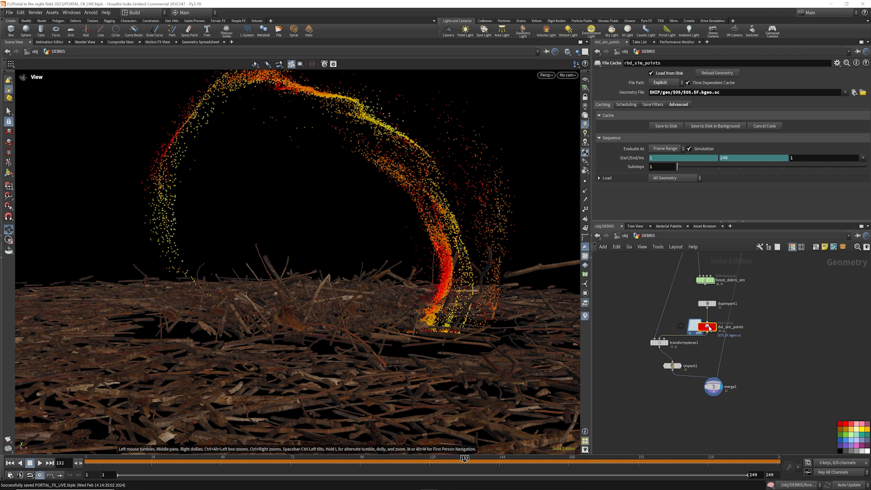
key("ctrl+c")
key("ctrl+v")
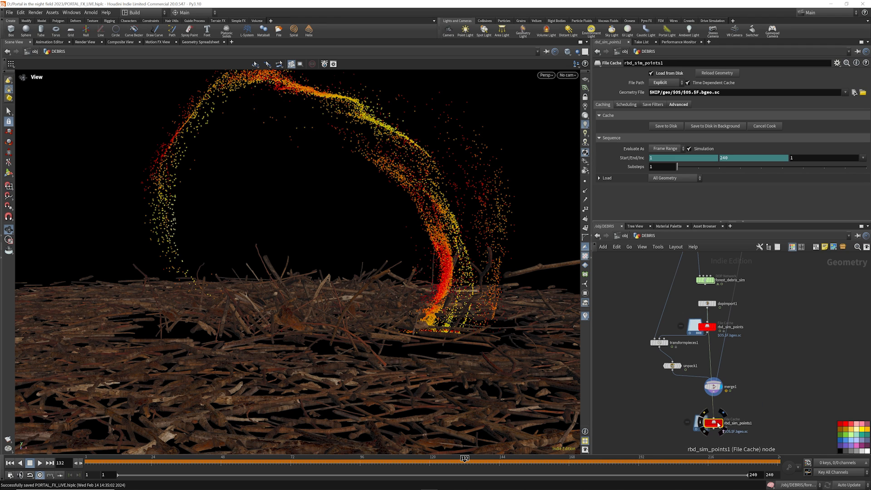
key("Delete")
Add a Null node below merge1 and name it OUT_DEBRIS
key("Tab")
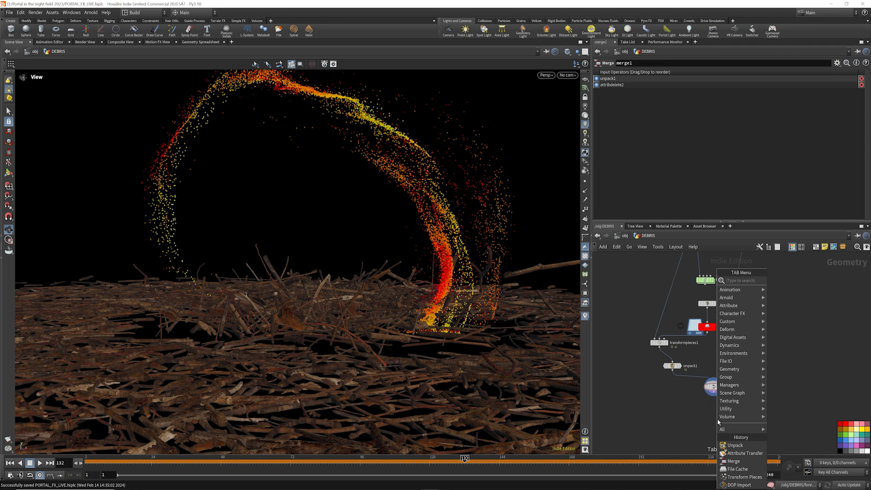
type("null")
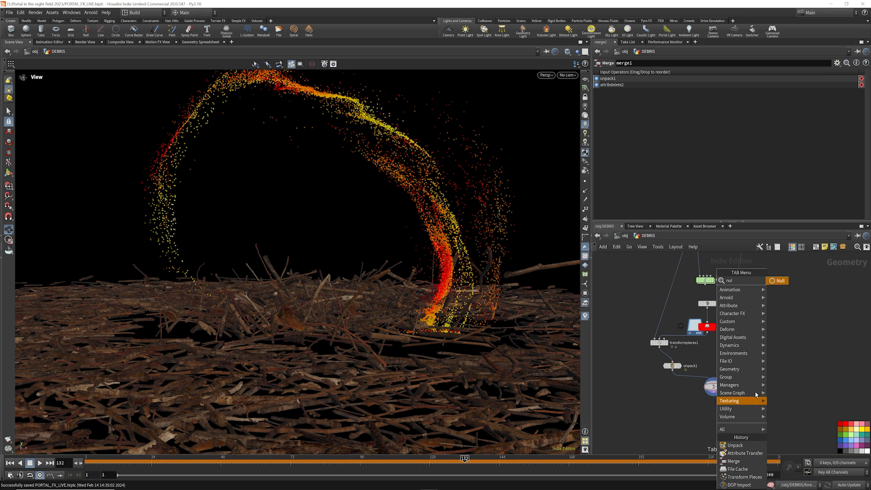
left_click(776, 280)
left_click(714, 433)
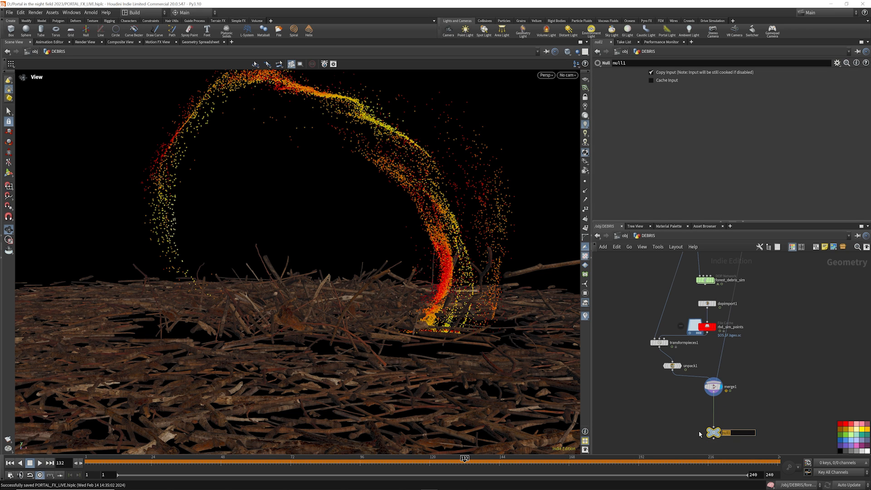
type("OUT")
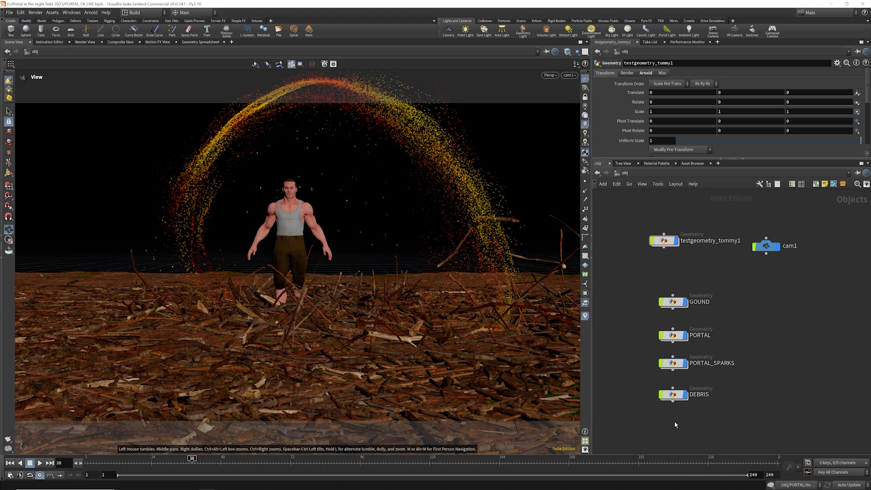
Create a new Geometry object below DEBRIS at object level and rename it DUST_SIM
key("Tab")
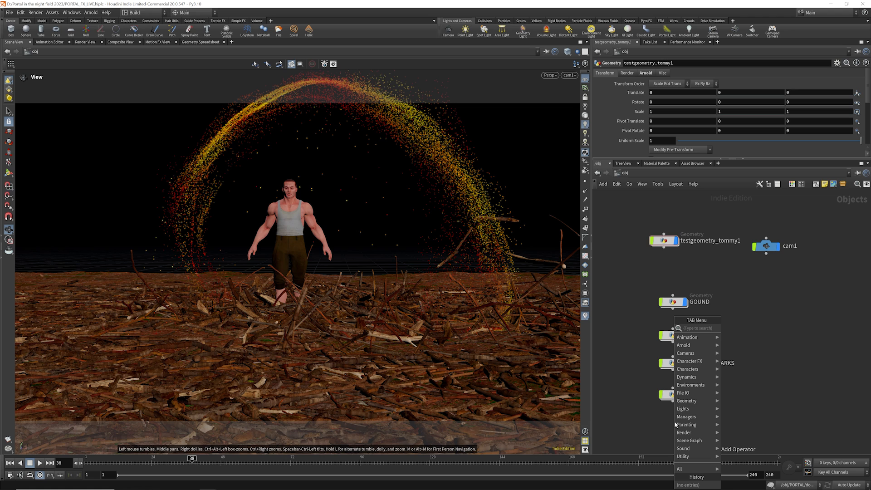
type("geo")
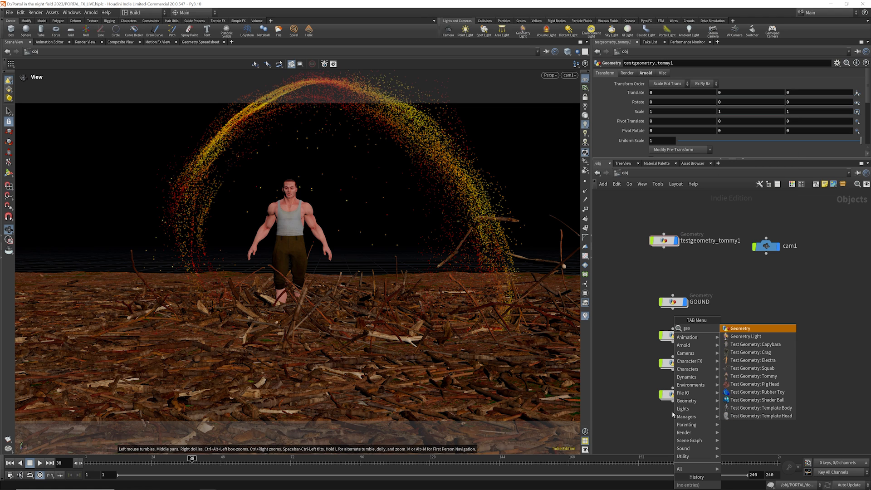
left_click(742, 330)
left_click(673, 424)
scroll(693, 385, "down", 3)
scroll(694, 411, "up", 3)
double_click(690, 392)
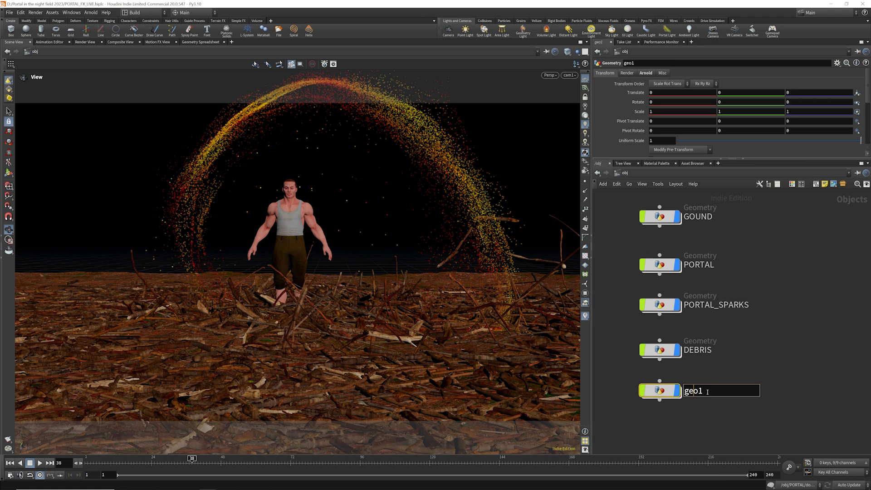
type("DUST_SIM")
key("Return")
Inside DUST_SIM, place two Object Merge nodes side by side
double_click(668, 390)
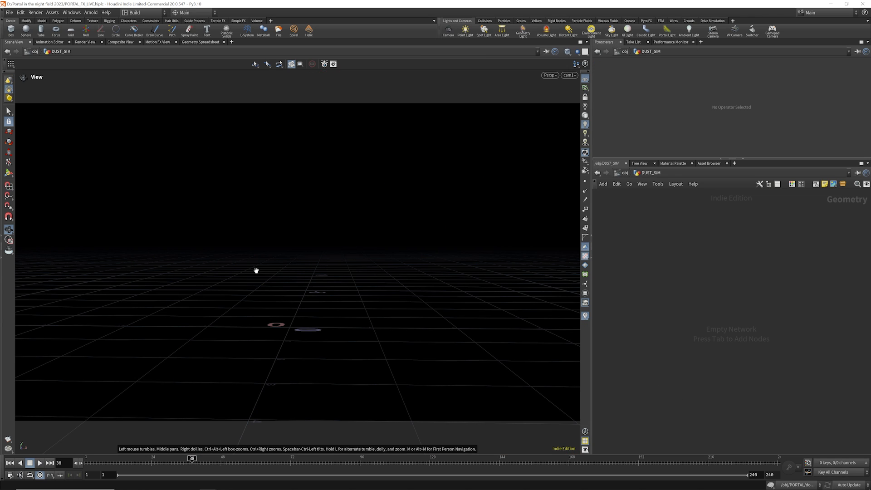
key("Tab")
type("object")
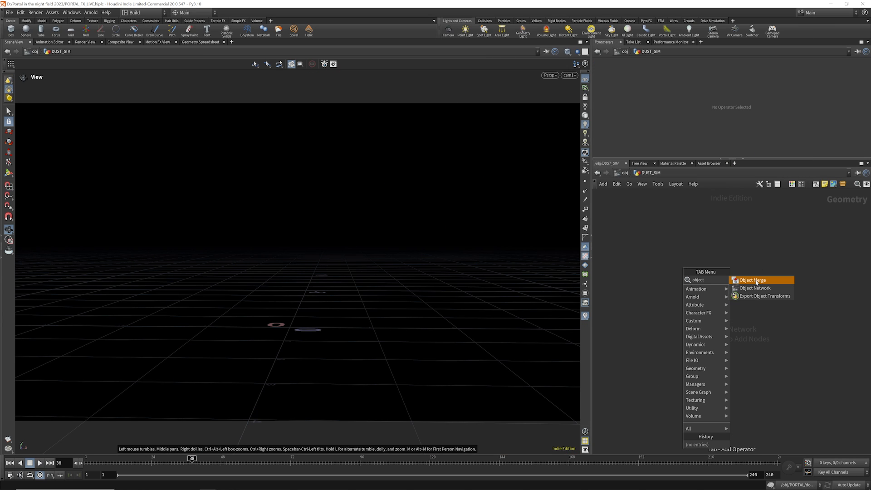
left_click(752, 280)
left_click(680, 270)
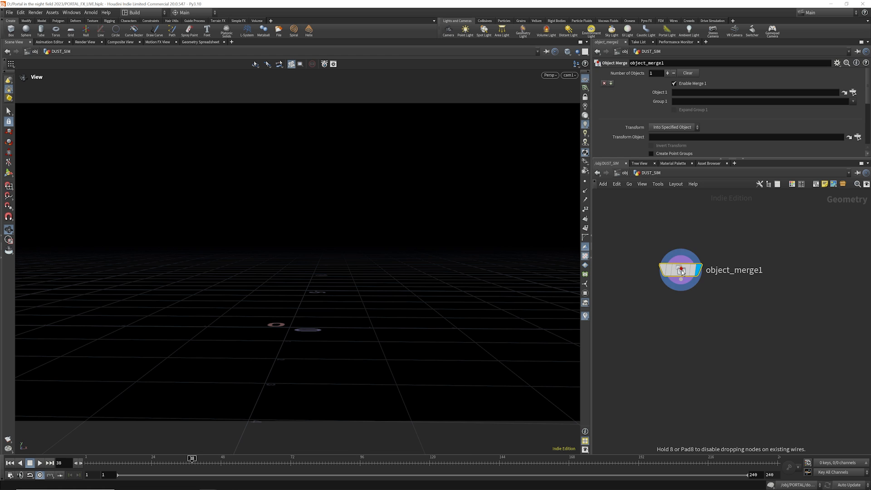
left_click(810, 272)
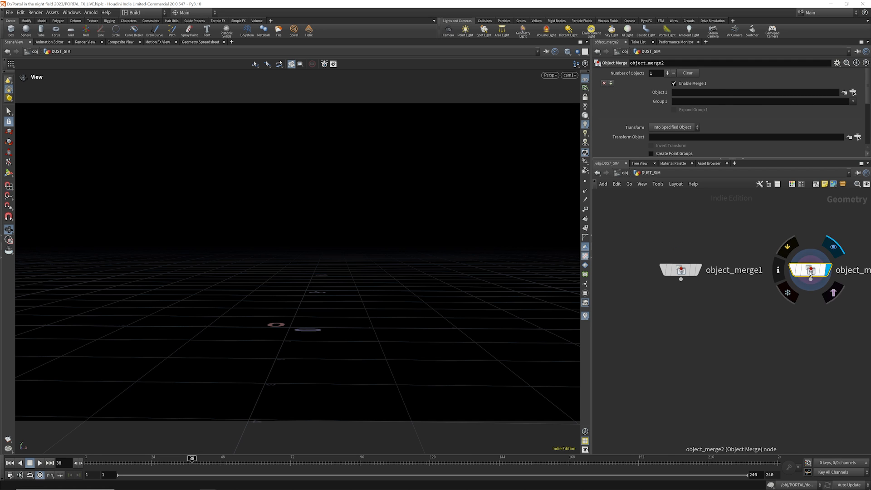
Copy the OUT_DEBRIS null from the DEBRIS network and reference it as Object 1 in object_merge2 of DUST_SIM
left_click(621, 173)
double_click(660, 349)
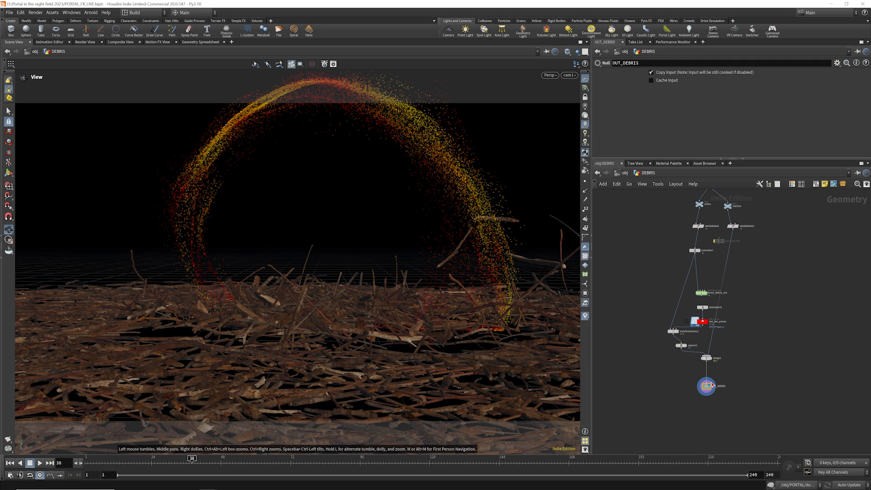
left_click(705, 386)
key("alt+c")
left_click(623, 174)
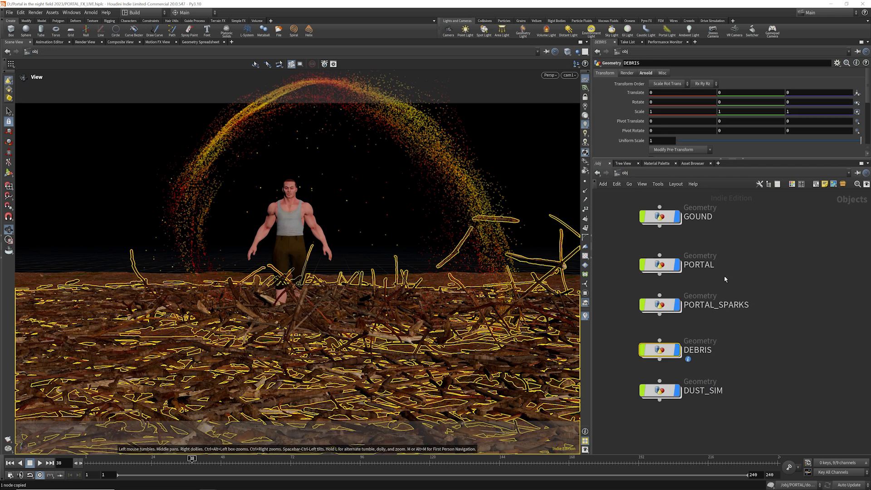
double_click(661, 390)
key("ctrl+v")
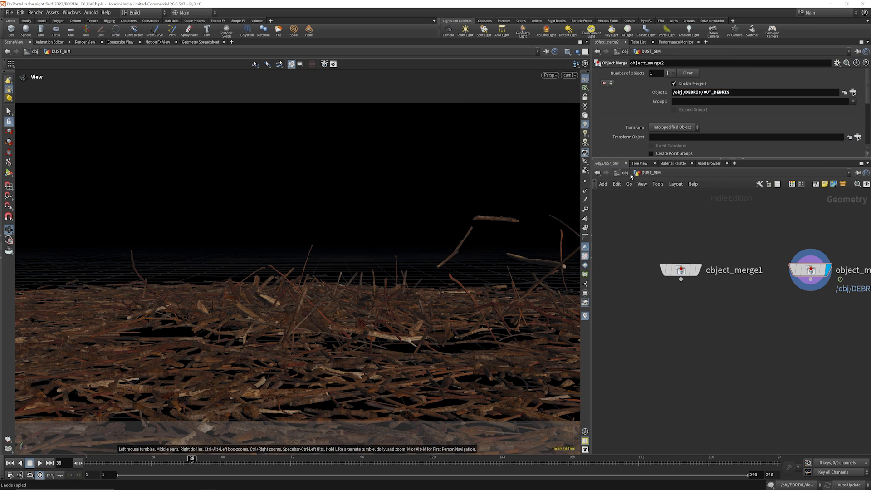
Copy the OUT_GROUND null from the GOUND network and reference it as Object 1 in object_merge1 of DUST_SIM
left_click(624, 173)
double_click(660, 217)
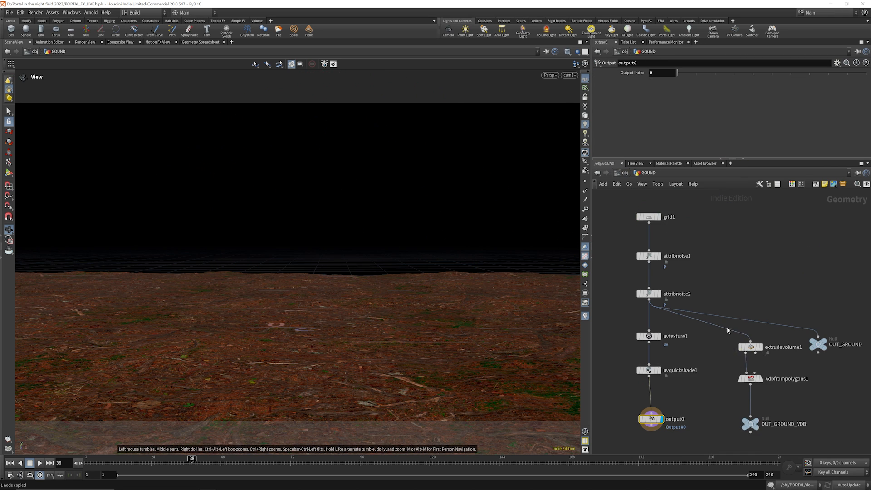
scroll(728, 331, "down", 4)
scroll(734, 379, "up", 5)
left_click_drag(728, 361, 728, 359)
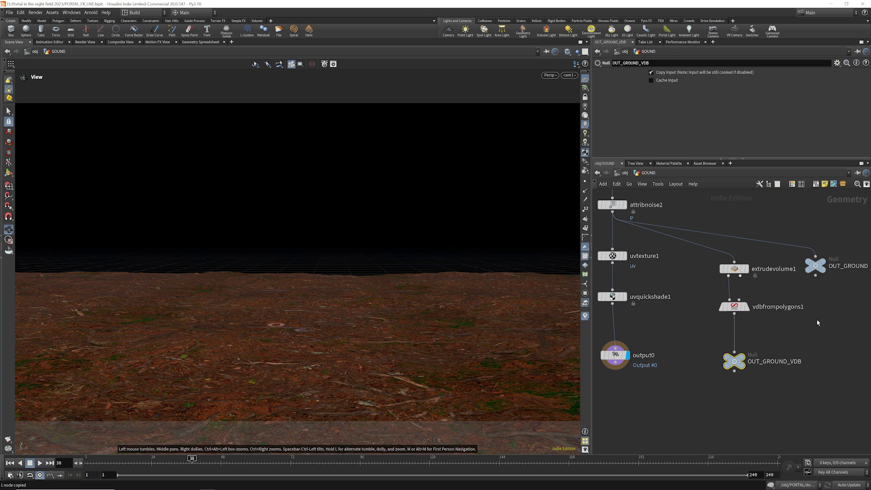
left_click(814, 265)
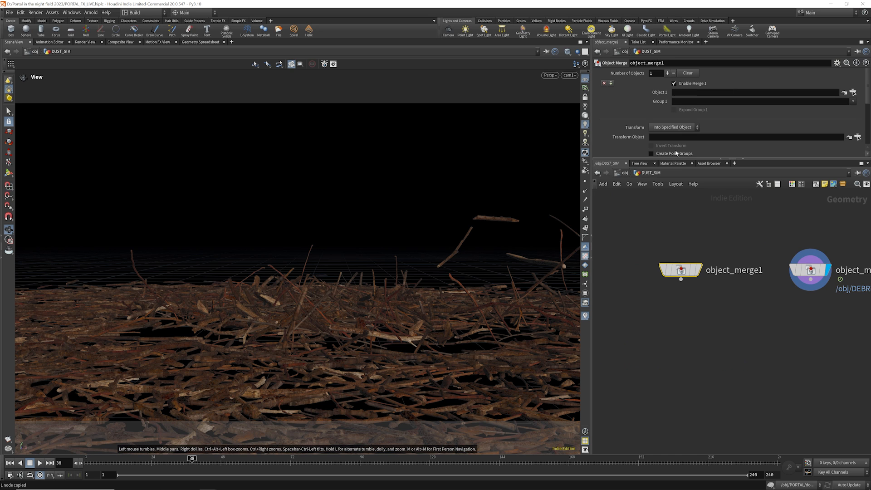
left_click(689, 93)
key("ctrl+v")
left_click(702, 374)
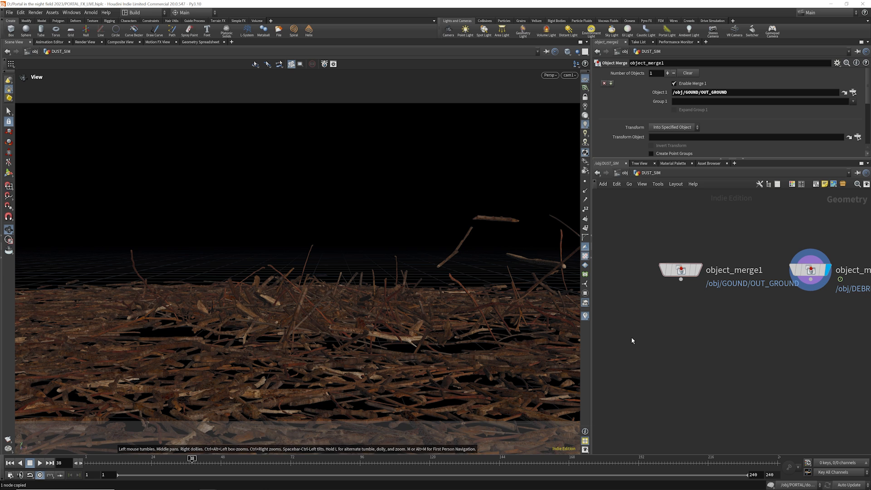
Add an Attribute Create node below object_merge1 and name its attribute density
key("Tab")
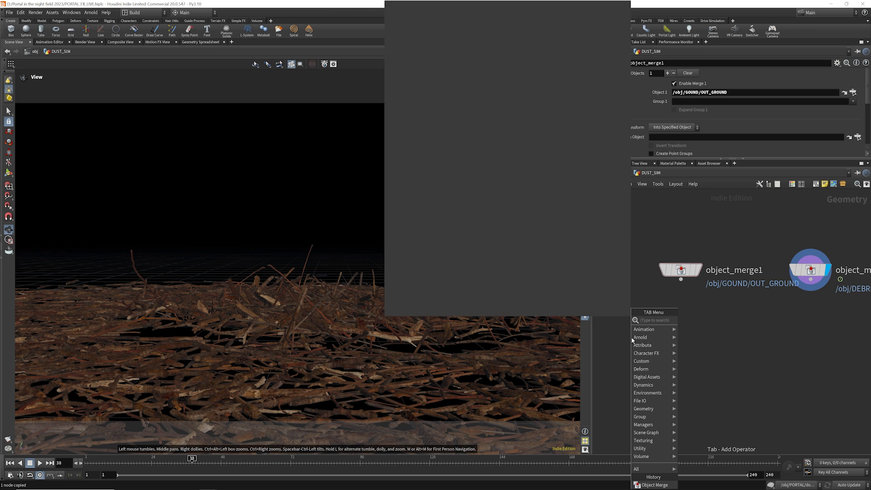
type("attcr")
left_click(706, 321)
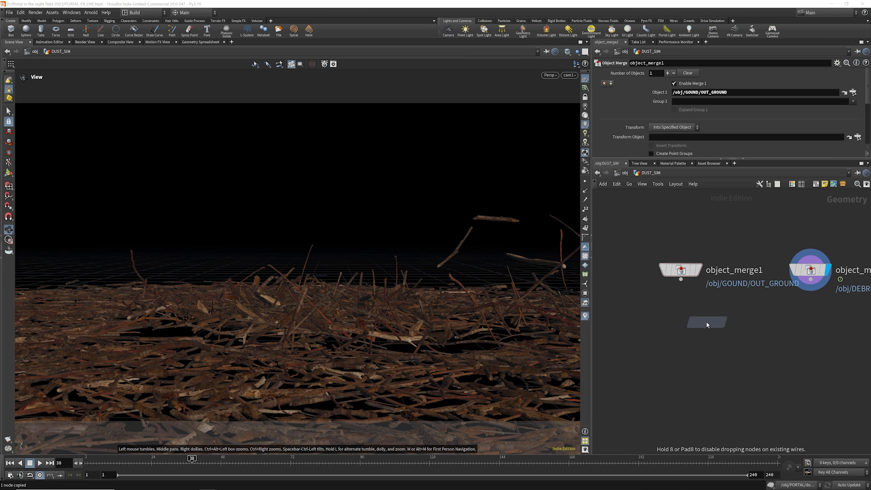
left_click(678, 325)
left_click_drag(678, 159, 676, 216)
double_click(708, 111)
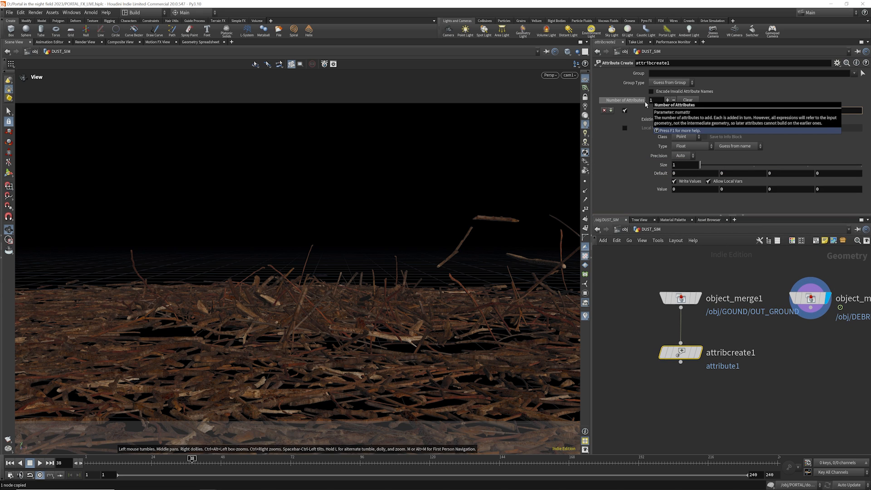
type("density")
key("Return")
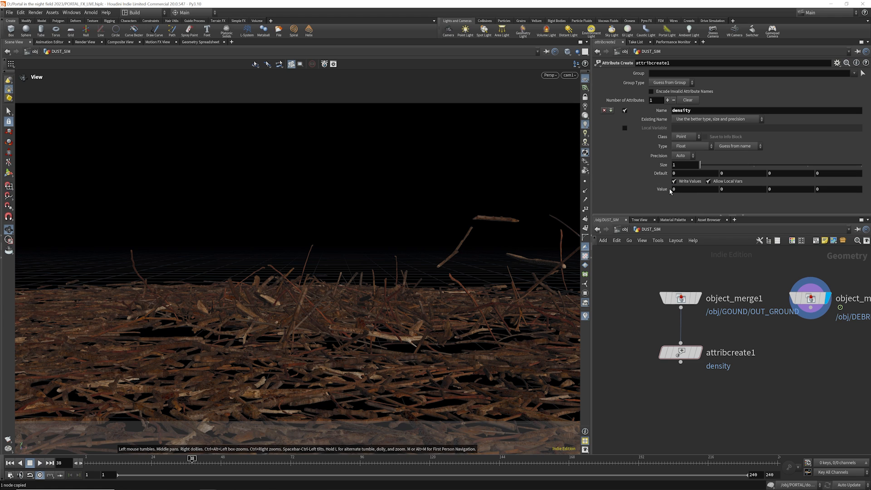
Duplicate the density Attribute Create node below object_merge2 and set the copy's value to 1
left_click(680, 355)
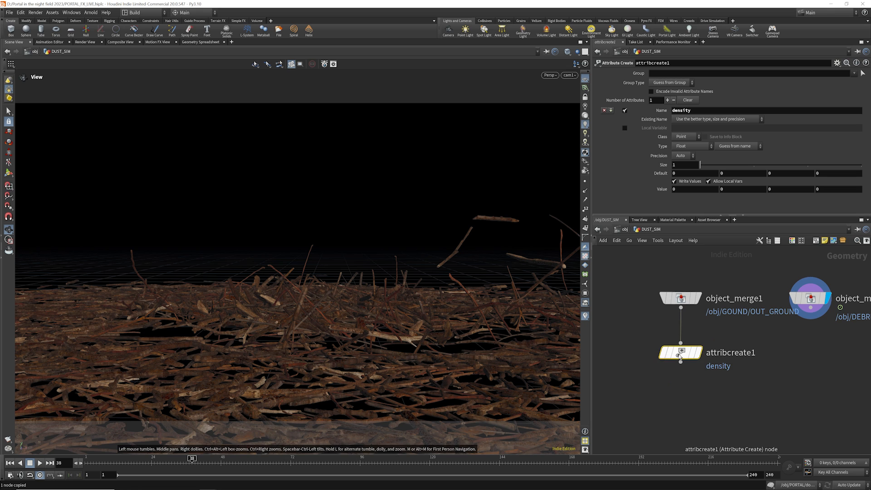
left_click_drag(681, 354, 804, 311, "alt")
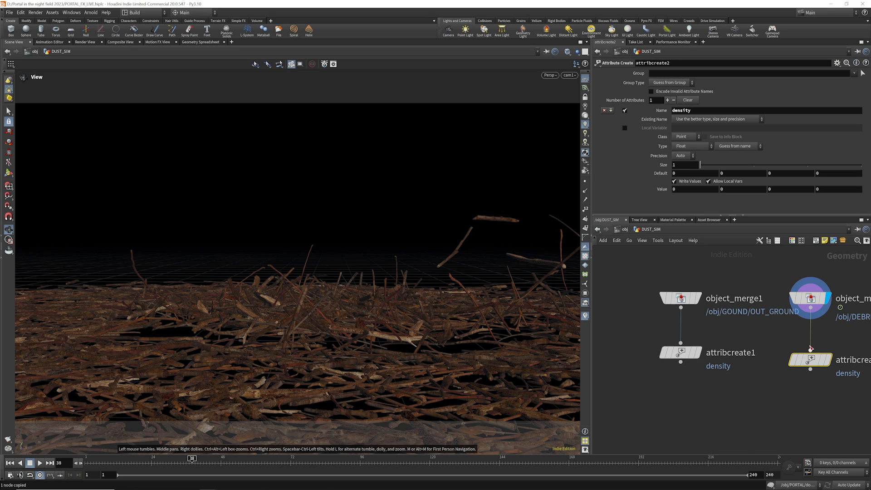
left_click(675, 190)
type("1")
key("Return")
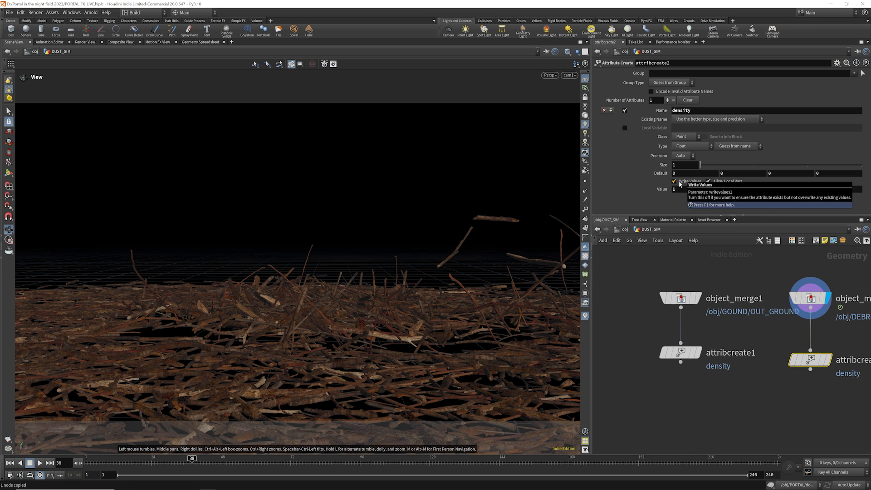
Space the object merges away from their attribute nodes and insert a Point Wrangle between object_merge2 and attribcreate2
left_click_drag(827, 309, 827, 299)
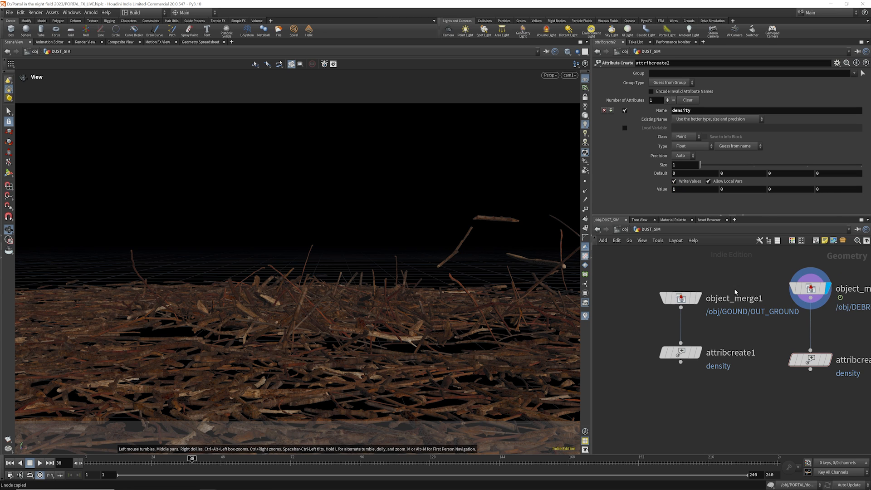
left_click_drag(653, 299, 605, 276)
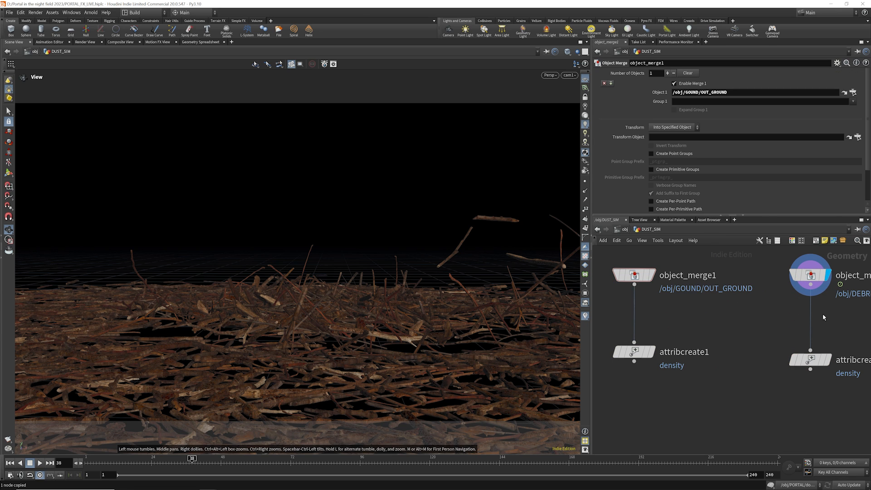
middle_click_drag(708, 287, 636, 291)
key("Tab")
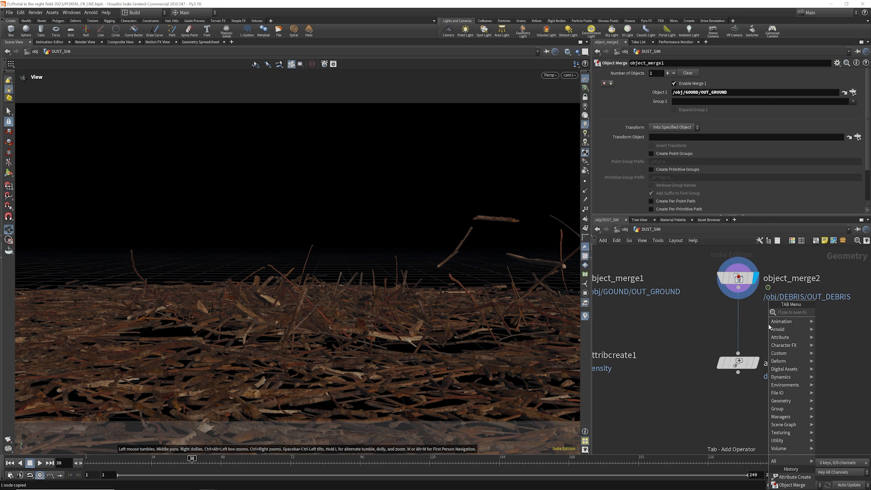
type("v")
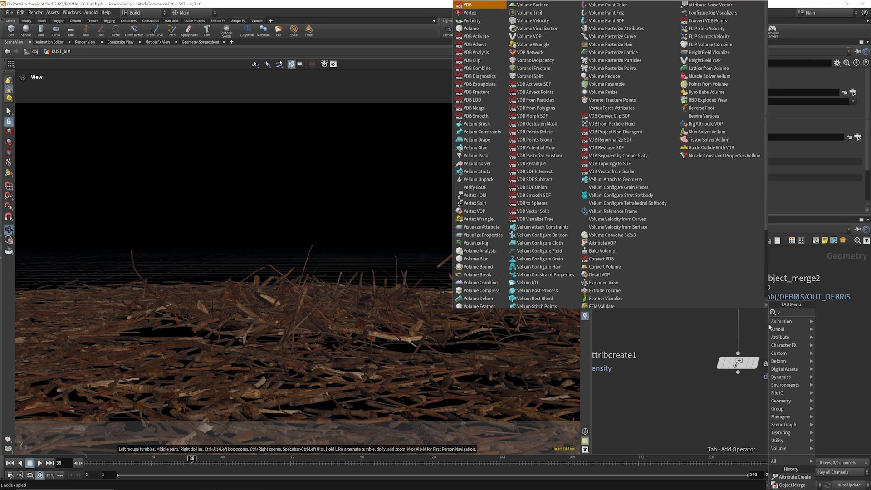
key("BackSpace")
type("poin")
type("t w")
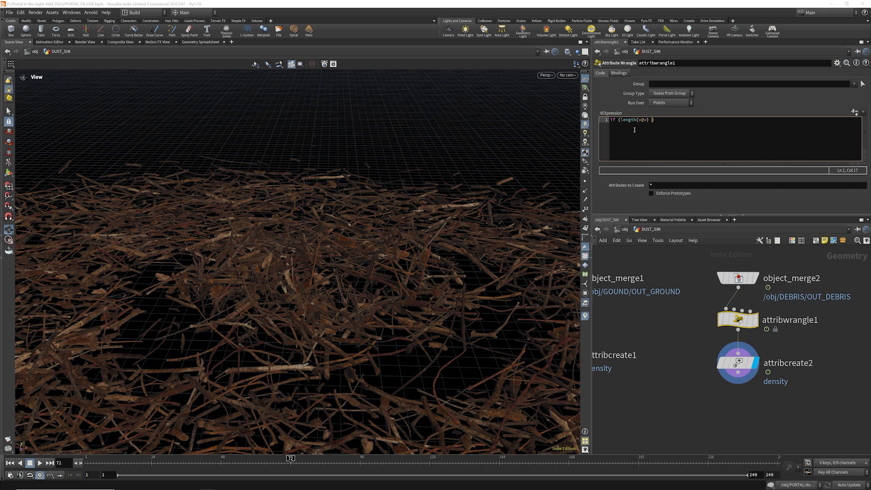
Write VEX in attribwrangle1 that runs removepoint(0, i@ptnum) on points where length(v@v) <= chf('speed_threshold')
type("<= chf('speed_threshold')) {")
key("Return")
type("removepoint(0, i@ptnum);")
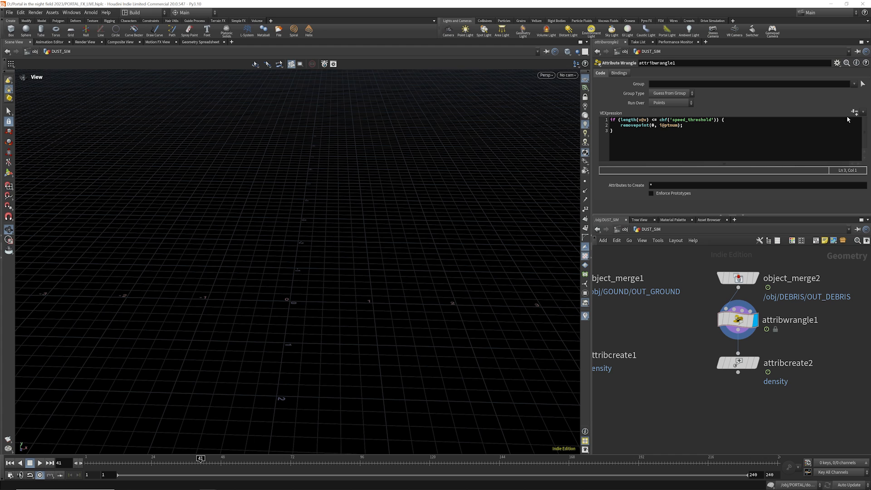
Generate the Speed Threshold parameter from the wrangle's code and set it to 1
left_click(854, 112)
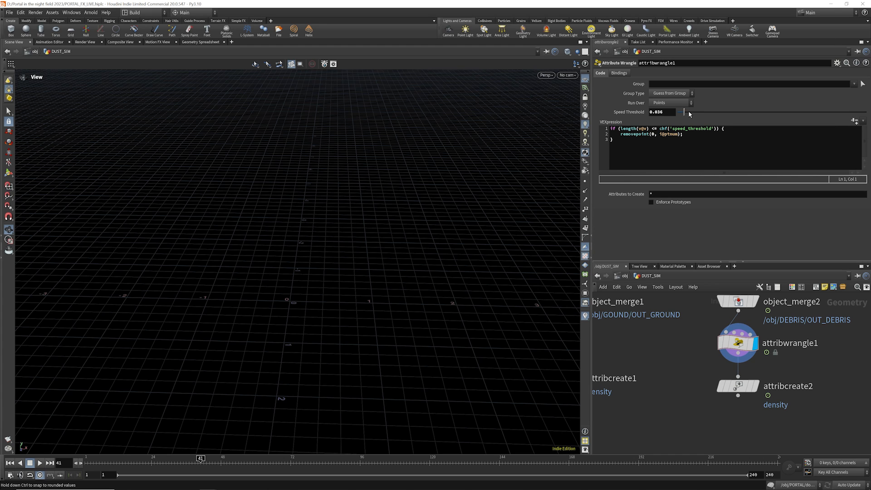
left_click_drag(685, 112, 863, 114)
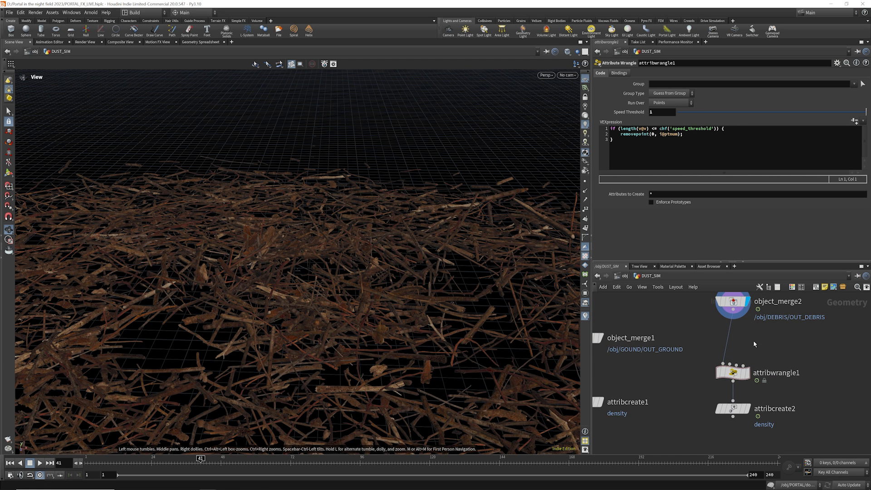
Insert an Attribute Delete node between object_merge2 and attribwrangle1 and clear its Vertex Attributes entry
key("Tab")
type("att")
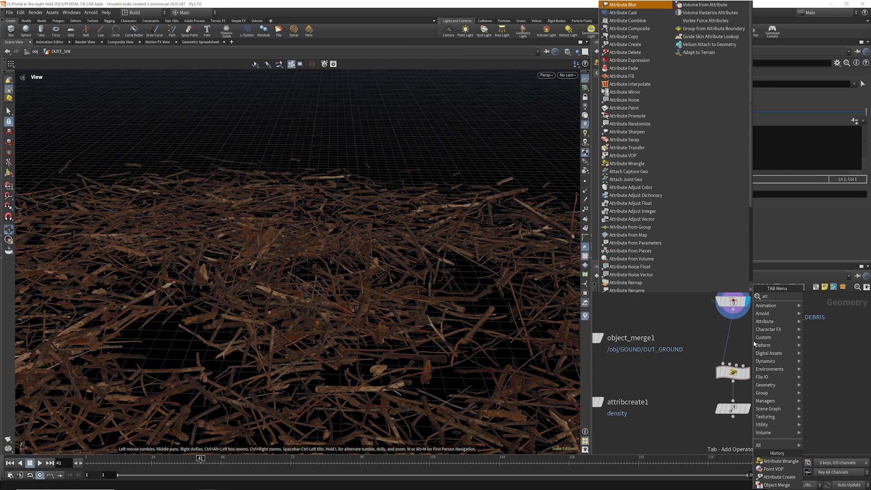
type("del")
left_click(831, 297)
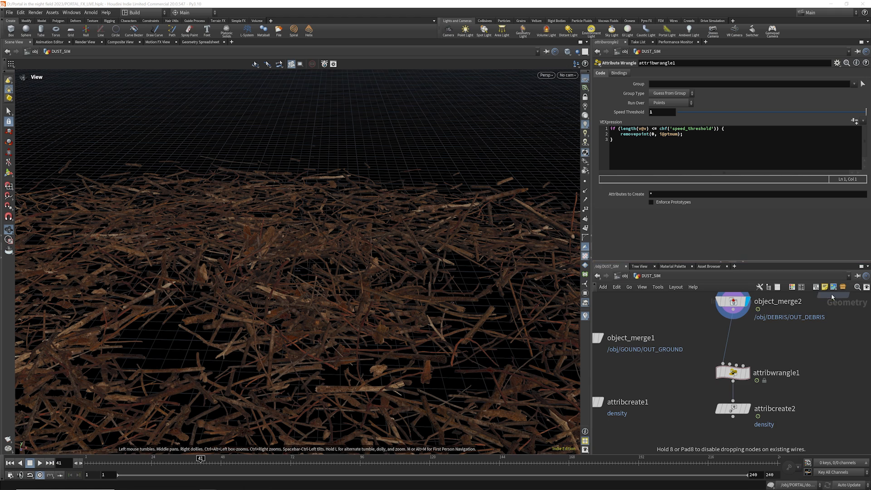
left_click(732, 334)
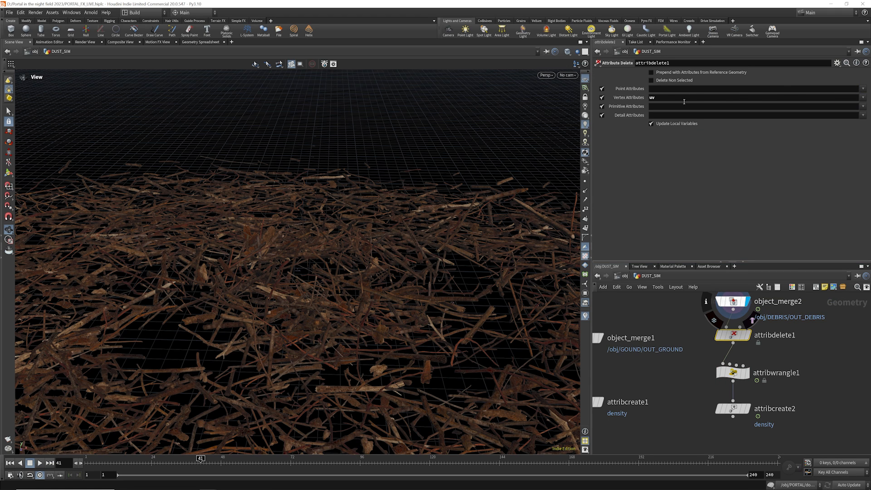
left_click_drag(681, 99, 608, 99)
key("BackSpace")
left_click(731, 142)
Check object_merge2's attributes and insert a Trail node directly below it with Result Type set to Compute Velocity
left_click(706, 302)
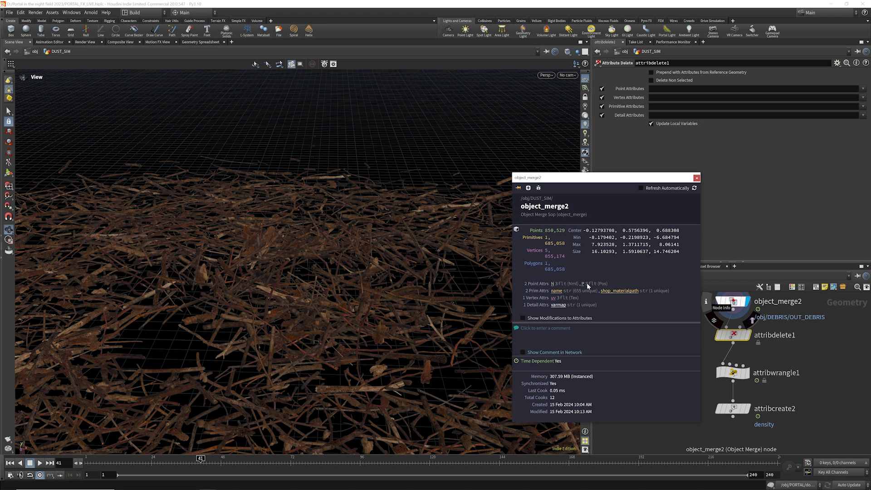
left_click(807, 344)
middle_click_drag(752, 313, 743, 360)
scroll(743, 361, "down", 2)
scroll(745, 356, "up", 2)
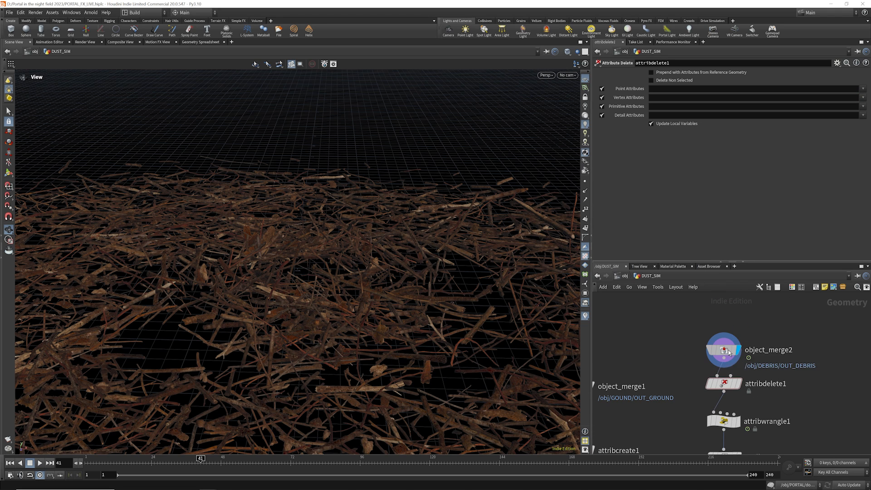
key("Tab")
type("trail")
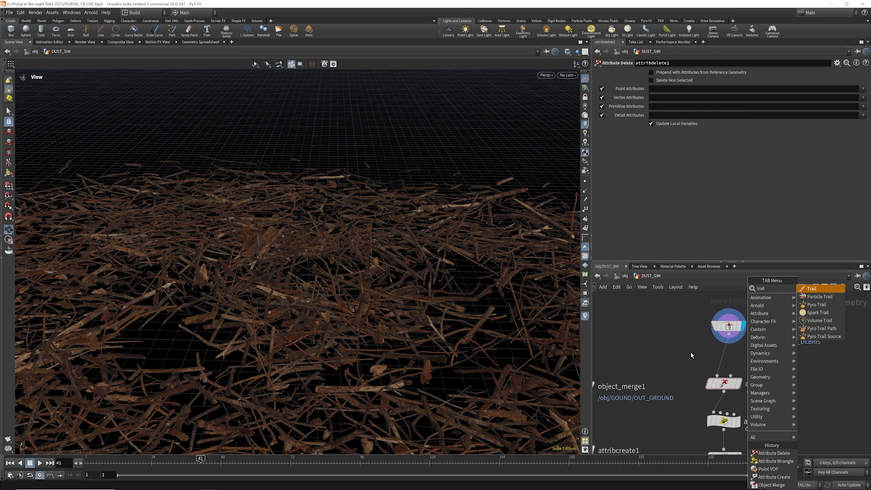
left_click(815, 290)
left_click(727, 355)
left_click(673, 73)
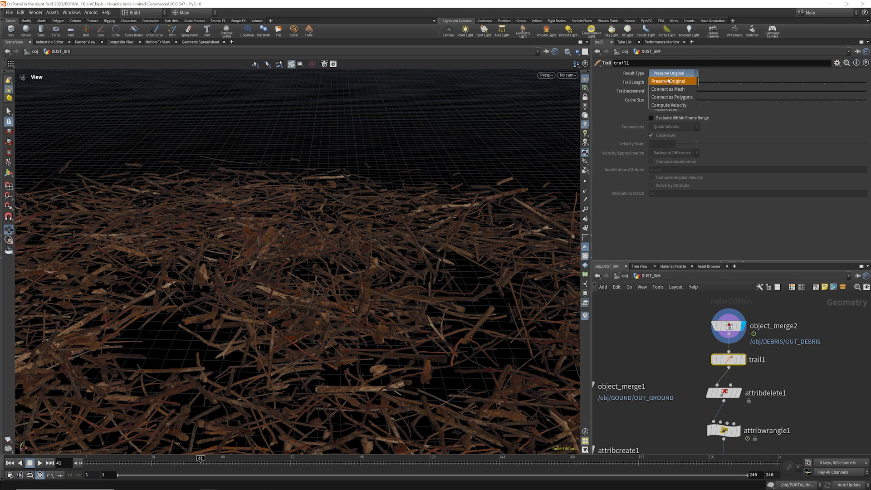
left_click(671, 101)
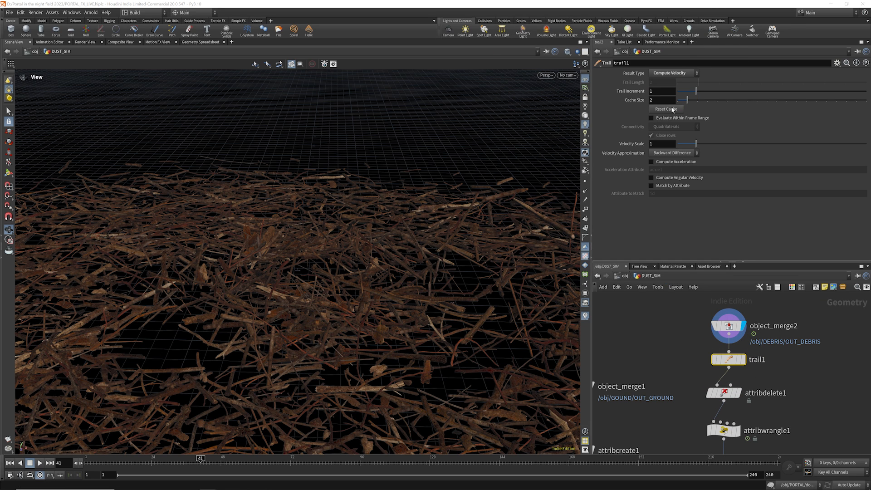
Move the timeline to frame 55 and display the output of attribwrangle1
scroll(739, 393, "down", 2)
middle_click_drag(739, 393, 726, 362)
left_click(725, 361)
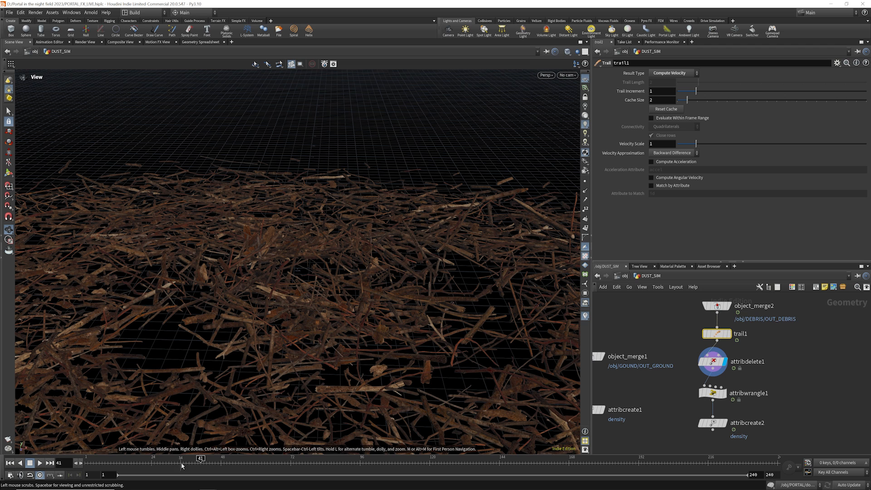
left_click_drag(198, 462, 241, 463)
left_click(726, 399)
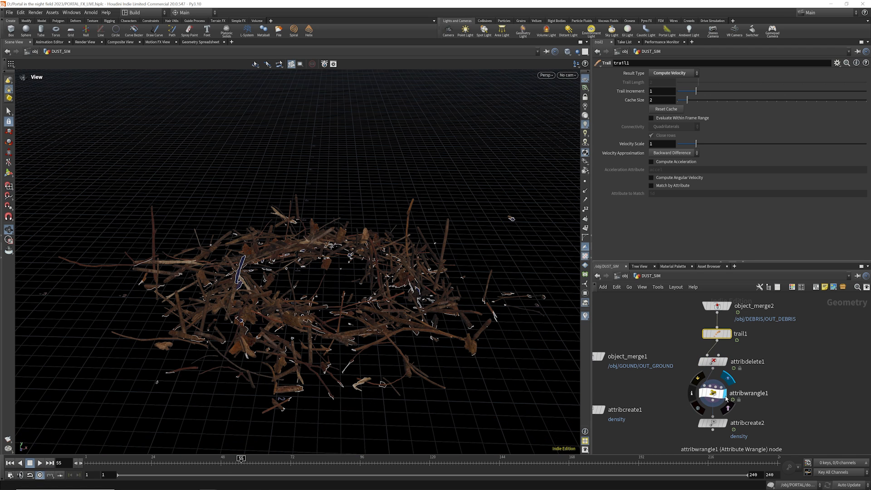
Set attribdelete1 to remove vertex uv, primitive shop_materialpath and name, and detail varmap, and check attribwrangle1's remaining attributes
left_click(713, 362)
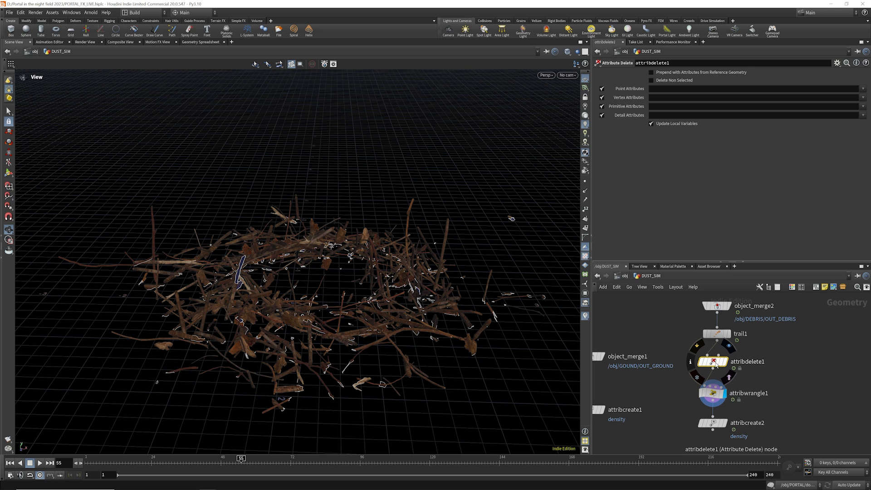
left_click(862, 89)
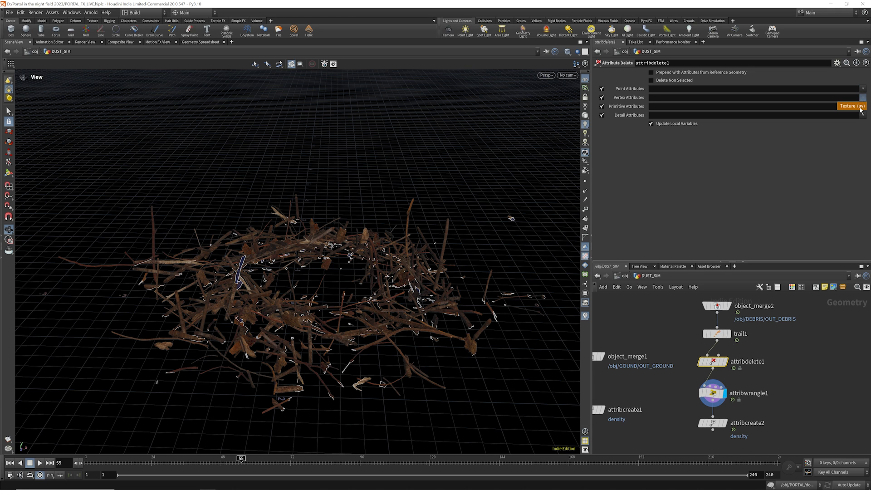
left_click(863, 98)
left_click(852, 116)
left_click(863, 106)
left_click(842, 125)
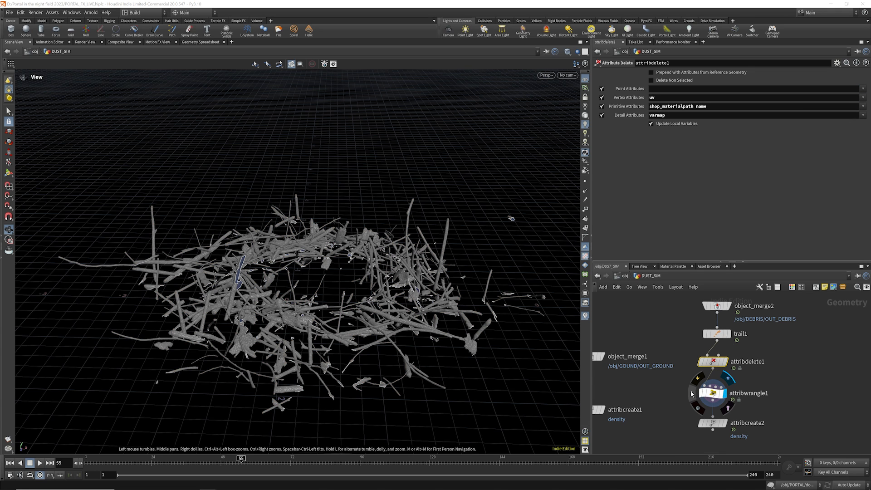
left_click(691, 393)
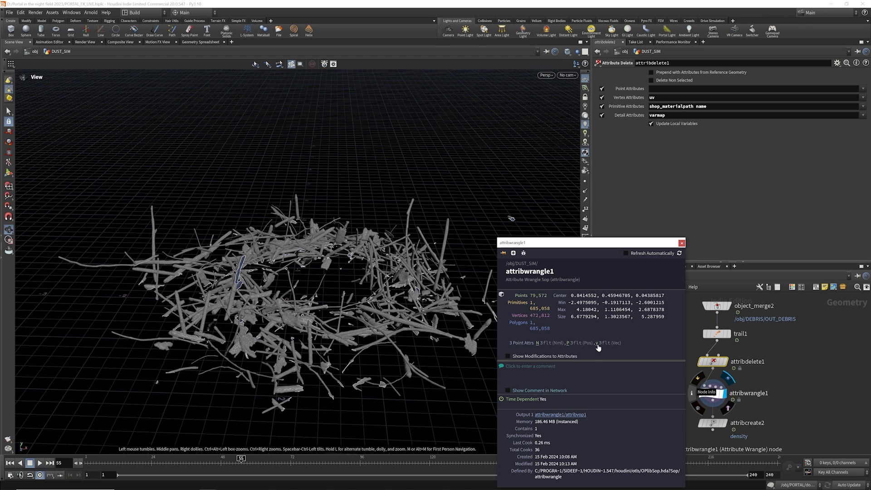
left_click(681, 243)
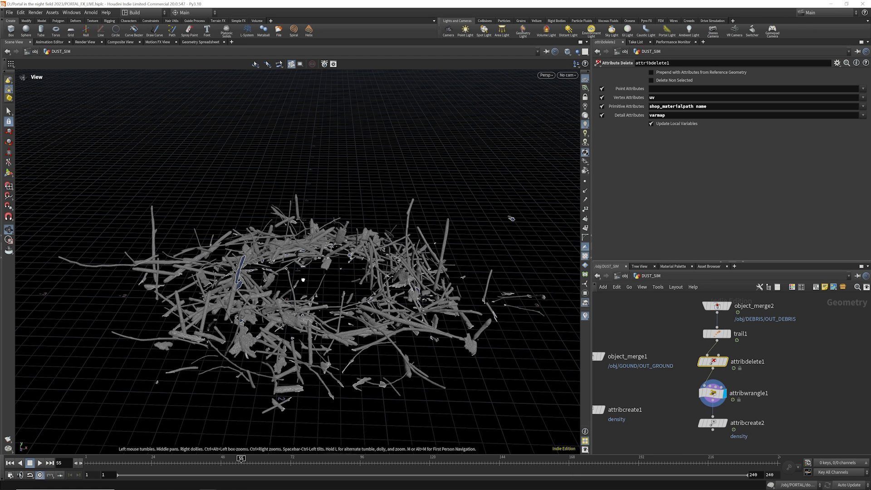
Display the debris branch's density node, attribcreate2, and select it to show its parameters
scroll(698, 319, "down", 3)
scroll(705, 383, "up", 4)
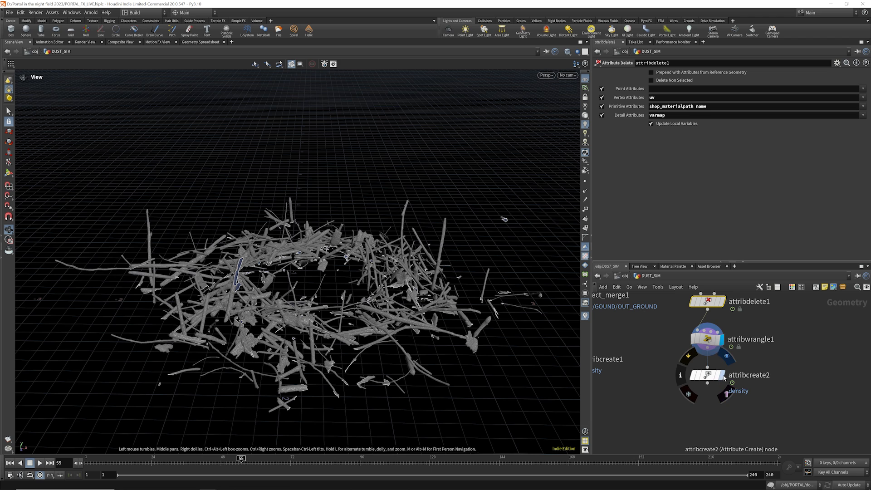
left_click(722, 376)
left_click(708, 375)
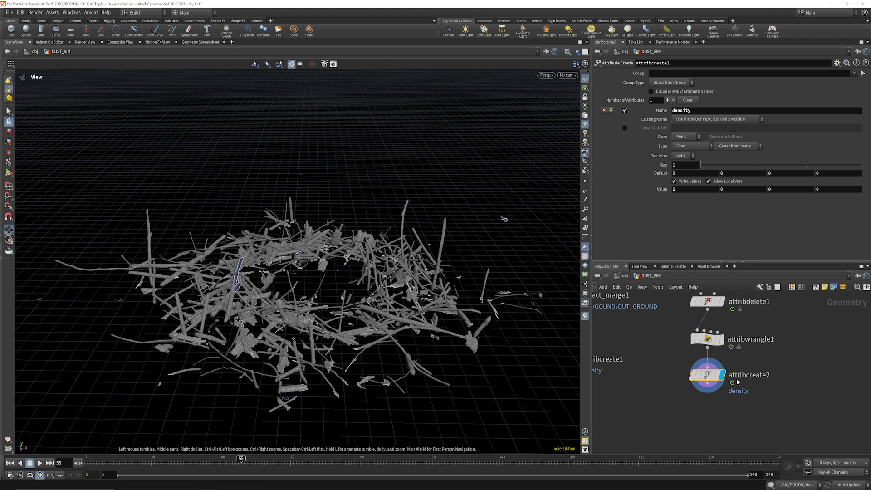
Add an Attribute Transfer node with attribcreate1 as its first input and attribcreate2 as its second, and display it
scroll(742, 350, "down", 3)
scroll(677, 386, "up", 3)
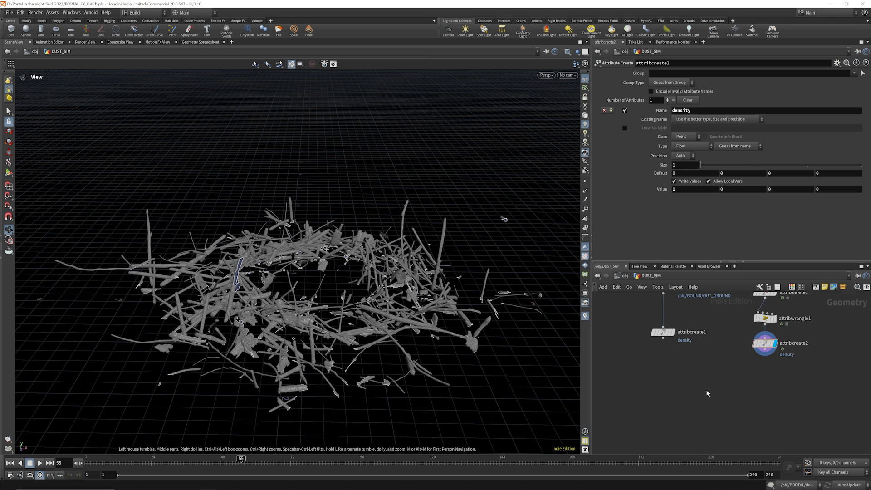
key("Tab")
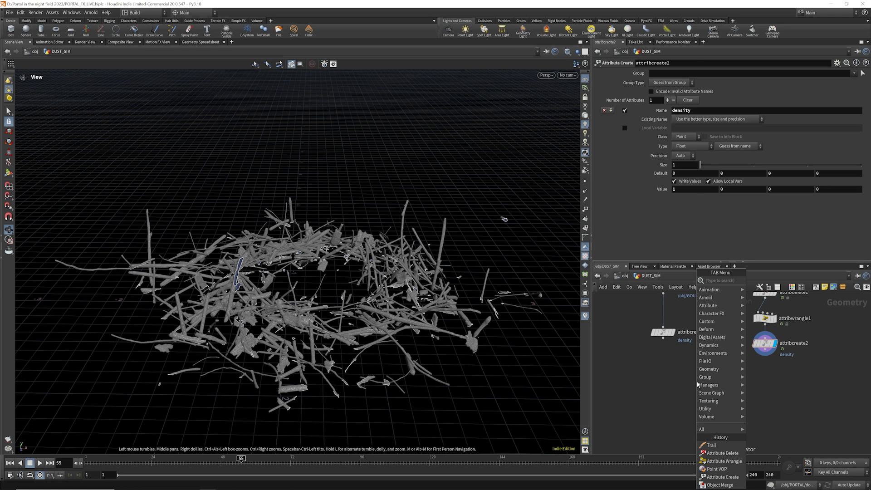
type("att tran")
left_click(778, 281)
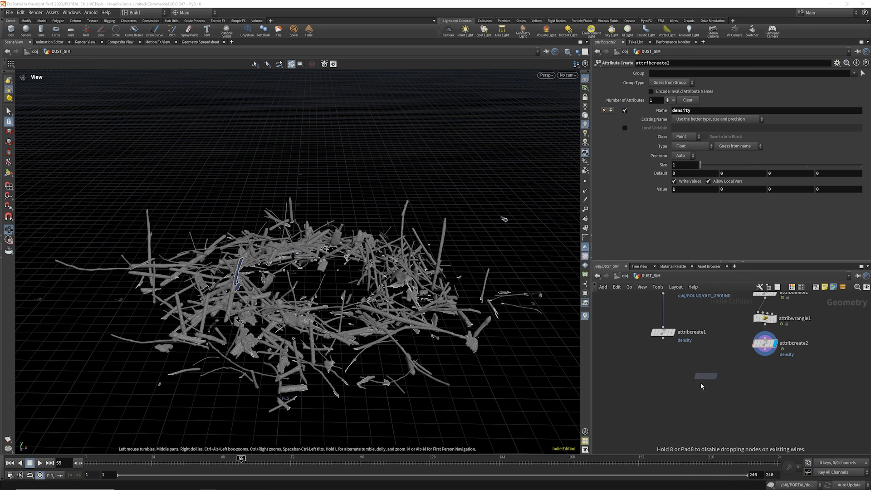
left_click(694, 407)
left_click_drag(690, 400, 672, 350)
left_click(663, 338)
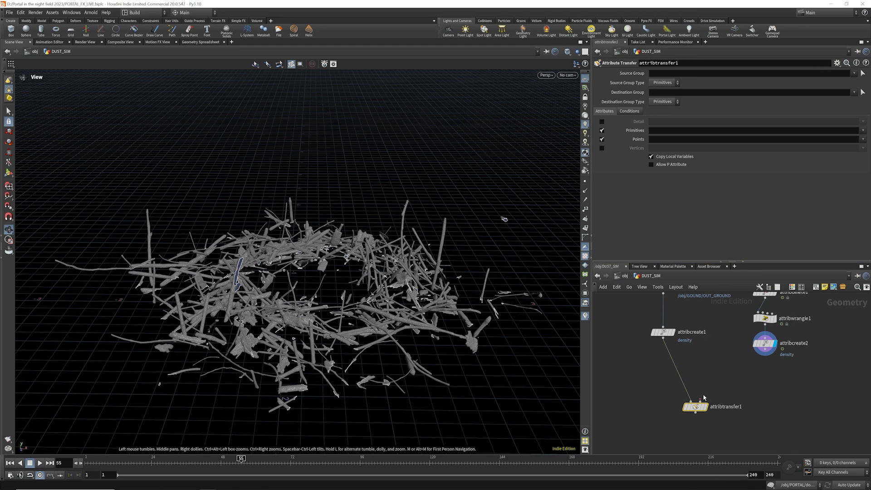
left_click(700, 400)
left_click(764, 356)
left_click(705, 406)
Set the point attributes transferred by attribtransfer1 to v and density
left_click(664, 140)
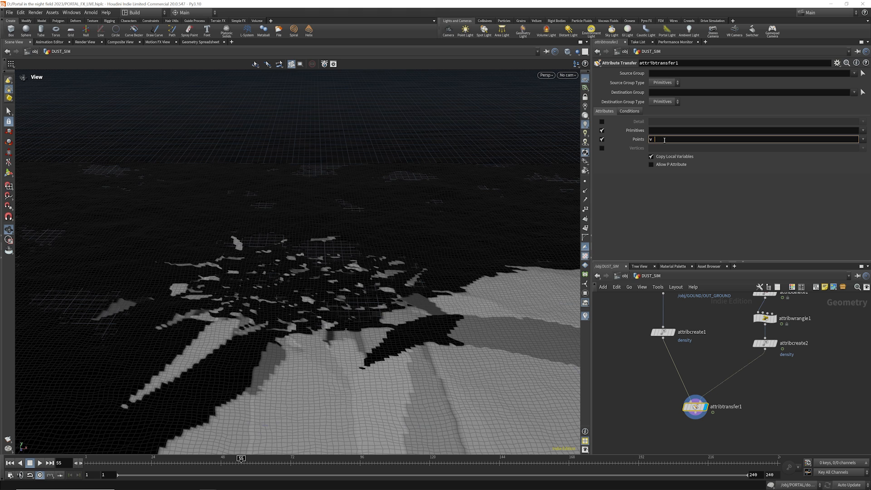
type("v density")
key("Return")
Branch a Color node off attribtransfer1, display it and set its Color Type to Ramp from Attribute for density
key("Tab")
type("col")
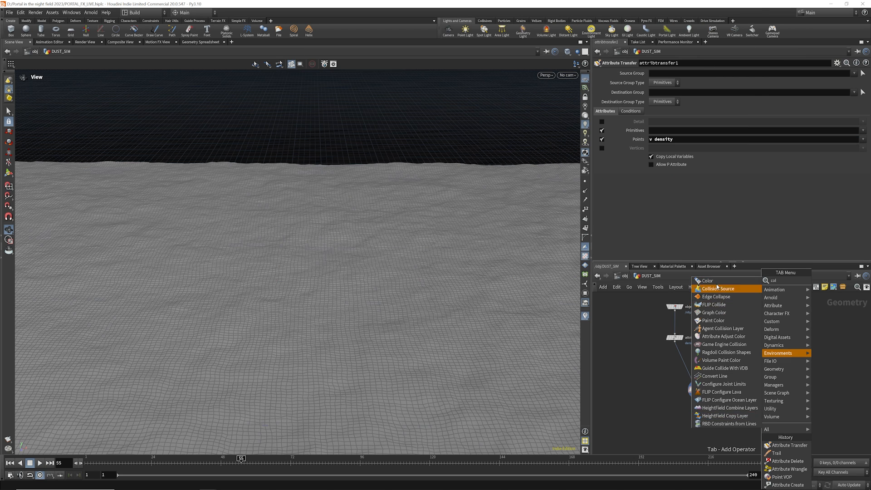
left_click(716, 280)
left_click(760, 413)
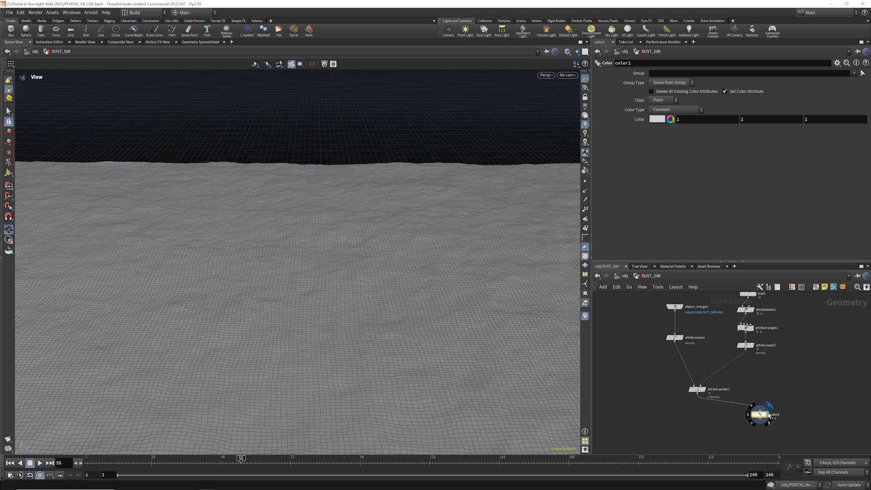
left_click(674, 110)
left_click(681, 143)
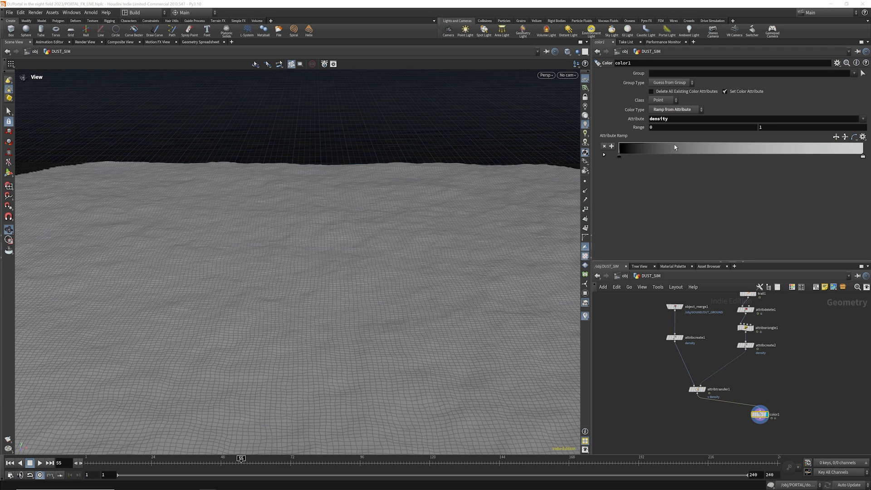
Set attribtransfer1's Distance Threshold and Blend Width to 0.1, and check the transferred density at frame 86
left_click(697, 389)
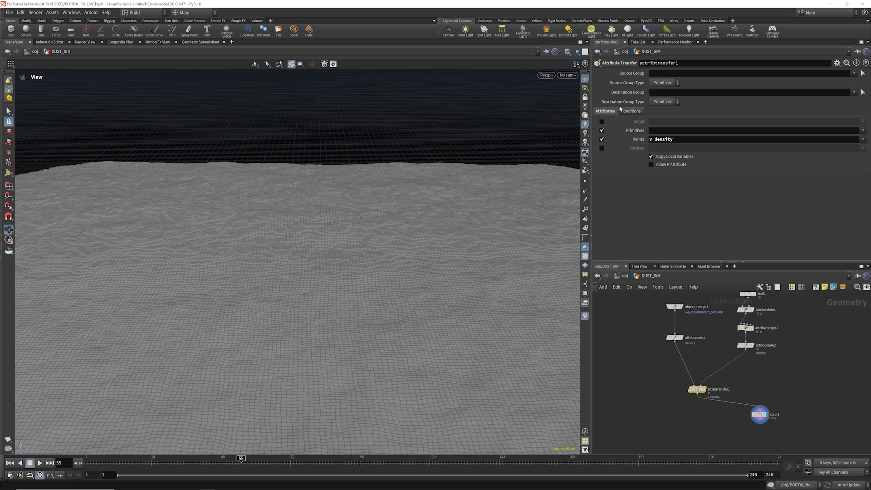
left_click(631, 111)
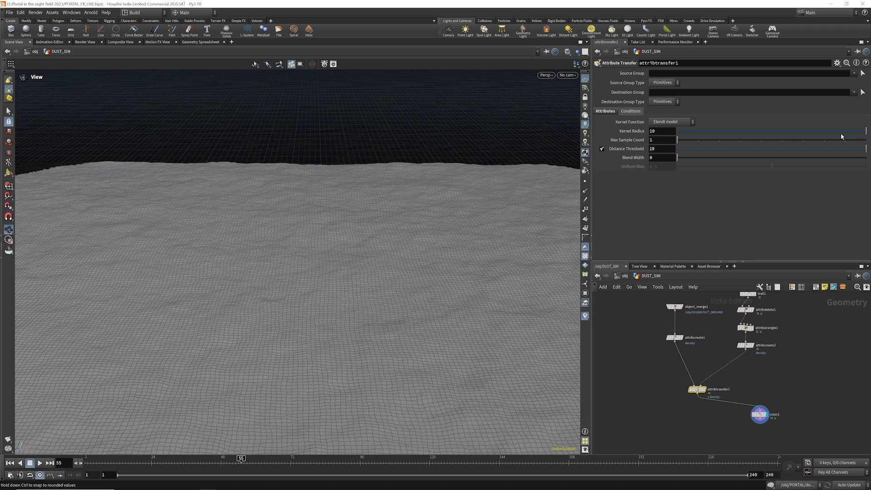
left_click_drag(772, 151, 689, 162)
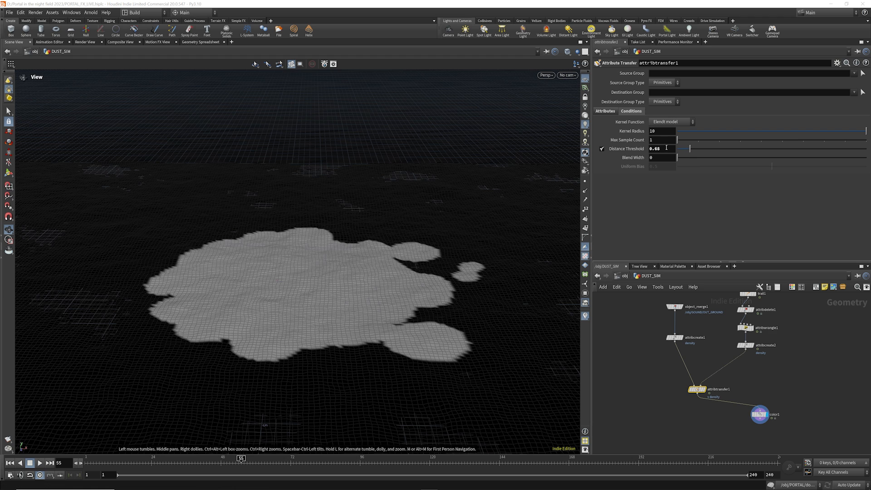
left_click(661, 151)
key("BackSpace")
key("BackSpace")
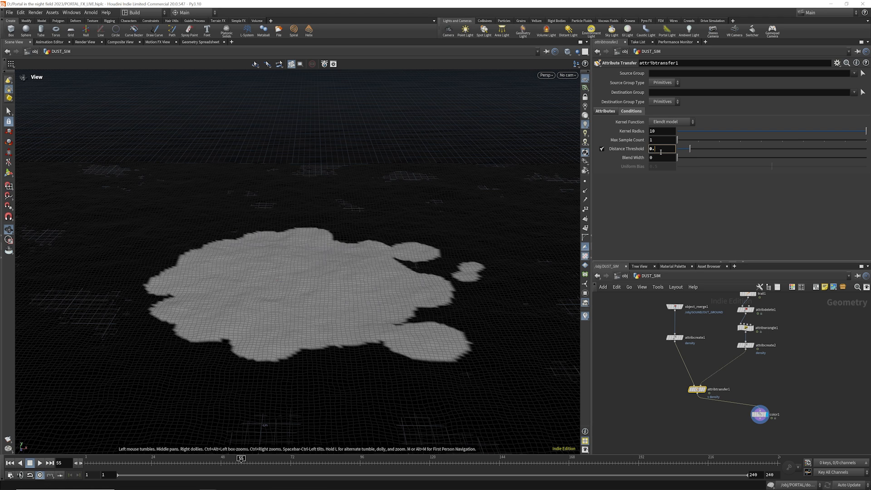
type("1")
key("Return")
left_click(663, 161)
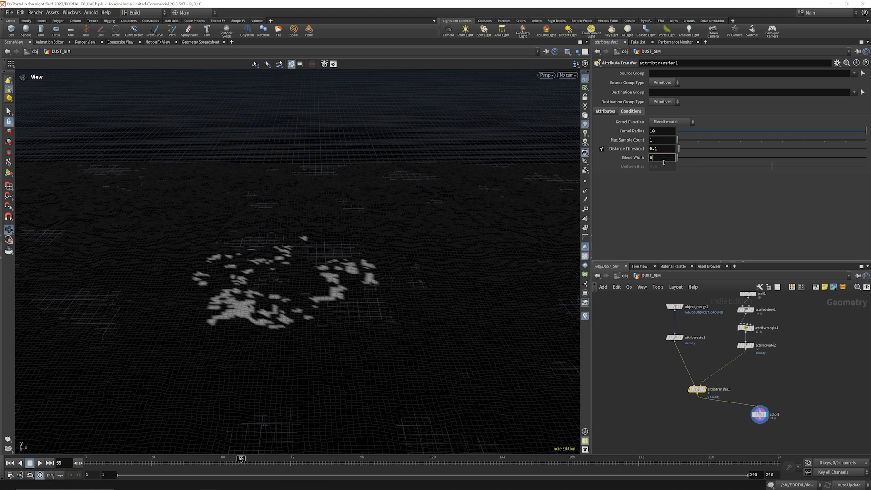
type(".1")
key("Return")
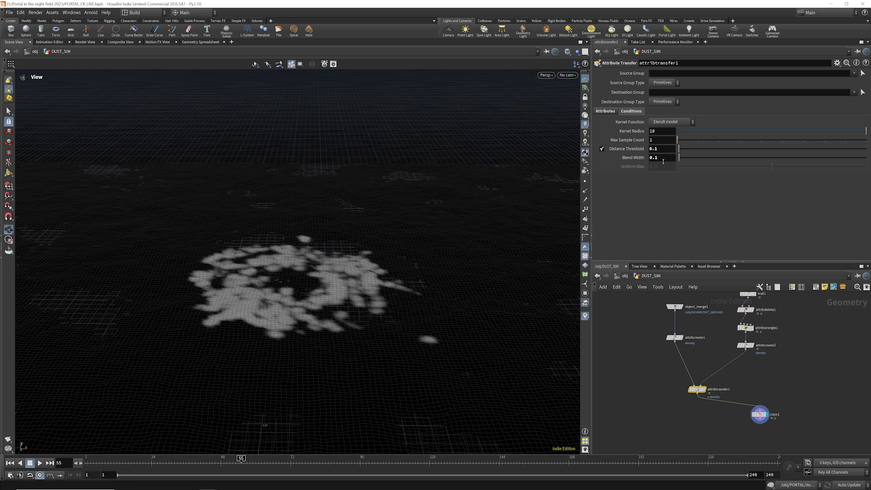
left_click_drag(257, 462, 265, 464)
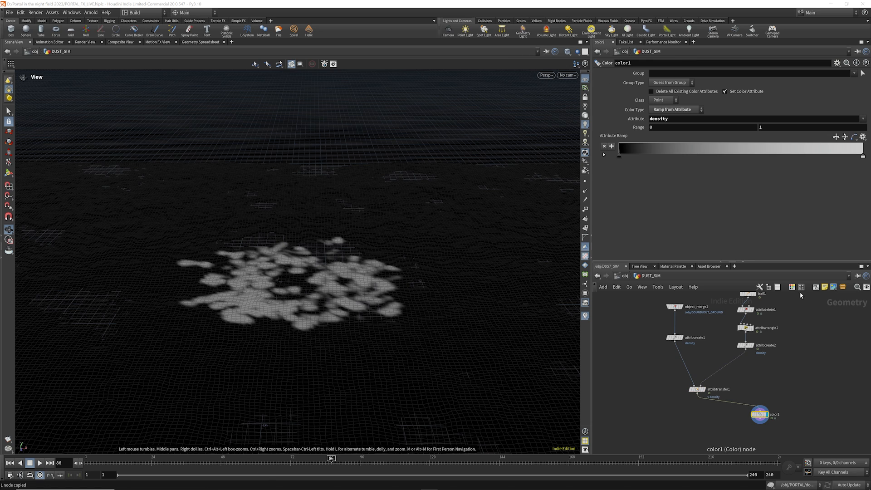
Add a Scatter node fed by attribtransfer1, separate from the color1 branch, and display it
scroll(706, 349, "down", 3)
scroll(701, 383, "up", 5)
left_click(701, 396)
key("Tab")
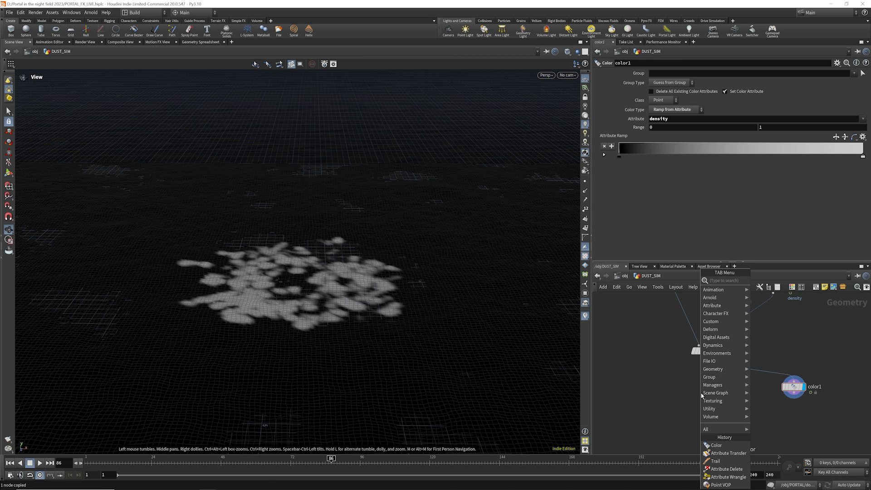
key("Escape")
key("Tab")
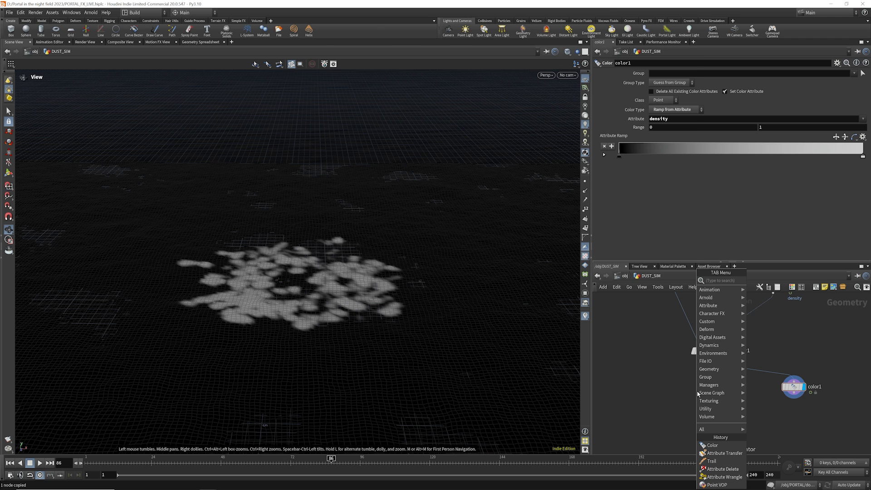
type("scatt")
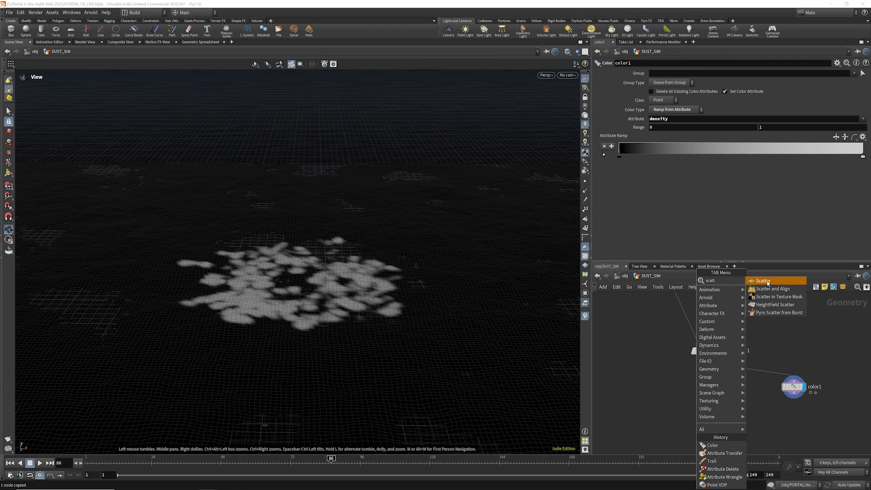
left_click(765, 282)
left_click(708, 404)
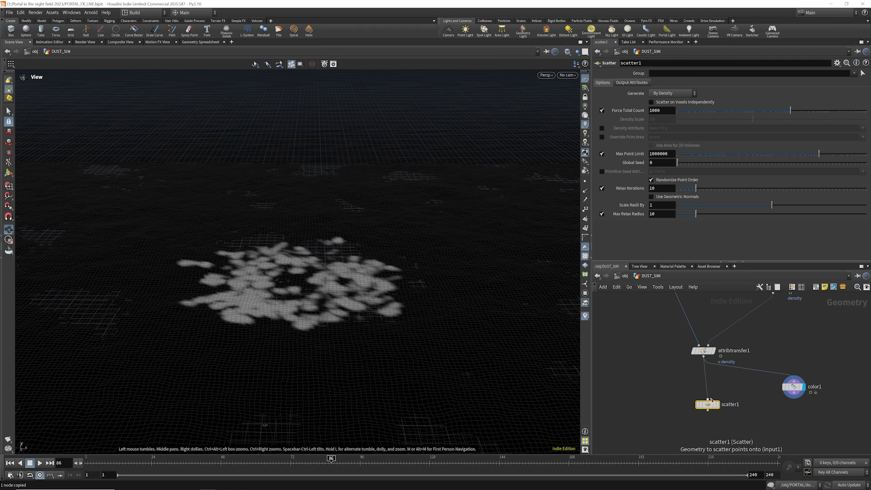
left_click(713, 404)
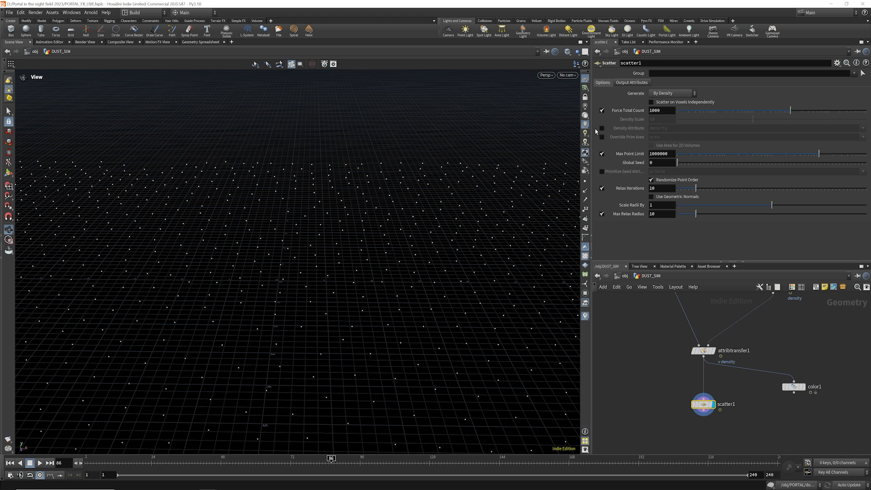
Configure scatter1 to use the density attribute, with a Force Total Count of 2000 and Relax Iterations disabled
left_click(602, 128)
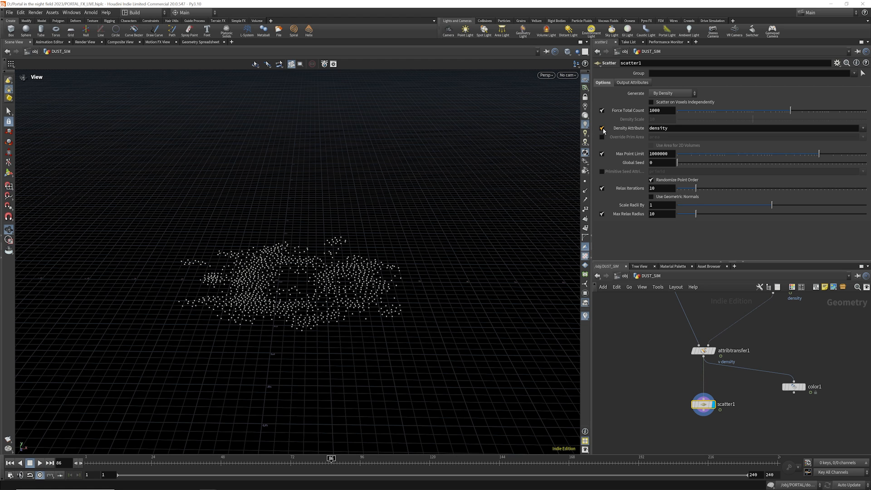
left_click(649, 110)
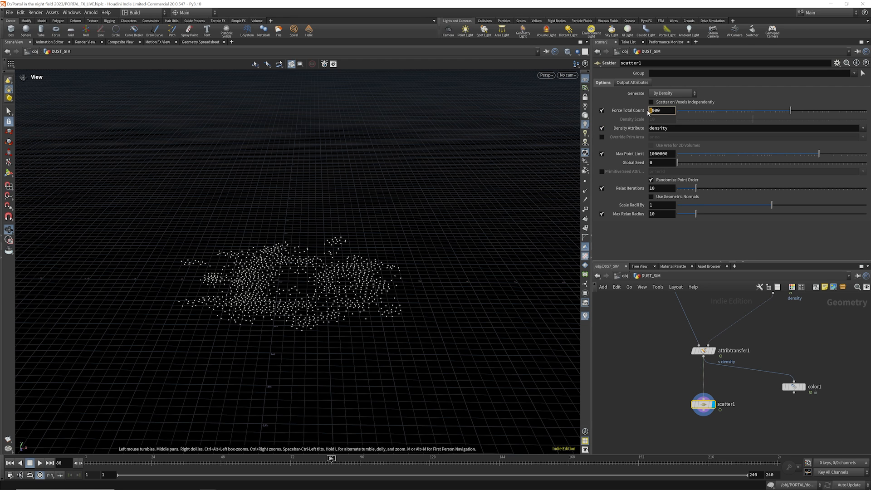
type("2")
key("Return")
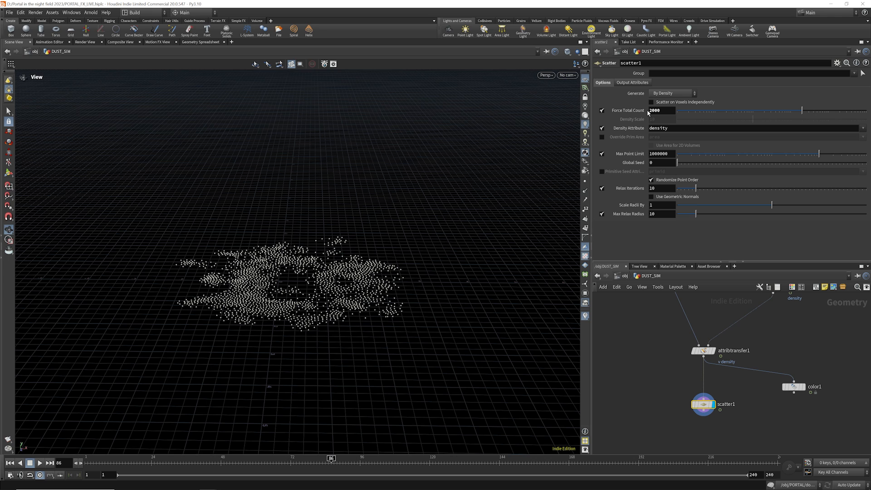
left_click(601, 188)
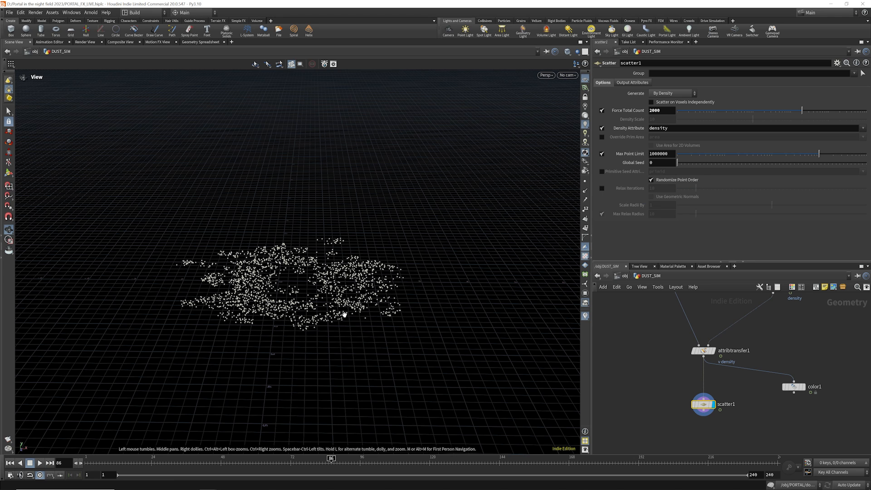
Add an Attribute Noise node after scatter1 and display it
scroll(697, 381, "down", 2)
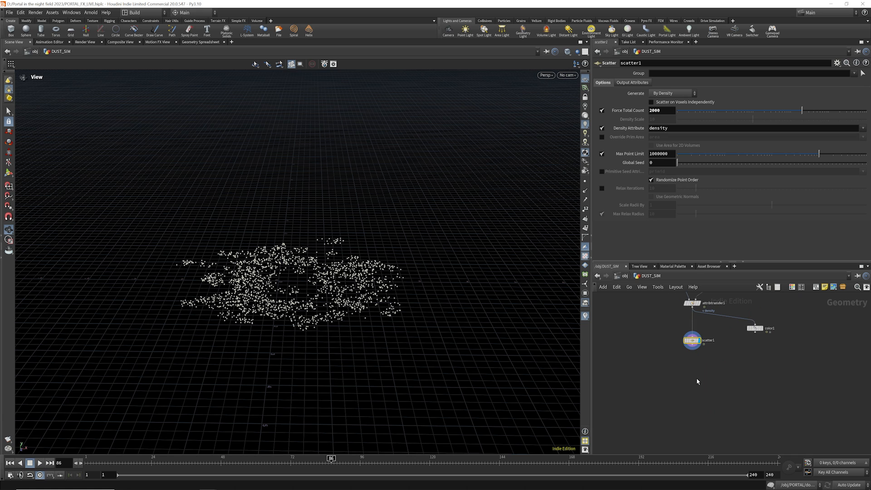
key("Tab")
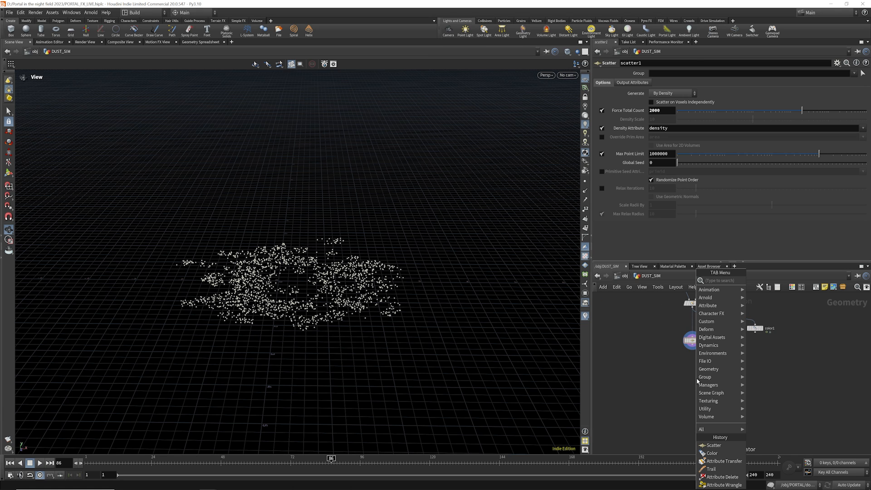
type("attr")
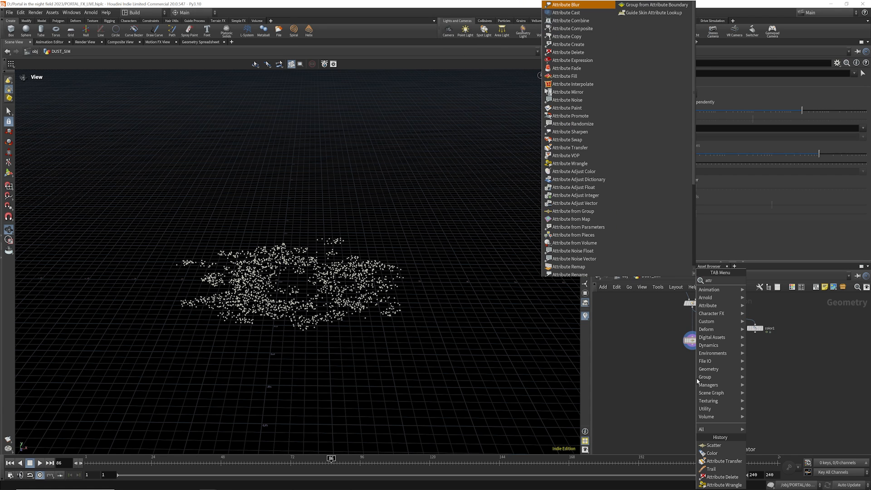
left_click(567, 100)
left_click(692, 371)
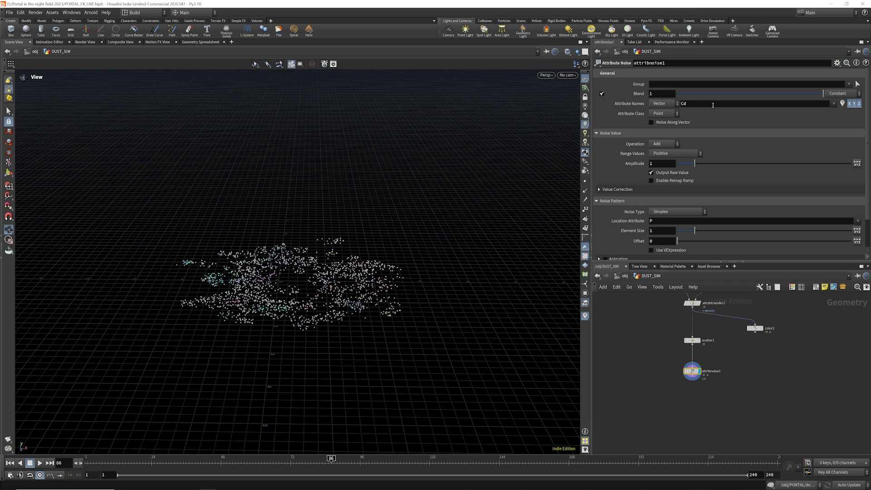
Switch attribnoise1's Blend to Use Attribute and set the Blend Attribute to density
left_click(841, 93)
left_click(835, 111)
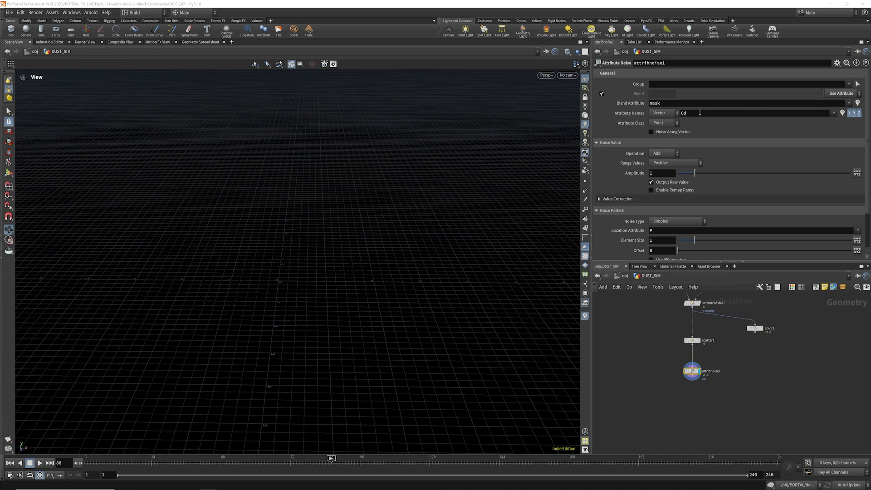
double_click(667, 102)
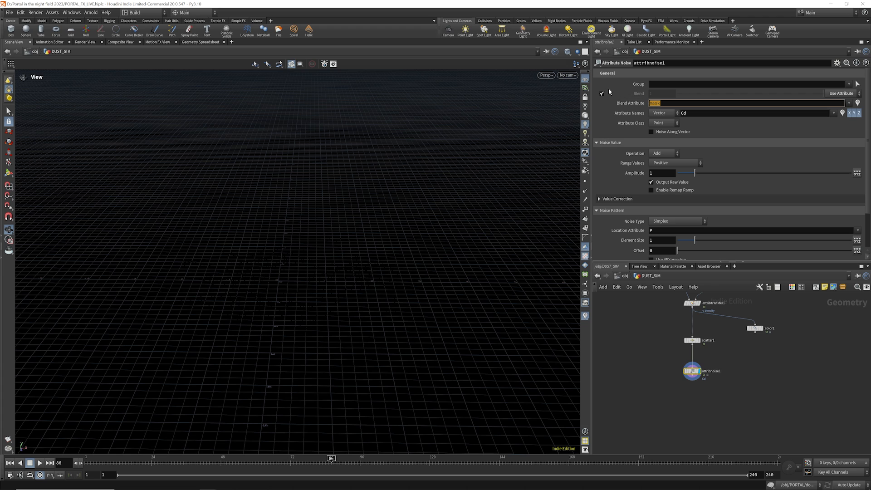
type("density")
key("Return")
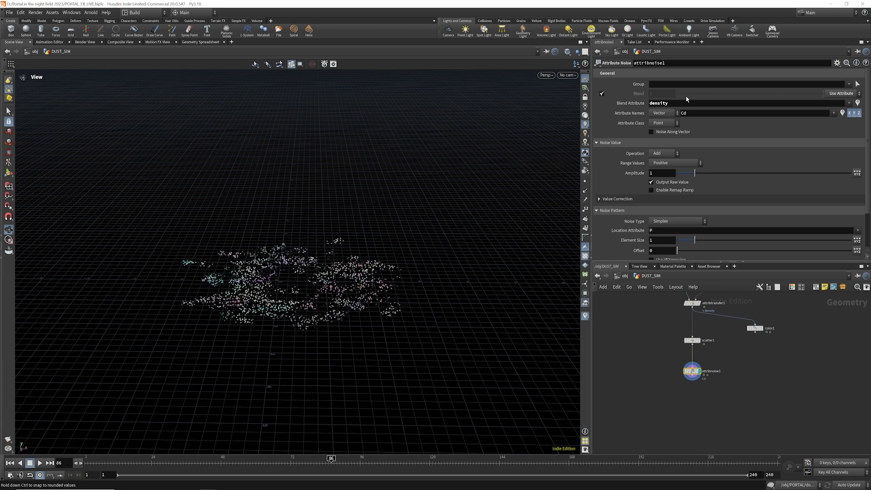
Set attribnoise1's vector attribute name to v and inspect the velocity trails on the scattered points
left_click(694, 114)
type("v")
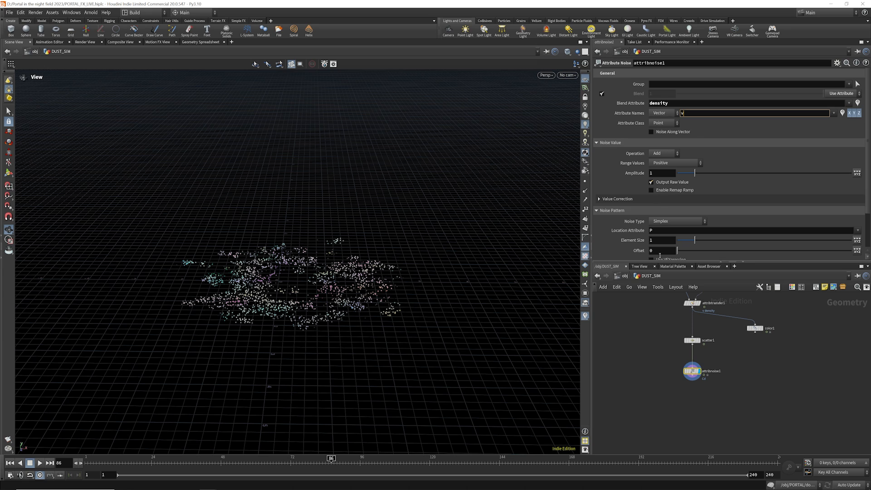
key("Return")
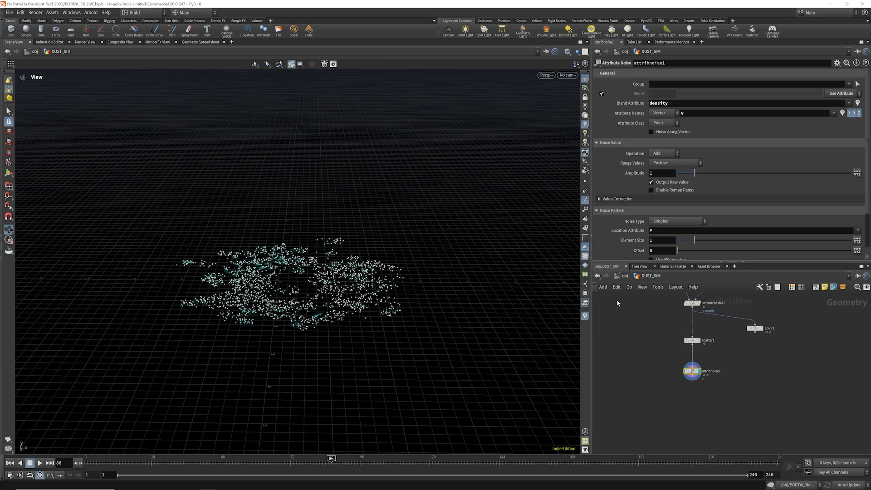
scroll(316, 283, "up", 5)
scroll(317, 283, "down", 1)
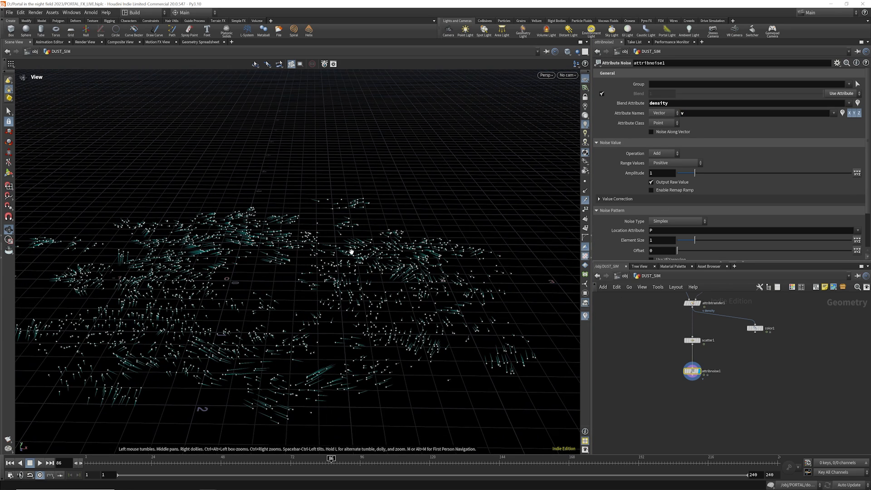
Set the range values of the attribnoise1 velocity noise to Zero Centered
left_click(685, 363)
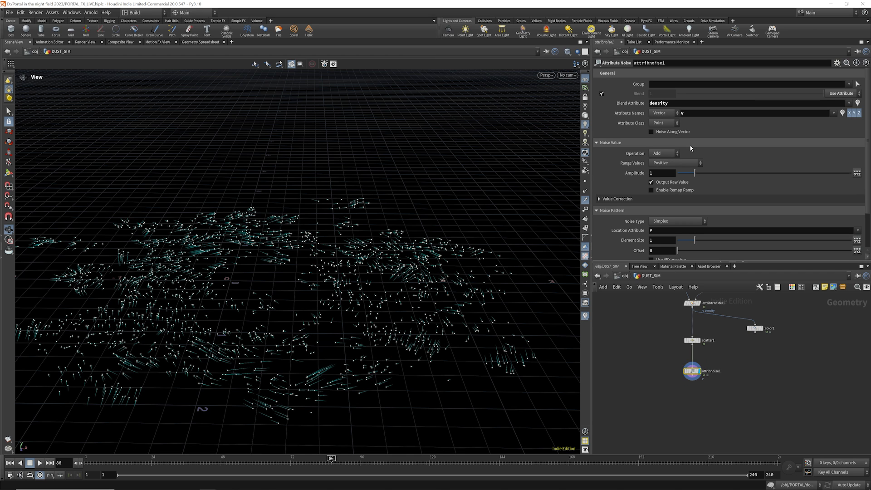
left_click(671, 166)
left_click(671, 180)
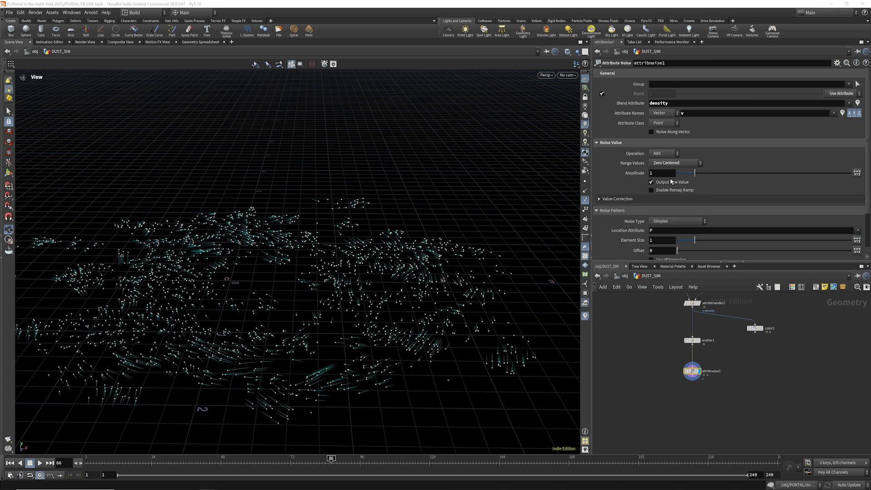
Set the velocity noise's element size to .25 and enable its animation
scroll(671, 181, "down", 3)
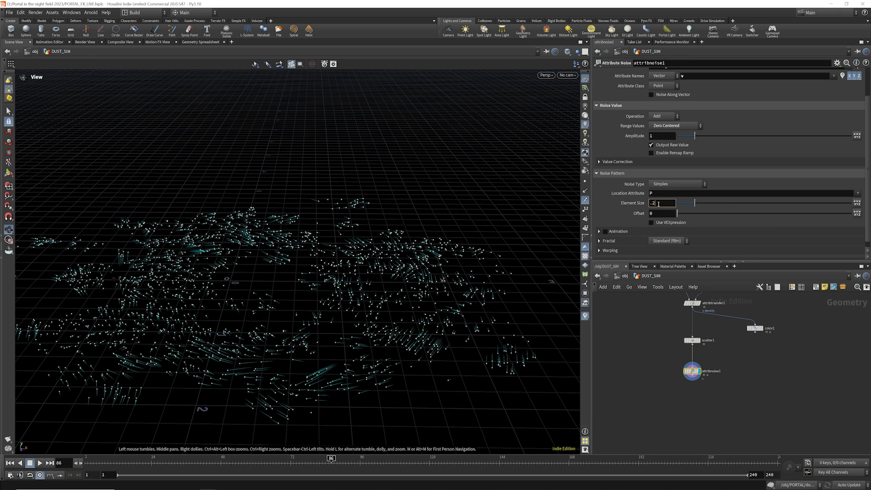
key("Return")
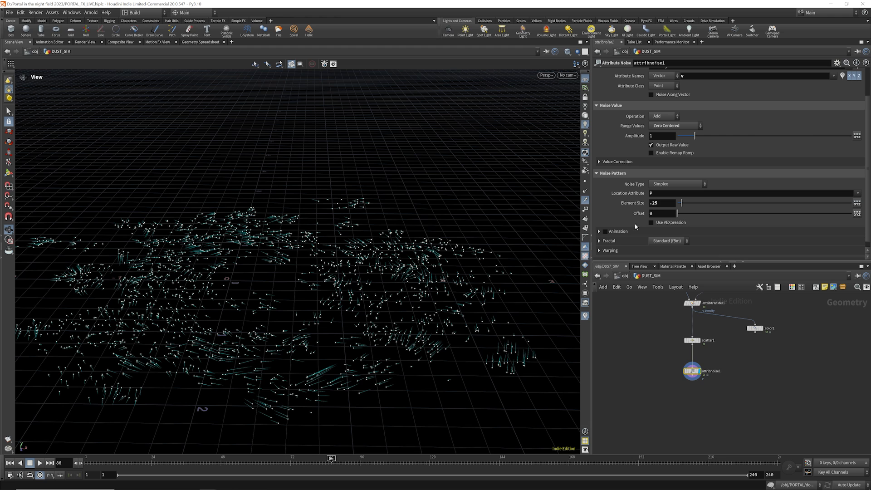
left_click(605, 231)
left_click(599, 231)
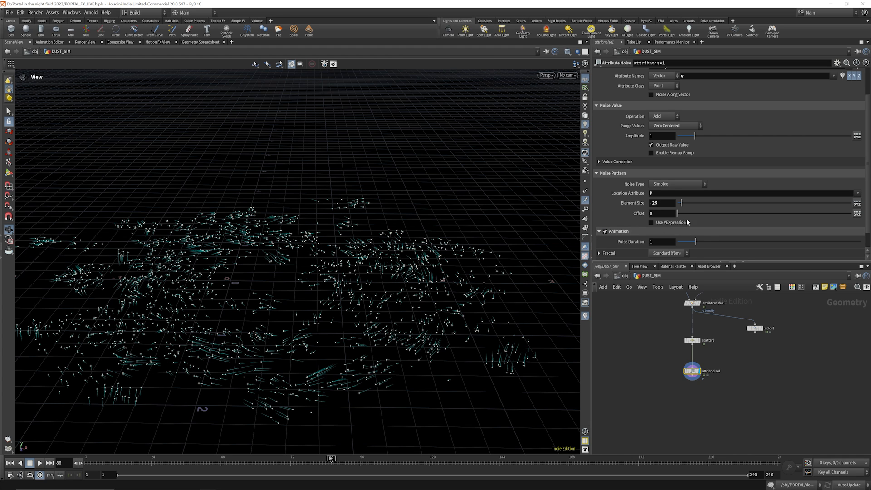
Set the noise fractal to 8 max octaves and lacunarity 2, and scrub the timeline to frame 127 to check the motion
scroll(687, 222, "down", 1)
left_click(680, 234)
scroll(669, 225, "down", 2)
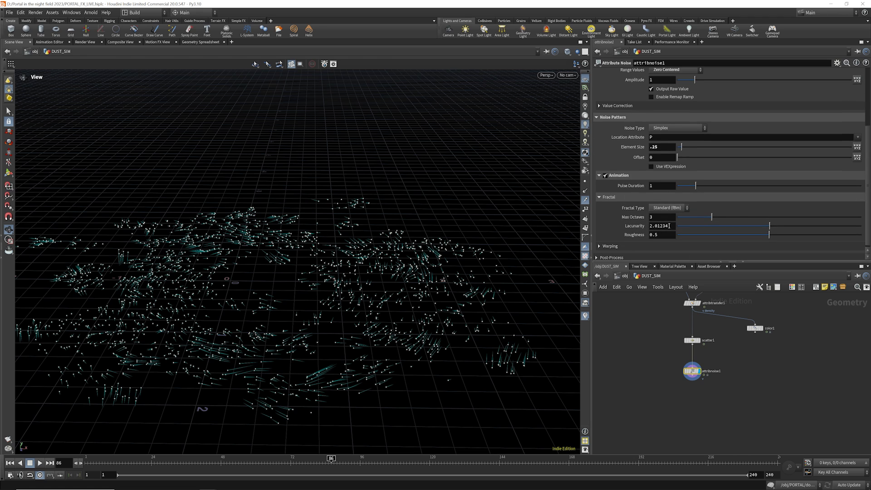
left_click(662, 217)
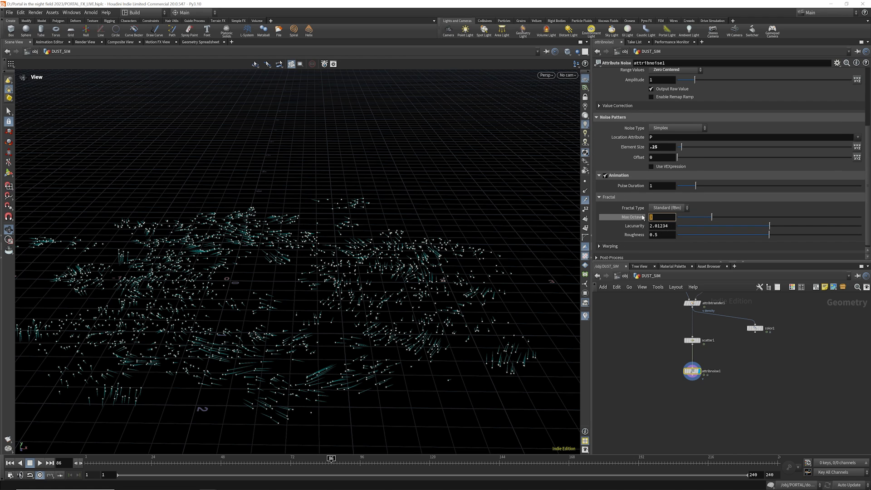
type("8")
left_click(649, 306)
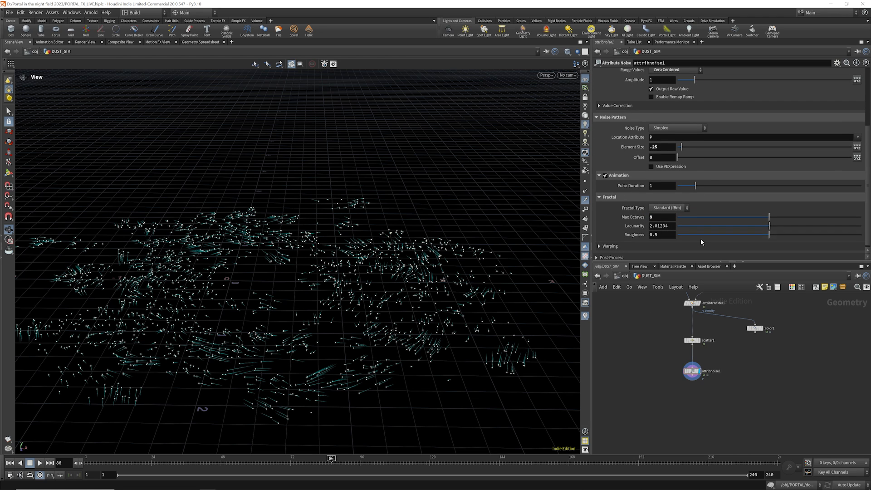
left_click_drag(669, 226, 626, 226)
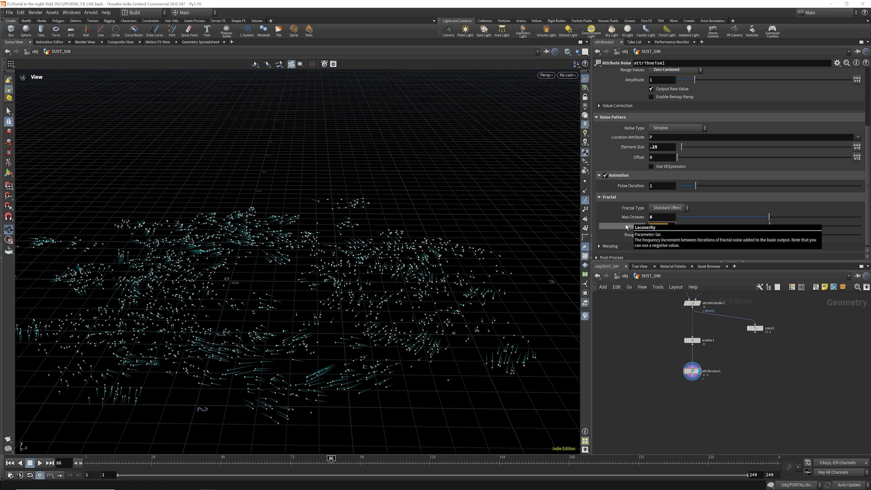
type("2")
key("Return")
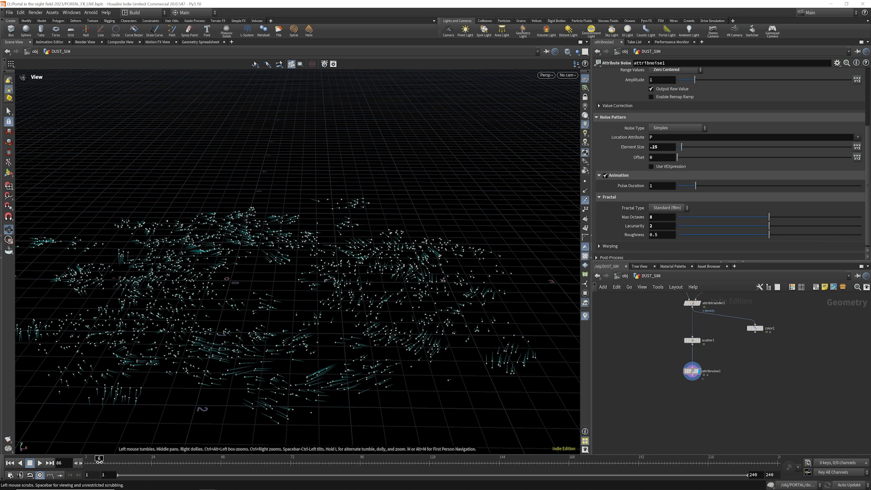
left_click_drag(100, 462, 381, 456)
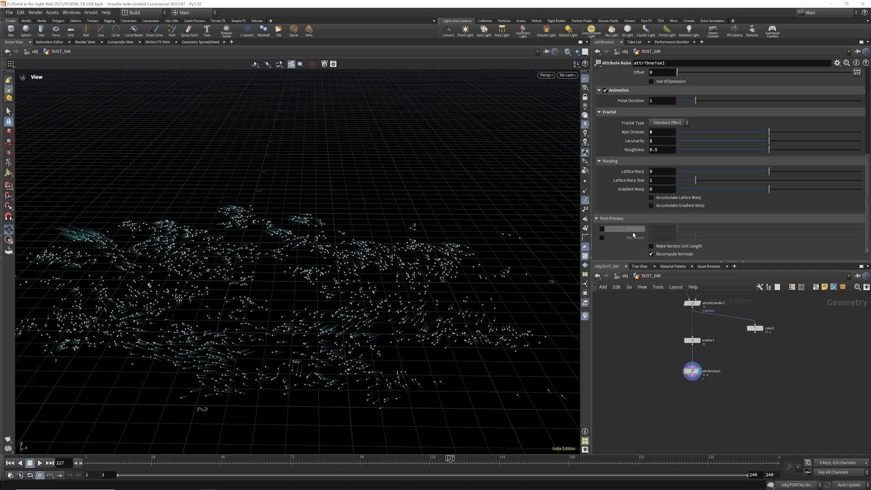
scroll(633, 234, "up", 9)
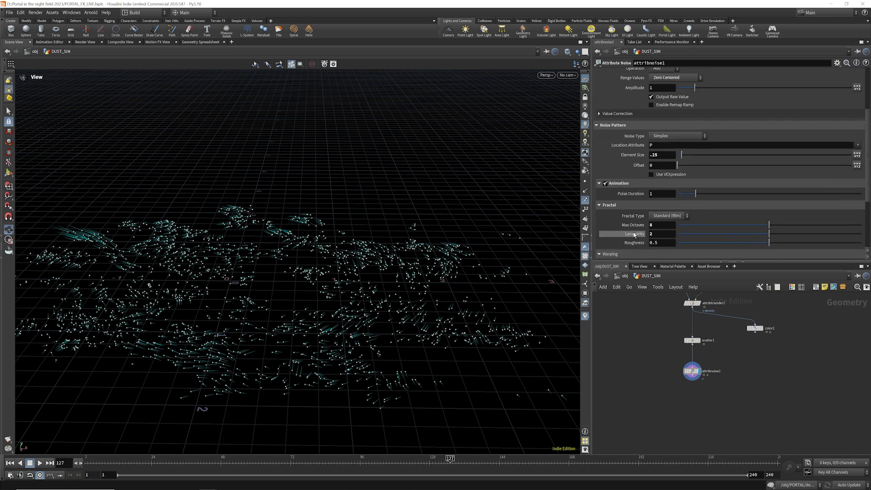
Add a Volume Rasterize Attributes node directly below attribnoise1 and make it the displayed node
key("Tab")
type("ras a")
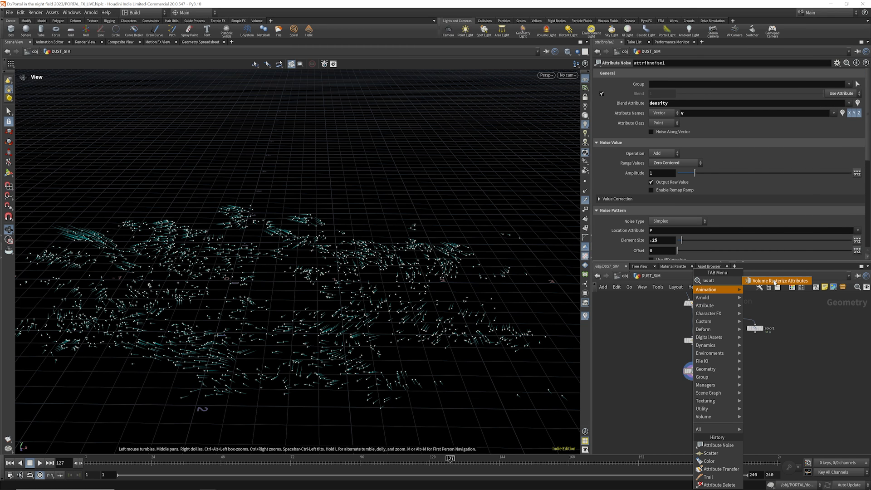
left_click(774, 281)
left_click(692, 413)
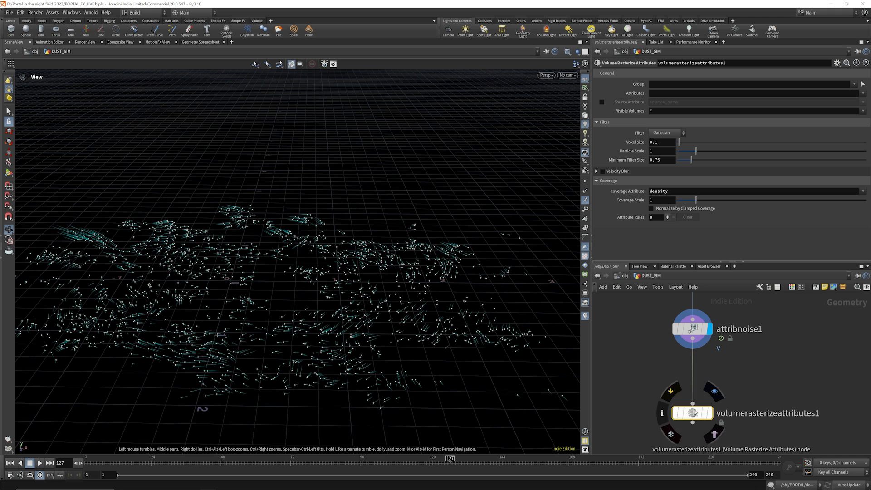
left_click_drag(693, 413, 692, 399)
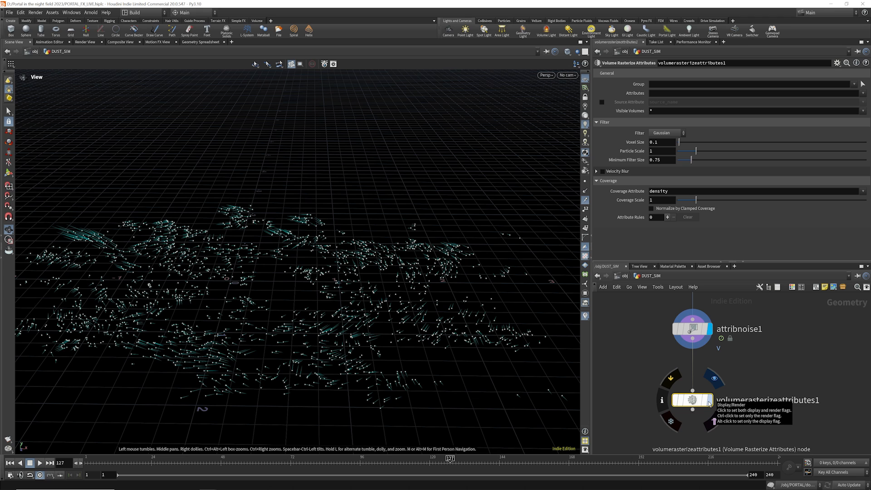
left_click(709, 402)
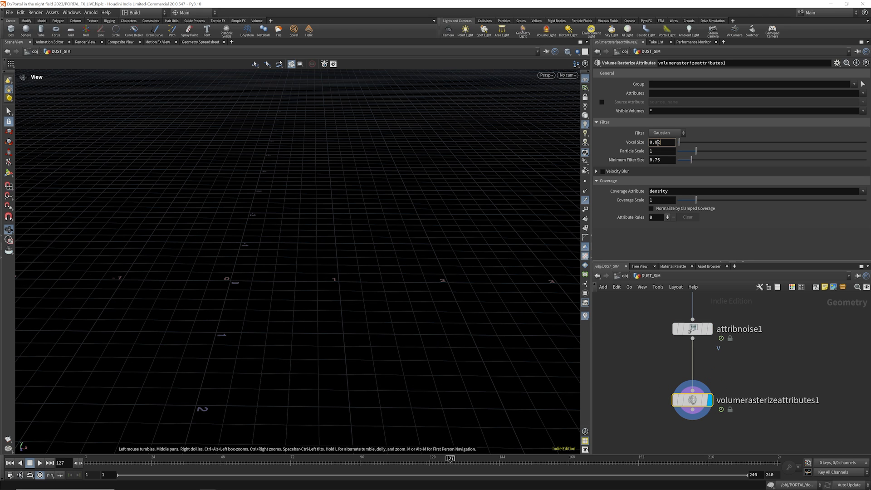
Set the rasterize node's voxel size to 0.02 and particle scale to 0.05
key("Return")
left_click(657, 151)
type("0.")
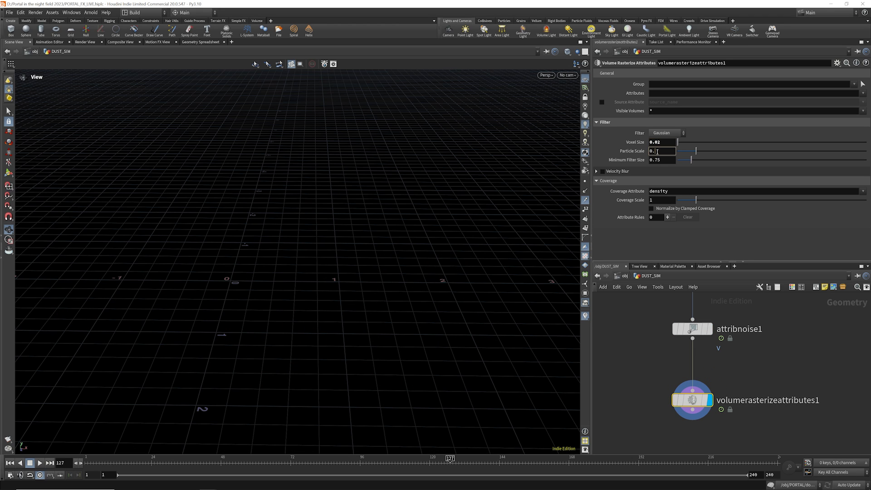
type("05")
key("Return")
Choose density and v as the attributes to rasterize into volumes
left_click(864, 94)
left_click(855, 109)
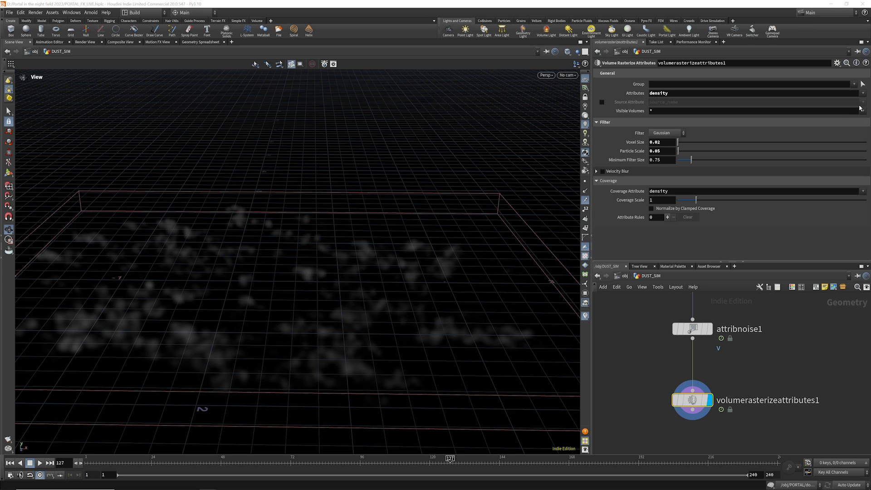
left_click(864, 94)
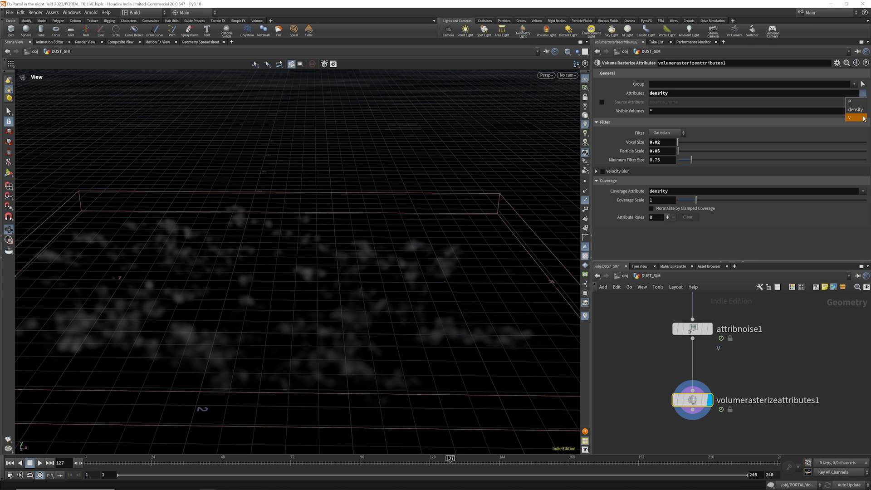
left_click(864, 118)
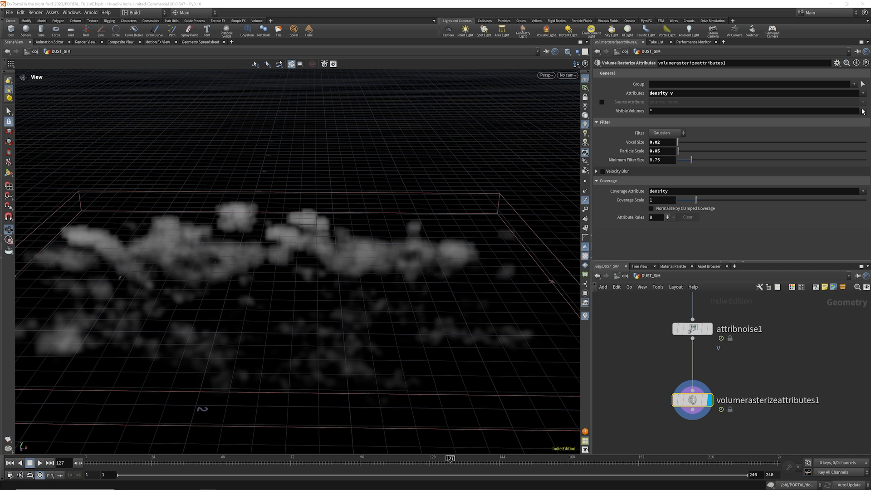
Limit the rasterize node's visible volumes to density
mouse_move(324, 228)
left_mouse_down()
mouse_move(326, 247)
mouse_move(332, 227)
left_mouse_up()
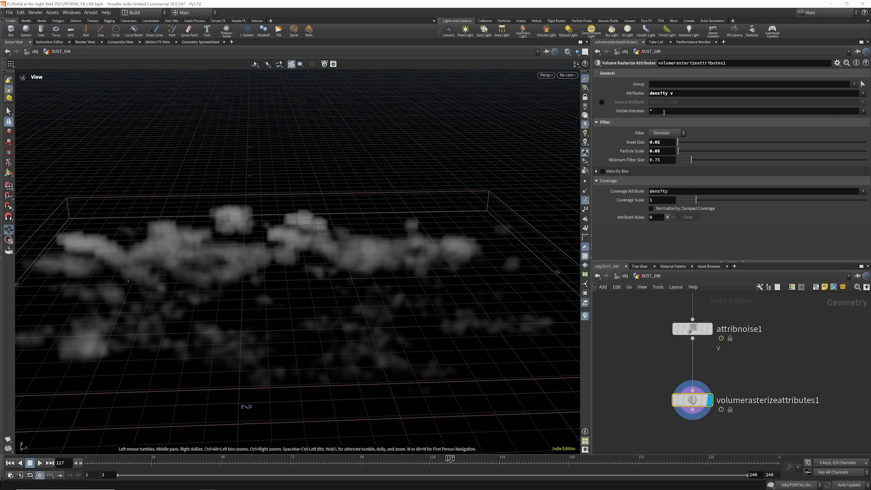
left_click(863, 111)
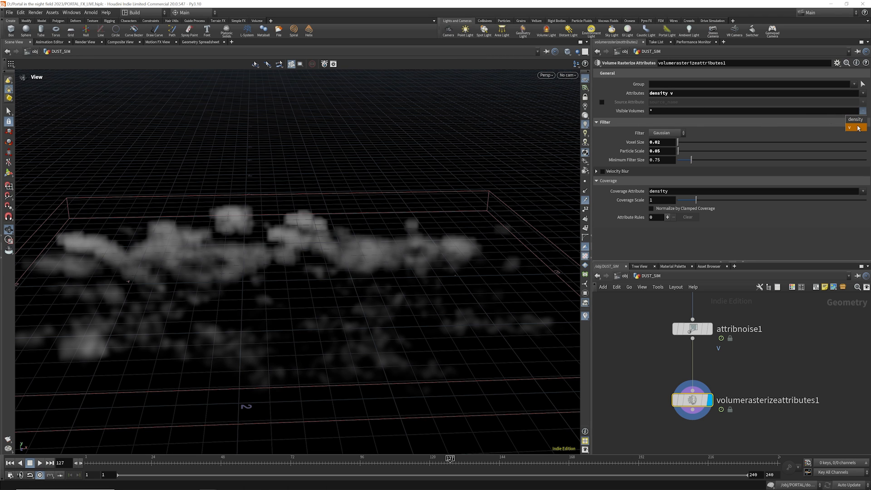
left_click(856, 120)
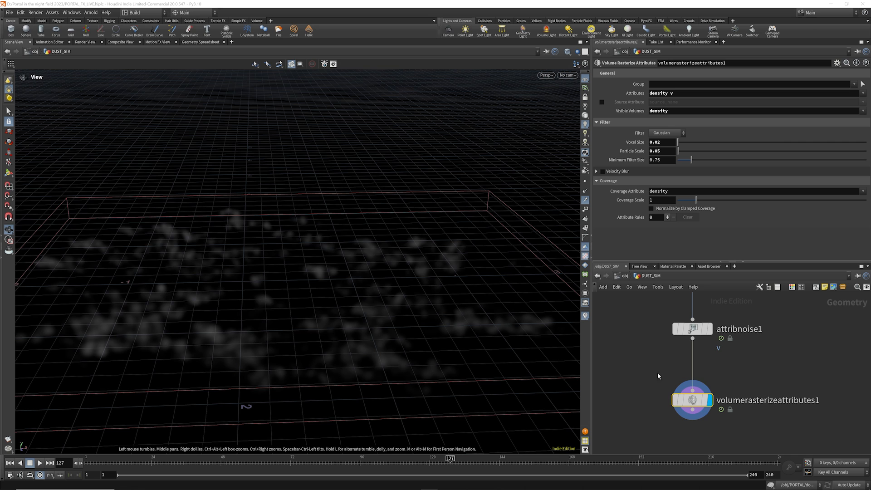
Add an Object Merge node in free space beside the dust source chain in DUST_SIM
scroll(657, 372, "down", 5)
key("Tab")
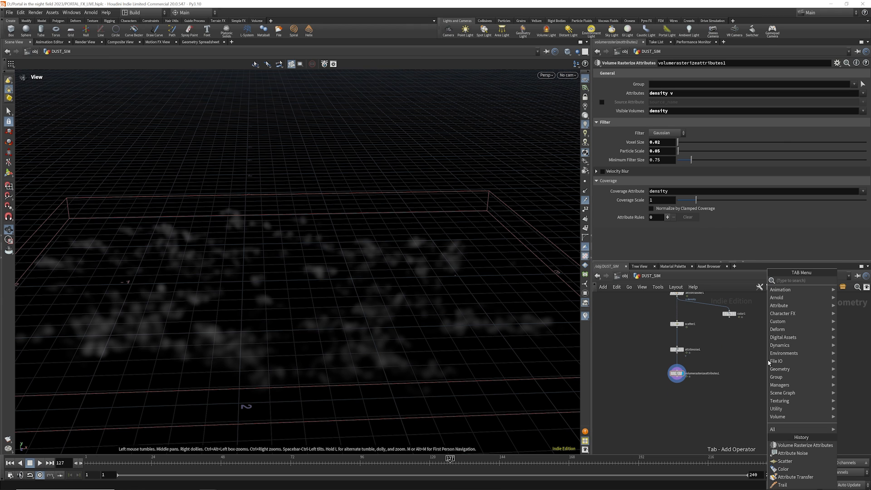
type("obje")
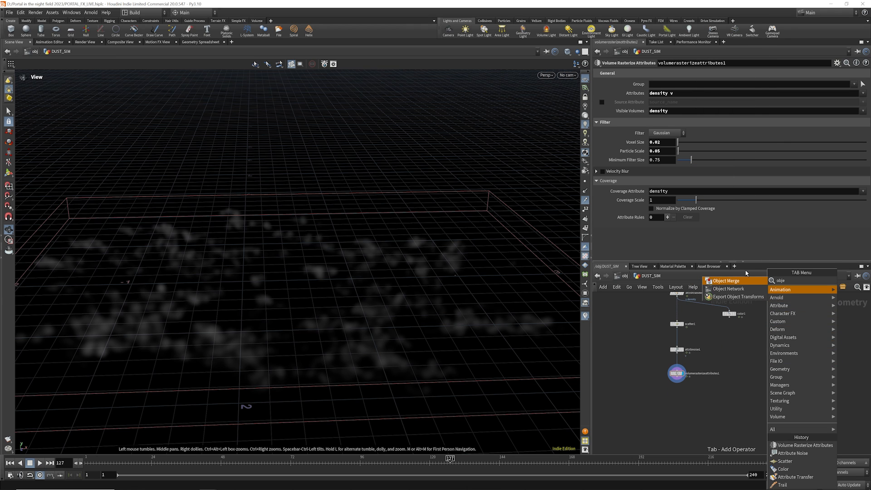
key("Return")
left_click(758, 354)
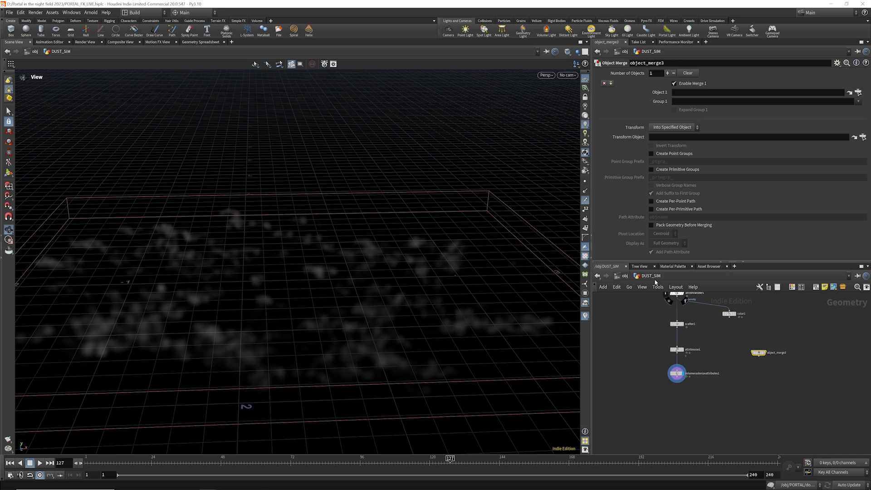
Copy the OUT_PARTICLES null inside the PORTAL object
left_click(623, 275)
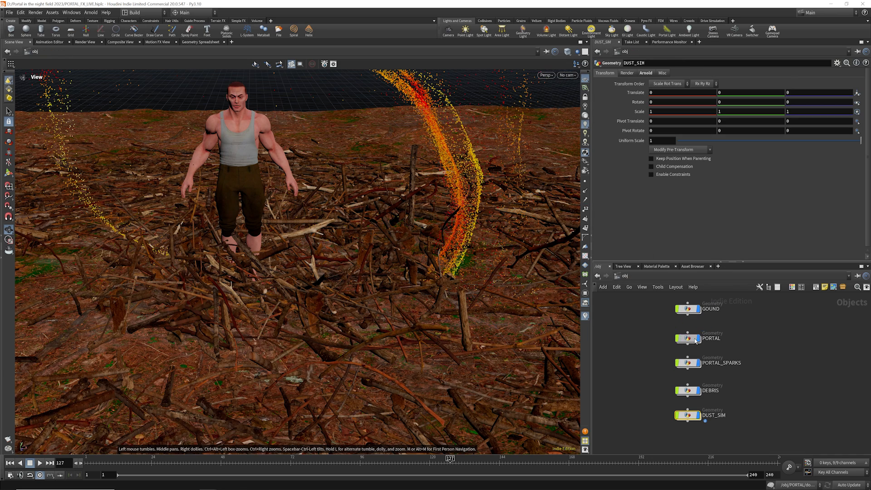
double_click(696, 339)
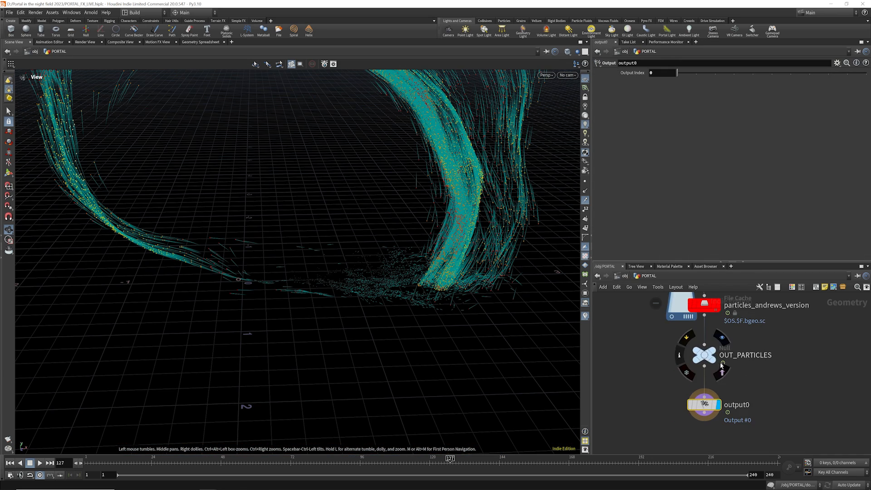
key("ctrl+c")
Back in DUST_SIM, set the new Object Merge's Object 1 to /obj/PORTAL/OUT_PARTICLES and display the merged particles
left_click(624, 276)
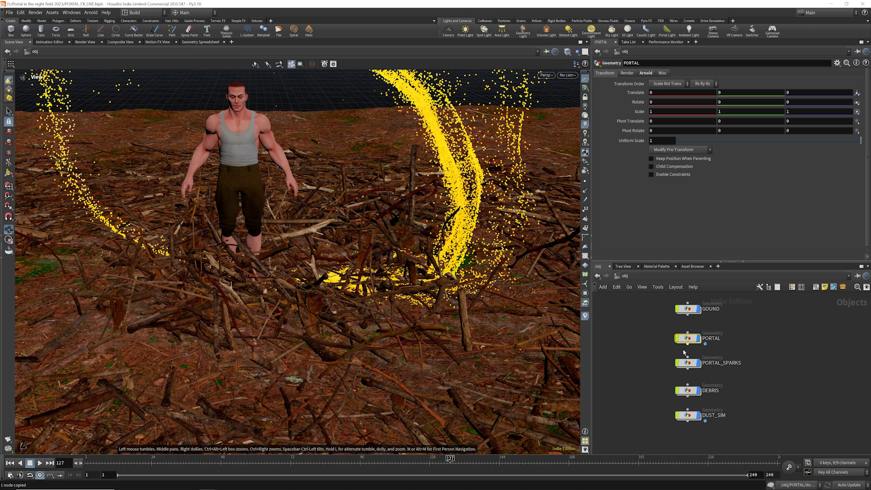
double_click(694, 415)
key("ctrl+v")
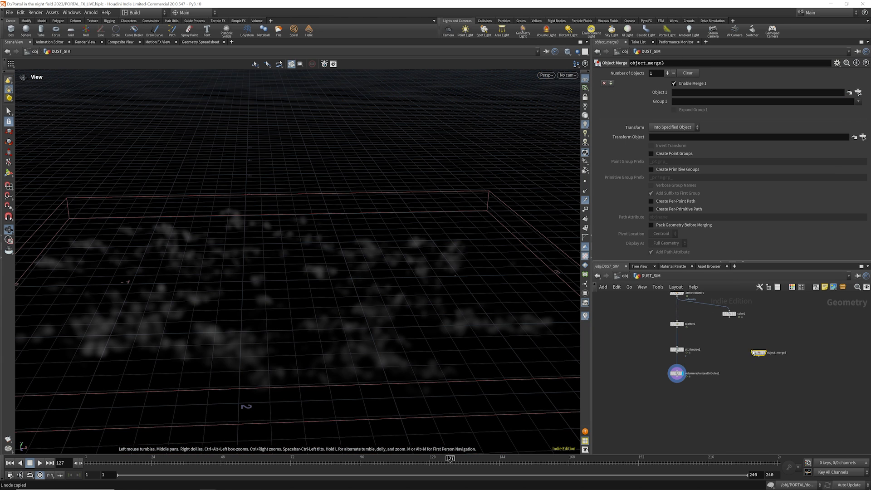
left_click(677, 93)
key("ctrl+v")
key("Return")
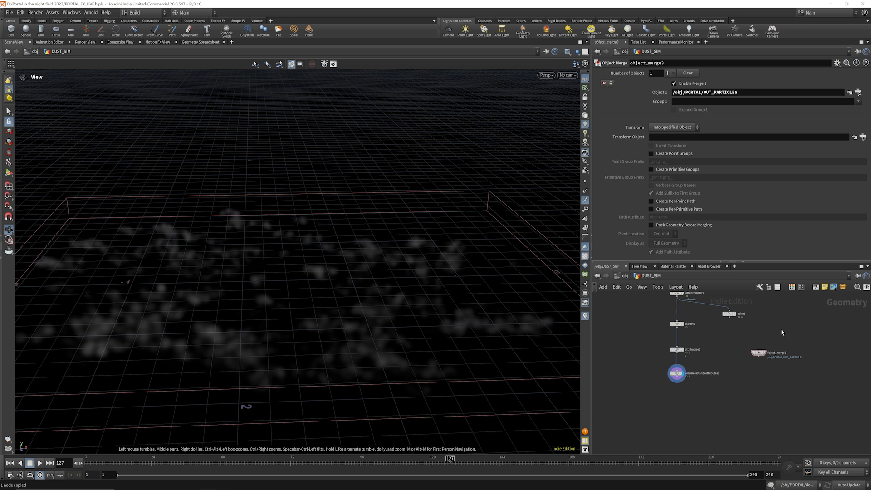
left_click(765, 354)
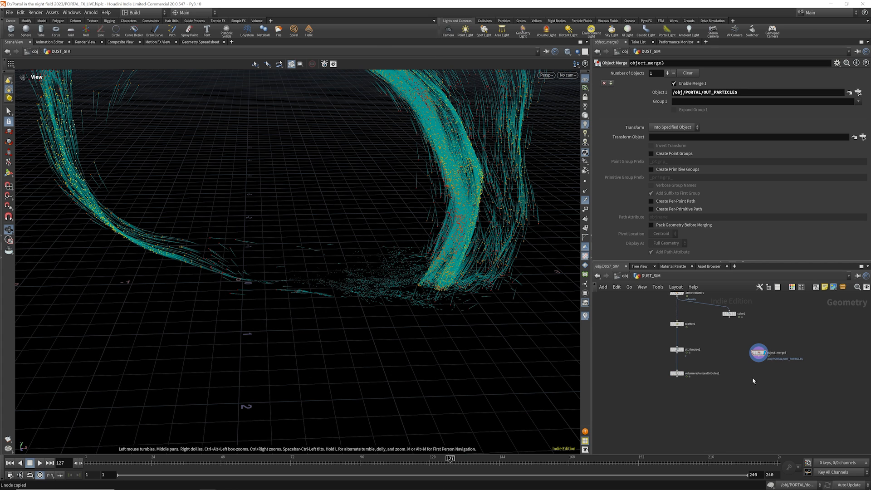
key("Tab")
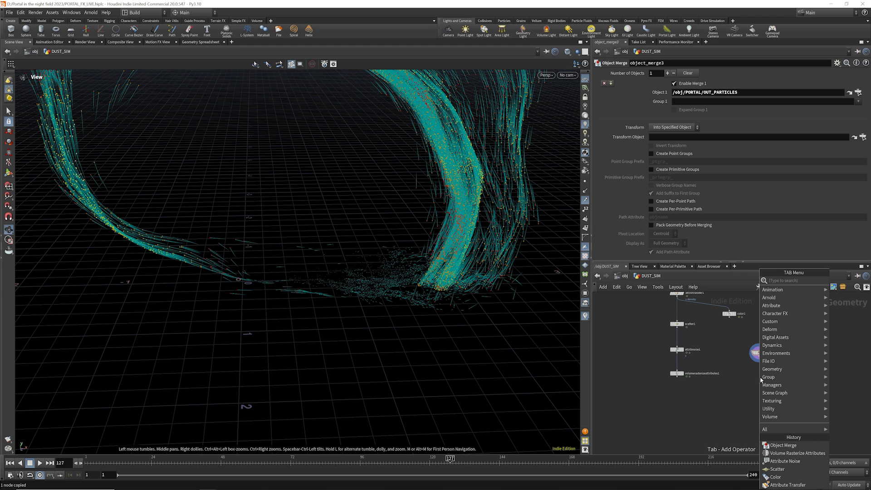
type("voll")
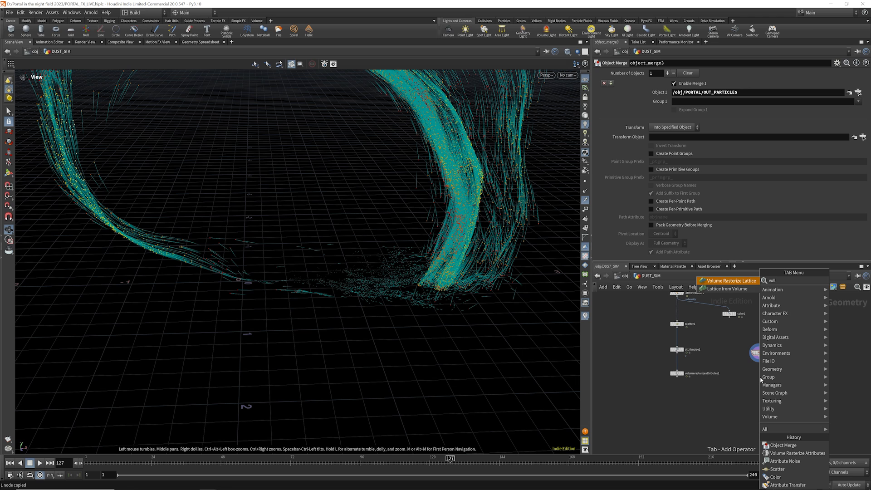
type(" ra")
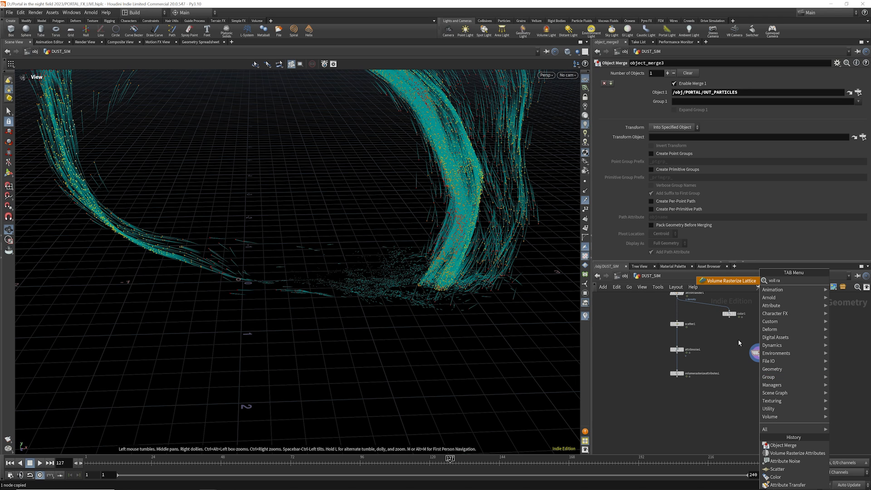
key("Escape")
Add a Volume Rasterize Attributes node under the OUT_PARTICLES Object Merge and display it
scroll(768, 373, "up", 3)
key("Tab")
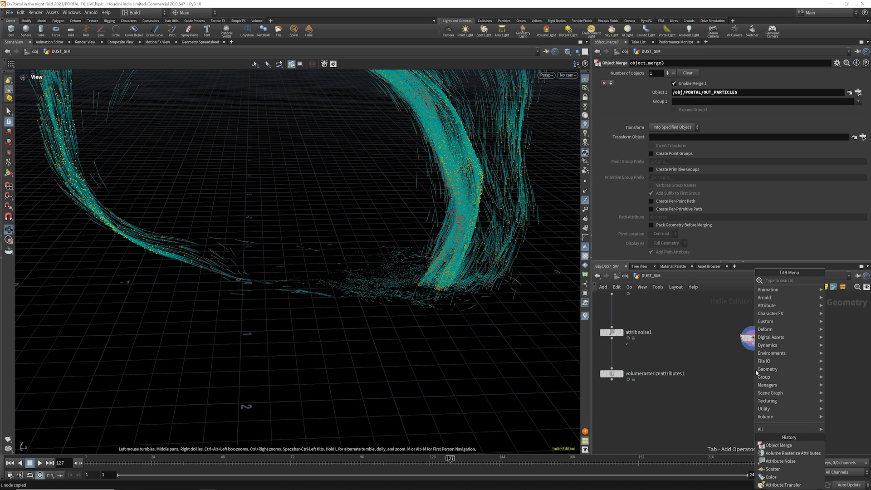
type("vol ra")
key("Return")
left_click(755, 369)
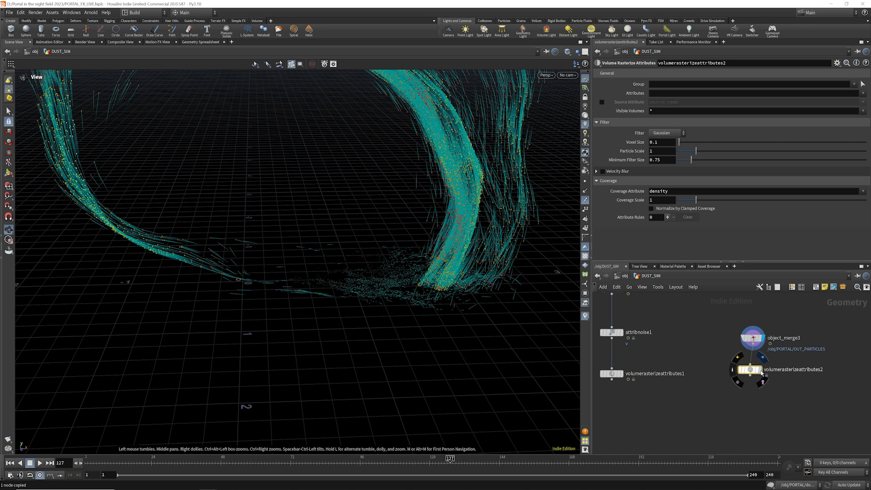
left_click(760, 370)
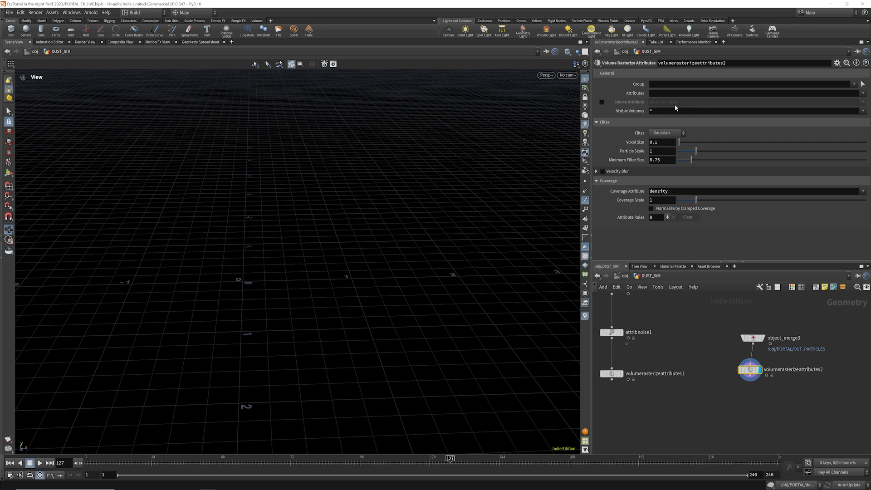
Rasterize the portal particles' v attribute with a voxel size of 0.02
left_click(864, 94)
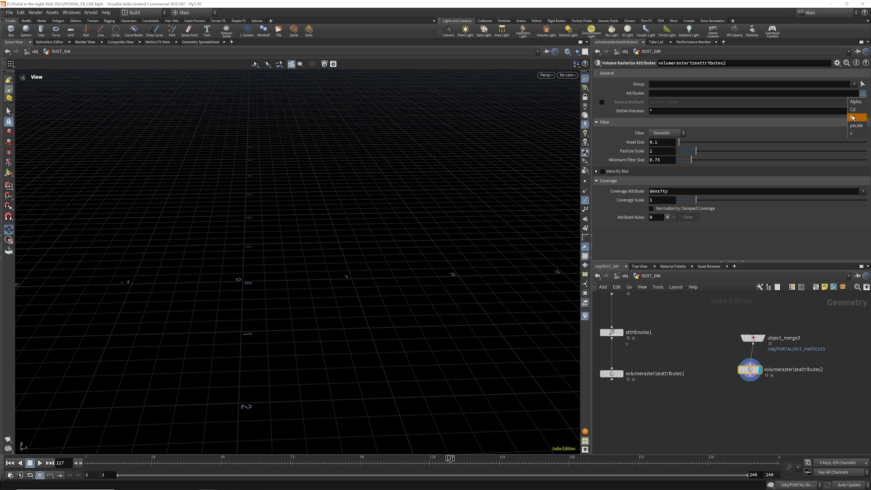
left_click(857, 134)
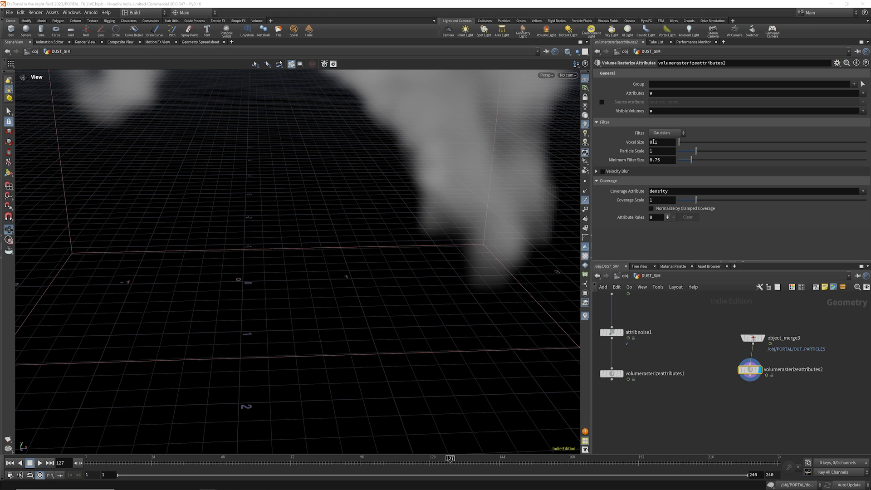
double_click(660, 142)
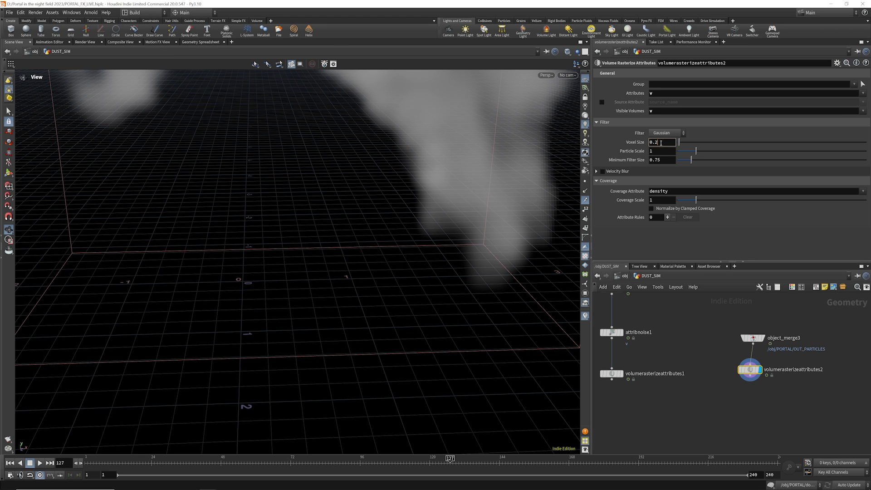
type("0.2")
key("BackSpace")
type("02")
key("Return")
Set the Particle Scale of the portal particles' rasterize node to .1
left_click(658, 153)
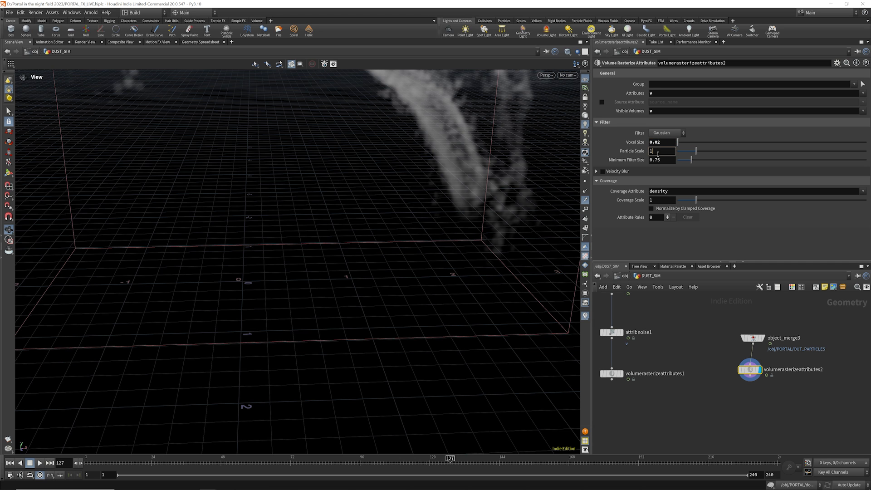
key("BackSpace")
type(".1")
key("Return")
right_click_drag(423, 280, 362, 289)
scroll(361, 289, "up", 2)
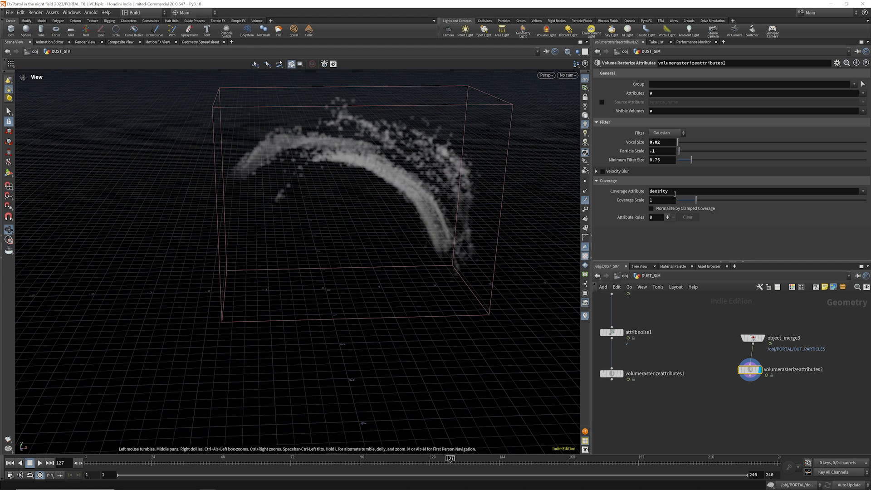
Clear the Coverage Attribute on the portal particles' rasterize node
left_click_drag(674, 191, 584, 196)
key("BackSpace")
key("Return")
left_click_drag(365, 235, 347, 202)
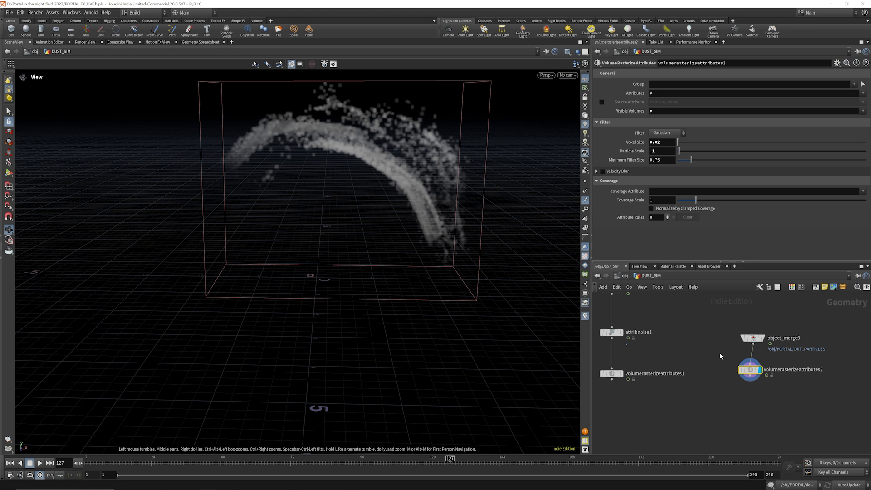
Add a DOP Network fed by both volume rasterize nodes and name it dust_sim
key("Tab")
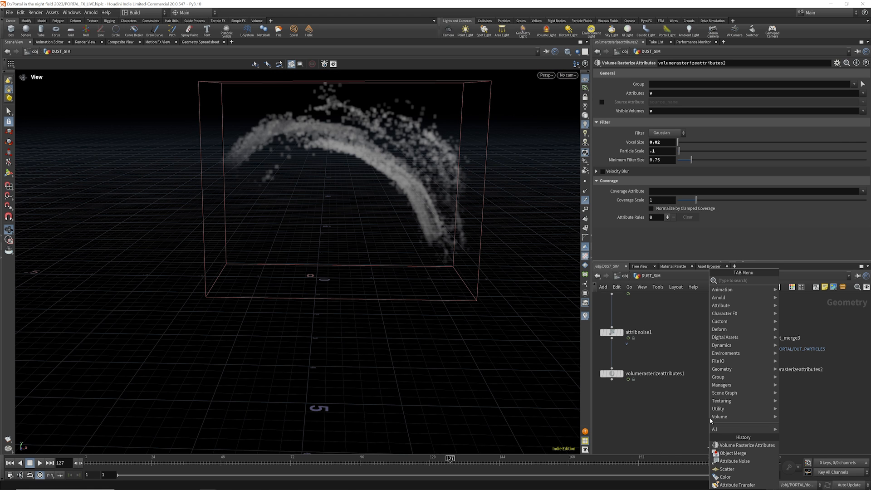
type("dop")
left_click(801, 289)
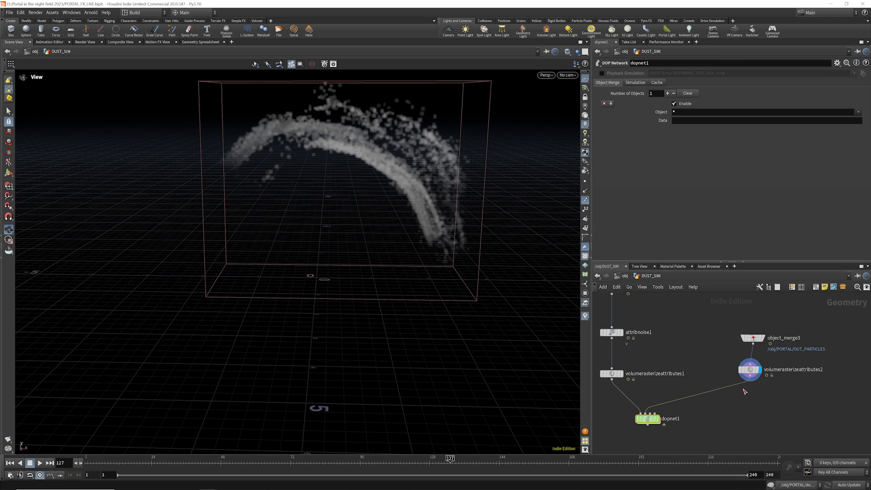
left_click(673, 418)
left_click_drag(683, 418, 632, 418)
type("dust_sim")
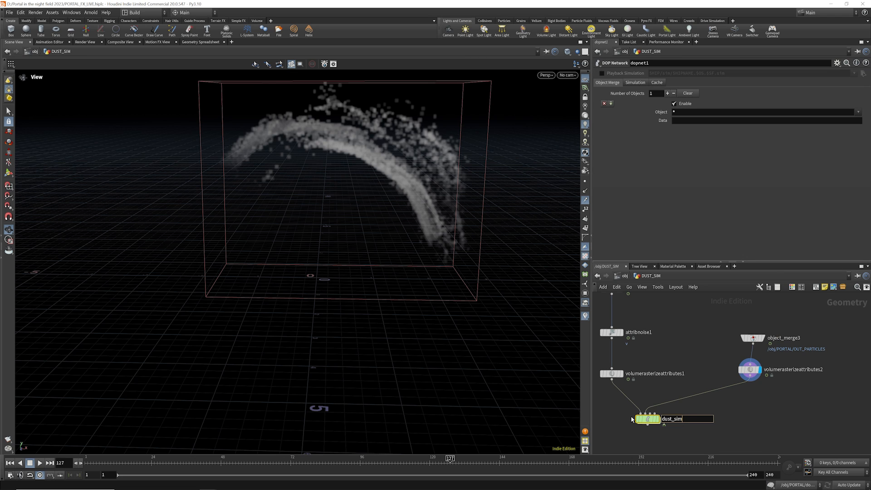
key("Return")
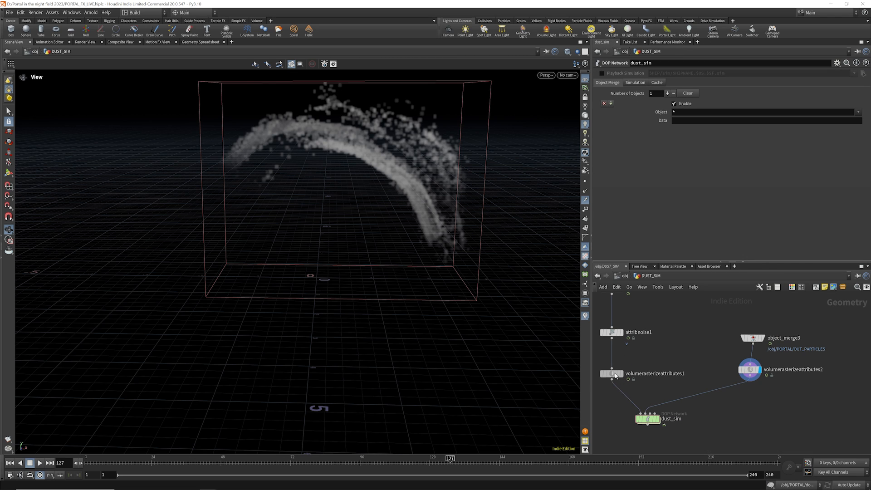
left_click_drag(608, 373, 611, 366)
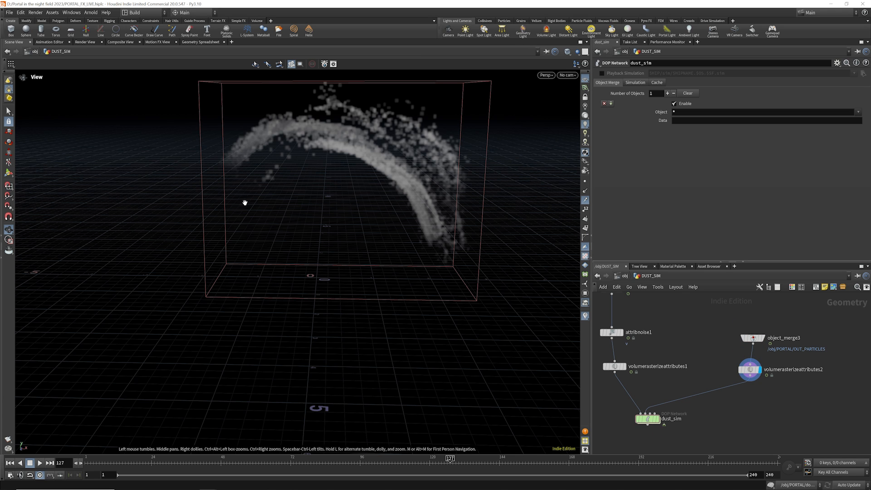
Inside dust_sim, add a sparse Smoke Solver above the output and connect a sparse Smoke Object to it
double_click(647, 418)
key("Tab")
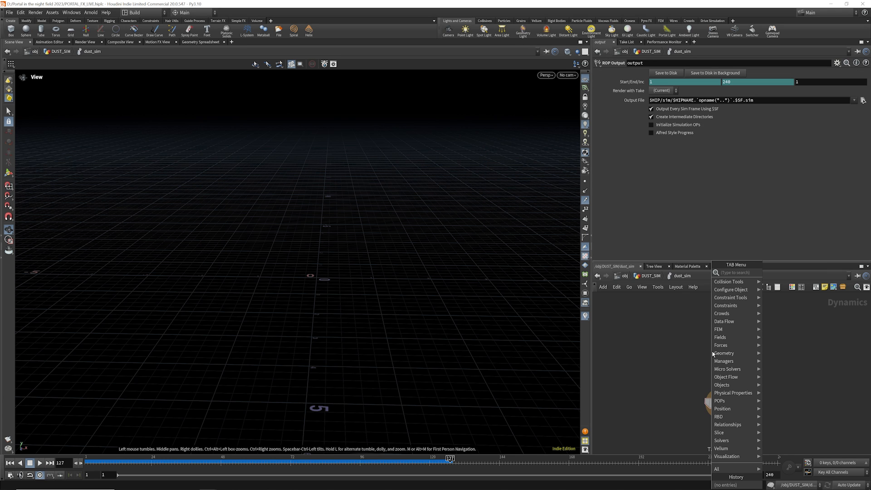
type("spar")
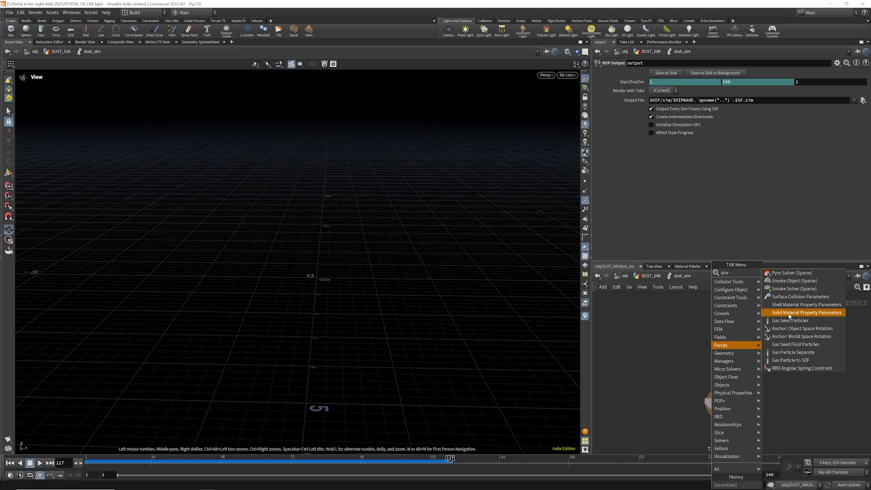
left_click(787, 289)
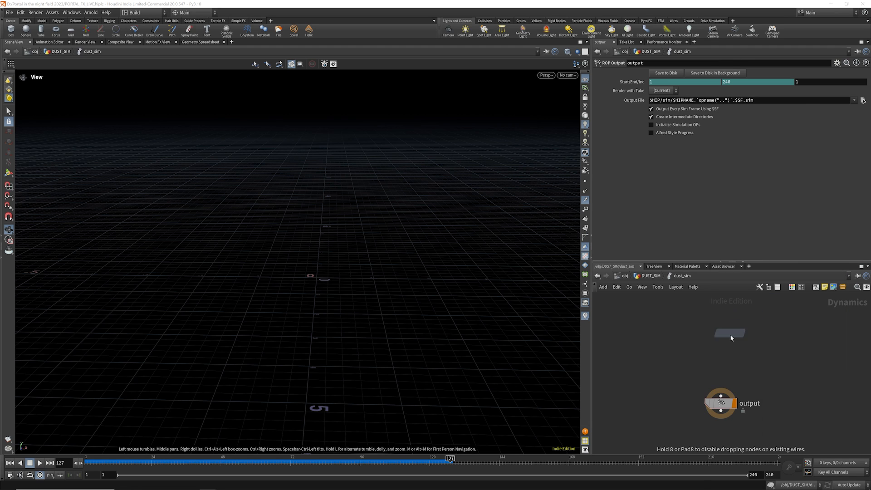
left_click(725, 355)
key("Tab")
type("smoke")
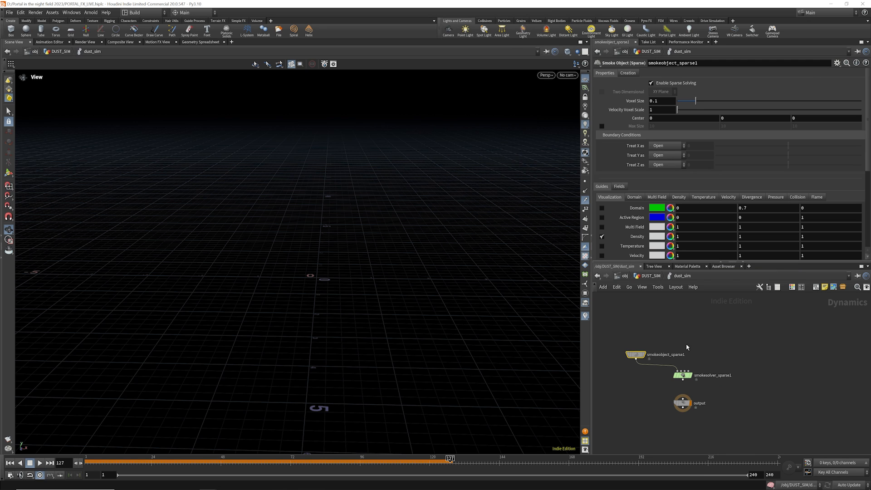
Add a Volume Source node above the smoke solver and duplicate it to get a second source beside it
left_click(686, 346)
key("Tab")
type("vol")
key("Return")
left_click(717, 326)
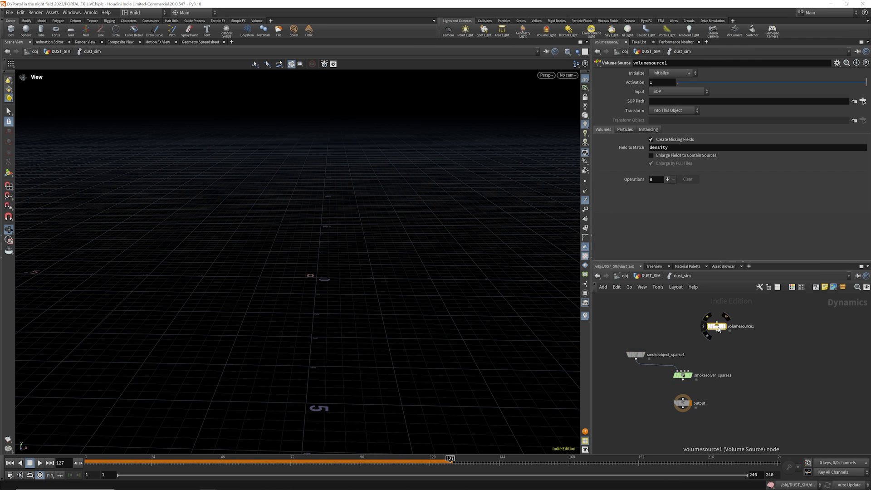
mouse_move(717, 327)
left_mouse_down("alt")
mouse_move(739, 346)
mouse_move(708, 317)
left_mouse_up("alt")
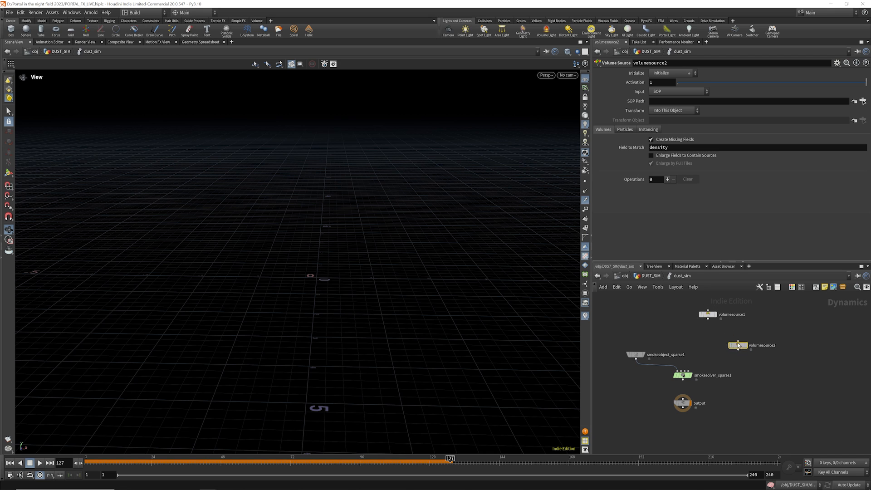
left_click_drag(737, 346, 734, 336)
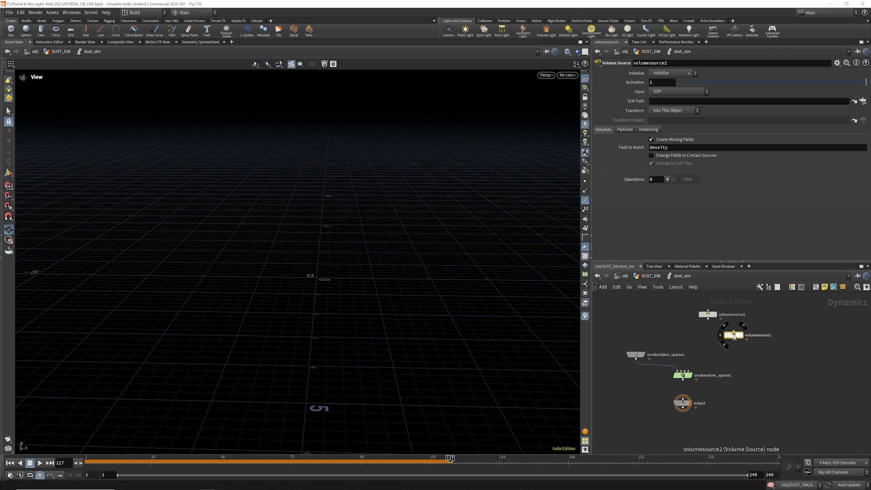
Combine both volume sources with a Merge node feeding the sparse smoke solver, and wire the solver to the output
left_click(720, 350)
key("Tab")
type("mer")
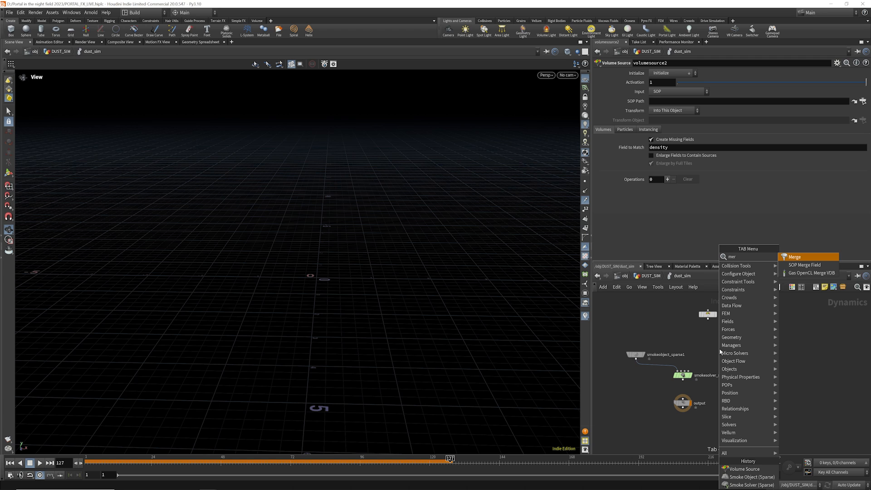
left_click(786, 258)
left_click(707, 346)
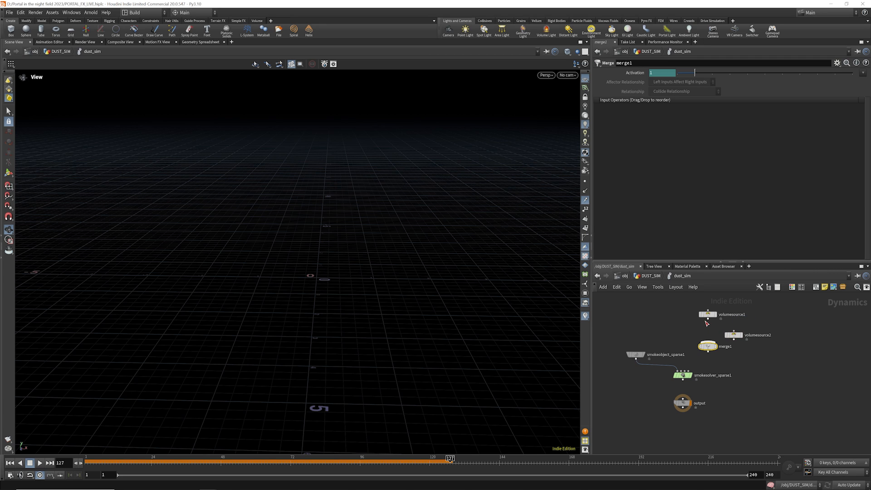
left_click_drag(733, 339, 689, 375)
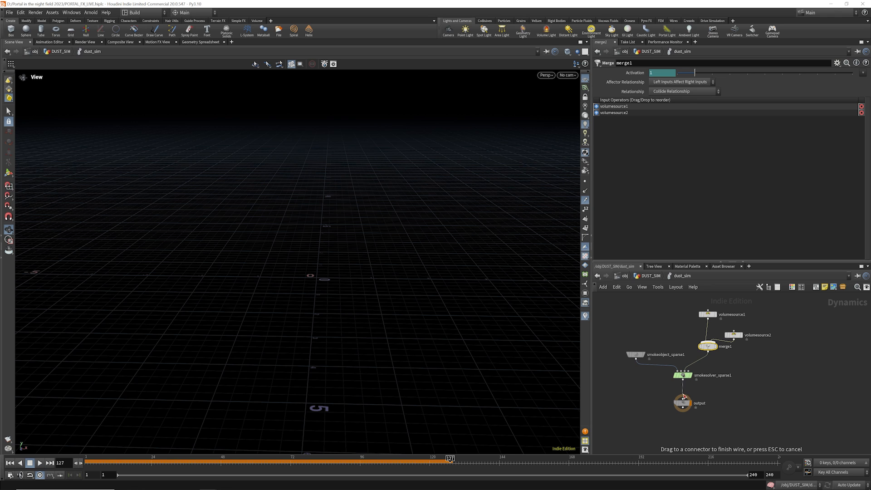
Rename the first volume source src_debris and the second one portal_v
left_click(635, 355)
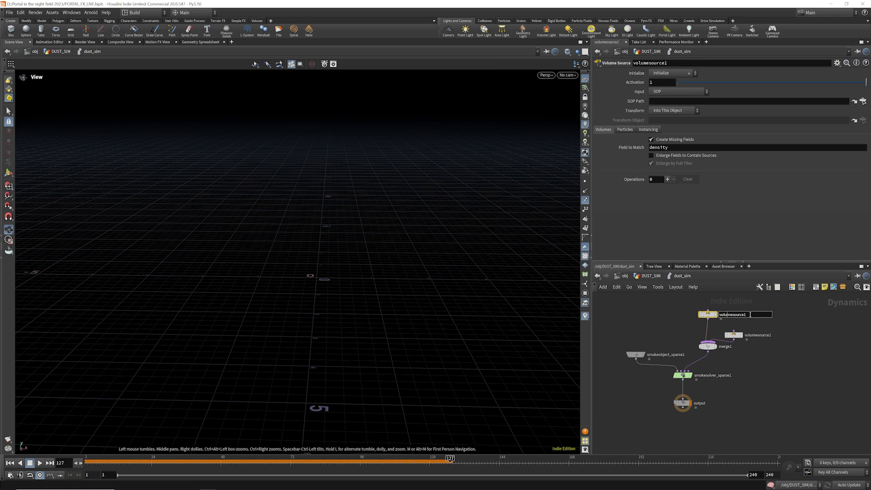
left_click_drag(747, 314, 656, 312)
type("src_debris")
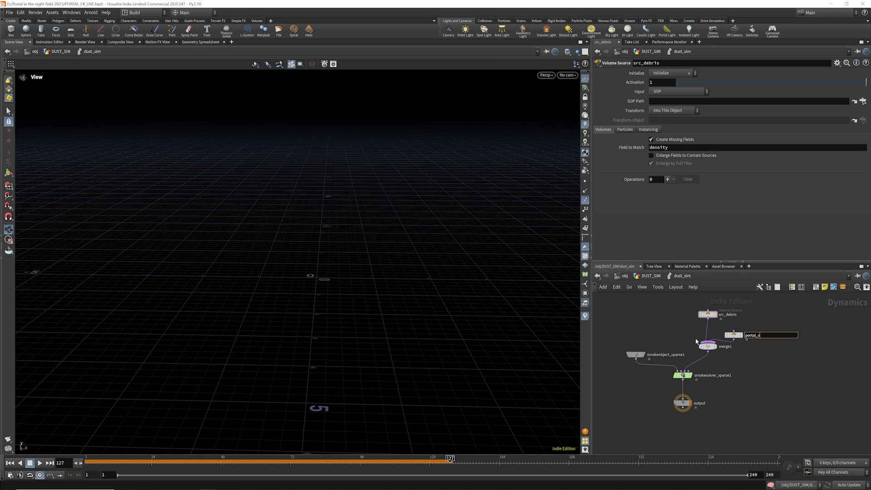
key("Return")
Set src_debris to read First Context Geometry and initialize it with the Source Smoke preset
left_click(707, 314)
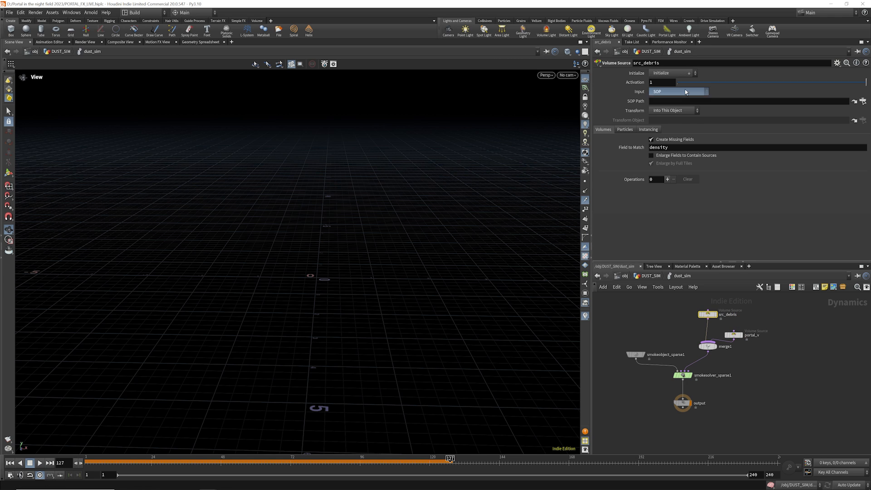
left_click(678, 91)
left_click(680, 107)
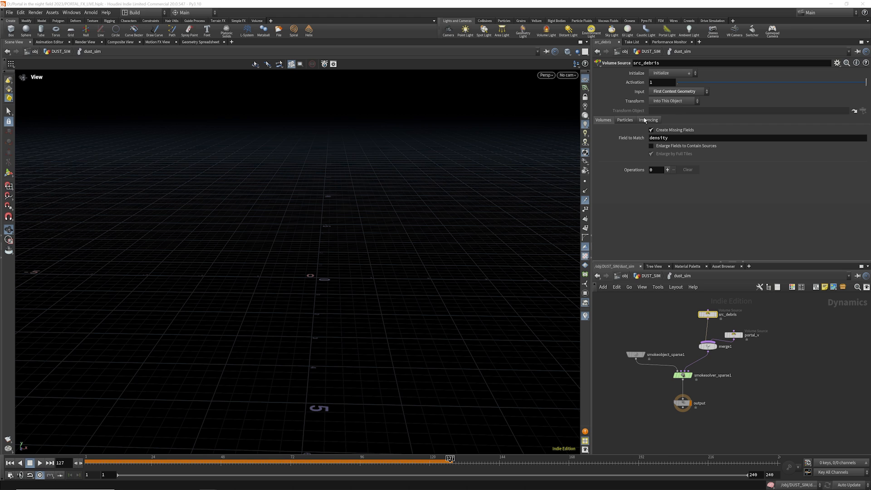
left_click(670, 73)
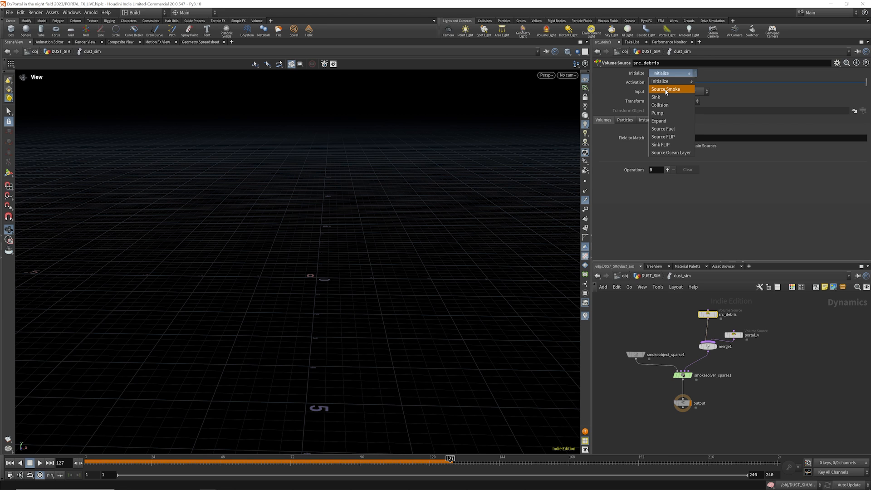
left_click(665, 89)
Remove the temperature operation from src_debris, keeping the density and v-to-vel operations
scroll(708, 124, "down", 5)
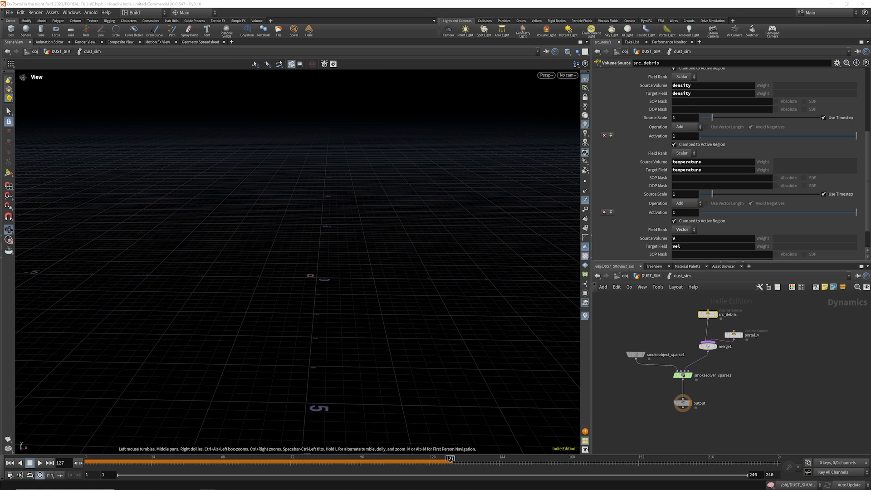
left_click(603, 135)
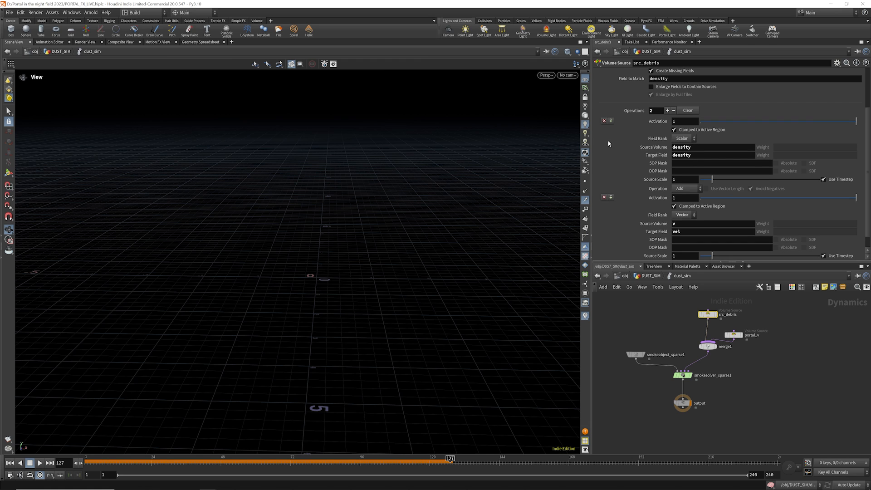
scroll(681, 211, "down", 1)
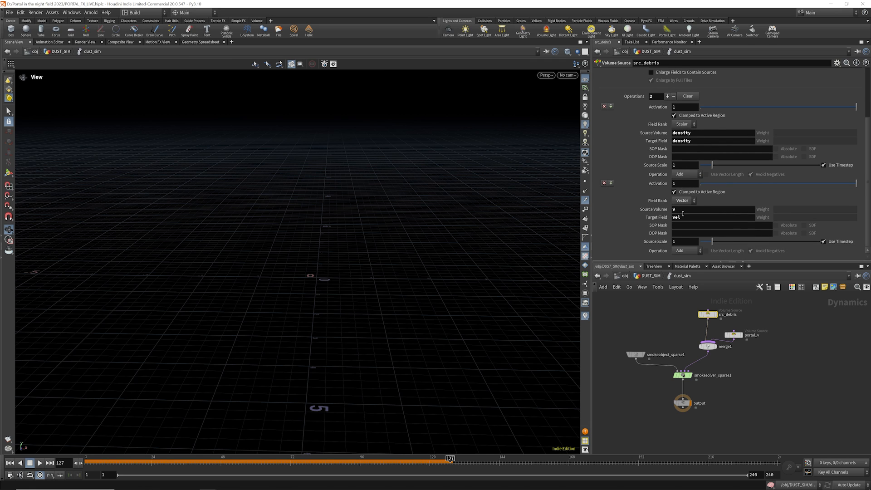
Enable Enlarge Fields to Contain Sources on the src_debris volume source
scroll(684, 158, "up", 5)
left_click(652, 138)
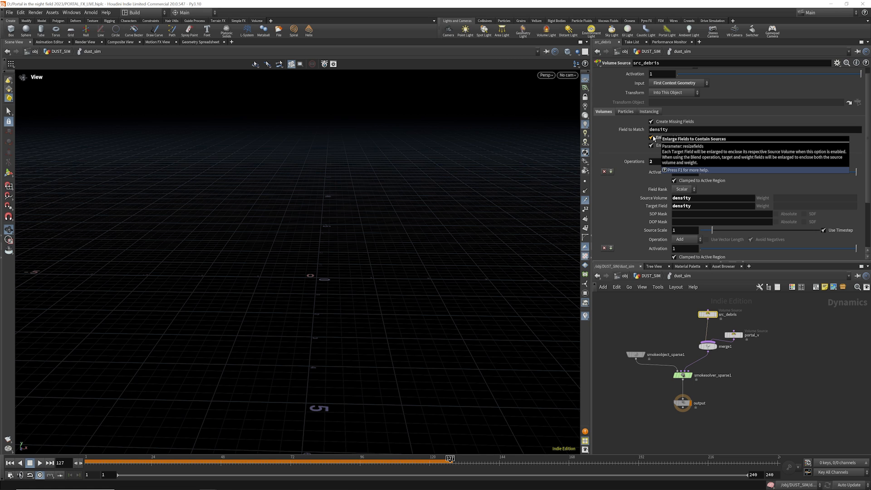
Set portal_v to read Second Context Geometry and initialize it with the Source Smoke preset
left_click(739, 336)
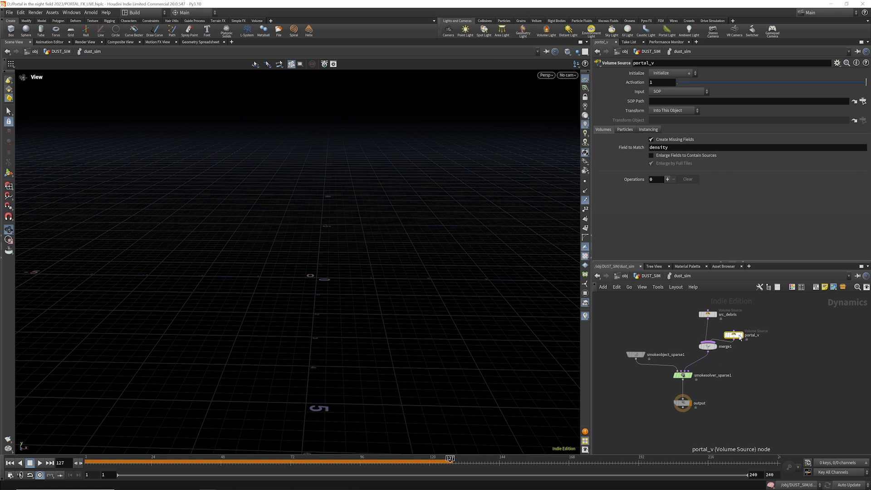
left_click(667, 91)
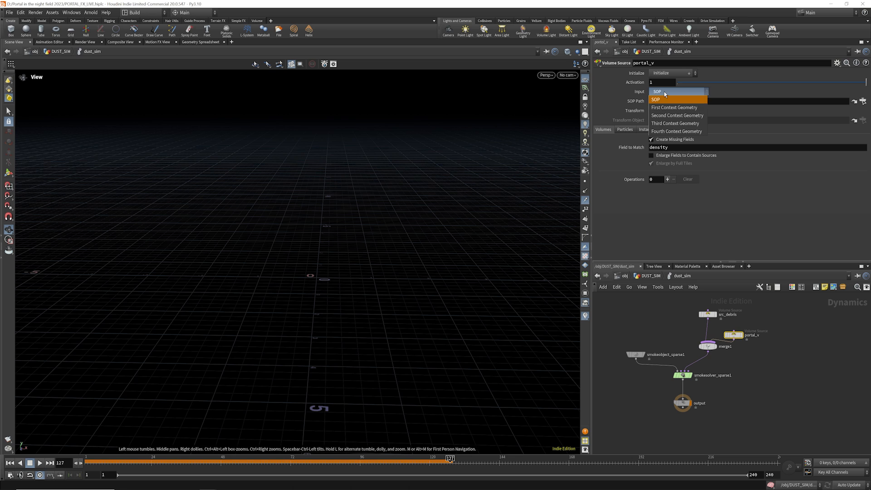
left_click(667, 114)
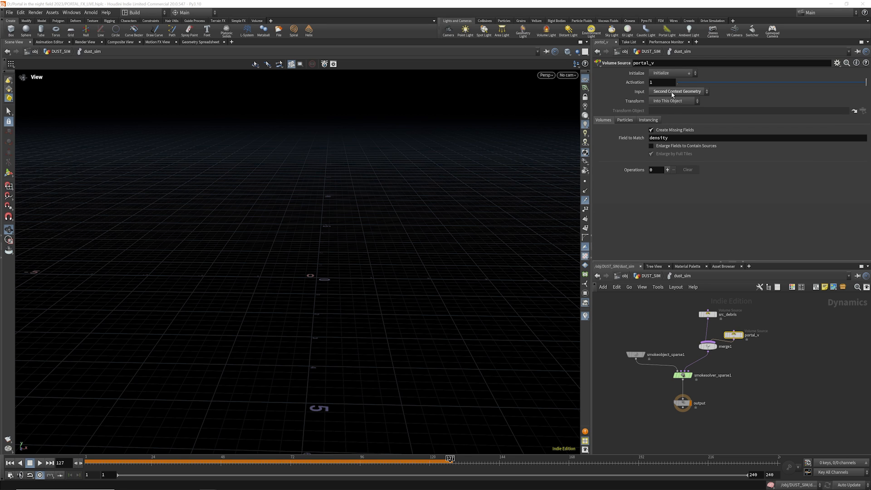
left_click(670, 73)
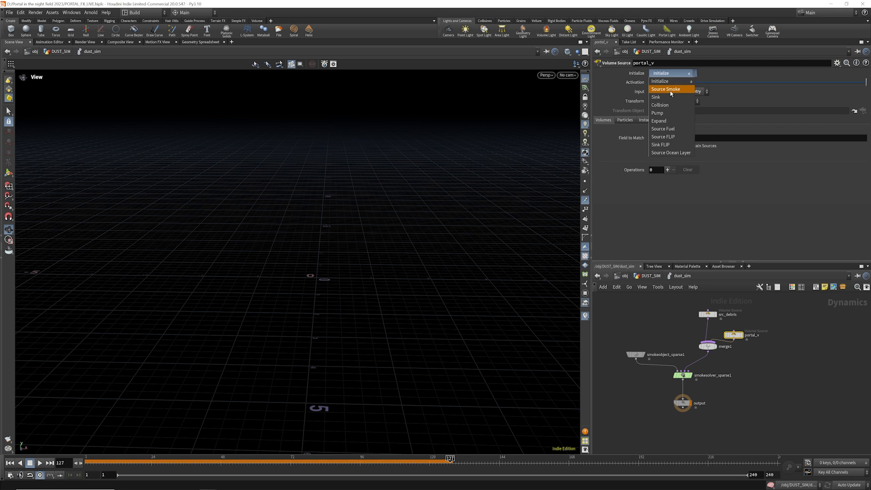
left_click(670, 89)
Reduce portal_v to the v-to-vel operation with a source scale of .4, and enable Enlarge Fields to Contain Sources
scroll(681, 132, "down", 2)
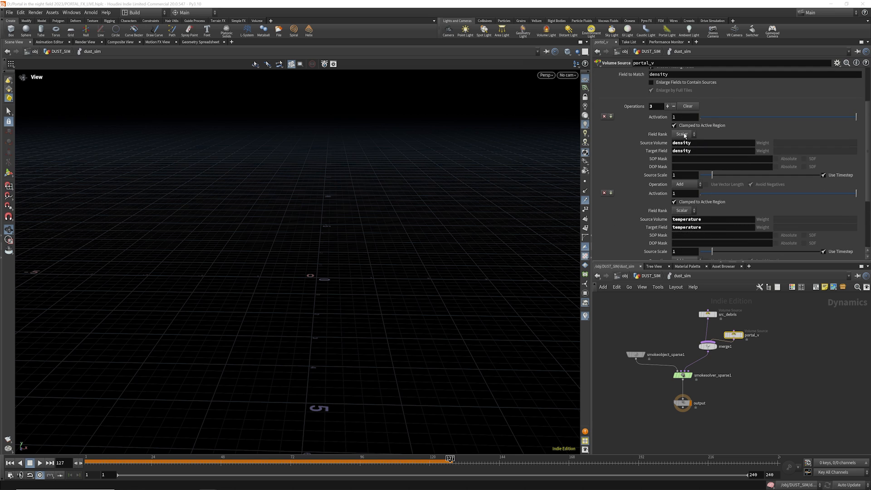
left_click(604, 117)
left_click(604, 148)
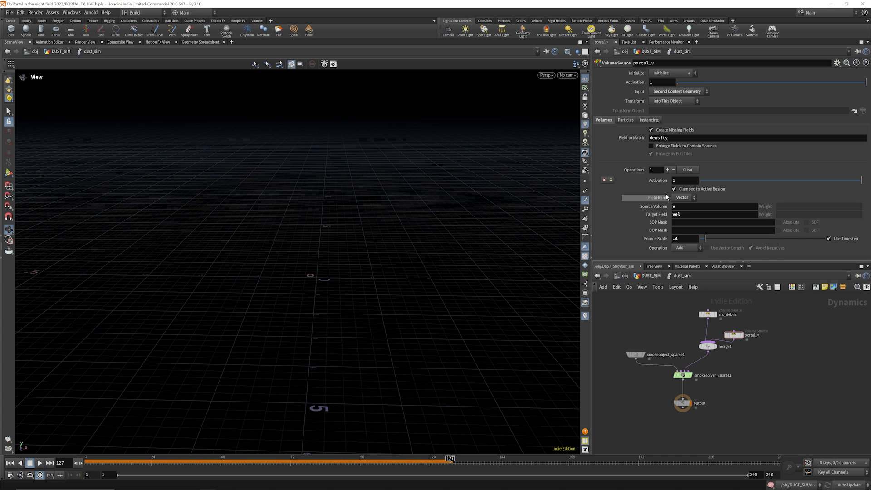
left_click(652, 145)
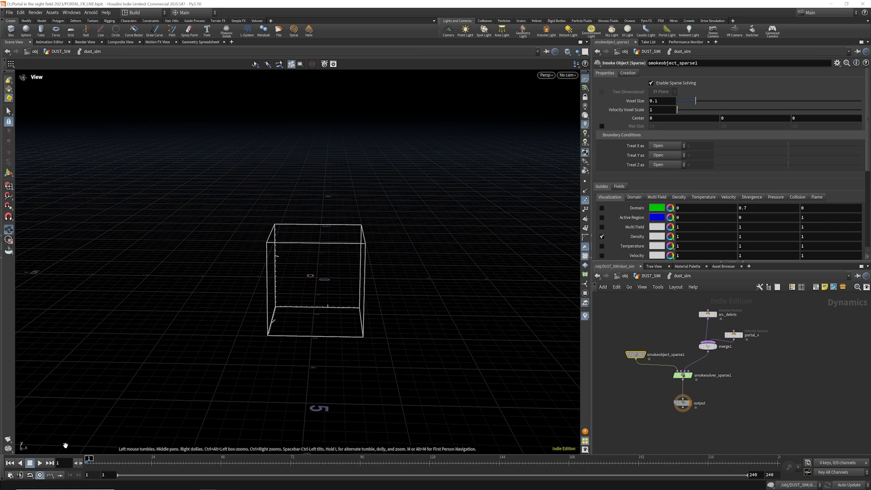
Set the sparse smoke object's Y boundary condition to Closed Below at -.3
left_click(675, 157)
left_click(672, 170)
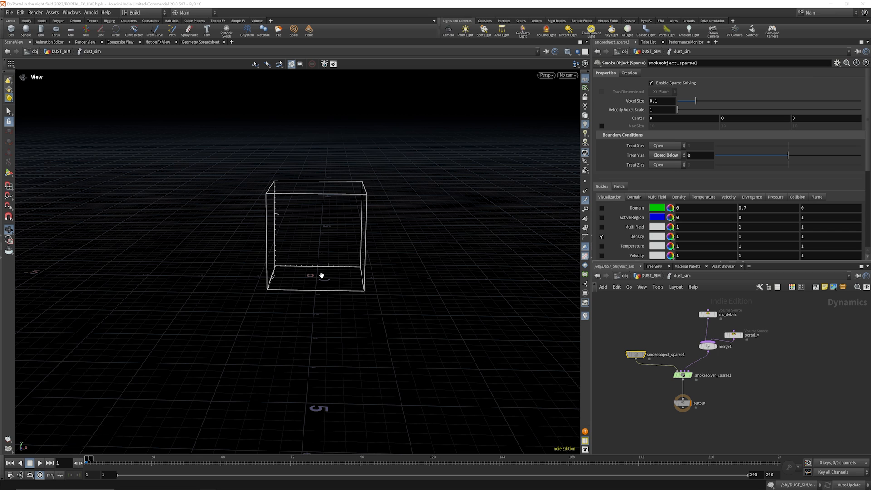
left_click(692, 155)
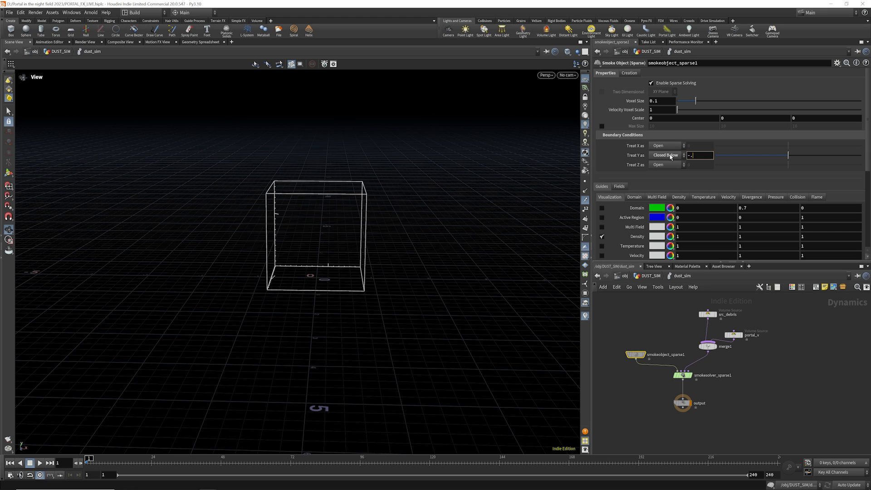
key("Return")
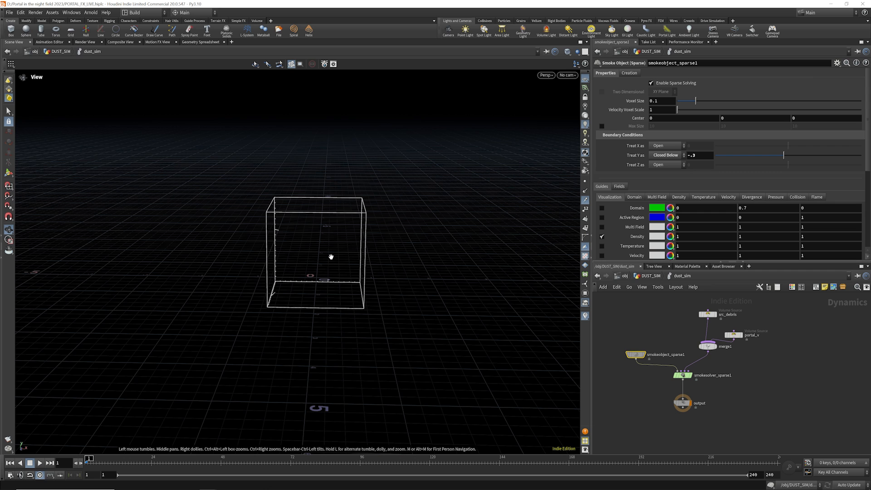
left_click_drag(297, 271, 299, 282)
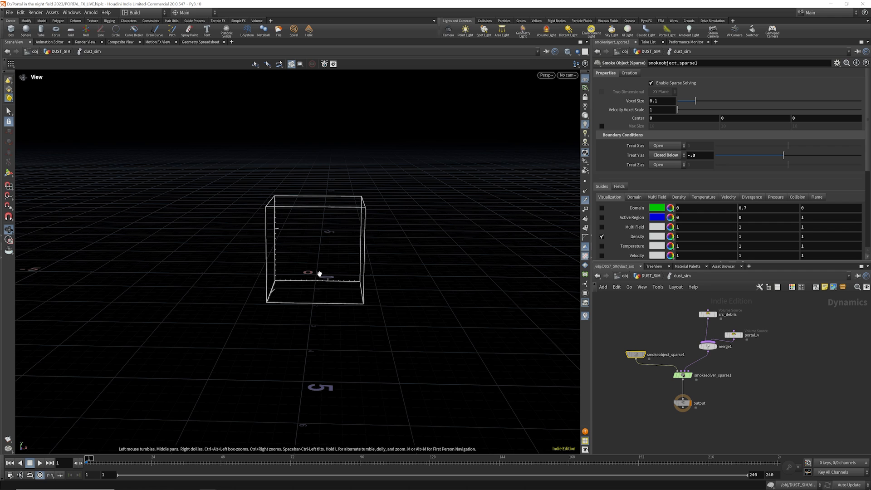
Enable Max Size on the smoke object with a Y size of 4, and try a Y center of 1.7
left_click(601, 126)
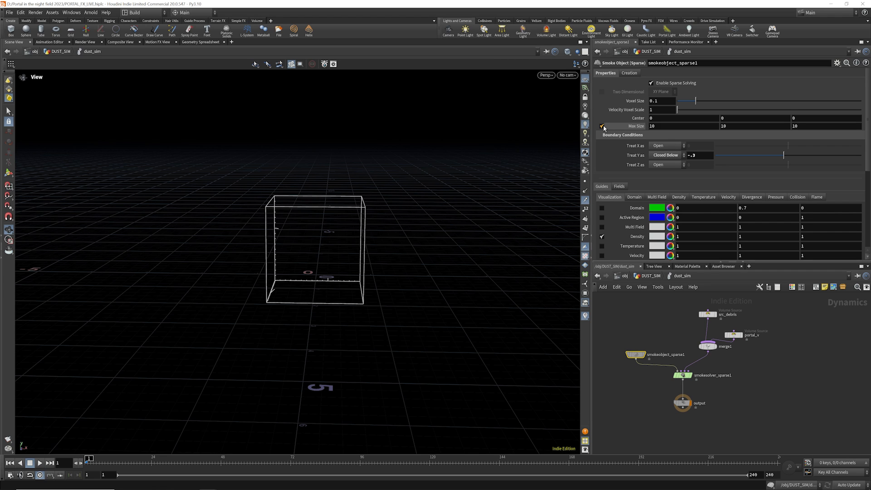
left_click(745, 127)
type("4")
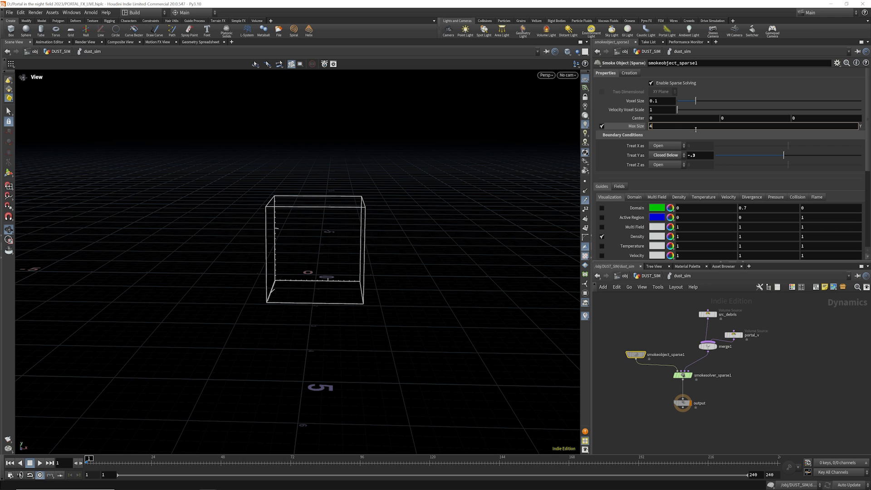
key("Return")
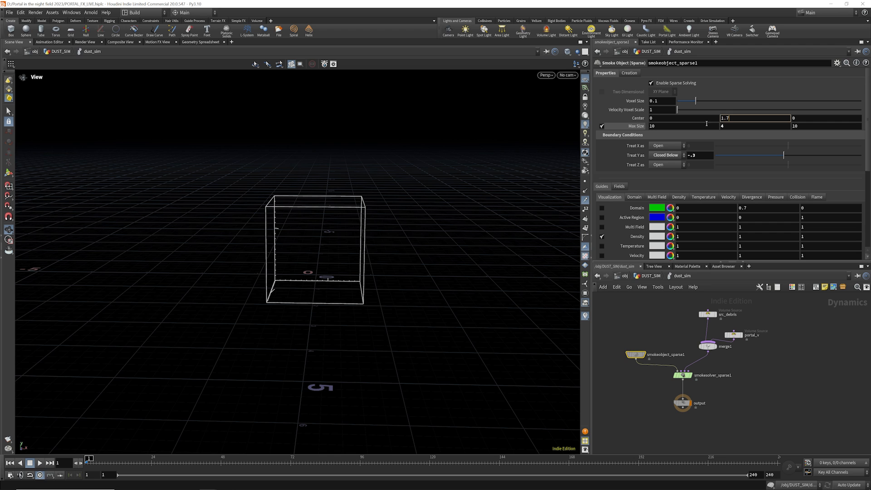
key("Return")
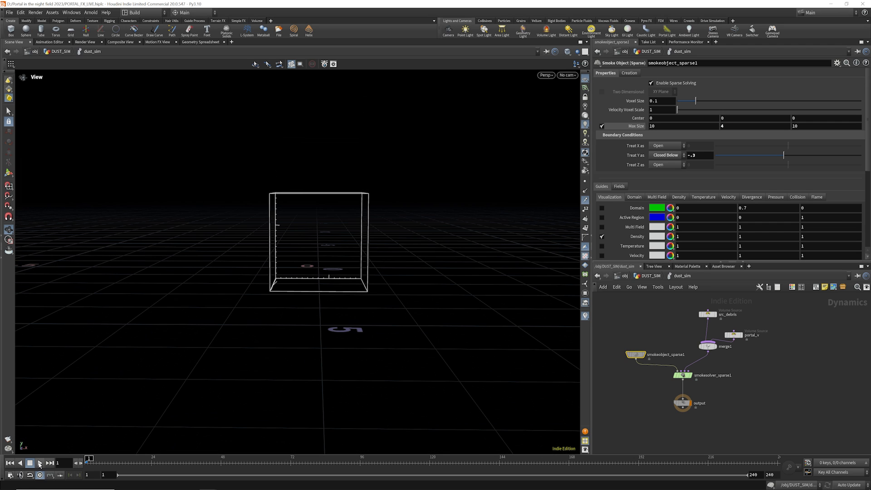
Play the simulation to preview the dust, and save the scene file
left_click(39, 464)
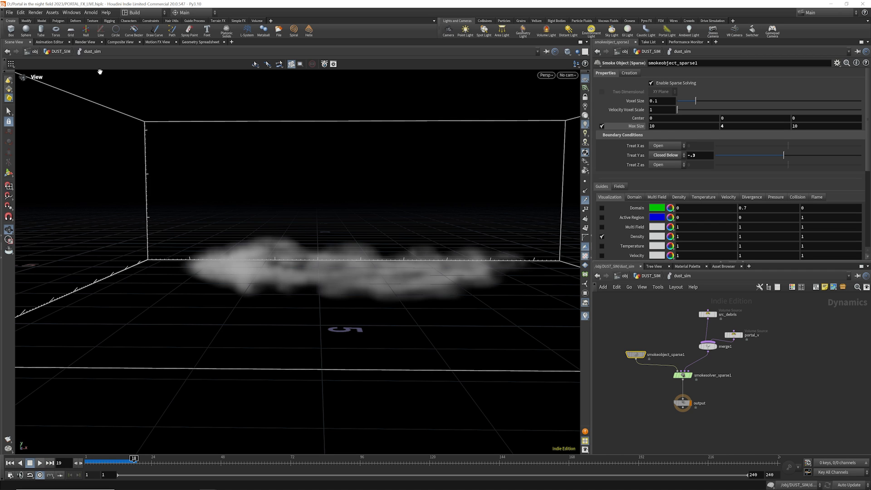
left_click(9, 12)
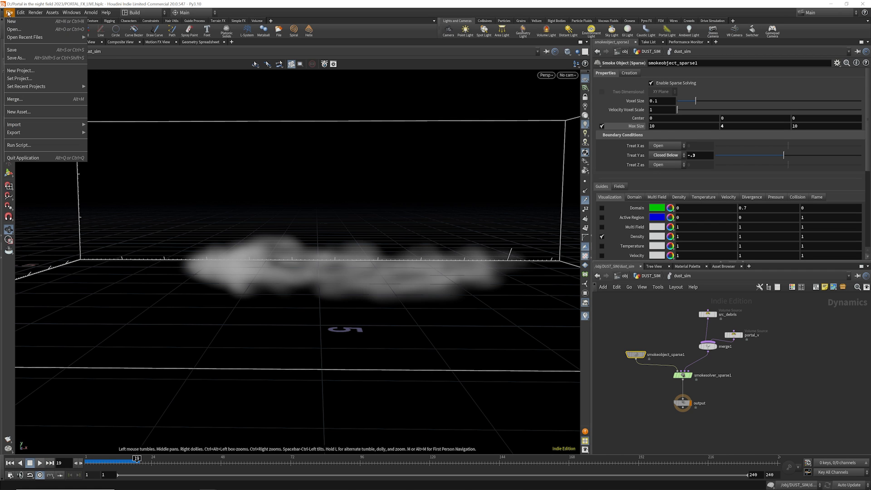
left_click(21, 51)
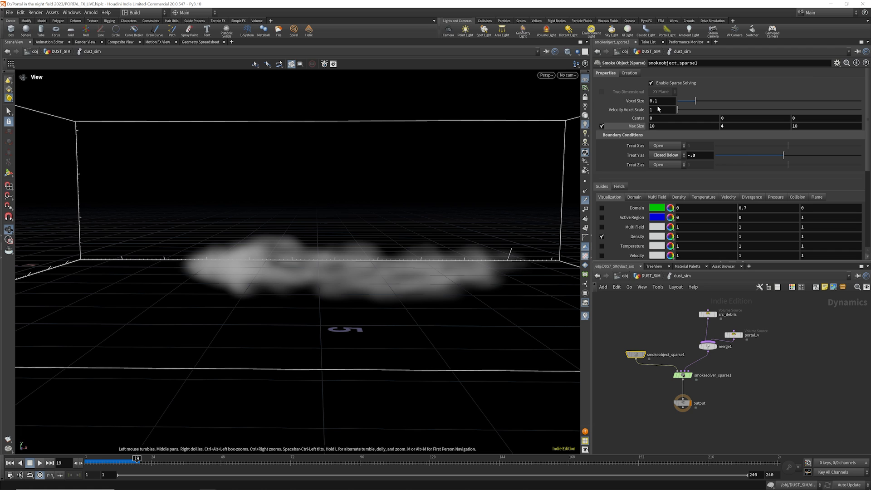
Copy the smoke object's Voxel Size and paste it as a relative reference into the Voxel Size of volumerasterizeattributes2
right_click(639, 102)
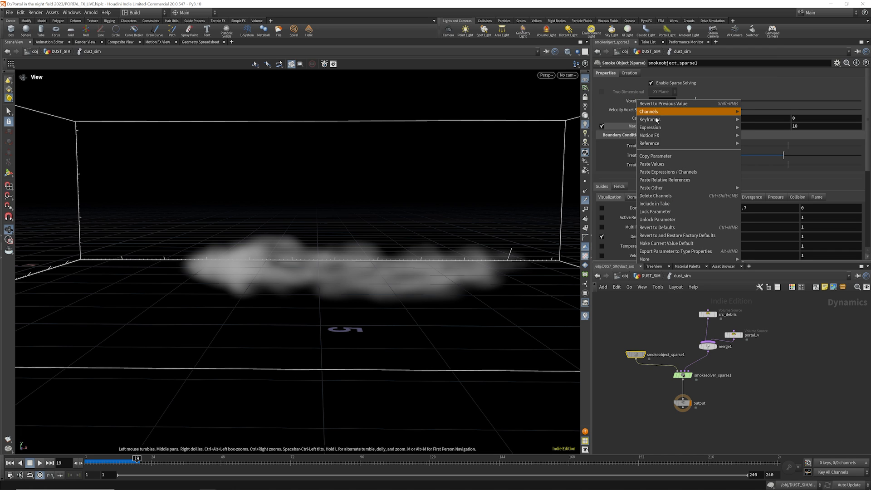
left_click(668, 157)
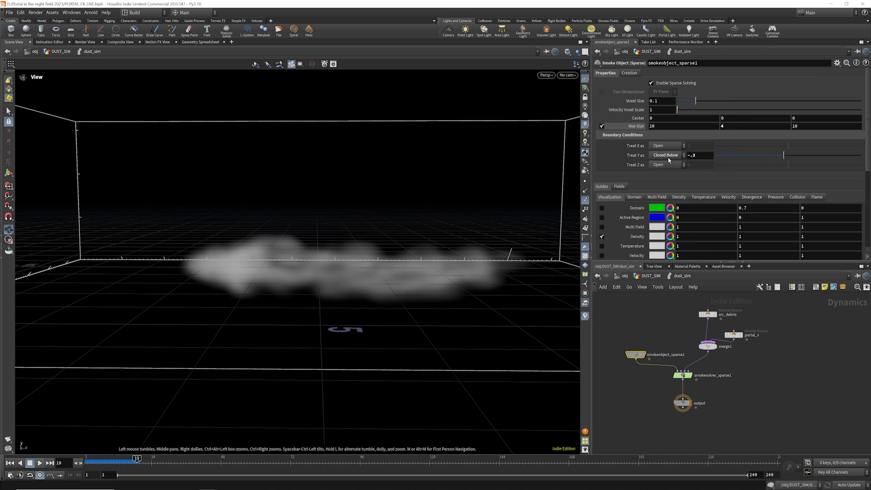
left_click(649, 275)
left_click(751, 371)
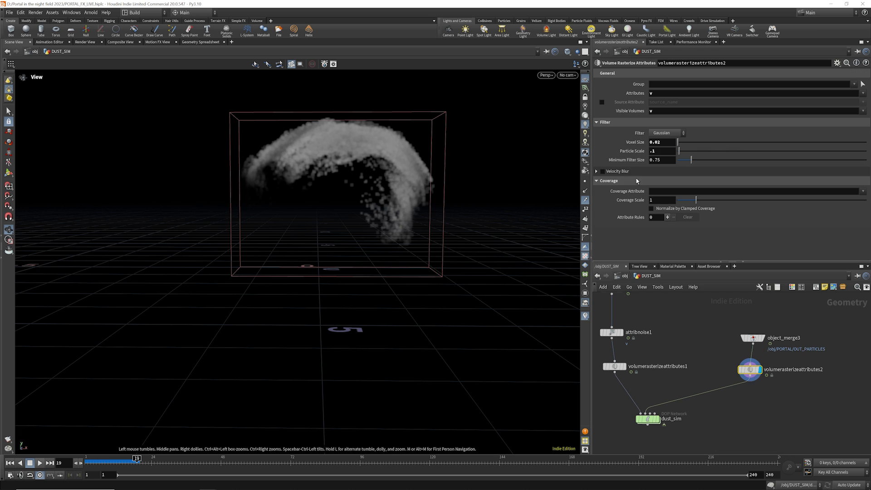
right_click(634, 142)
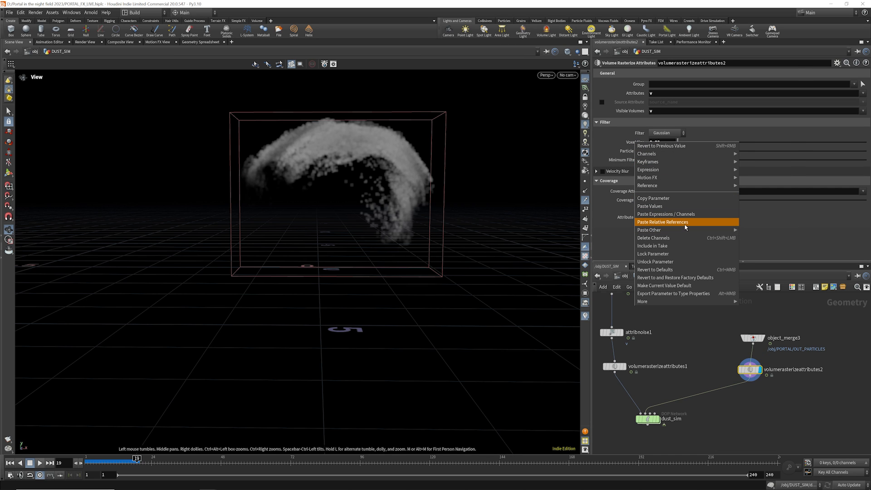
left_click(685, 222)
Link the Voxel Size of volumerasterizeattributes1 to the smoke object's voxel size with the same copied reference
left_click(616, 367)
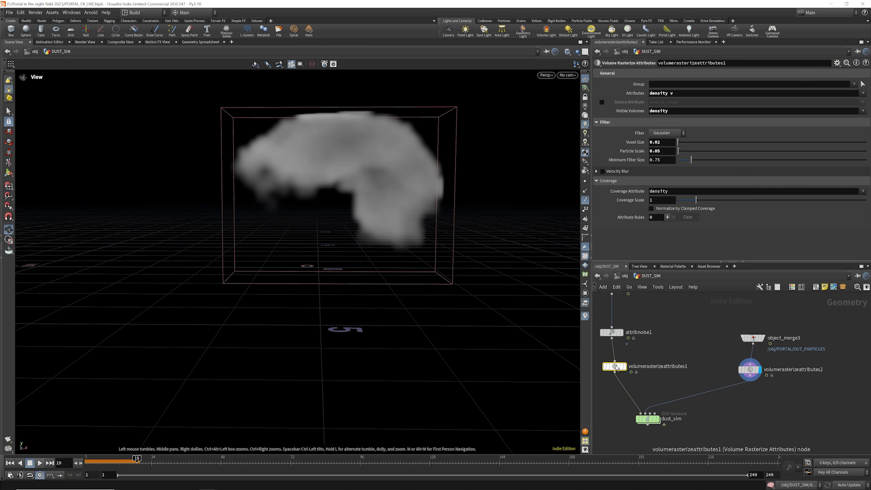
right_click(634, 142)
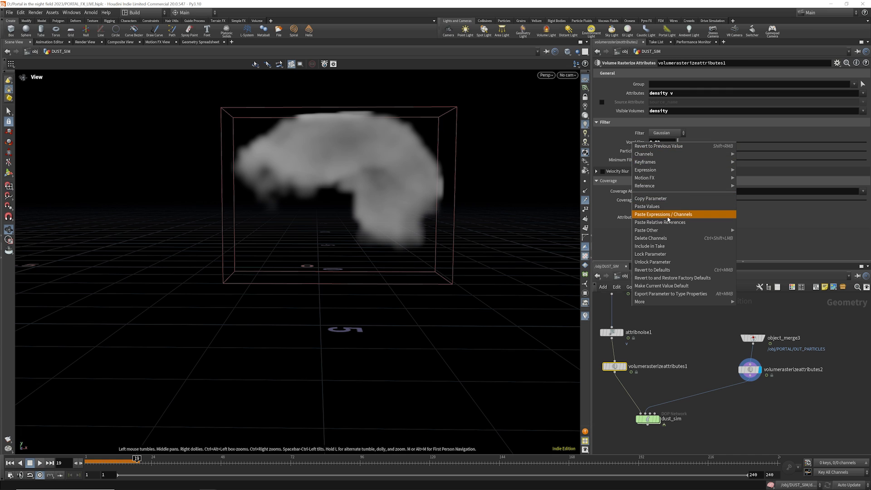
left_click(668, 216)
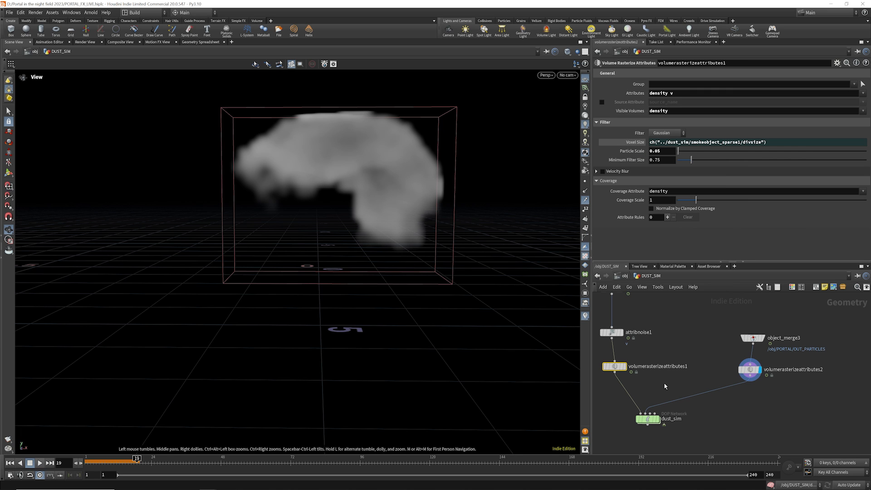
Set the smoke object's Voxel Size in dust_sim to the expression 0.02*2 and replay the simulation
left_click(648, 417)
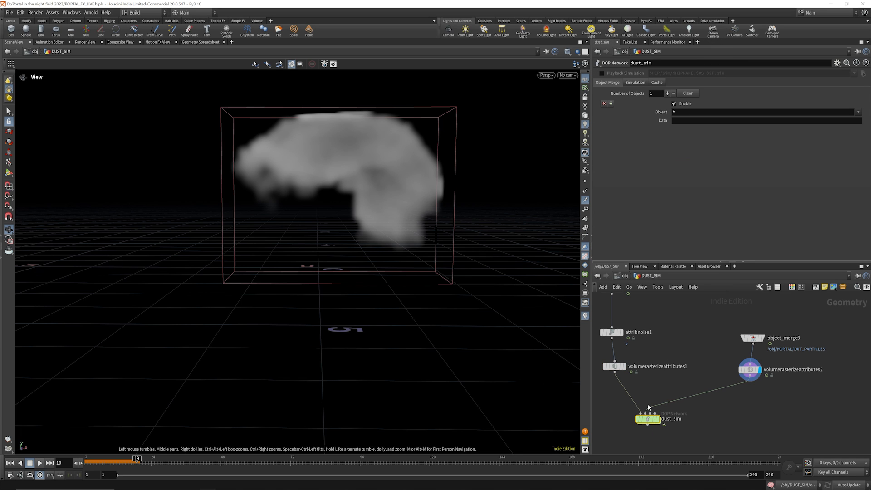
double_click(654, 419)
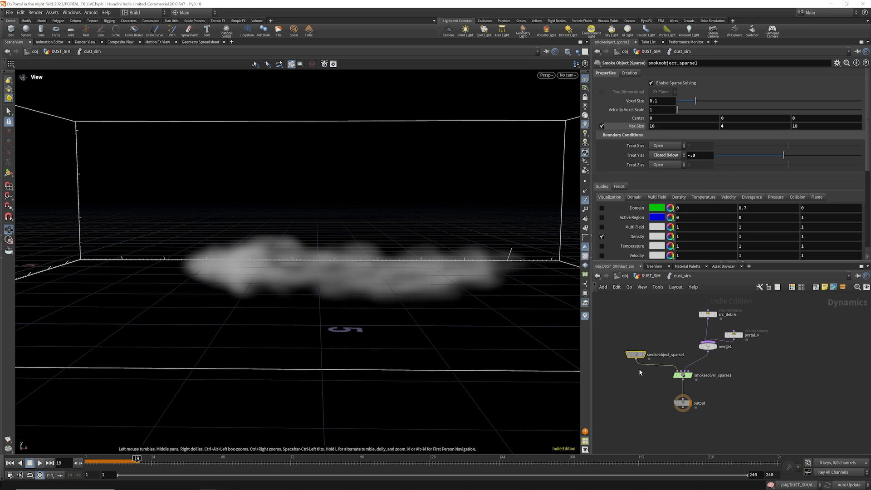
left_click(659, 101)
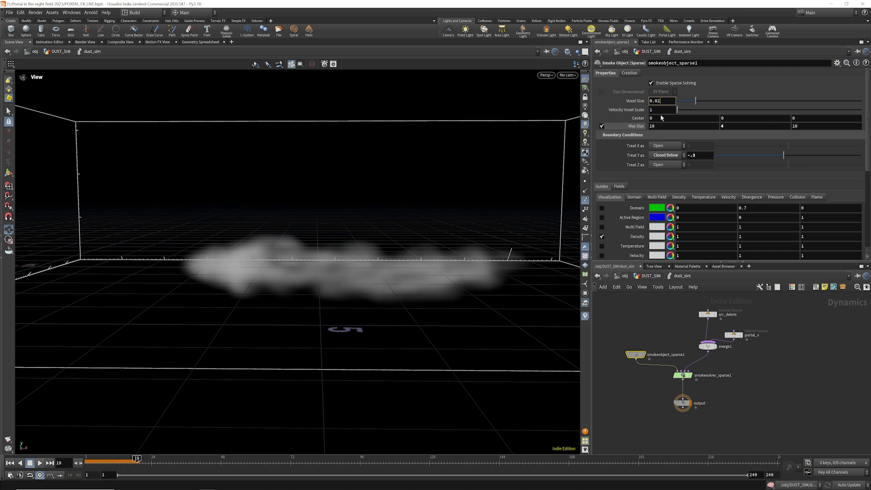
type("*")
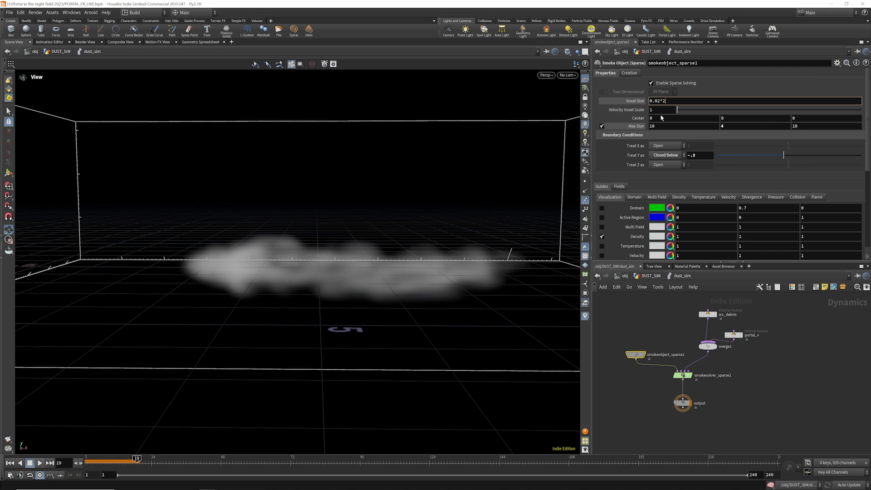
key("Return")
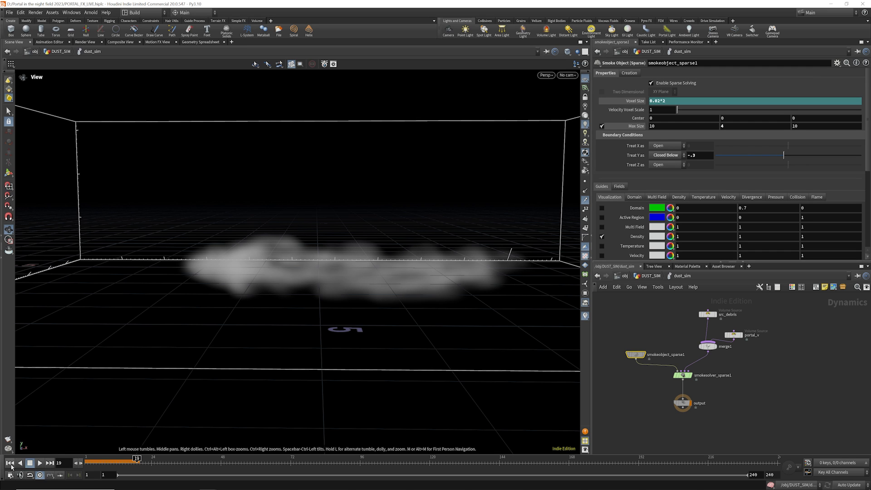
left_click(39, 463)
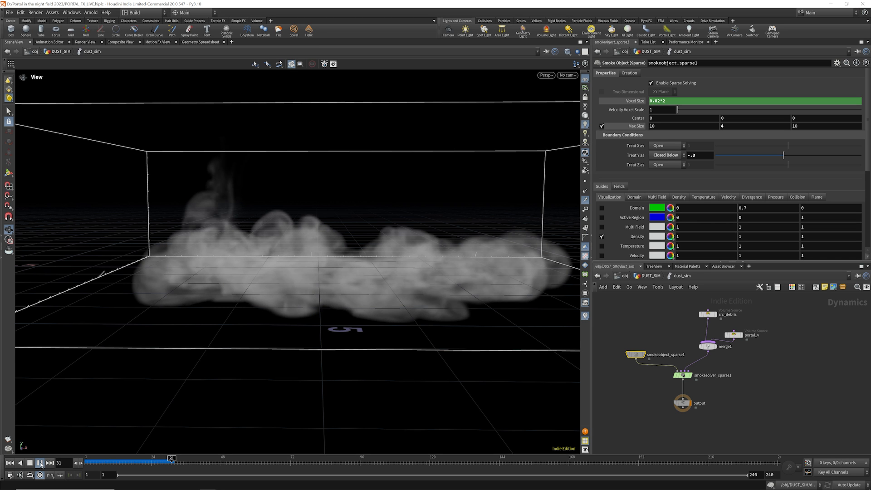
left_click_drag(307, 206, 308, 201)
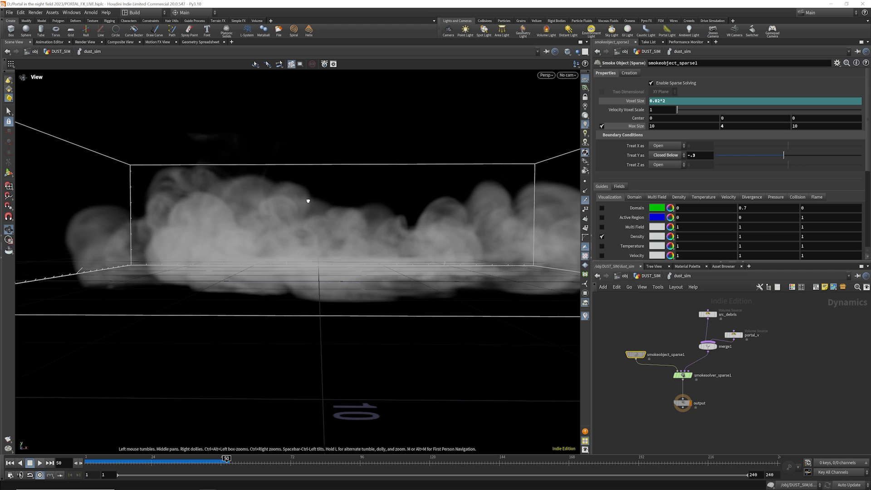
Set the smoke object's Max Size in Y to 6
left_click(730, 127)
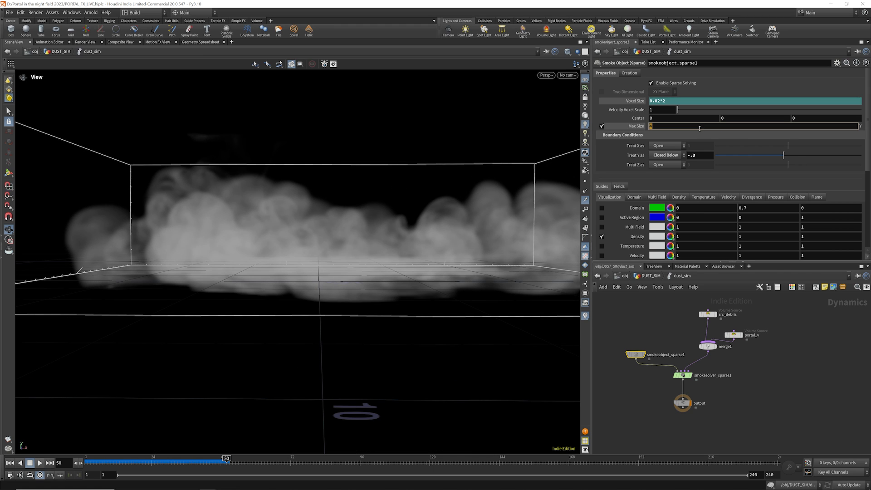
type("6")
key("Return")
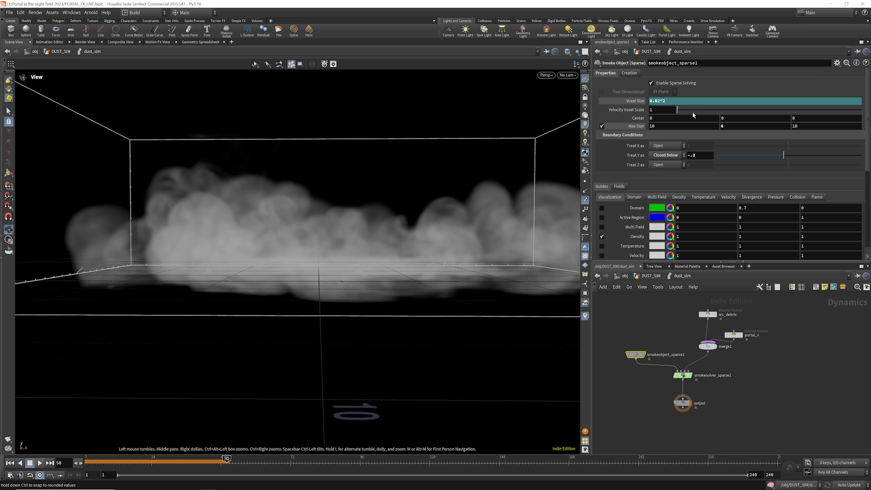
Set the smoke object's Center in Y to 1 and replay the simulation from the first frame
left_click(718, 118)
type("1")
key("Return")
left_click(9, 462)
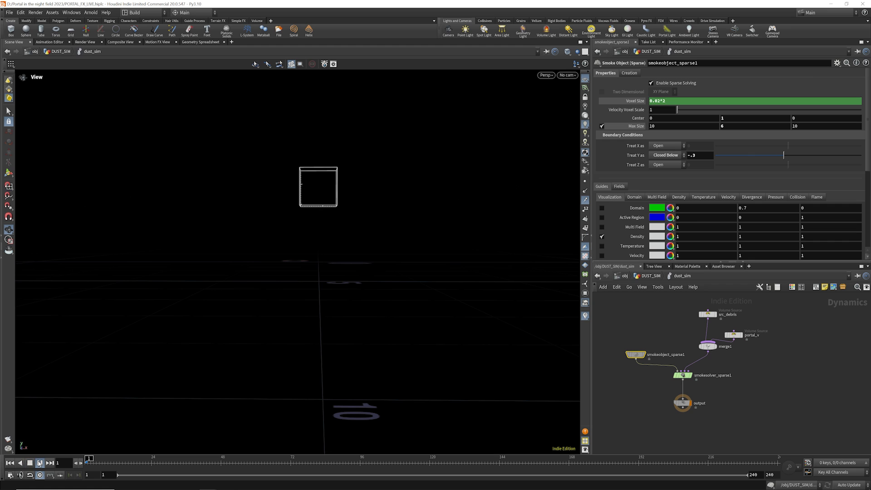
Set the smoke object's Max Size in Y to 4 and its Center in Y to 1.7, and replay the simulation
left_click(726, 127)
left_click_drag(670, 129, 624, 131)
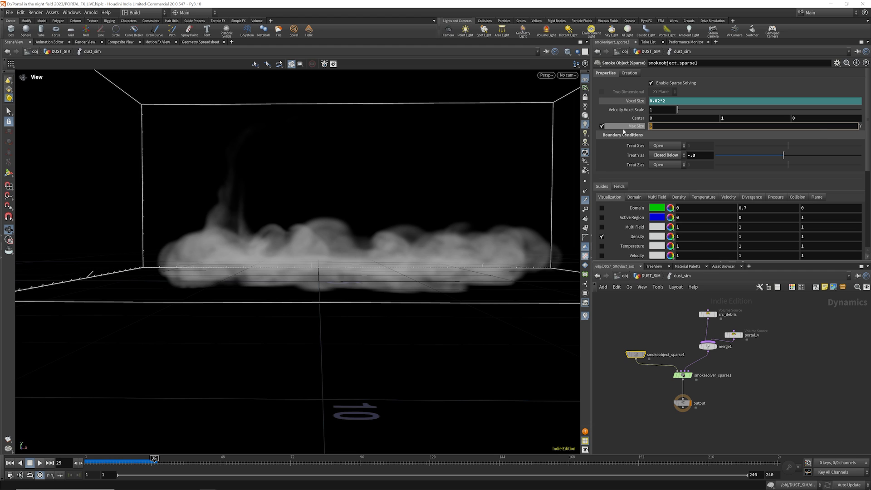
type("4")
key("Return")
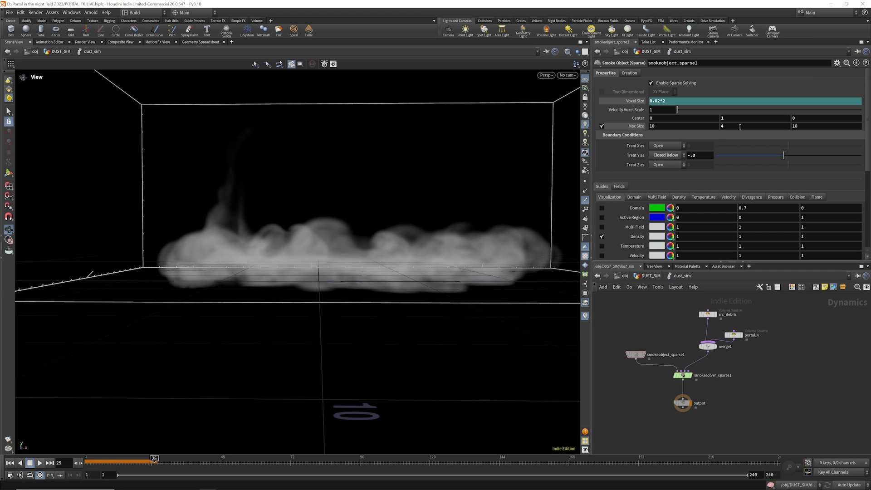
left_click(735, 119)
type(".7")
key("Return")
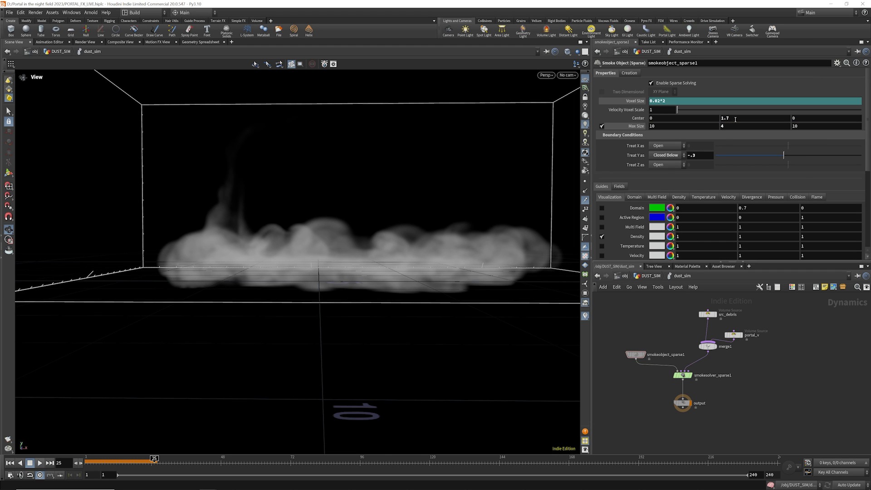
left_click(9, 463)
left_click(40, 463)
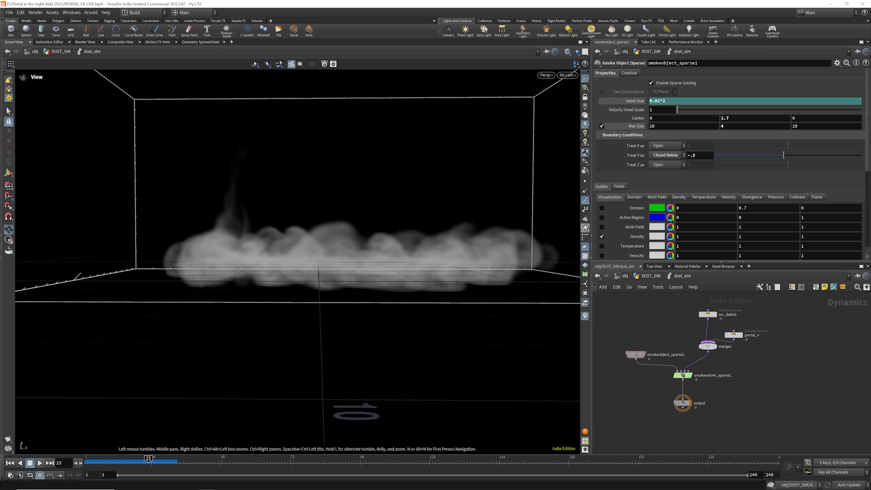
Display the other scene objects together with the smoke in the viewport and advance the simulation to frame 35
left_click(577, 52)
left_click(588, 61)
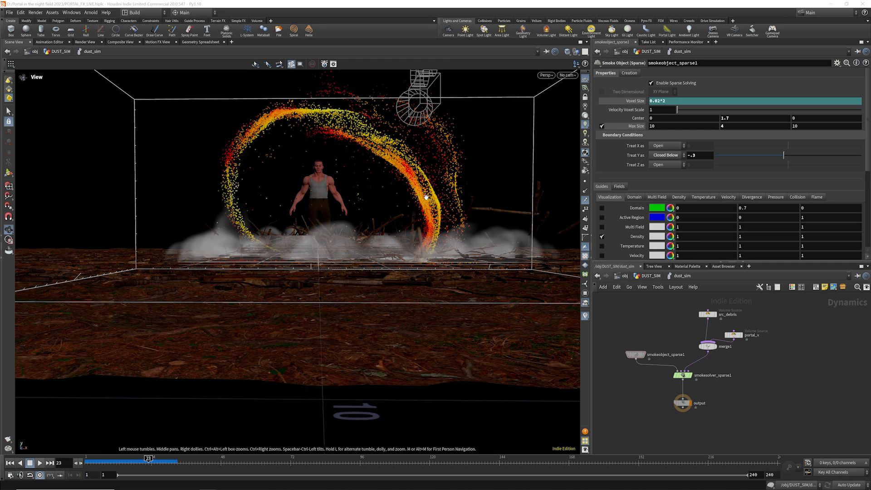
scroll(249, 290, "down", 1)
left_click_drag(348, 250, 376, 263)
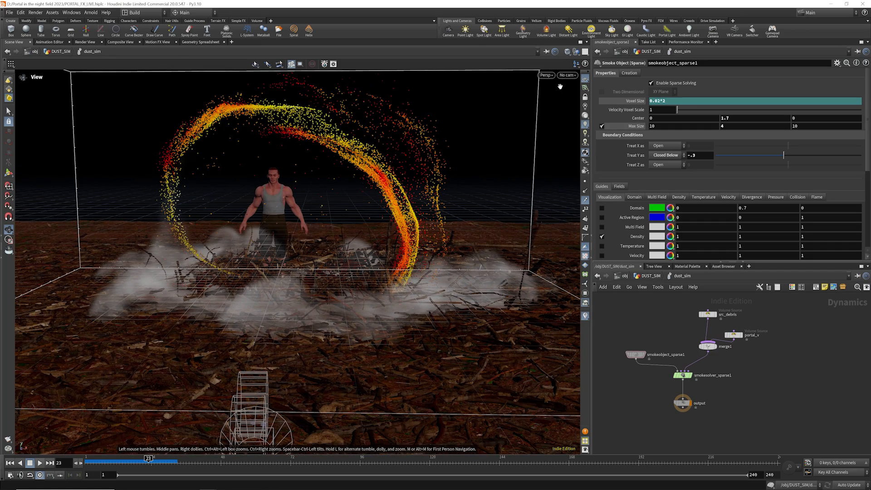
left_click(576, 51)
left_click(590, 71)
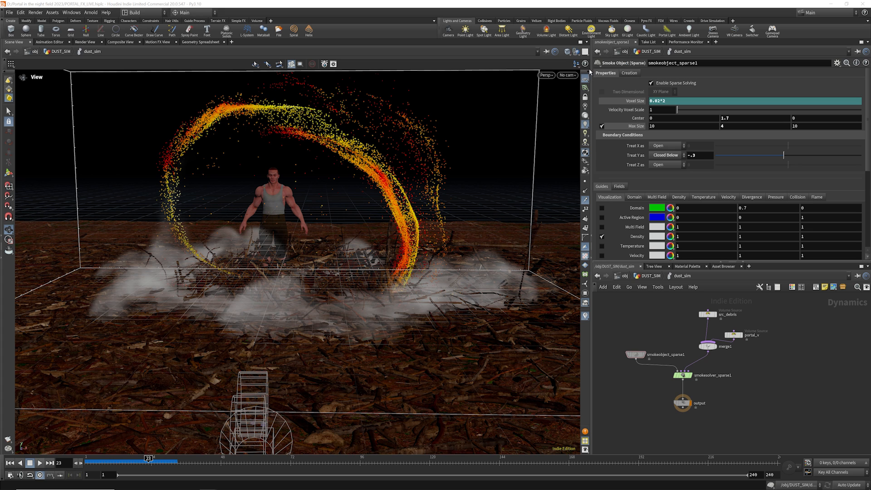
left_click_drag(93, 462, 183, 462)
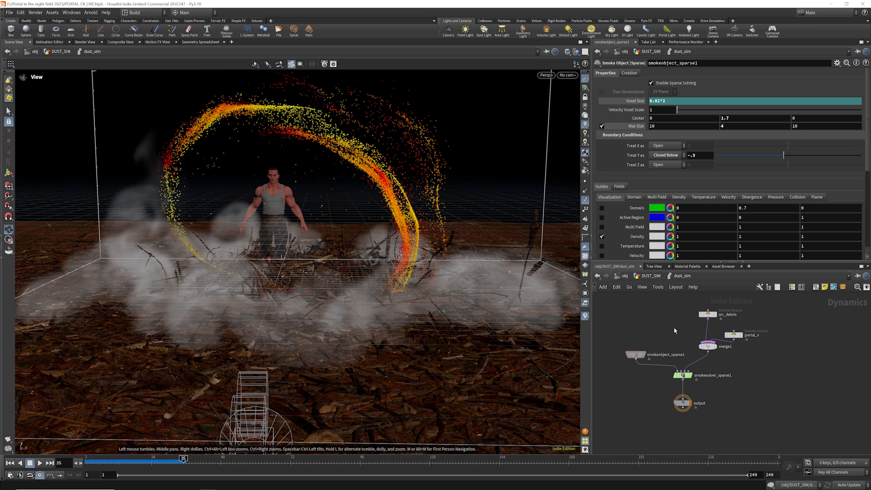
Add a Gas Dissipate node beside the debris source and wire it into smokesolver_sparse1
key("Tab")
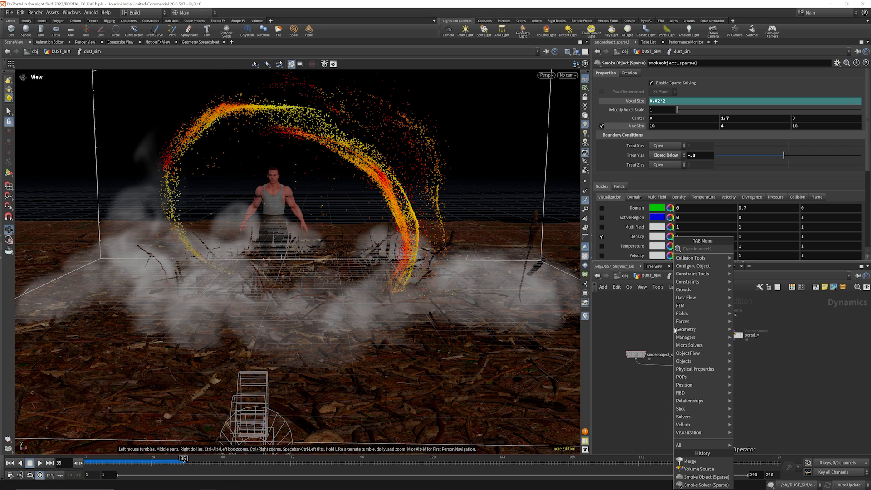
type("di")
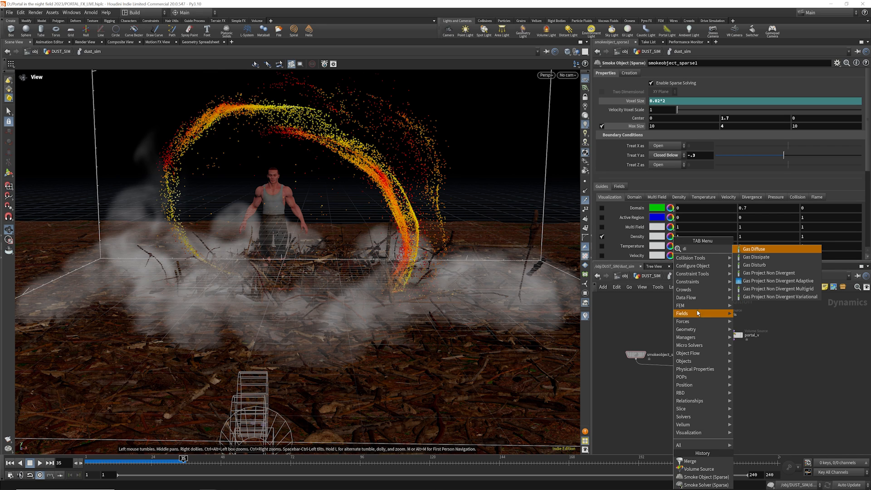
left_click(777, 257)
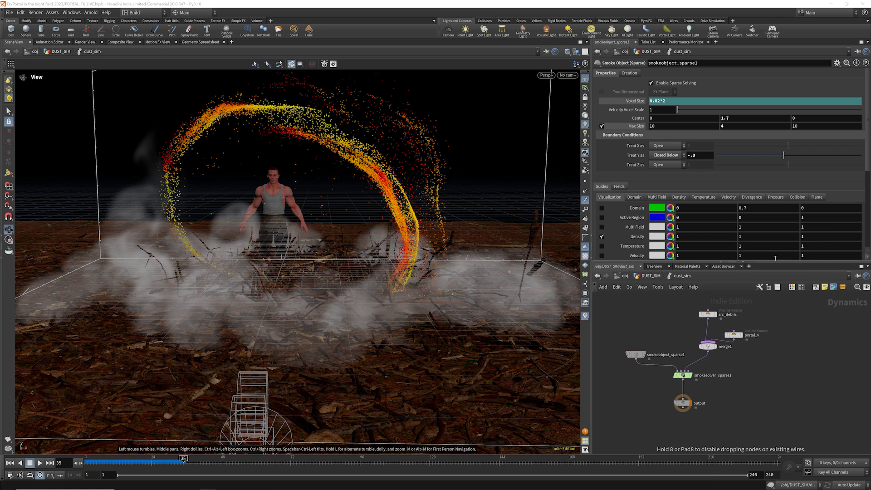
left_click(669, 318)
left_click_drag(669, 319, 657, 314)
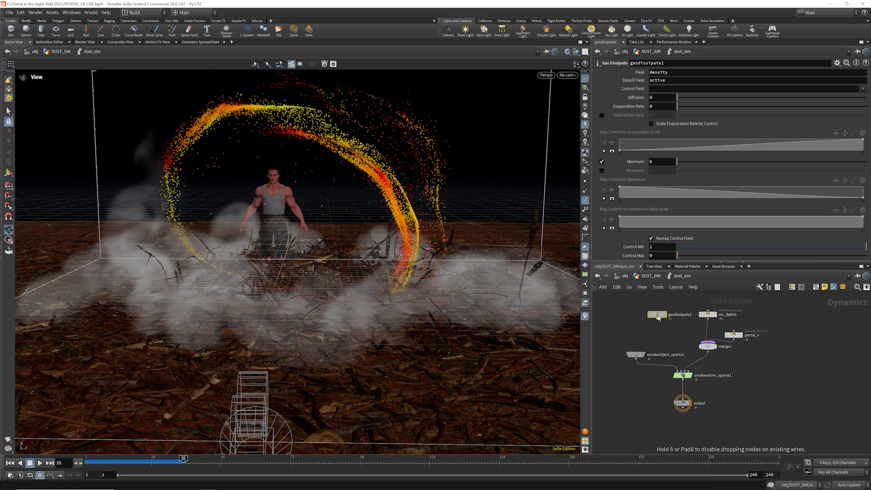
left_click(657, 319)
left_click(682, 371)
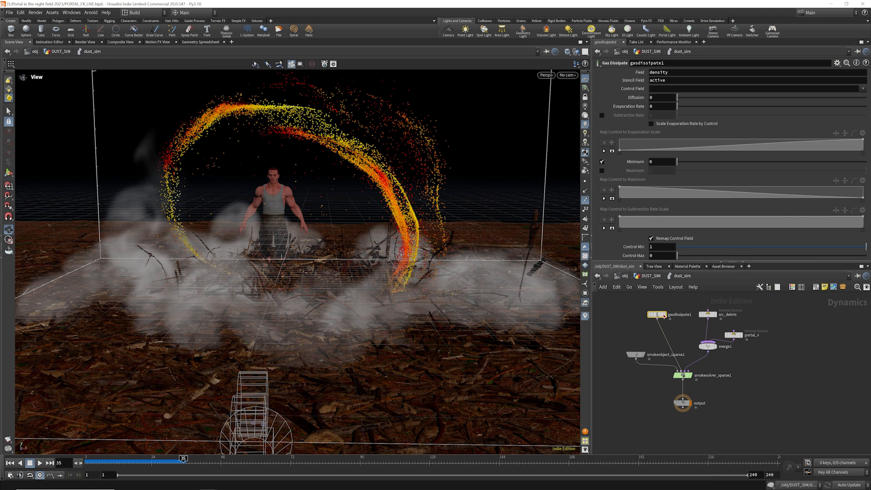
Set the Gas Dissipate node's Evaporation Rate to 0.2
left_click(658, 107)
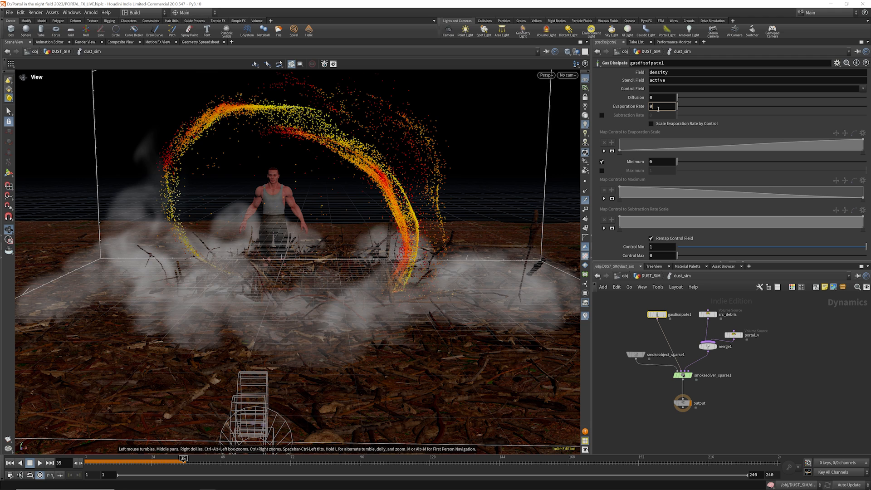
key("Return")
middle_click_drag(829, 378, 819, 379)
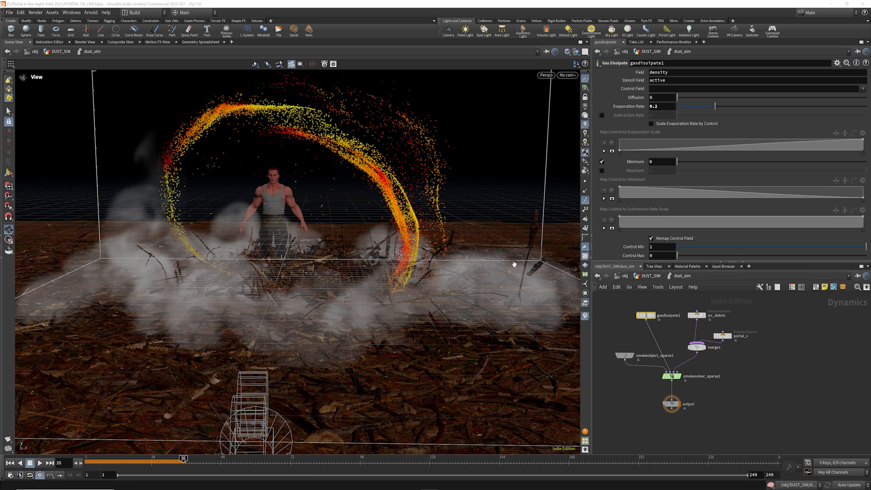
mouse_move(491, 284)
left_mouse_down()
mouse_move(491, 277)
mouse_move(496, 298)
left_mouse_up()
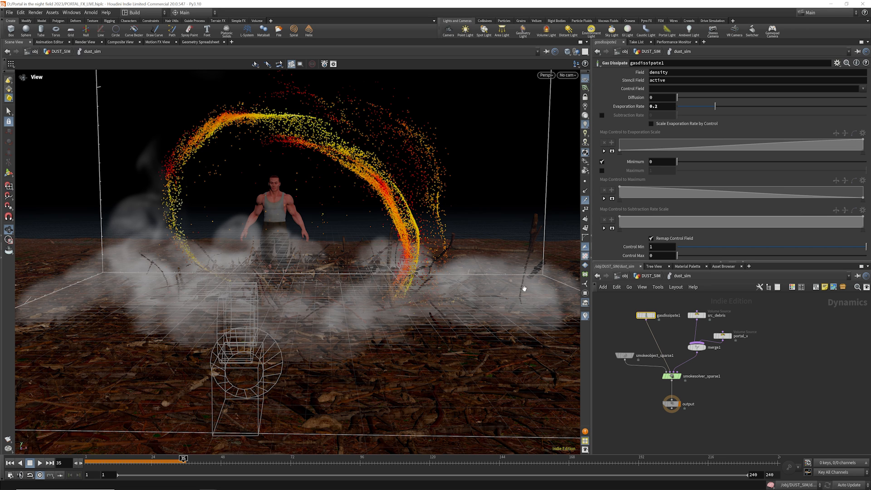
mouse_move(499, 285)
left_mouse_down()
mouse_move(476, 285)
mouse_move(495, 284)
left_mouse_up()
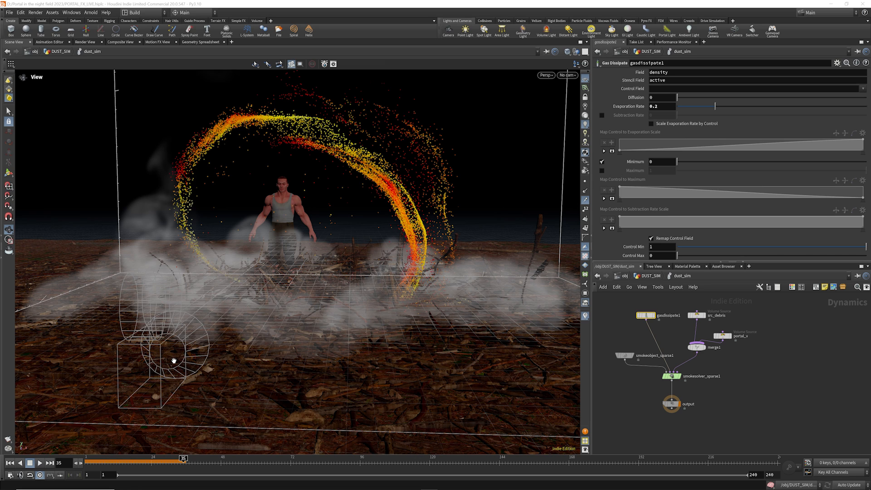
Paste the copied disturbance, turbulence and confinement nodes with merge_forces, and wire merge_forces into smokesolver_sparse1
left_click(787, 371)
key("alt+v")
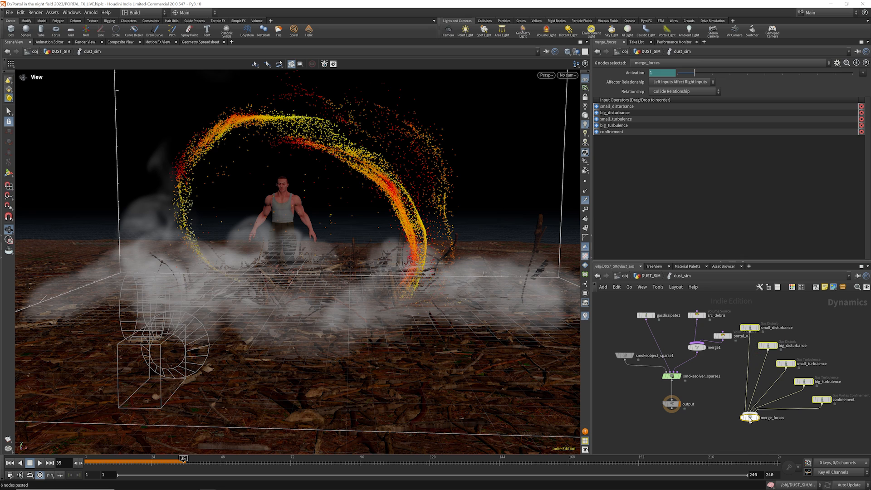
left_click_drag(750, 420, 778, 385)
left_click(745, 400)
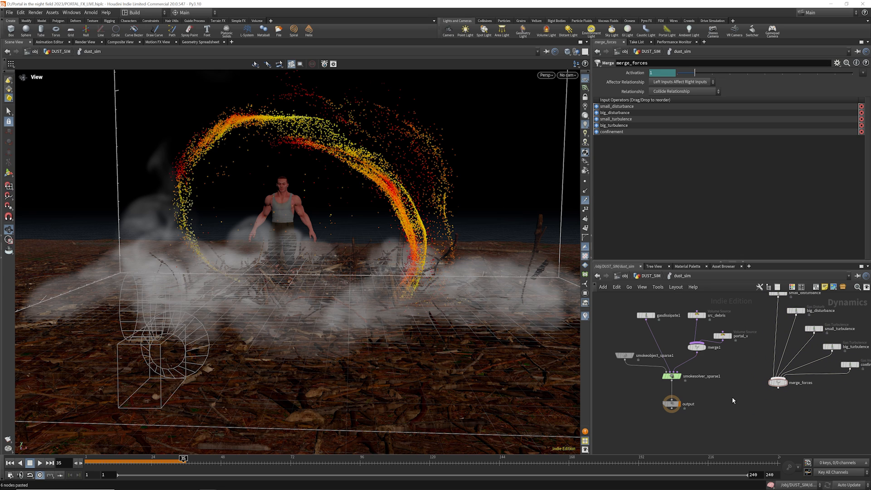
left_click(778, 388)
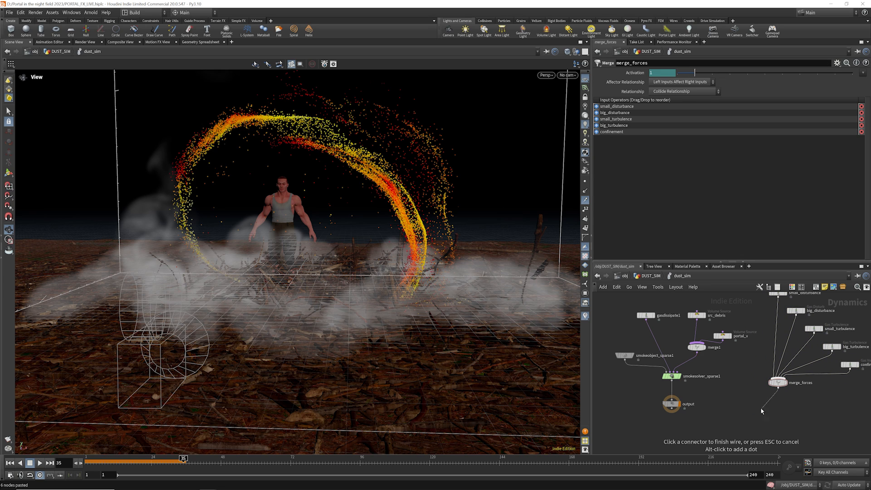
left_click(678, 373)
key("h")
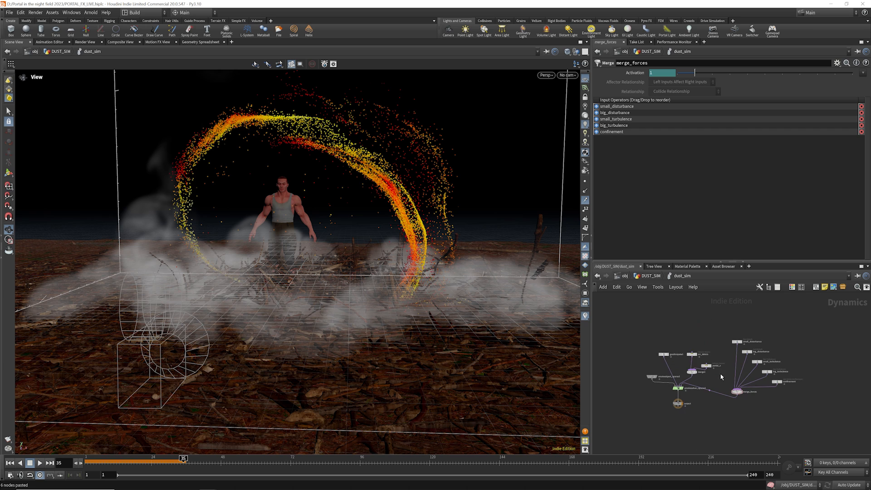
Examine the strength, block size, control field and bindings settings of the small_disturbance node
scroll(721, 376, "up", 5)
left_click(739, 321)
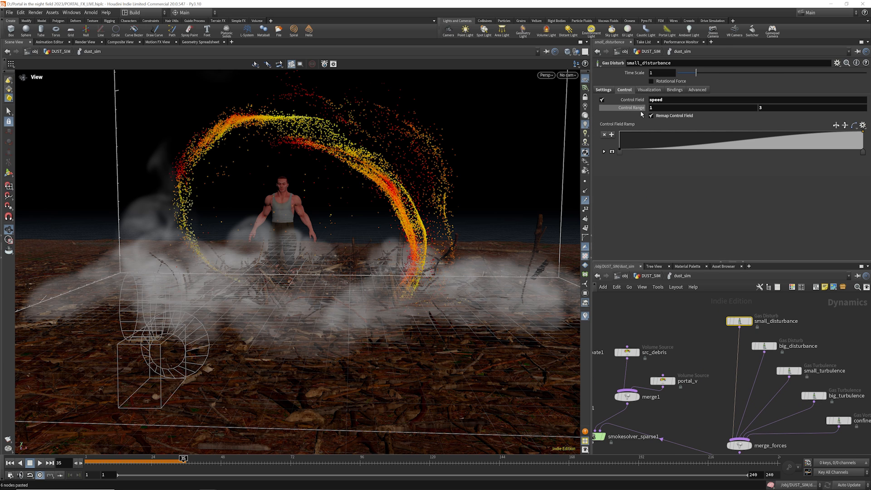
left_click(604, 90)
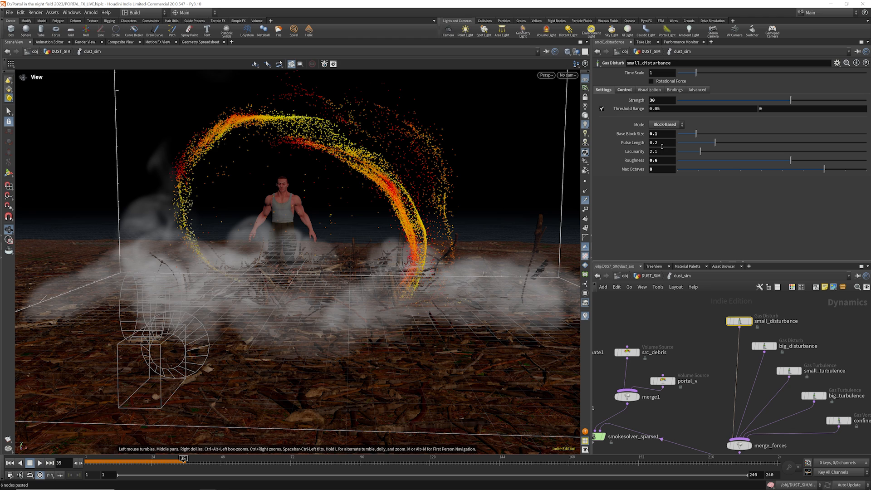
left_click(624, 90)
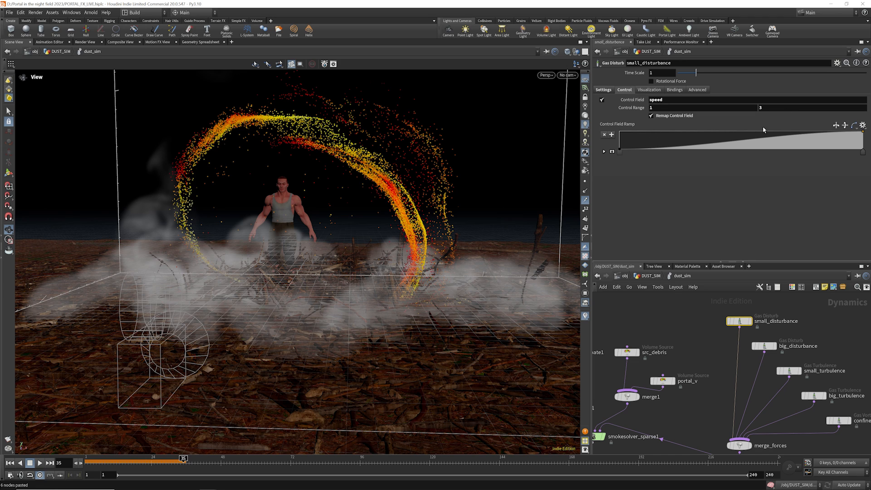
left_click(644, 91)
left_click(678, 92)
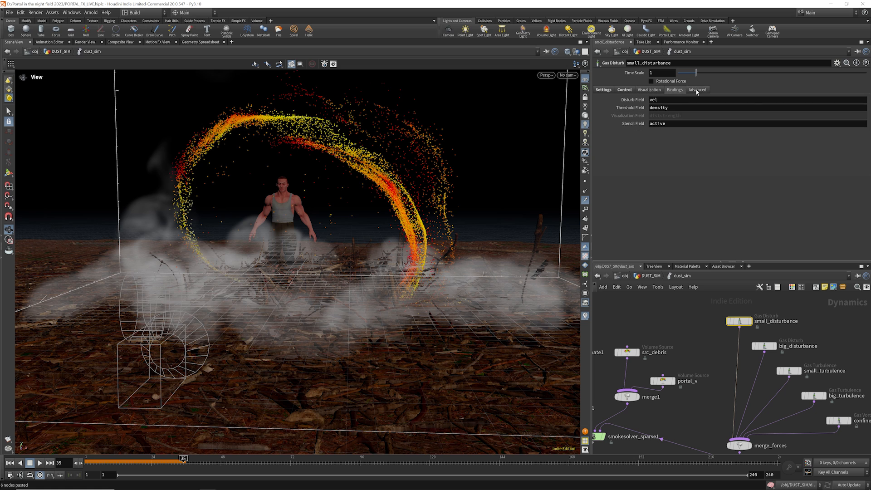
left_click(697, 92)
left_click(623, 92)
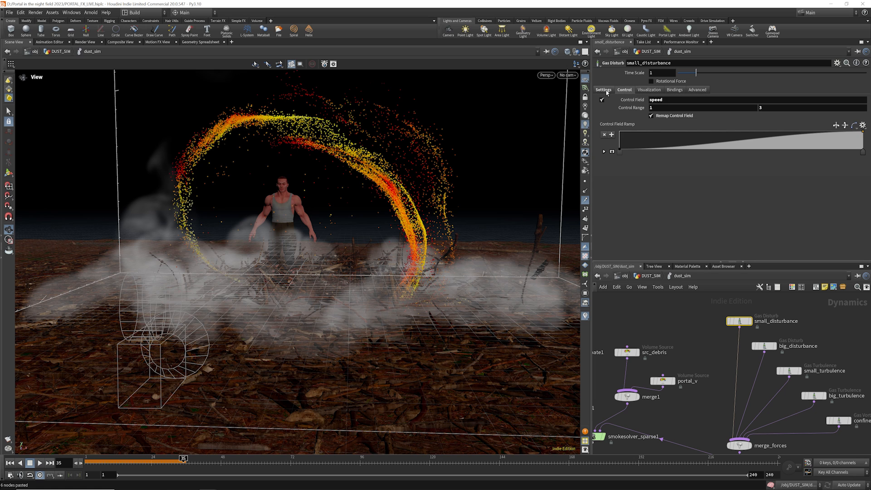
left_click(603, 90)
Examine the settings and control range of big_disturbance and compare them with those of small_disturbance
scroll(748, 333, "up", 2)
left_click(749, 333)
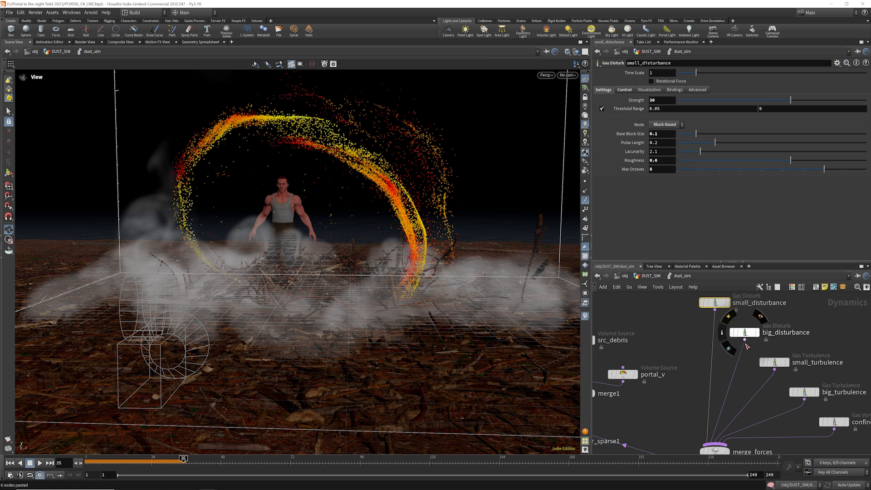
scroll(747, 335, "down", 2)
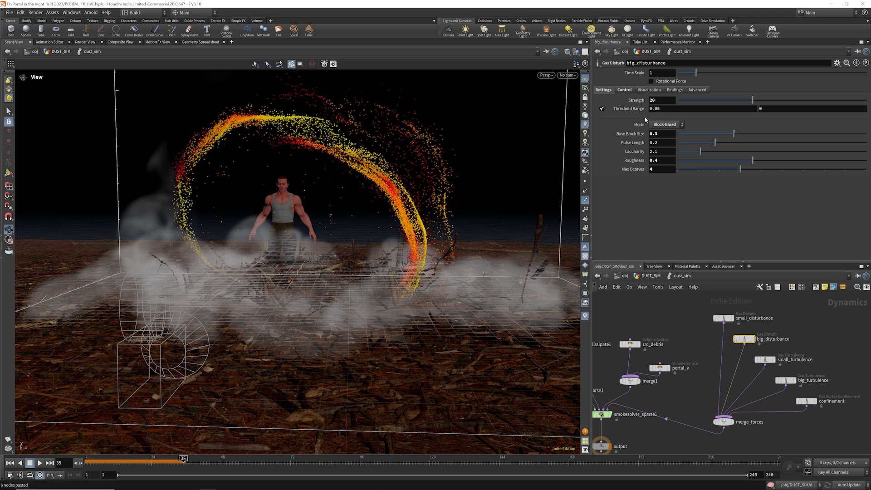
left_click(624, 90)
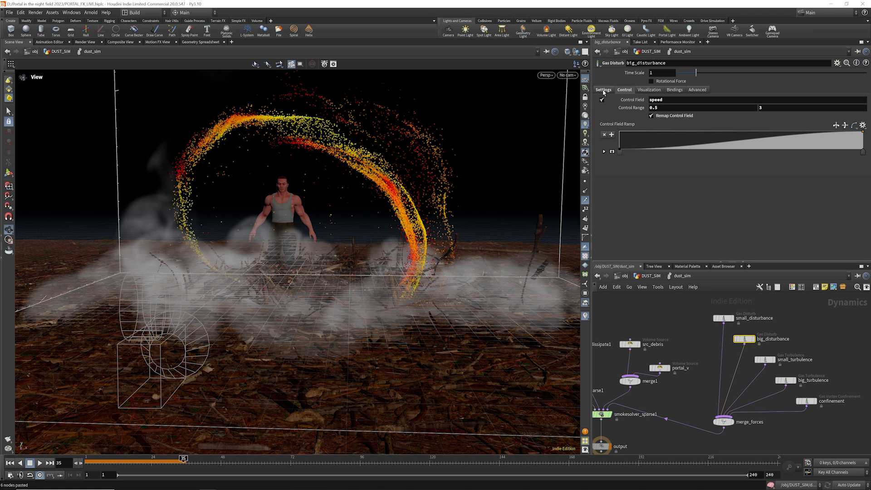
left_click(604, 90)
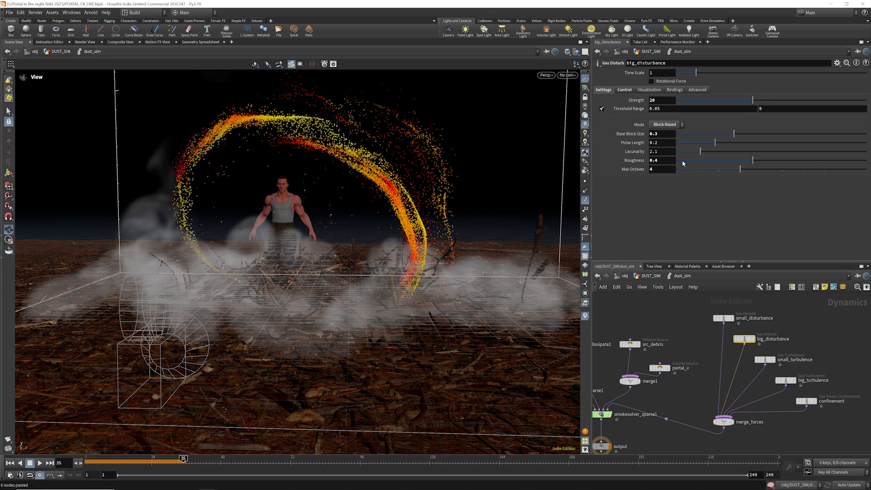
left_click(738, 318)
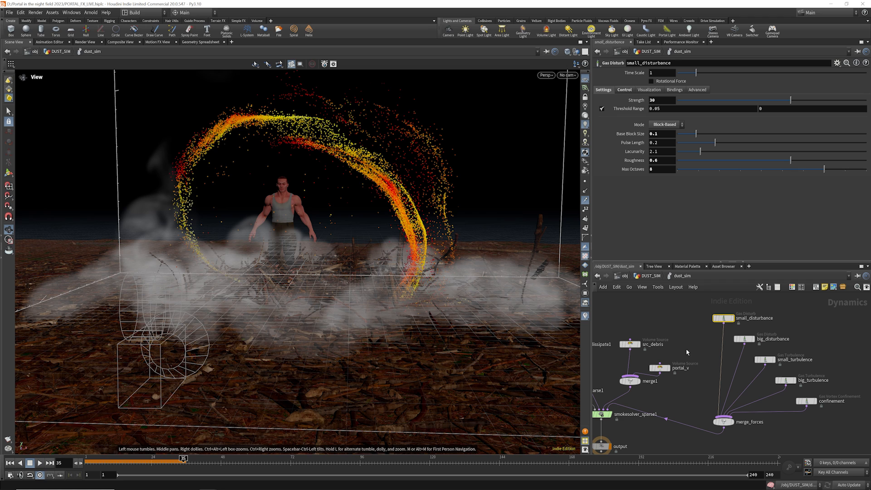
left_click(743, 339)
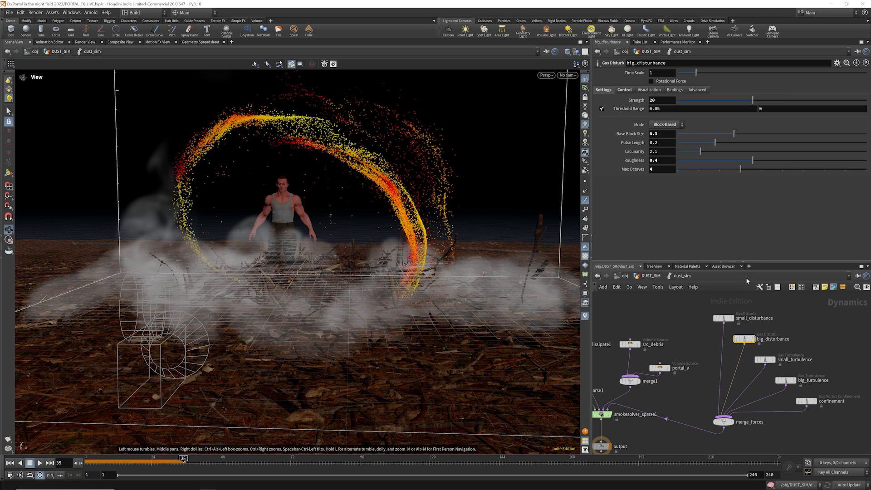
left_click(723, 318)
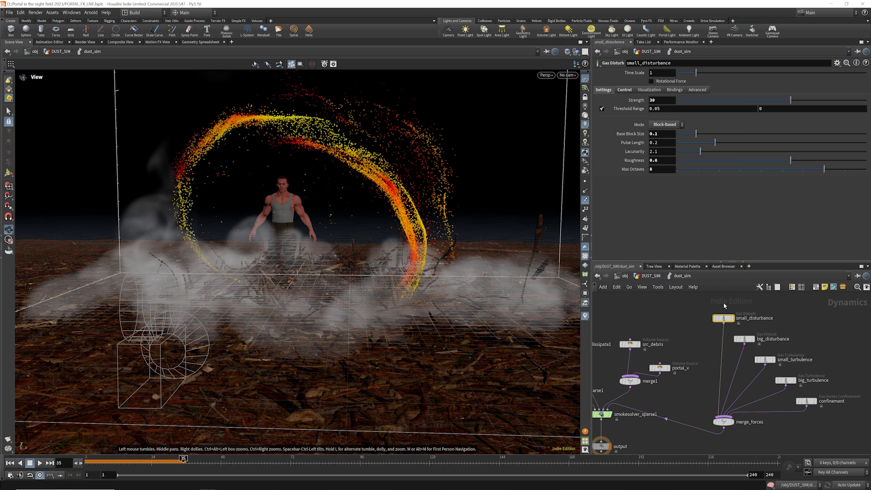
left_click(750, 339)
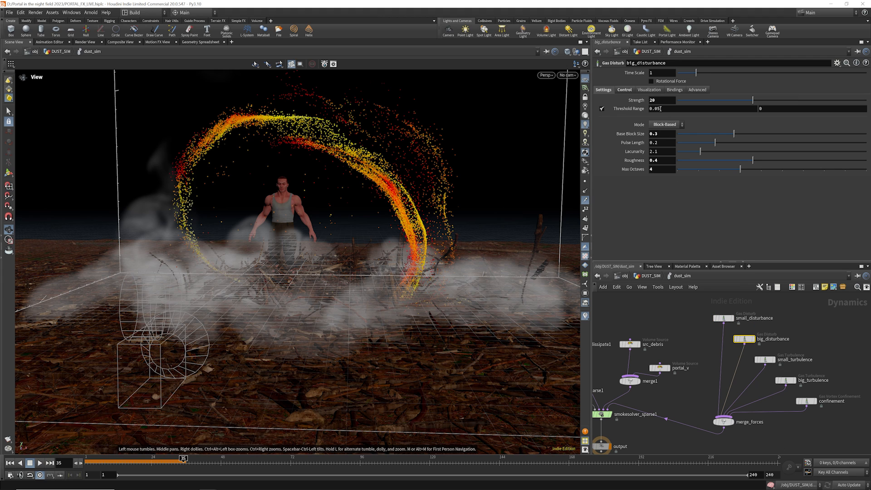
Check the control options of big_disturbance and examine the turbulence settings, control field range and force visualization of small_turbulence
left_click(628, 90)
left_click(642, 90)
left_click(765, 359)
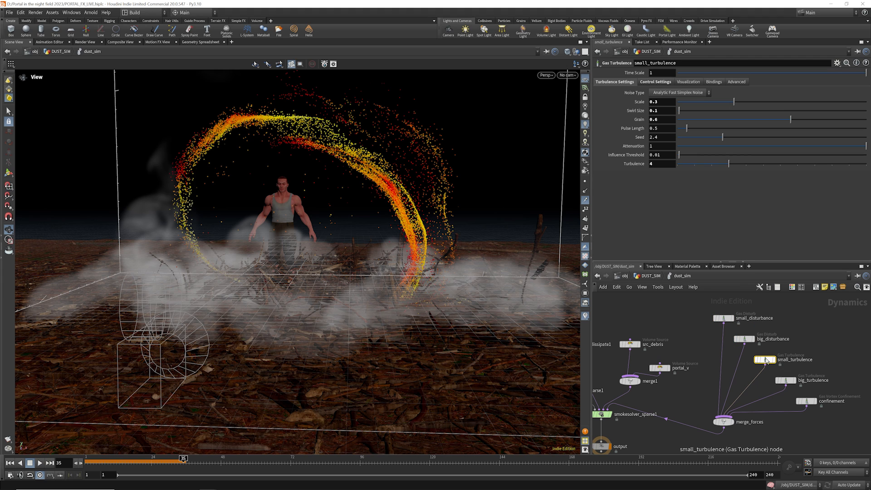
mouse_move(765, 359)
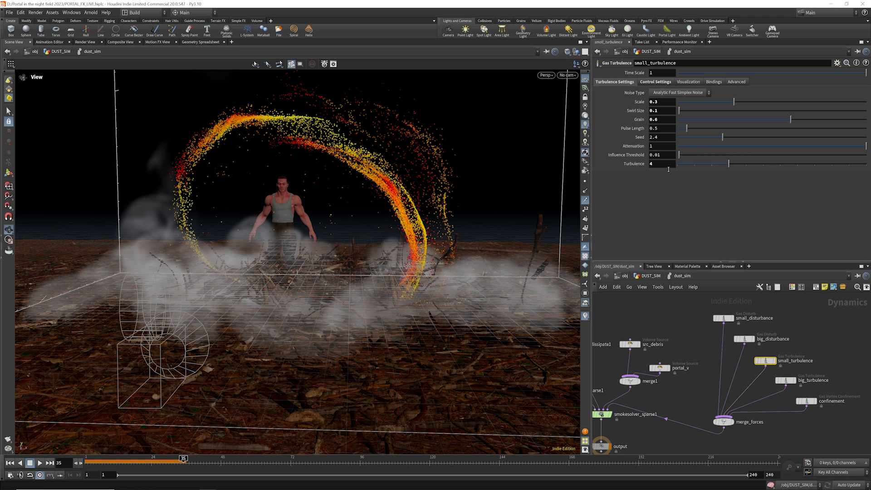
left_click(655, 82)
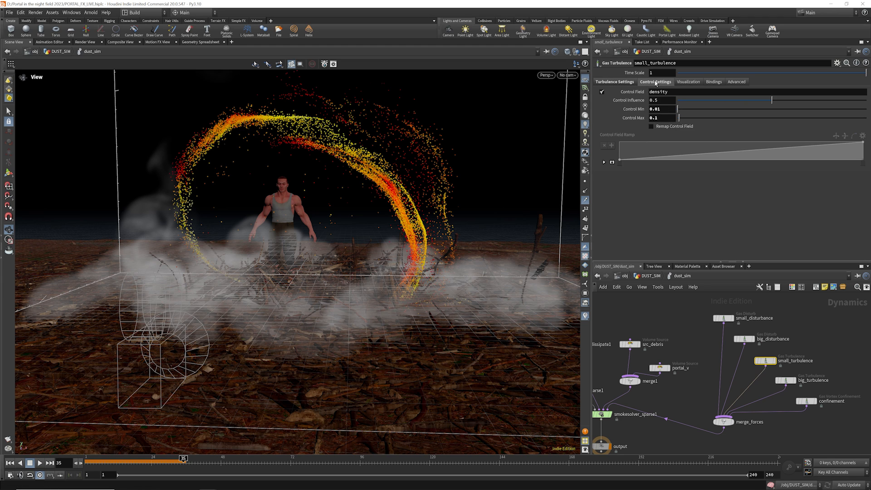
left_click(695, 83)
left_click(651, 91)
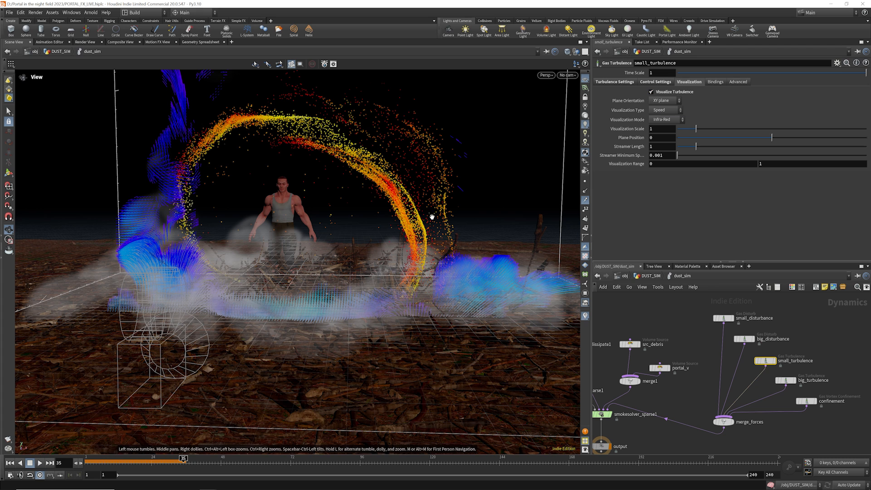
scroll(222, 286, "down", 5)
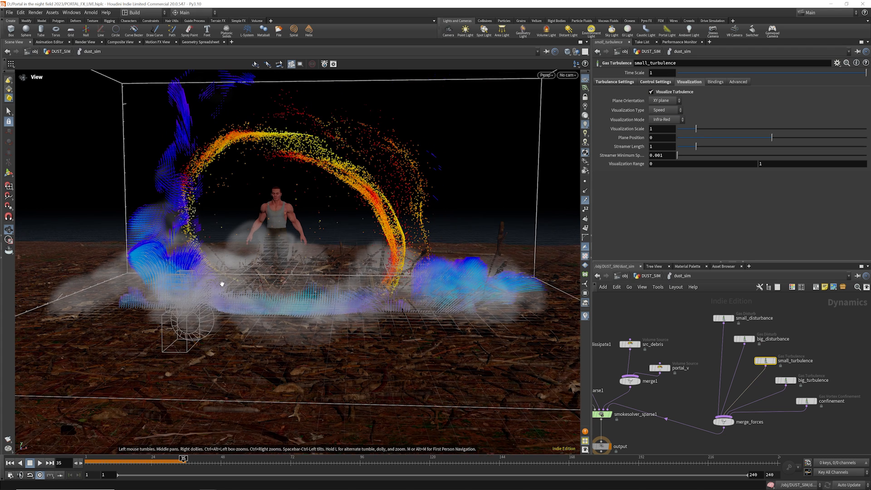
left_click(652, 92)
left_click(653, 82)
left_click(621, 84)
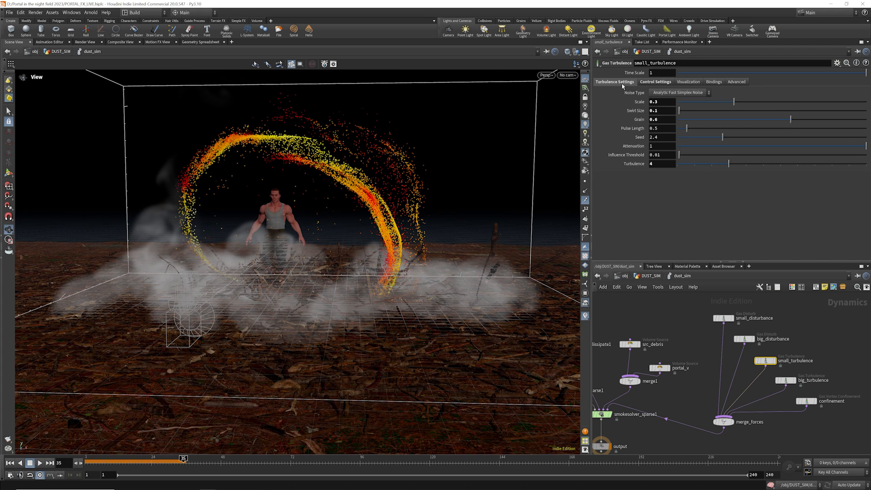
left_click(660, 83)
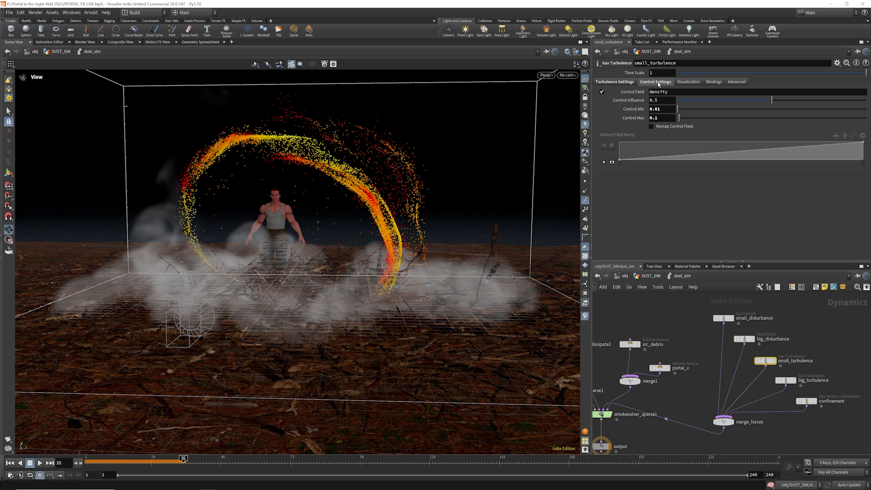
left_click(624, 84)
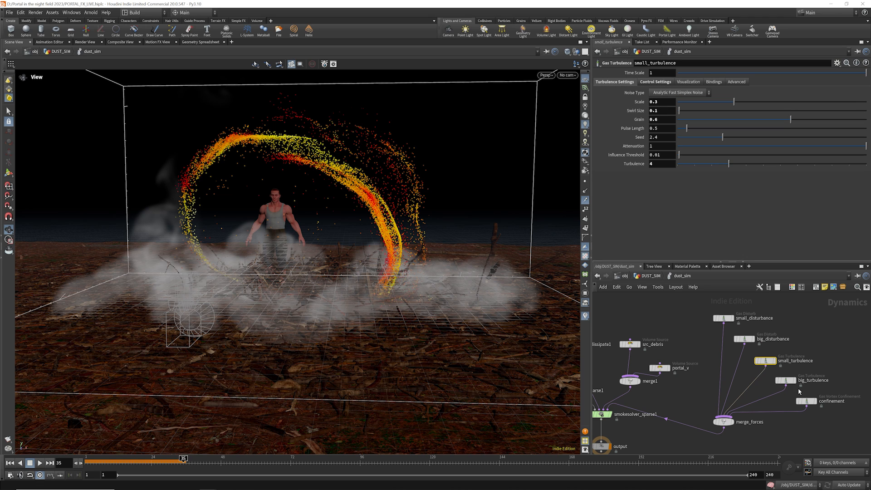
Examine the control field range and turbulence settings of big_turbulence, previewing its force visualization
left_click(787, 381)
left_click(654, 84)
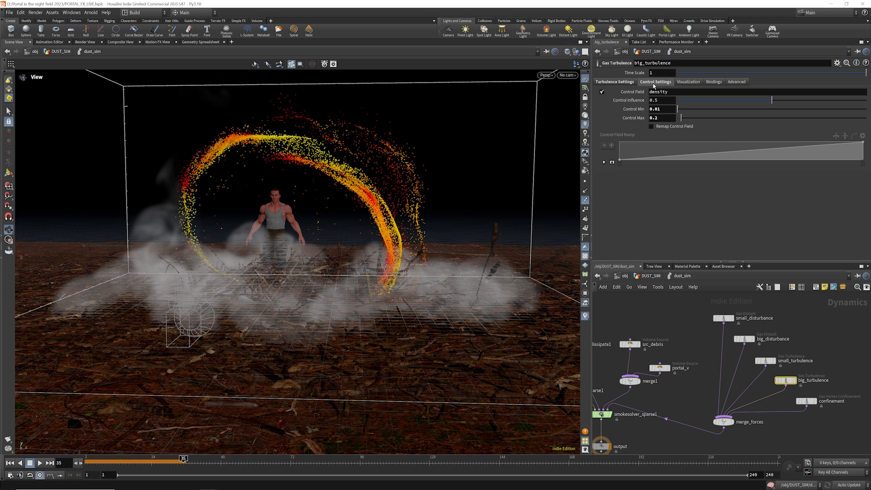
left_click(688, 82)
left_click(651, 91)
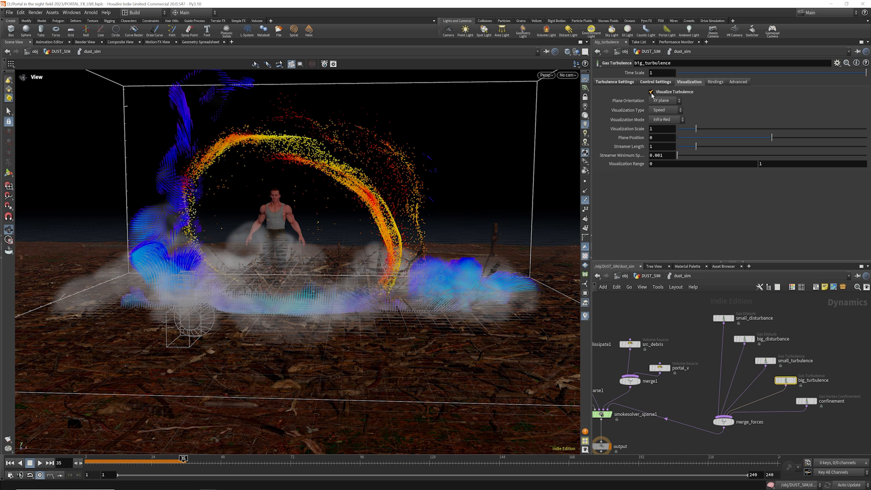
left_click(651, 91)
left_click(656, 82)
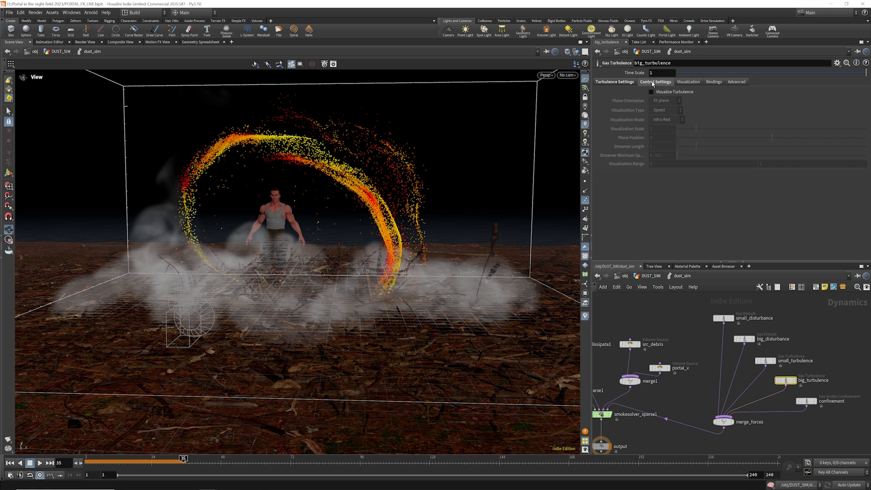
left_click(624, 83)
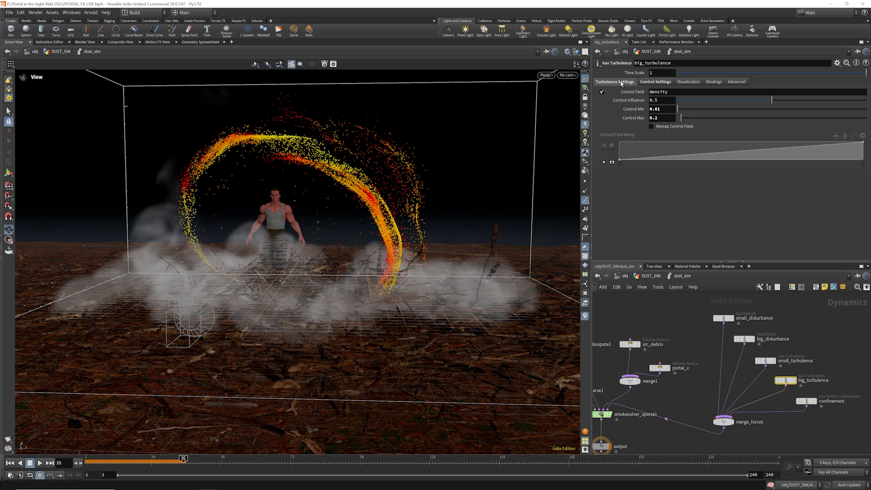
Inspect the confinement node's scale, control field and bindings, previewing its force visualization around the portal
left_click(807, 402)
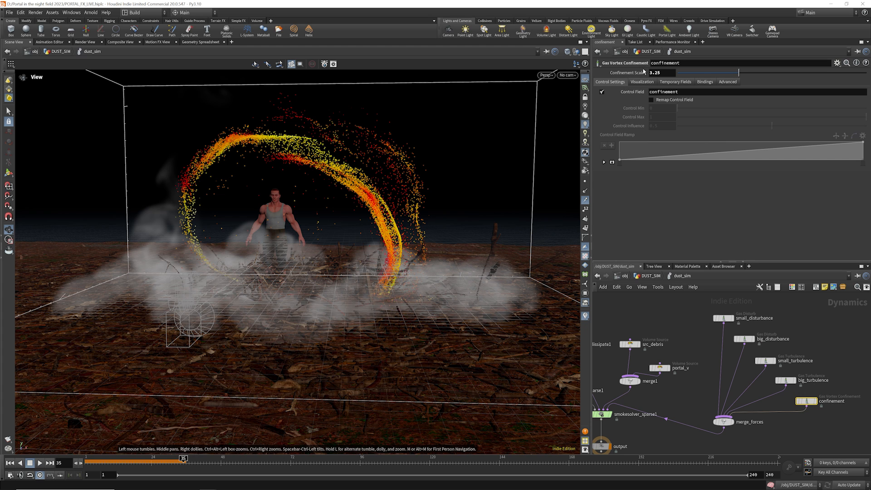
left_click(647, 82)
left_click(651, 92)
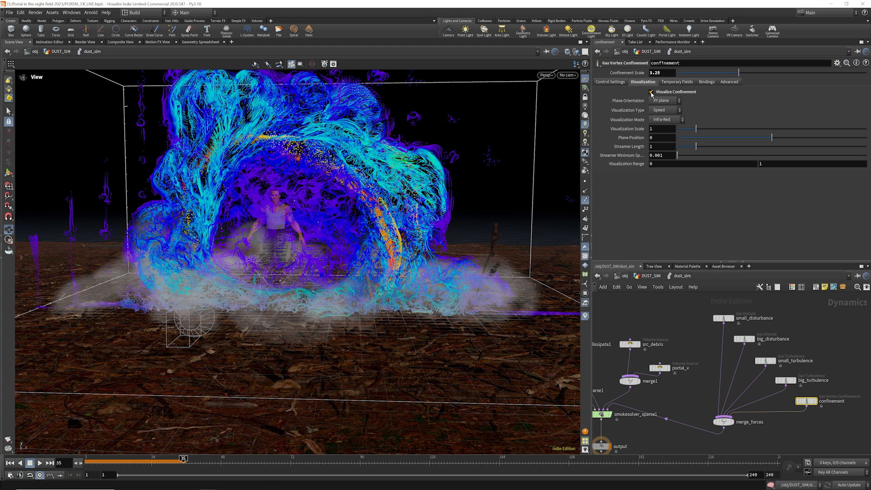
left_click_drag(320, 156, 354, 157)
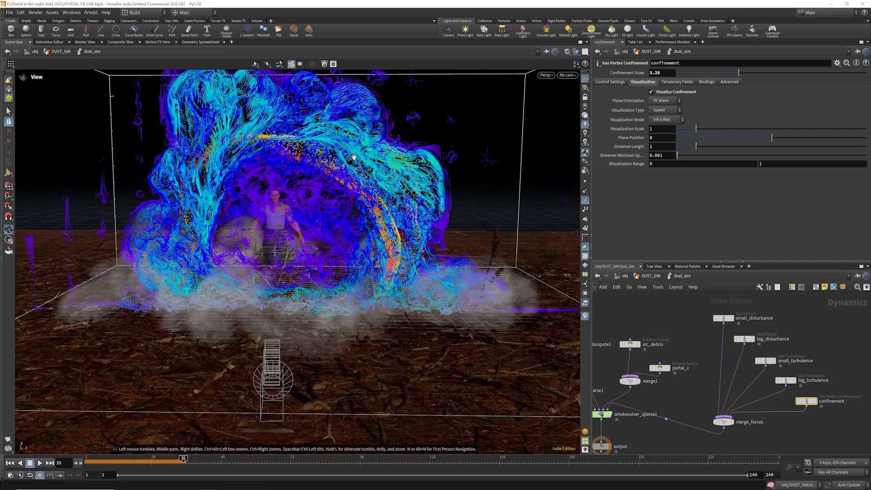
left_click(673, 85)
left_click(708, 84)
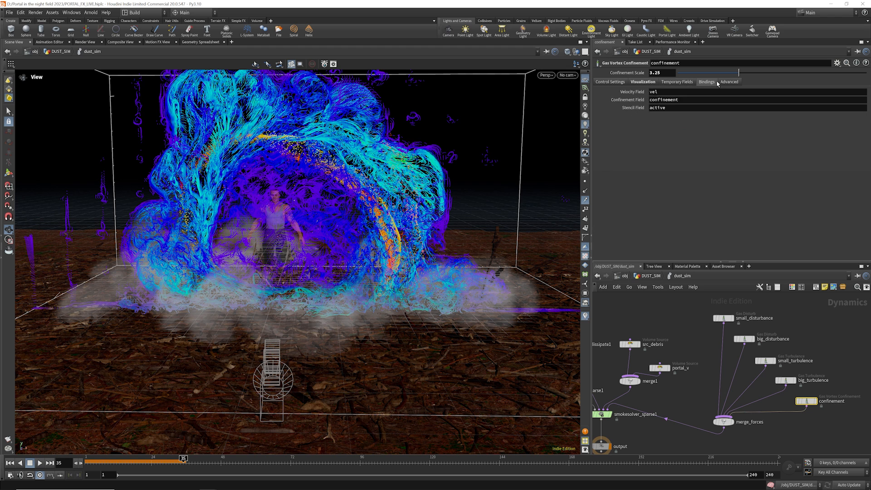
left_click(727, 83)
left_click(639, 82)
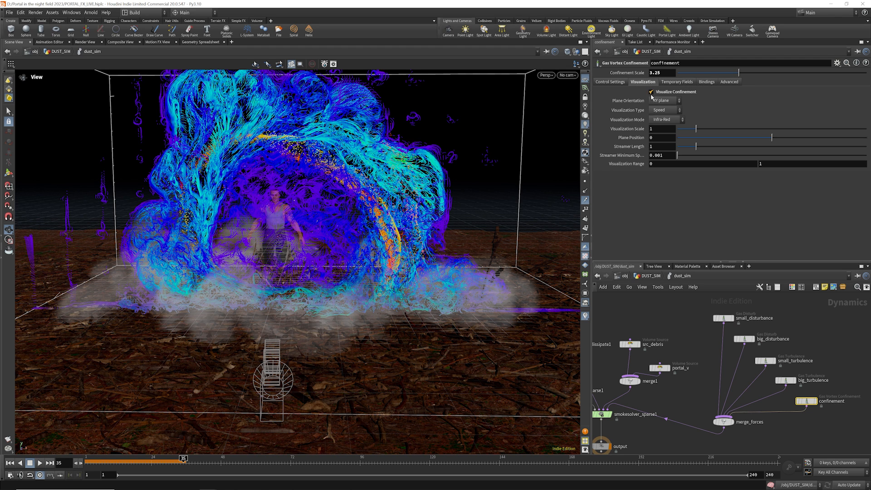
left_click(651, 92)
Add a DOP Import Fields node below dust_sim in the DUST_SIM network
scroll(766, 335, "down", 4)
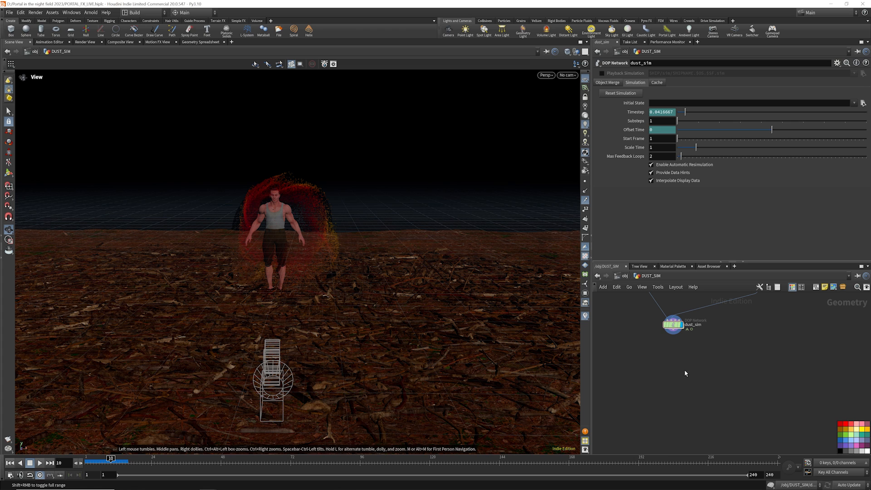
key("Tab")
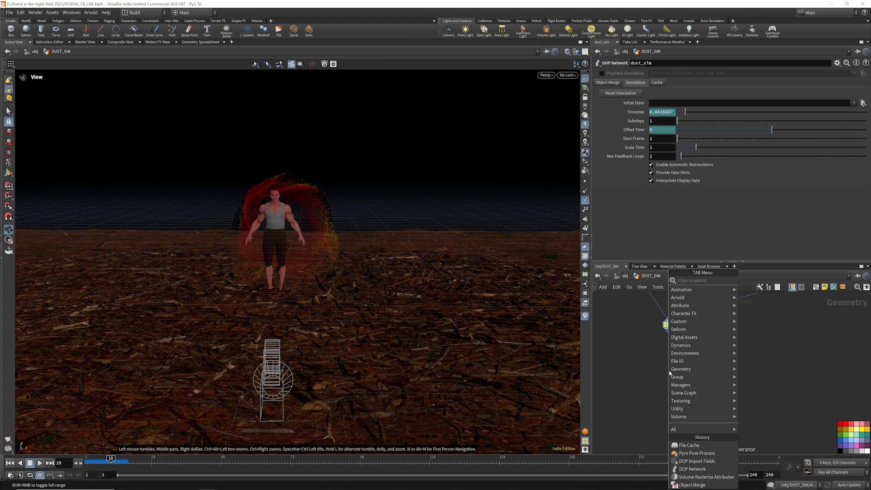
type("dop")
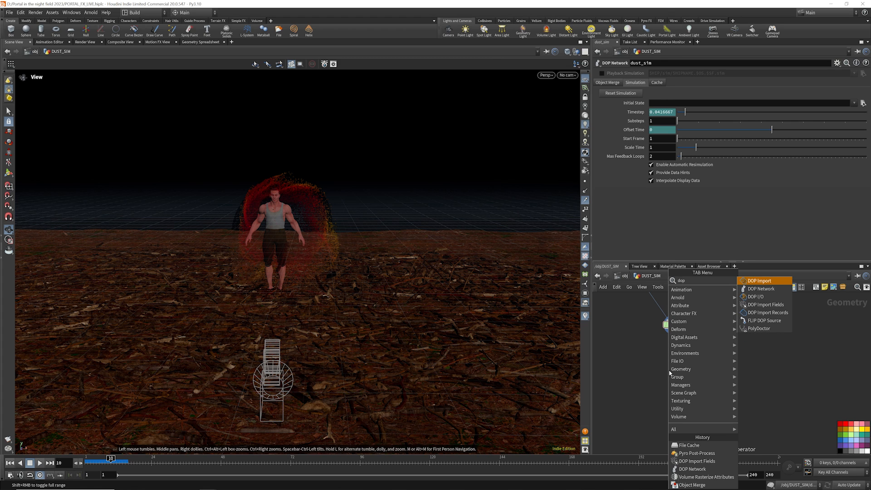
type(" im")
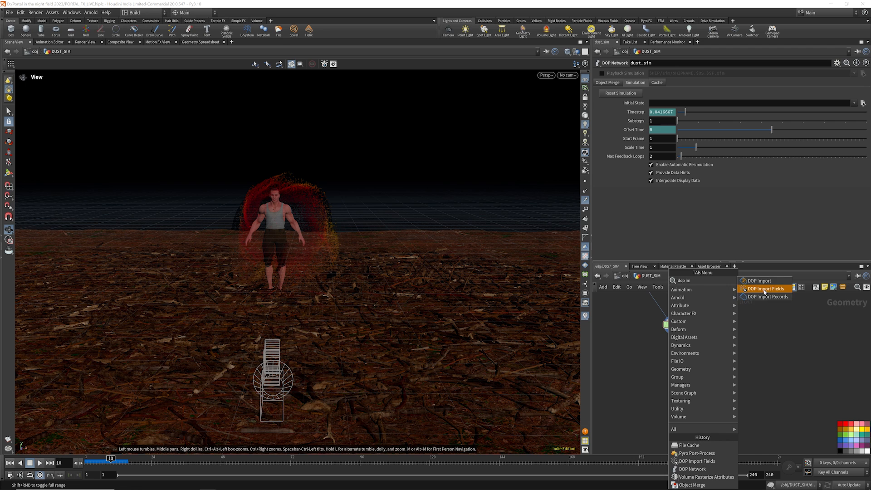
left_click(764, 289)
left_click(670, 364)
double_click(670, 363)
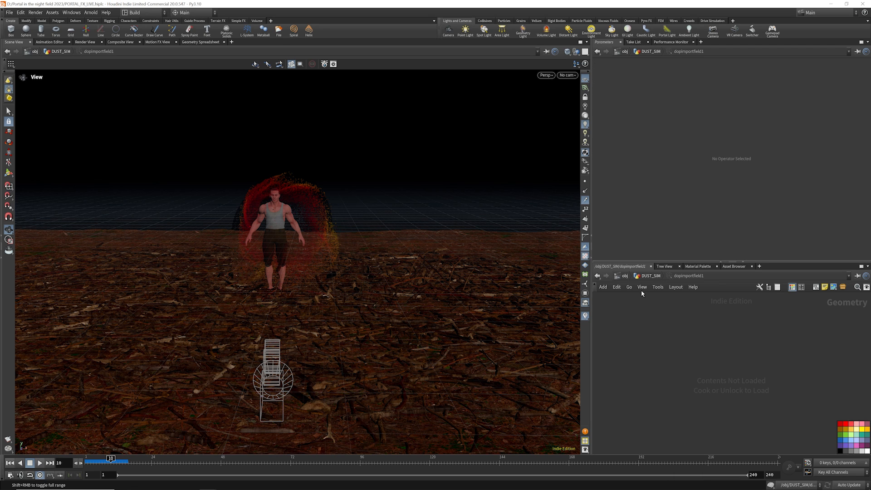
left_click(648, 276)
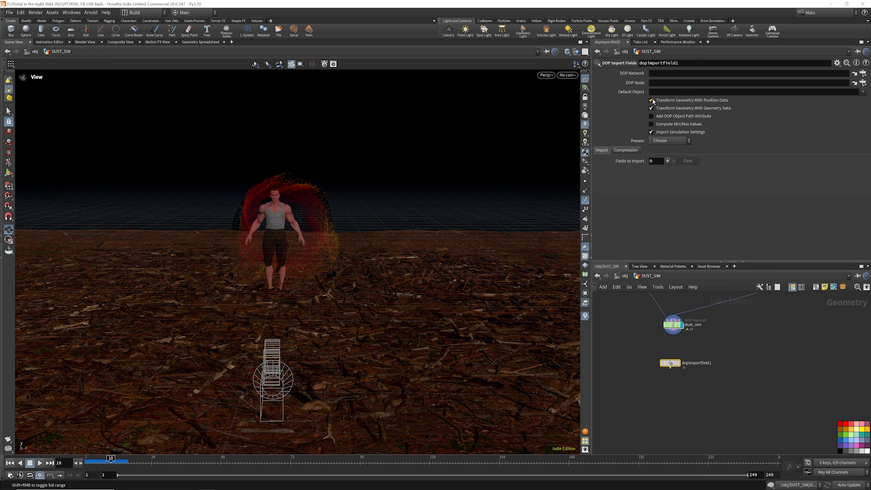
Load a fields preset in dopimportfield1 and remove the rest, temperature and Cd fields, keeping only density and vel
left_click(667, 141)
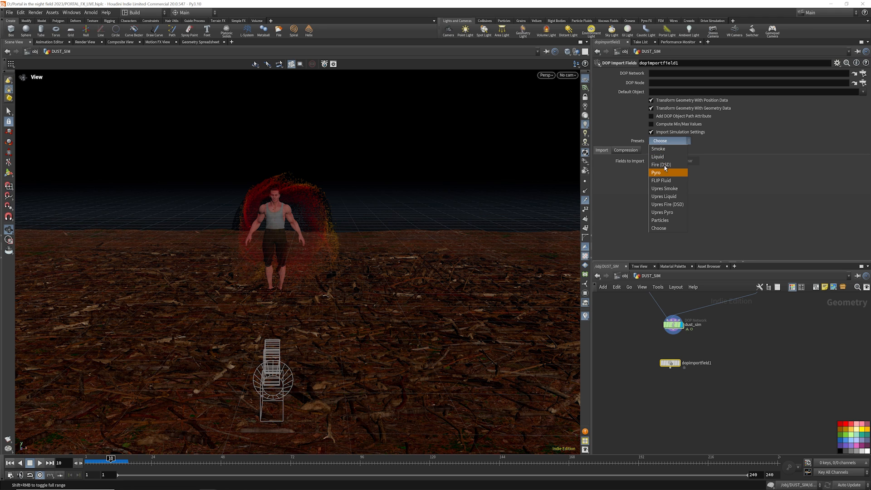
left_click(665, 171)
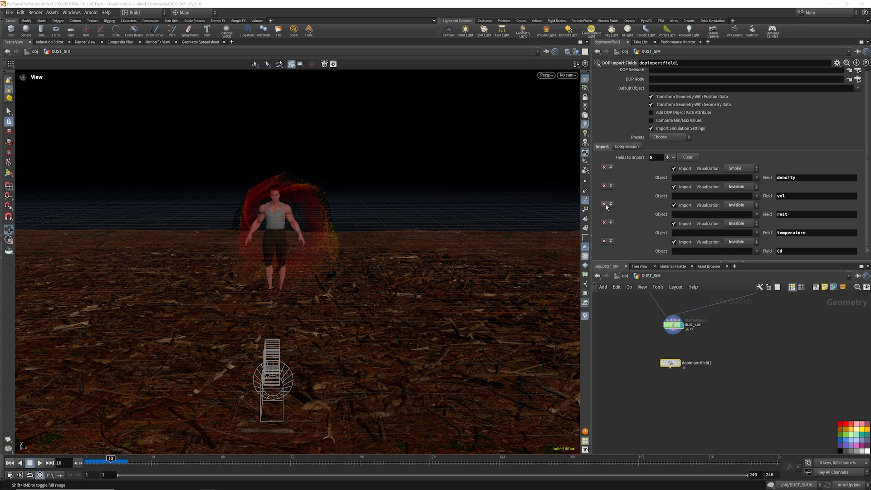
left_click(604, 204)
left_click(604, 207)
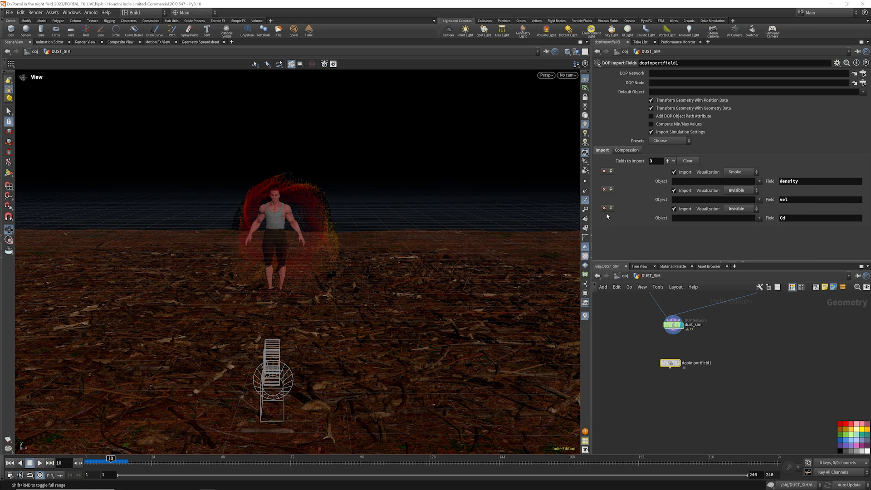
left_click(604, 208)
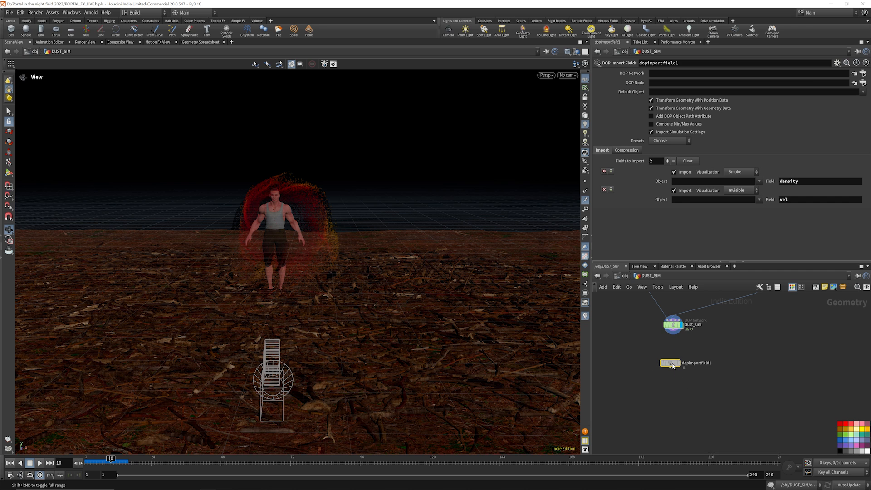
Point dopimportfield1 to DOP Network ../dust_sim and DOP Node /obj/DUST_SIM/dust_sim/smokeobject_sparse1
left_click_drag(669, 363, 671, 365)
left_click_drag(664, 86, 655, 73)
double_click(679, 323)
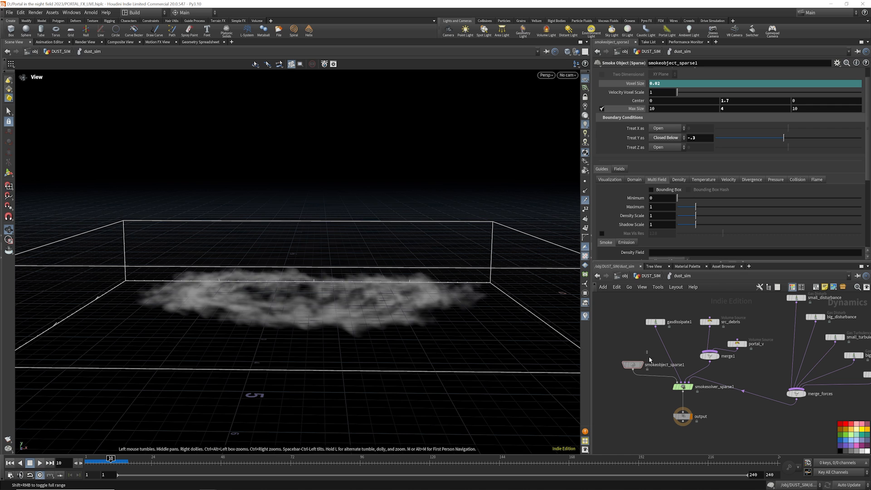
left_click(633, 364)
key("alt+c")
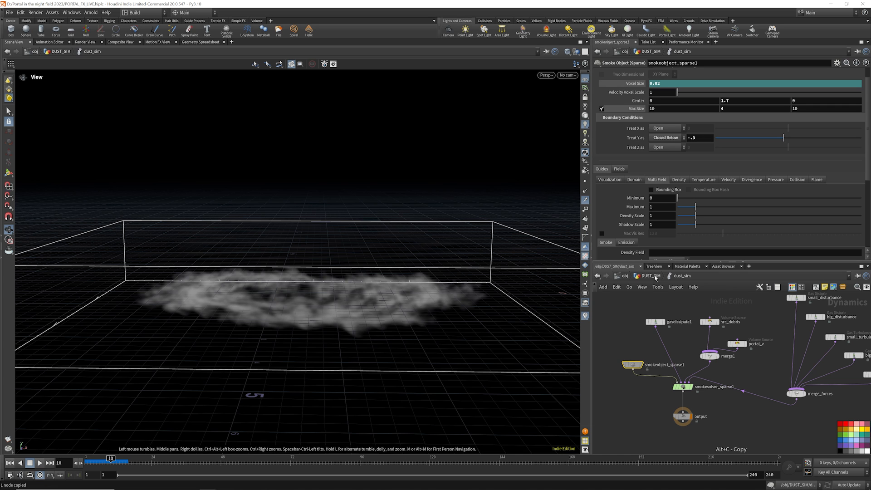
left_click(653, 276)
left_click(672, 367)
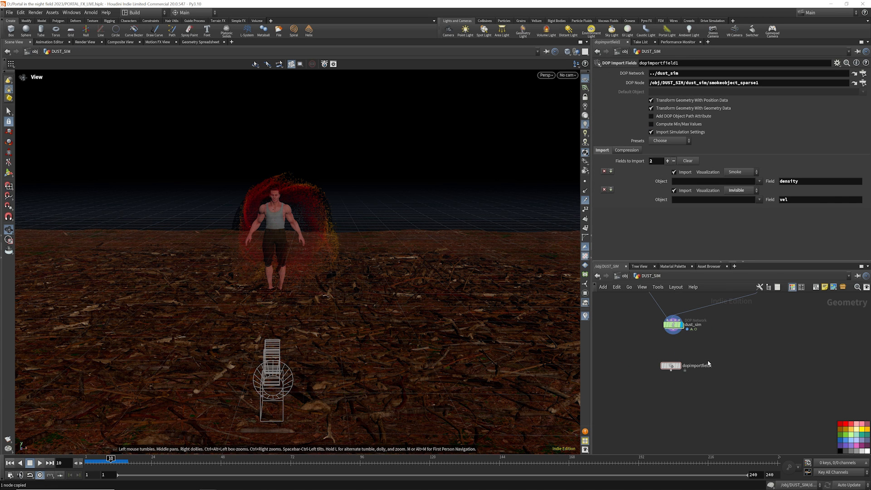
Add a Pyro Post-Process node below dopimportfield1 and wire it to that node's output
key("Tab")
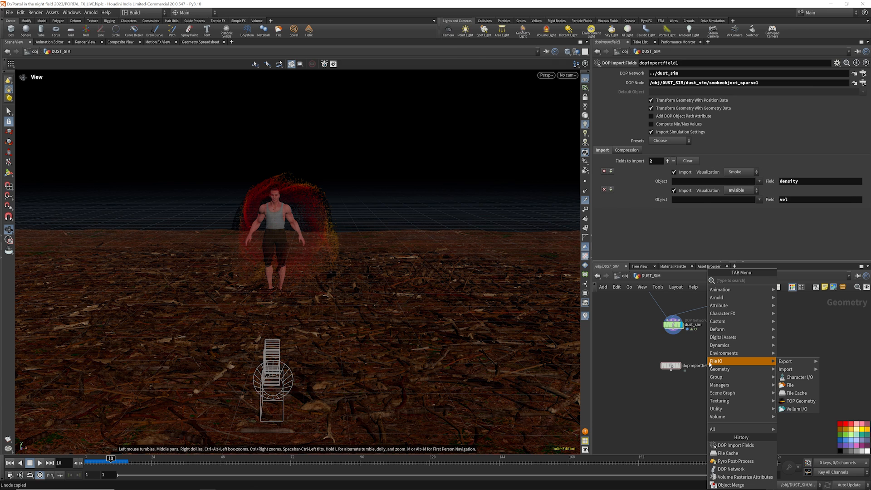
type("post p")
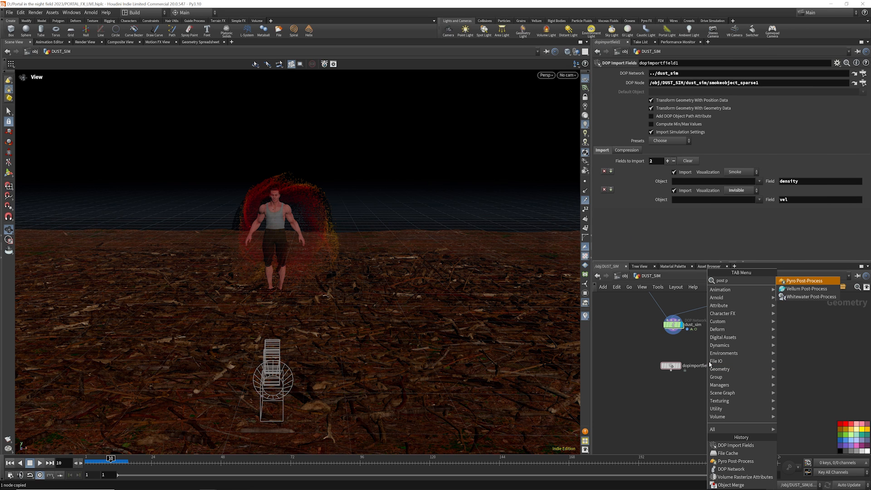
left_click(814, 282)
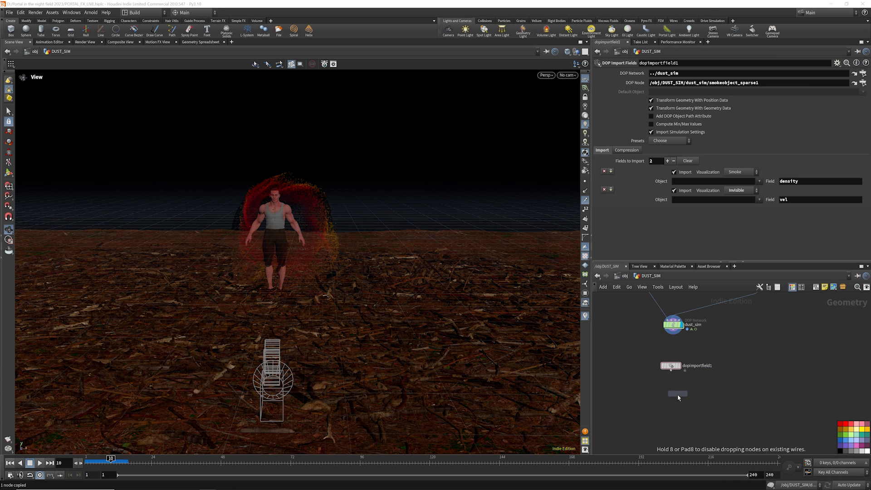
left_click(675, 398)
left_click_drag(676, 399, 672, 399)
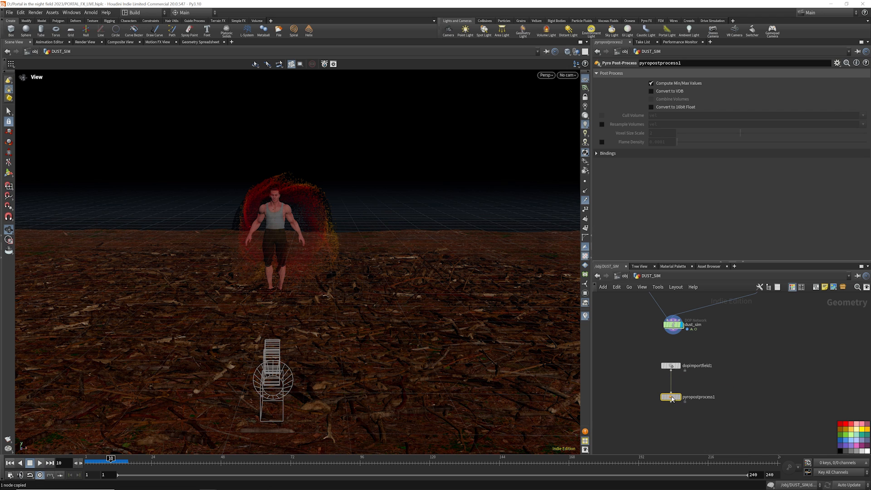
Enable Convert to VDB and Combine Volumes on pyropostprocess1 and make it the displayed node
left_click(651, 91)
left_click(651, 100)
left_click(679, 398)
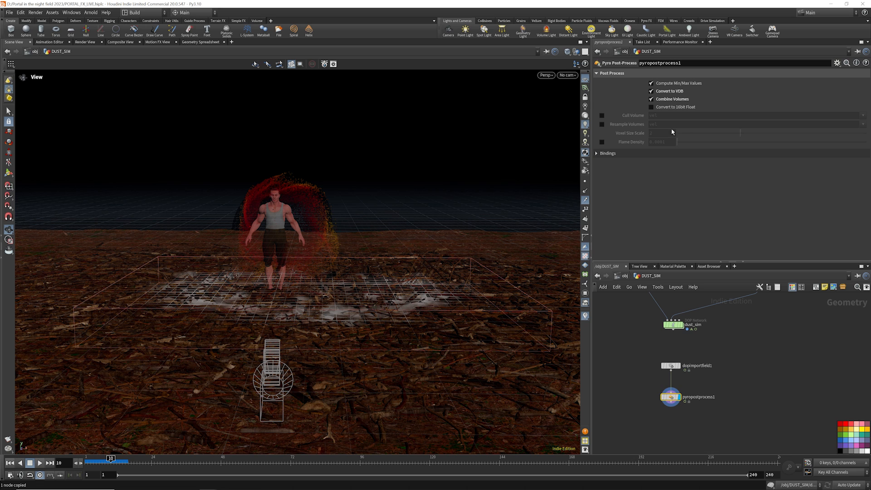
Compare pyropostprocess1's volume info with Convert to VDB turned off and on again
left_click(650, 91)
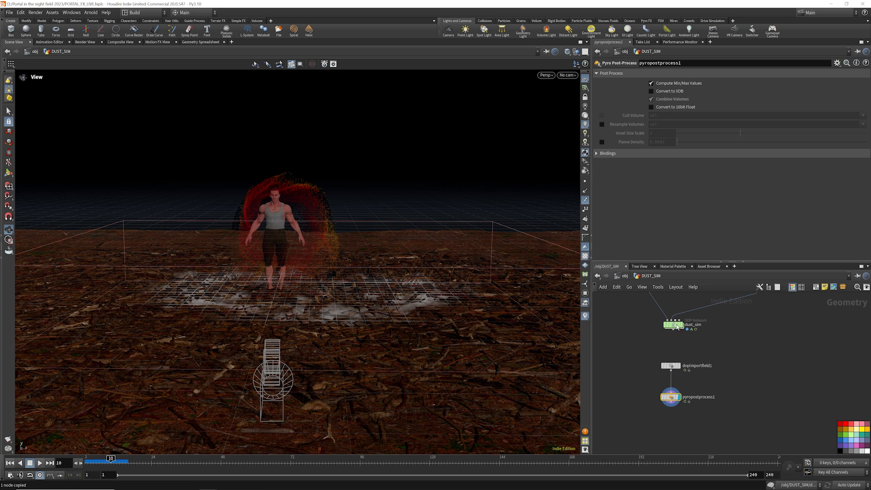
left_click(657, 398)
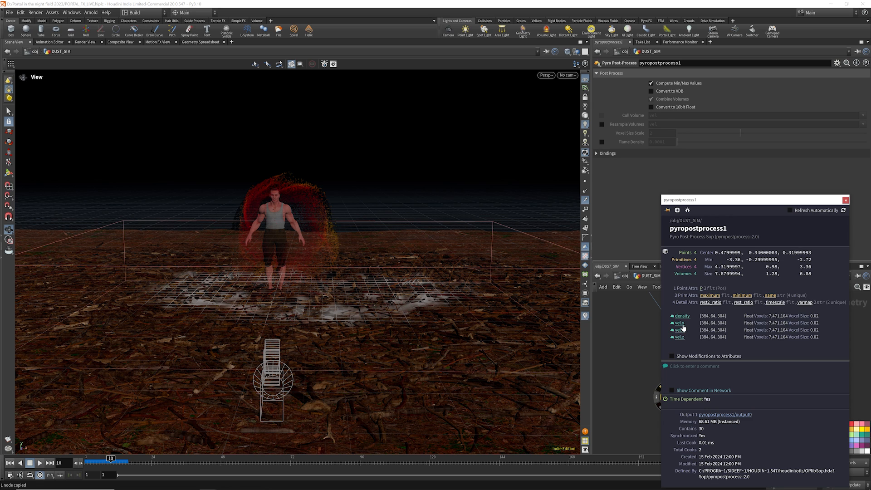
left_click(651, 92)
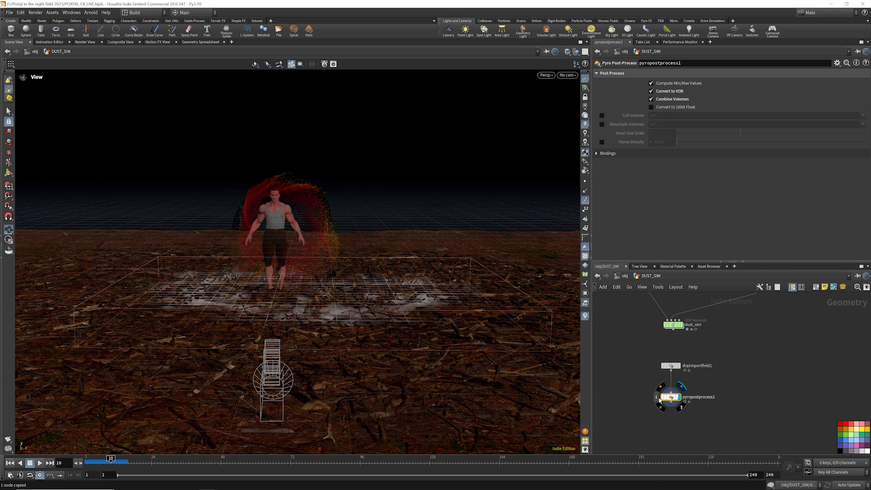
left_click(656, 397)
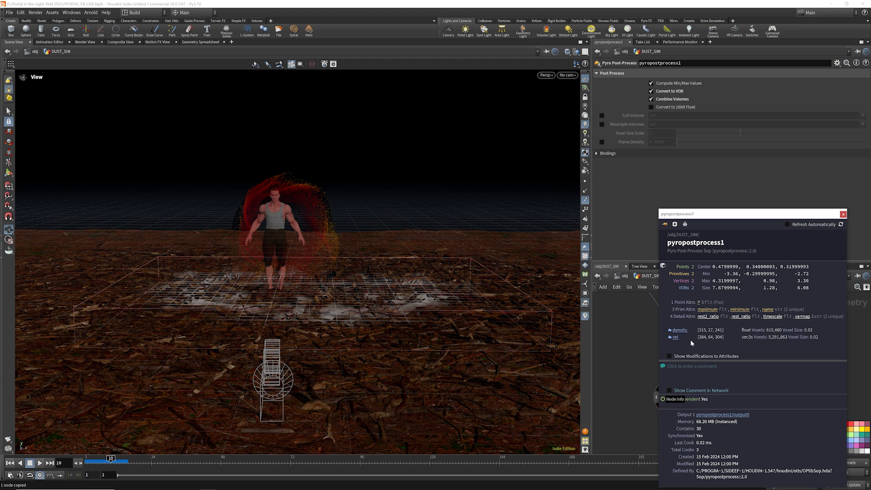
Enable Convert to 16bit Float and Resample Volumes for vel on pyropostprocess1, and check the node's info
left_click(651, 107)
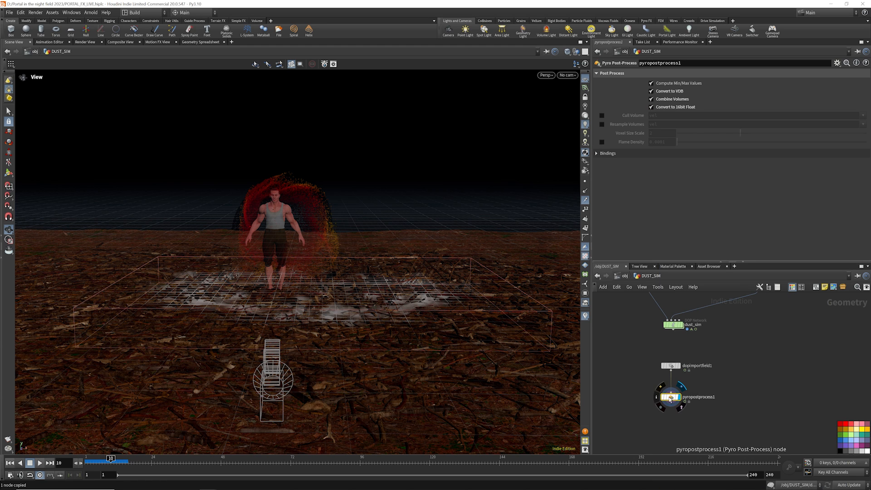
left_click(659, 395)
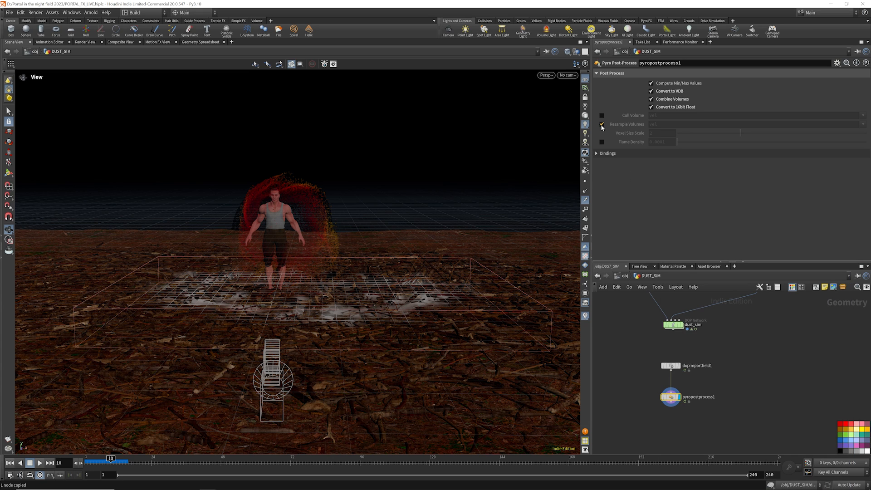
left_click(602, 124)
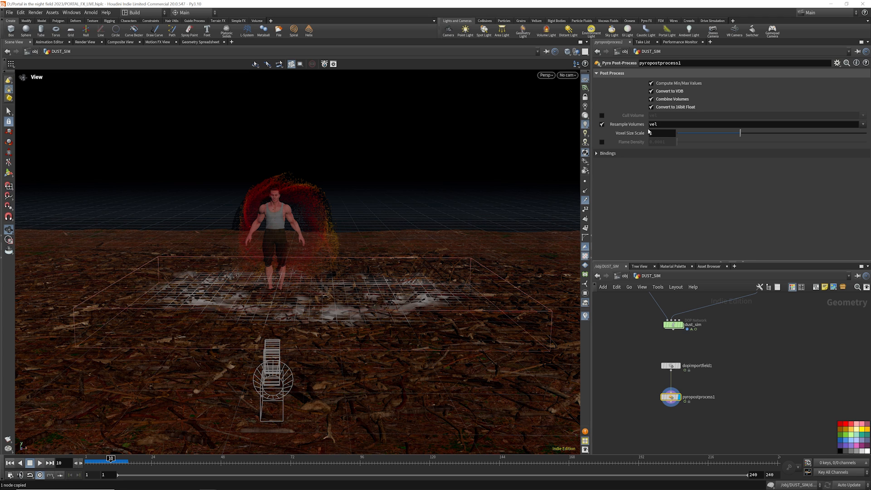
mouse_move(669, 398)
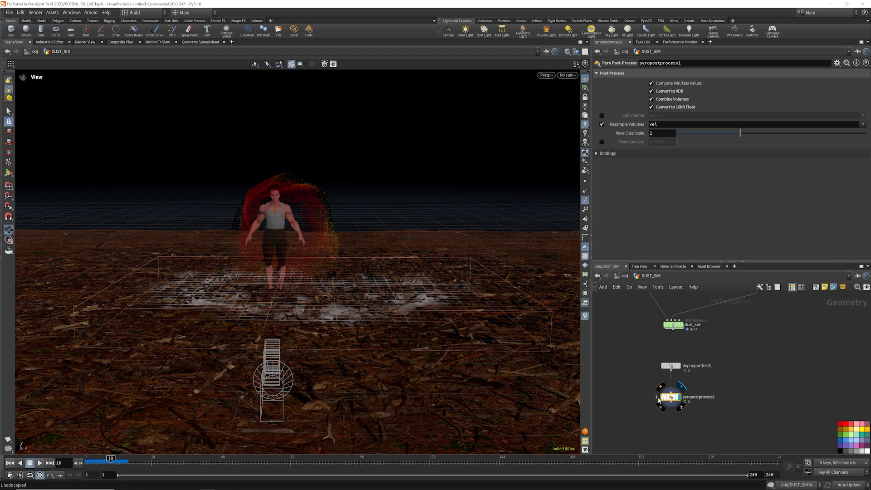
left_click(657, 397)
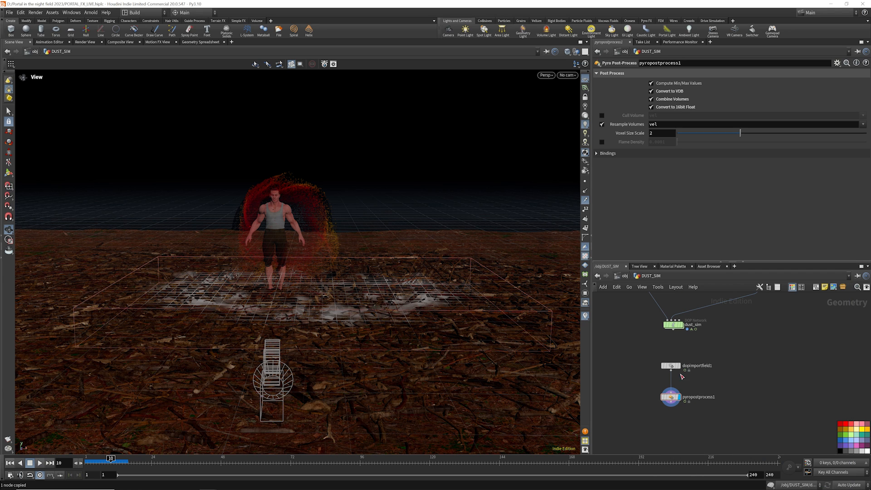
Review the Voxel Size of smokeobject_sparse1 inside dust_sim and return to the DUST_SIM network
scroll(688, 367, "down", 2)
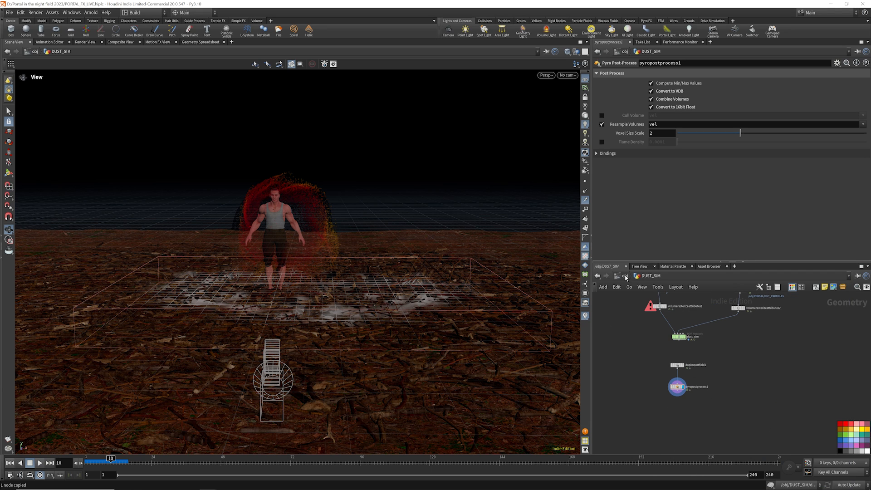
double_click(678, 336)
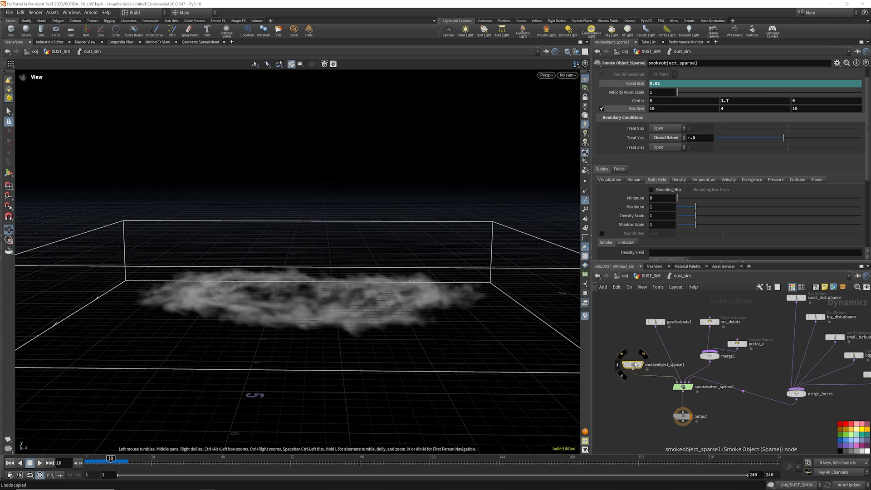
left_click(661, 83)
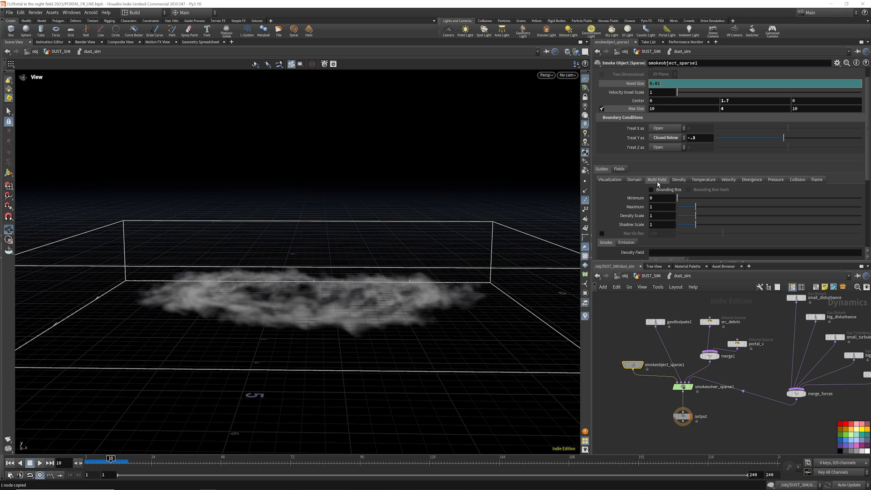
left_click(634, 300)
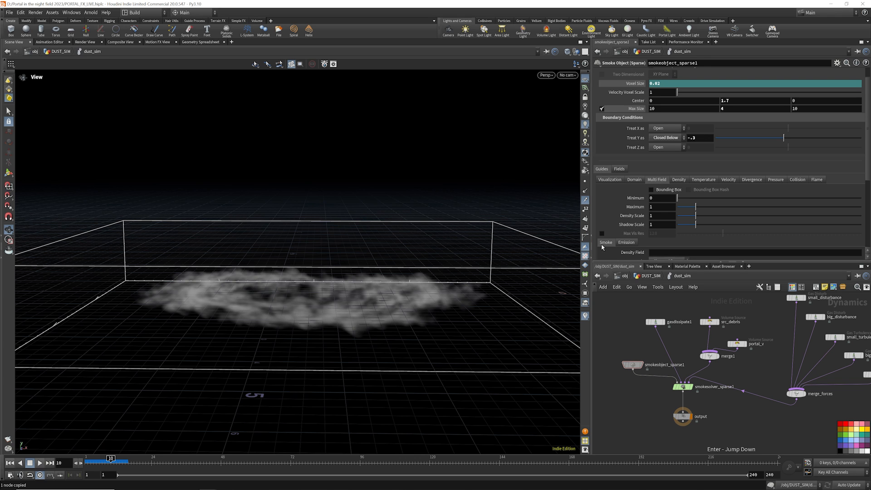
left_click(651, 275)
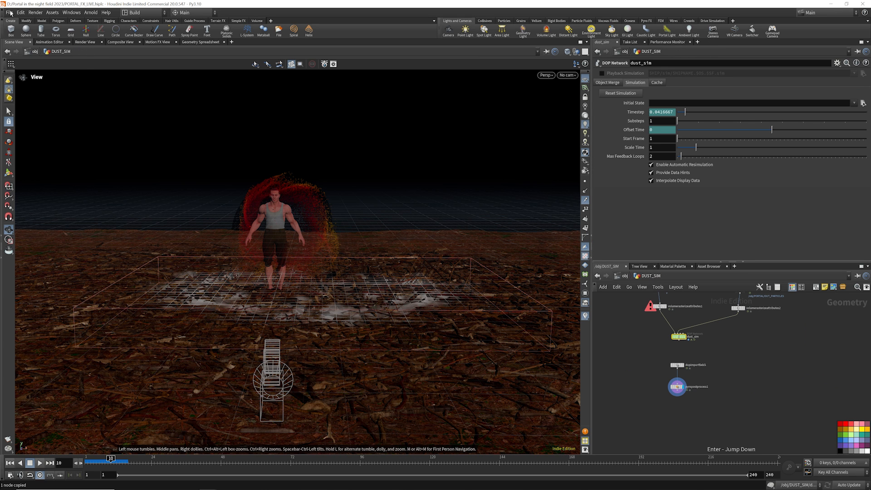
Save the scene and copy the rbd_sim_points File Cache node from DEBRIS into DUST_SIM below pyropostprocess1
left_click(9, 12)
left_click(18, 51)
left_click(624, 275)
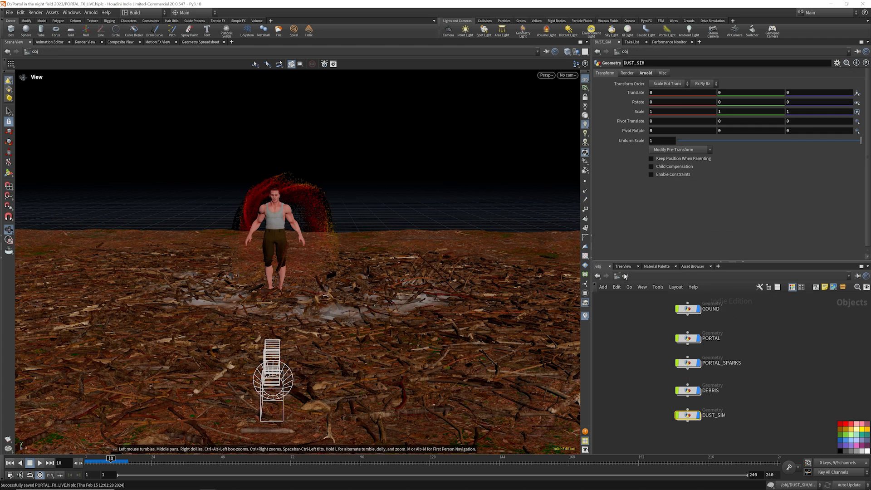
double_click(692, 391)
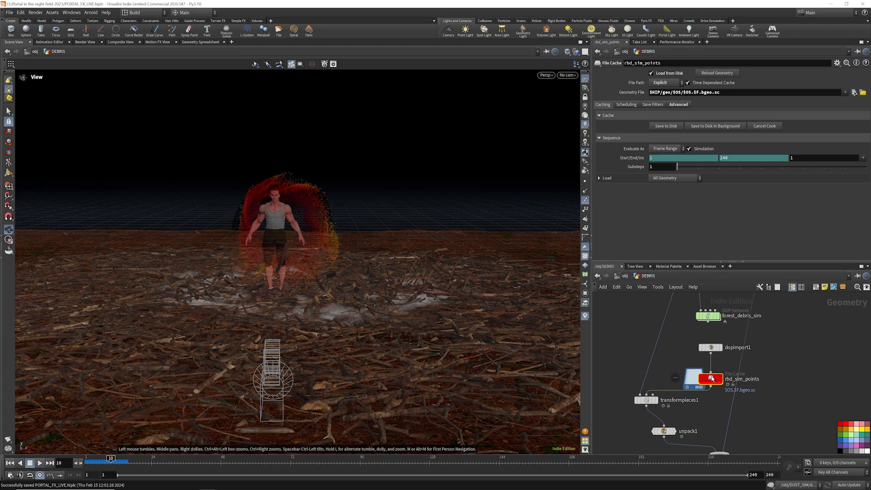
key("ctrl+c")
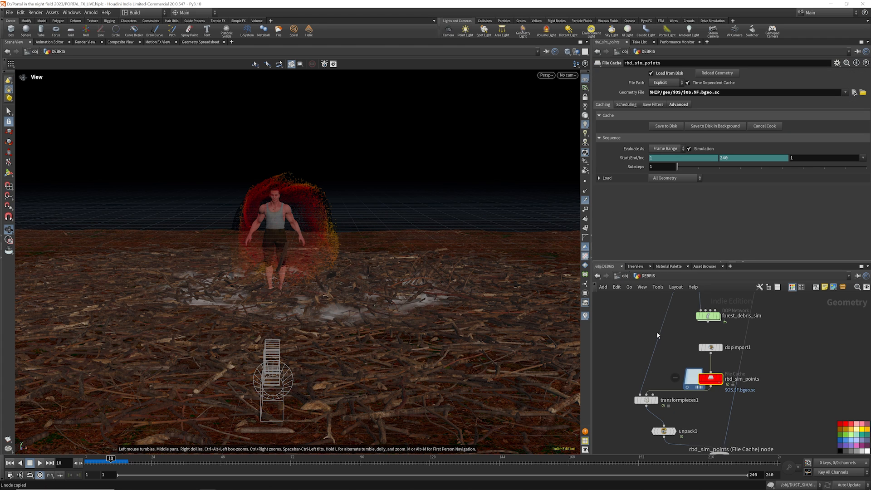
left_click(617, 277)
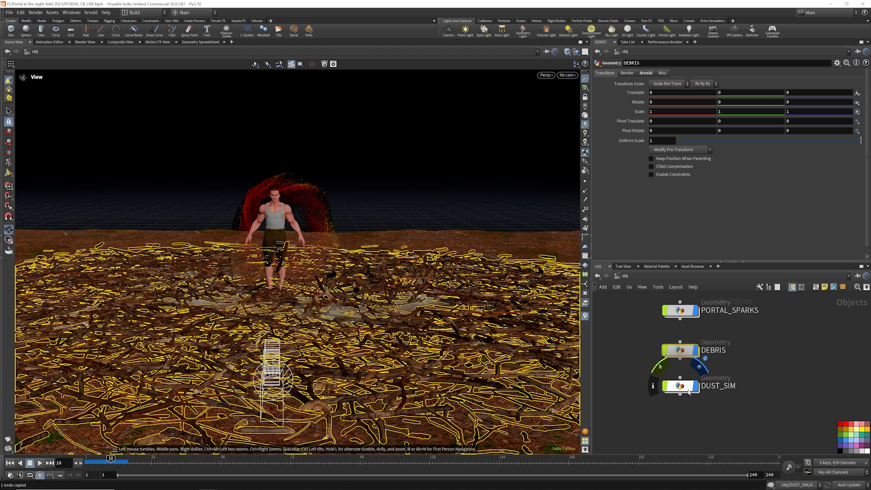
double_click(679, 386)
scroll(687, 390, "down", 3)
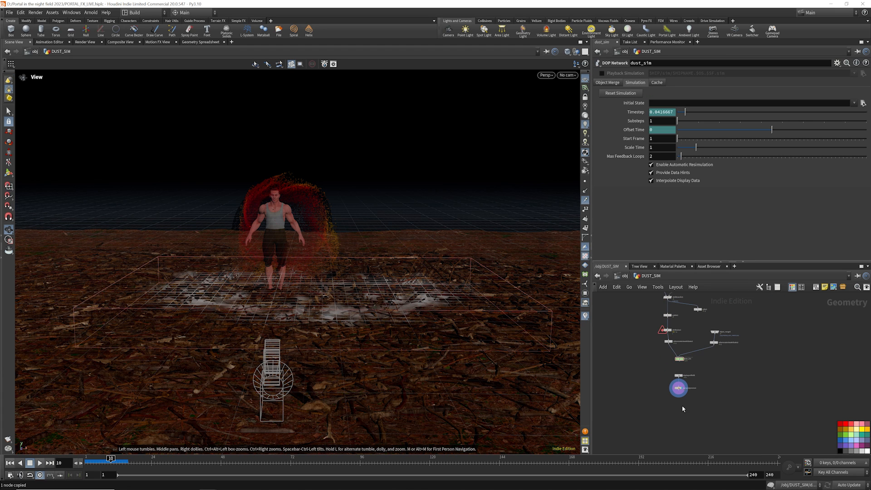
key("ctrl+v")
scroll(682, 404, "up", 3)
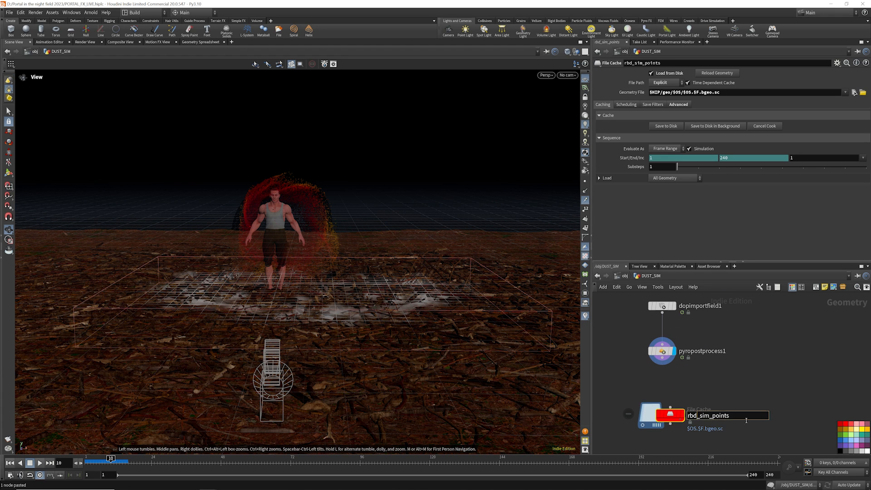
Rename the pasted File Cache node to DUST_PYRO_SIM and wire it to pyropostprocess1's output
left_click_drag(746, 420, 640, 417)
type("DUST_P")
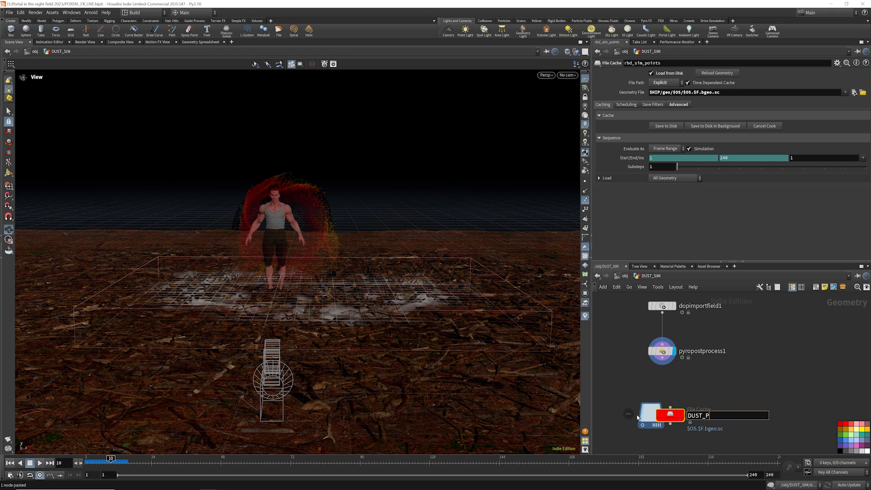
type("YRO_SIM")
key("Return")
left_click(662, 358)
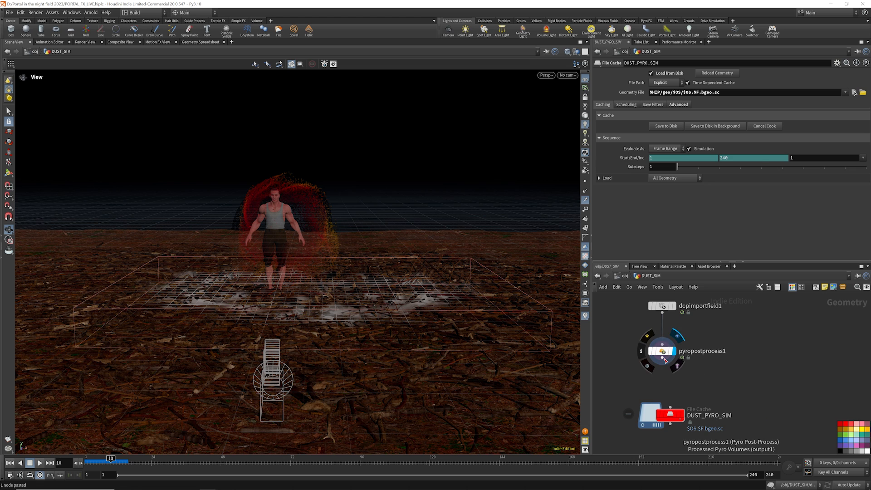
left_click(668, 403)
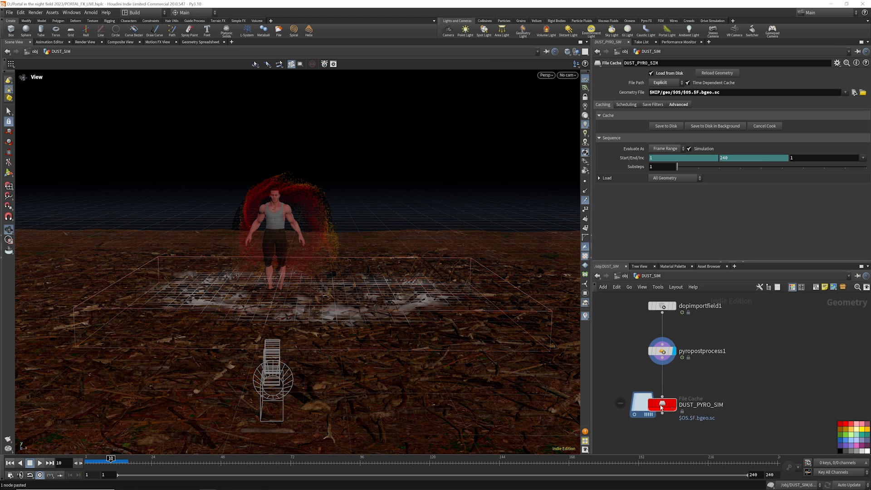
Save the scene and write the DUST_PYRO_SIM cache to disk
left_click(9, 12)
left_click(18, 51)
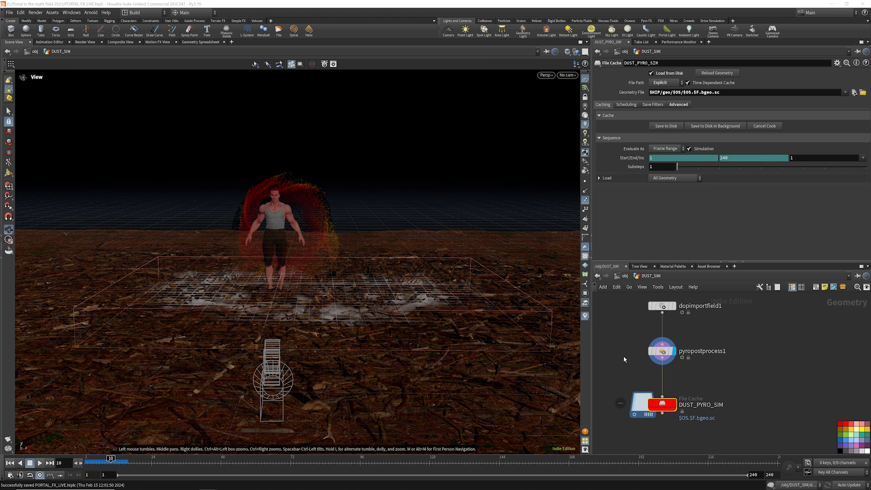
left_click(666, 126)
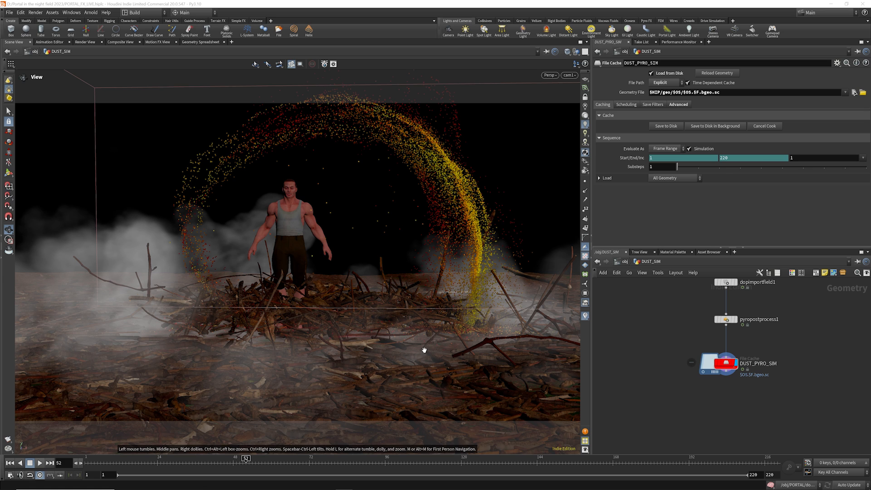
Add a Pyro Bake Volume node below DUST_PYRO_SIM, wire it to the cache's output and make it the displayed node
key("Tab")
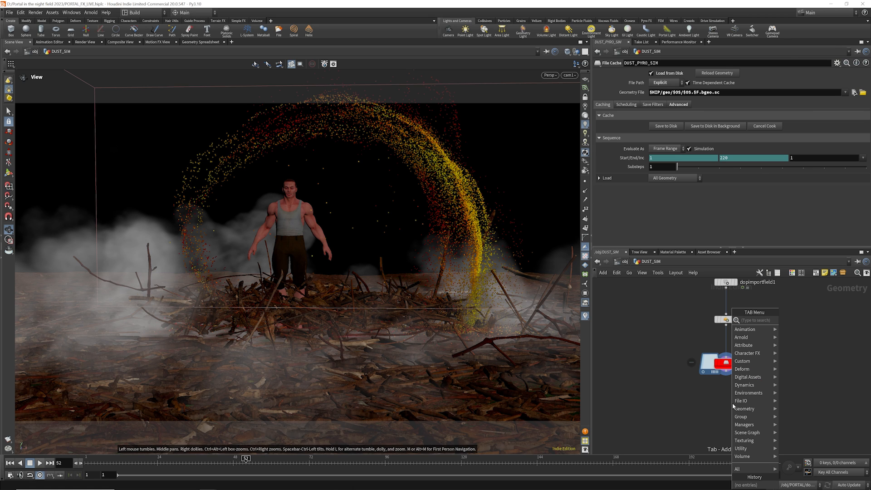
type("pyro")
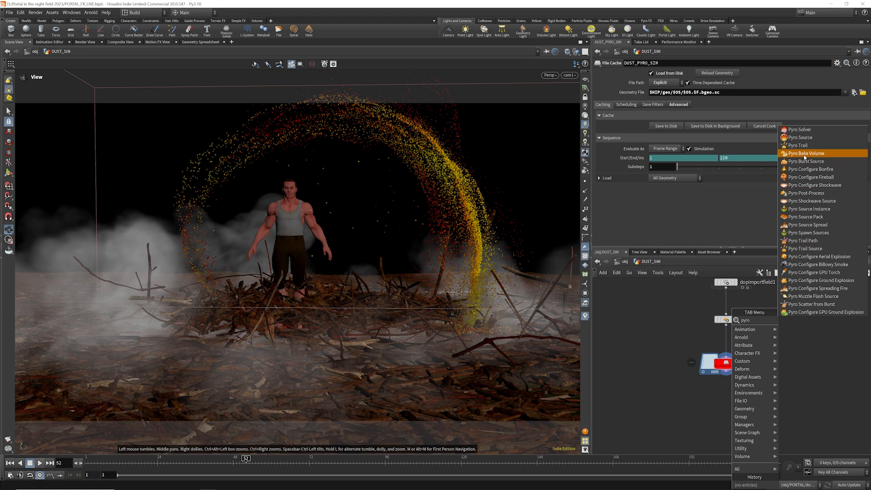
left_click(805, 153)
left_click(720, 401)
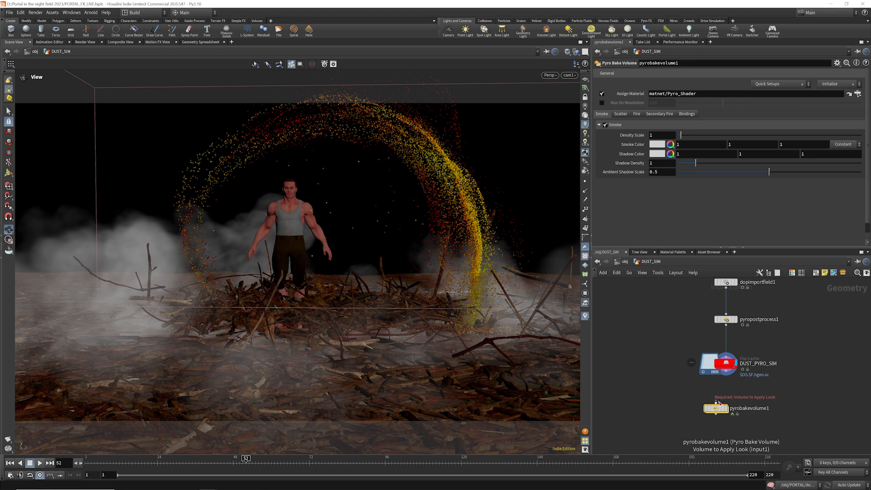
left_click_drag(716, 401, 725, 371)
left_click(726, 408)
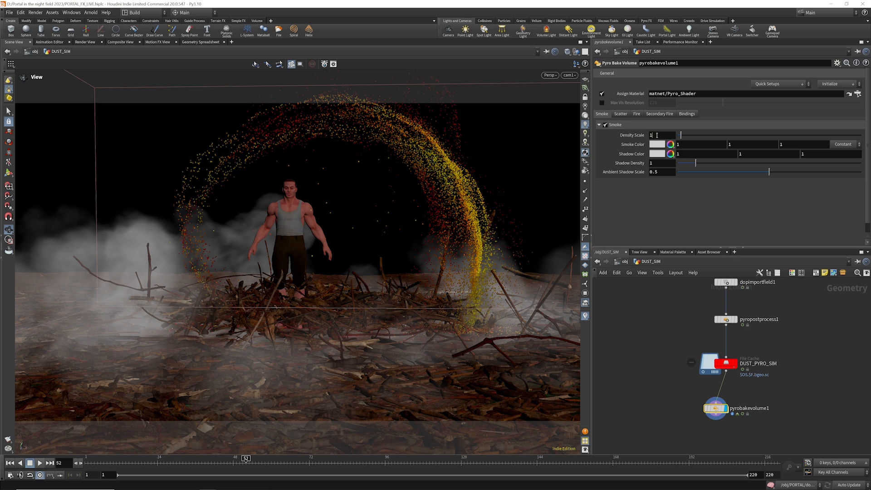
Set the smoke Density Scale of pyrobakevolume1 to 4
left_click_drag(656, 135, 638, 135)
type("4")
key("Return")
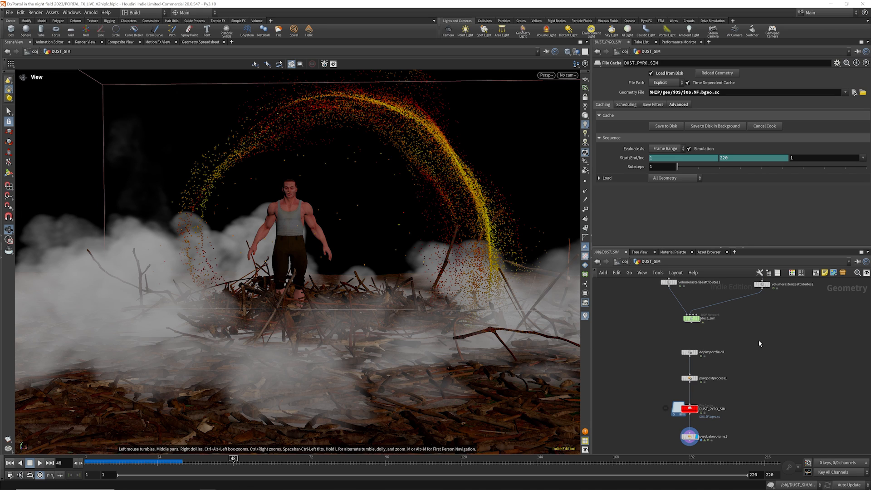
Set Min Substeps to 2 in the advanced settings of smokesolver_sparse1 inside dust_sim
left_click(693, 320)
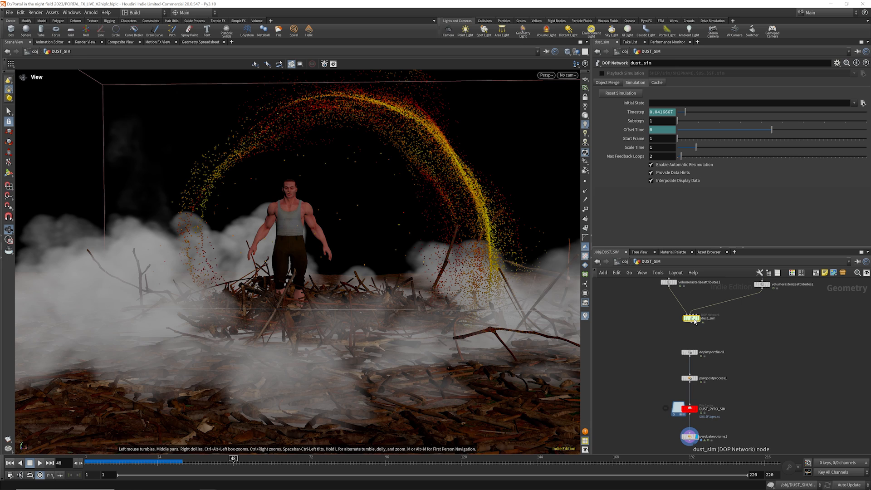
double_click(694, 321)
scroll(679, 374, "up", 3)
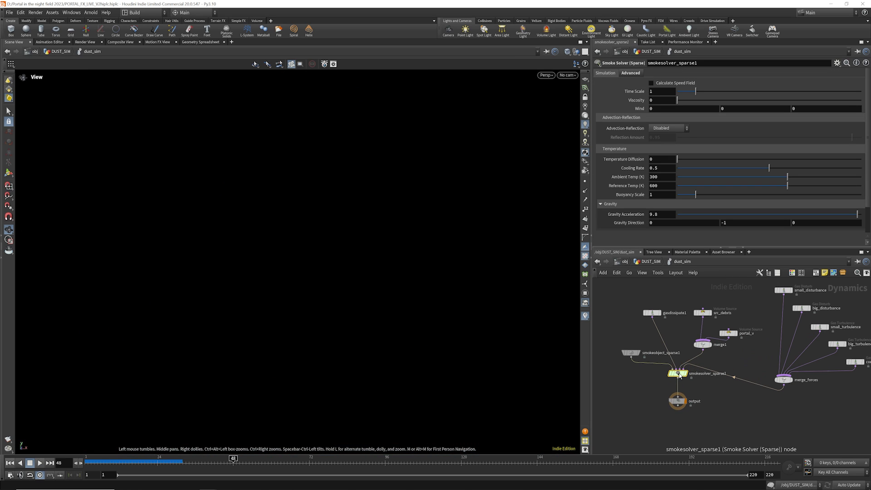
left_click(628, 74)
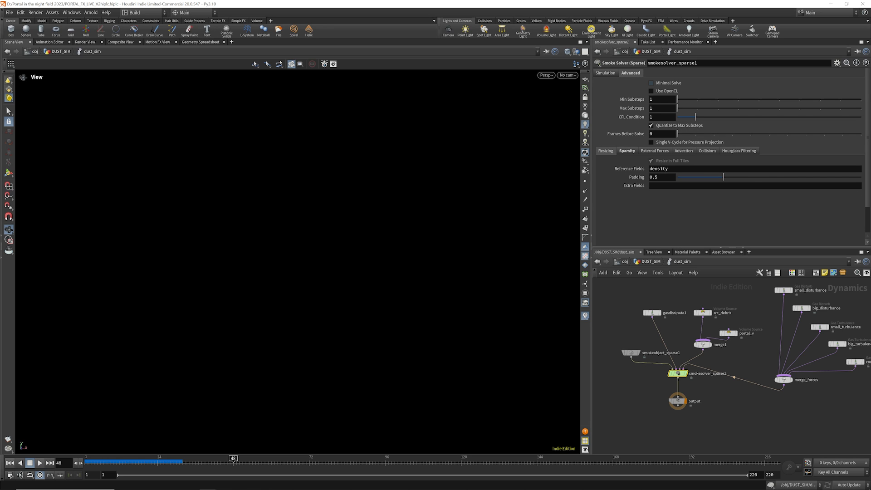
double_click(657, 100)
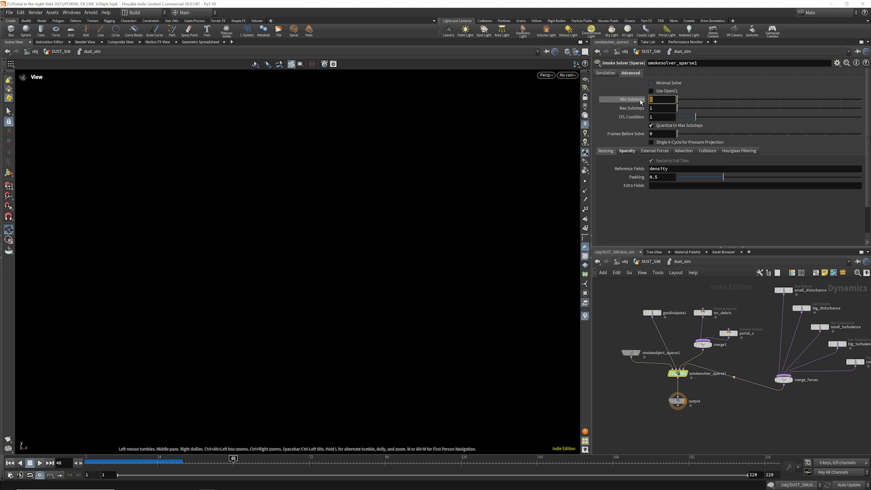
type("2")
key("Tab")
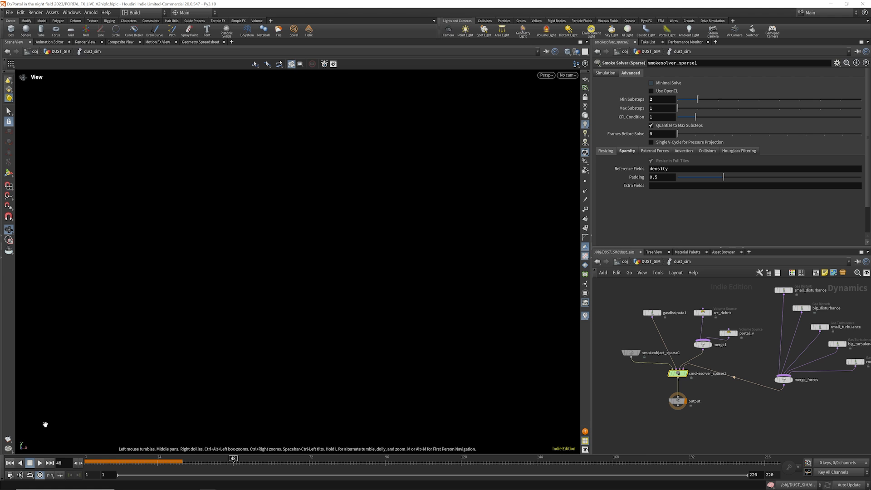
Return to frame 1 and set Max Substeps to 4 and CFL Condition to 5 on smokesolver_sparse1
left_click(10, 462)
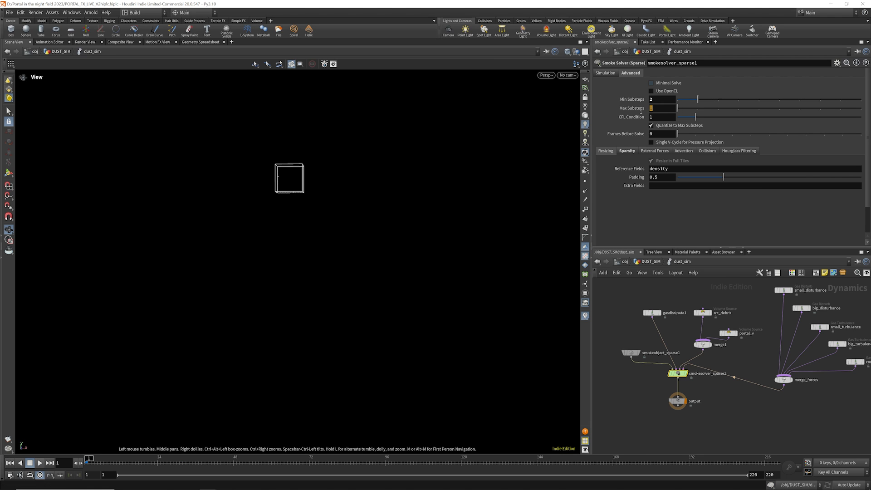
type("4")
key("Tab")
type("5")
key("Return")
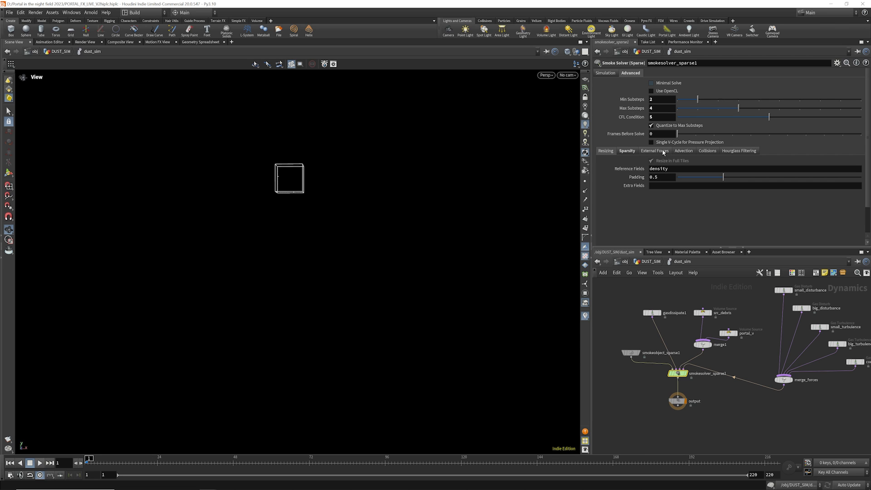
Set the solver's field Advection Scheme to BFECC and its Clamp Values option to Clamp
left_click(626, 151)
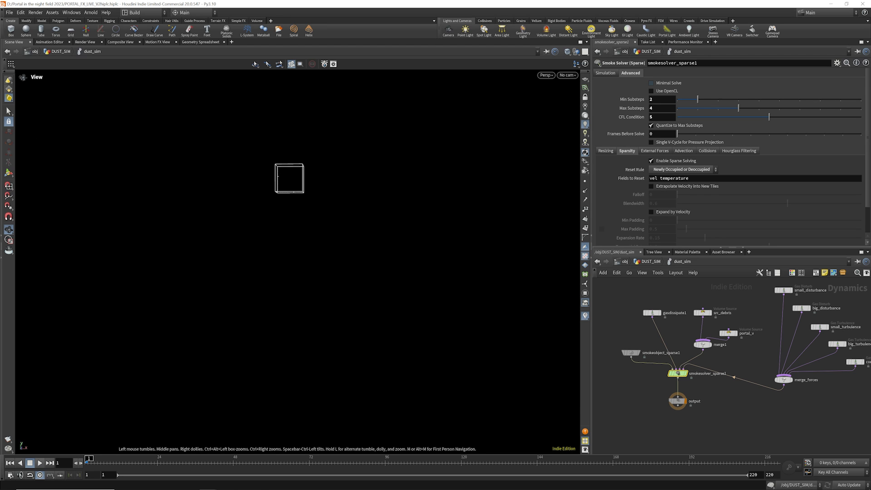
left_click(649, 152)
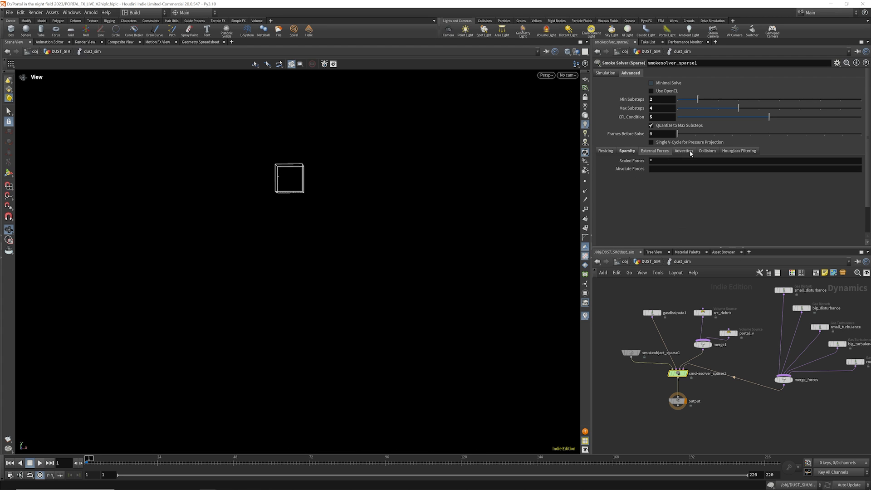
left_click(685, 153)
left_click(677, 172)
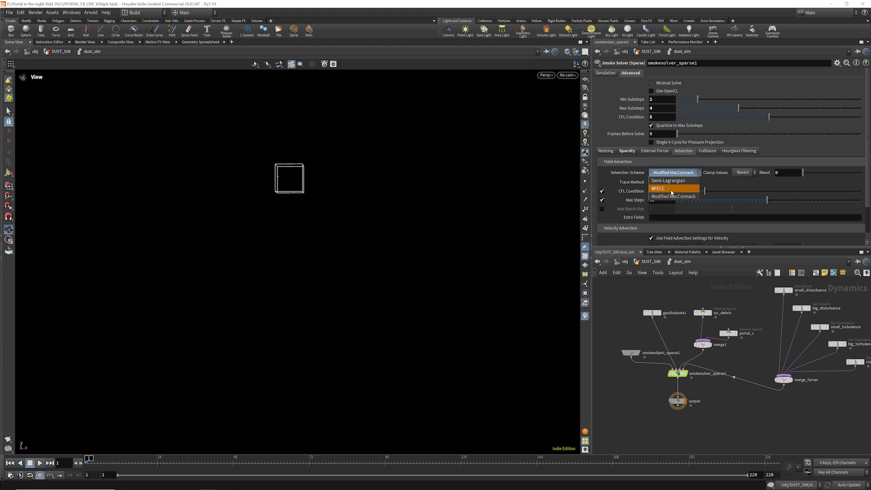
left_click(682, 189)
left_click(743, 176)
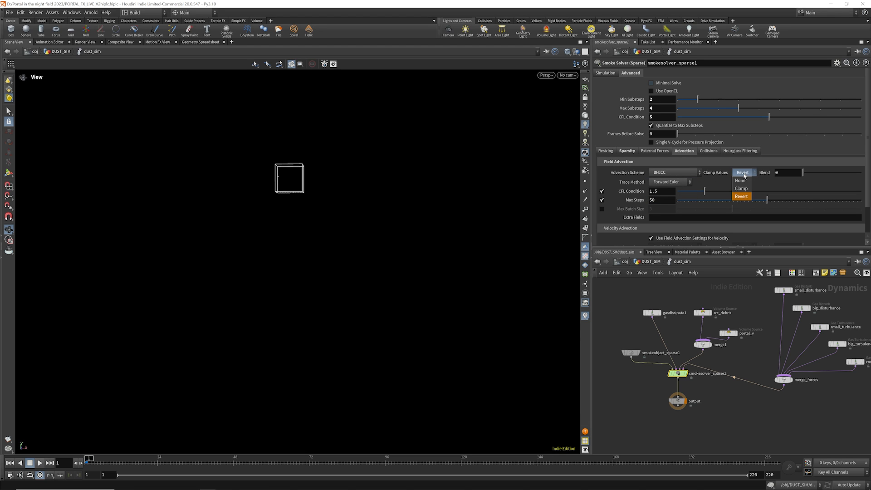
left_click(744, 189)
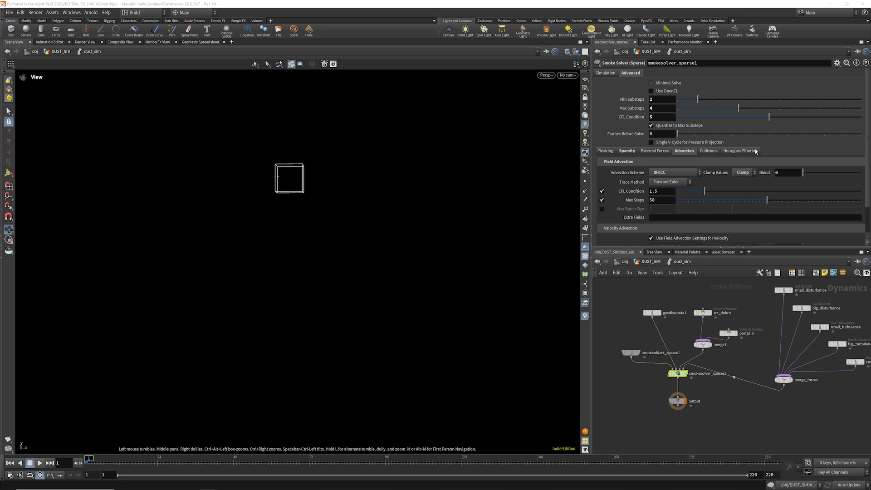
Set the field advection Trace Method to Runge-Kutta 4, its CFL Condition to 5 and Max Steps to 64
left_click(670, 182)
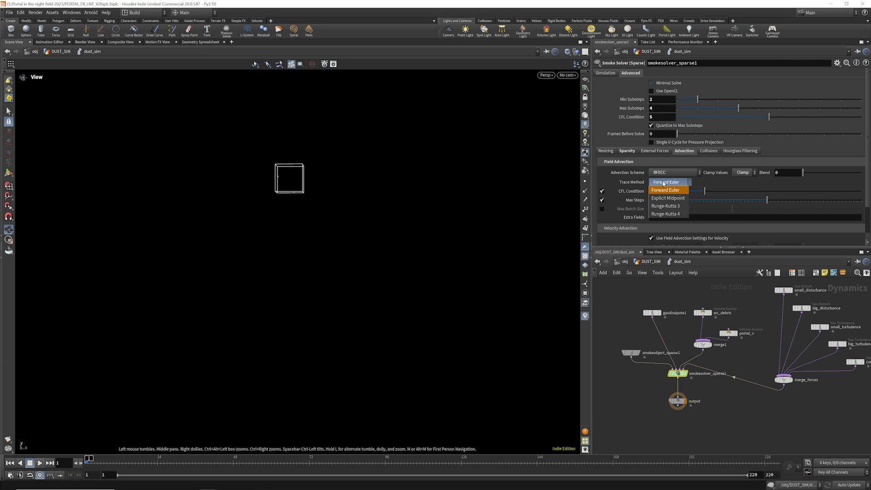
left_click(666, 213)
left_click(657, 191)
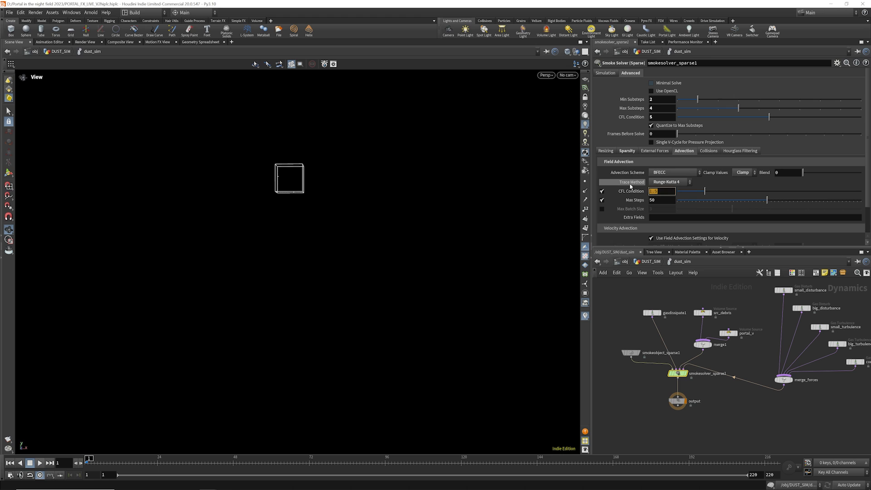
type("5")
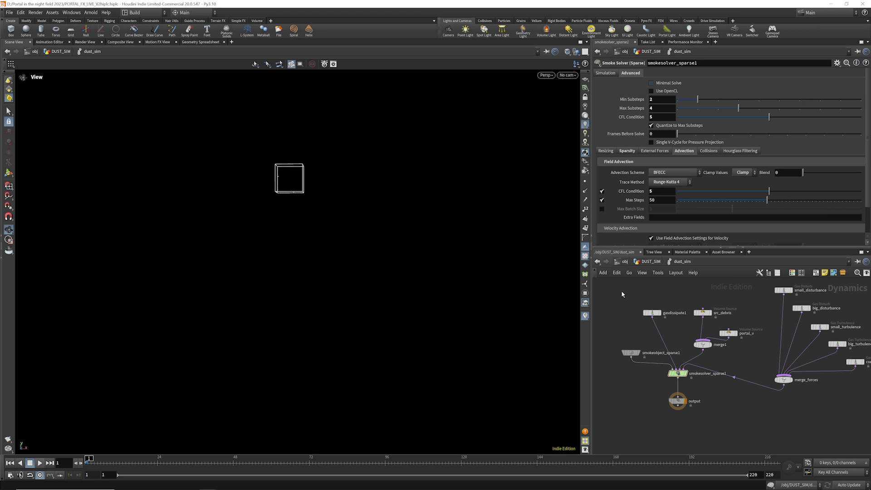
left_click(660, 199)
type("64")
key("Return")
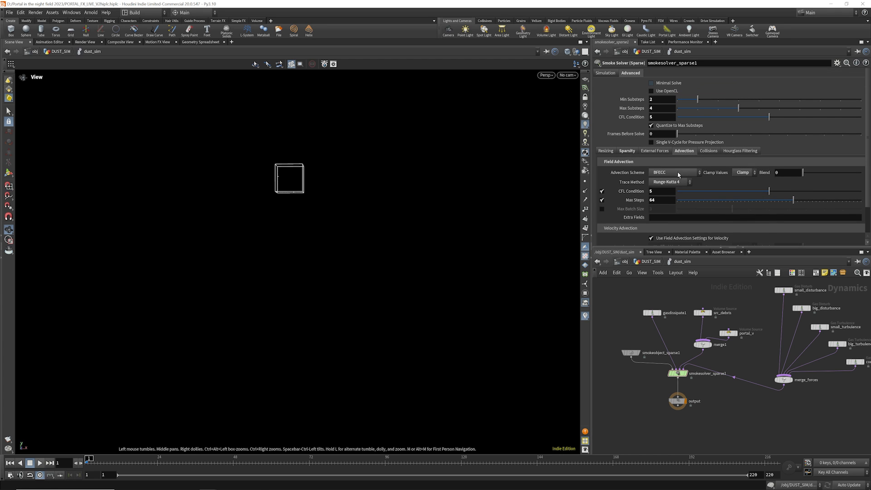
Review the solver's collision, hourglass filtering, resizing and advection settings, and go back up to the DUST_SIM network
left_click(708, 151)
left_click(741, 152)
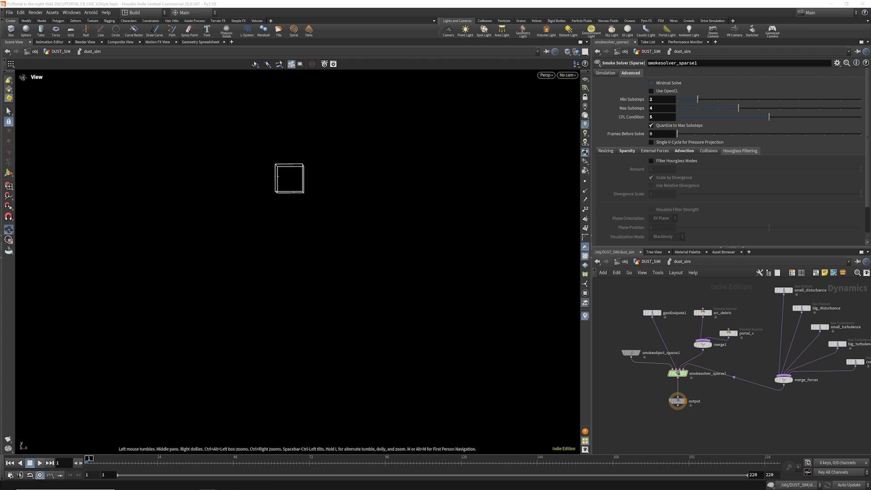
left_click(708, 151)
left_click(626, 151)
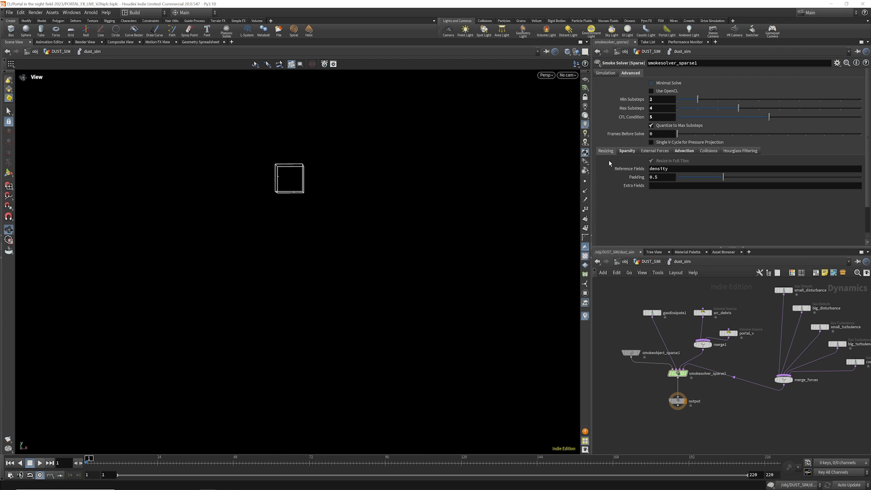
left_click(683, 151)
scroll(711, 316, "down", 3)
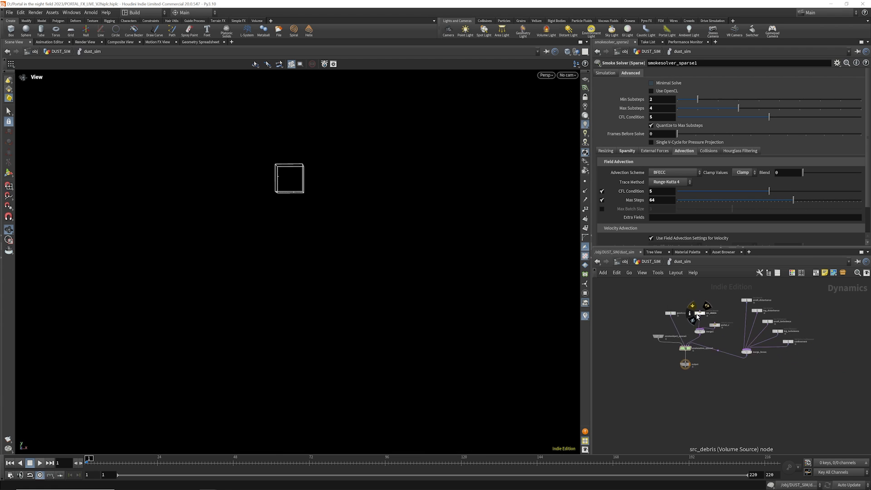
left_click(651, 262)
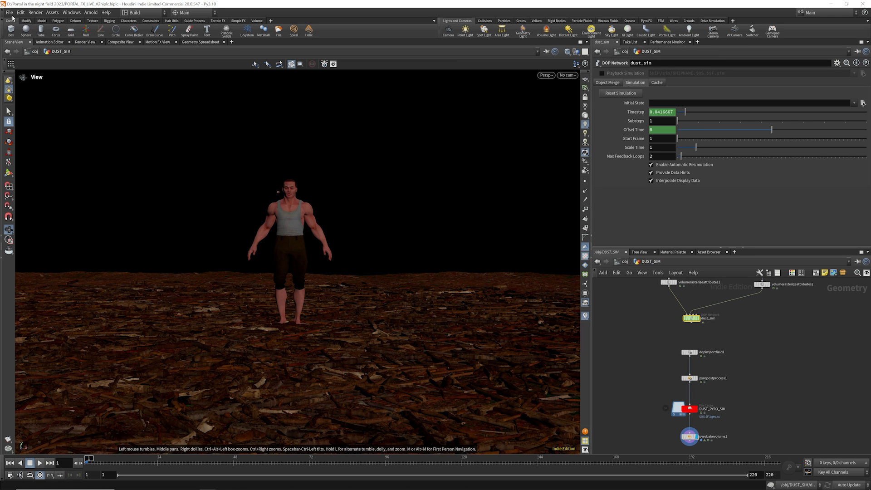
left_click(10, 13)
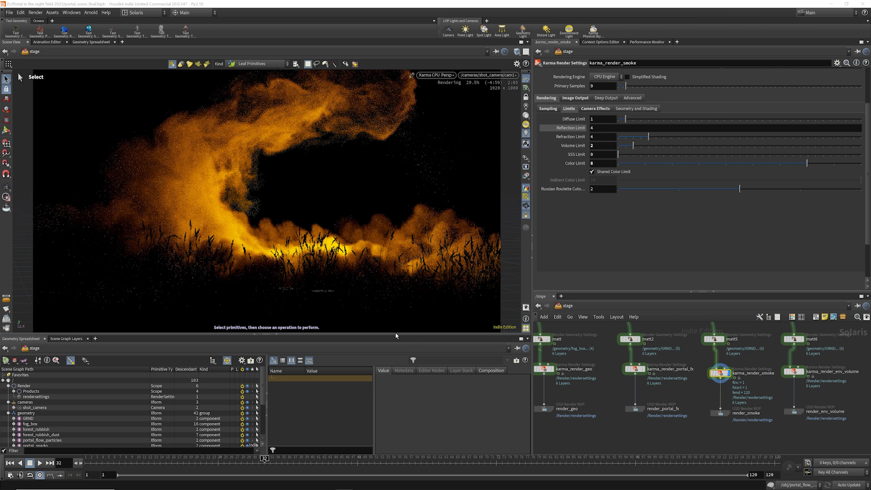
Open the obj network of the portal_scene_final scene and view it in the Build desktop layout
left_click(579, 306)
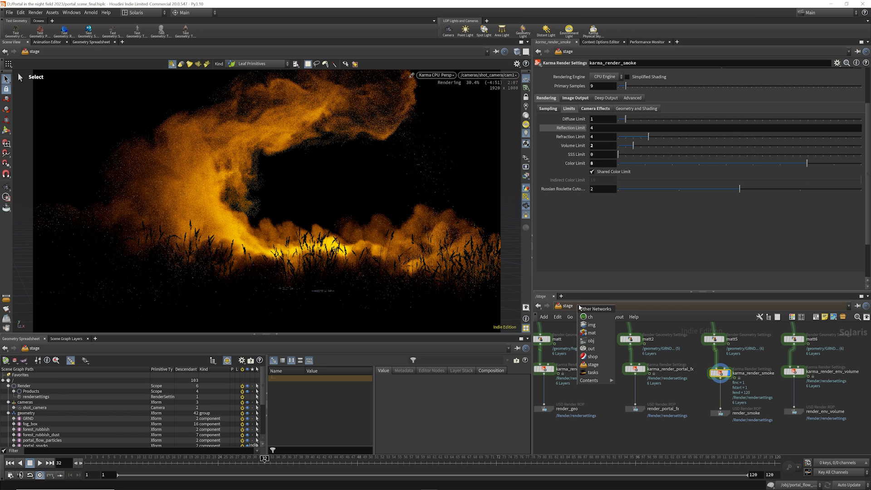
left_click(592, 341)
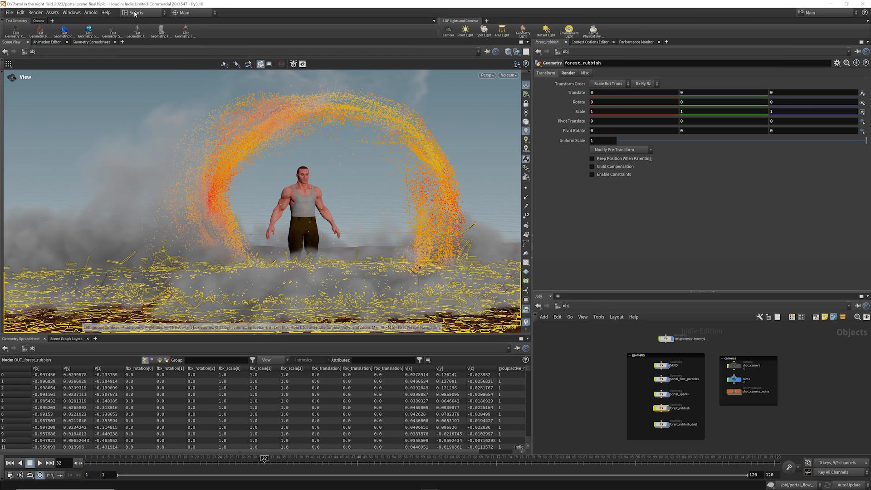
left_click(135, 14)
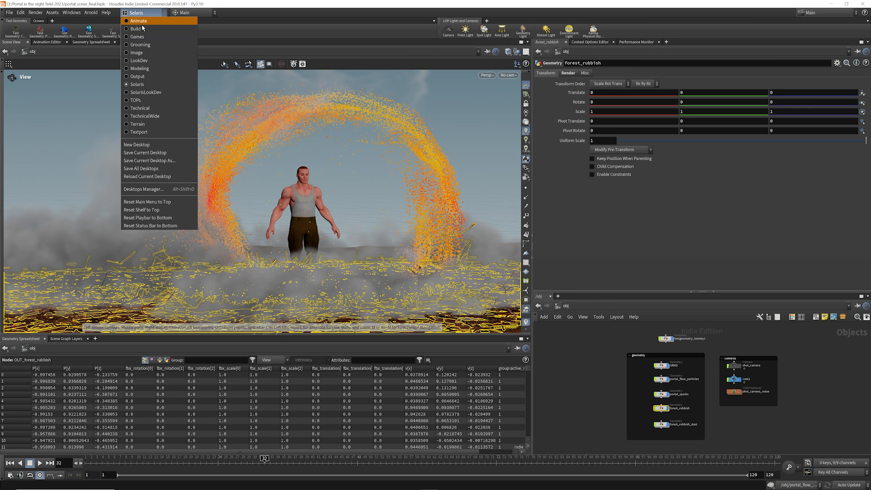
left_click(136, 29)
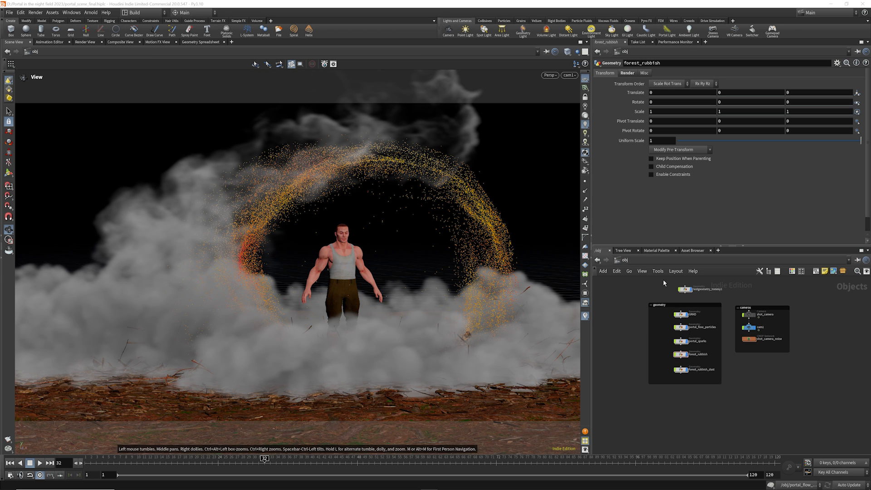
Go back to the stage network and switch the desktop layout to Solaris
left_click(652, 259)
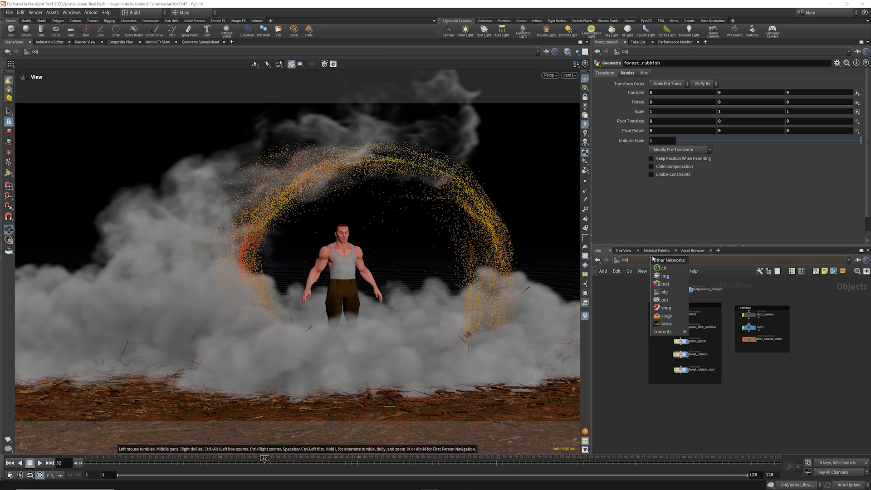
left_click(666, 316)
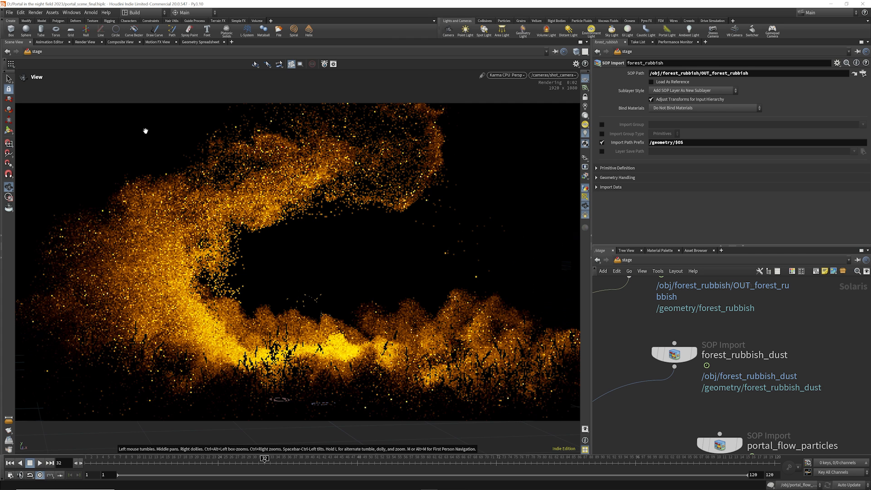
left_click(135, 13)
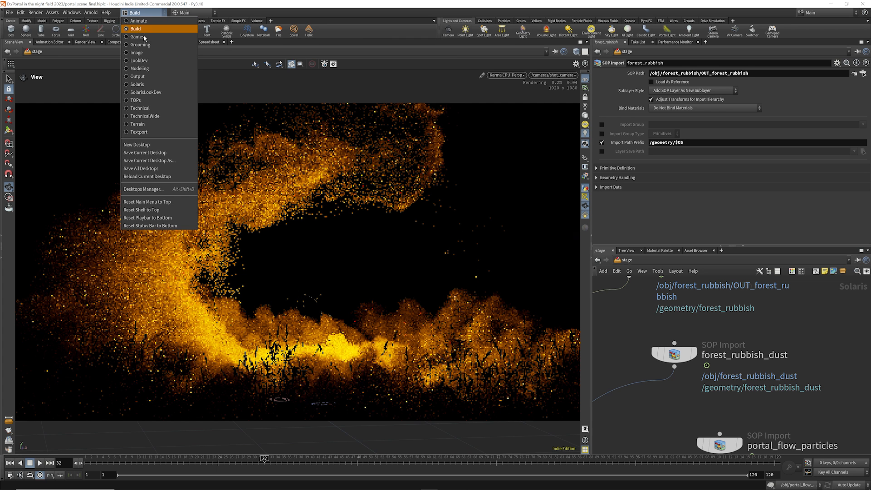
left_click(138, 85)
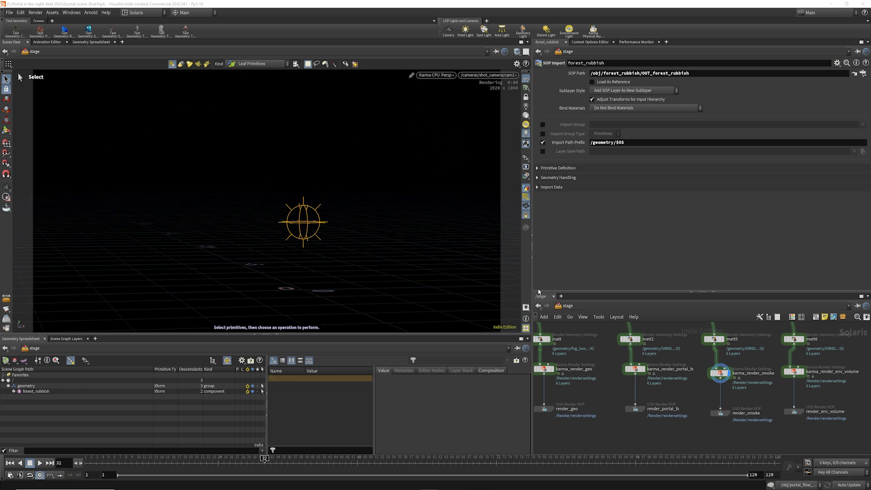
Render the stage viewport with Karma CPU through the /cameras/shot_camera/cam1 camera
left_click(439, 75)
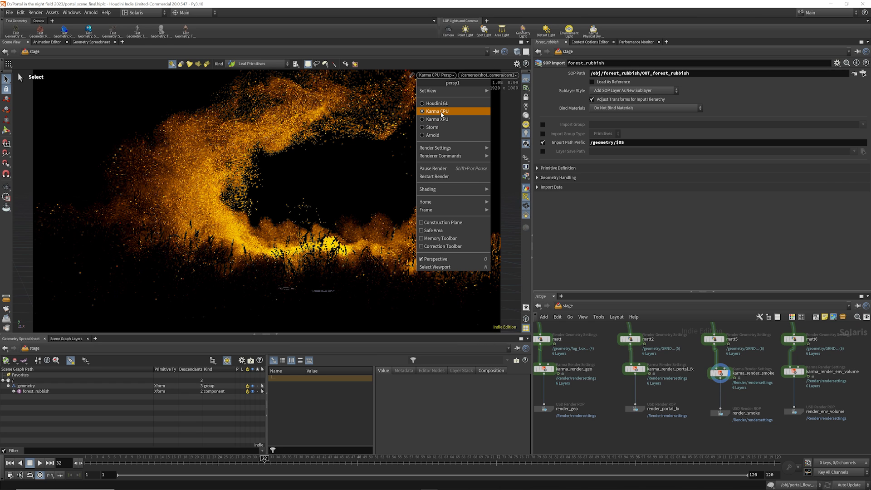
left_click(442, 112)
left_click(488, 75)
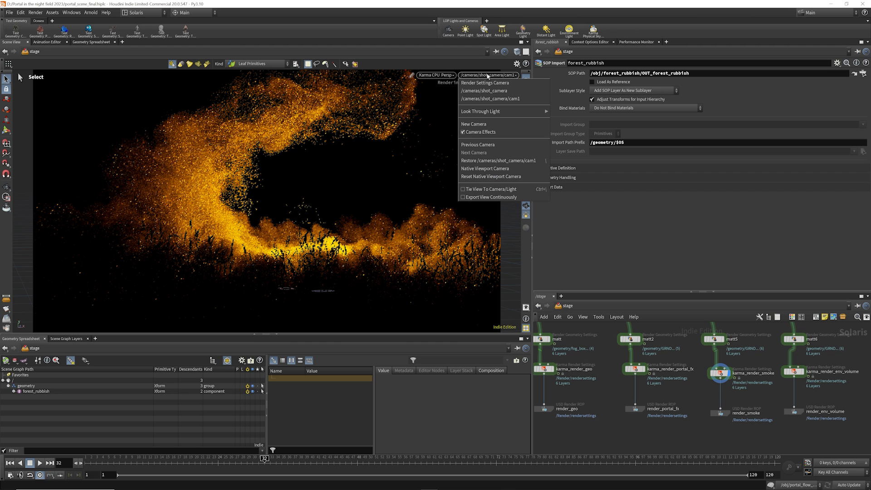
left_click(498, 100)
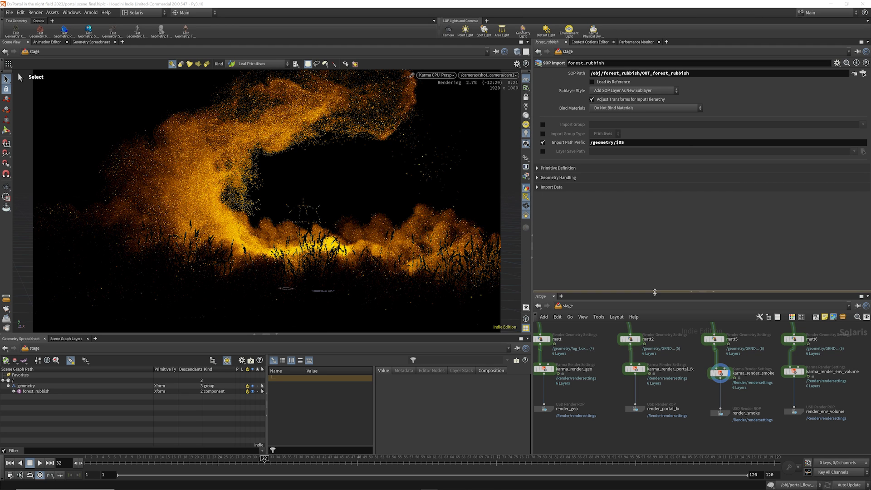
Enlarge the network area and examine the stage node tree, from the render branches up to the ground and tall grass nodes
left_click_drag(655, 292, 651, 161)
scroll(667, 348, "down", 6)
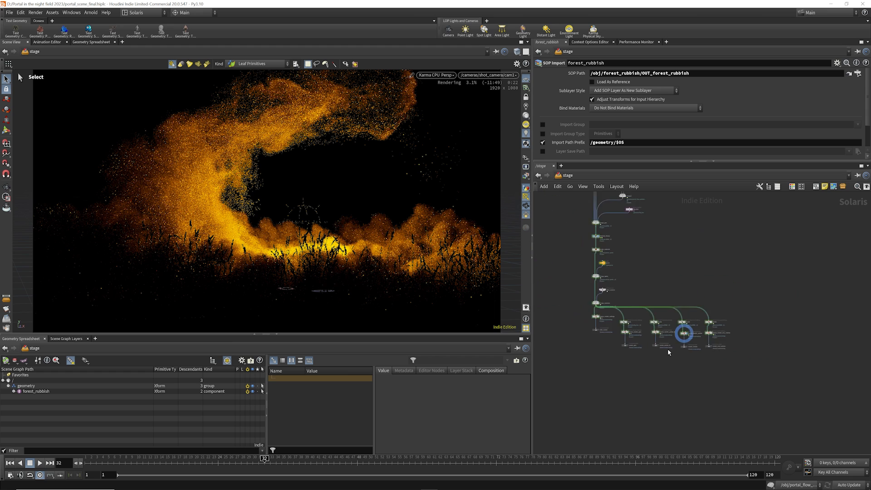
scroll(667, 349, "down", 3)
scroll(651, 331, "up", 3)
scroll(651, 332, "down", 3)
scroll(630, 245, "up", 4)
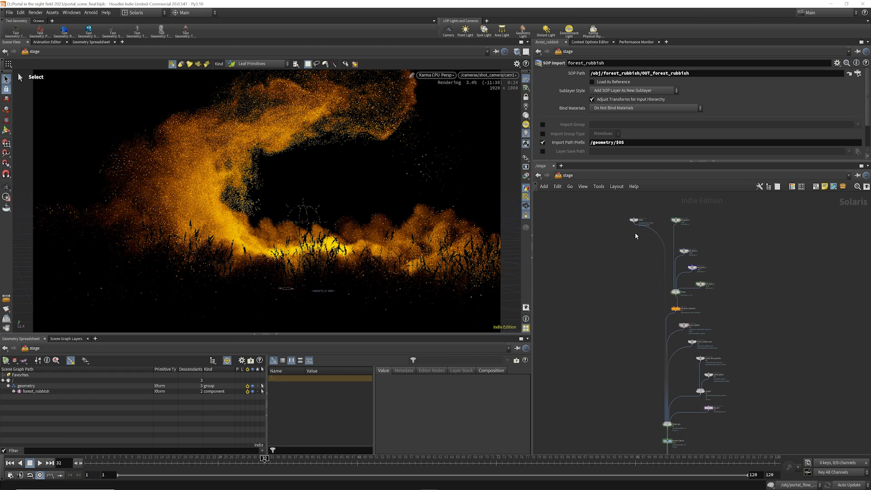
scroll(633, 234, "down", 2)
left_click_drag(692, 289, 692, 288)
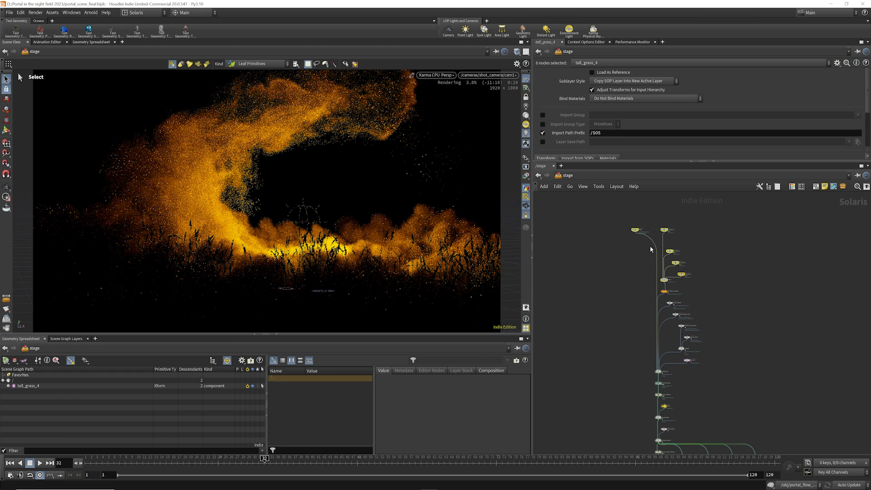
scroll(649, 246, "up", 5)
Move the GRND SOP Import node down and away from the tall grass nodes, just below the level of tall_grass_instancer
left_click(629, 261)
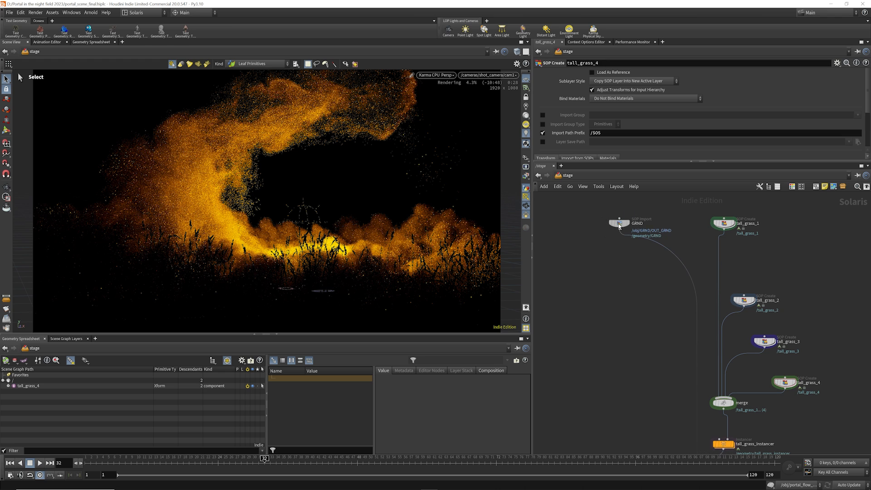
left_click_drag(619, 223, 562, 354)
scroll(682, 313, "down", 8)
scroll(658, 311, "up", 6)
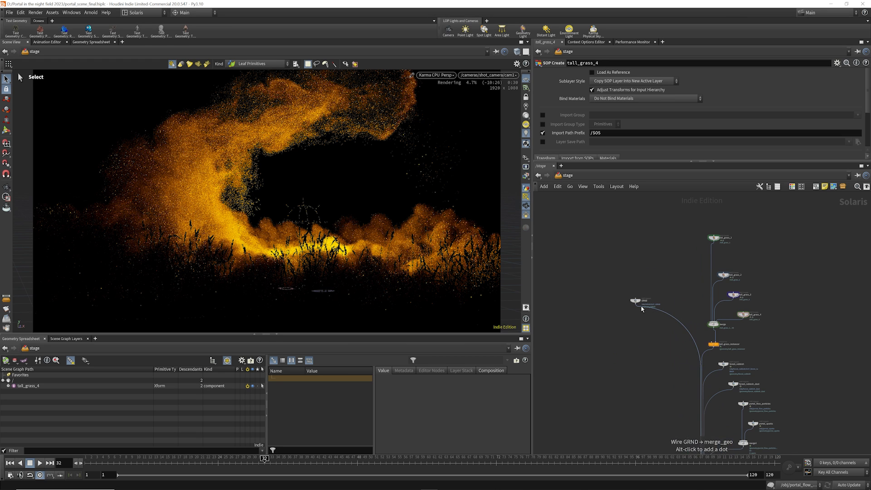
left_click_drag(635, 304, 612, 363)
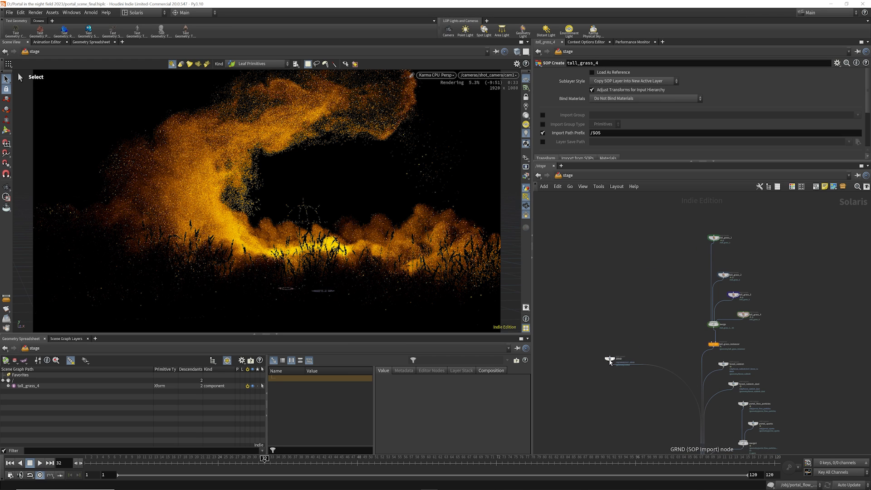
Select the GRND SOP Import node and examine its SOP path and import path prefix
scroll(613, 362, "up", 8)
left_click(624, 355)
scroll(625, 354, "down", 8)
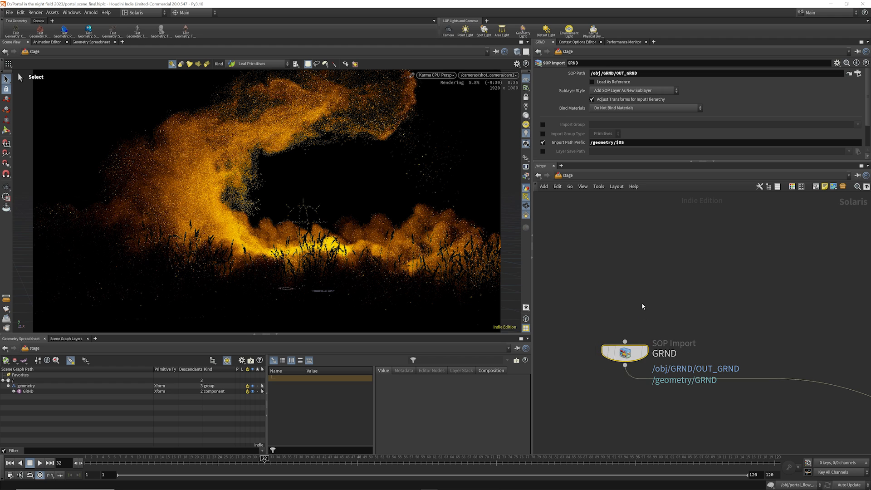
scroll(628, 280, "down", 3)
scroll(642, 314, "up", 5)
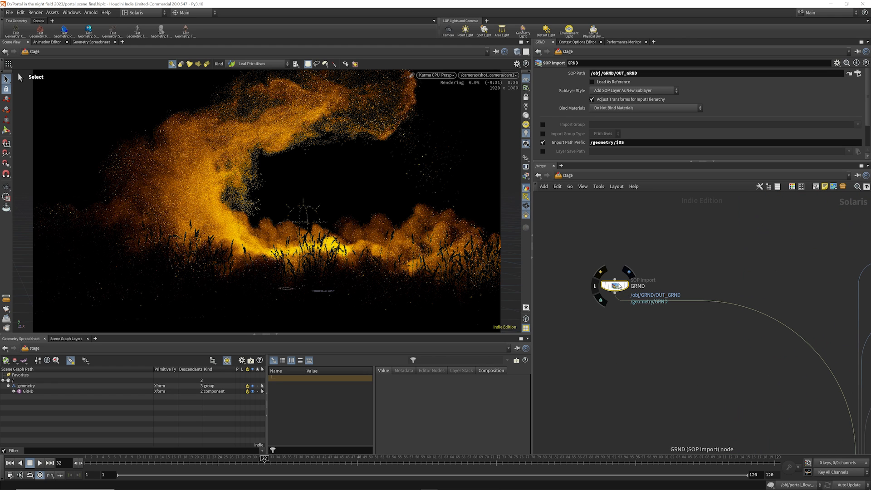
Examine the OUT_GRND output inside the GRND geometry of the obj network, and return to the stage
left_click(582, 175)
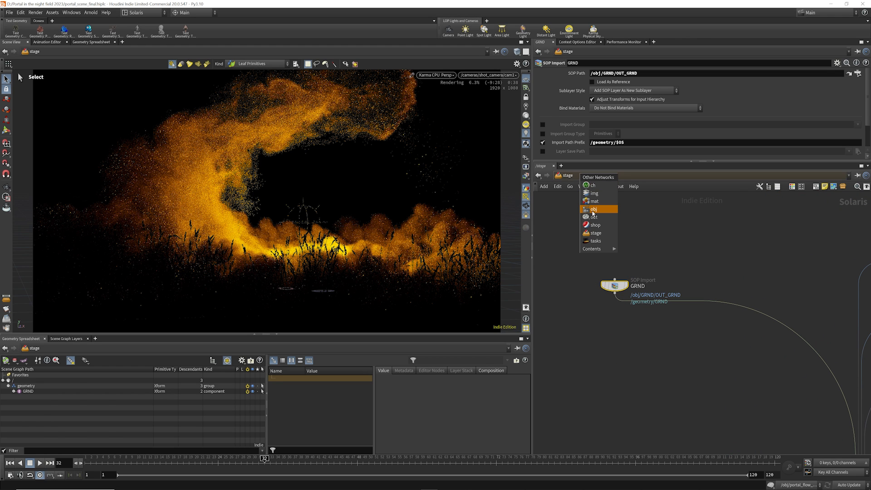
left_click(589, 211)
double_click(663, 289)
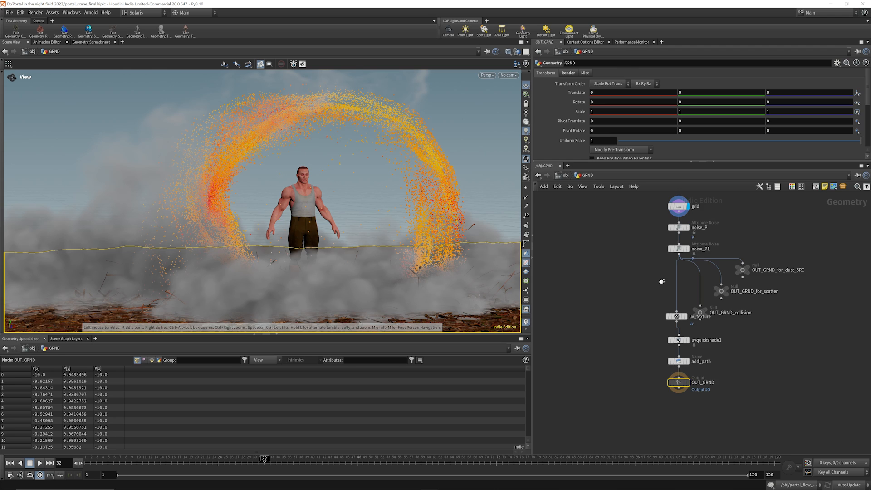
scroll(694, 399, "up", 3)
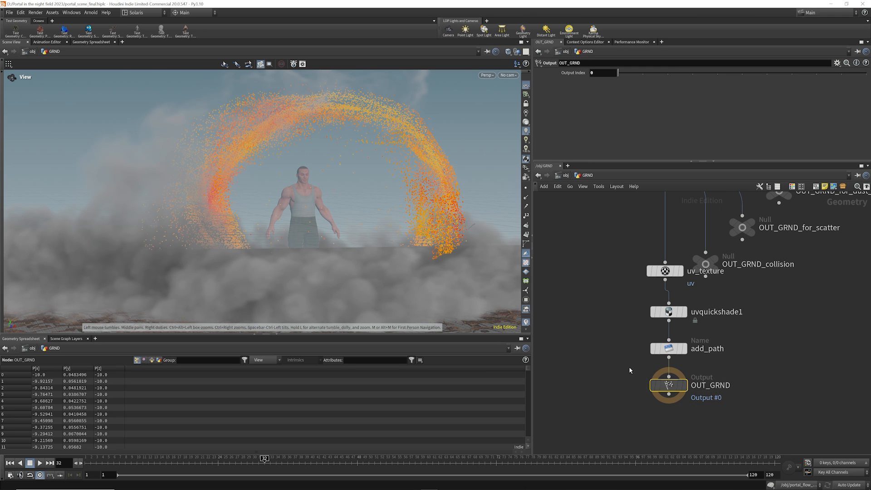
left_click(562, 176)
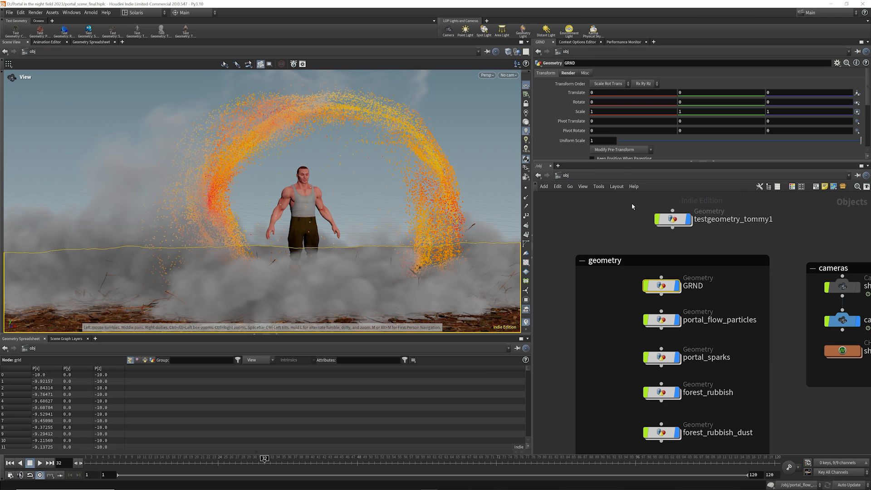
left_click(621, 175)
left_click(634, 231)
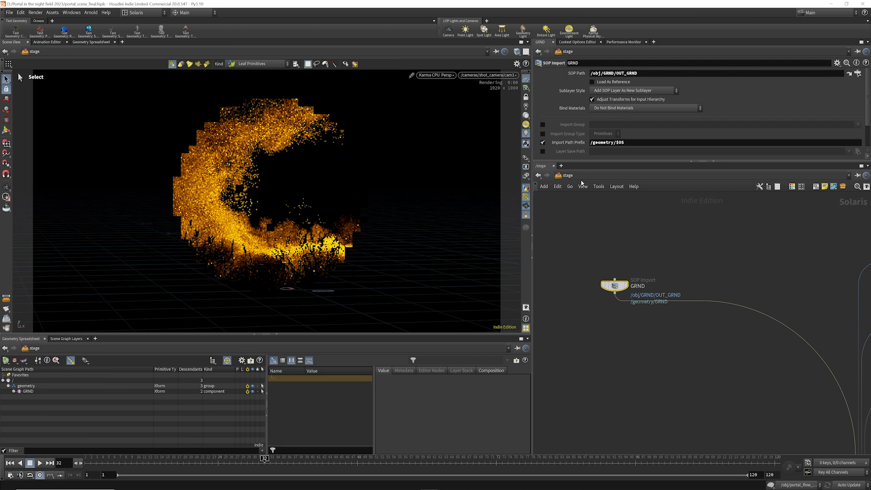
Give the parameter area more height and examine how the GRND import connects into the stage node tree
left_click_drag(576, 162, 577, 253)
scroll(603, 310, "down", 6)
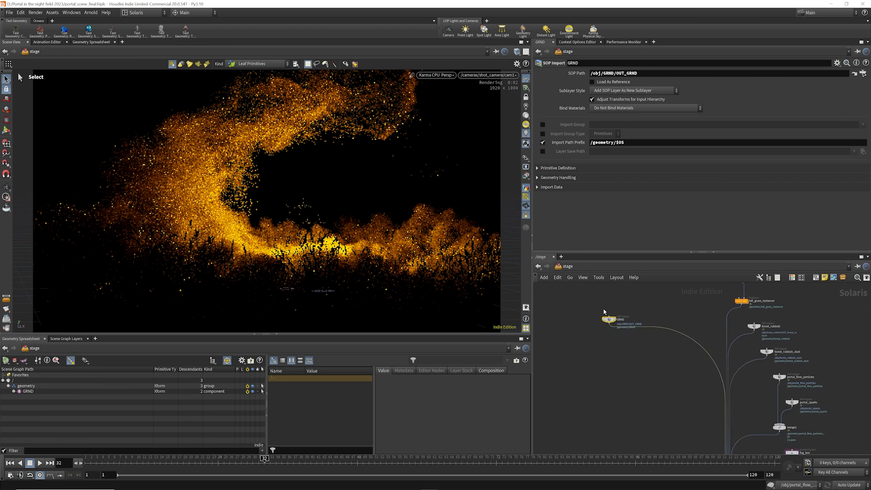
scroll(620, 348, "up", 3)
scroll(619, 349, "down", 5)
scroll(612, 330, "up", 7)
scroll(613, 366, "down", 4)
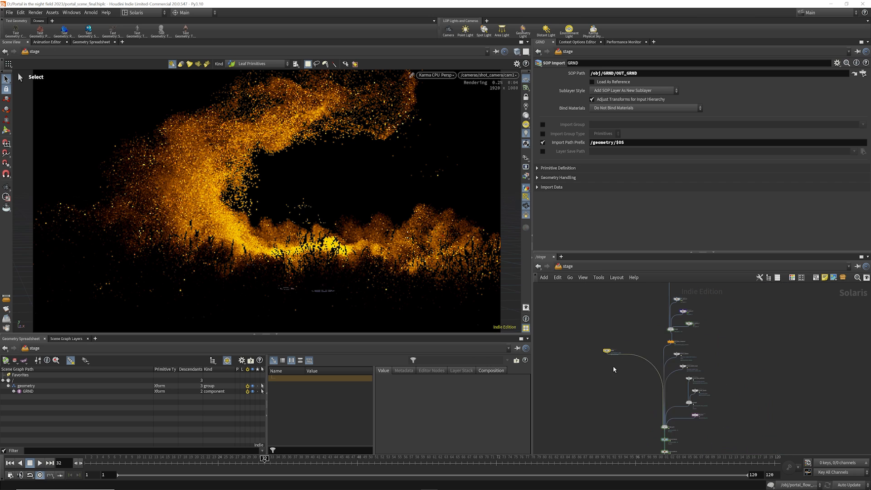
scroll(610, 355, "down", 3)
scroll(610, 353, "up", 5)
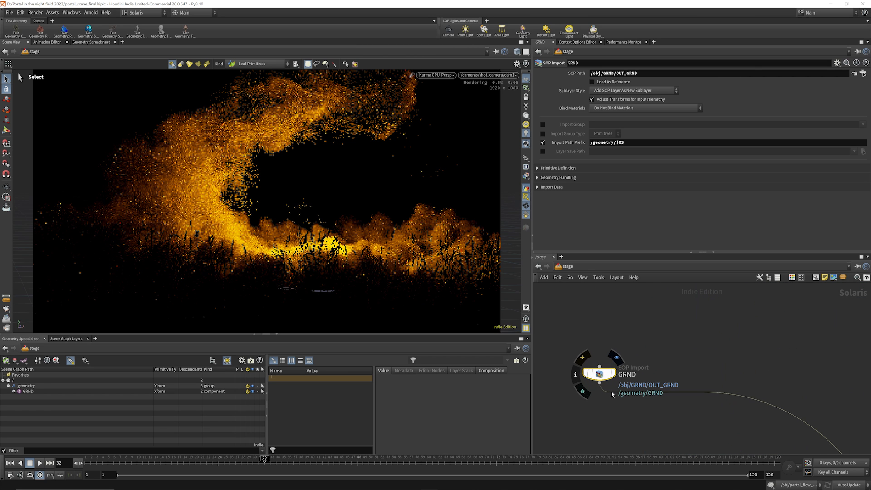
scroll(608, 396, "down", 5)
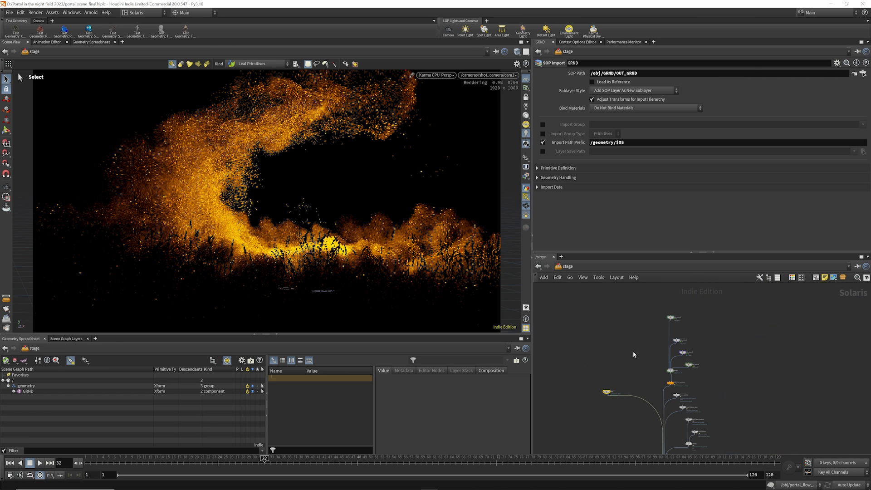
Open the network inside the tall_grass_1 SOP Create node and display its import_tall_grass_1 File node
scroll(679, 314, "up", 3)
scroll(609, 322, "up", 3)
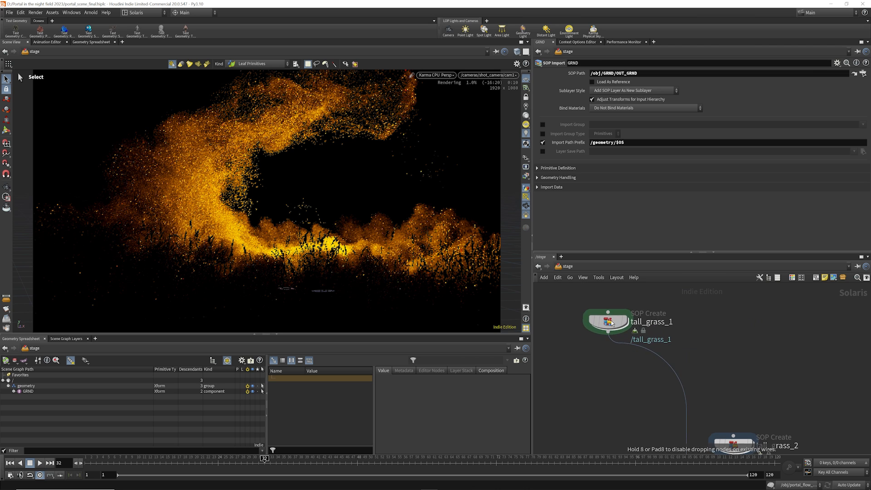
left_click(610, 321)
double_click(610, 321)
scroll(671, 347, "up", 2)
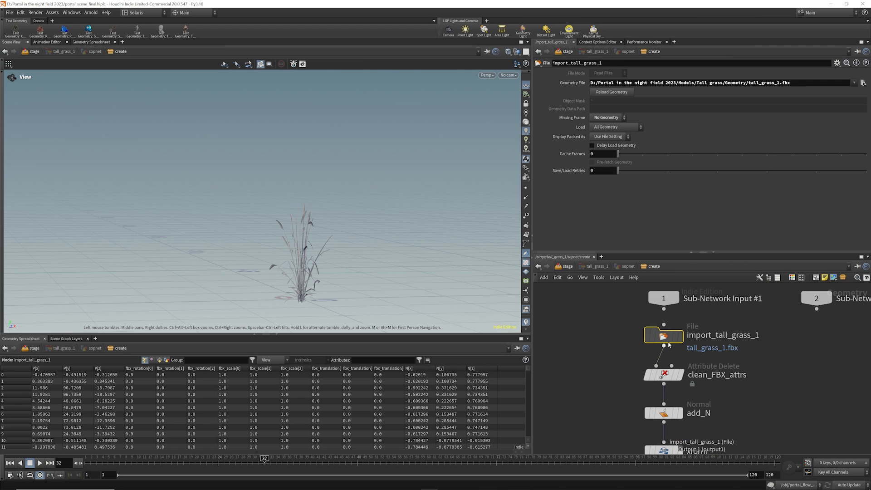
scroll(671, 347, "down", 2)
scroll(671, 347, "up", 4)
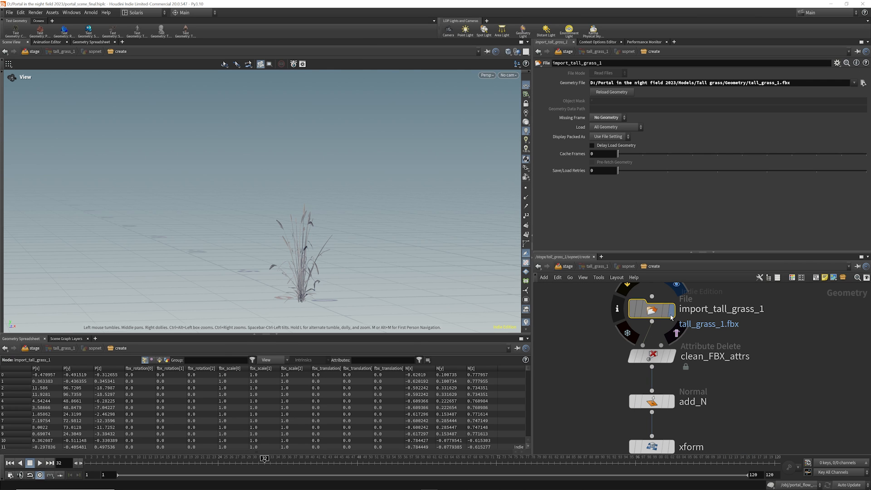
left_click(672, 317)
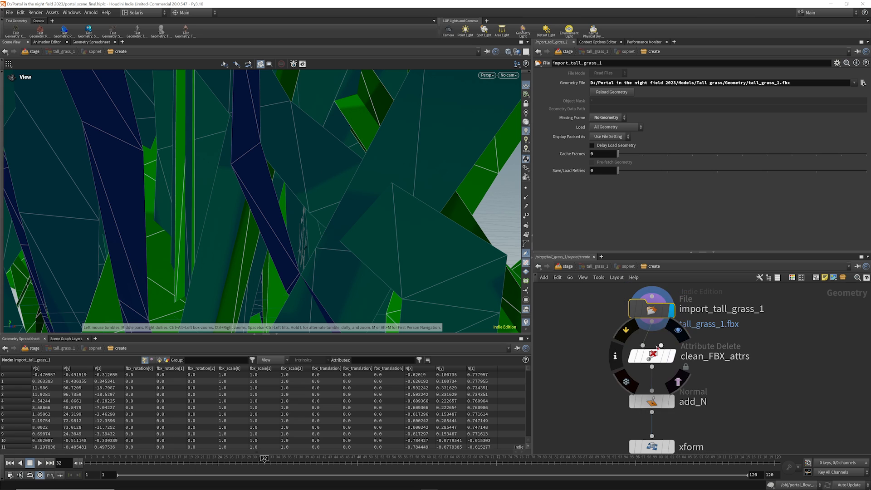
Display the clean_FBX_attrs, add_N and xform nodes one after another, and examine the normal settings of add_N
scroll(613, 321, "down", 5)
scroll(638, 340, "up", 4)
left_click(634, 321)
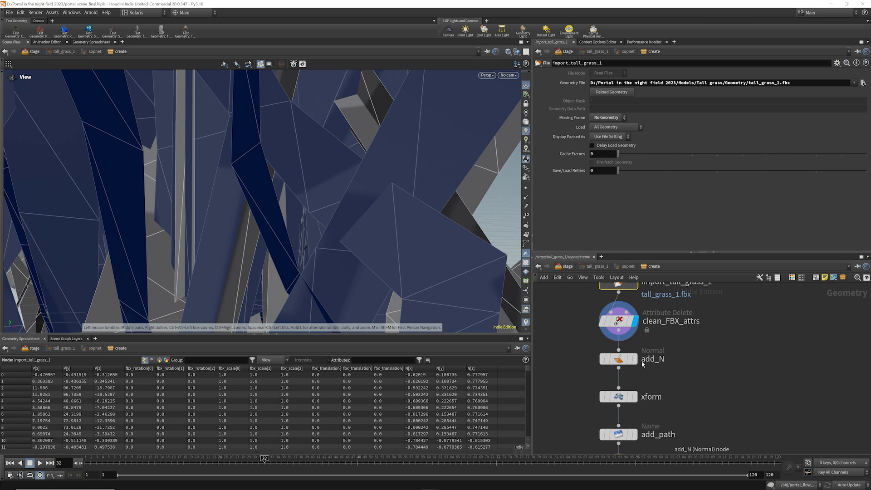
left_click(634, 359)
left_click(622, 360)
left_click(633, 396)
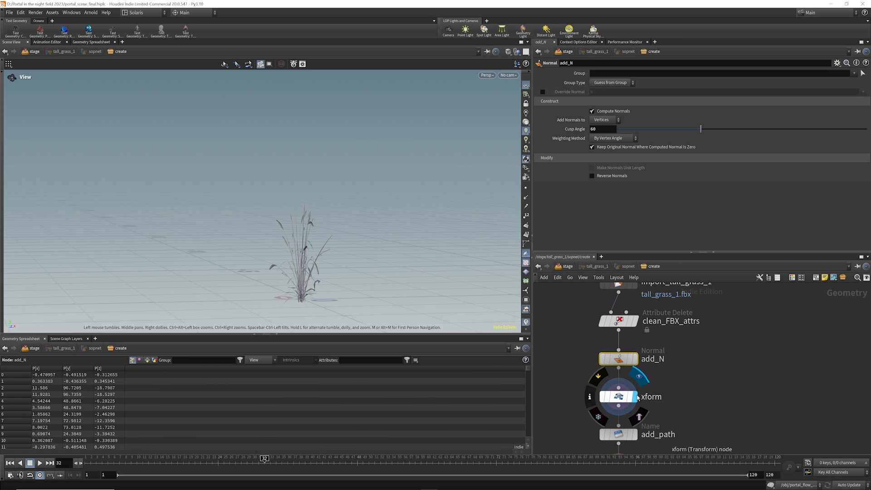
Examine the path naming in the add_path node and display the OUT_tall_grass_1 output
scroll(630, 408, "down", 3)
scroll(630, 385, "up", 3)
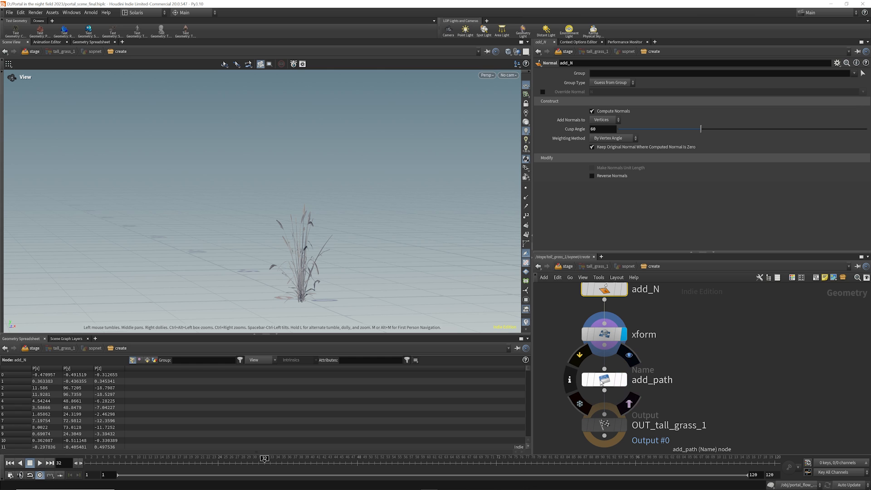
left_click(606, 380)
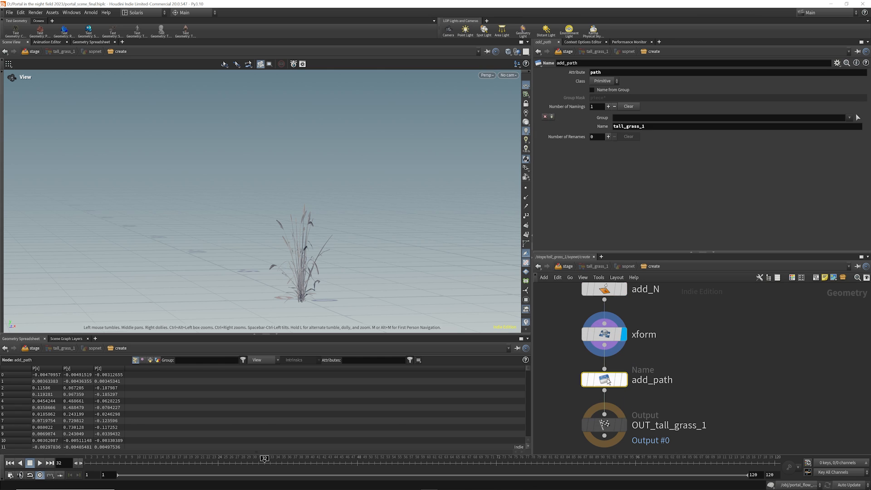
left_click(623, 425)
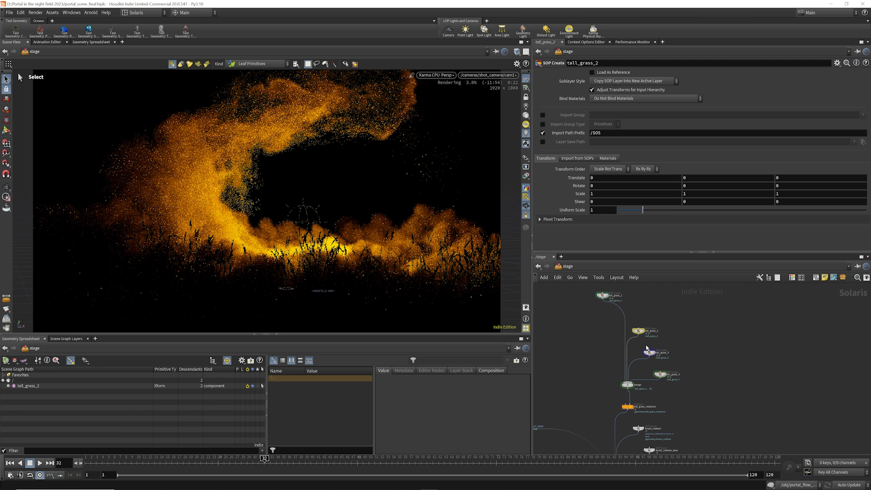
Move the tall_grass_1 node in the stage down next to tall_grass_2
scroll(653, 358, "up", 3)
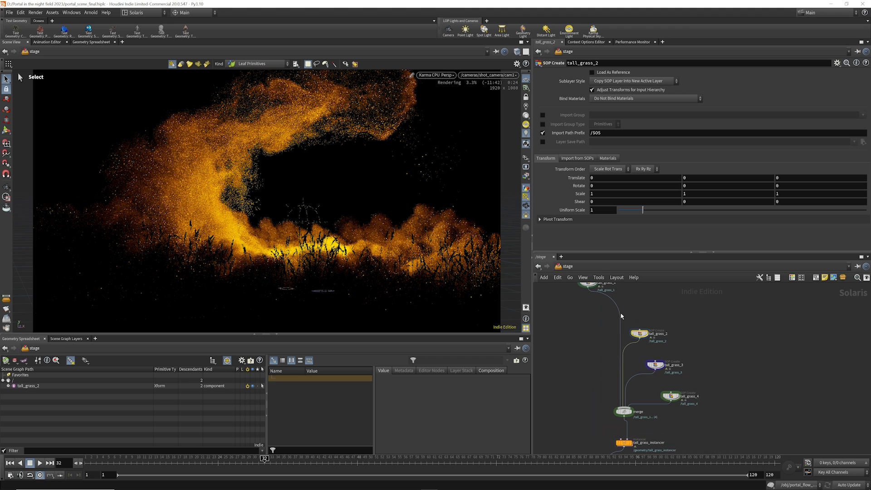
scroll(621, 316, "down", 3)
left_click_drag(603, 309, 613, 340)
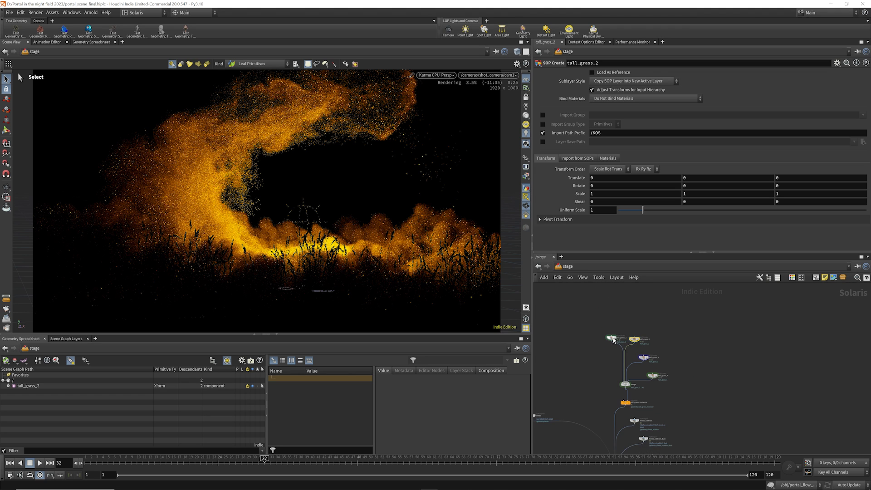
Review the import and clean-up chain inside tall_grass_1 again, and return to the stage
scroll(613, 340, "up", 4)
double_click(612, 340)
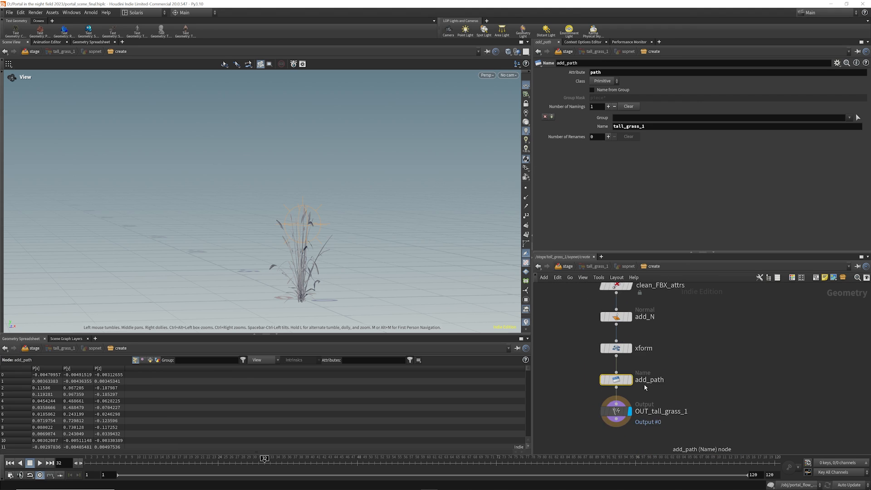
scroll(646, 387, "down", 2)
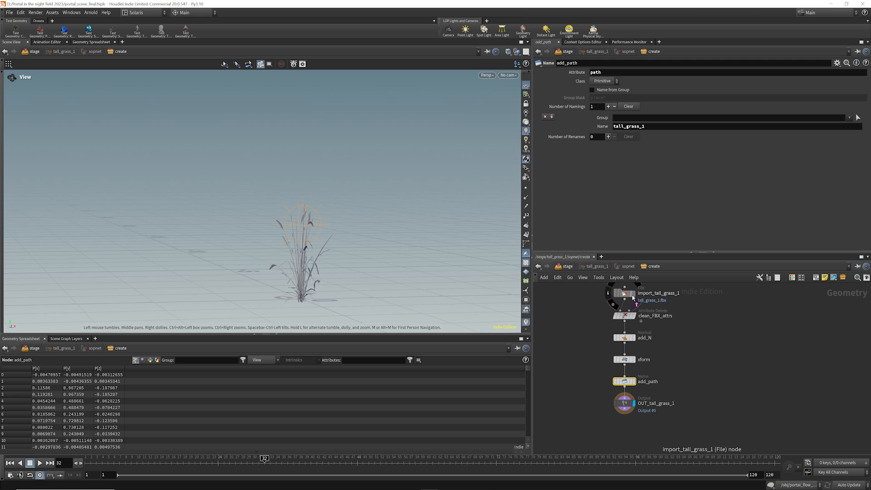
left_click(582, 265)
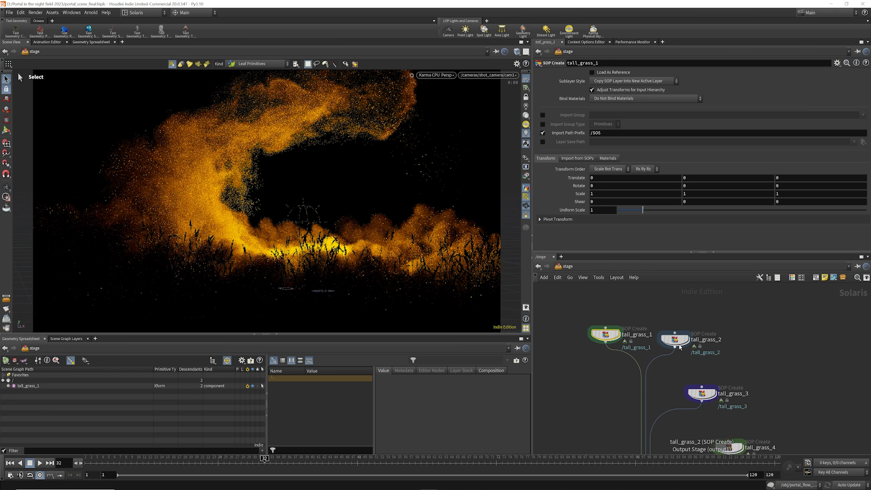
Display the merge node that combines the four tall grass models
scroll(686, 356, "down", 3)
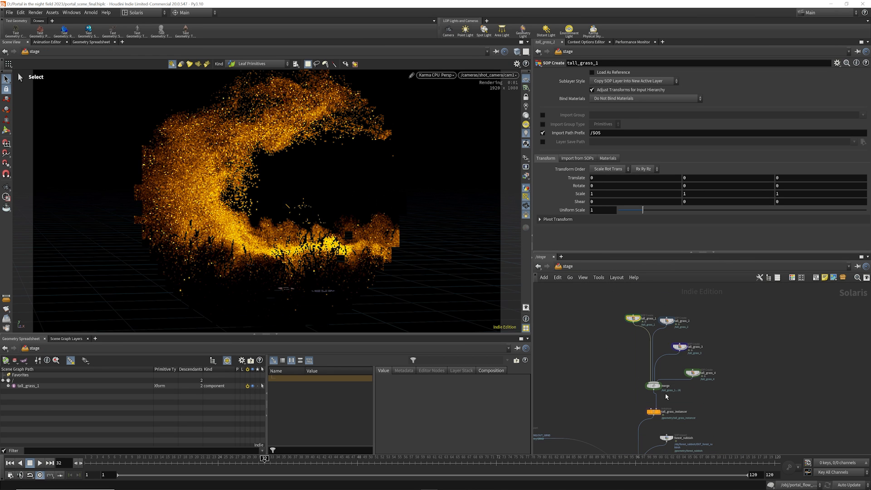
scroll(664, 393, "up", 5)
left_click(652, 374)
scroll(651, 375, "down", 3)
scroll(652, 415, "up", 5)
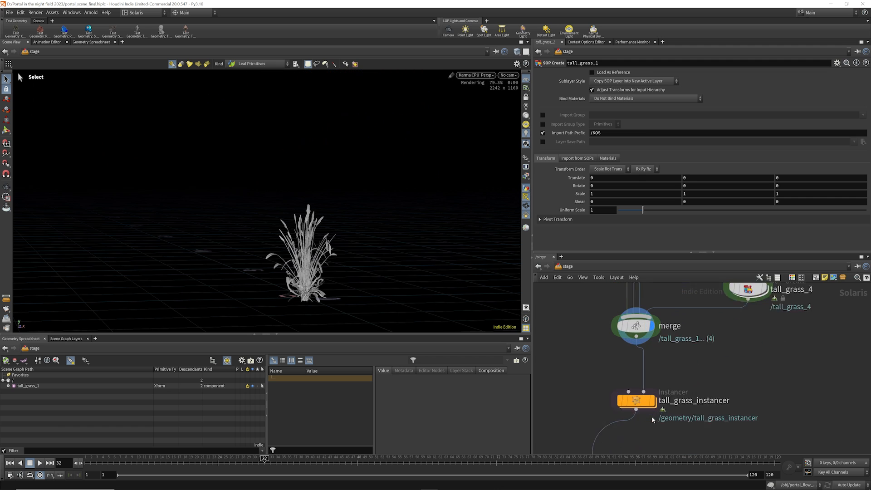
Display the tall_grass_instancer node, examine its settings and open its internal point network
left_click(662, 392)
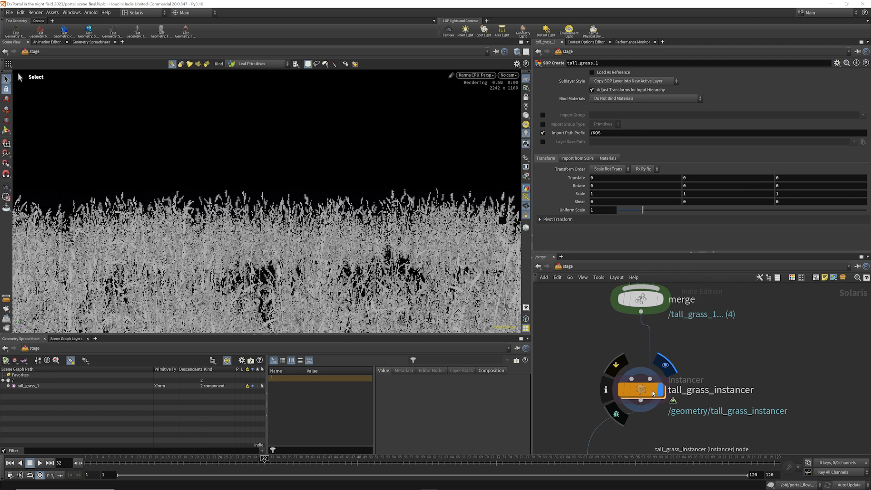
left_click(644, 390)
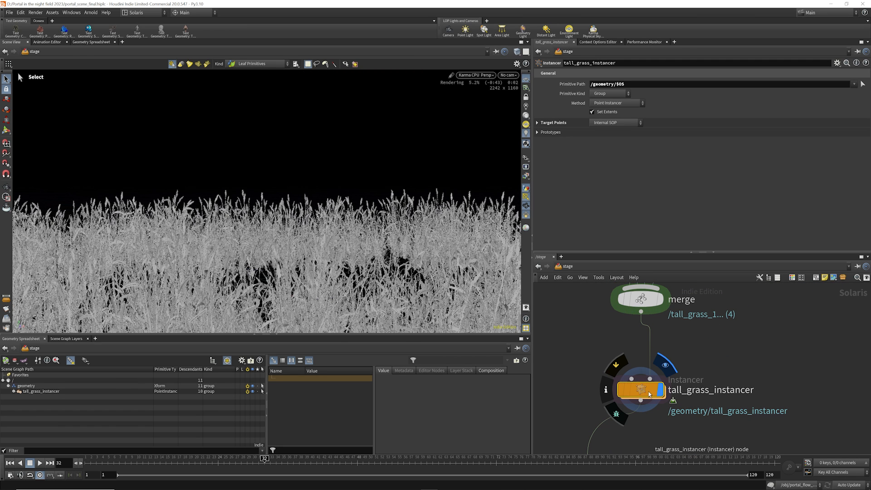
double_click(650, 391)
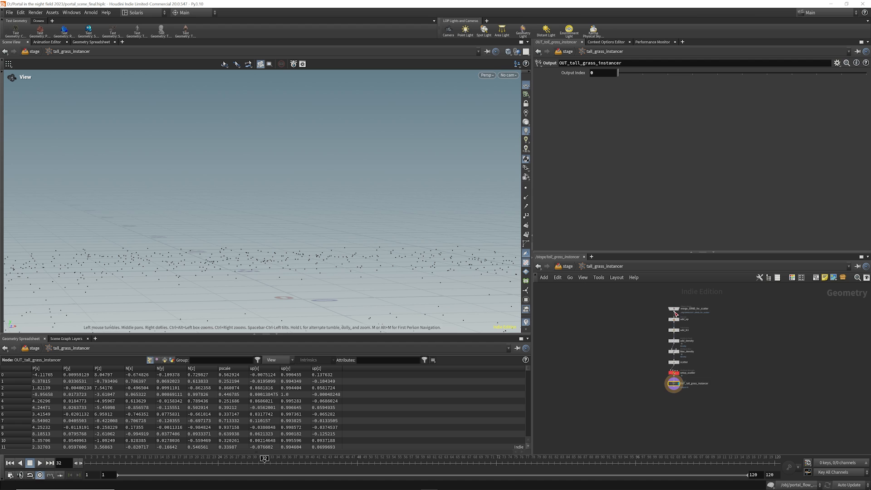
Display and select the merge_GRND_for_scatter Object Merge node, and examine the merged ground from above
scroll(684, 311, "up", 4)
left_click(688, 306)
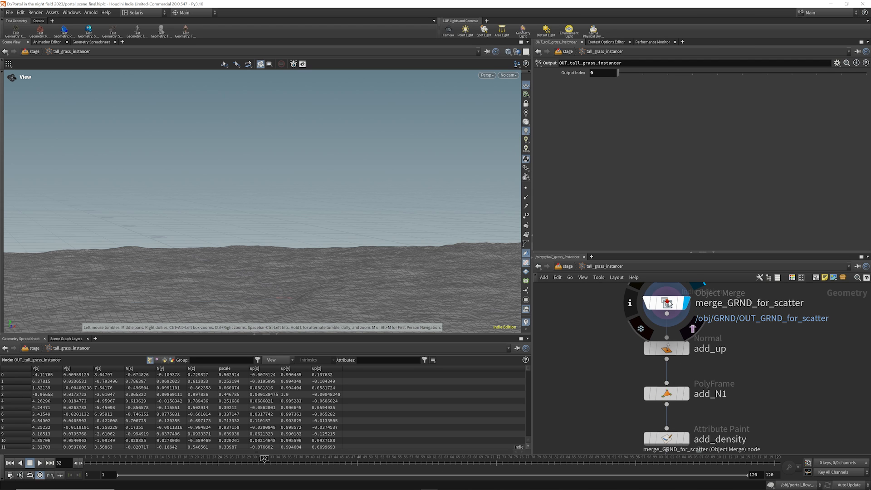
left_click(678, 303)
left_click_drag(274, 214, 338, 283)
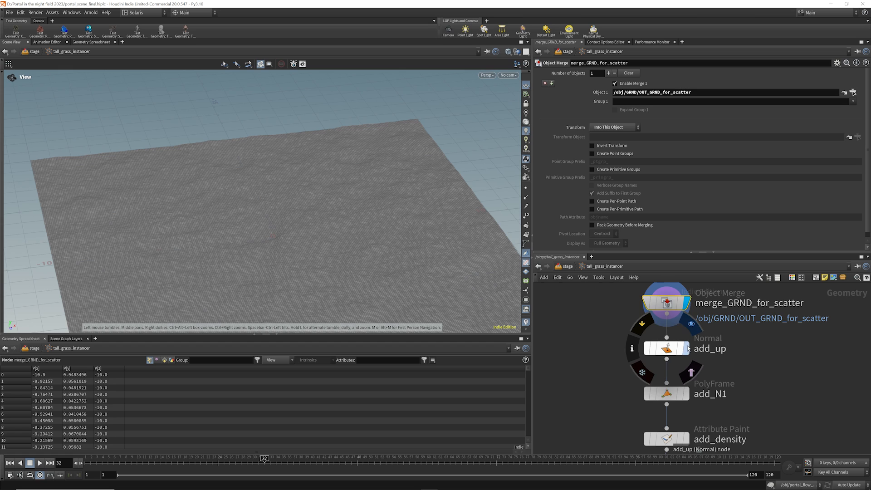
Display the add_N1 PolyFrame node followed by the add_density Attribute Paint node, and show add_density's parameters
scroll(685, 347, "down", 3)
scroll(685, 348, "up", 2)
left_click(667, 340)
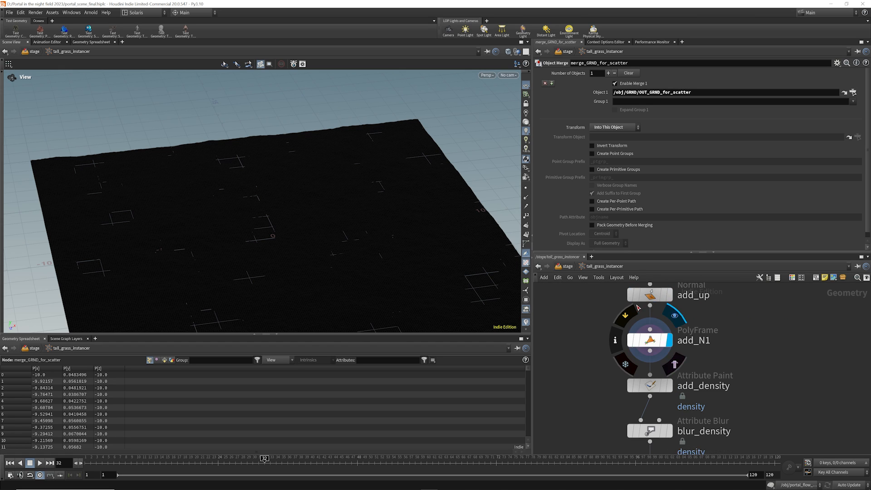
scroll(653, 340, "down", 4)
scroll(647, 347, "up", 4)
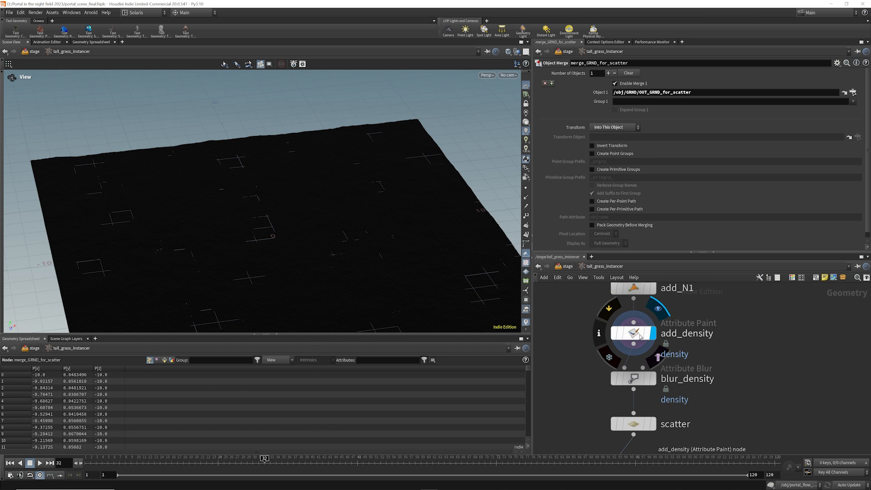
left_click(653, 333)
left_click(633, 333)
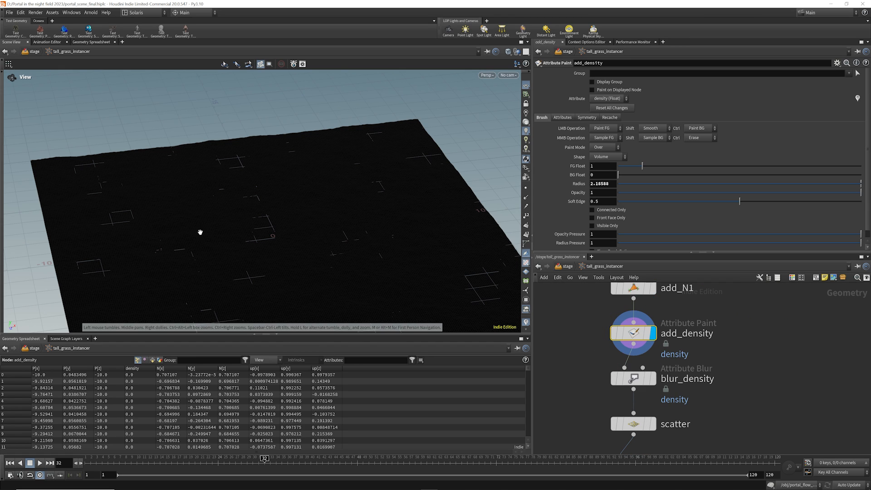
Activate the Attribute Paint tool for add_density in the viewport and examine the name and type of its painted attribute
left_click(3, 131)
left_click(7, 173)
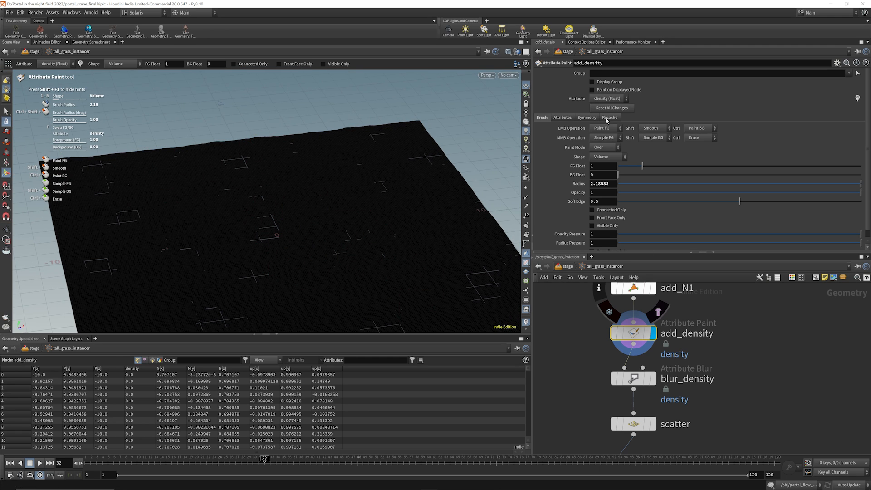
left_click(562, 118)
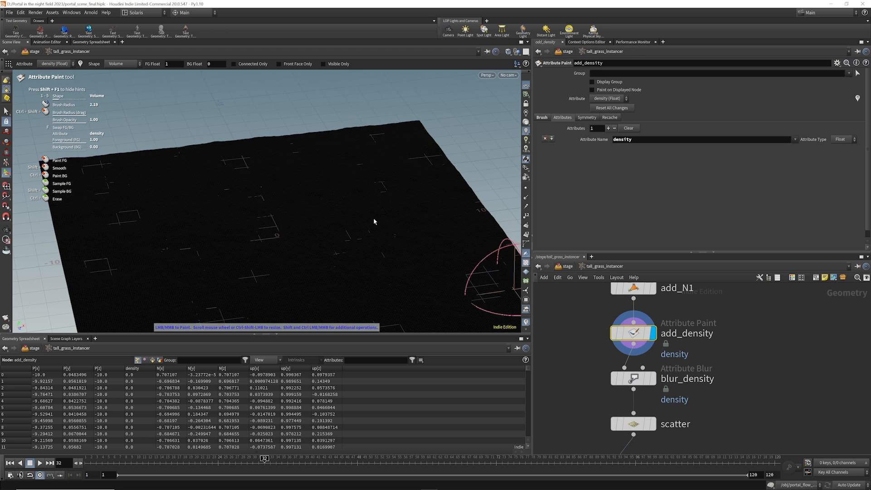
Display the blur_density and scatter nodes in turn and show the parameters of each
left_click(654, 379)
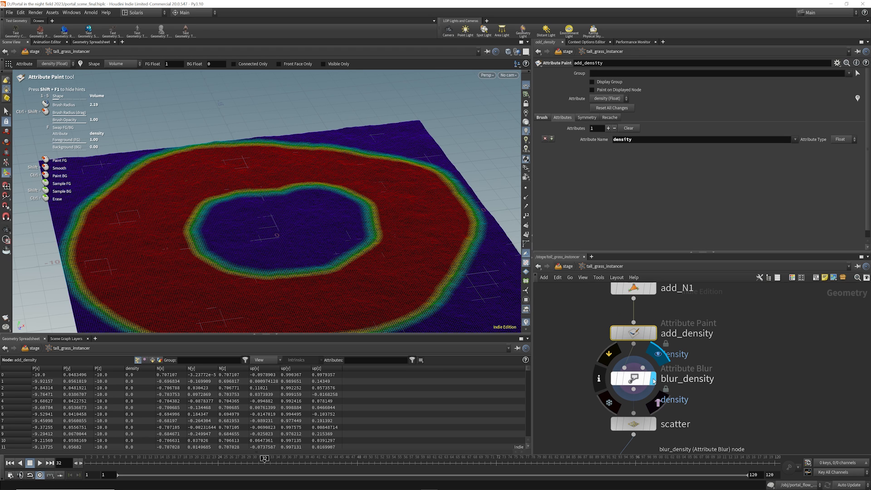
left_click(654, 379)
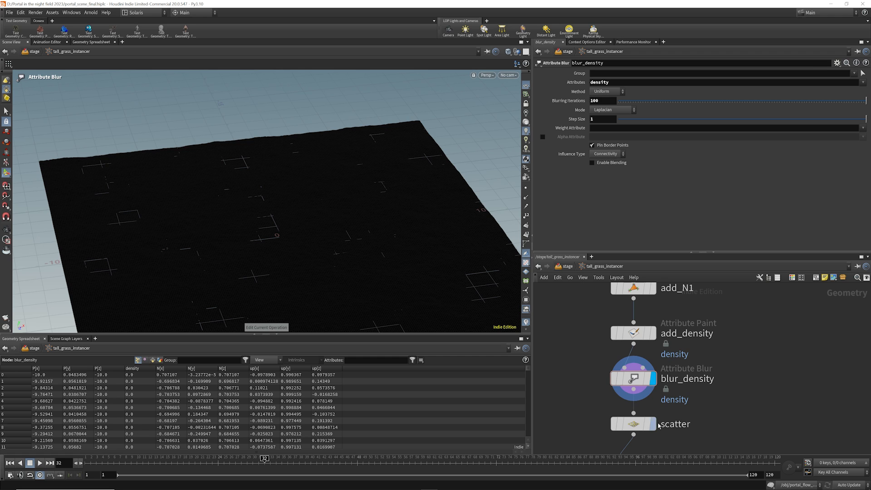
left_click(654, 424)
left_click(635, 424)
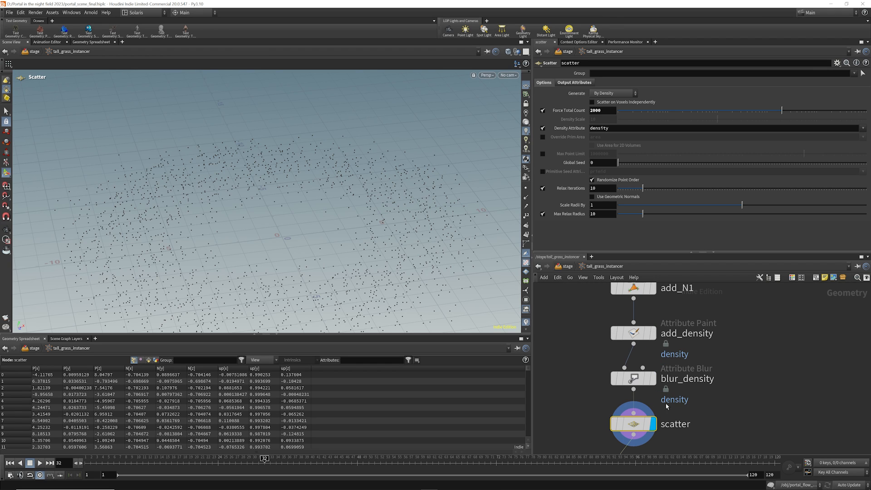
Select and display the setup_scatter Attribute Wrangle and examine its VEX code and pscale parameters
scroll(663, 336, "down", 3)
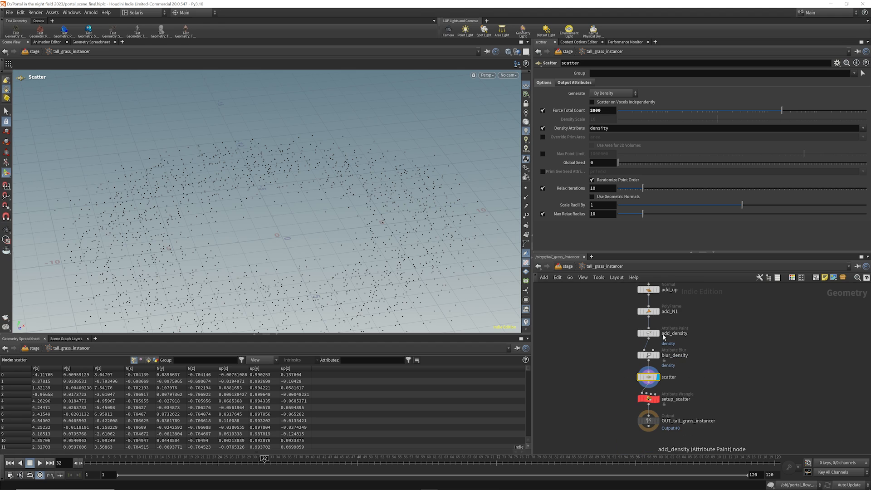
scroll(663, 389, "up", 5)
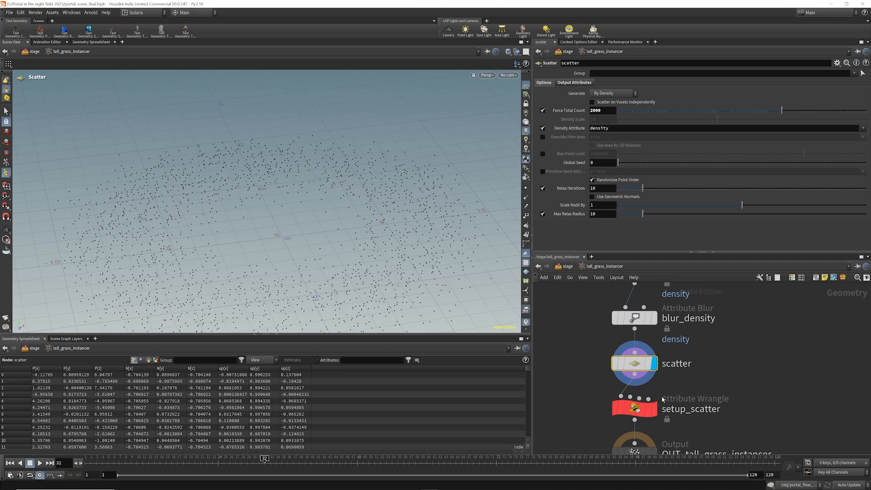
left_click(637, 410)
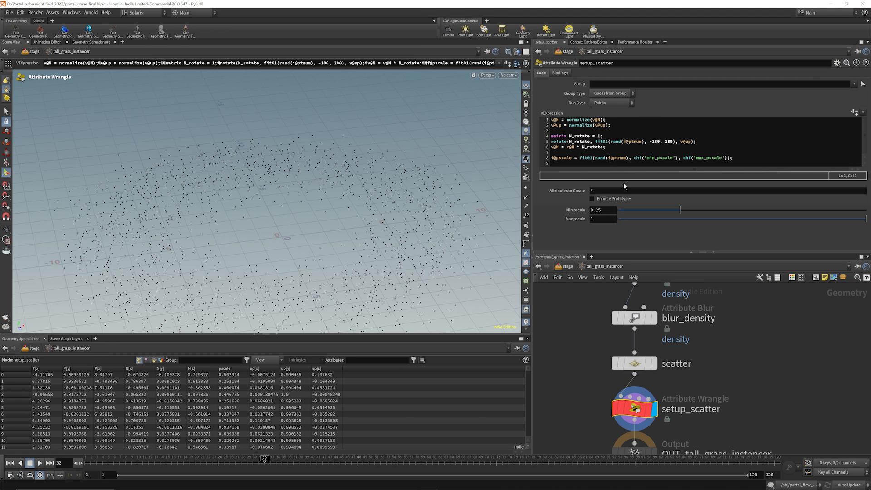
scroll(603, 386, "down", 3)
scroll(597, 388, "up", 3)
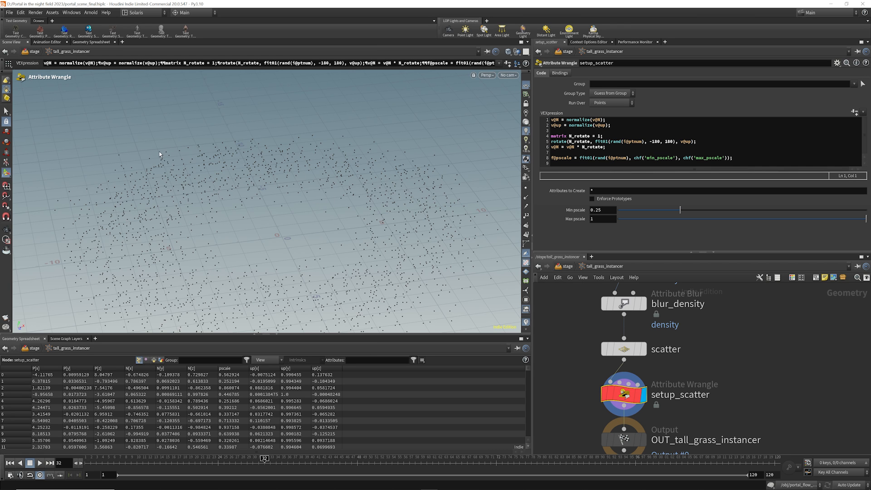
Return to the stage network, then select and display the forest_rubbish SOP Import
left_click(566, 268)
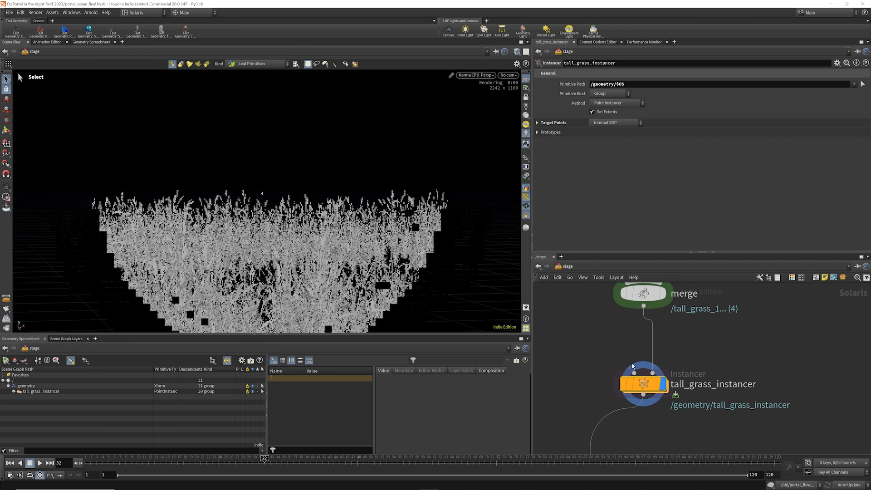
left_click(653, 336)
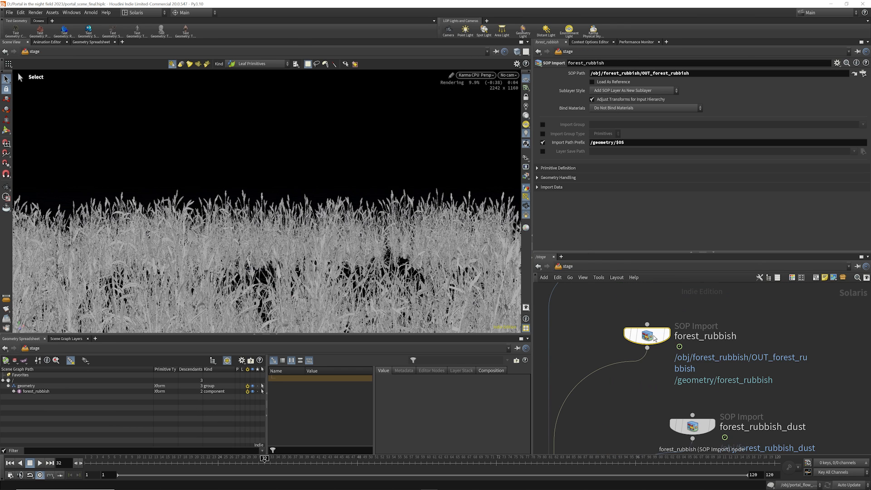
scroll(655, 335, "down", 3)
scroll(657, 332, "up", 3)
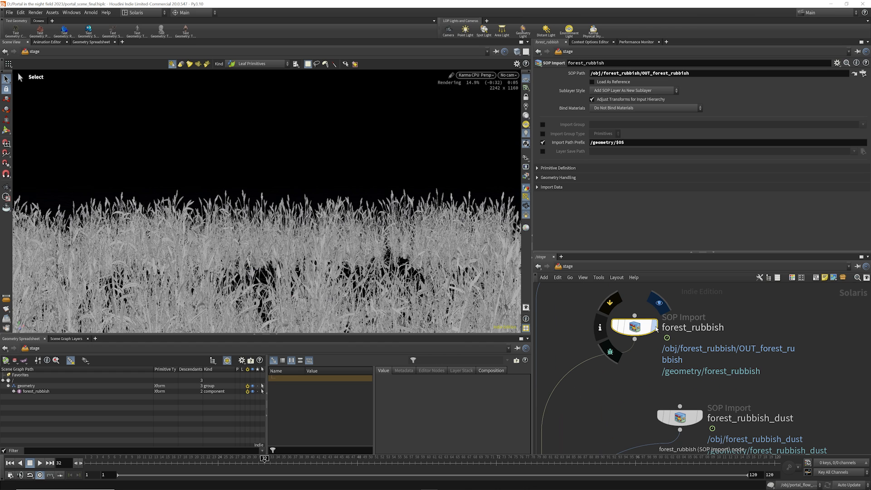
left_click(656, 327)
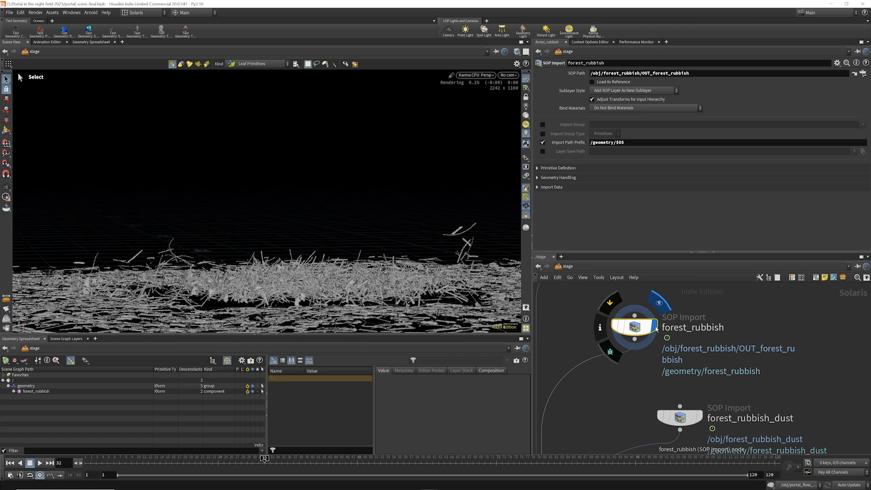
Display the forest_rubbish_dust SOP Import followed by portal_flow_particles, and examine their import settings
scroll(611, 308, "down", 3)
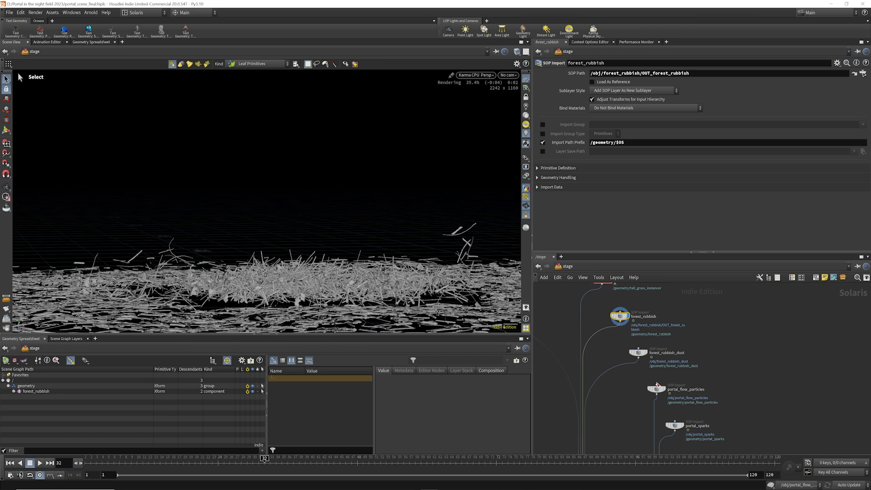
scroll(637, 333, "up", 3)
left_click(639, 330)
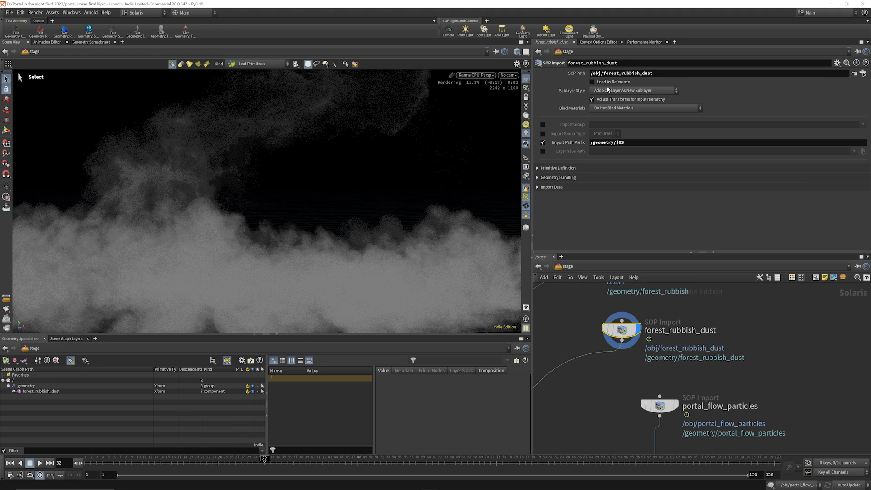
scroll(683, 396, "down", 3)
scroll(657, 357, "up", 3)
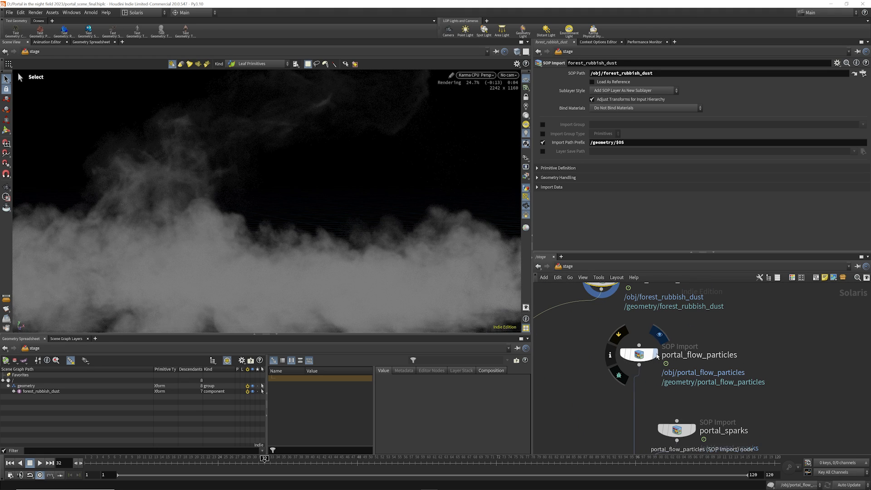
left_click(657, 357)
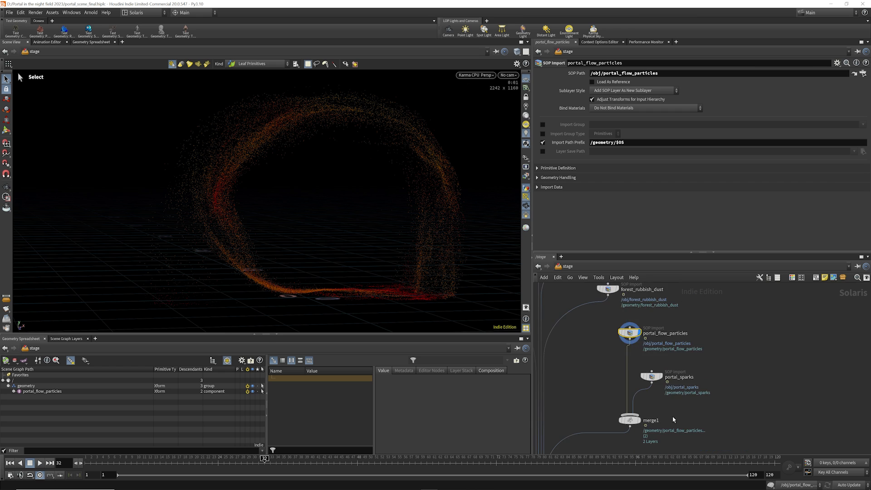
Display portal_sparks alone, followed by the merge1 node that combines it with portal_flow_particles
scroll(672, 415, "up", 2)
left_click(656, 344)
scroll(657, 344, "down", 3)
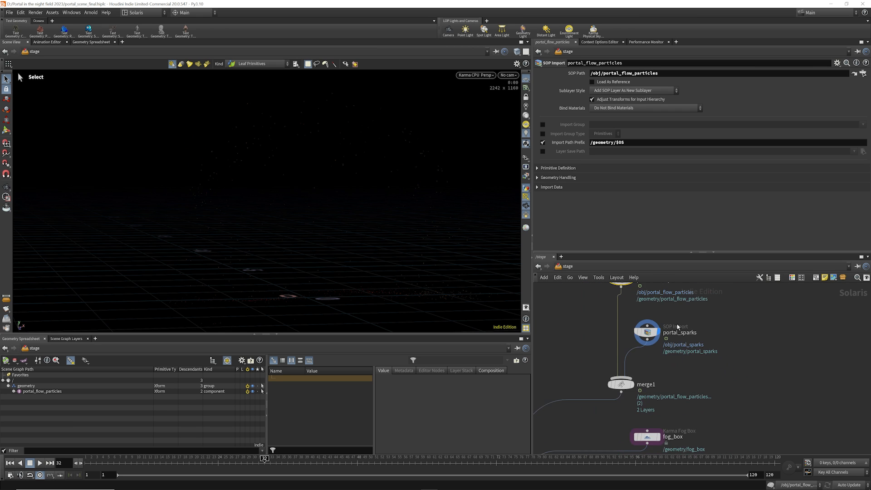
scroll(652, 354, "up", 2)
left_click(652, 355)
scroll(652, 354, "down", 2)
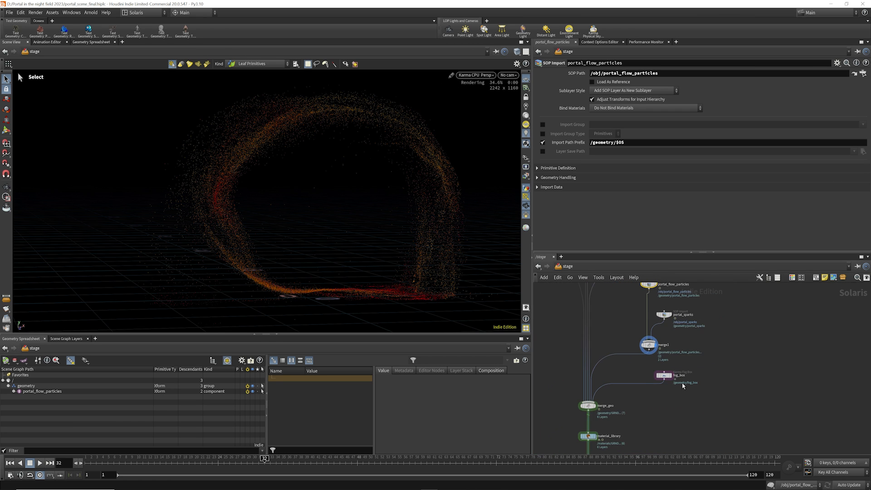
Display the fog_box Karma Fog Box and examine its density, translate and scale settings
scroll(649, 369, "up", 3)
left_click(656, 369)
left_click(650, 369)
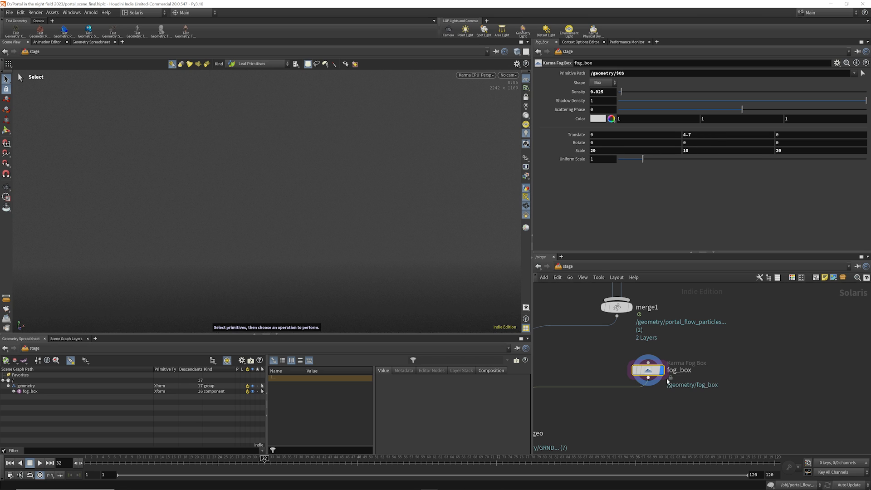
scroll(716, 359, "down", 6)
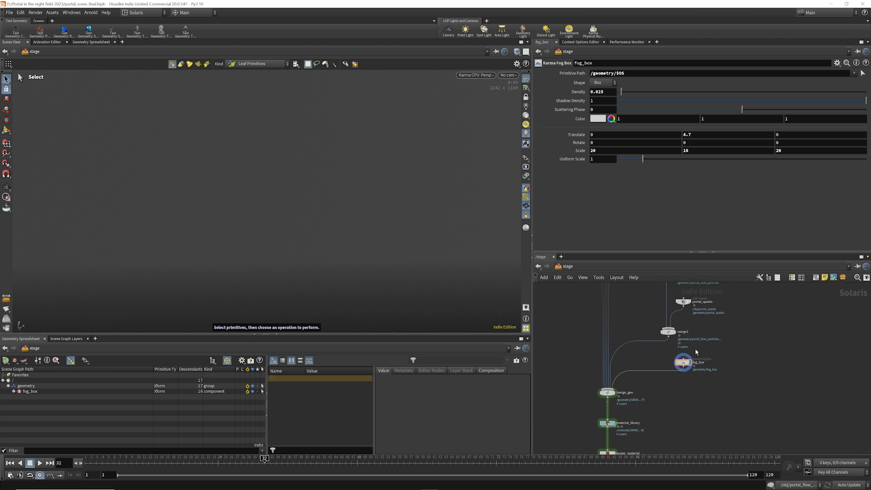
Display merge_geo to view the combined geometry, and open the material_library network
scroll(657, 374, "up", 7)
left_click(639, 347)
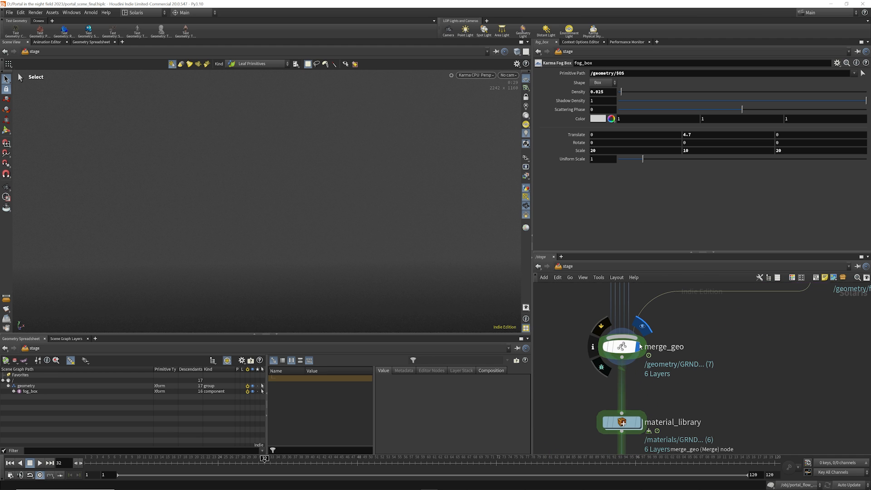
scroll(637, 313, "down", 4)
scroll(646, 394, "up", 6)
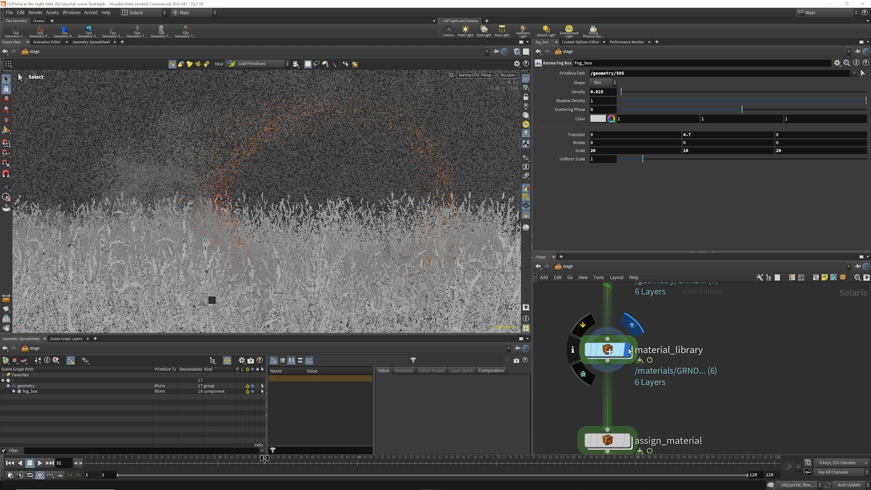
double_click(631, 353)
scroll(647, 319, "up", 8)
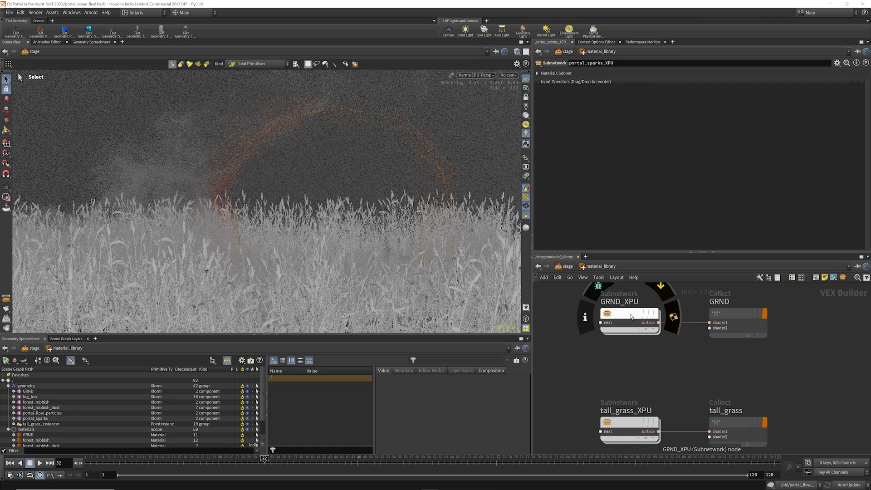
Open the GRND_XPU material subnetwork and examine its GRND_4k_albedo and GRND_4k_roughness image nodes
double_click(634, 318)
scroll(637, 349, "up", 5)
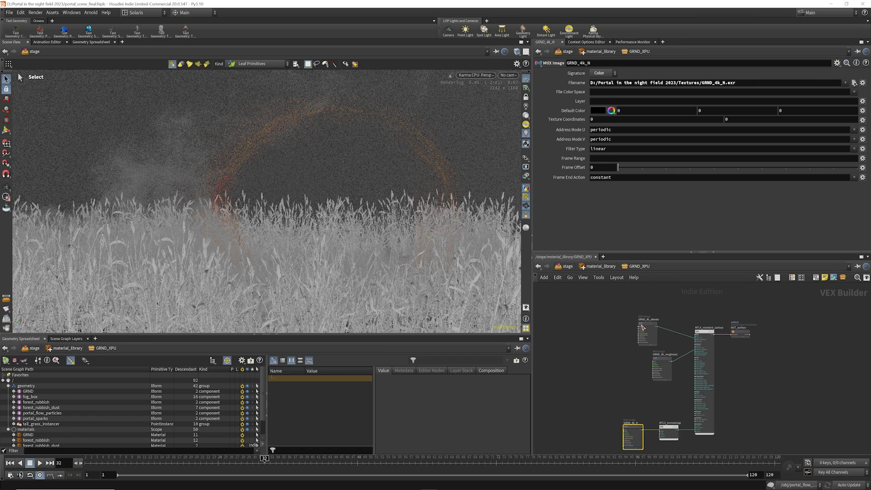
left_click(645, 323)
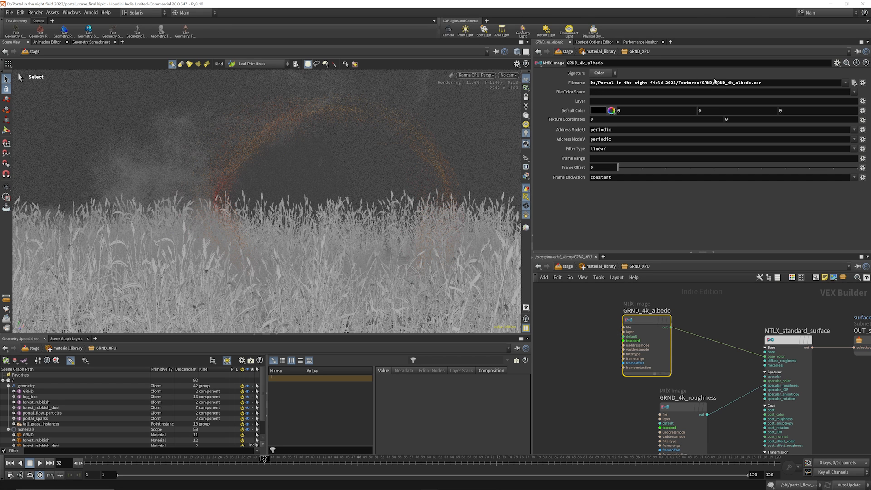
middle_click_drag(689, 408, 687, 354)
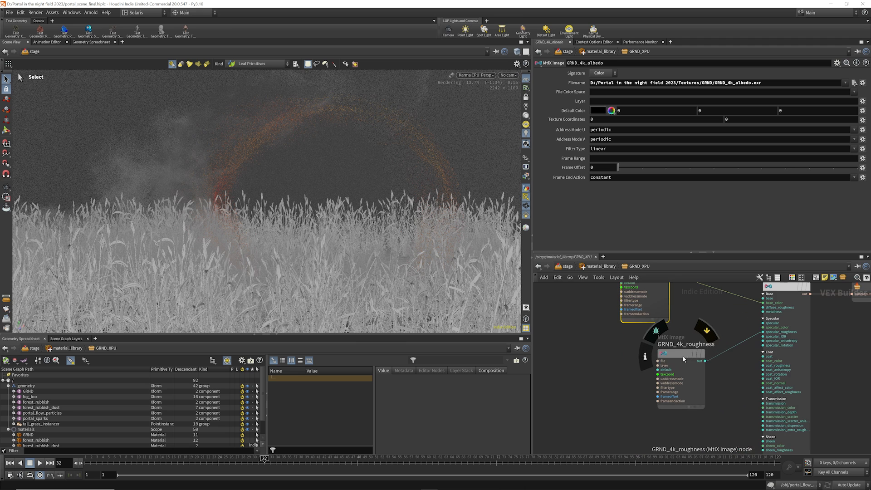
left_click(680, 378)
Show the parameters of the MTLX_normalmap node fed by the GRND_4k_N image
scroll(665, 338, "down", 6)
scroll(677, 410, "up", 3)
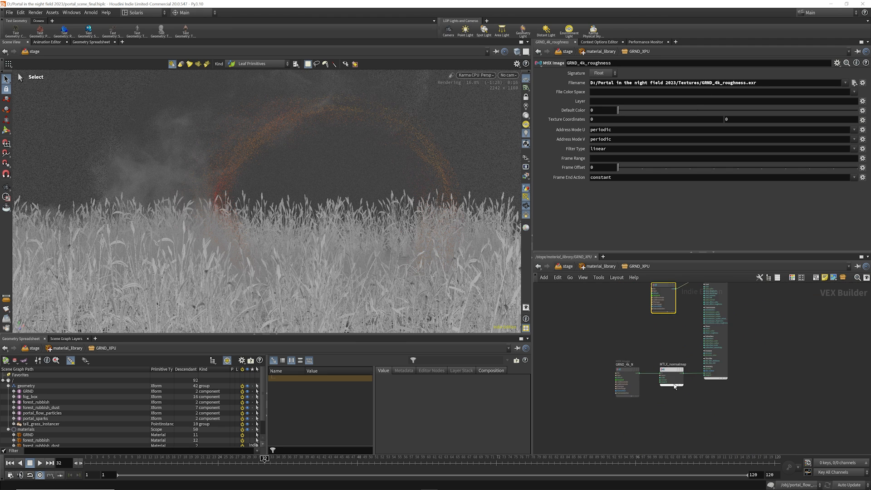
scroll(672, 370, "up", 3)
left_click(672, 370)
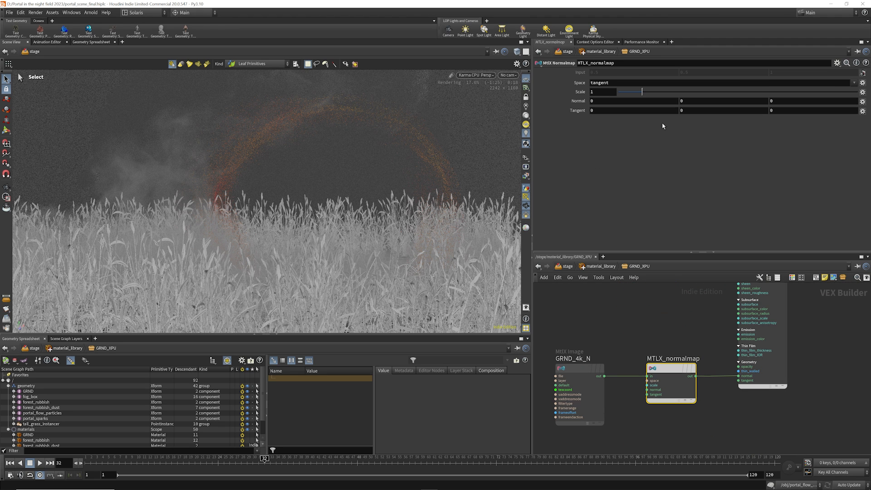
Return to material_library and open the tall_grass_XPU subnetwork to examine its shader nodes
left_click(601, 266)
scroll(646, 357, "down", 3)
scroll(630, 384, "up", 3)
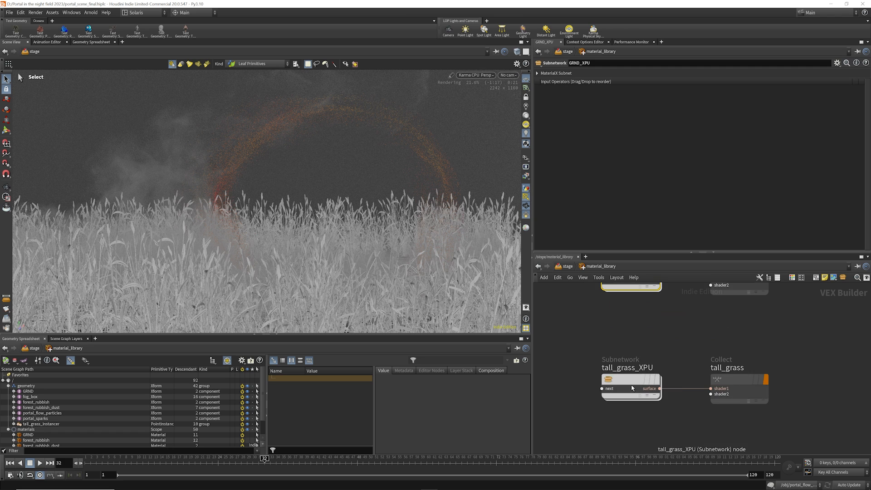
left_click(630, 383)
double_click(630, 384)
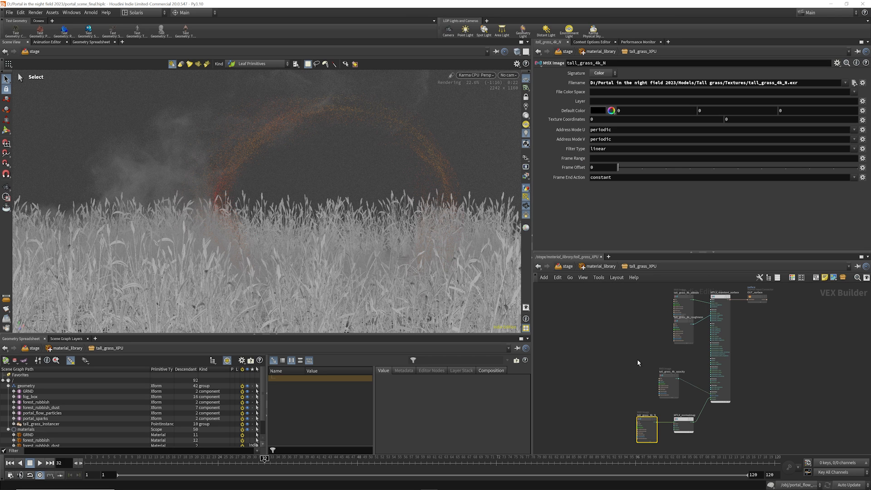
Go back to material_library and open the portal_flow_particles_XPU subnetwork
left_click(601, 267)
scroll(671, 373, "down", 3)
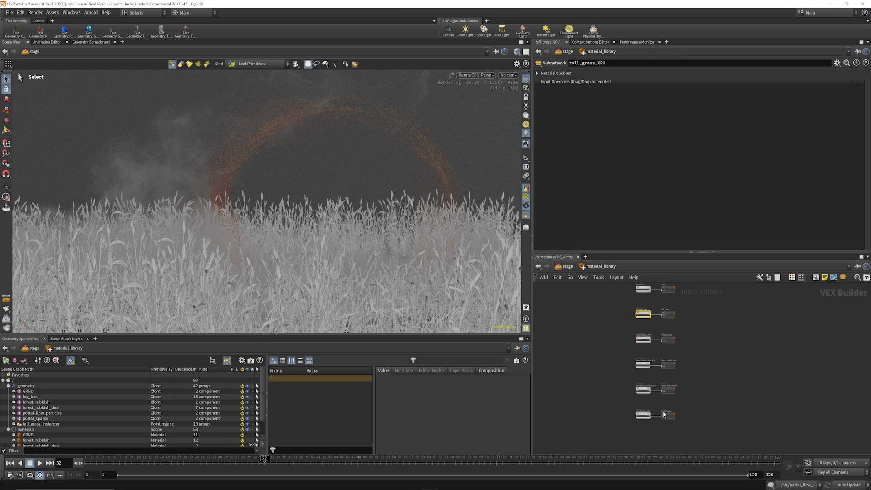
scroll(663, 413, "up", 3)
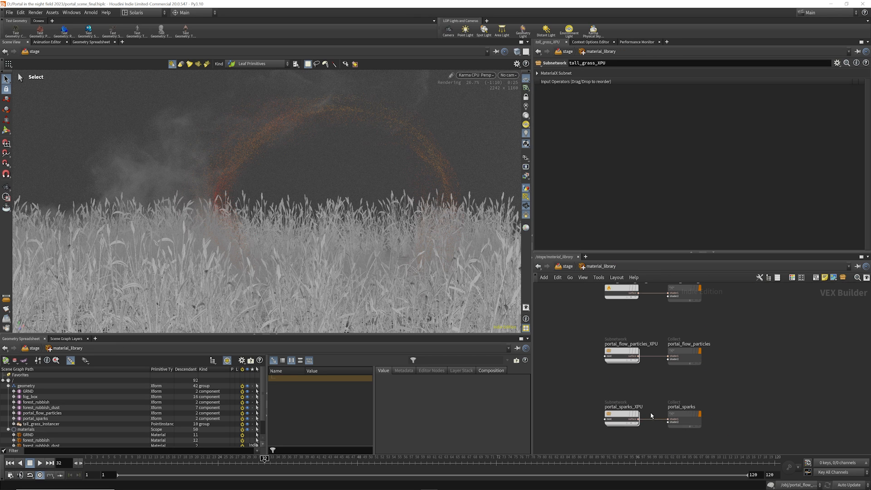
double_click(622, 352)
scroll(638, 386, "up", 2)
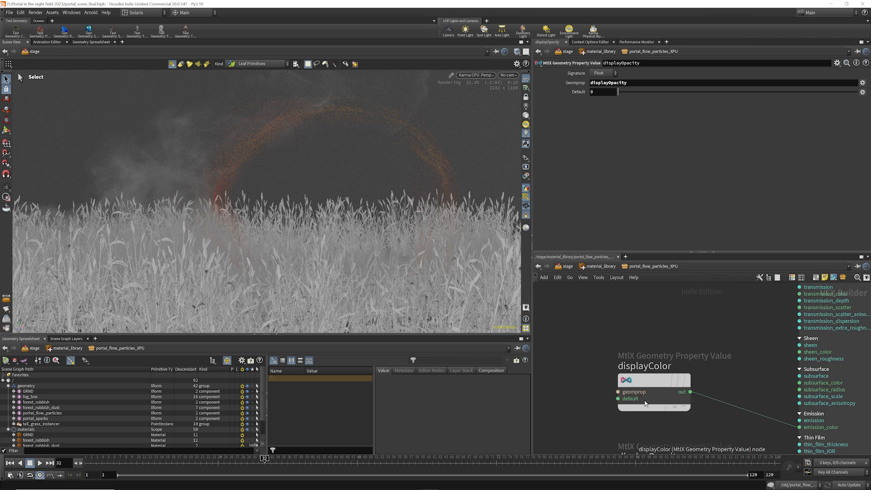
Examine the displayColor and displayOpacity geometry property nodes and their connections to emission color and opacity
scroll(644, 390, "down", 3)
scroll(644, 390, "up", 3)
left_click(644, 390)
scroll(643, 390, "down", 3)
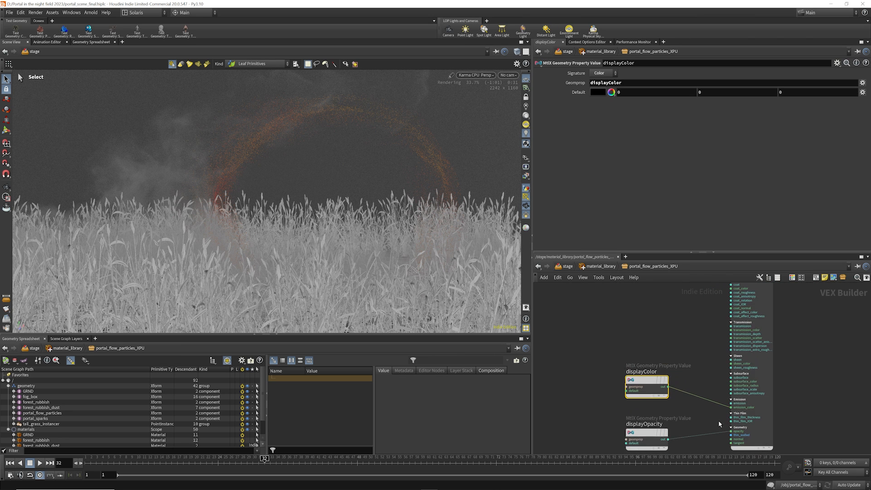
scroll(663, 363, "up", 2)
scroll(646, 400, "down", 2)
scroll(646, 400, "up", 3)
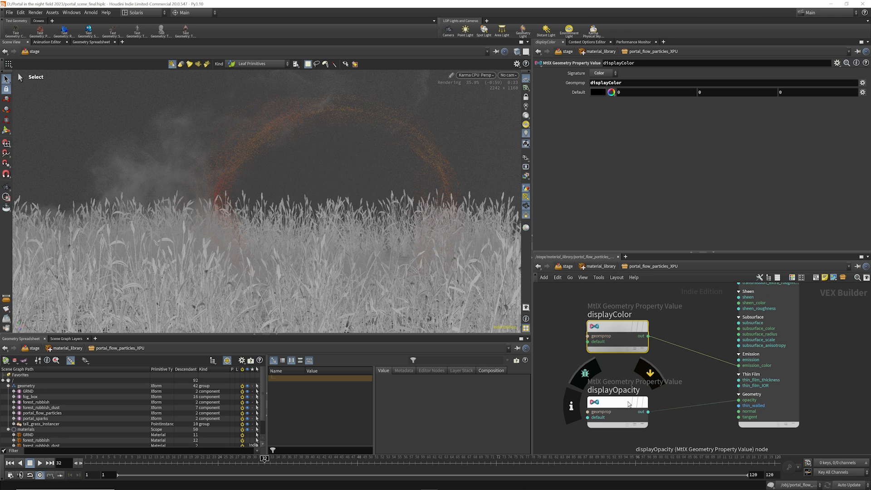
left_click(628, 404)
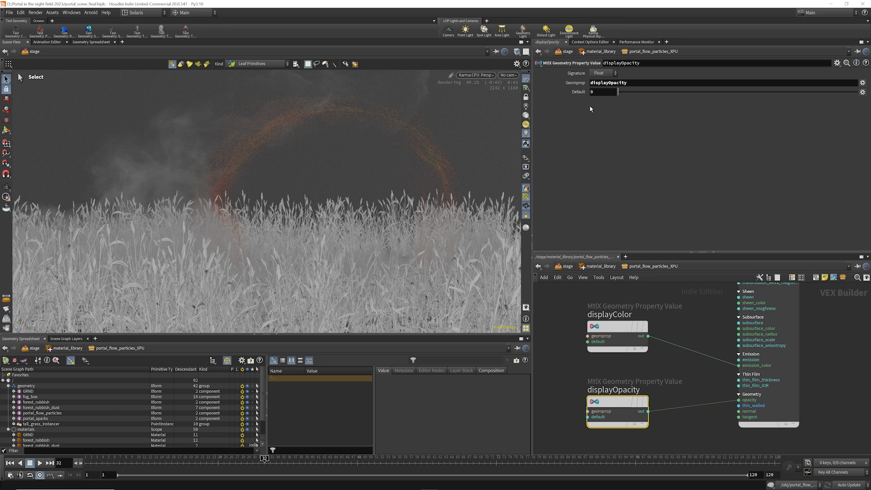
View the whole portal_sparks_XPU shader network and return through material_library to the stage level
scroll(675, 390, "down", 6)
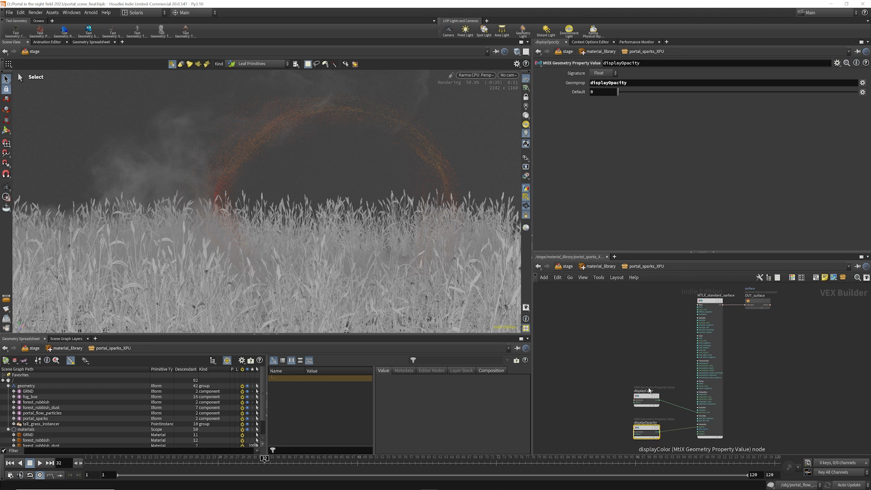
left_click(597, 268)
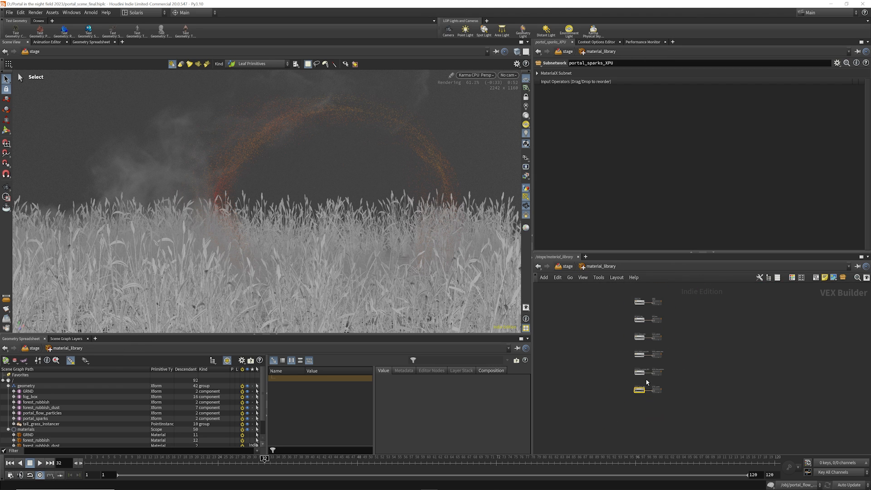
left_click(569, 267)
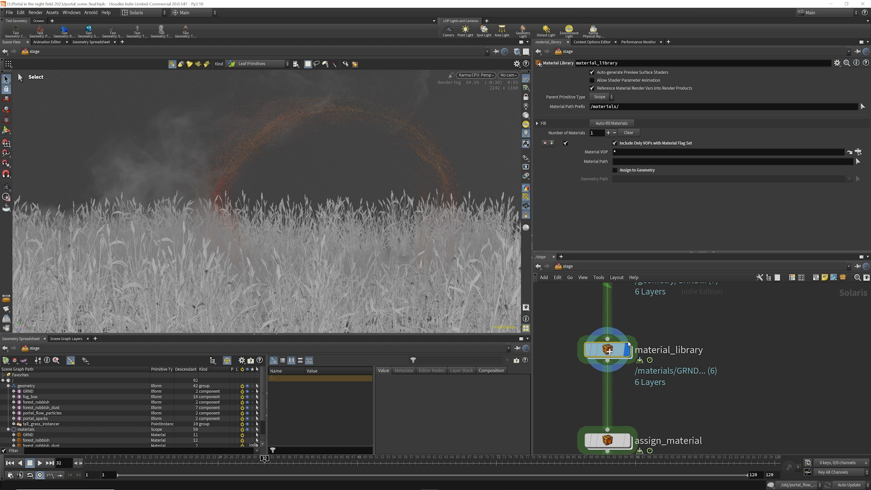
Examine the primitive and material paths in assign_material, select the GRND material in the scene graph, and display the assign_material result
left_click(610, 388)
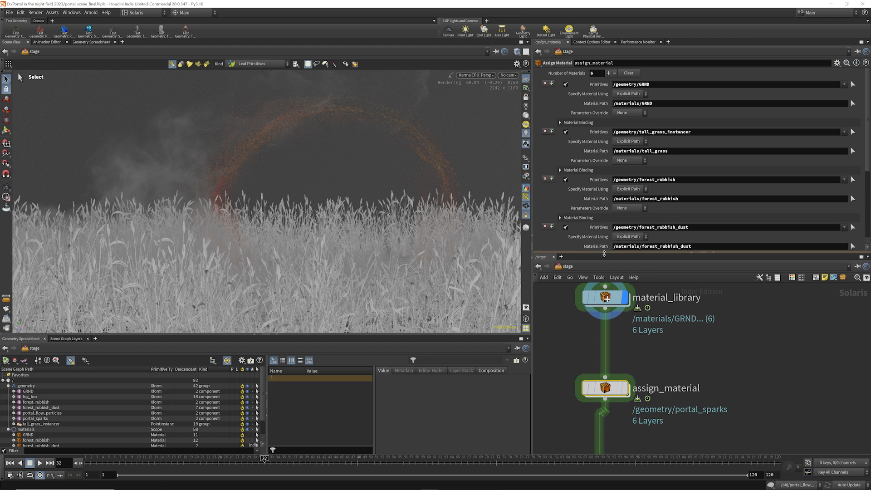
left_click_drag(603, 253, 603, 314)
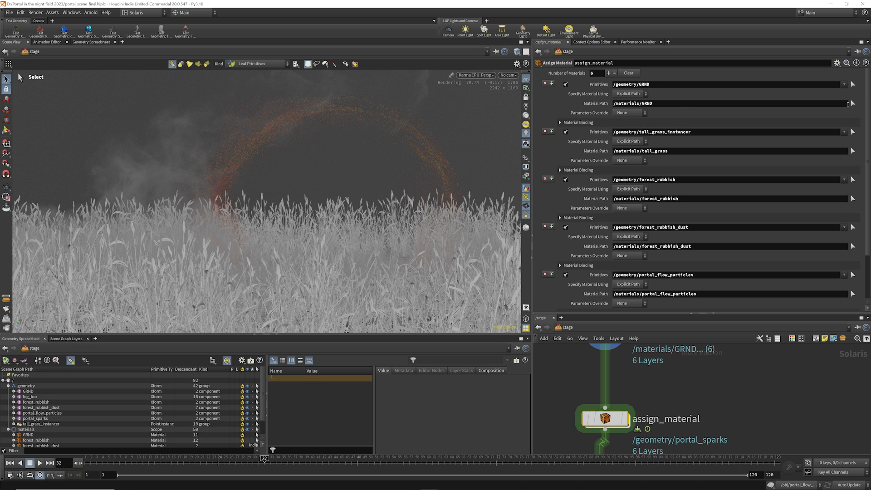
scroll(26, 420, "down", 1)
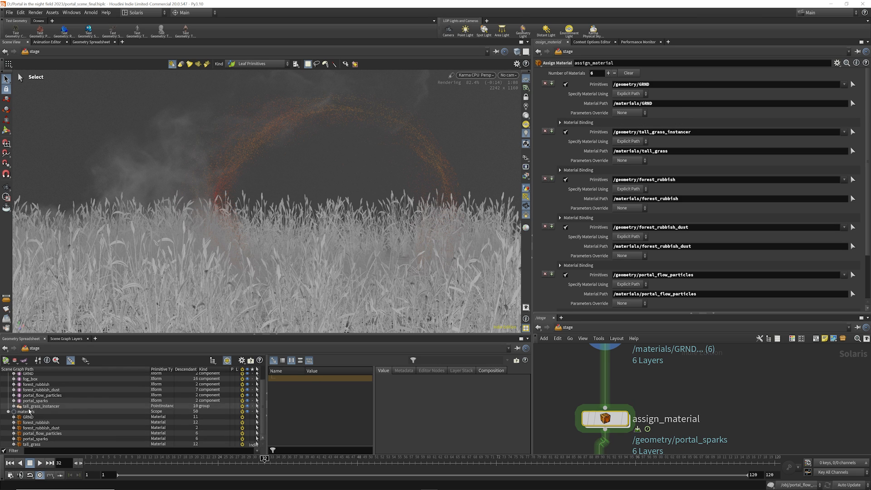
left_click(26, 418)
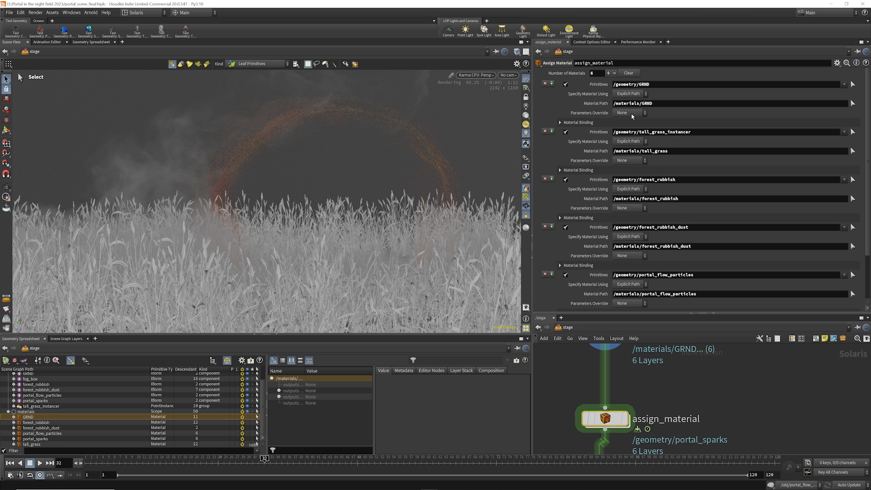
scroll(620, 377, "down", 5)
scroll(619, 397, "up", 4)
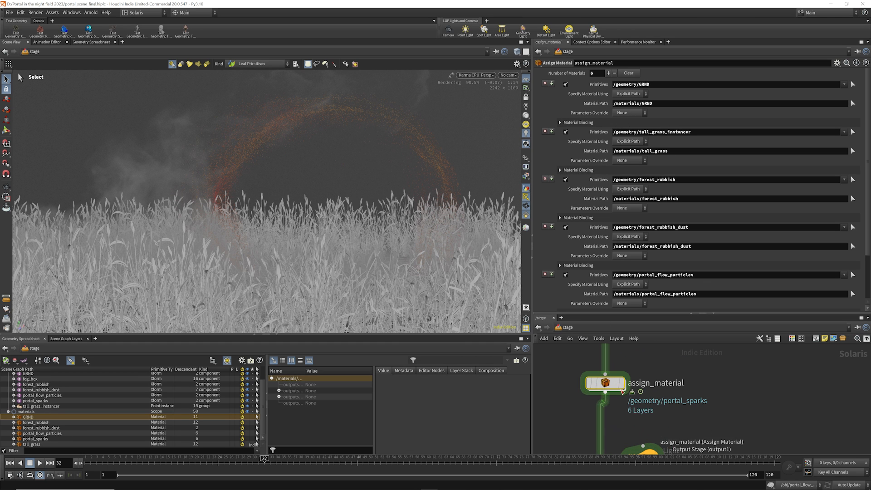
left_click(621, 389)
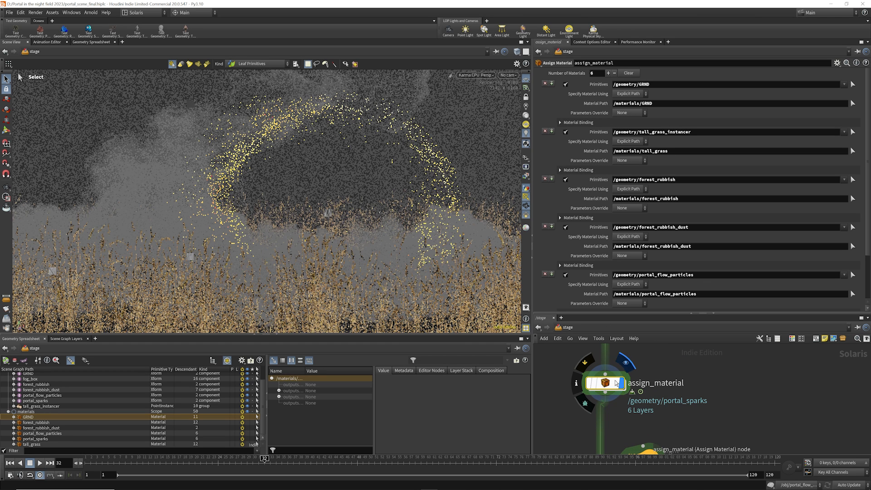
Select the point light, show its viewport handles, and examine its Transform, Base Properties, Shaping, Shadow and Karma parameters
scroll(627, 351, "down", 5)
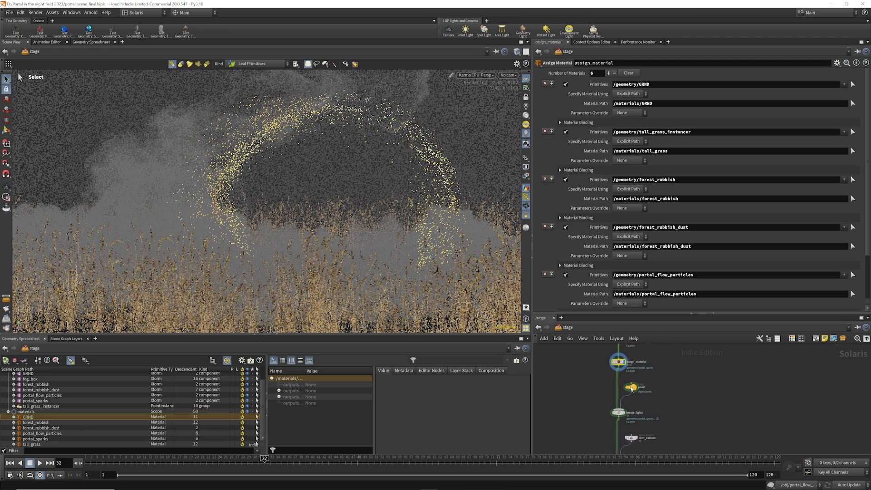
scroll(632, 387, "up", 4)
left_click(633, 389)
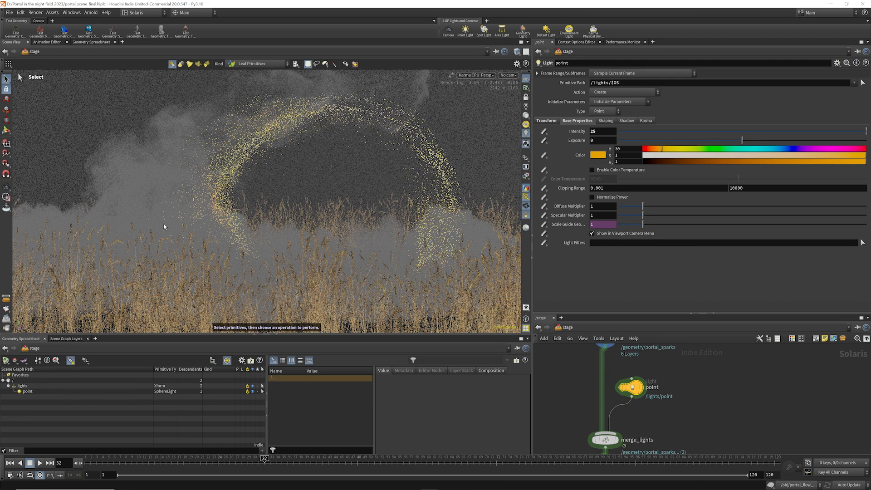
key("Return")
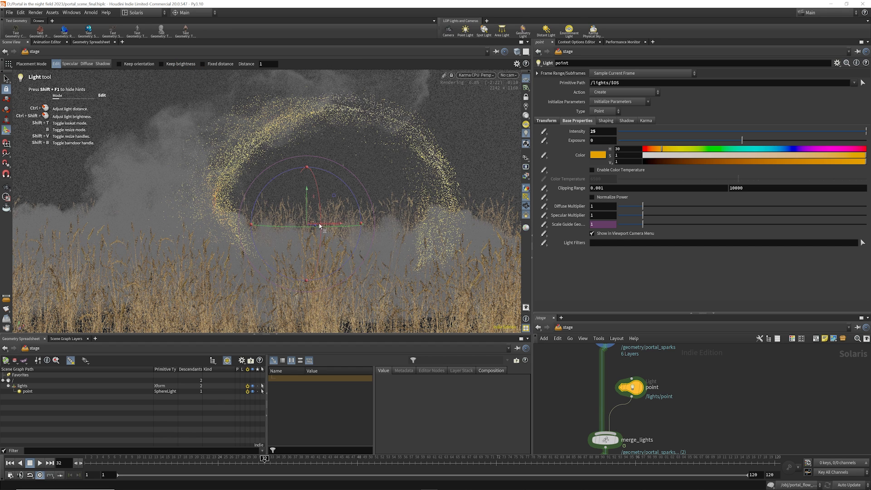
left_click(545, 121)
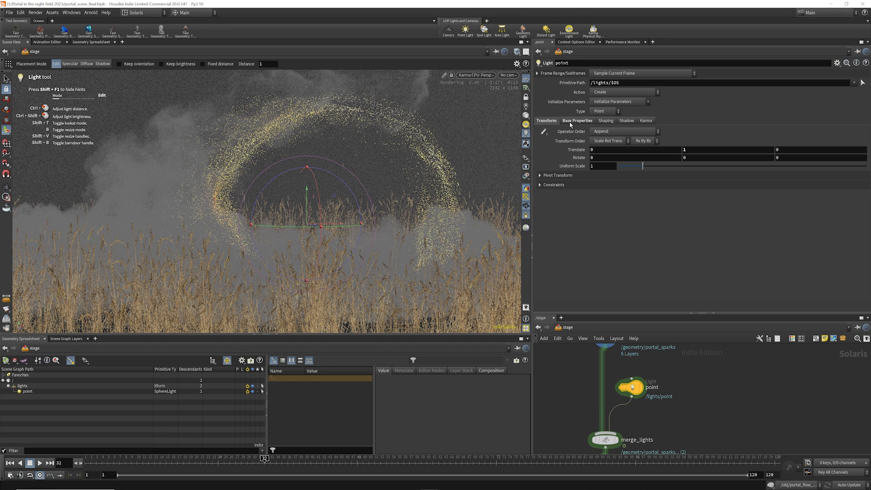
left_click(573, 122)
left_click(608, 122)
left_click(620, 122)
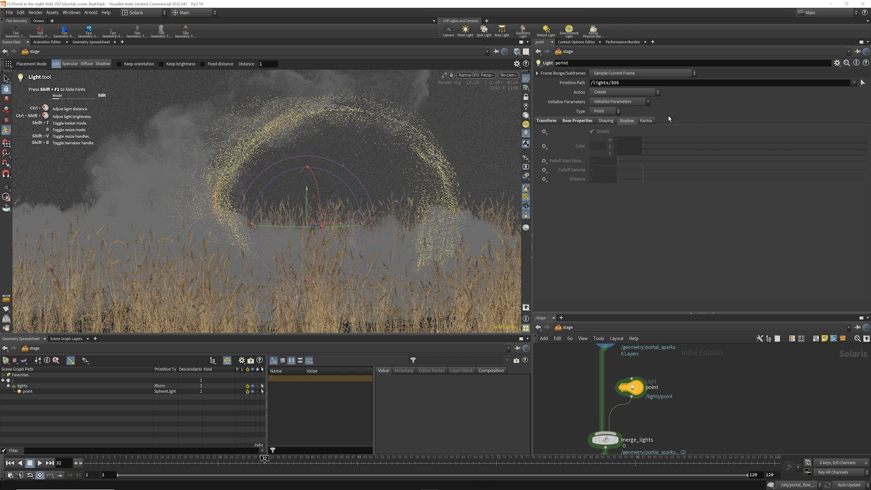
left_click(646, 121)
left_click(579, 121)
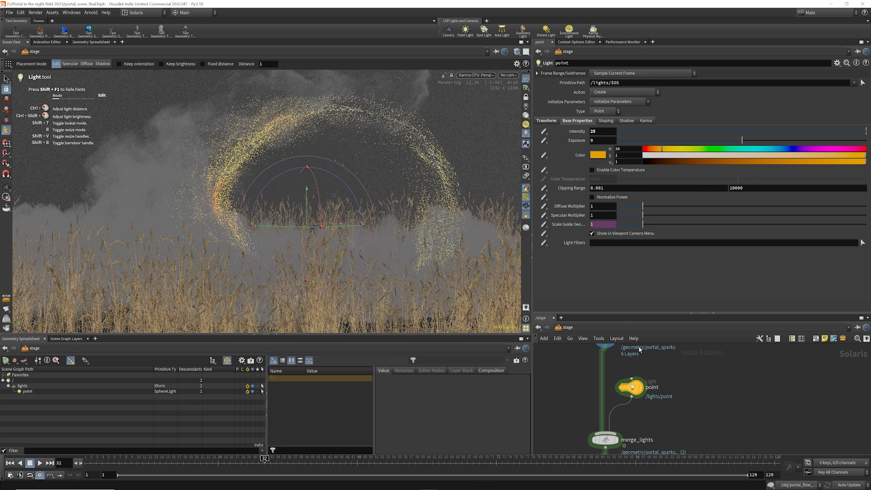
Display the merge_lights result to preview the scene with the point light
scroll(624, 361, "down", 4)
scroll(622, 405, "up", 4)
left_click(617, 393)
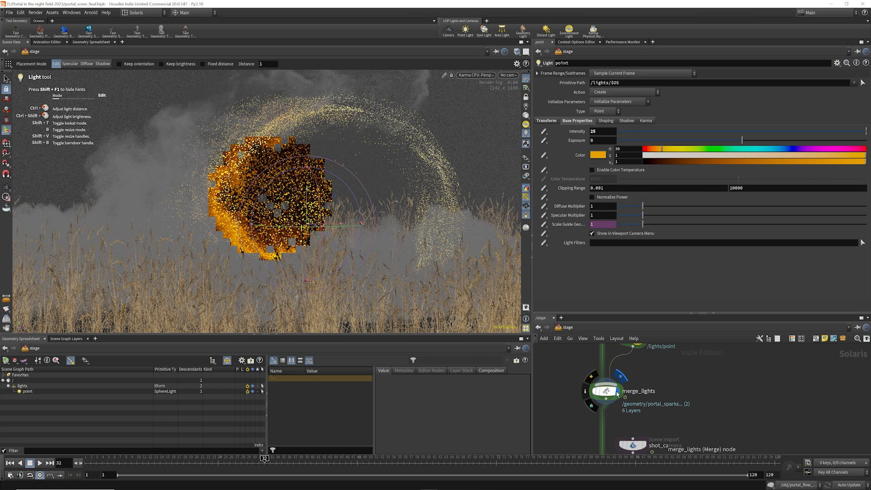
Show the parameters of the shot_camera Scene Import node
scroll(618, 393, "down", 3)
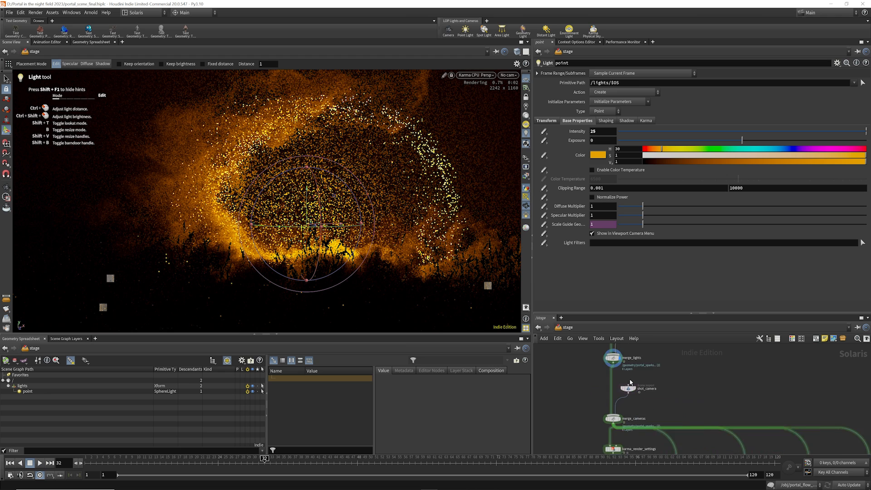
scroll(629, 382, "up", 3)
scroll(632, 384, "down", 3)
scroll(635, 385, "up", 3)
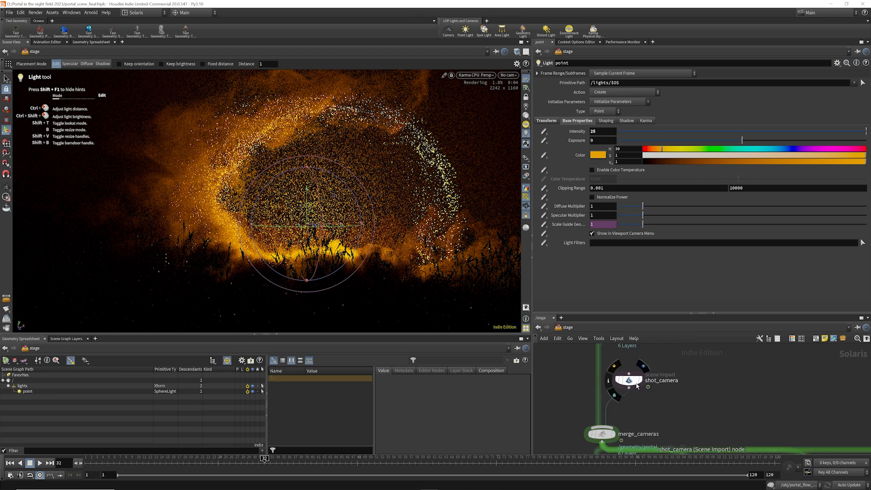
left_click(635, 383)
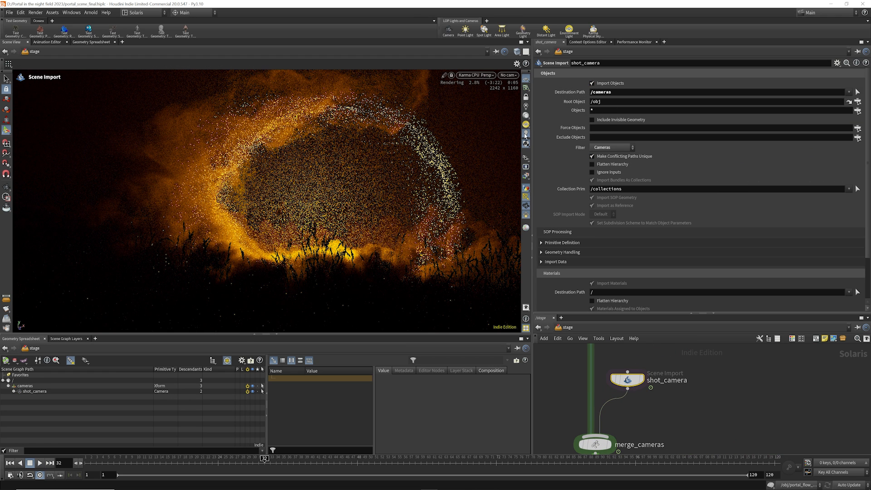
Display the merge_cameras result and look through the /cameras/shot_camera/cam1 camera in the viewport
left_click(509, 75)
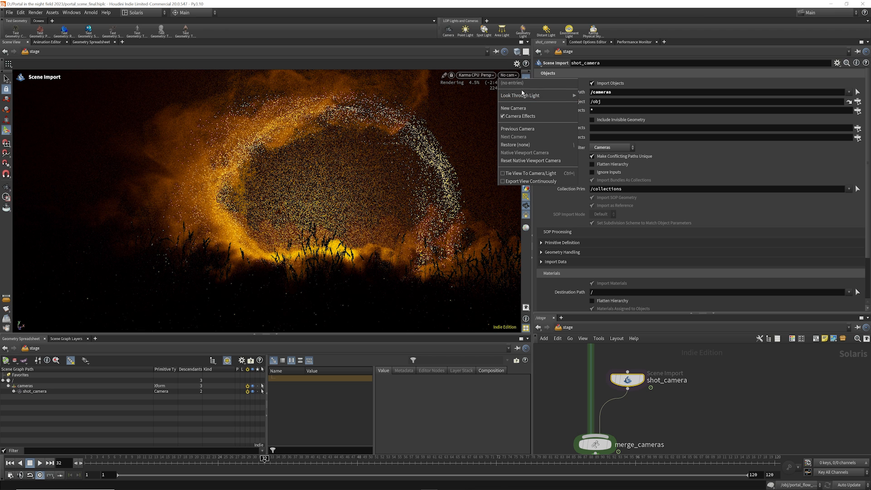
left_click(482, 75)
scroll(618, 379, "down", 3)
scroll(611, 407, "up", 3)
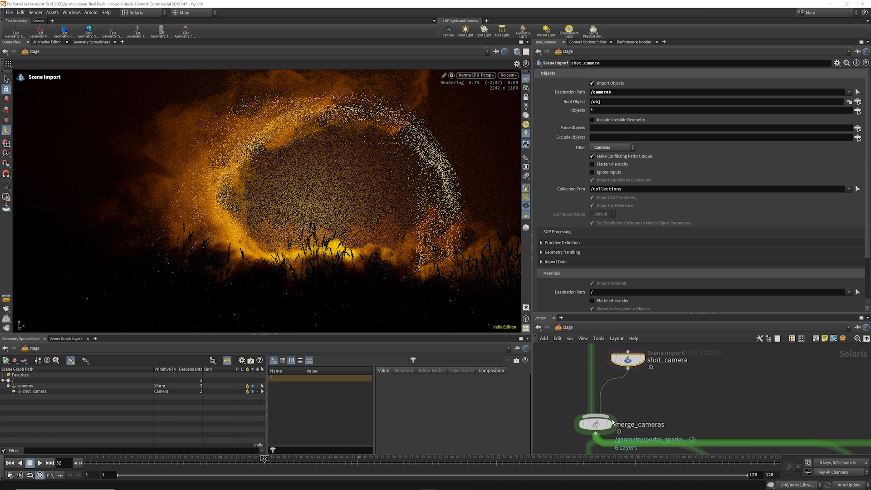
left_click(609, 424)
left_click(595, 423)
left_click(508, 75)
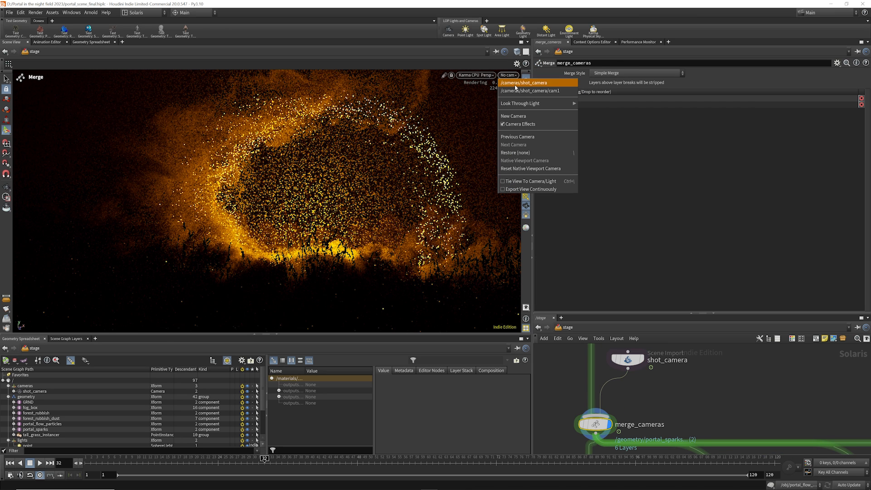
left_click(526, 90)
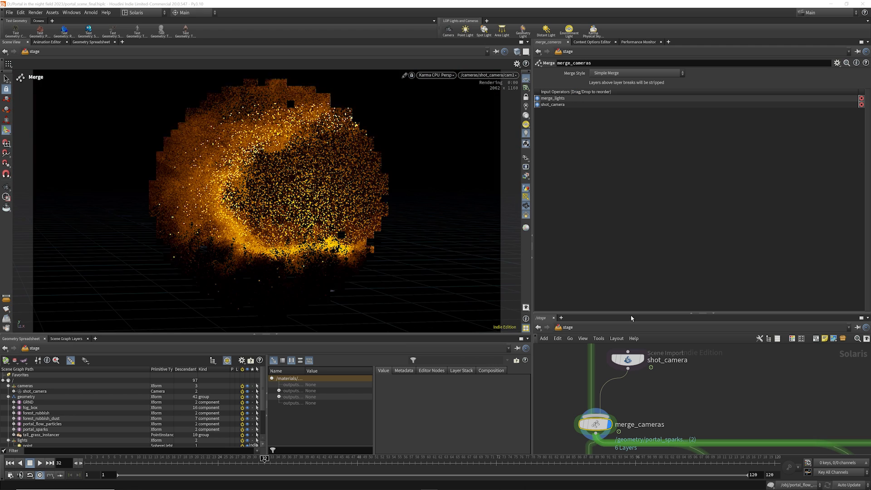
Examine the parameters of the main karma_render_settings node and its USD_render node
scroll(630, 376, "down", 3)
scroll(605, 366, "up", 4)
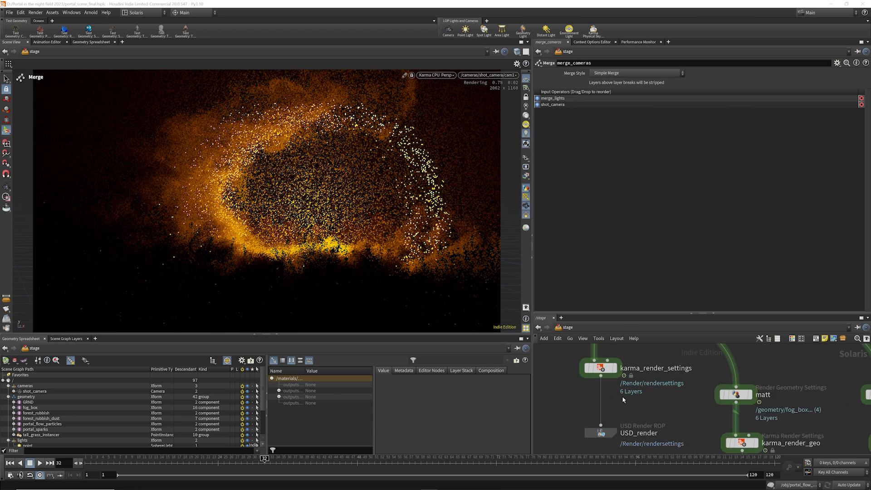
left_click(605, 366)
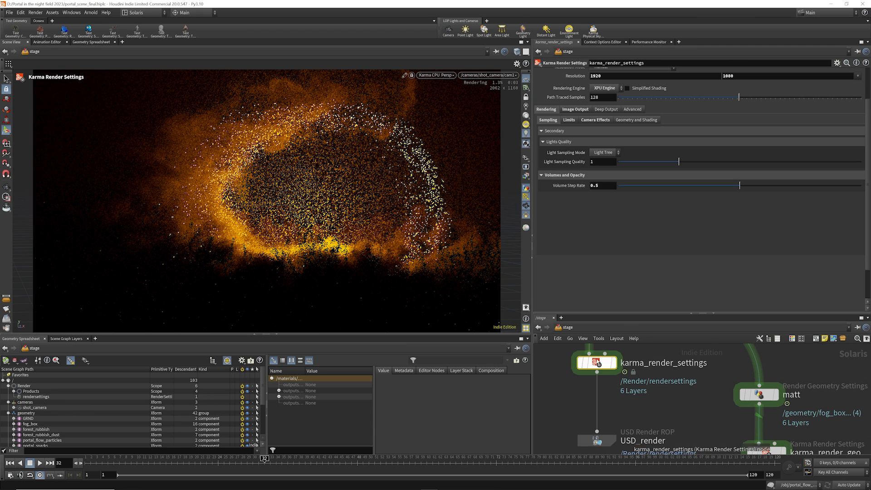
left_click(597, 440)
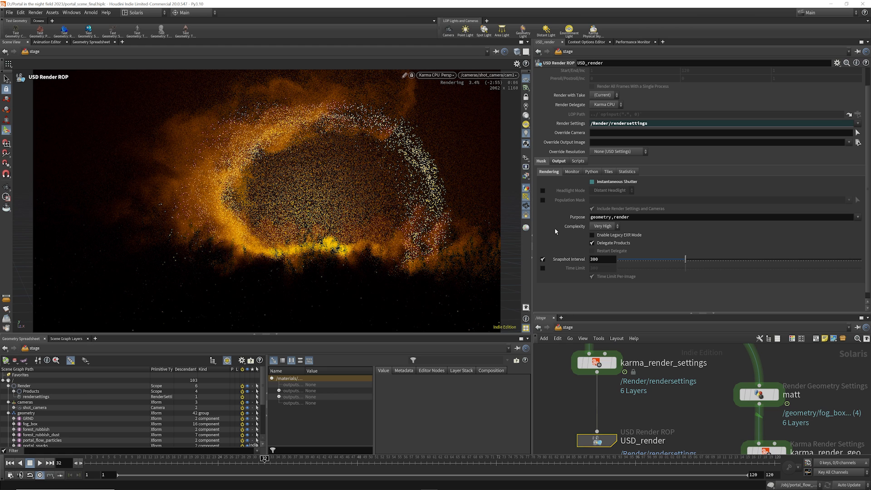
Examine the primitives list and Holdout Mode of the matt Render Geometry Settings node, and display its result
scroll(610, 387, "down", 5)
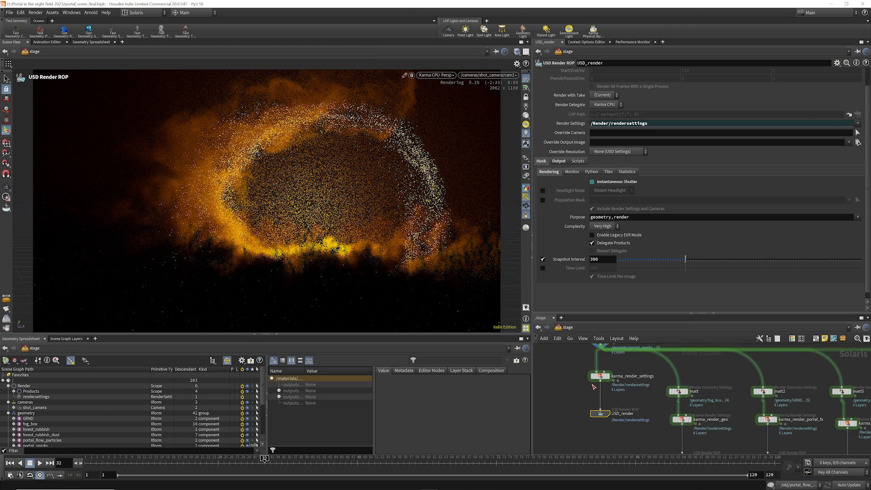
scroll(610, 386, "up", 5)
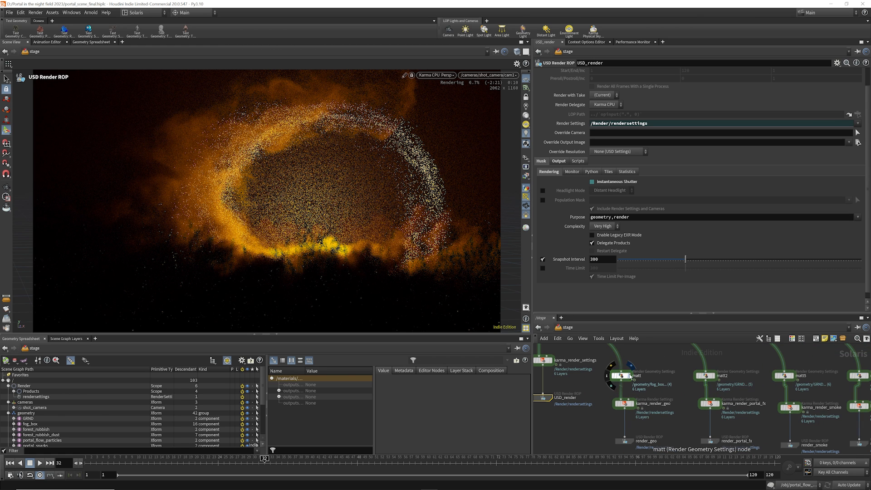
left_click(623, 376)
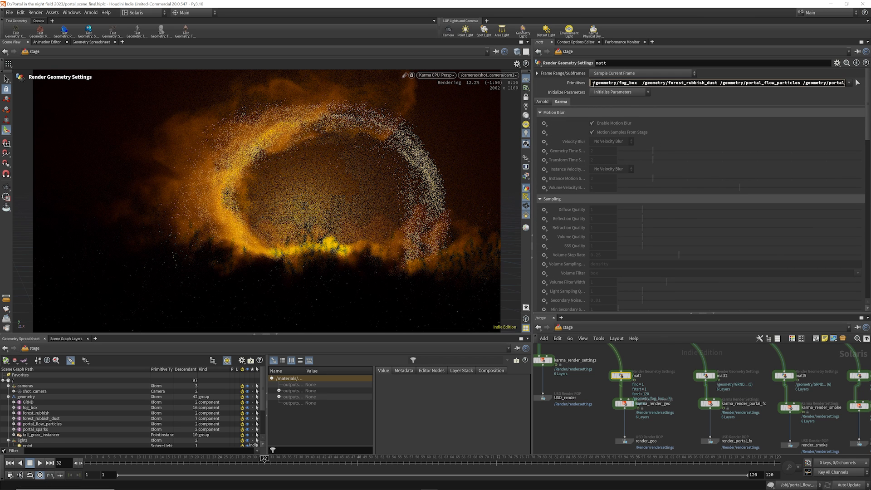
left_click_drag(591, 82, 857, 83)
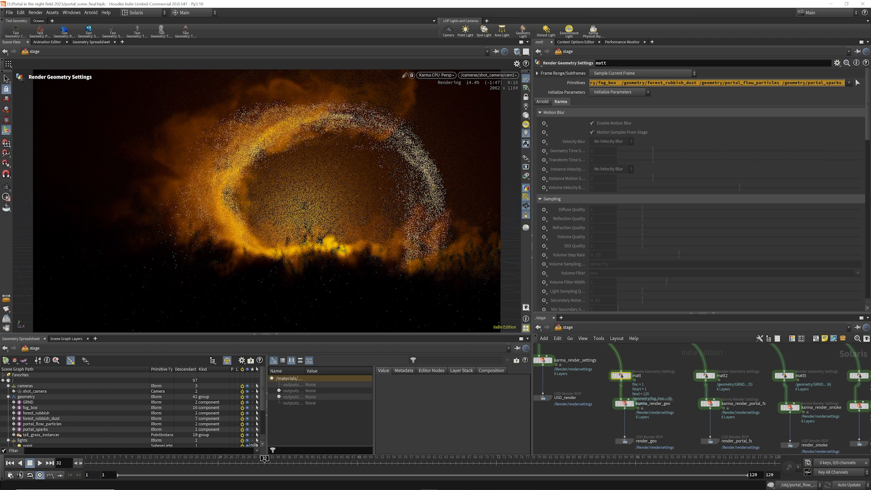
scroll(655, 158, "down", 15)
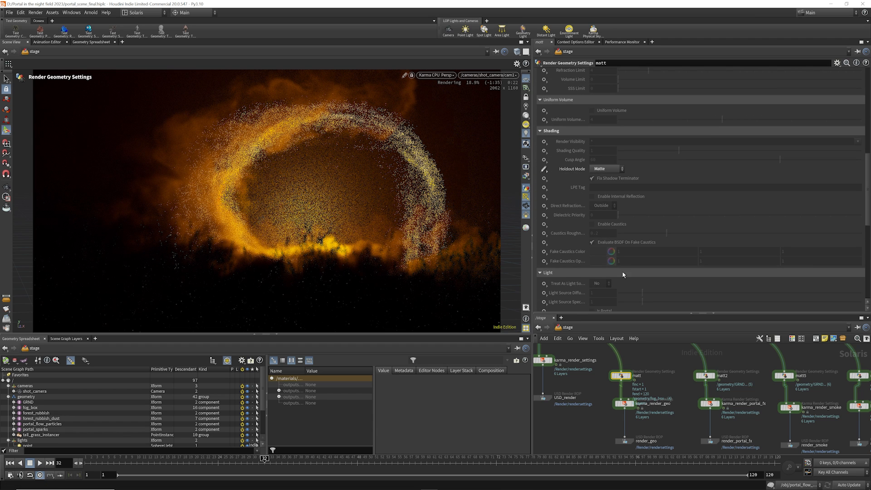
left_click(631, 366)
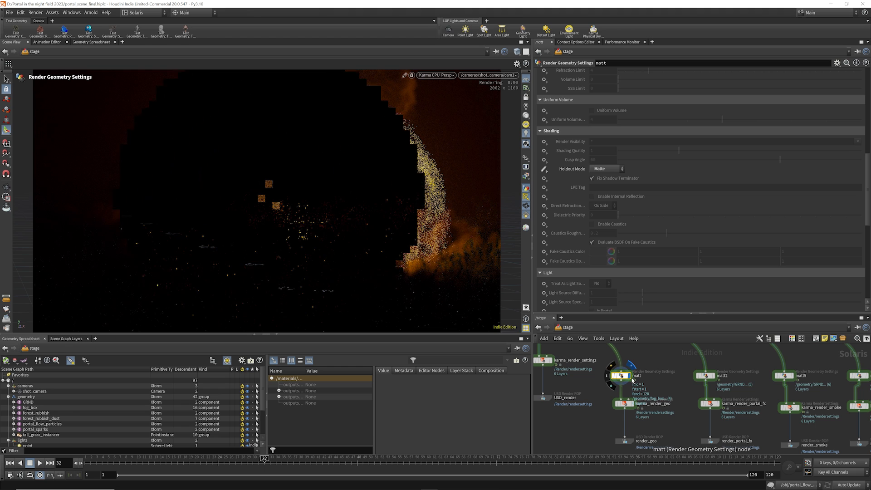
scroll(637, 183, "up", 15)
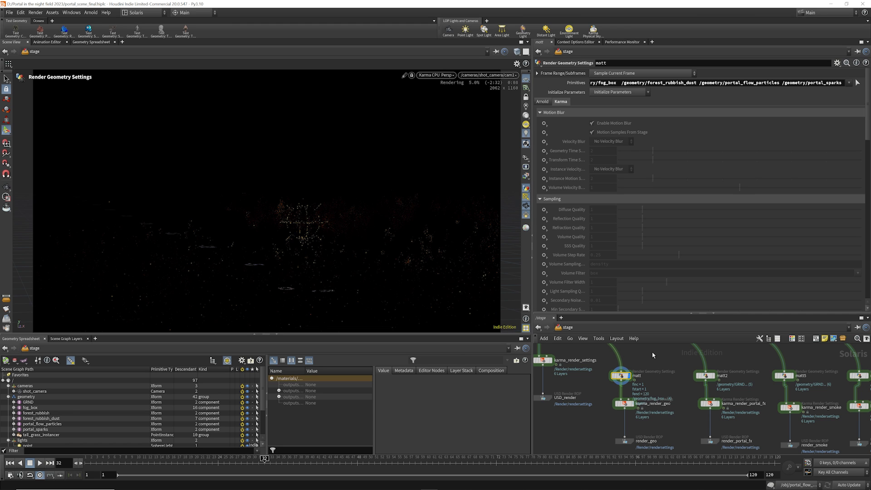
Display the karma_render_geo node and examine its Sampling, Limits and Camera Effects settings
scroll(651, 353, "down", 4)
scroll(644, 383, "up", 5)
left_click(636, 373)
left_click(632, 374)
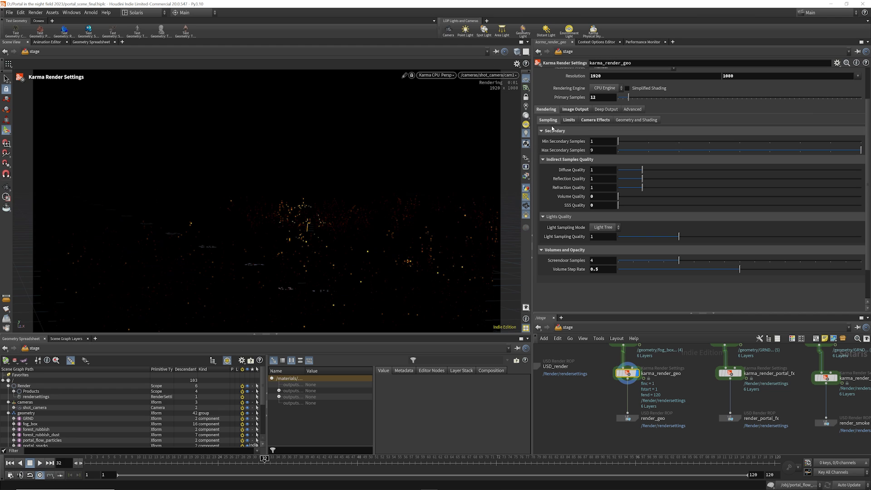
left_click(568, 121)
left_click(594, 120)
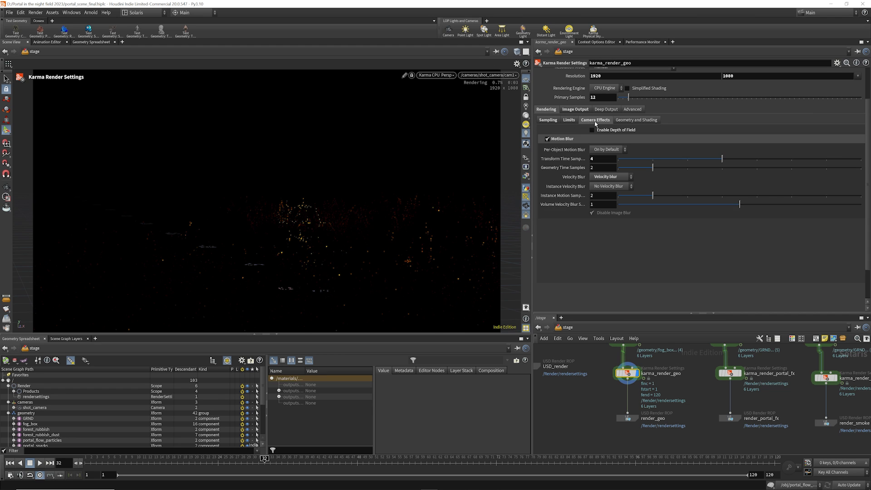
Examine the Geometry and Shading, Advanced, Deep Output and Image Output settings of the karma_render_geo node
left_click(639, 121)
left_click(632, 110)
left_click(608, 111)
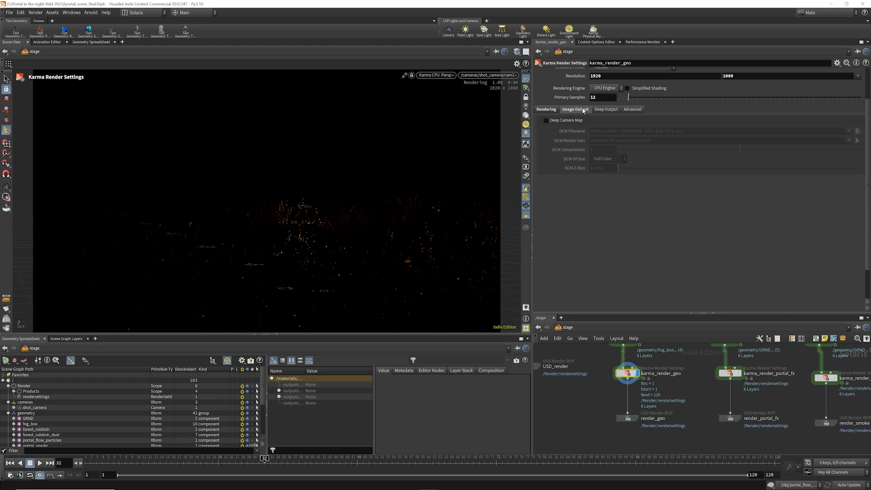
left_click(579, 110)
left_click(546, 110)
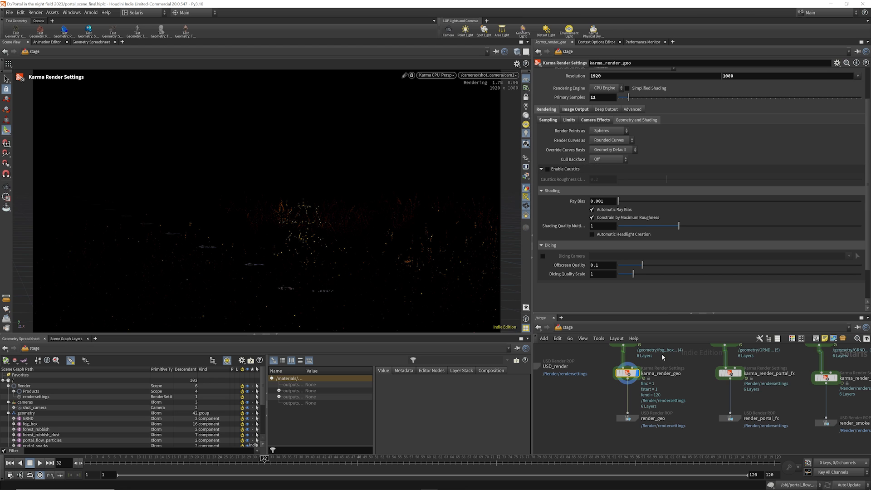
Display the matt2 Render Geometry Settings node and examine its primitives list and Holdout Mode
scroll(619, 378, "down", 5)
scroll(661, 369, "up", 4)
scroll(648, 379, "down", 3)
scroll(662, 372, "up", 5)
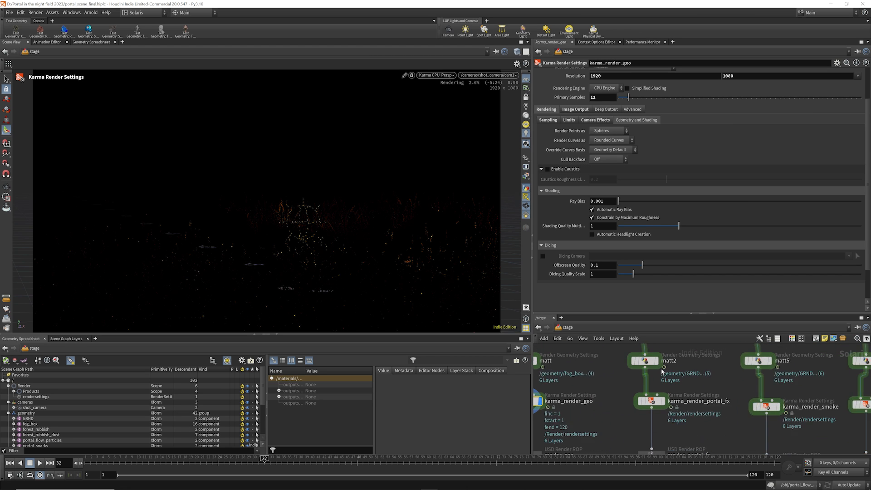
scroll(653, 365, "up", 1)
left_click(646, 360)
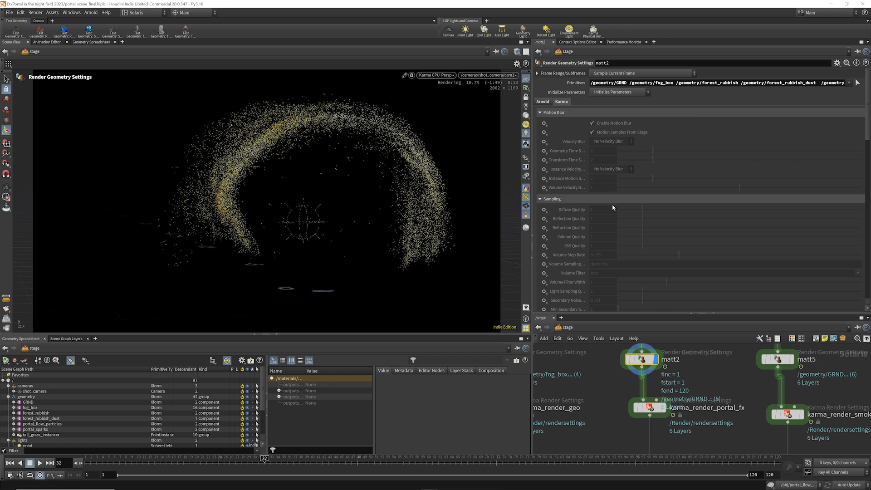
scroll(612, 208, "down", 10)
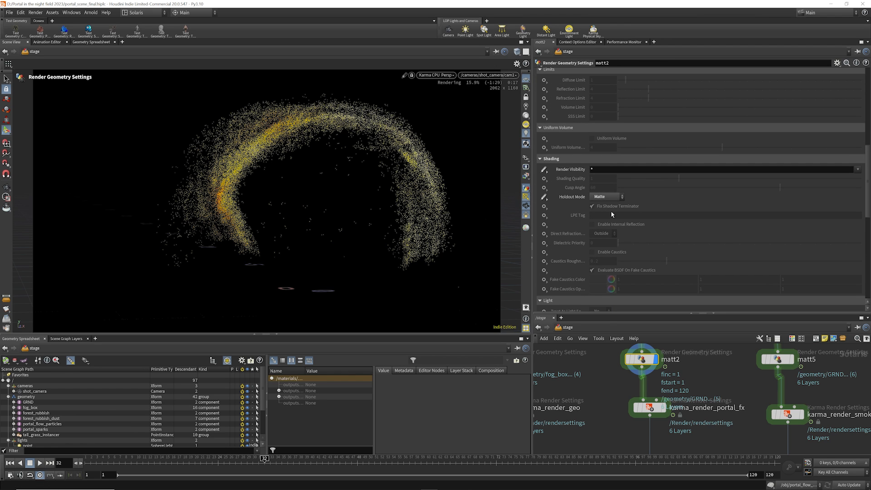
Display the karma_render_smoke pass and the karma_render_env_volume pass in turn to compare their renders
scroll(672, 382, "down", 5)
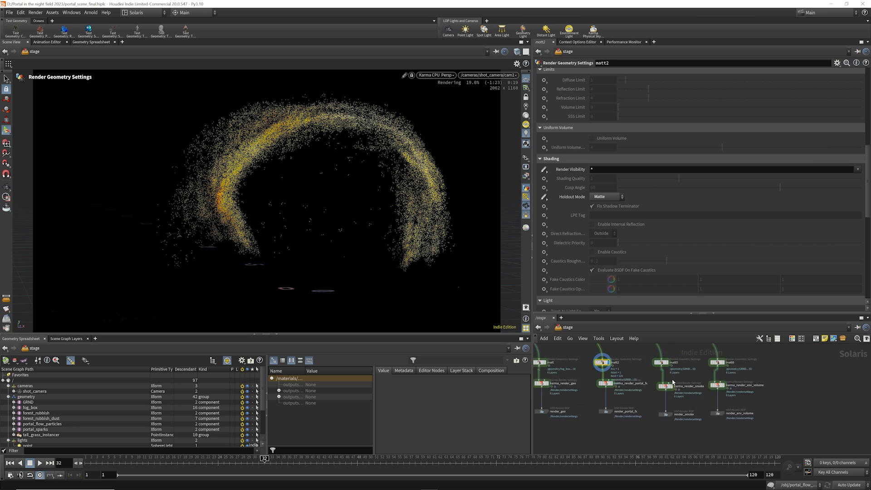
scroll(672, 383, "up", 5)
left_click(660, 394)
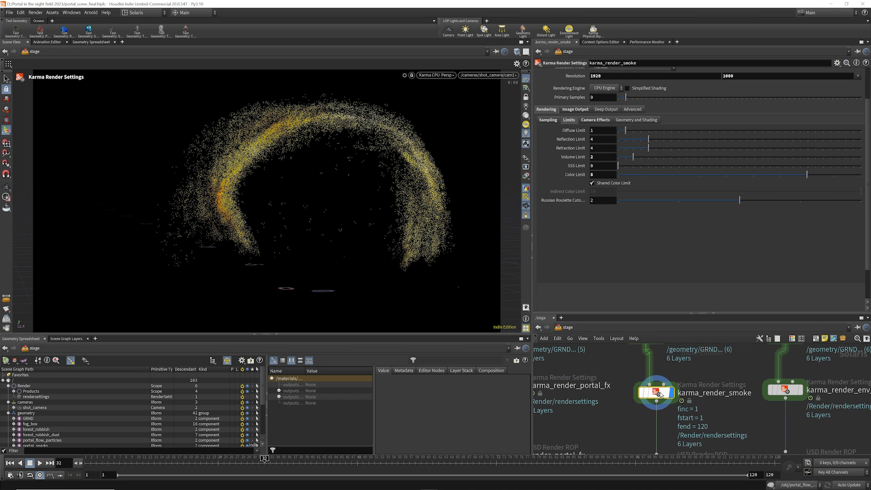
scroll(660, 394, "down", 5)
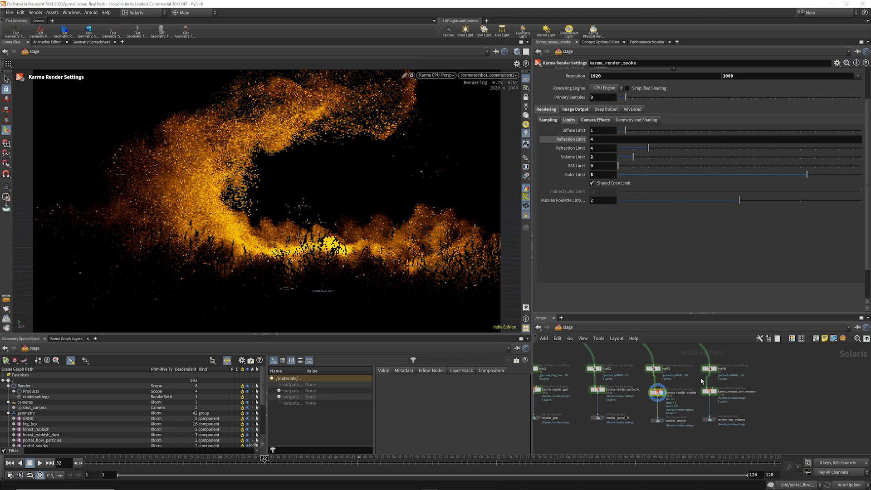
scroll(702, 381, "up", 4)
left_click(709, 392)
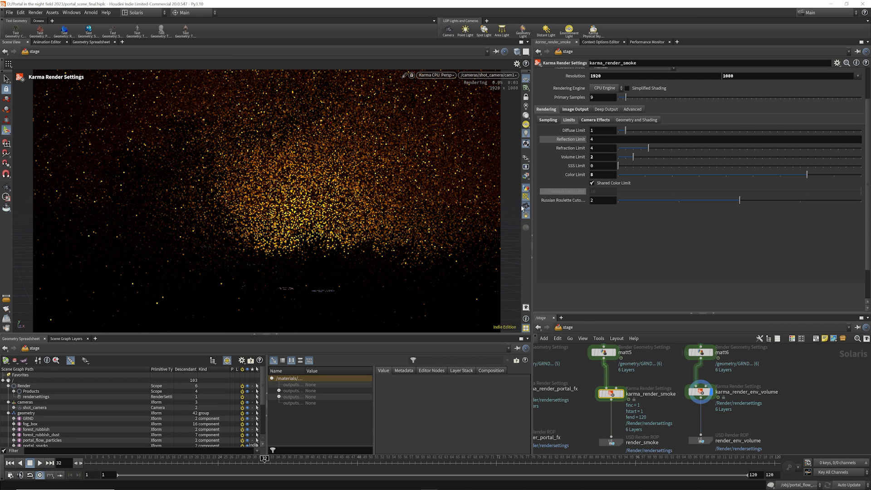
Locate the fog_box node upstream of the geometry merge and examine its Karma Fog Box parameters
scroll(690, 398, "down", 8)
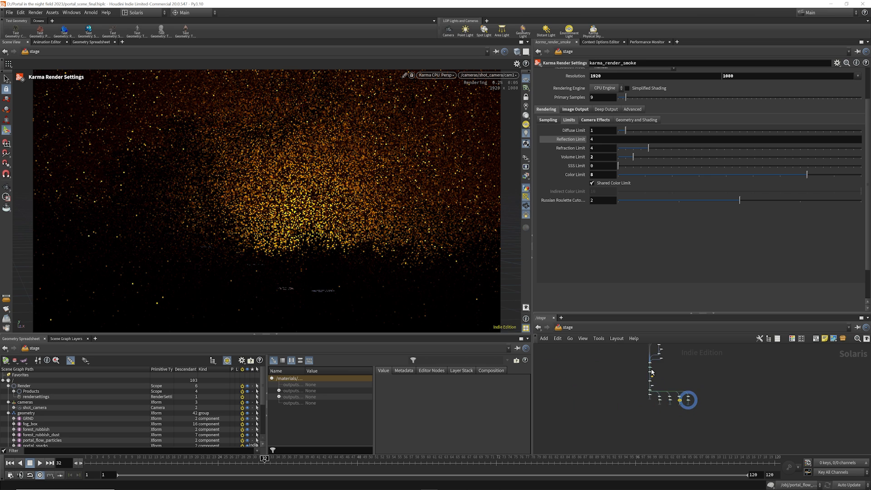
scroll(662, 384, "up", 6)
scroll(654, 411, "down", 5)
scroll(664, 373, "up", 6)
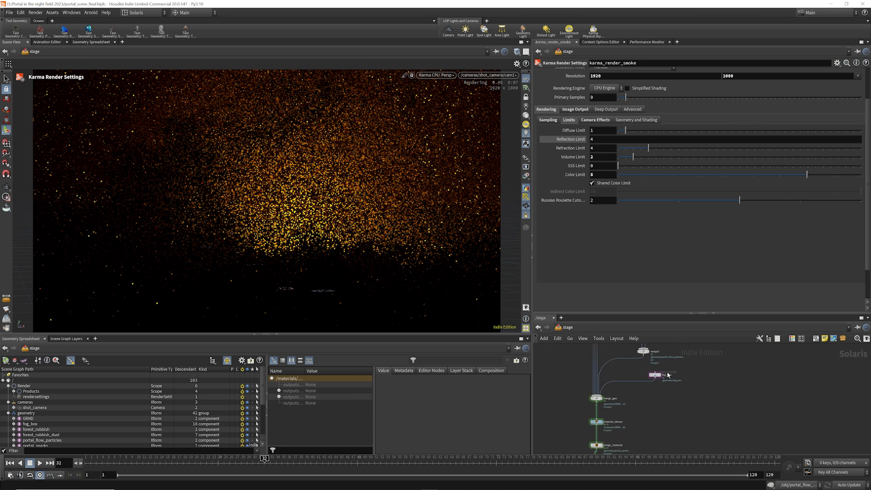
scroll(692, 408, "up", 1)
left_click_drag(685, 404, 621, 374)
Return to the render pass branches and display the karma_render_smoke result in the viewport
key("h")
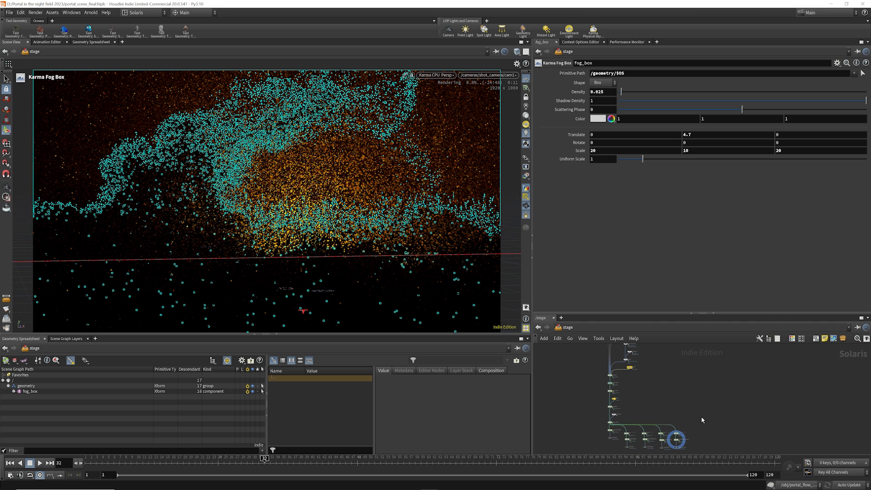
scroll(676, 439, "down", 2)
scroll(678, 443, "up", 5)
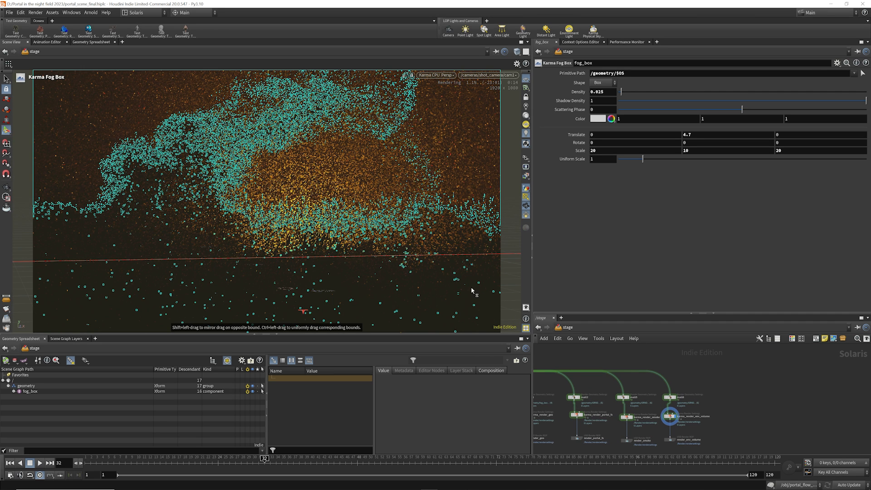
scroll(629, 422, "up", 3)
left_click(635, 414)
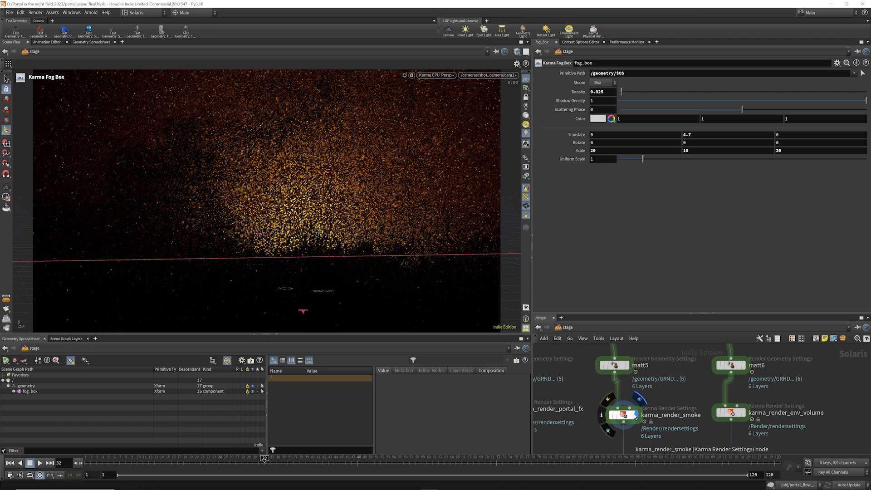
scroll(675, 399, "down", 5)
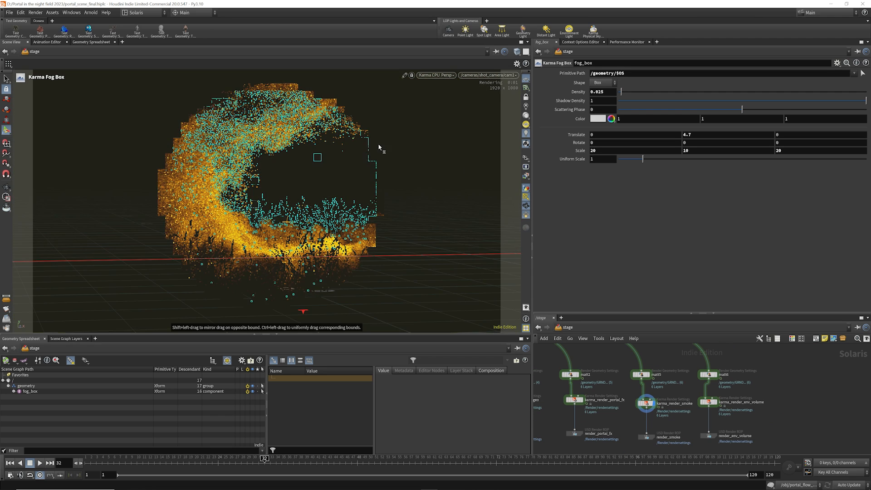